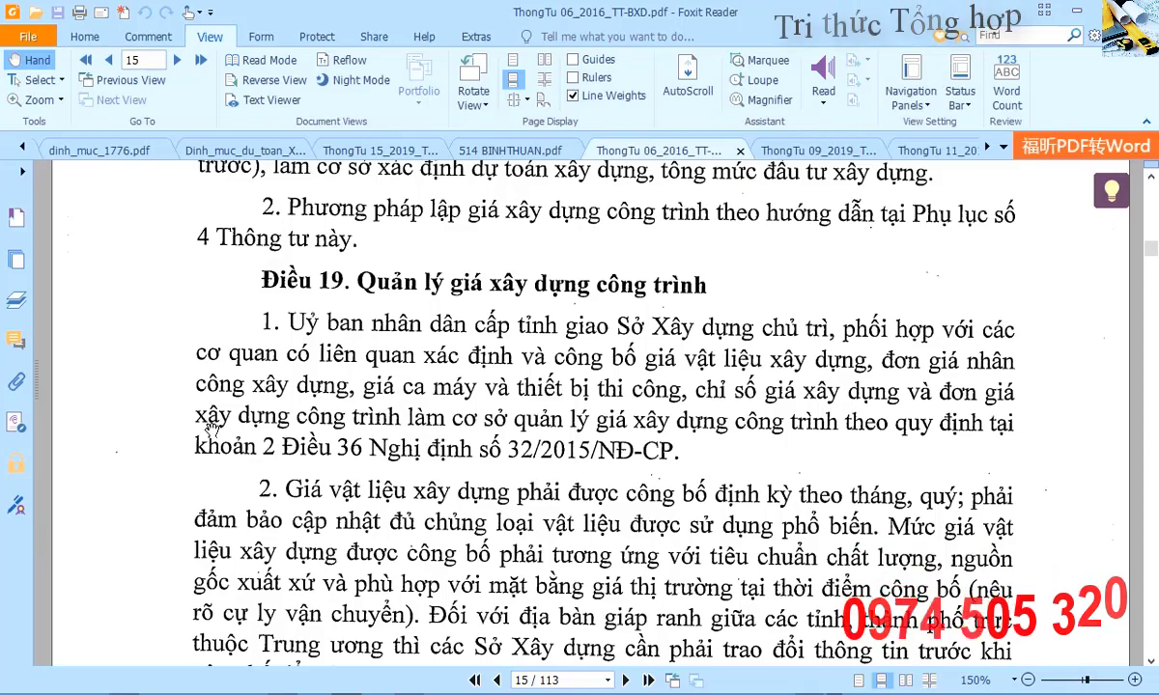
Switch to Microsoft Office Picture Manager and advance to the PhanXD_05 image, enlarging its unit price tables enough to read.
key("alt+Tab")
key("alt+Tab")
key("alt+Tab")
key("alt+Tab")
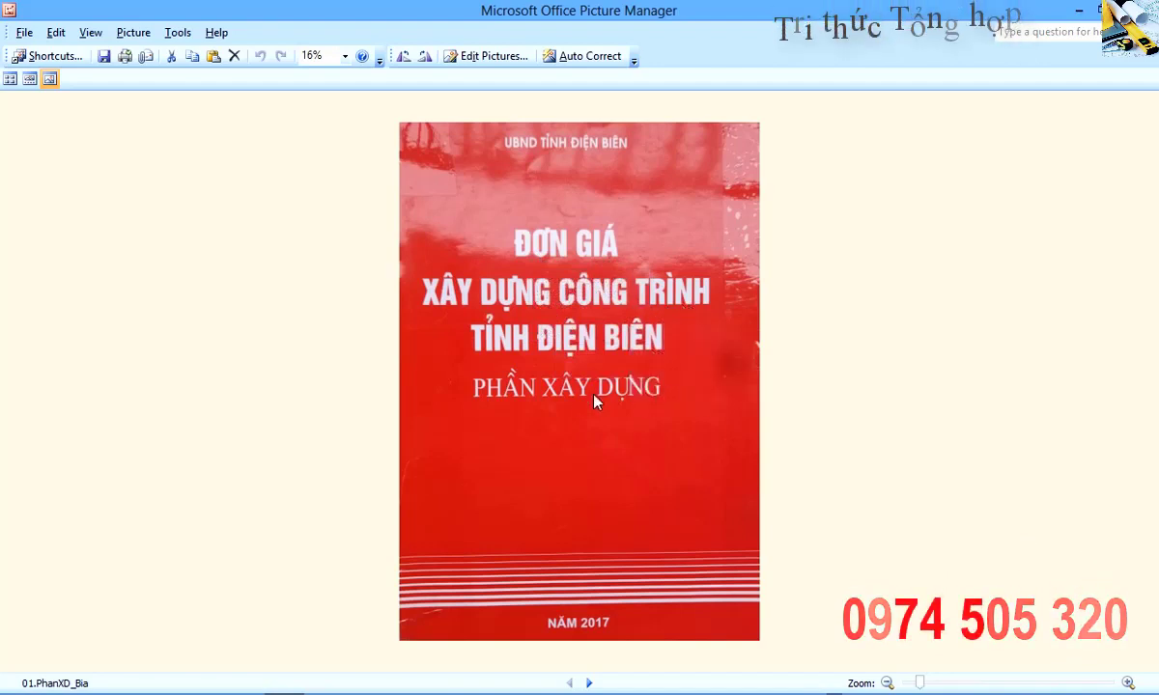
left_click(588, 683)
left_click(588, 682)
left_click(588, 682)
left_click(588, 683)
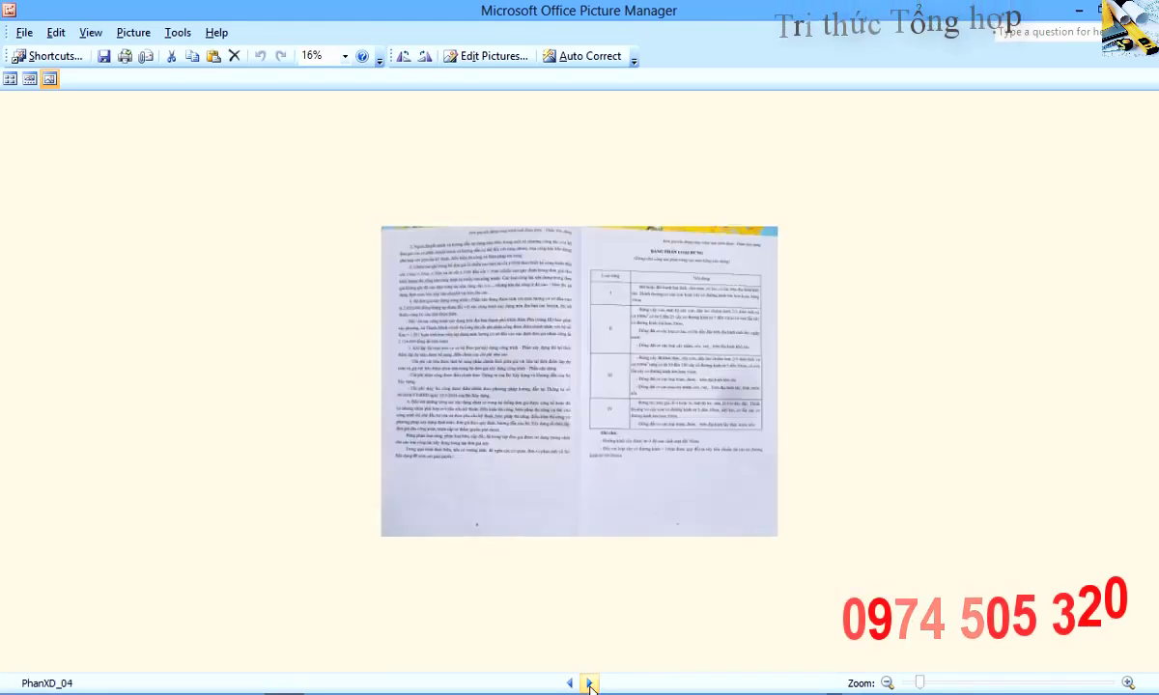
left_click(588, 682)
scroll(483, 478, "up", 3)
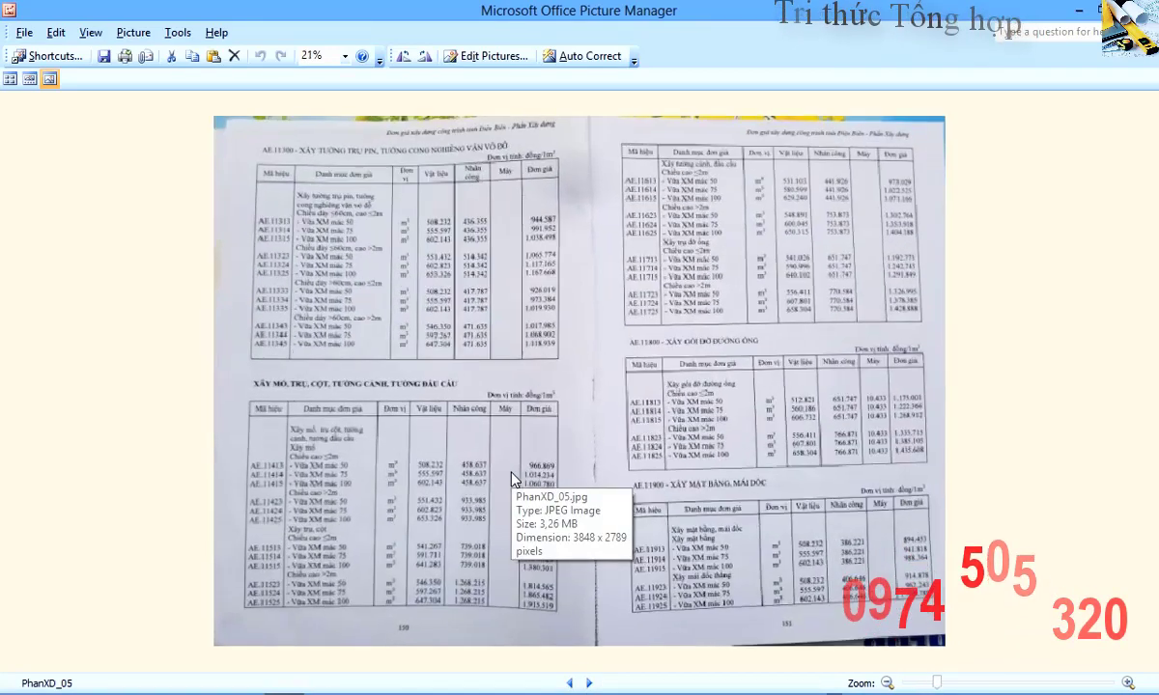
scroll(512, 479, "up", 3)
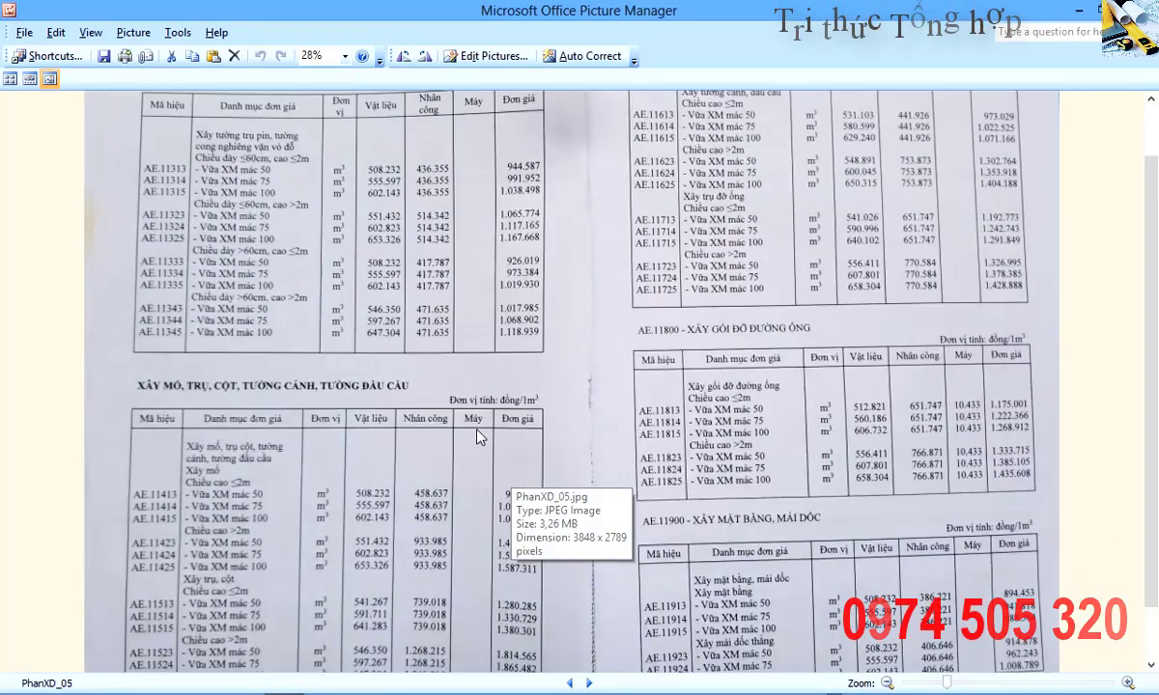
scroll(392, 290, "down", 2)
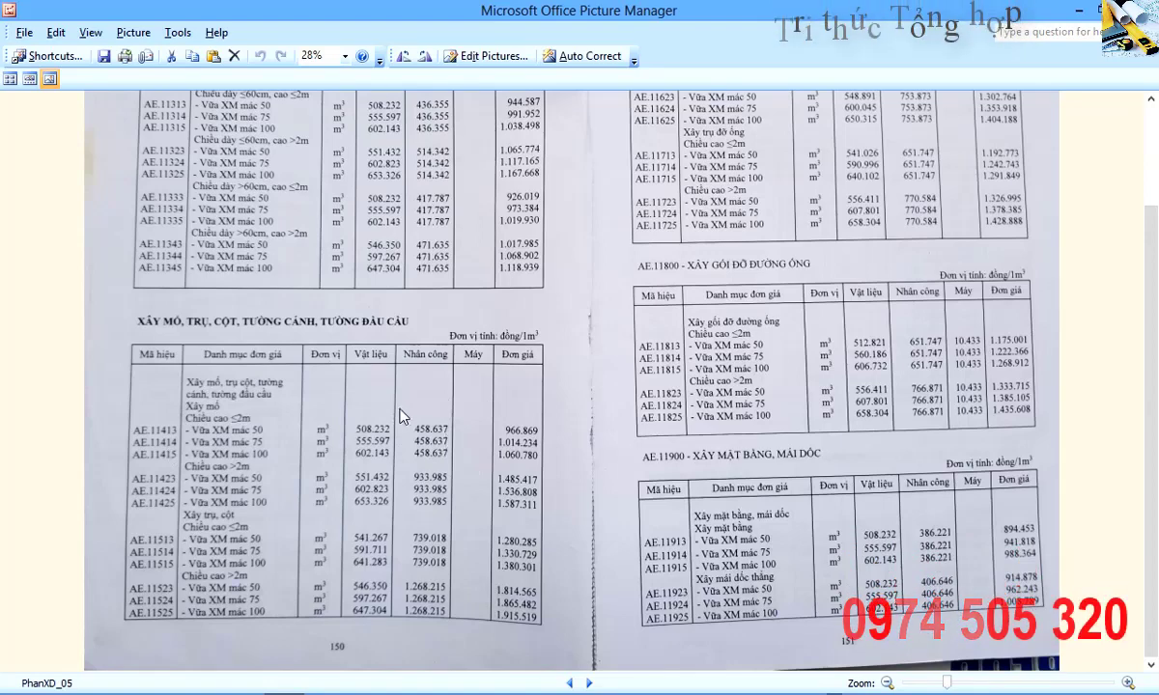
Switch to Foxit Reader and compare Điều 19 on page 18 of ThongTu 09_2019_TT-BXD.pdf with Điều 19 in ThongTu 06_2016_TT-BXD.pdf.
key("alt+Tab")
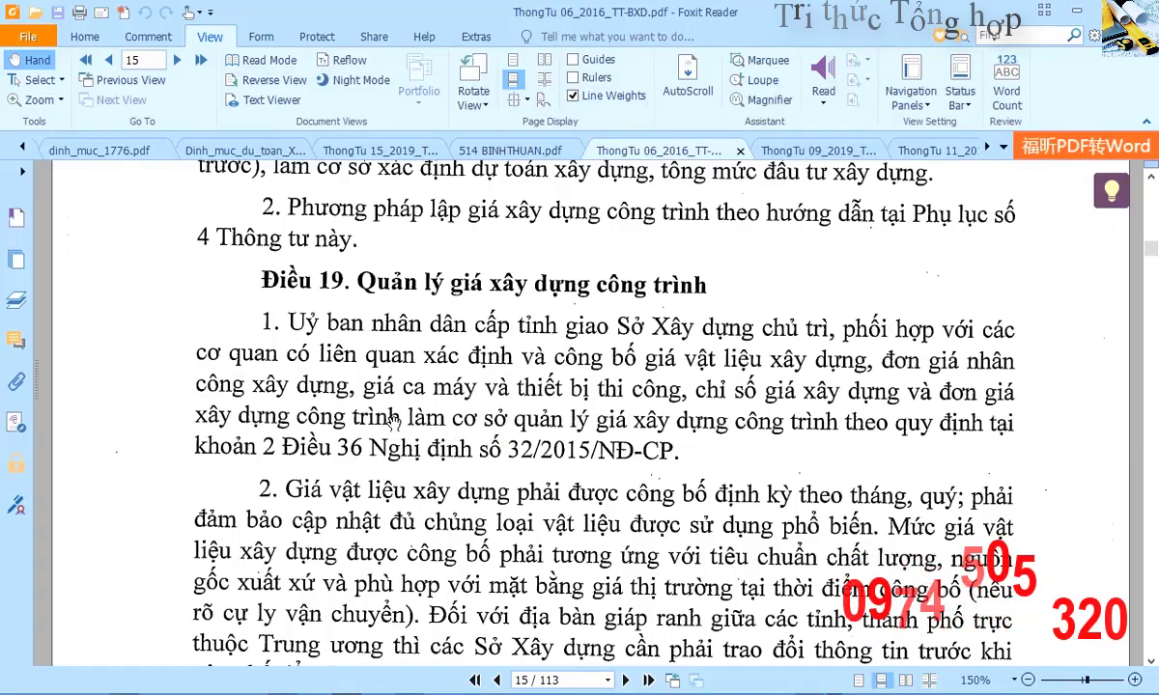
left_click(763, 148)
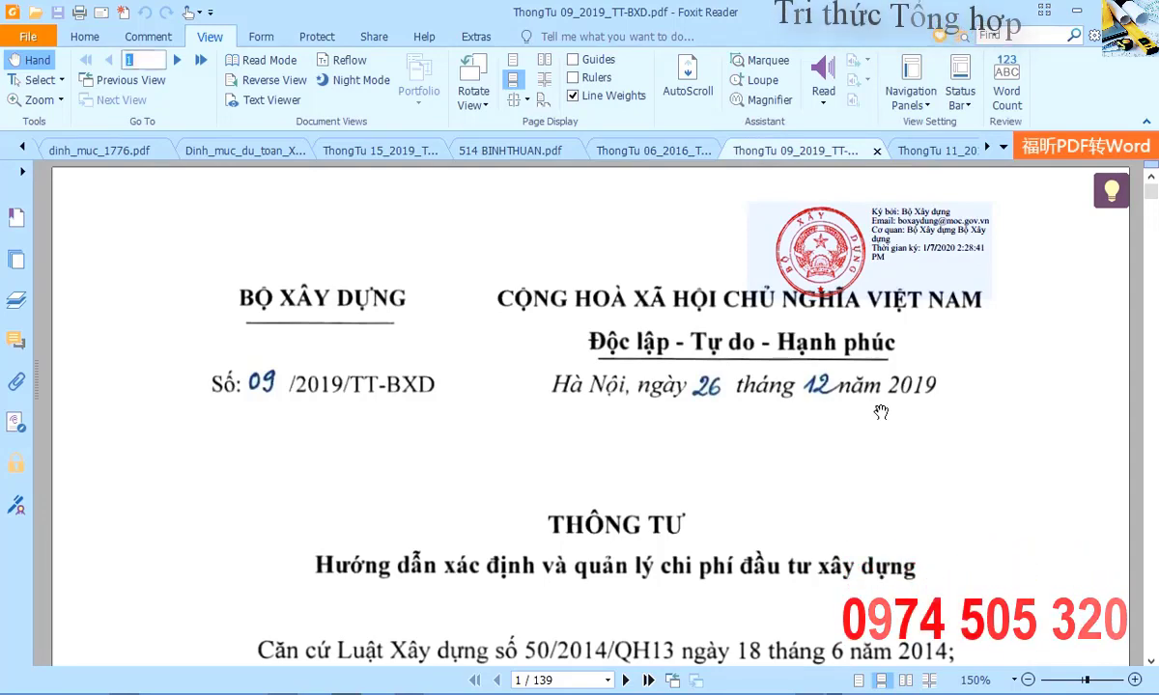
type("18")
key("Return")
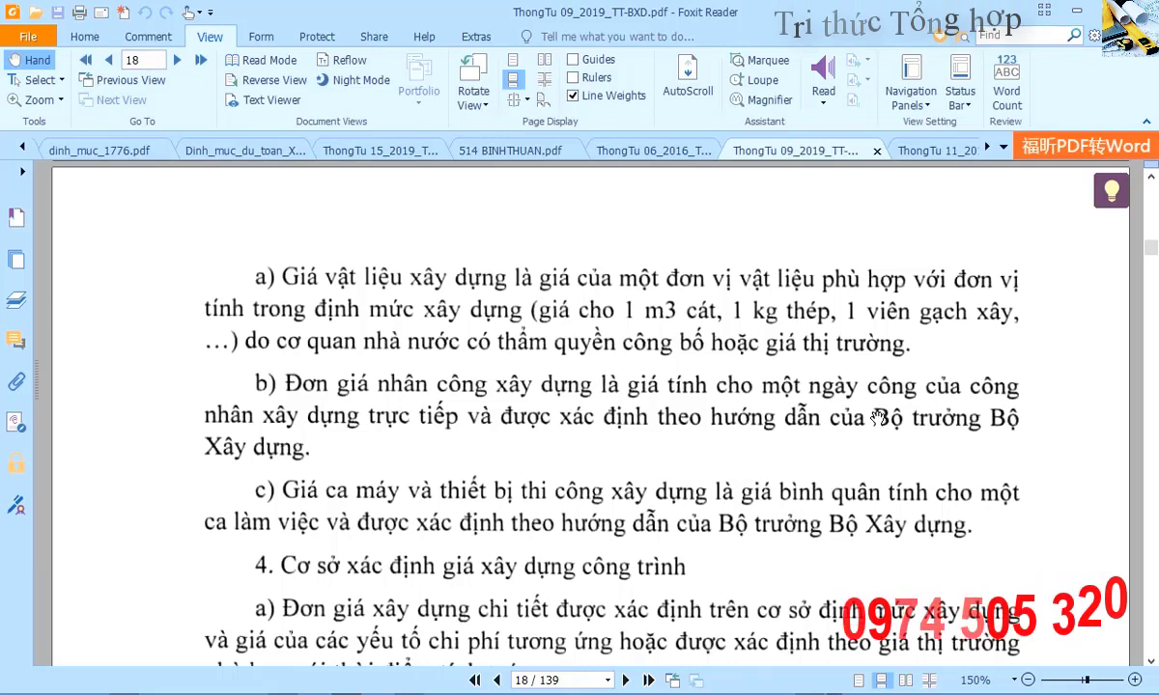
scroll(849, 418, "down", 3)
scroll(848, 418, "down", 9)
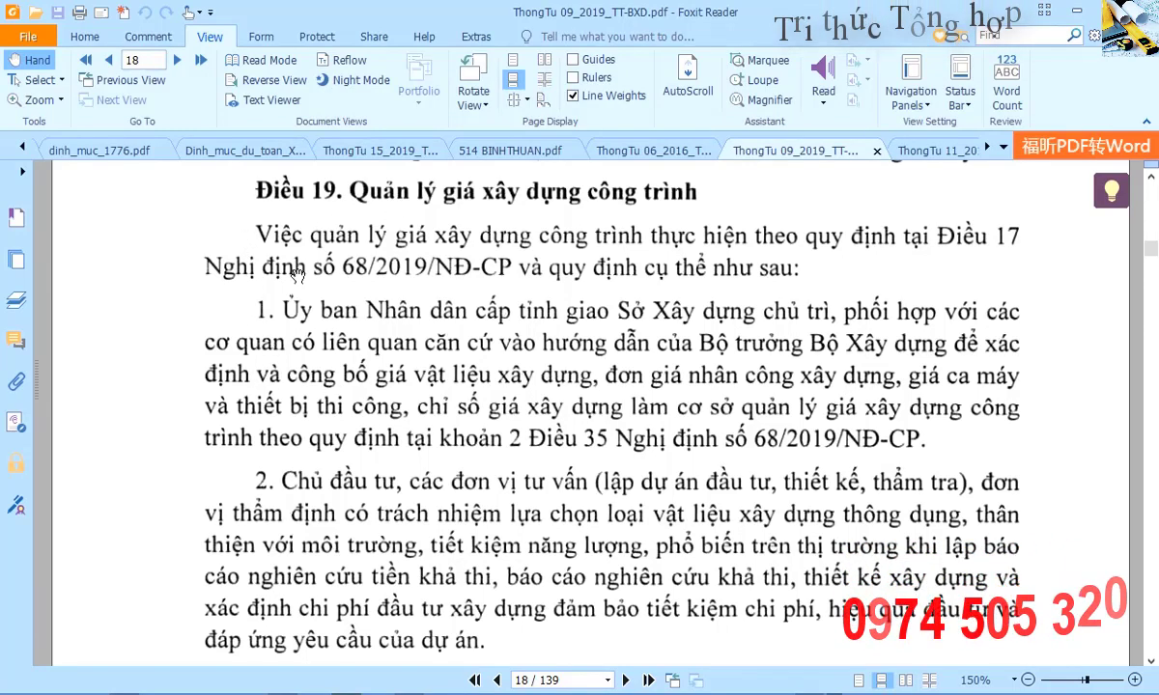
left_click(664, 153)
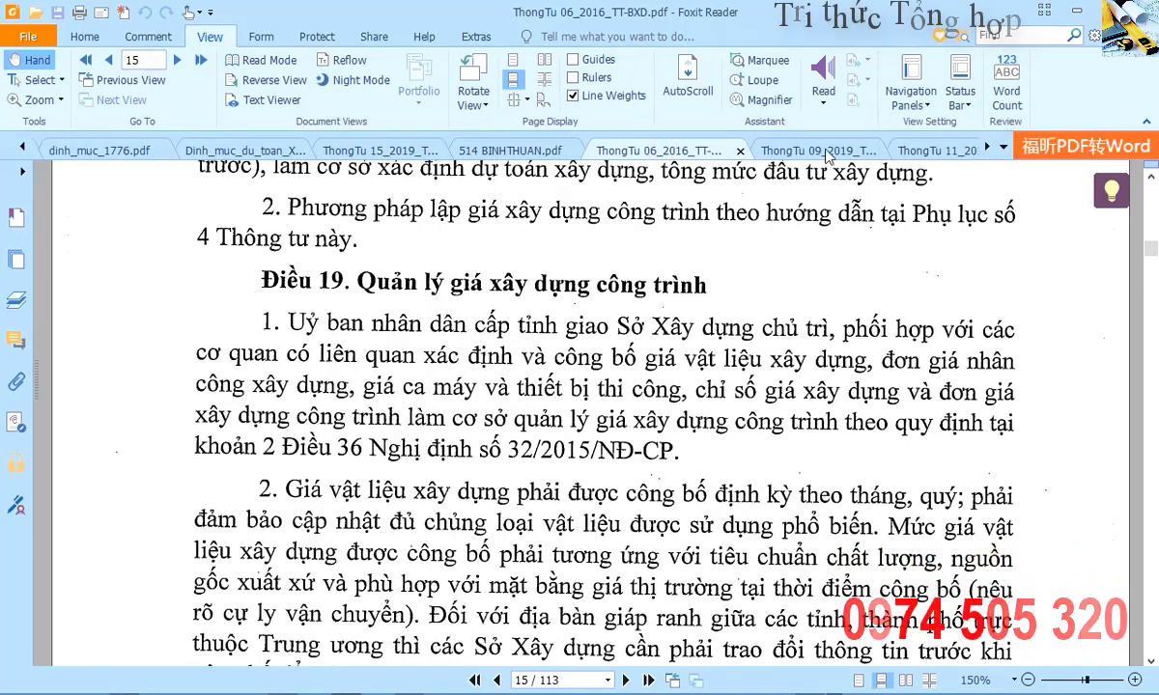
left_click(772, 148)
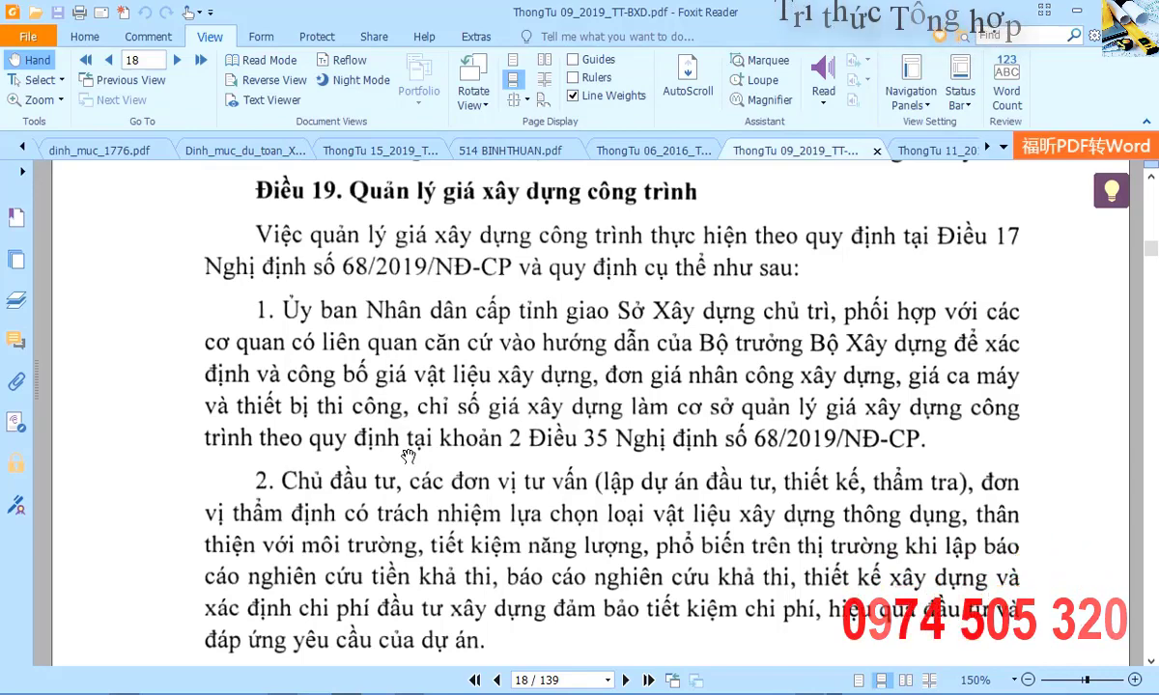
Switch to Microsoft Office Picture Manager and return to the 01.PhanXD_Bia cover image, reducing its zoom to 25%.
key("alt+Tab")
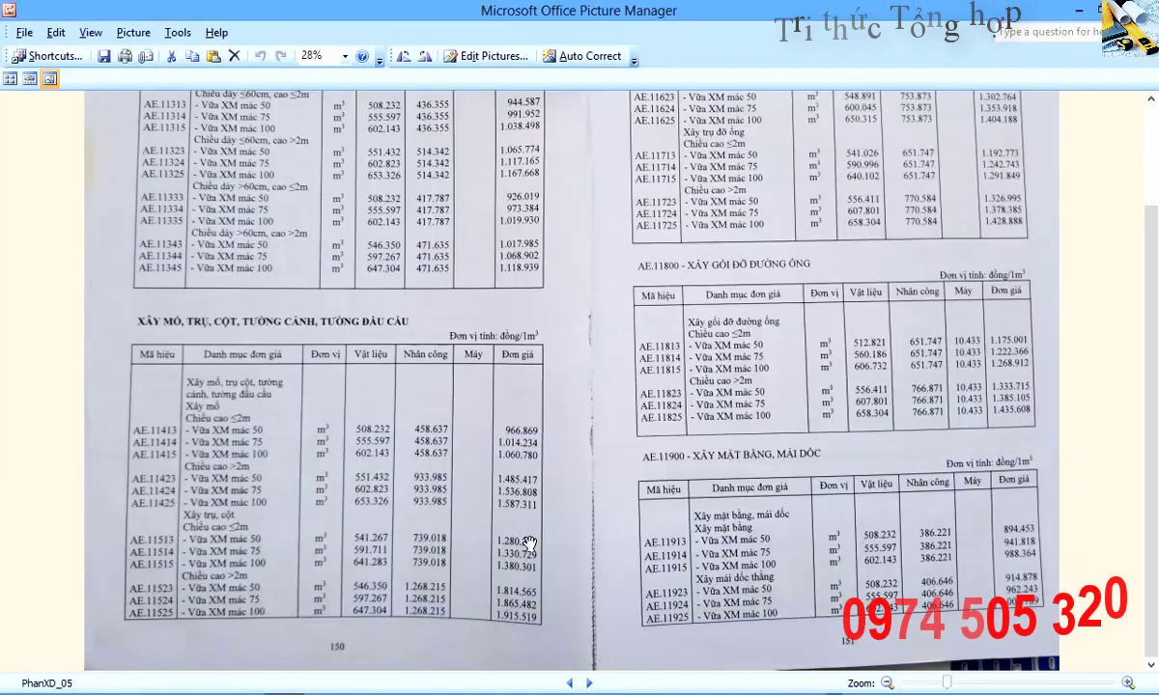
left_click(568, 684)
left_click(568, 683)
left_click(567, 683)
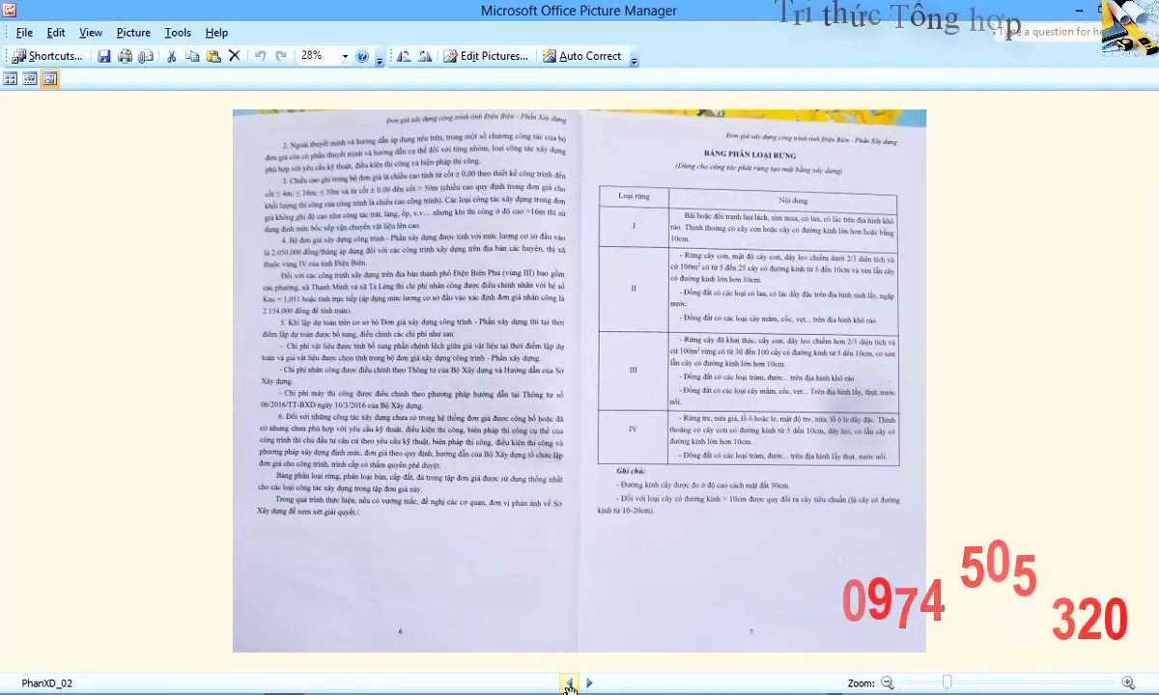
left_click(568, 684)
left_click(568, 684)
left_click(568, 683)
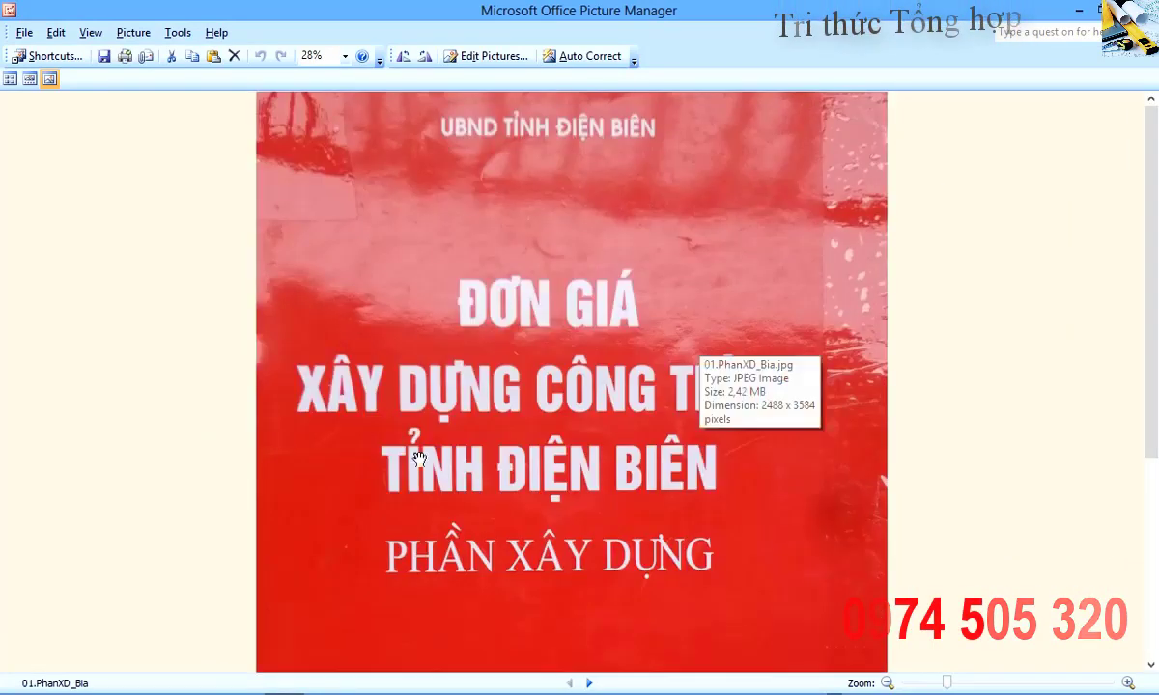
scroll(642, 451, "down", 1)
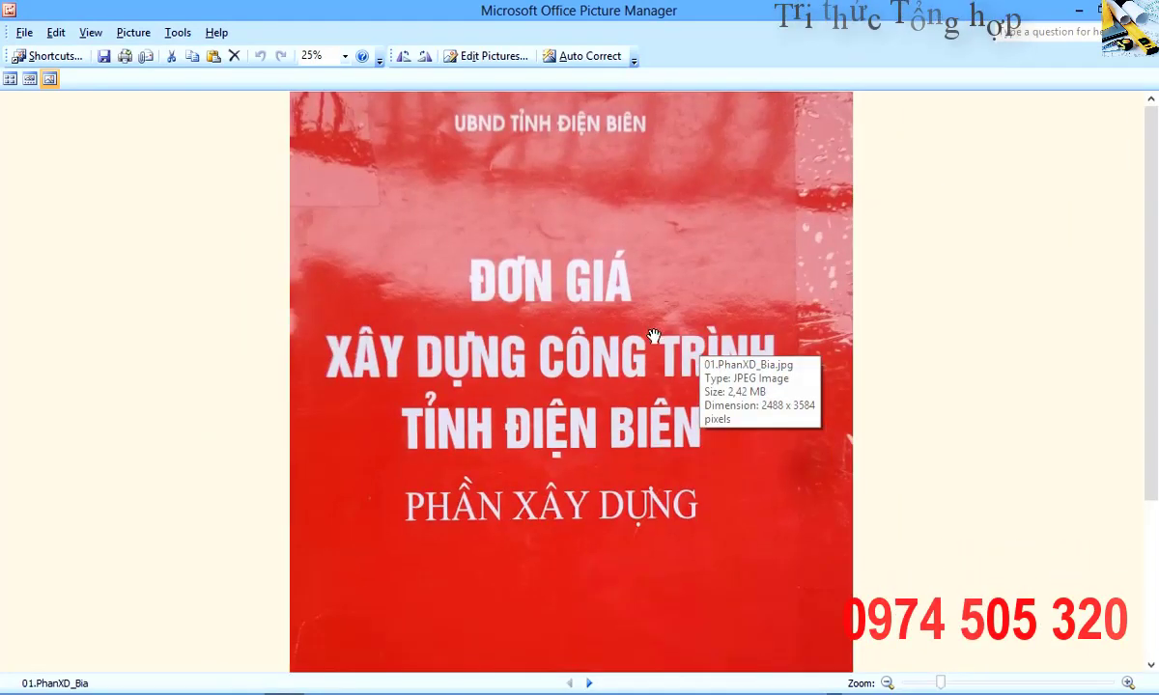
Switch to the PowerPoint topic slide and briefly highlight the bullet about what Định mức 10/2019/TT-BXD changes from the old norms.
key("alt+Tab")
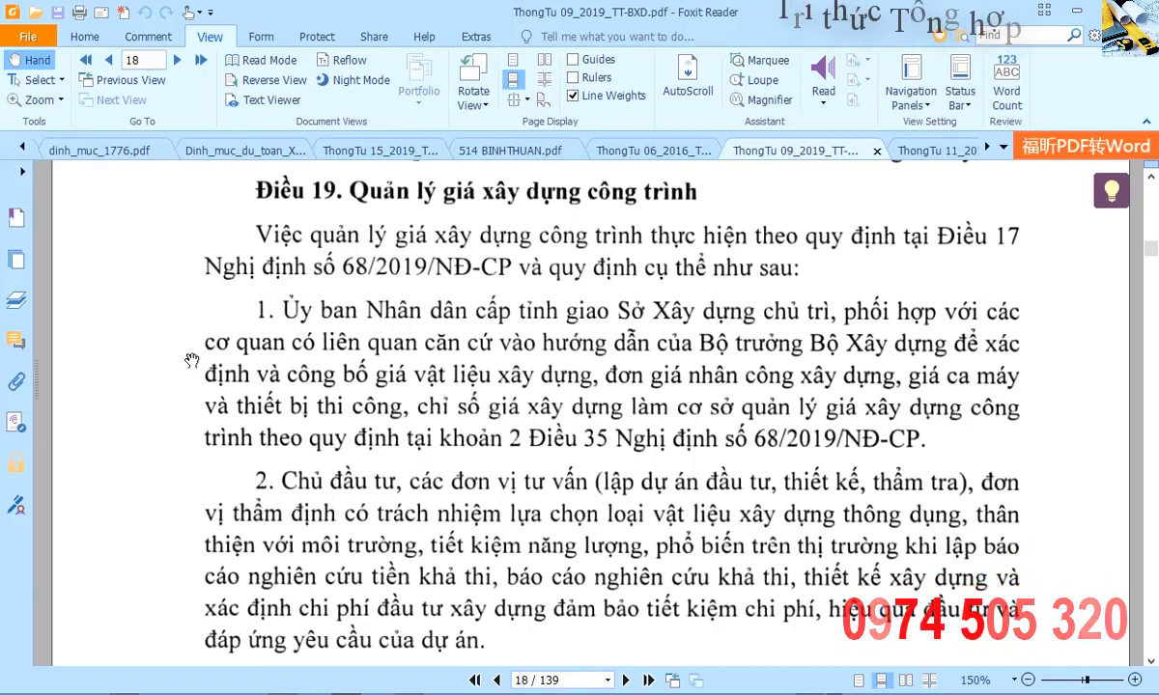
key("alt+Tab")
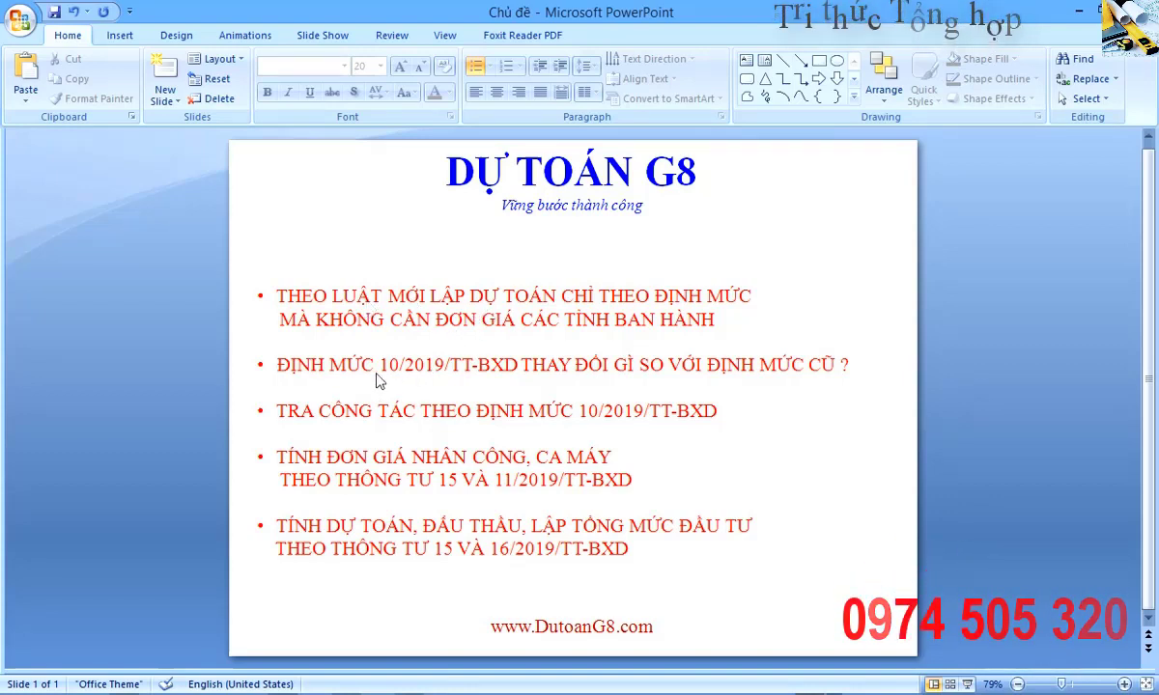
triple_click(278, 373)
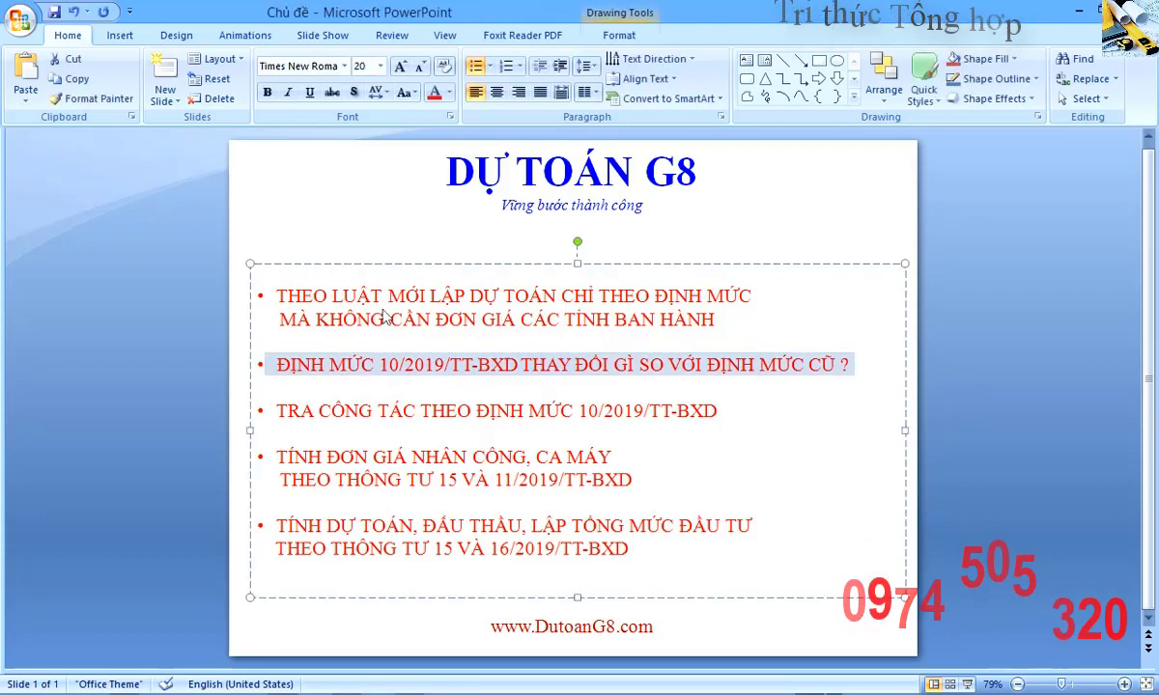
left_click(357, 241)
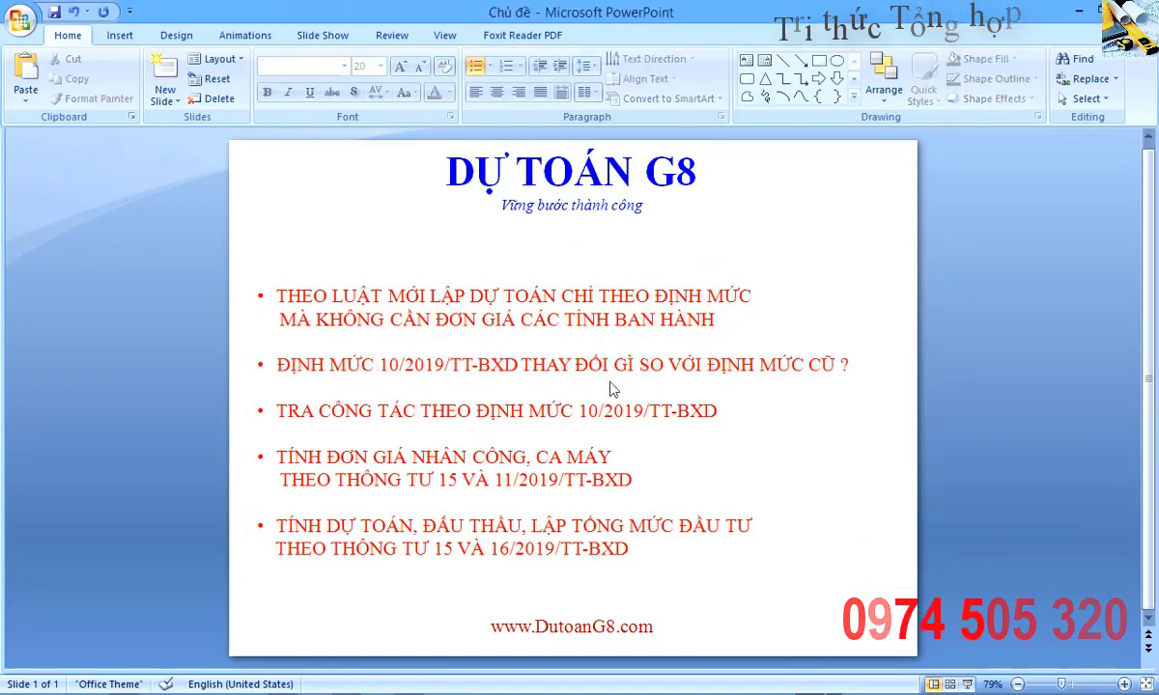
Switch to Foxit Reader and view the title page of Dinh_muc_du_toan_XDCT.pdf and the first page of ThongTu 15_2019_TT-BXD.pdf.
key("alt+Tab")
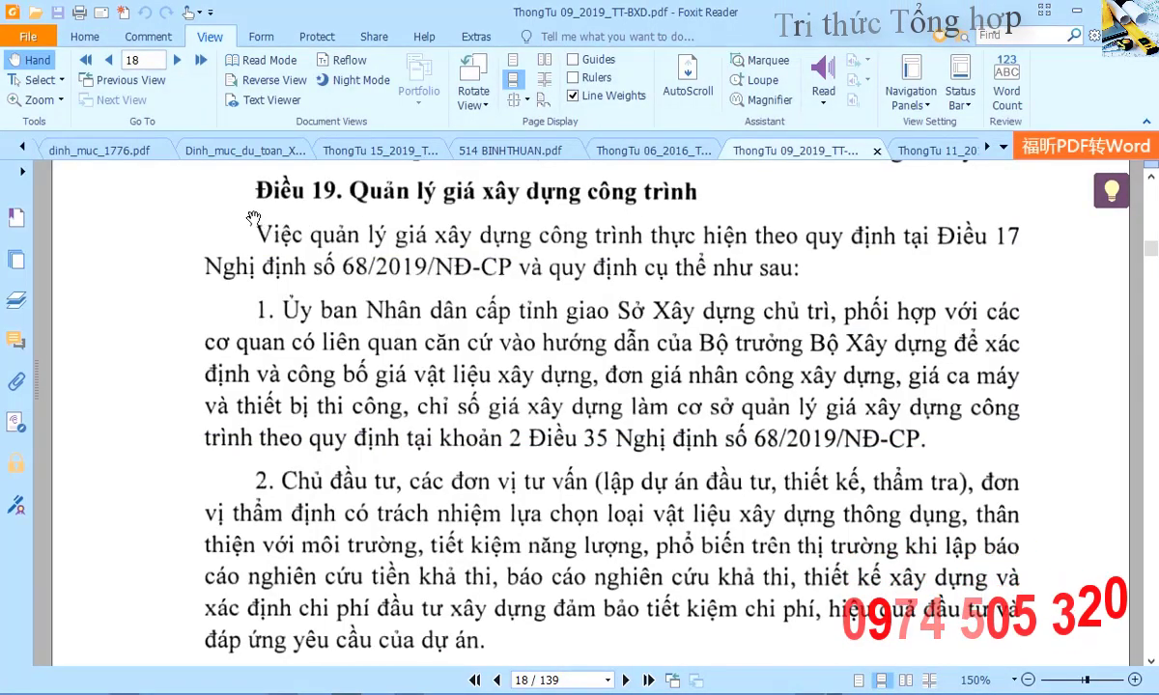
left_click(253, 153)
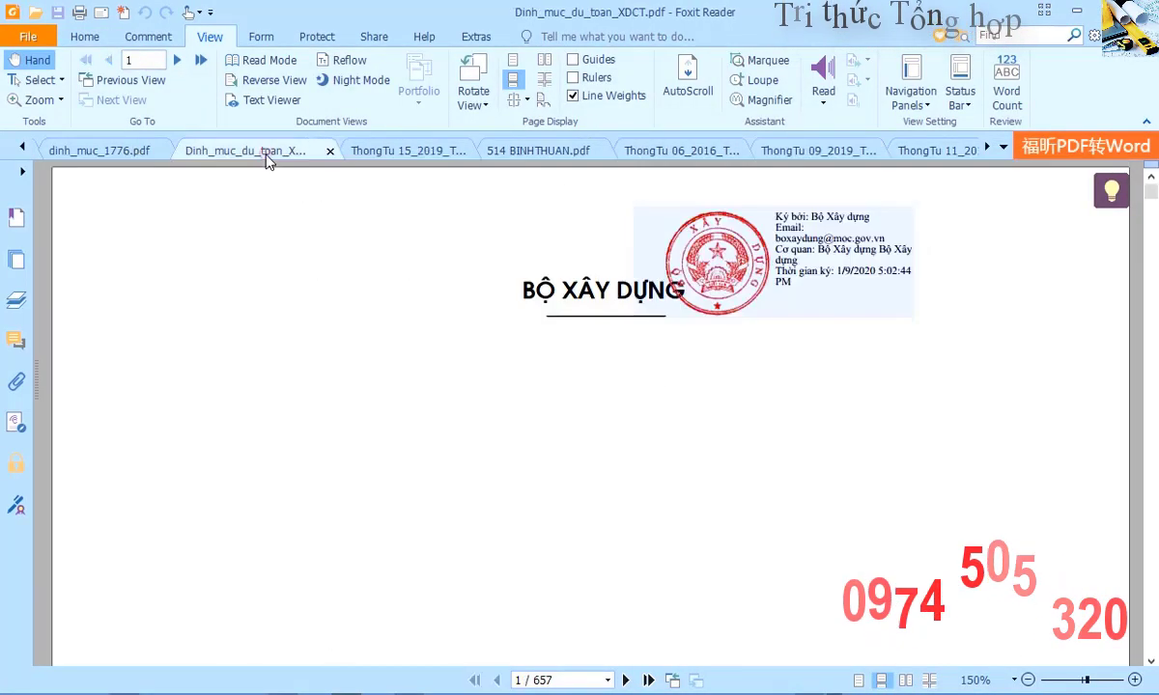
scroll(610, 374, "down", 5)
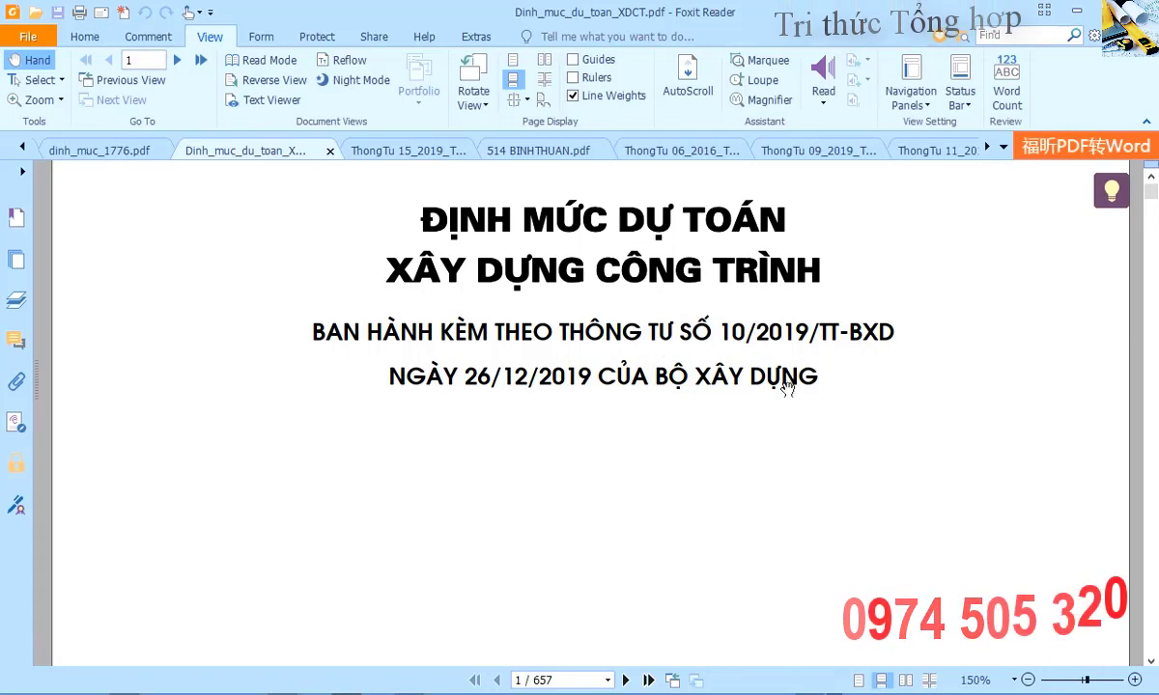
scroll(564, 393, "up", 1)
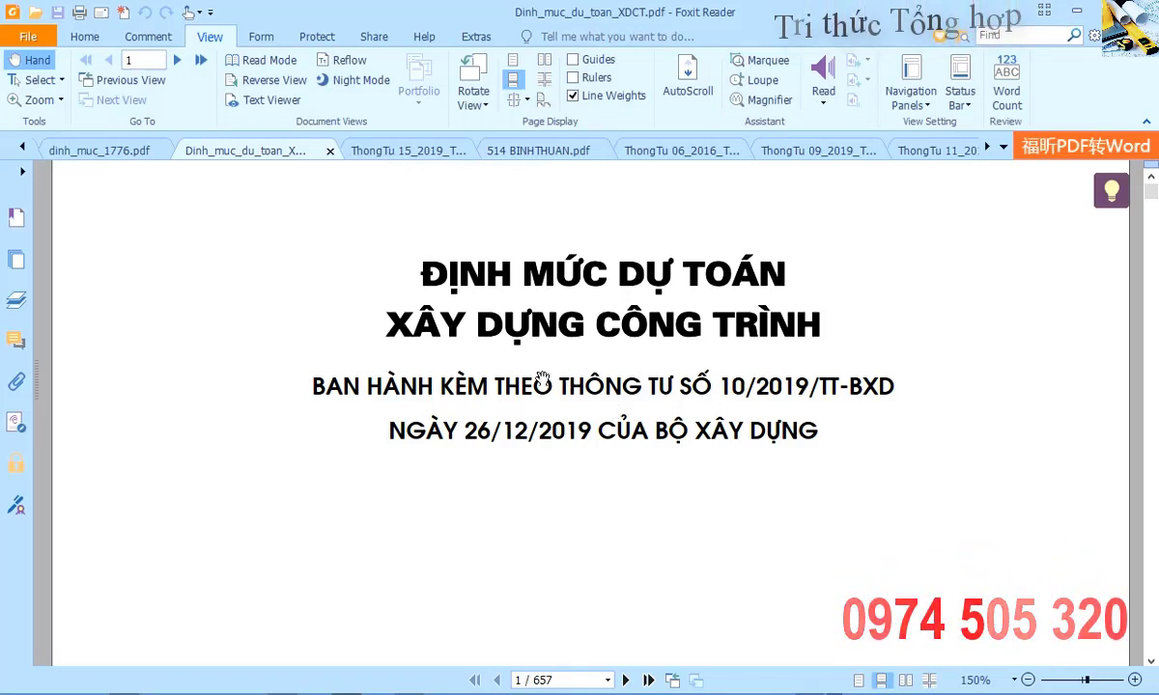
left_click(408, 153)
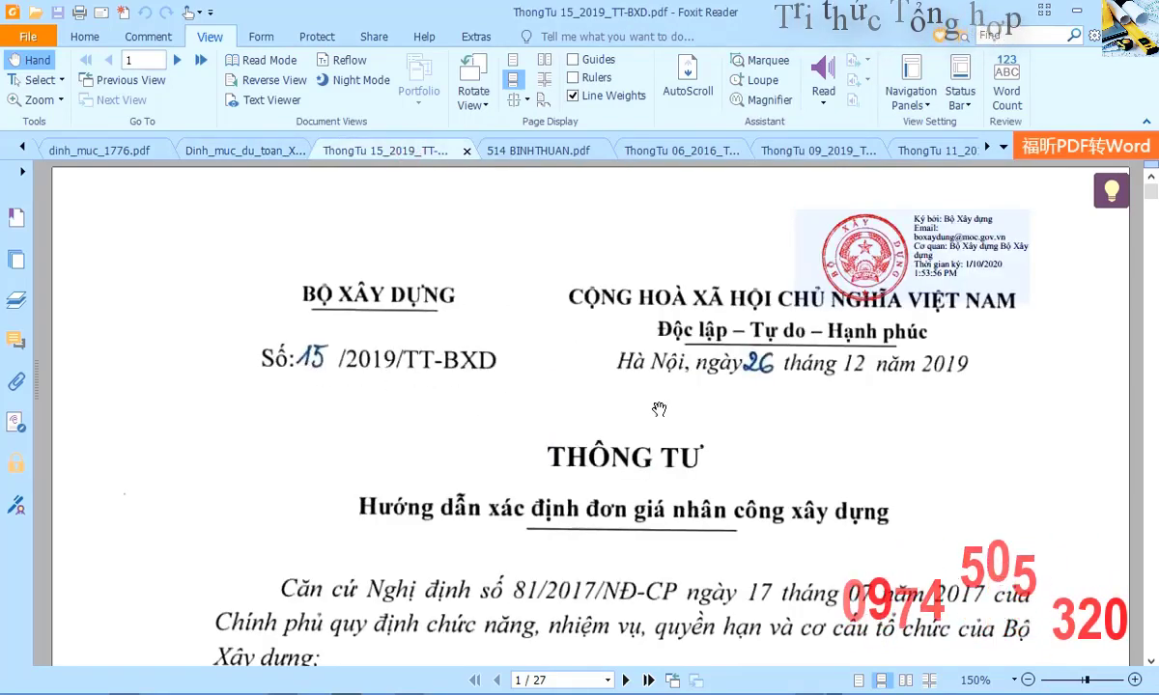
Open dinh_muc_1776.pdf, briefly highlight its document number "Số: 1776 /BXD-VP" and view the addressees and legal bases.
left_click(158, 157)
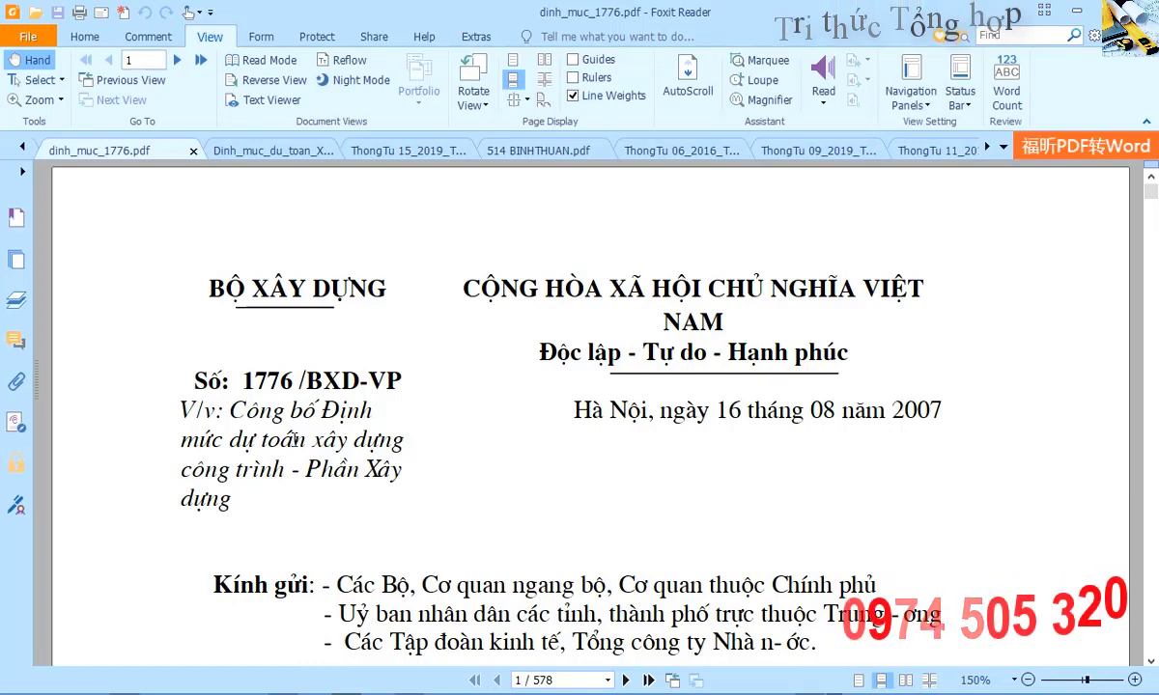
left_click_drag(191, 379, 402, 381)
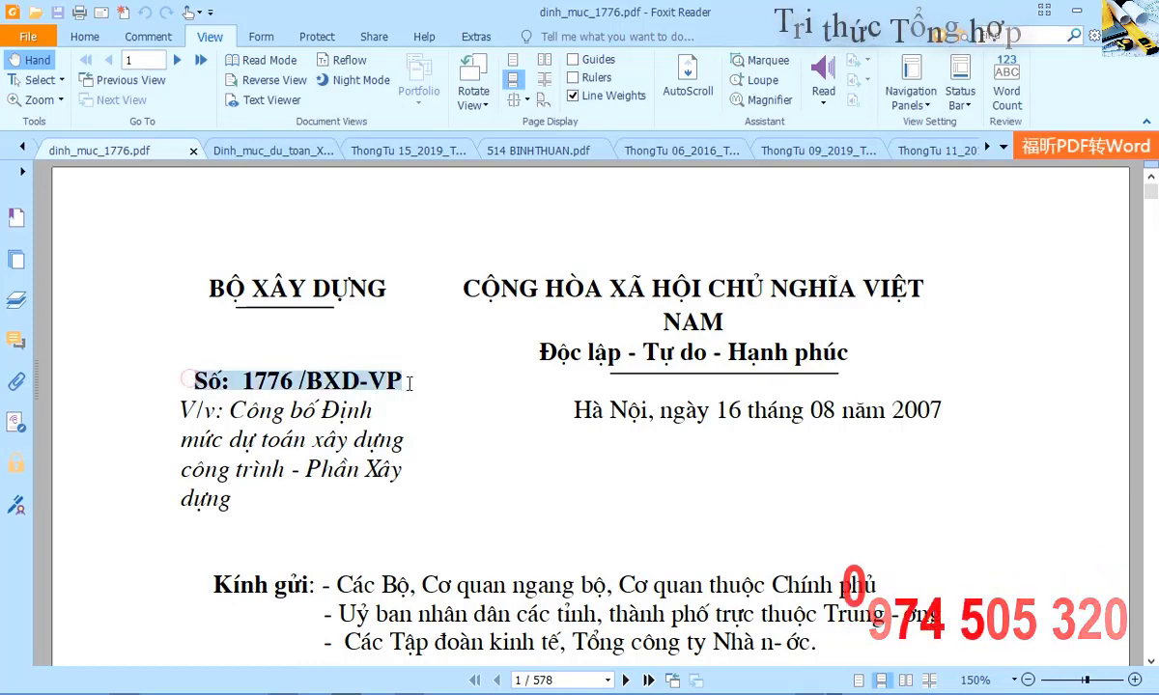
left_click(846, 449)
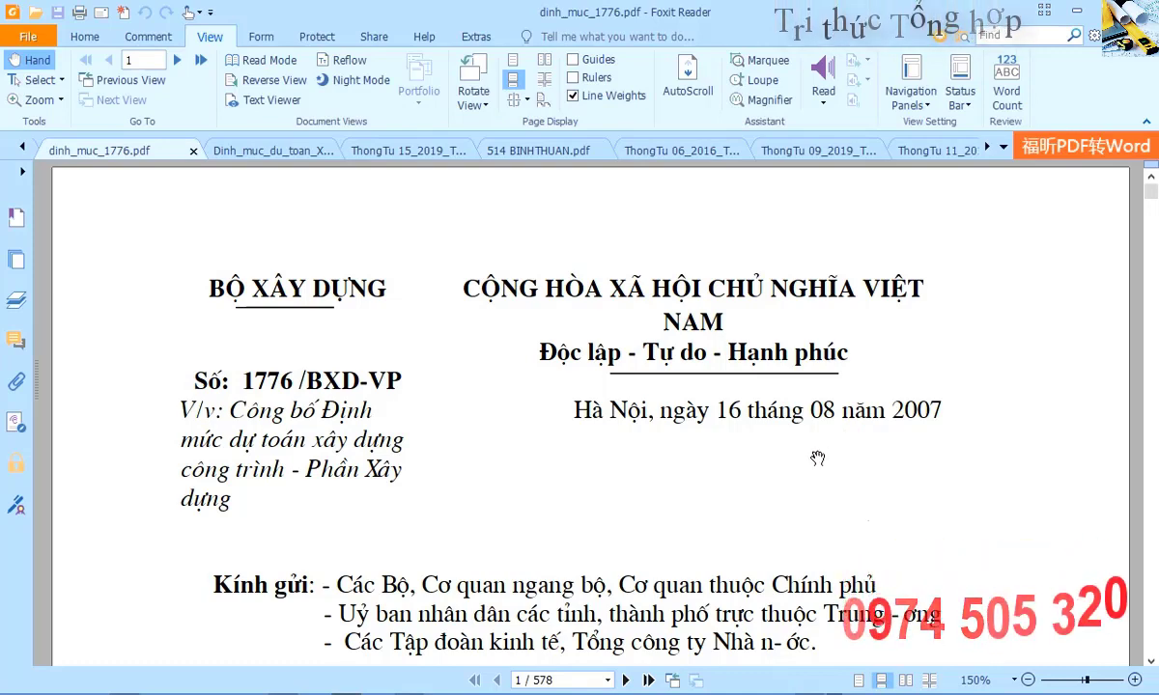
scroll(816, 459, "down", 3)
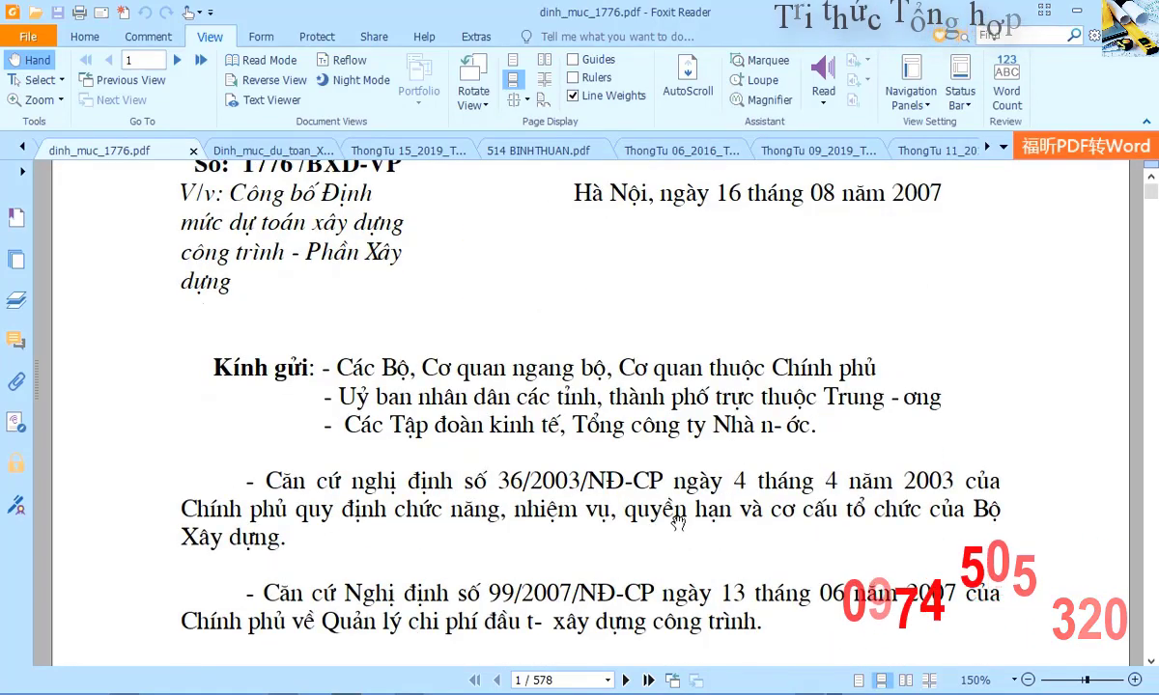
Go to page 498 of dinh_muc_1776.pdf and view the tiling norm tables from AK.512 to AK.53000.
left_click(577, 680)
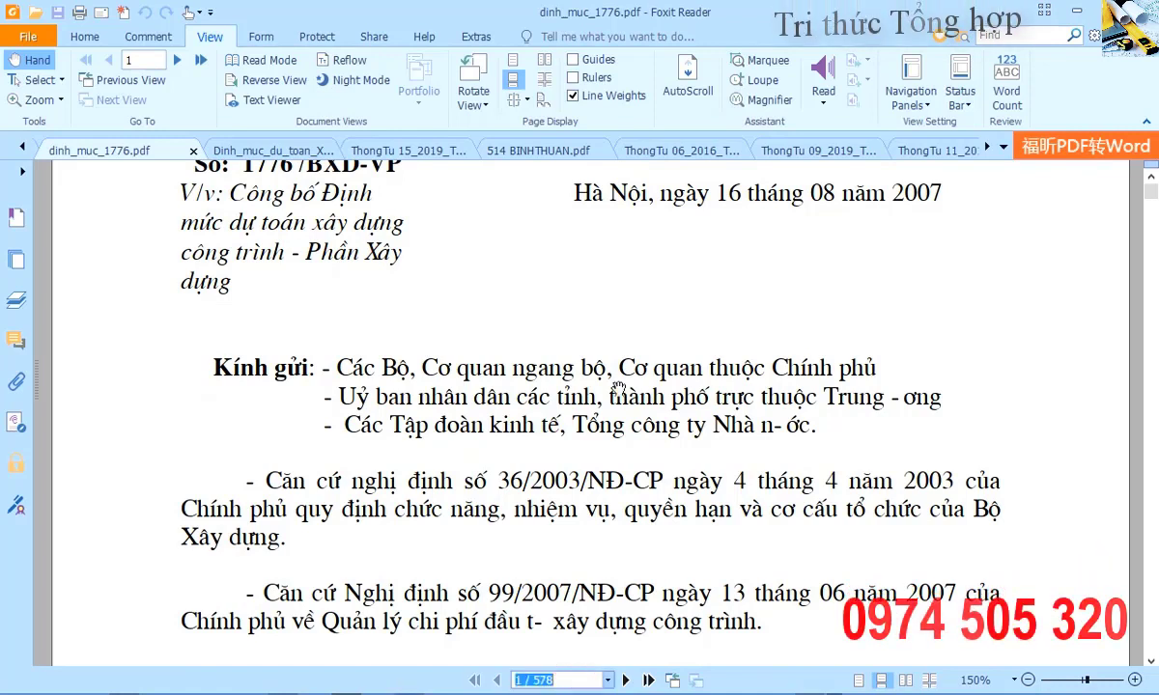
type("498")
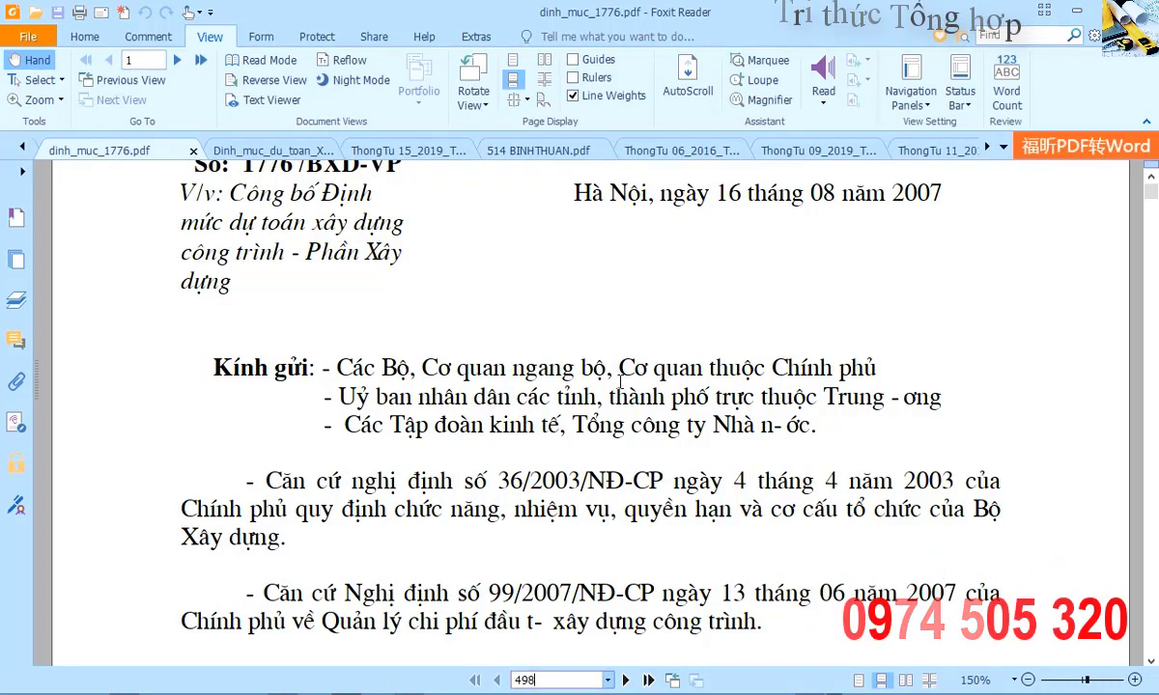
key("Return")
scroll(570, 311, "down", 3)
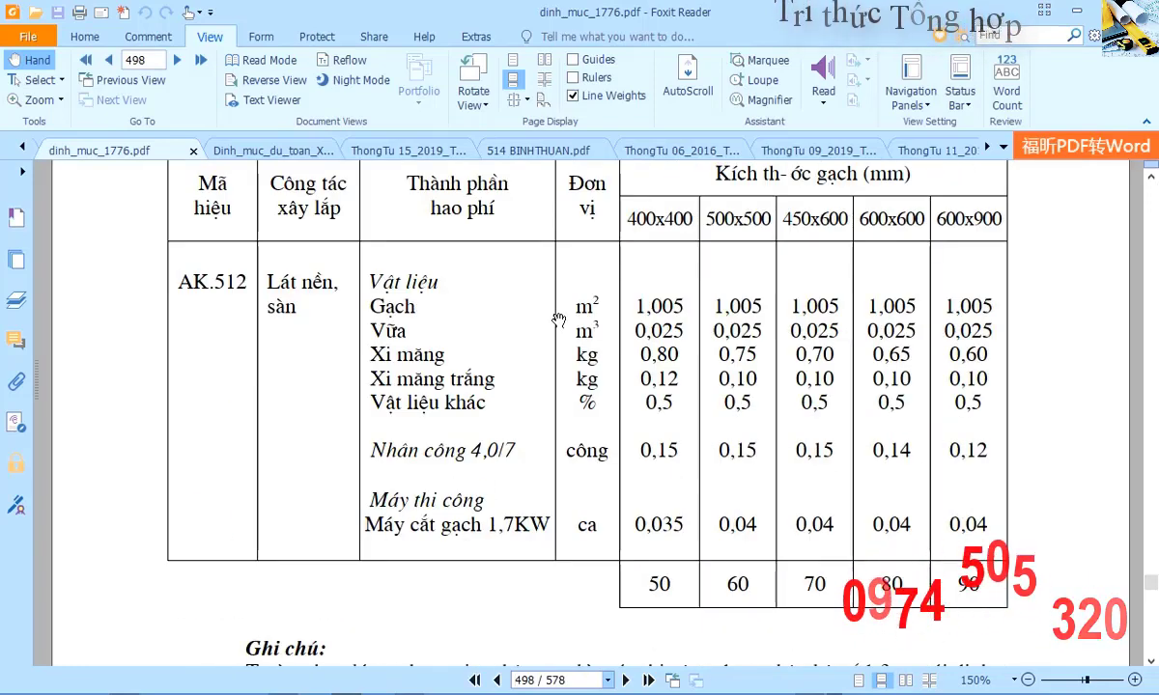
scroll(558, 319, "down", 5)
scroll(558, 319, "down", 4)
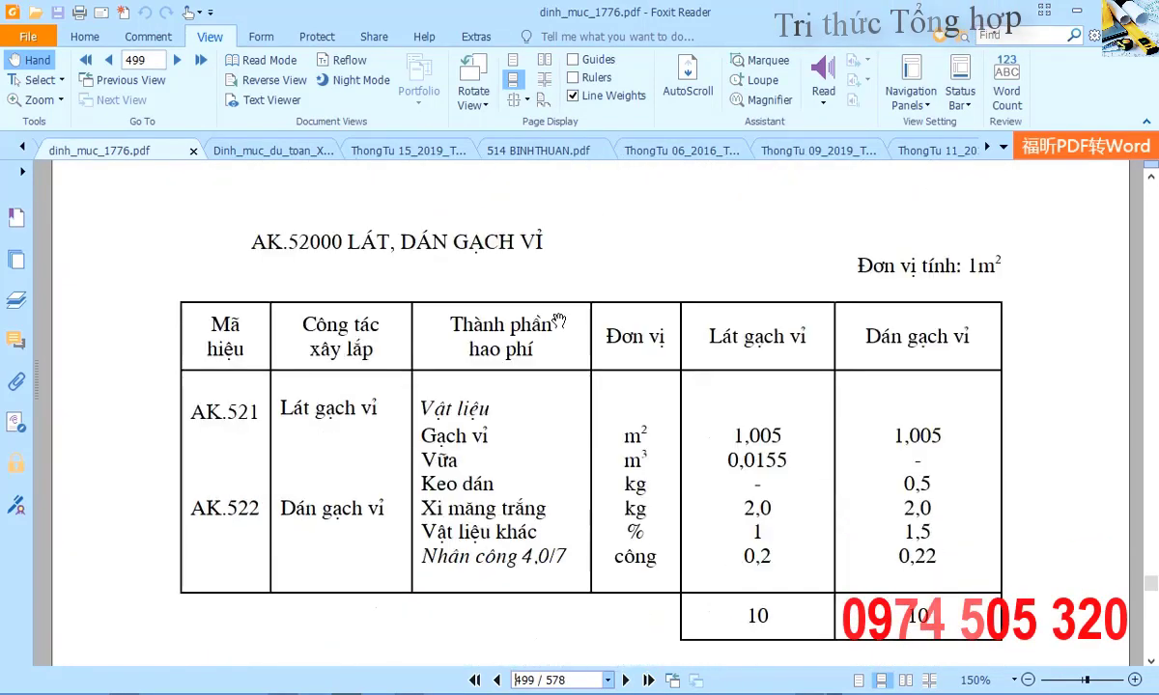
scroll(558, 320, "down", 3)
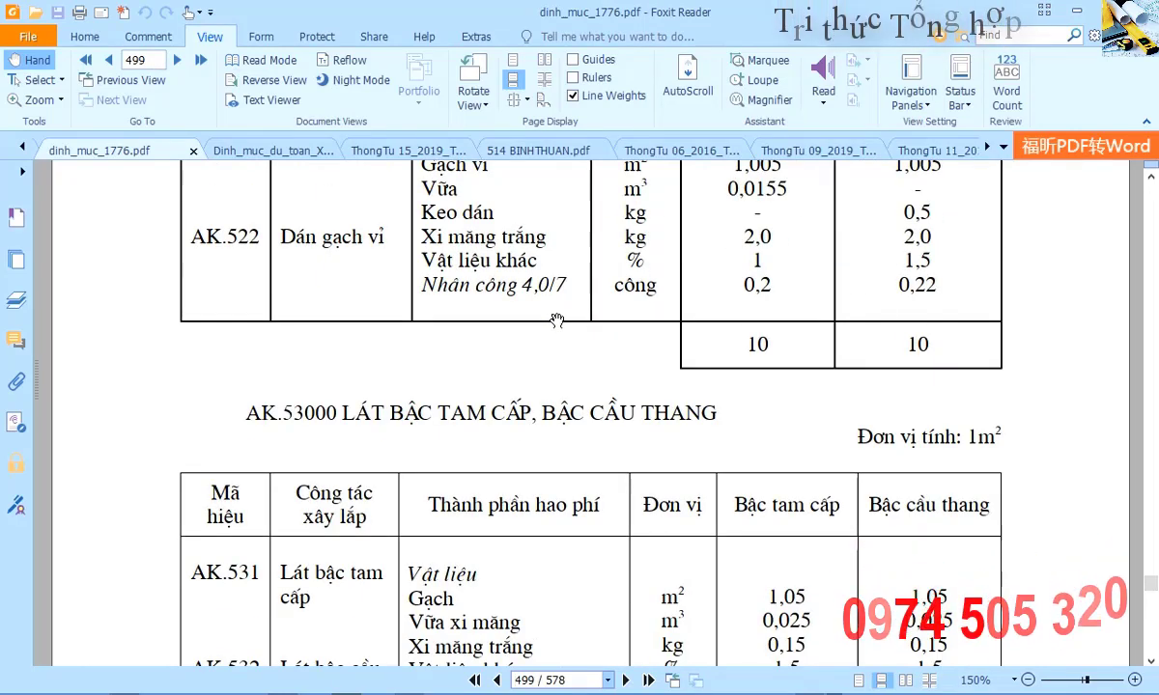
Go to page 447 of dinh_muc_1776.pdf.
left_click(575, 682)
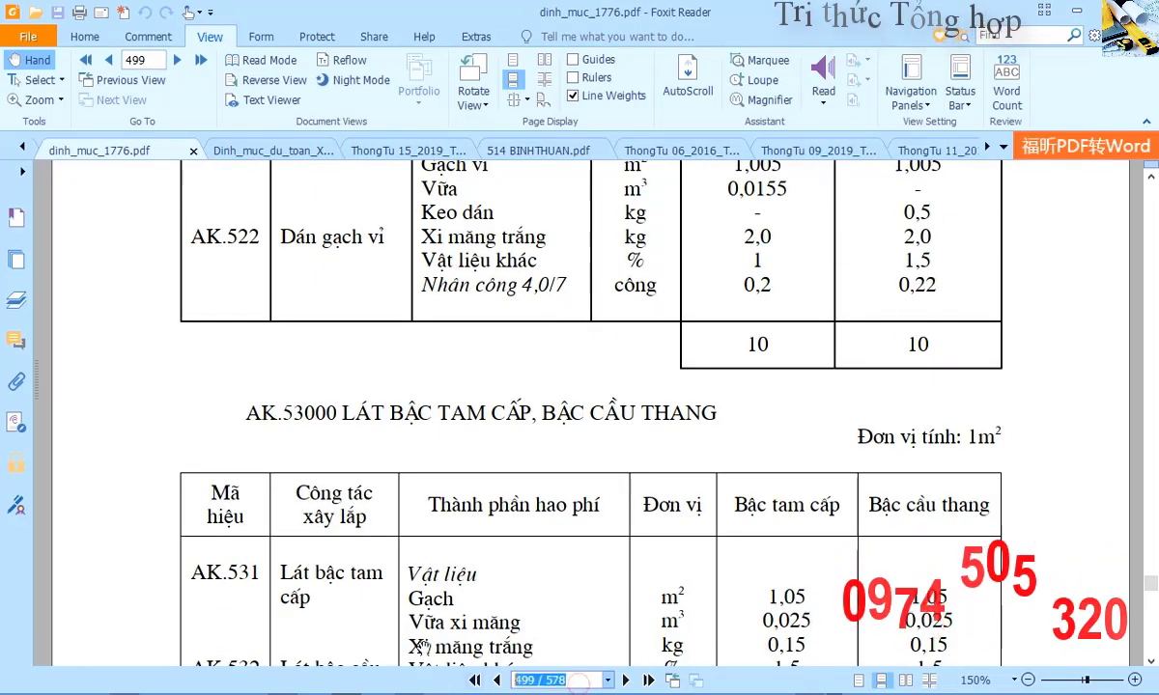
type("447")
key("Return")
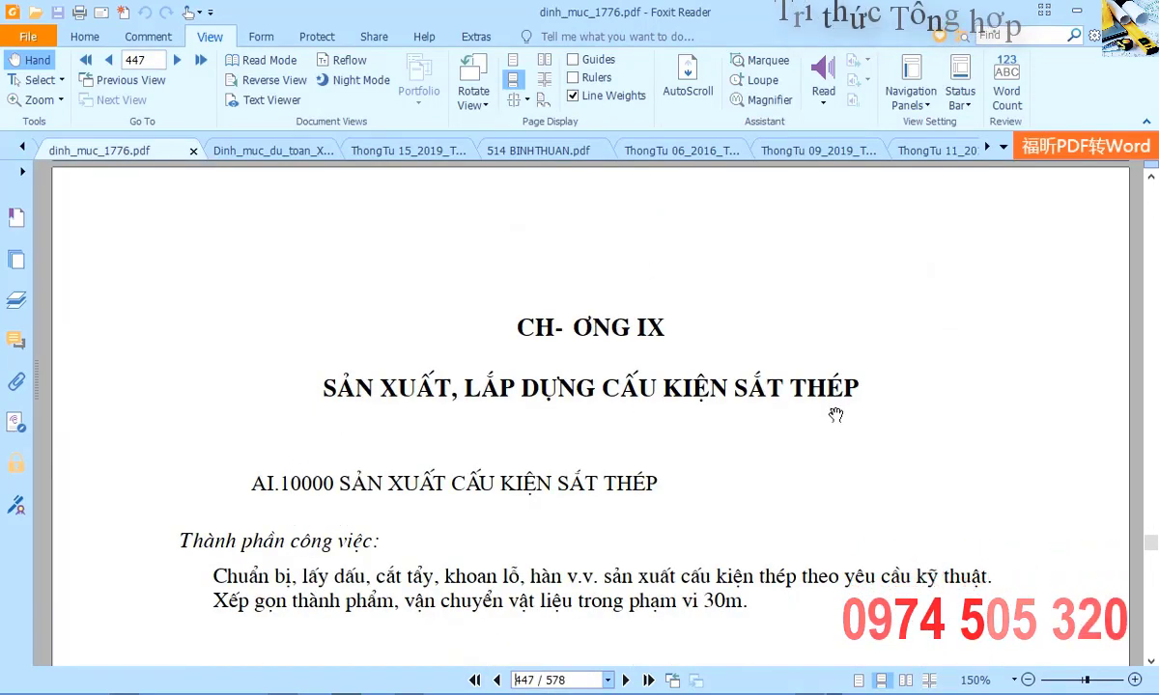
Examine the AI.11110 large-span steel truss norm in dinh_muc_1776.pdf and highlight its "Nhân công 4,0/7" labour row through the 18 ÷ 24 m column.
scroll(835, 415, "down", 6)
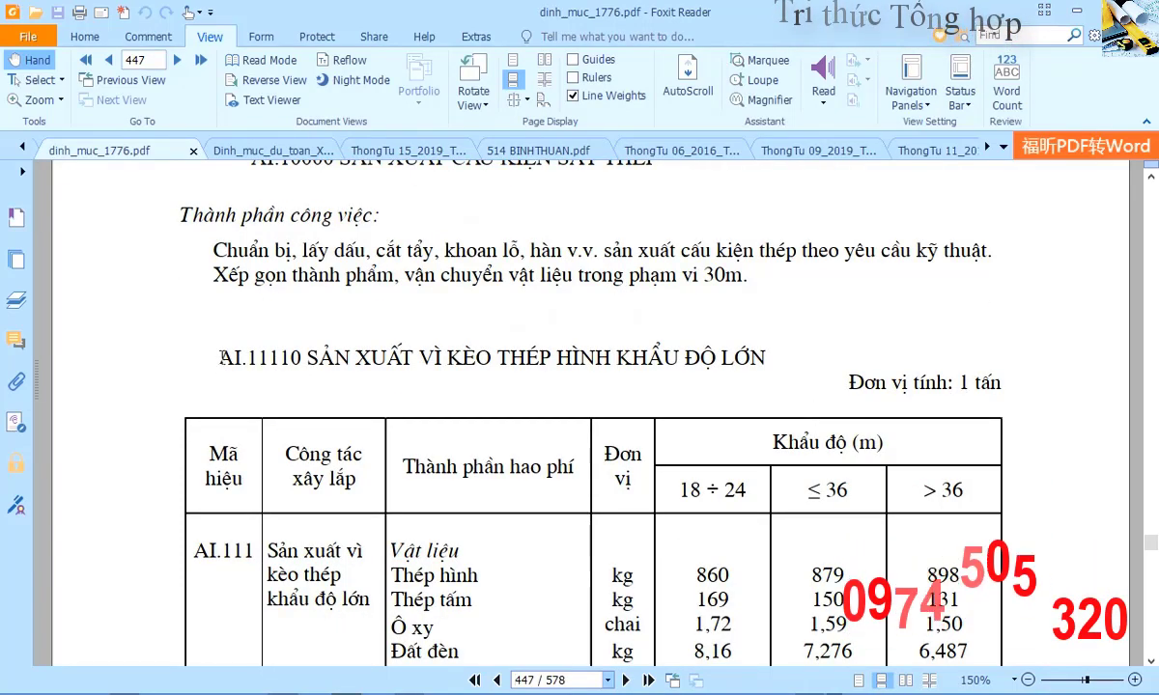
left_click_drag(214, 357, 714, 357)
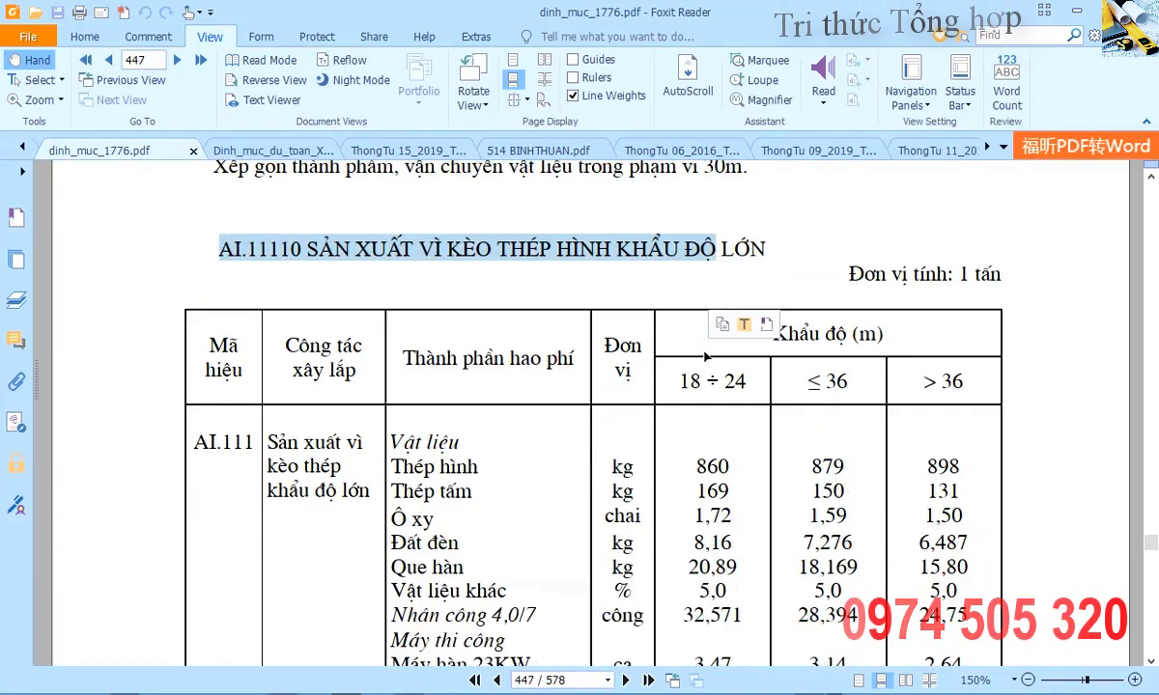
scroll(705, 425, "down", 2)
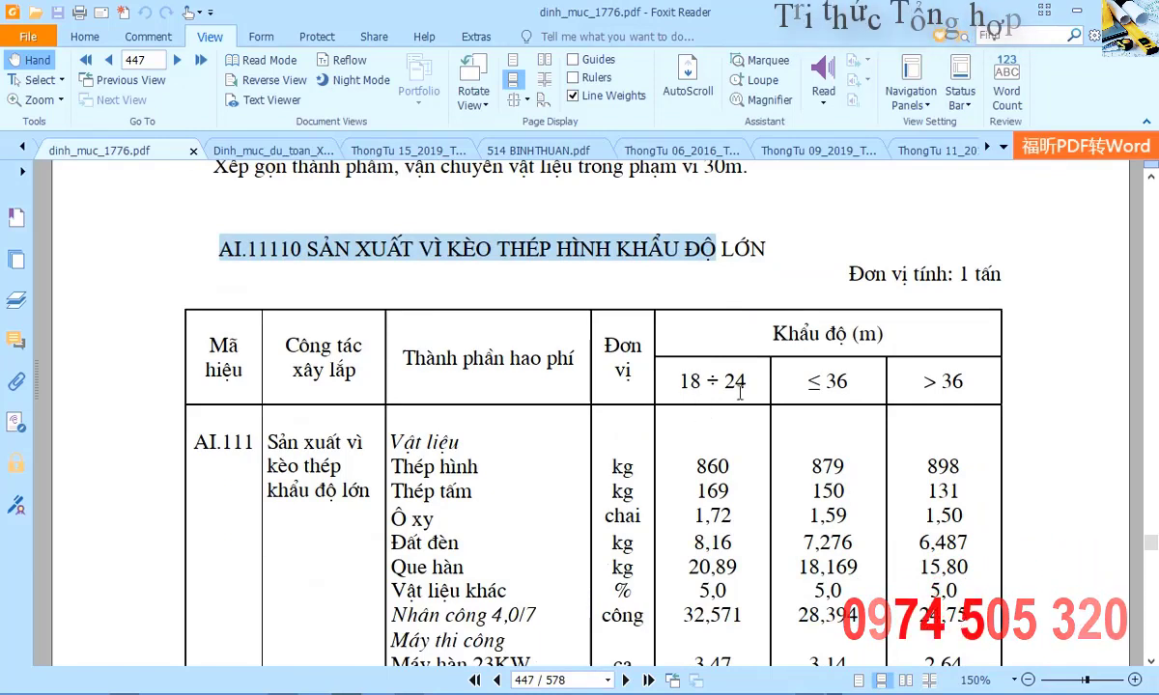
scroll(712, 390, "down", 1)
left_click(207, 379)
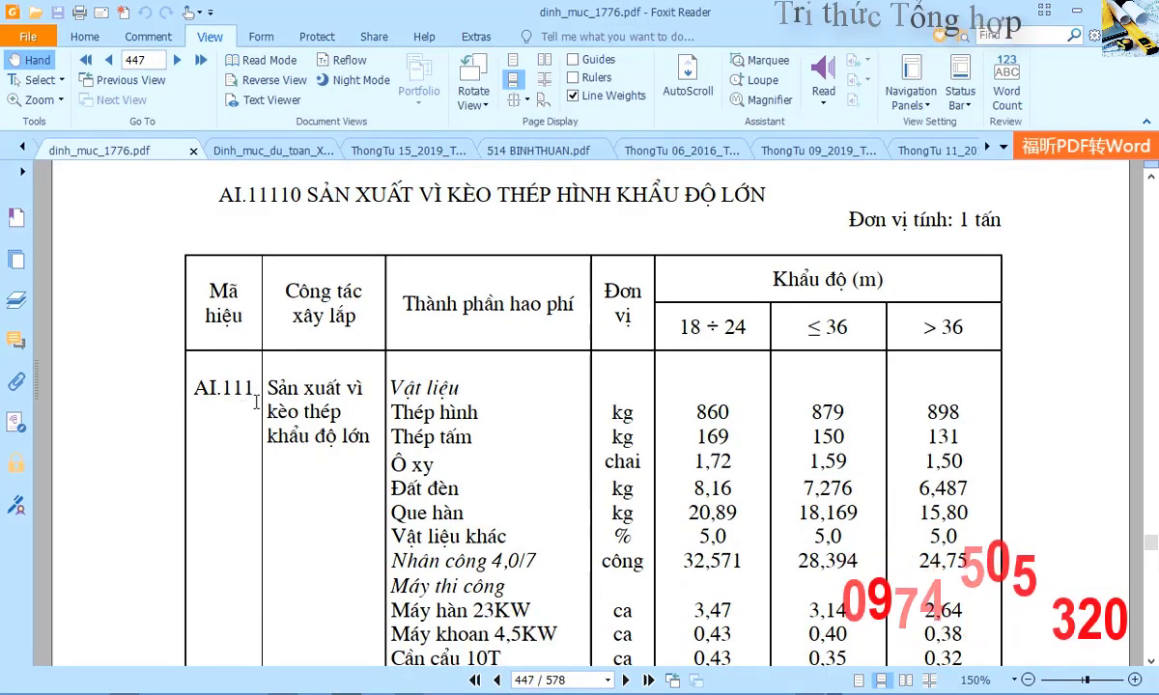
scroll(232, 376, "down", 3)
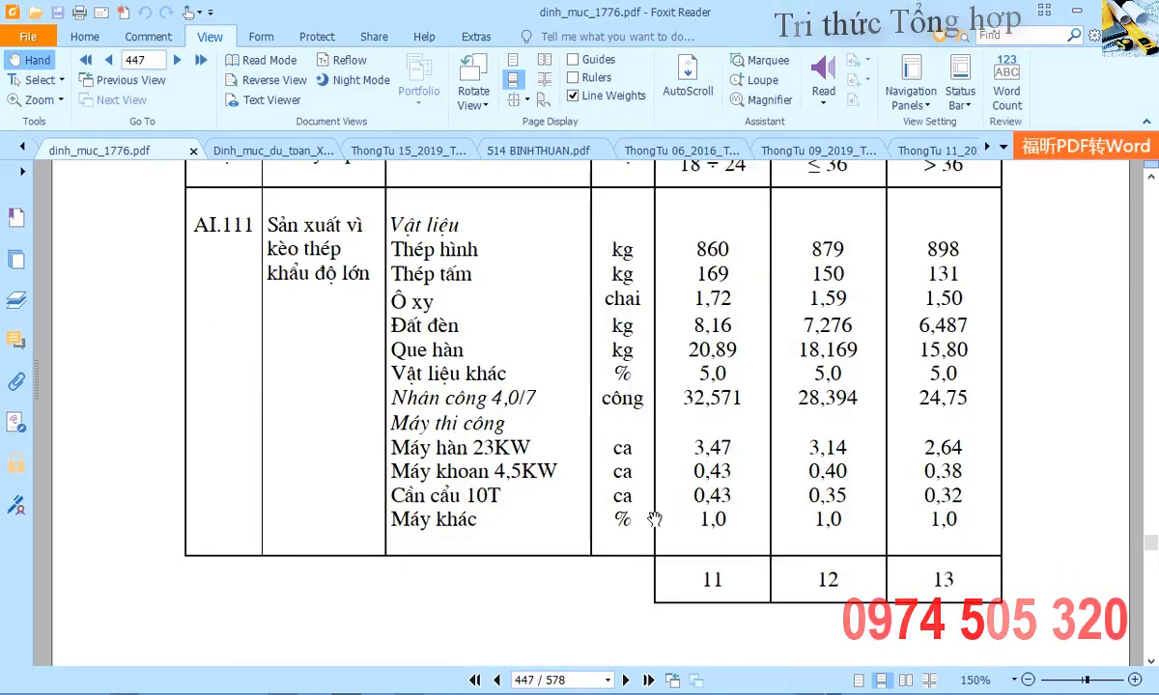
scroll(605, 437, "up", 1)
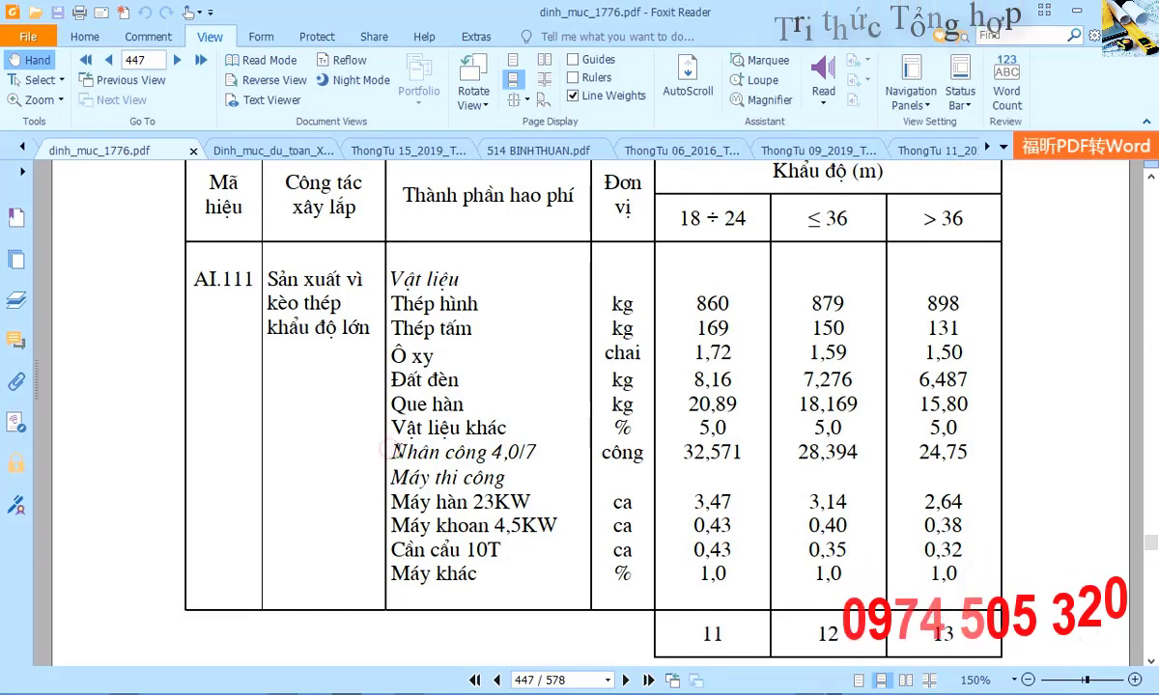
left_click_drag(388, 450, 705, 463)
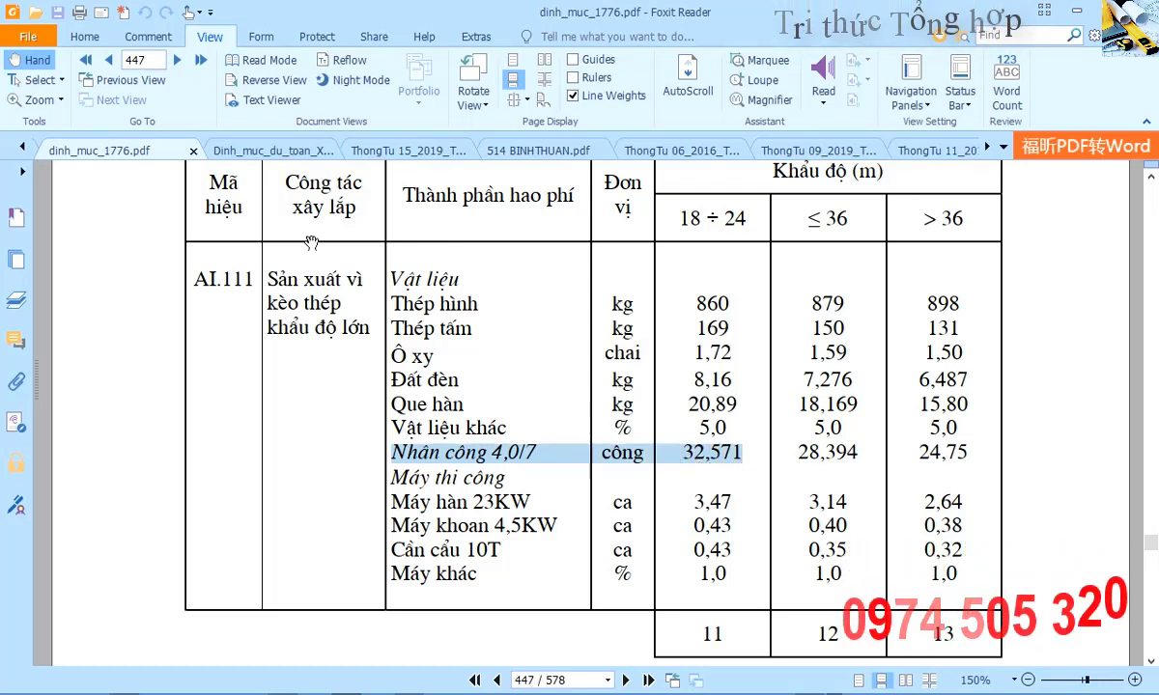
Open page 498 of Dinh_muc_du_toan_XDCT.pdf.
left_click(280, 151)
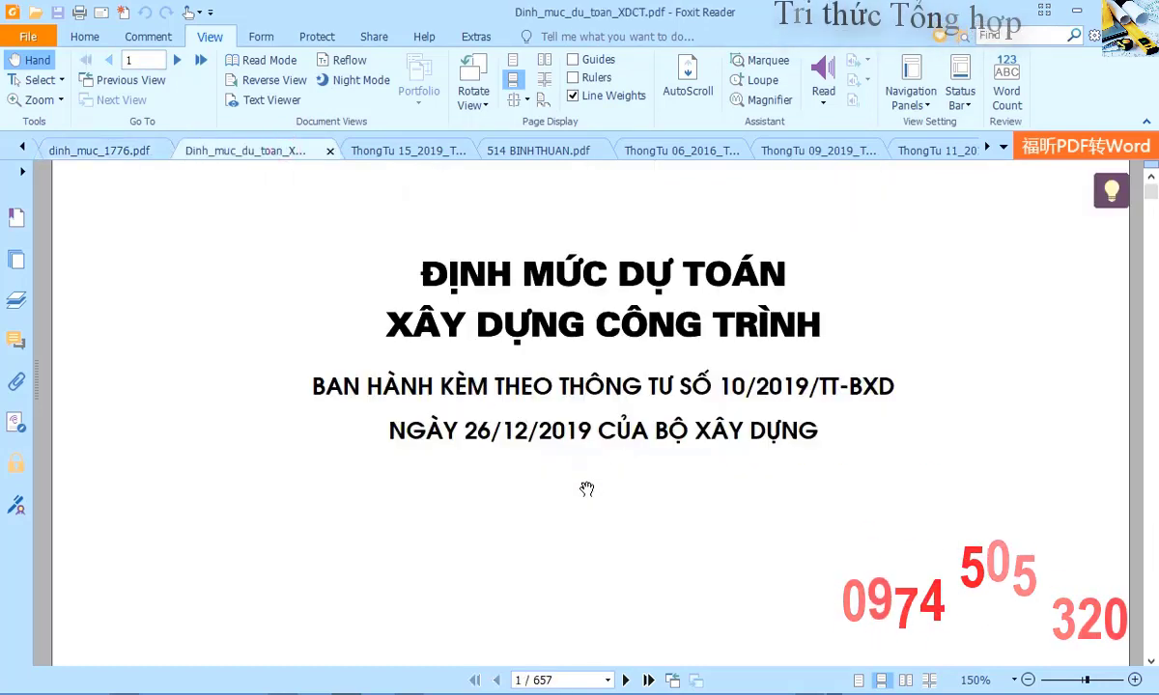
left_click(585, 677)
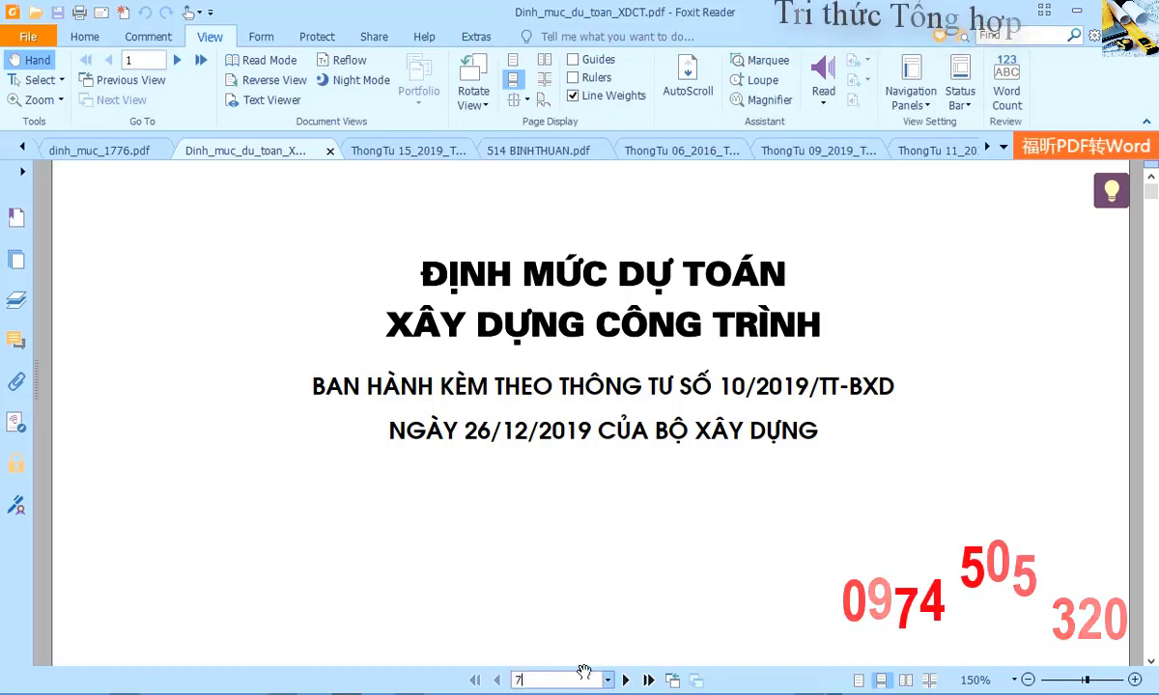
key("BackSpace")
type("498")
key("Return")
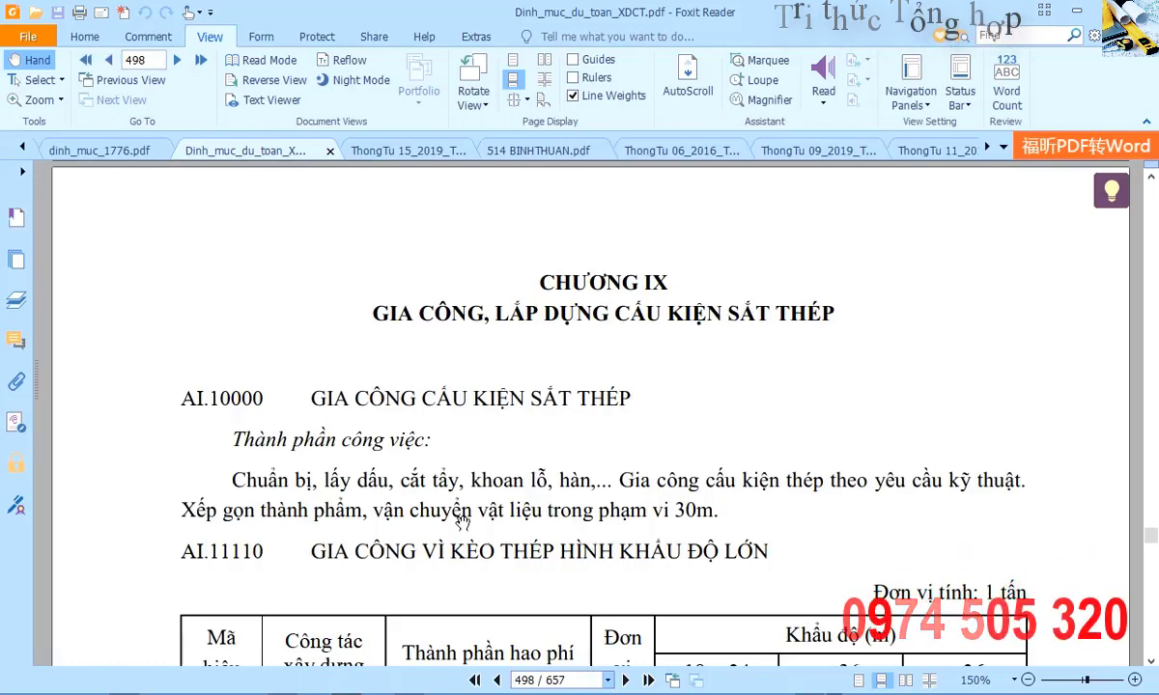
Examine the AI.11110 norm table and highlight "Nhân công 4,0/7" and its labour norm for the 18 ÷ 24 m span.
scroll(434, 487, "down", 3)
scroll(460, 509, "up", 2)
scroll(460, 508, "down", 3)
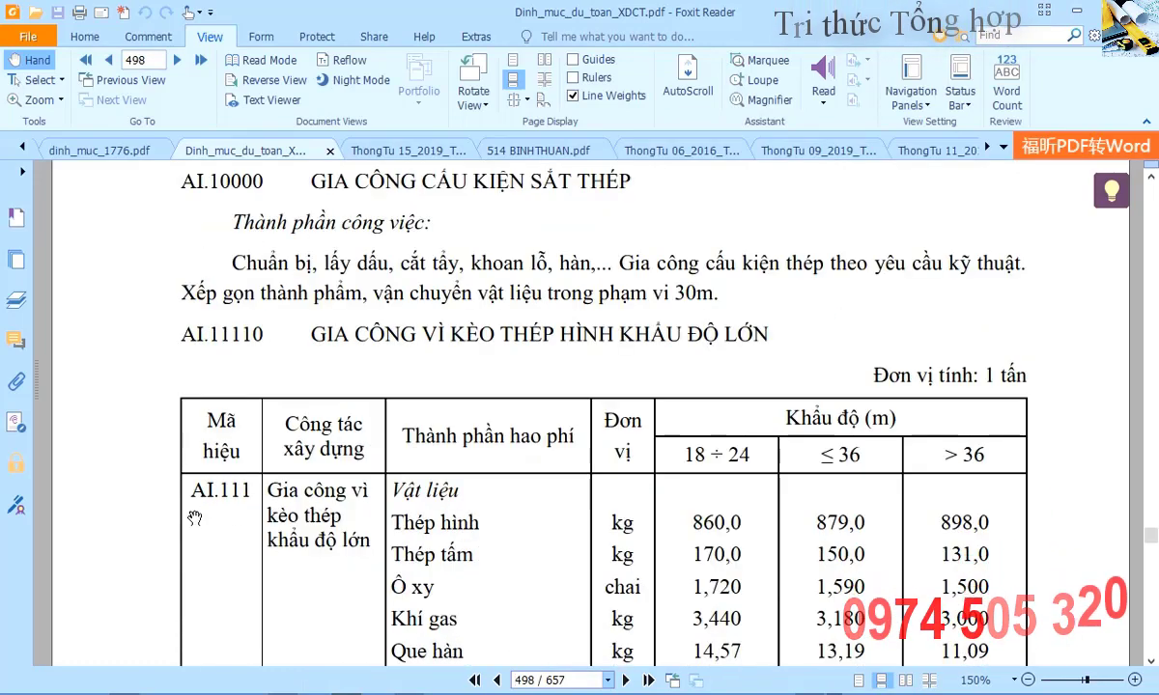
scroll(241, 492, "down", 2)
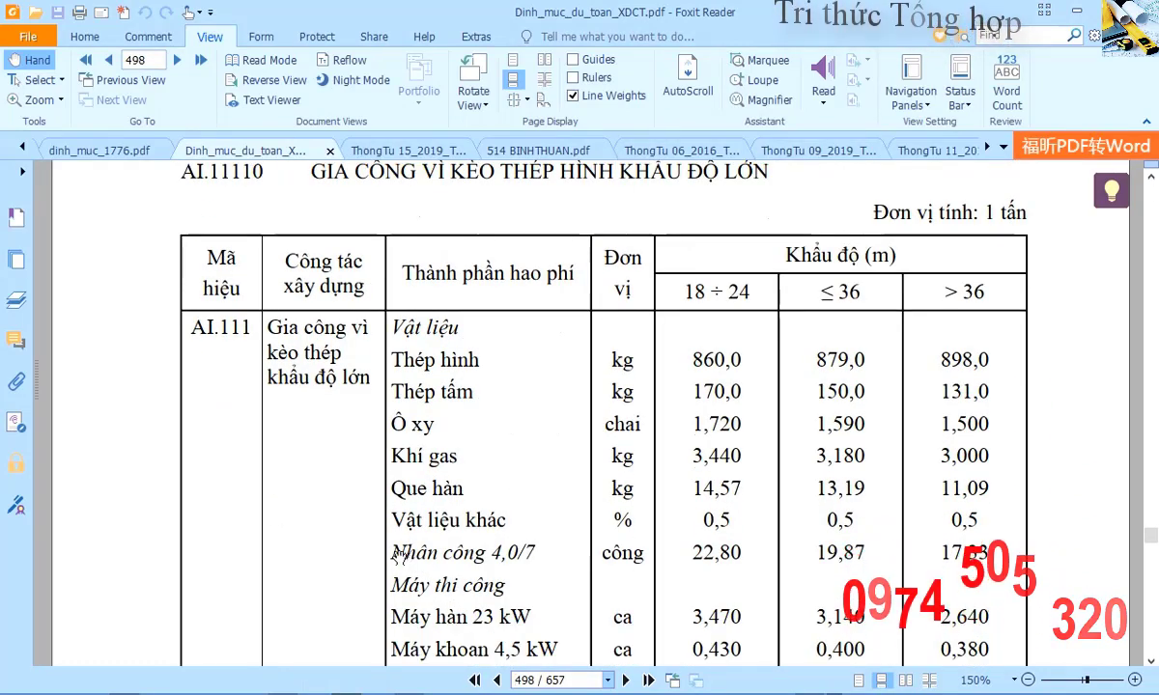
left_click_drag(394, 550, 536, 552)
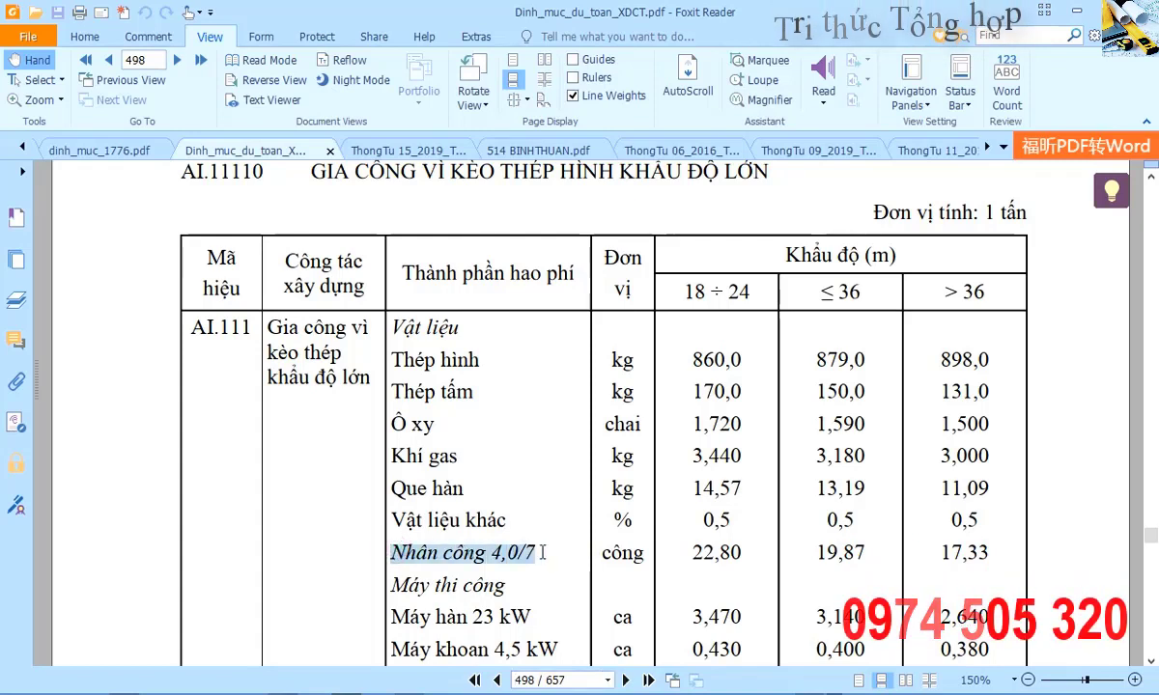
left_click_drag(691, 552, 740, 548)
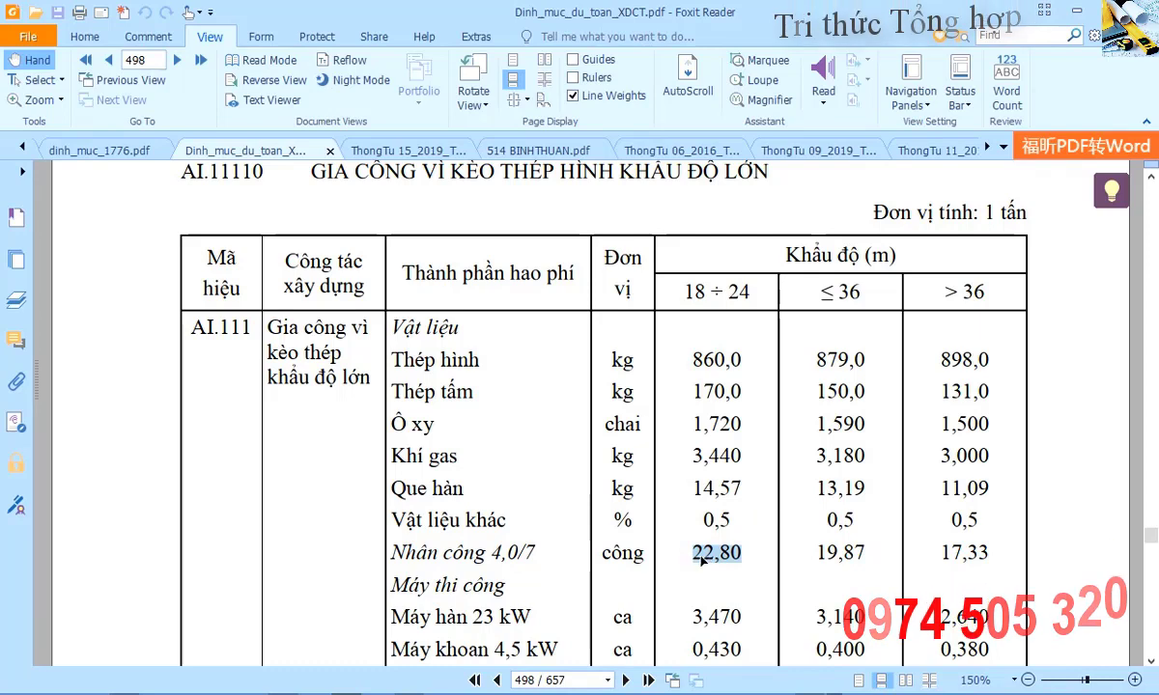
Compare the AI.111 labour norm with dinh_muc_1776.pdf, then return to Dinh_muc_du_toan_XDCT.pdf and highlight "Nhân công 4,0/7".
left_click(127, 150)
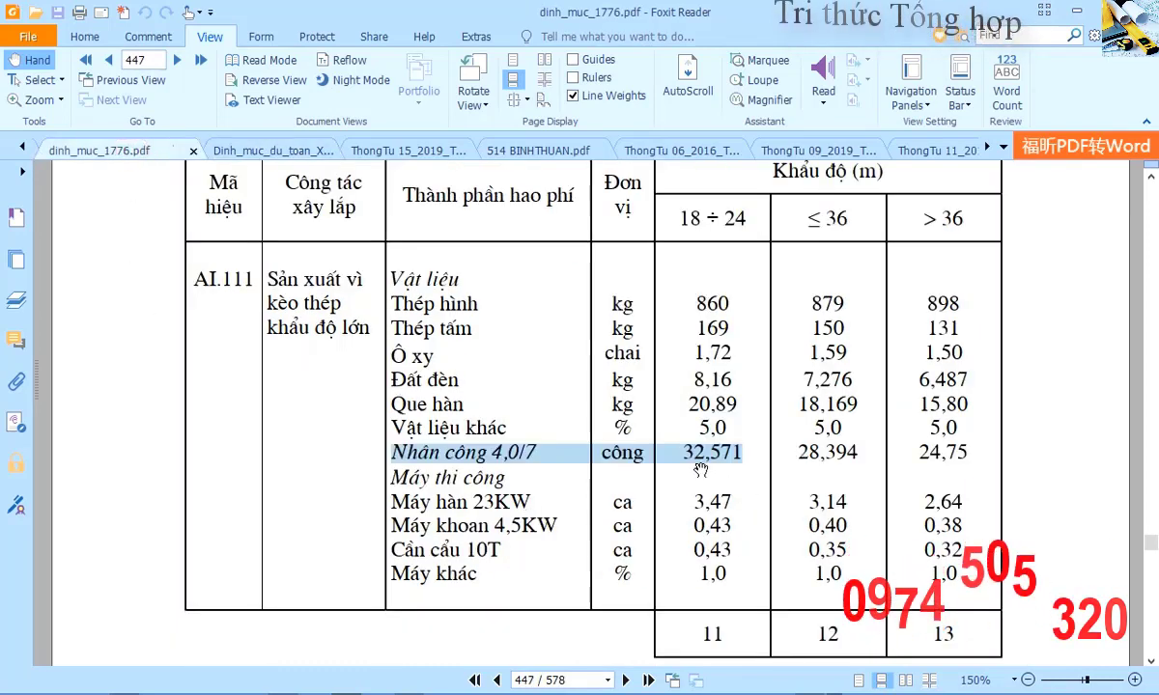
left_click(280, 152)
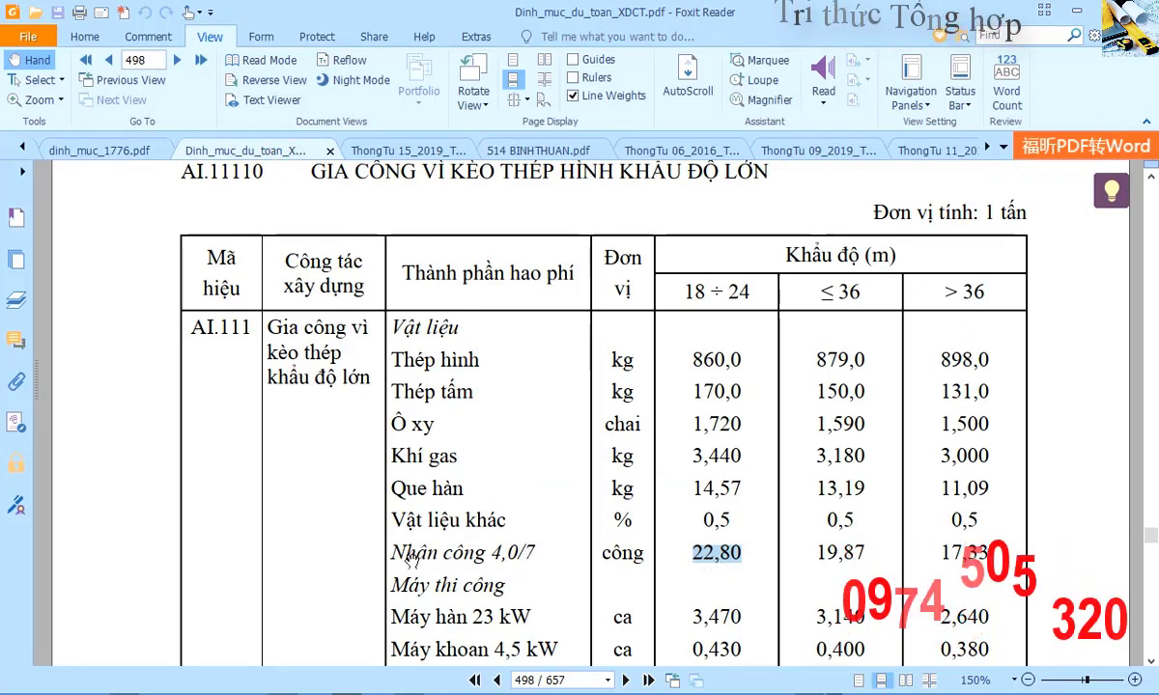
left_click_drag(388, 550, 534, 549)
left_click(506, 557)
Open page 11 of ThongTu 15_2019_TT-BXD.pdf and review the construction labour groups in Phụ lục số 2 from Nhóm 1 to Nhóm 5.
left_click(386, 151)
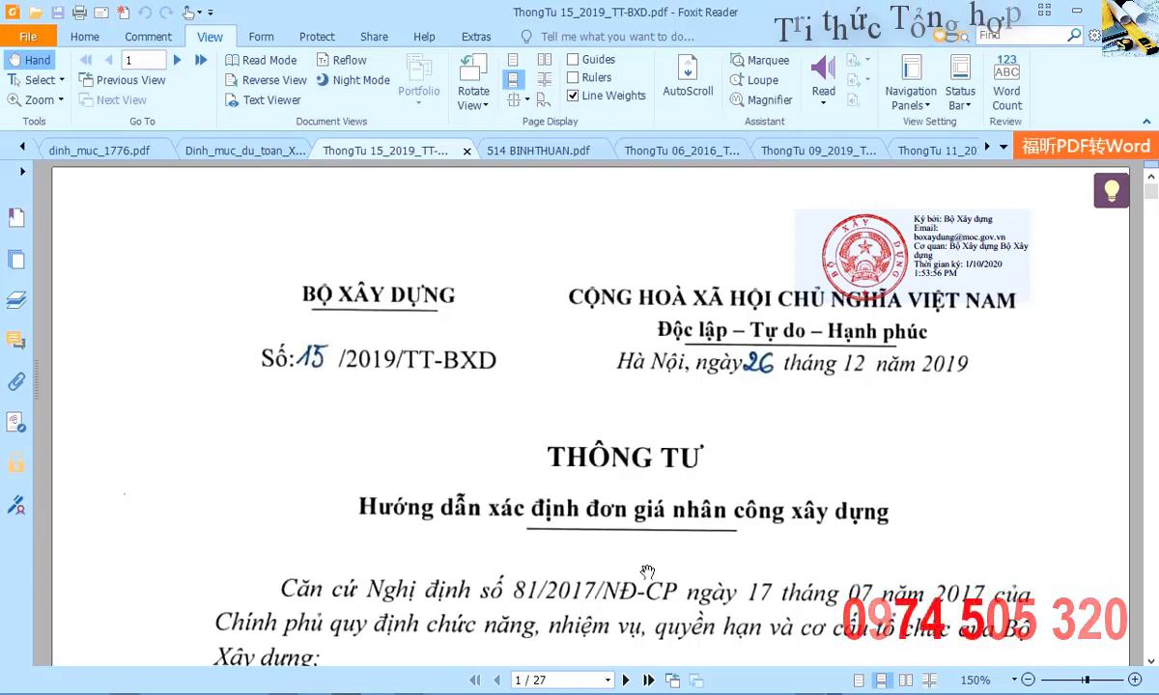
left_click(555, 679)
type("11")
key("Return")
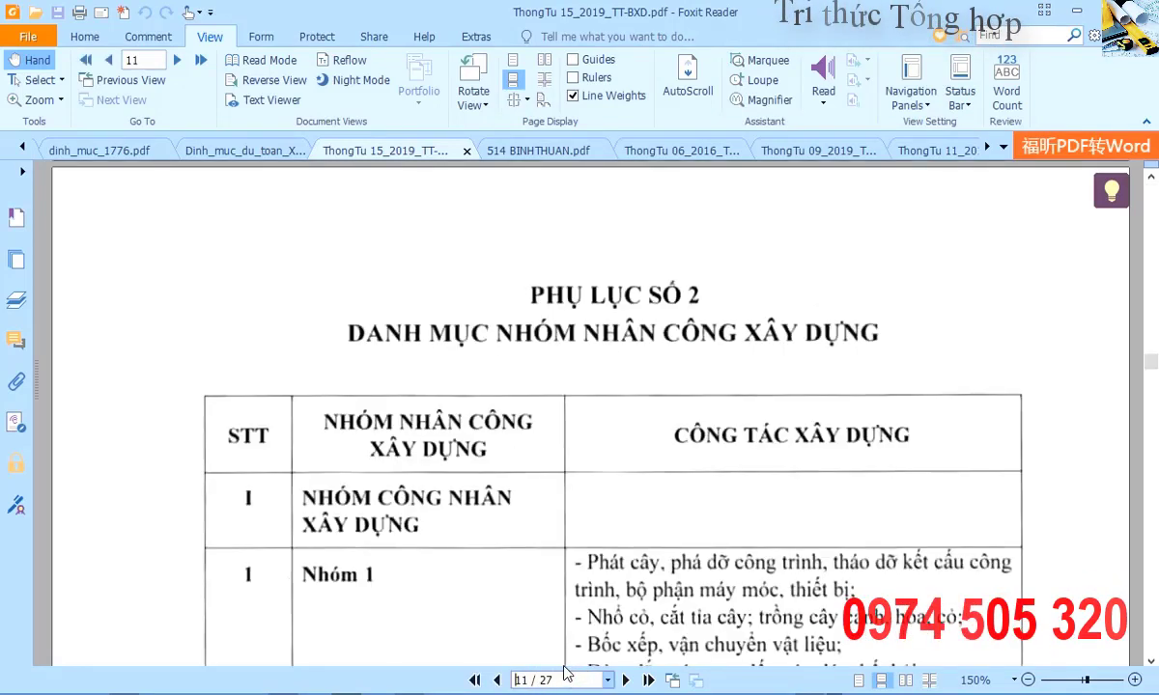
scroll(553, 364, "down", 3)
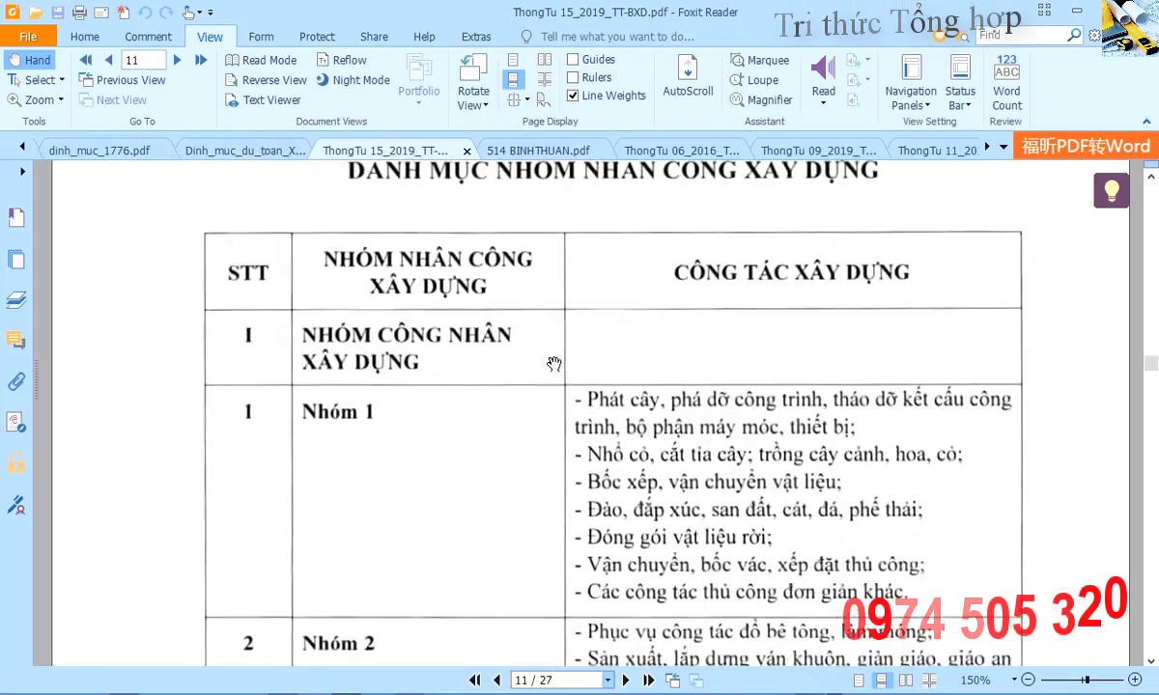
scroll(551, 363, "down", 15)
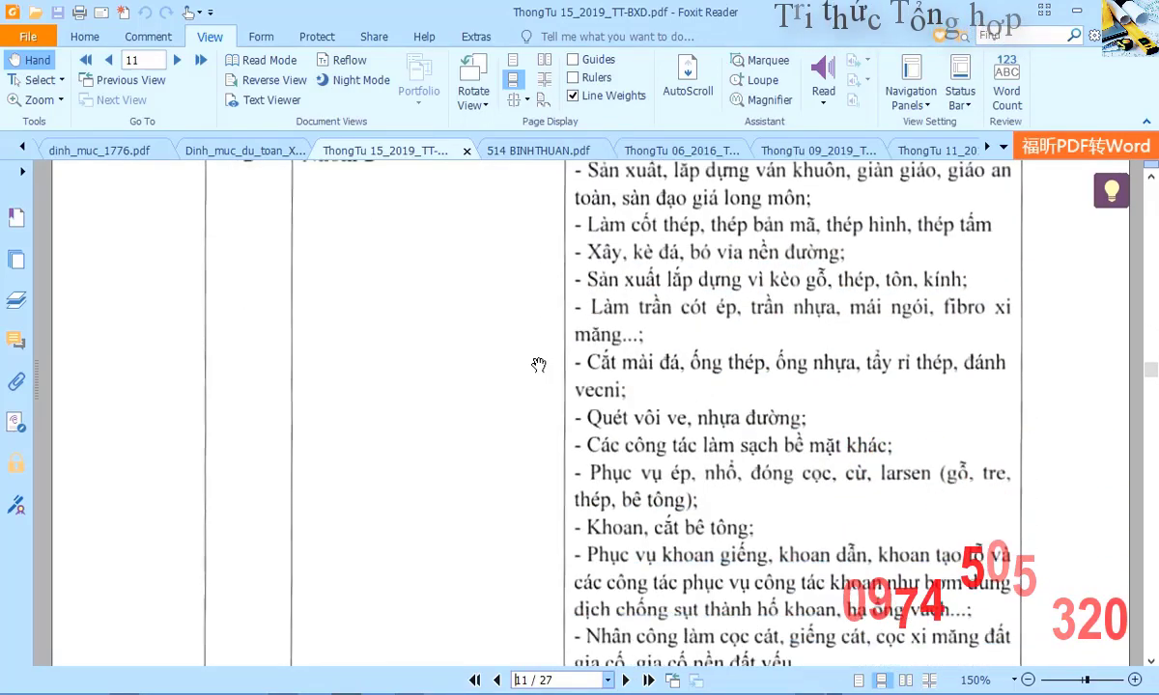
scroll(529, 362, "down", 15)
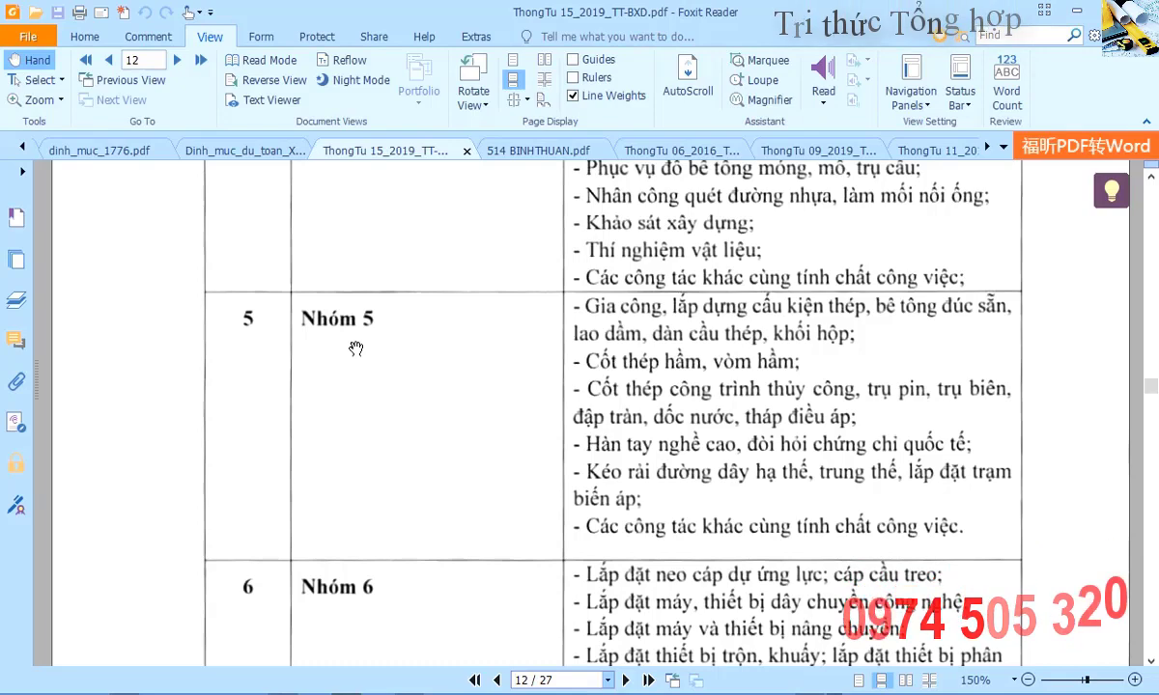
Return to Dinh_muc_du_toan_XDCT.pdf and review the AI.111 labour, material and machine norms for the 18 ÷ 24 m span.
left_click(237, 152)
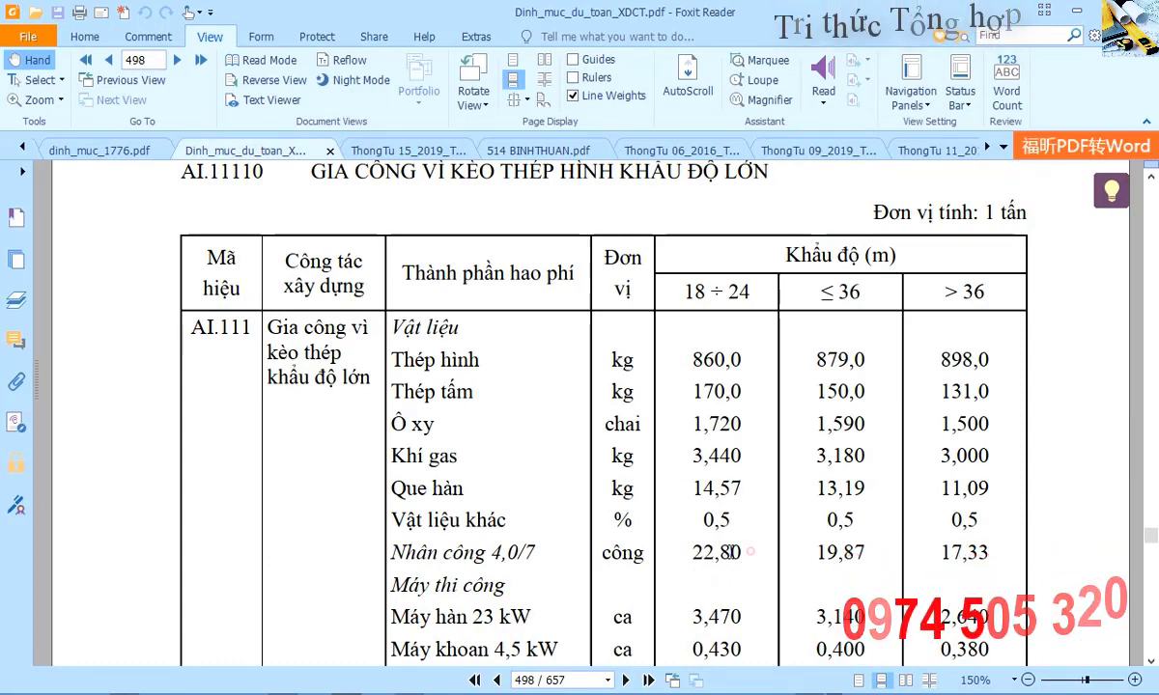
left_click_drag(734, 552, 425, 559)
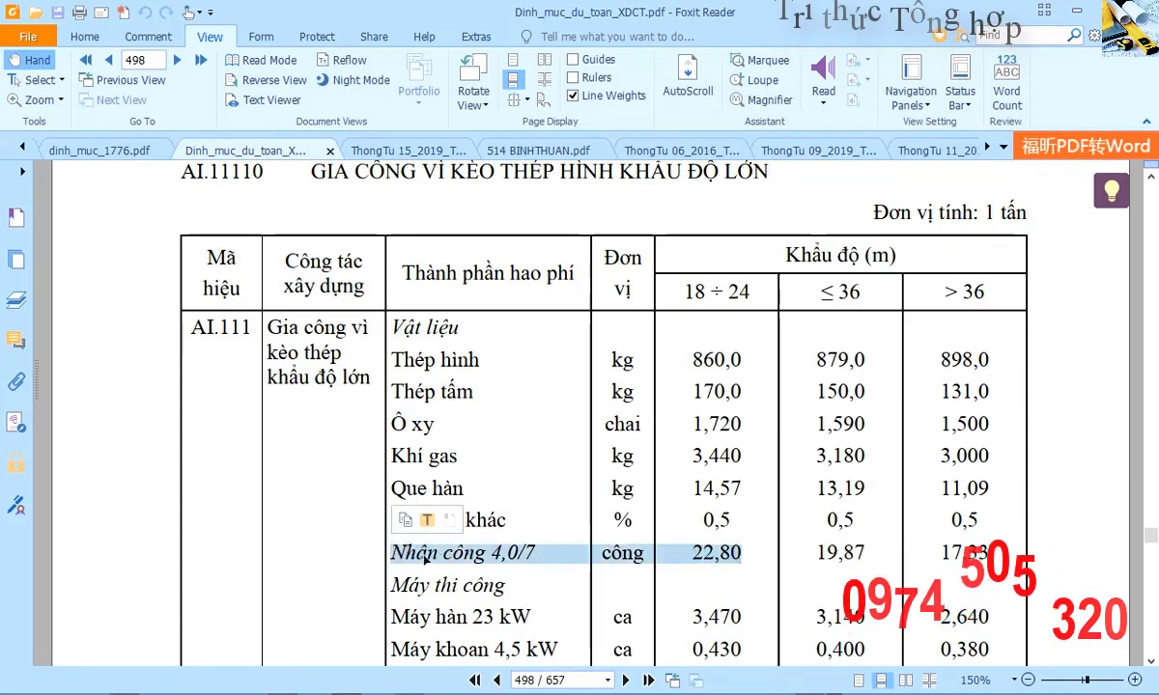
left_click(713, 550)
left_click(712, 547)
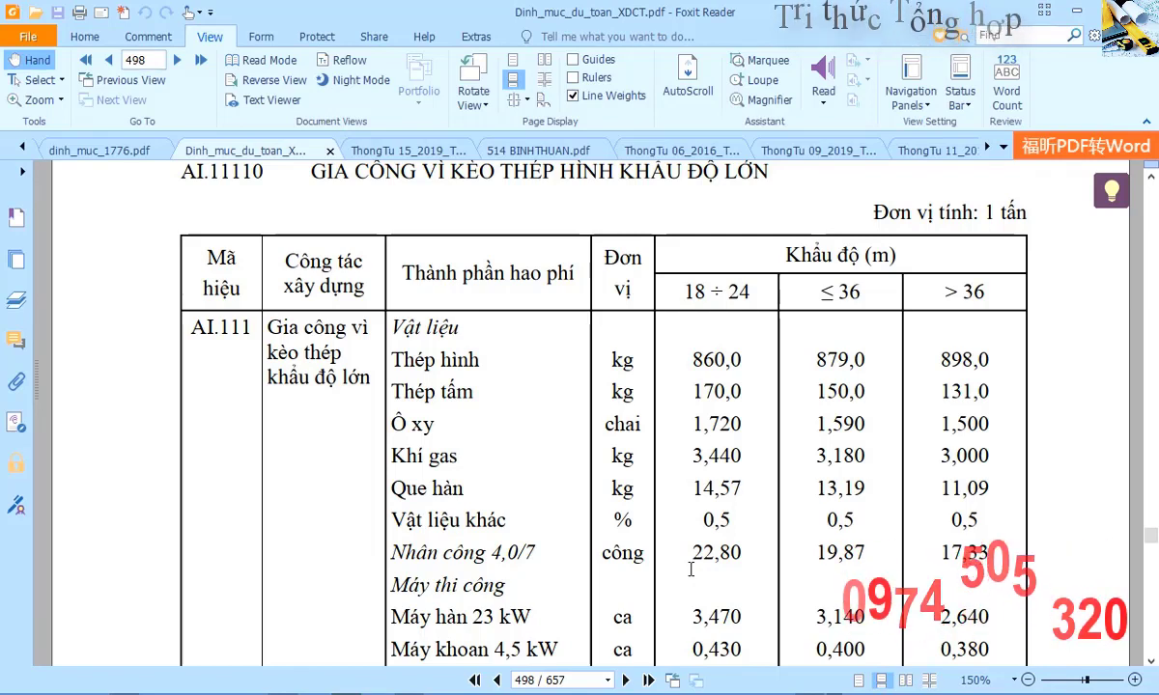
left_click_drag(697, 359, 722, 605)
scroll(742, 487, "down", 2)
left_click(742, 603)
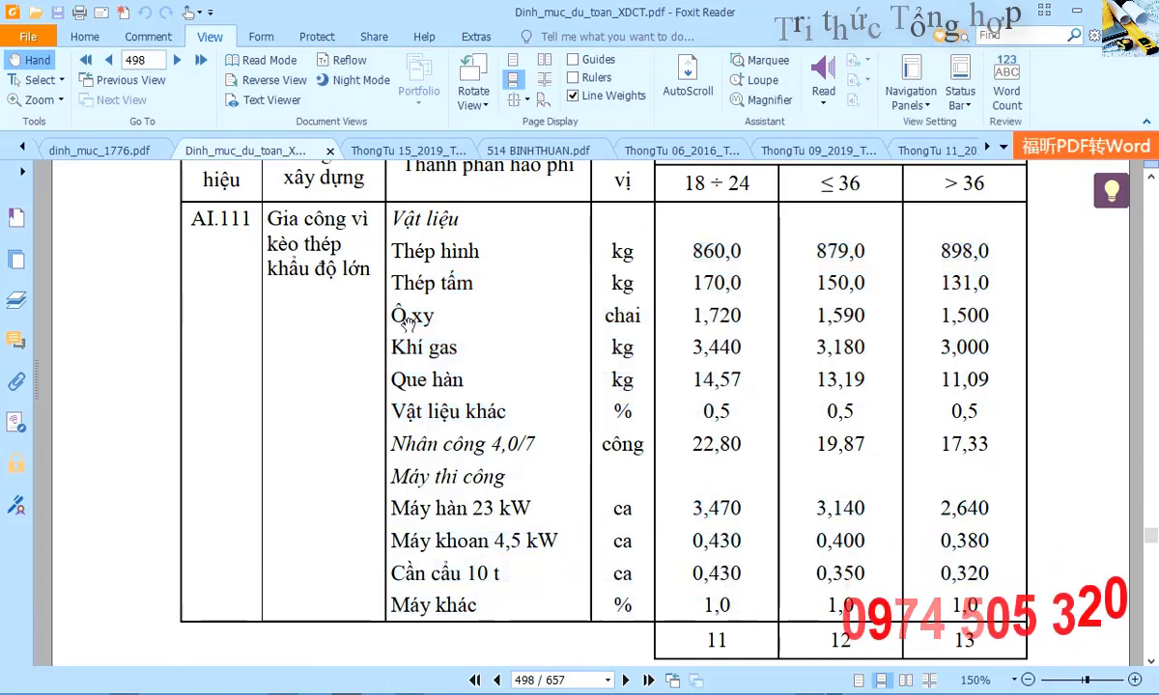
Switch to the PowerPoint topic slide and briefly highlight the bullet "TRA CÔNG TÁC THEO ĐỊNH MỨC 10/2019/TT-BXD".
key("alt+Tab")
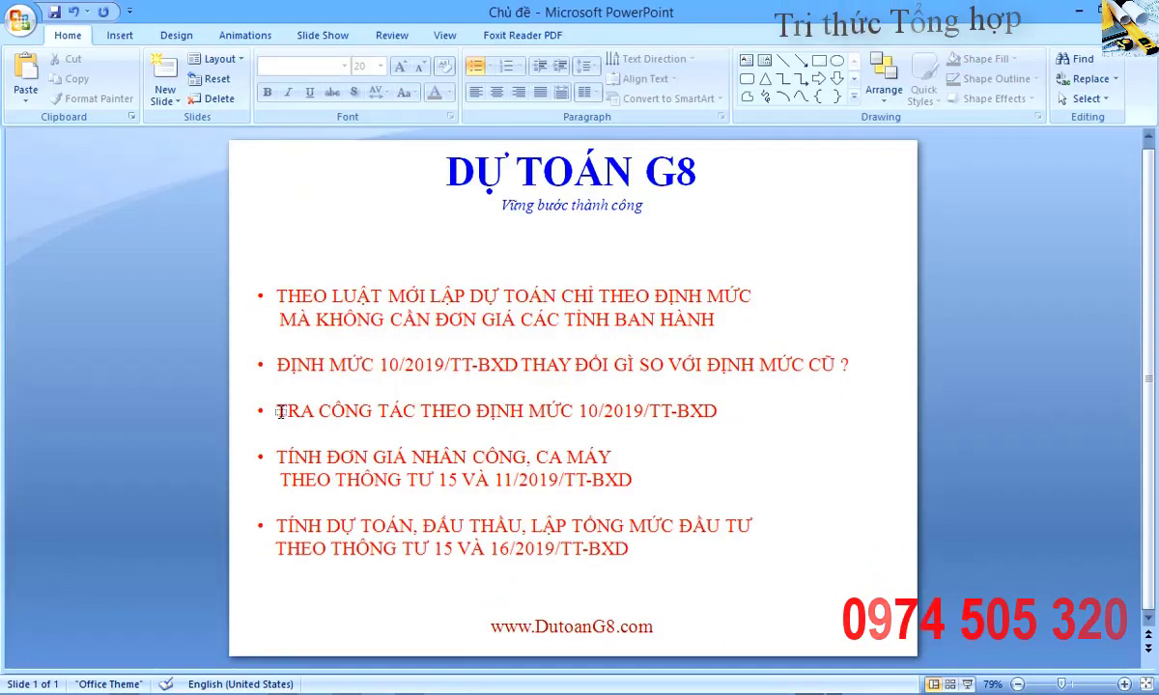
left_click_drag(274, 410, 616, 420)
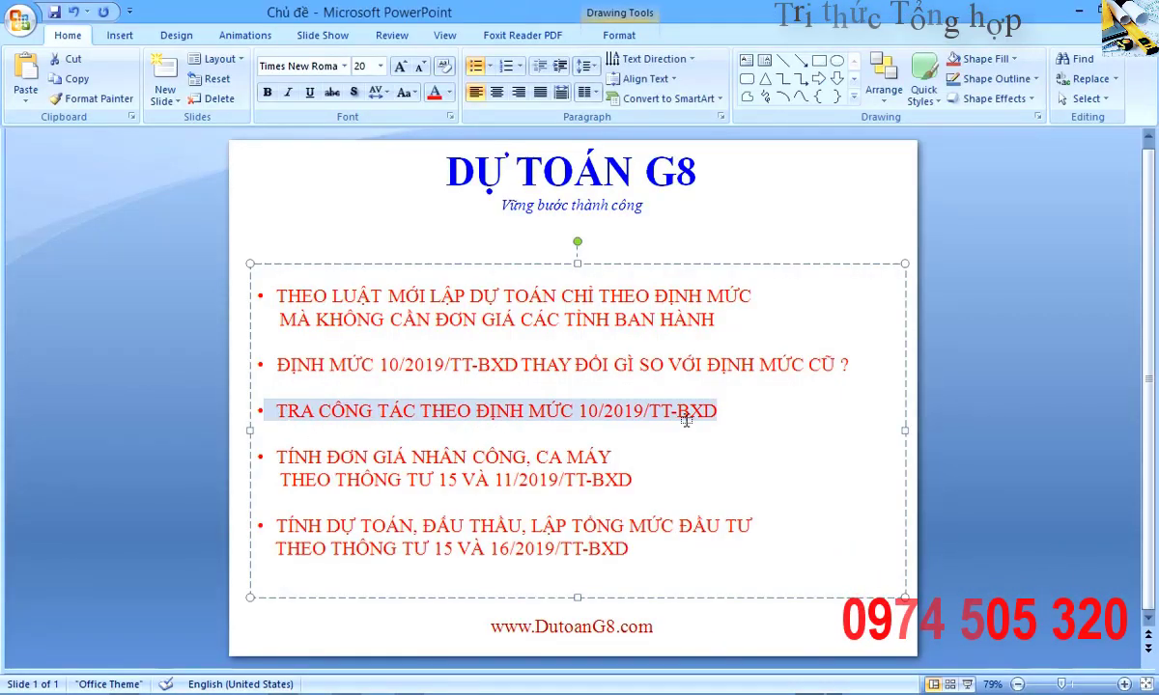
left_click(237, 229)
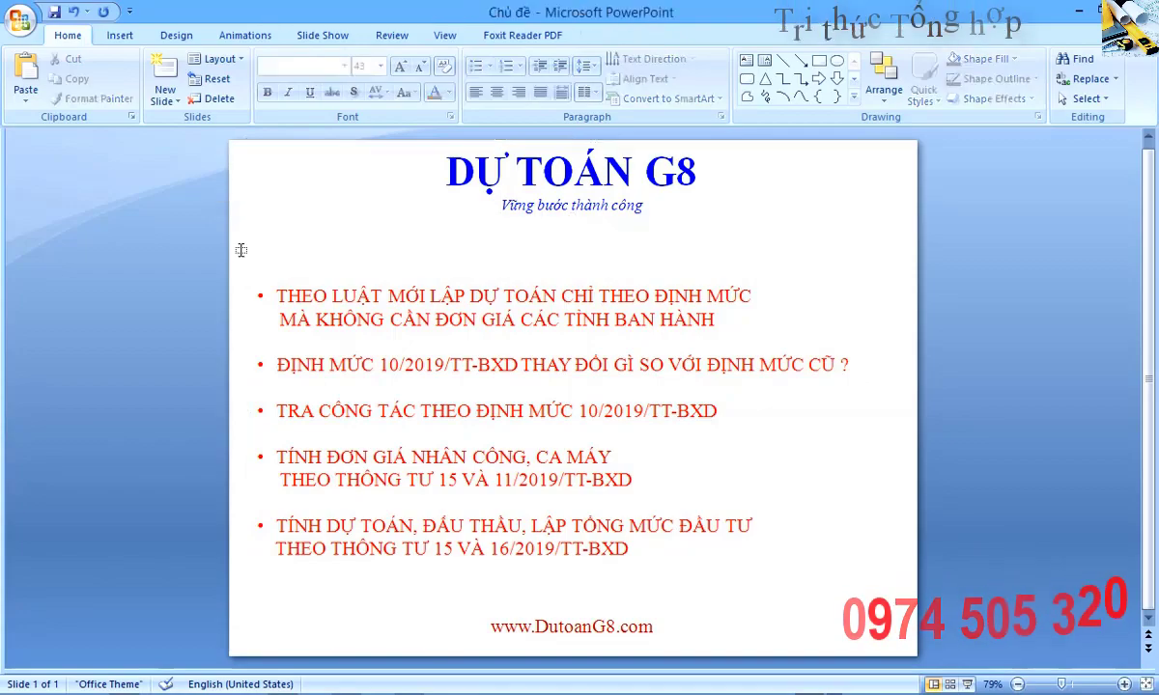
Switch to Dự toán G8 and select the empty work code cell D13 below AI.11111 on the Công trình sheet.
key("alt+Tab")
key("alt+Tab")
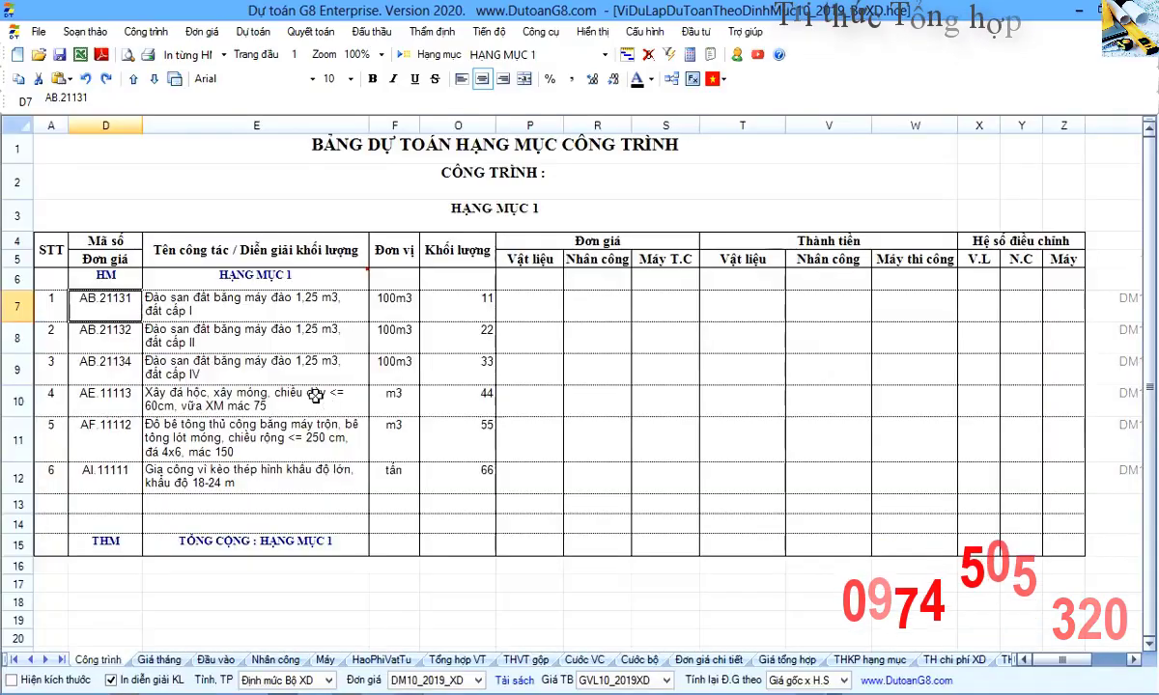
left_click(207, 305)
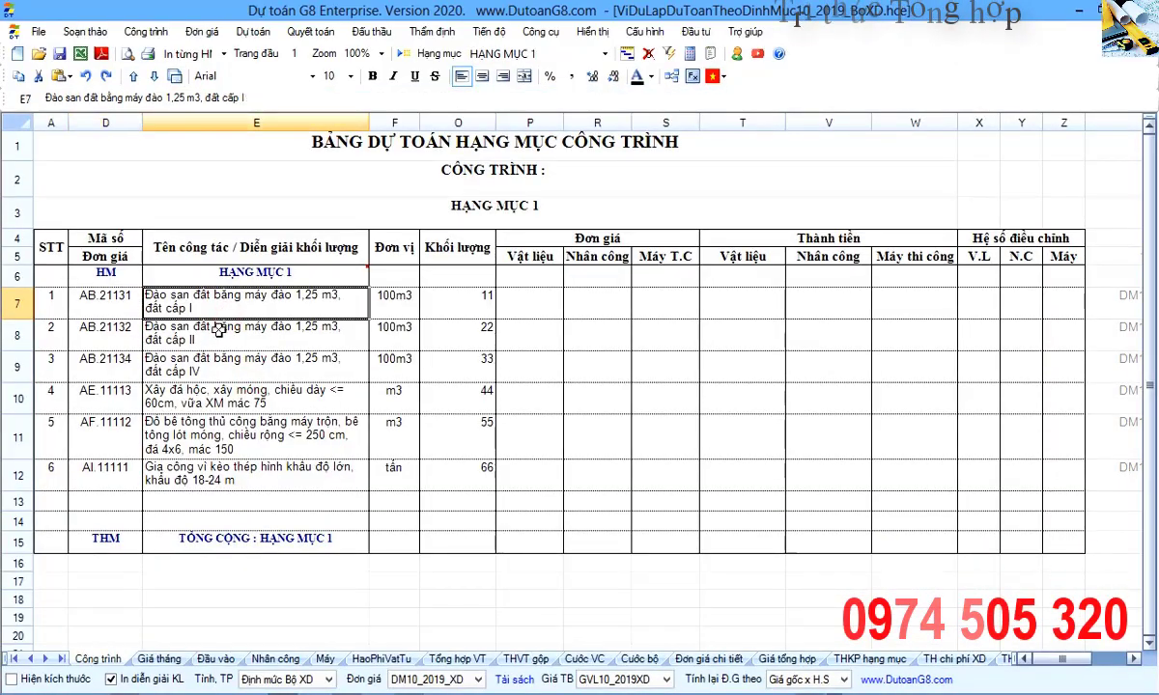
left_click(111, 505)
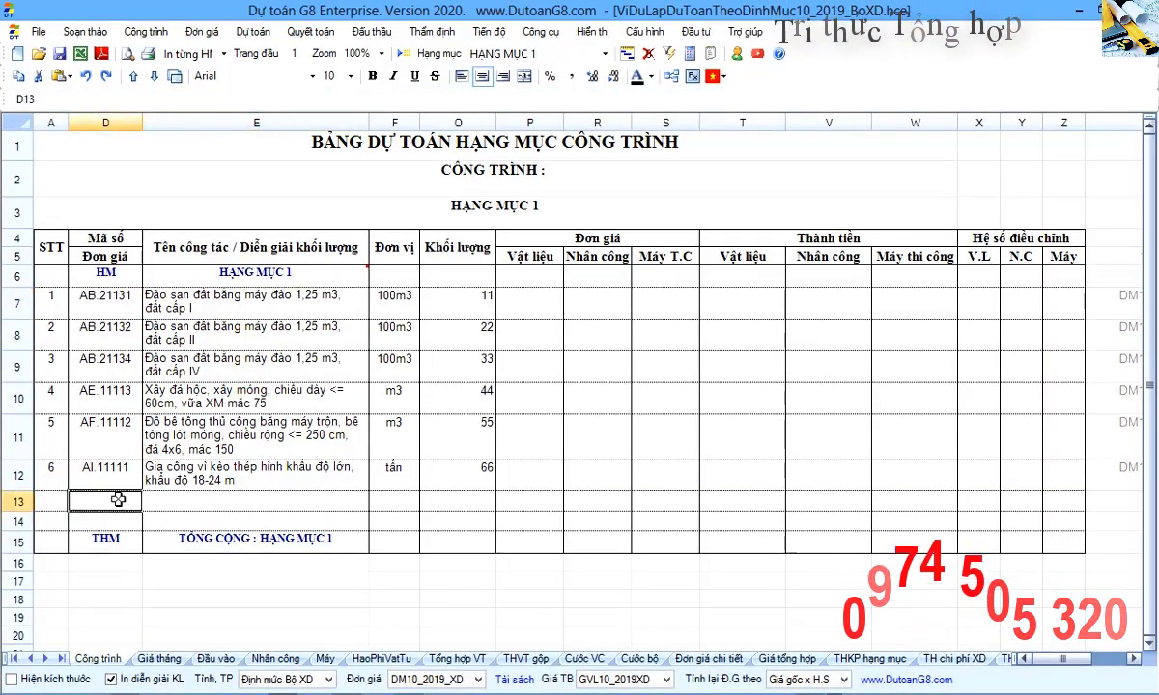
Try to check online for a Dự toán G8 update.
left_click(748, 35)
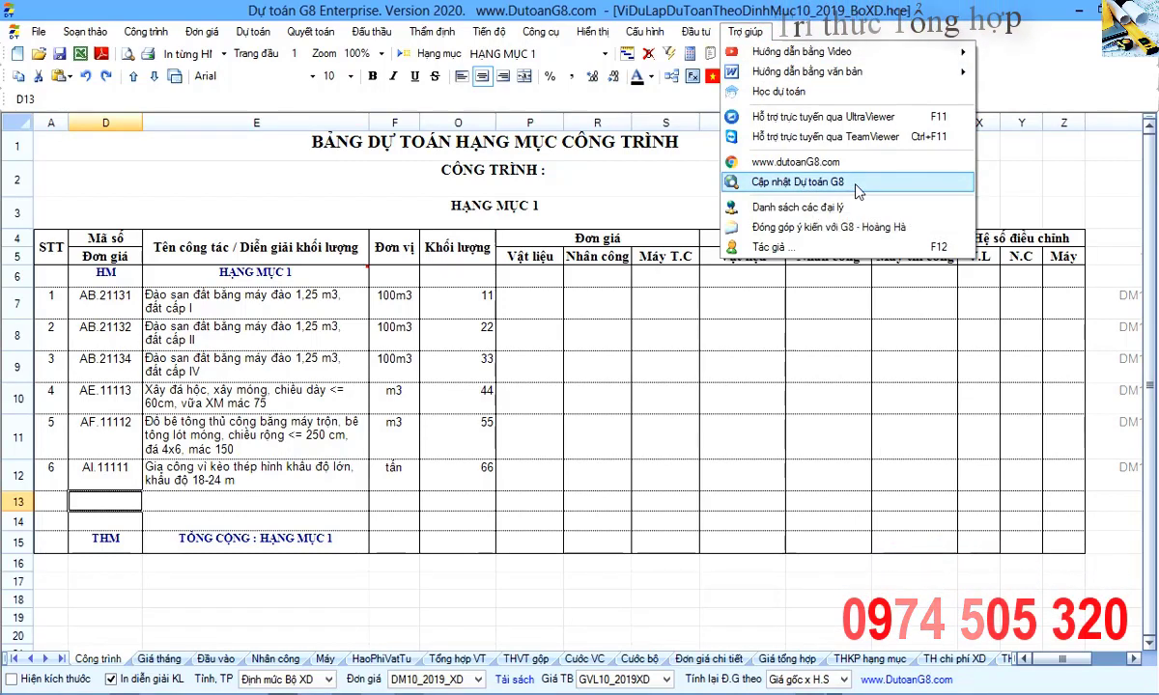
left_click(803, 184)
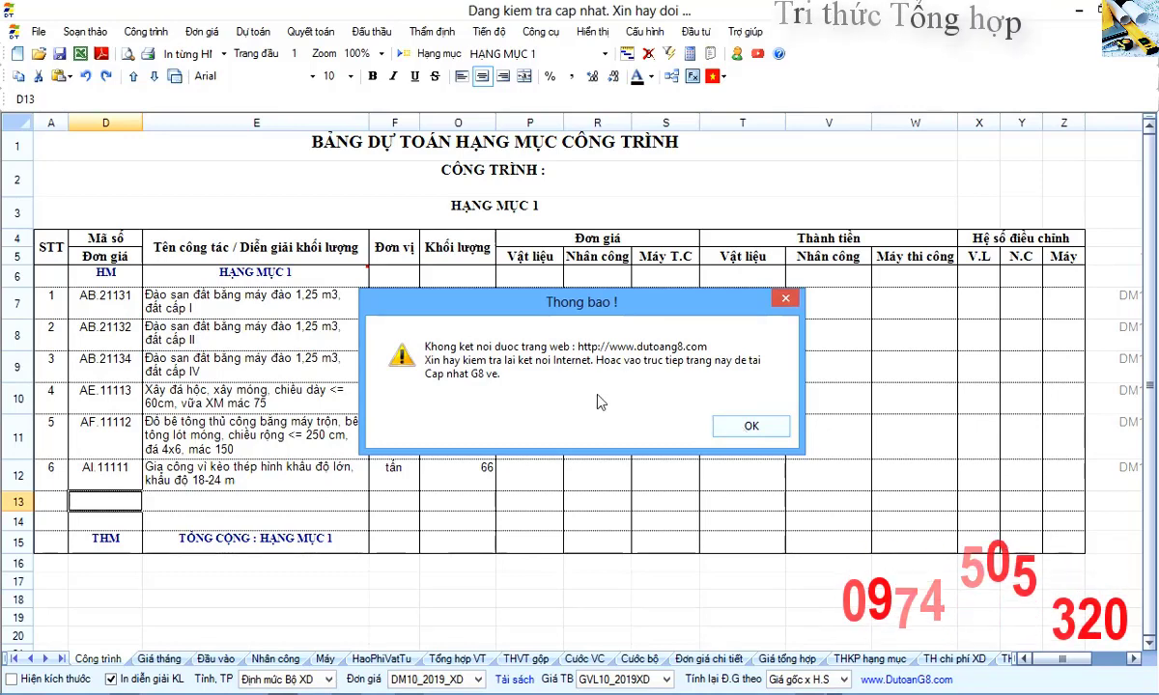
left_click(751, 427)
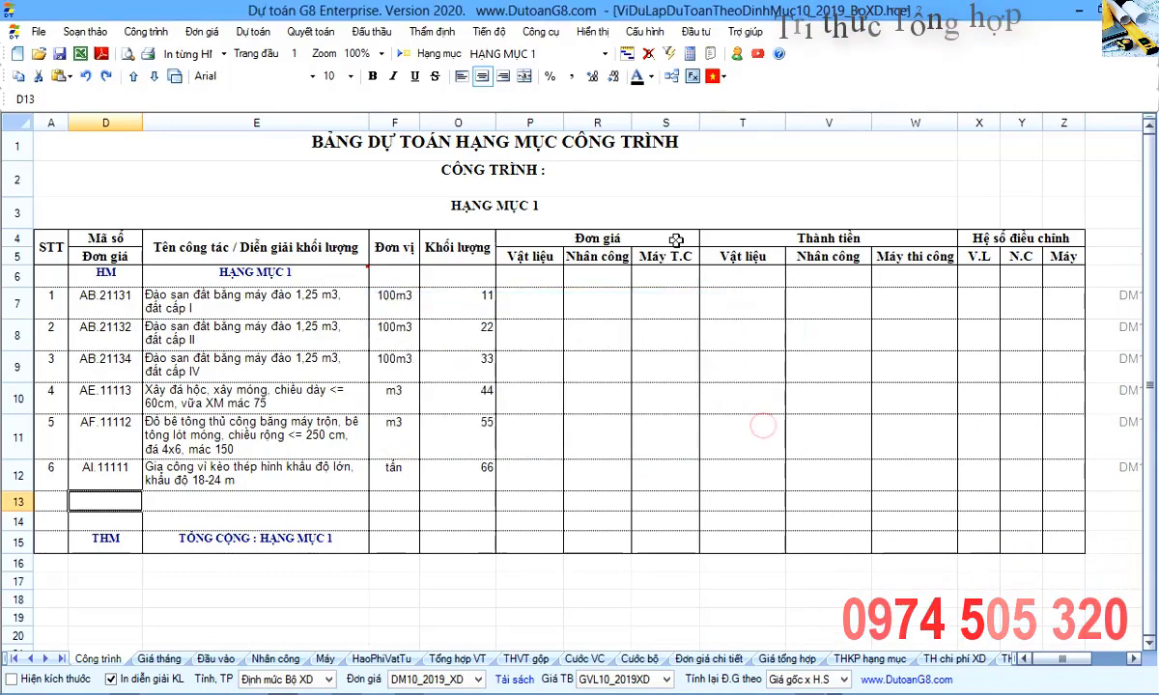
left_click(745, 31)
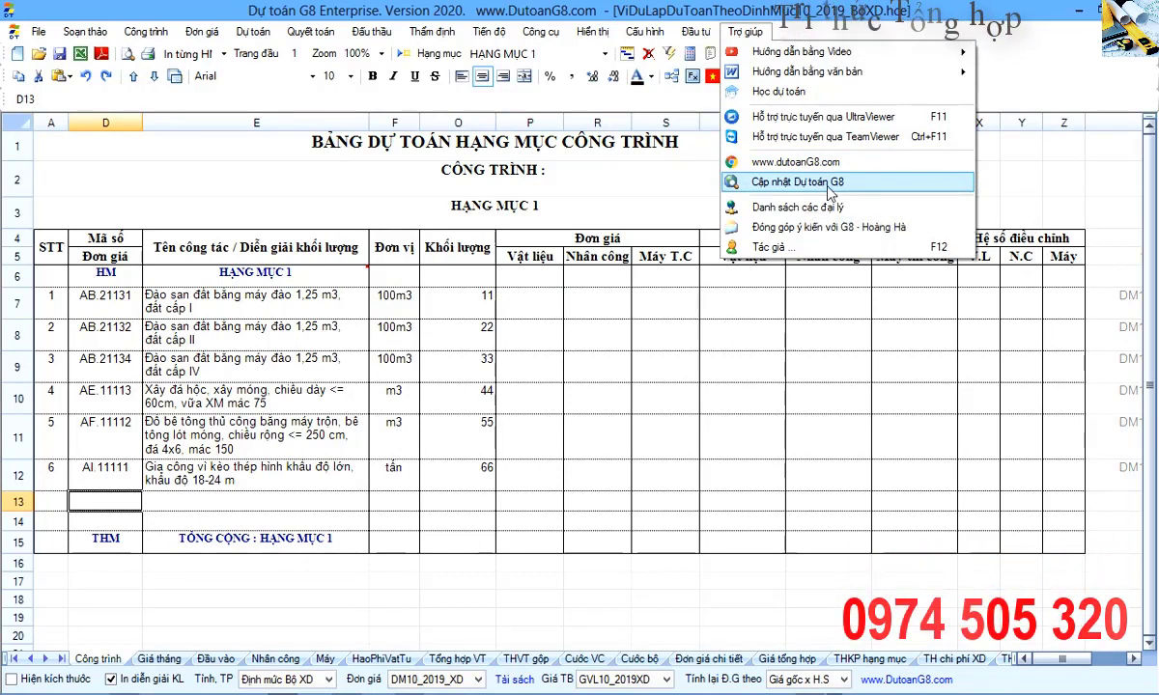
left_click(263, 293)
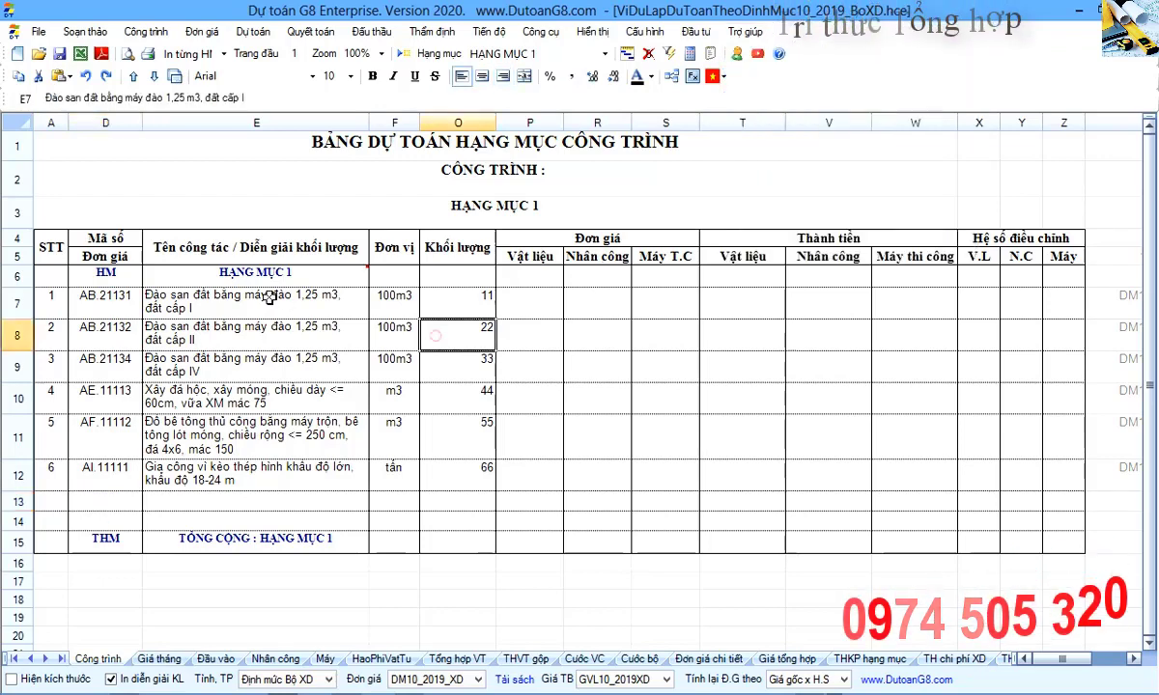
Try to add unit price data from the internet through the "< Thêm ... >" entry of the province/city selection.
left_click(106, 326)
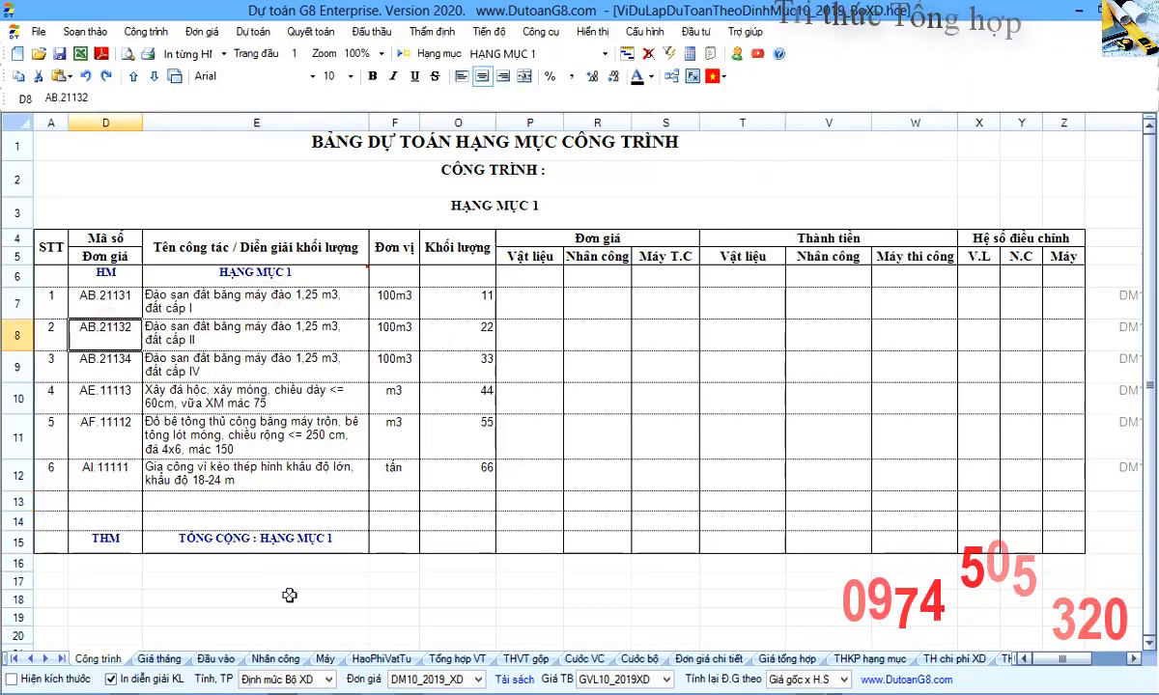
left_click(316, 680)
scroll(290, 435, "down", 15)
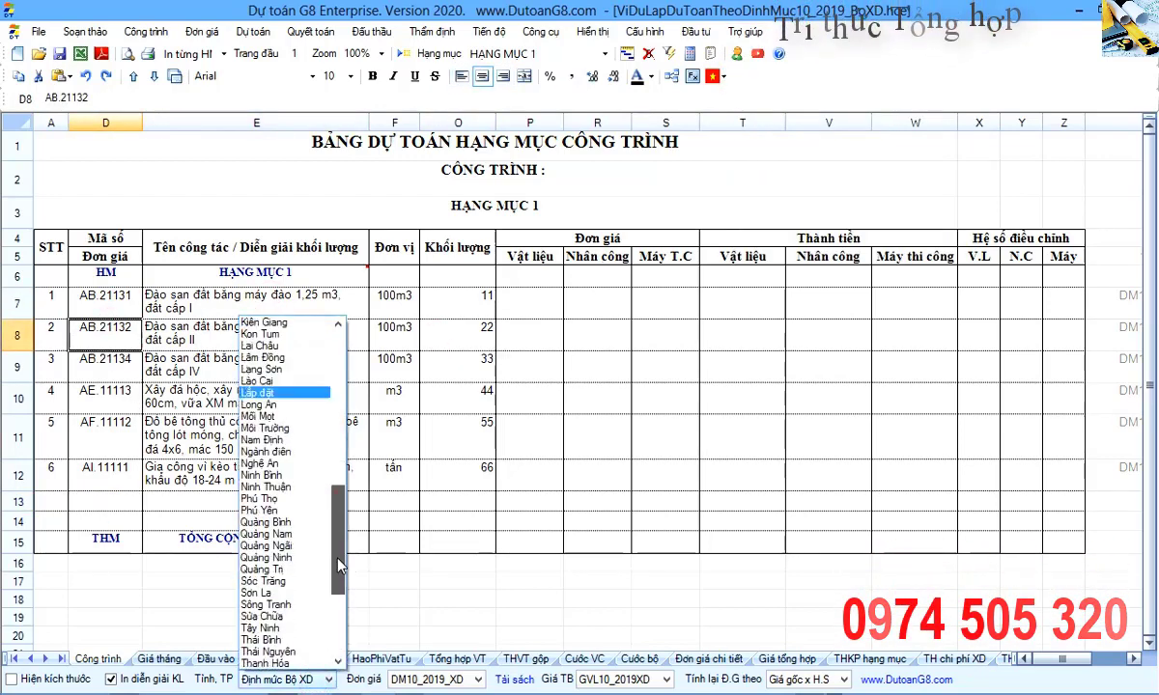
left_click(302, 666)
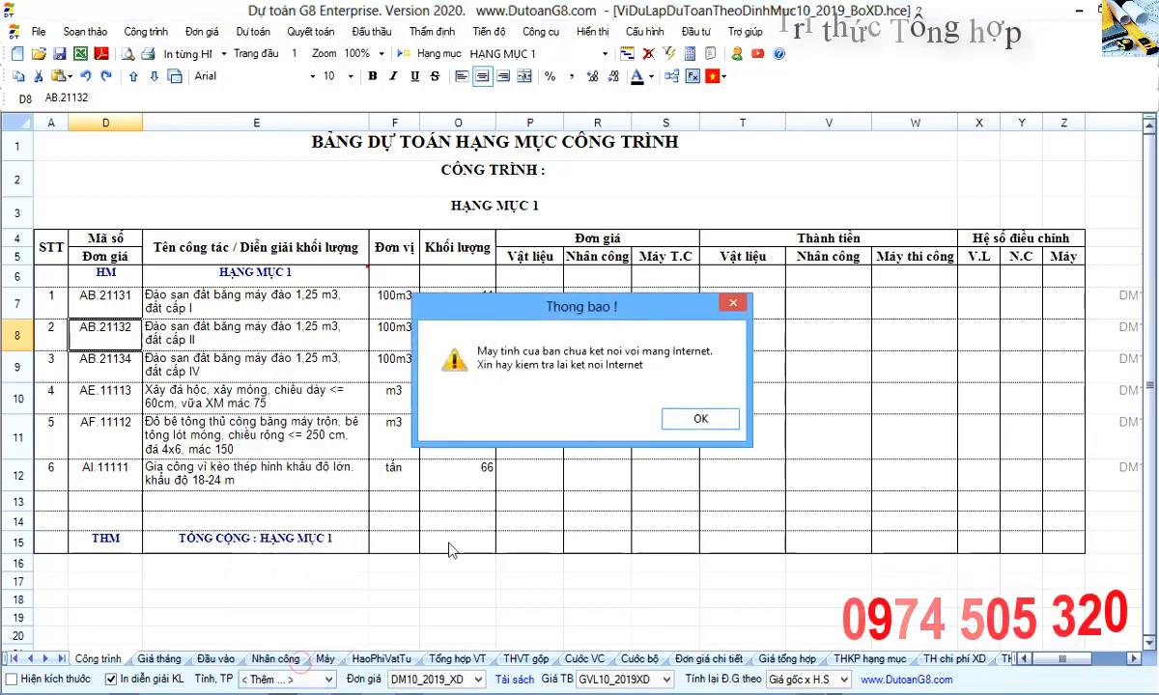
left_click(697, 419)
key("Up")
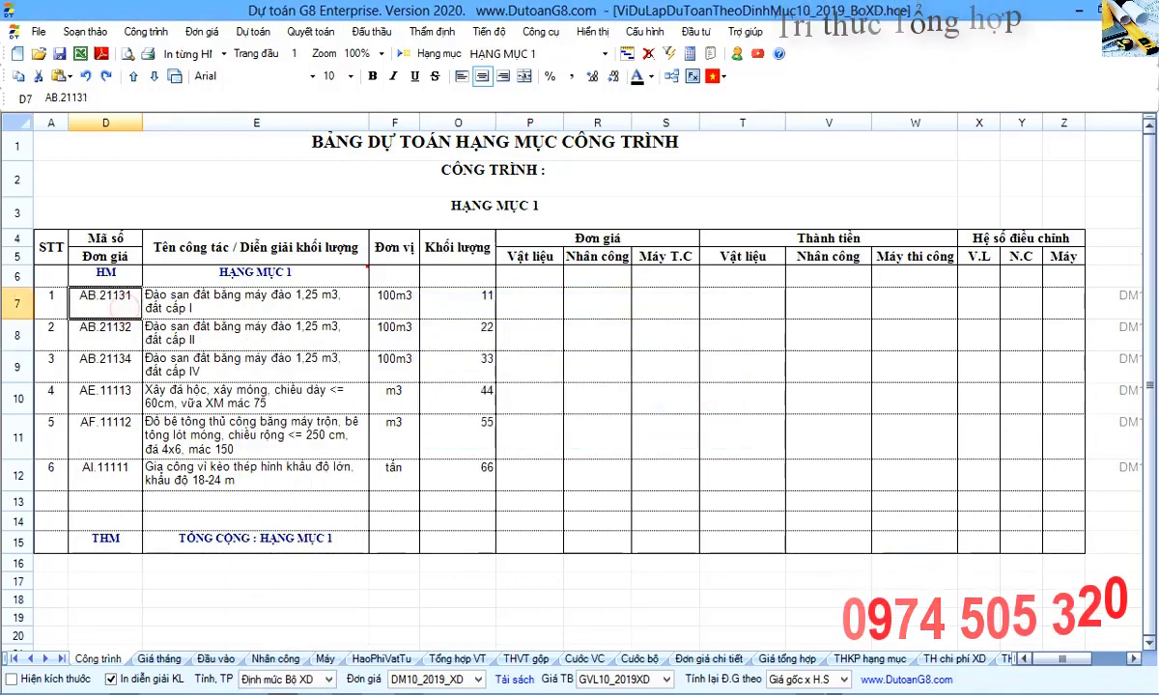
Connect the computer to the first listed Wi-Fi network and return to the estimate sheet.
mouse_move(1091, 690)
left_click(1025, 682)
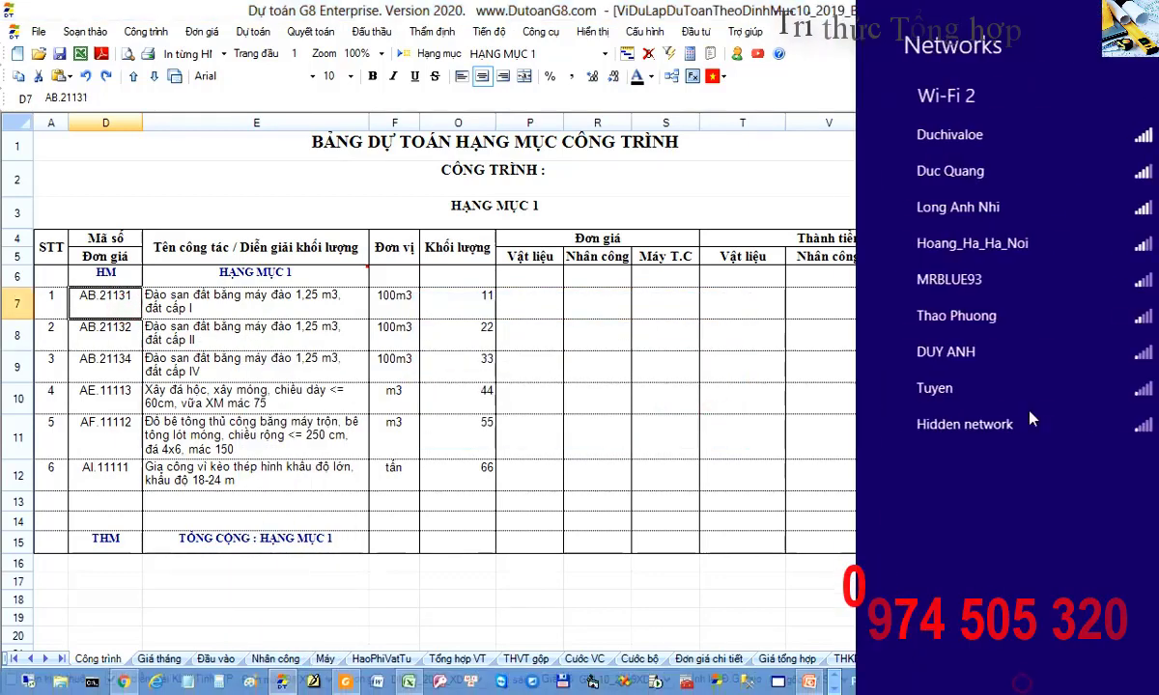
left_click(963, 135)
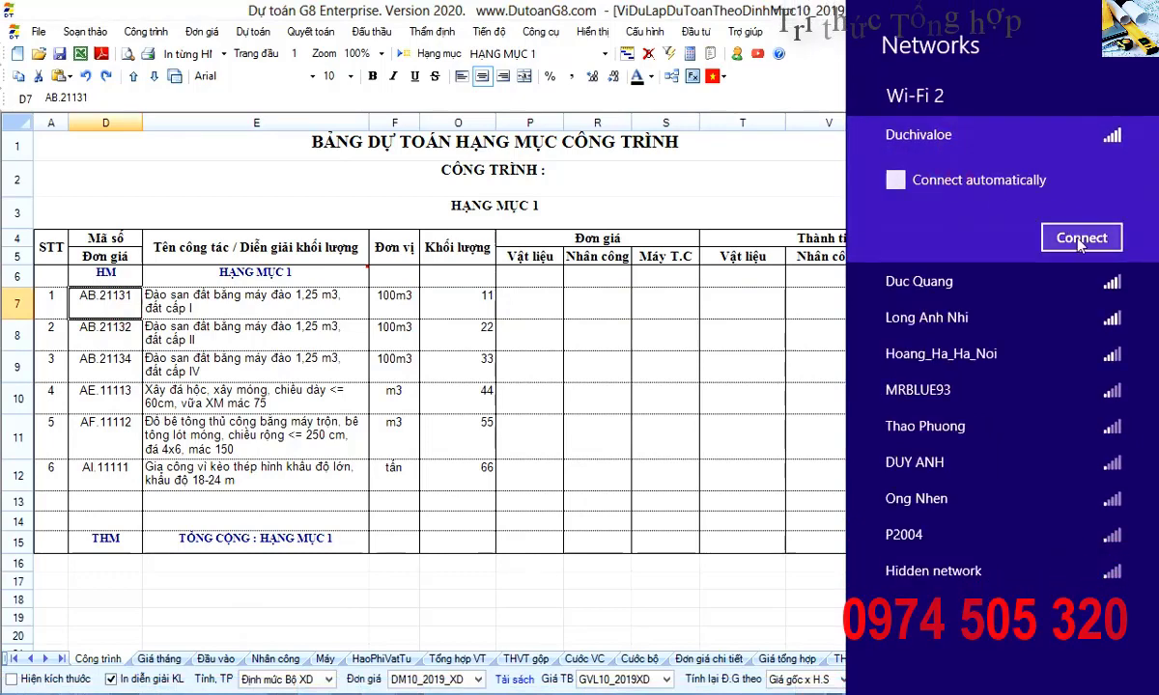
left_click(1071, 238)
left_click(541, 304)
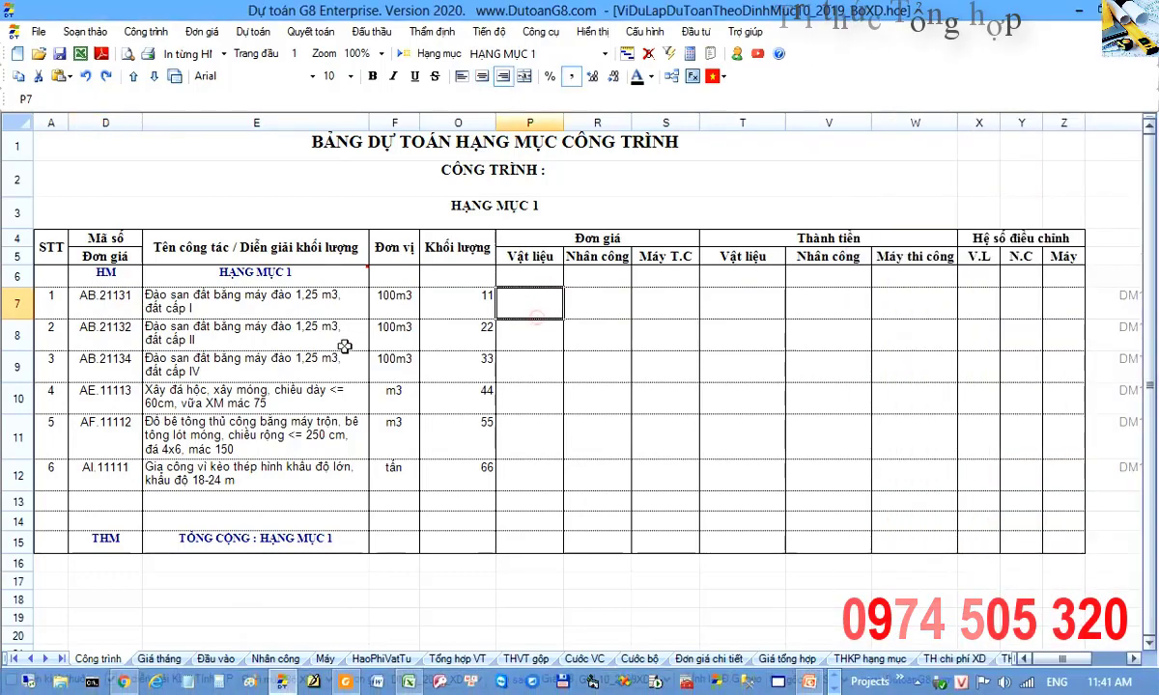
Run the Dự toán G8 update check with the internet connected and dismiss its notice.
left_click(279, 311)
left_click(745, 31)
left_click(780, 182)
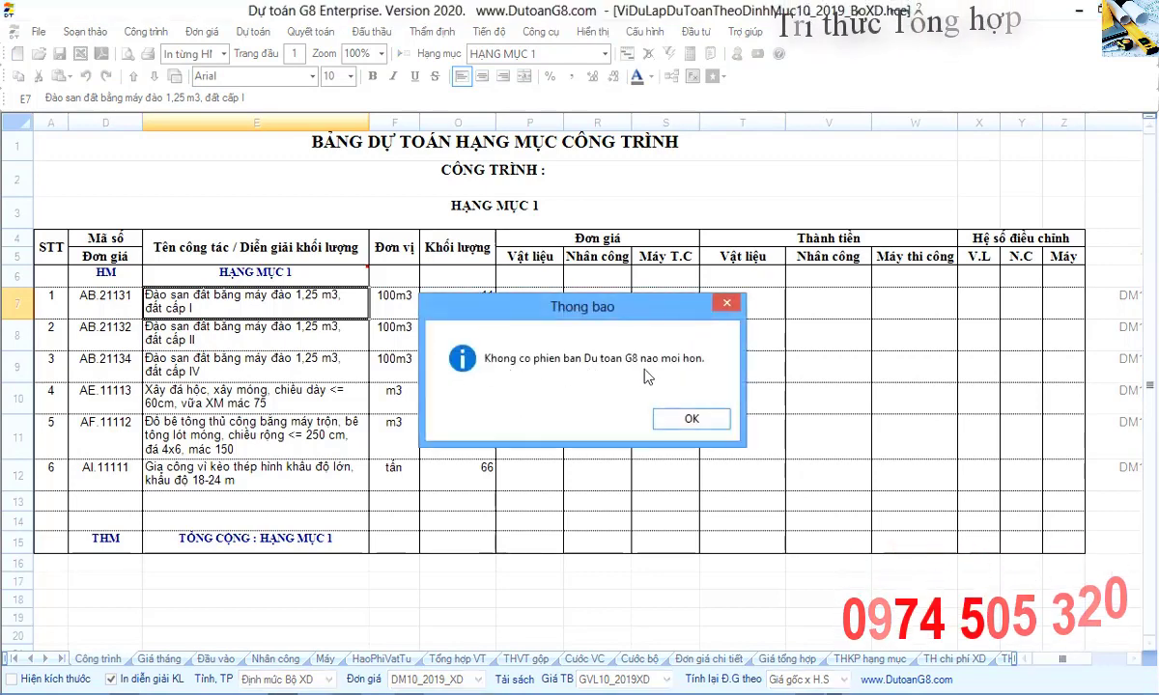
left_click(691, 419)
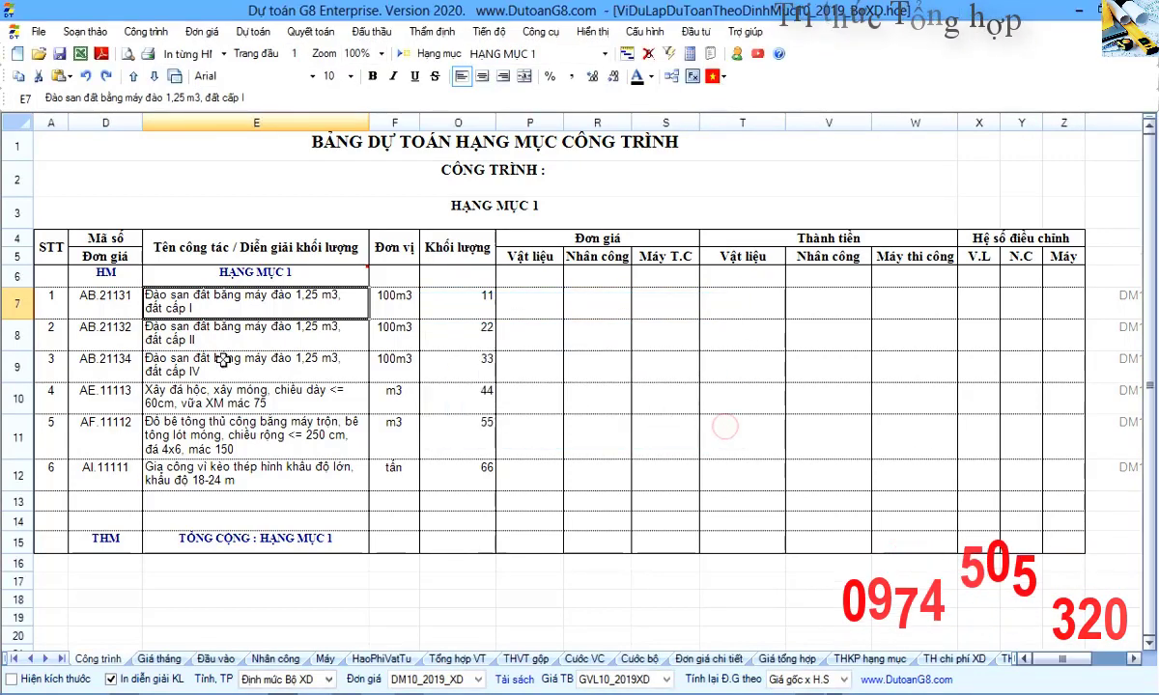
Open the internet unit price download from the province/city selection, show the Định mức Bộ XD choice, and cancel.
left_click(98, 297)
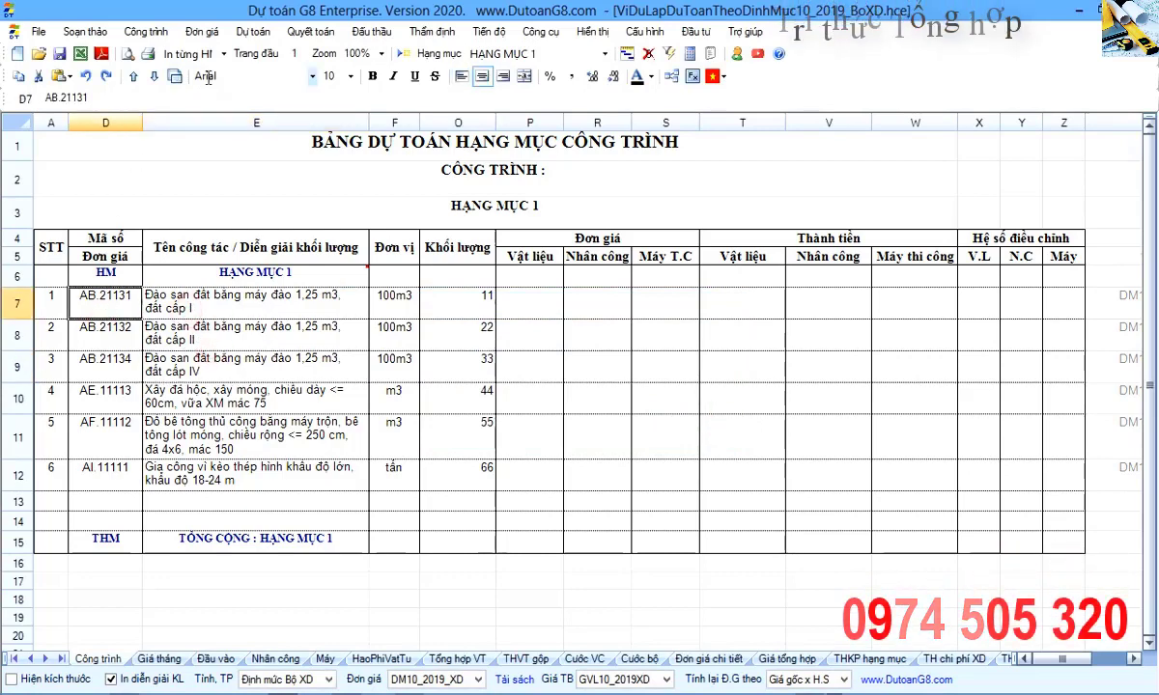
left_click(327, 679)
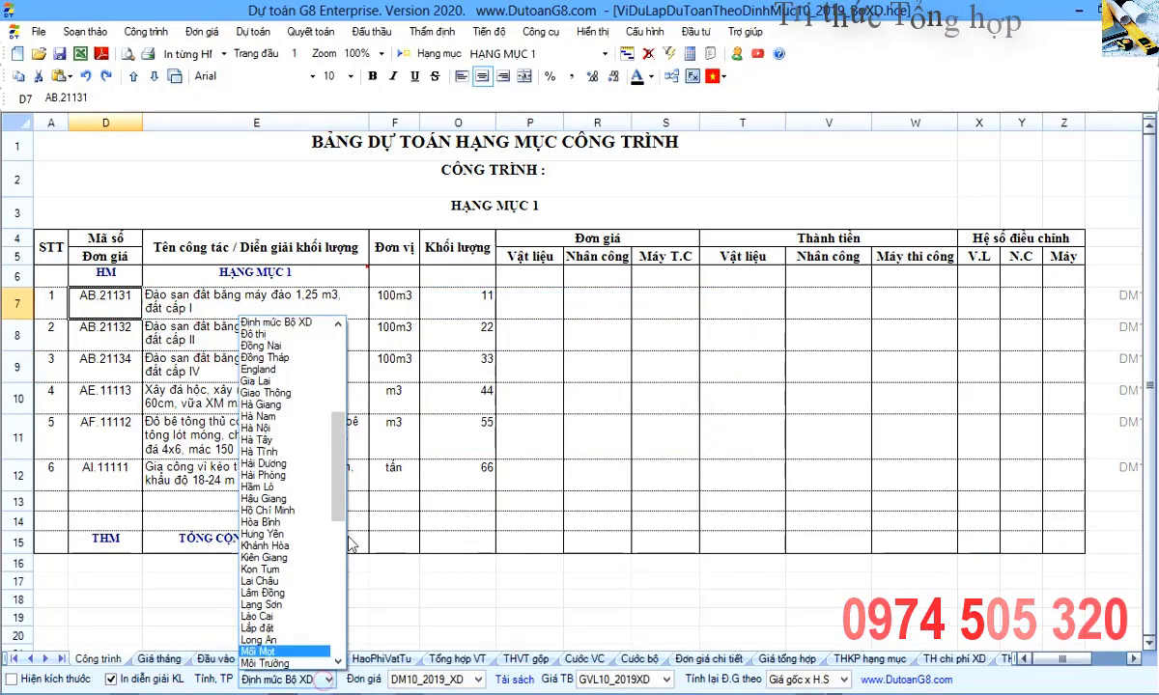
scroll(331, 564, "down", 5)
left_click(286, 659)
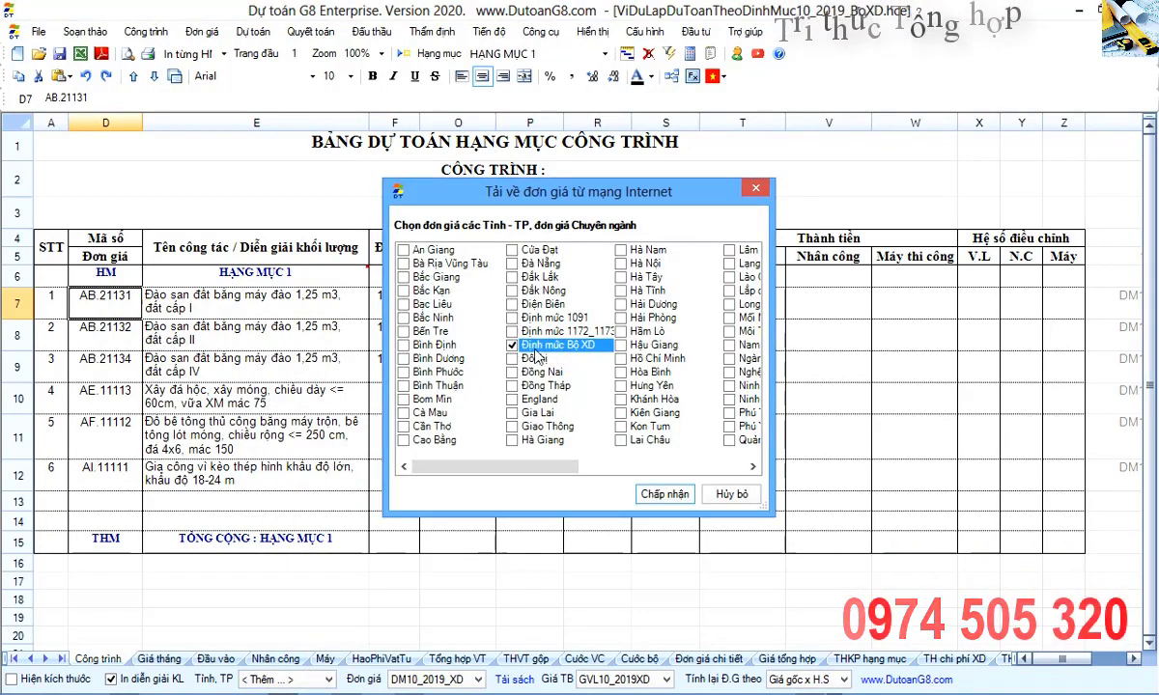
left_click(664, 494)
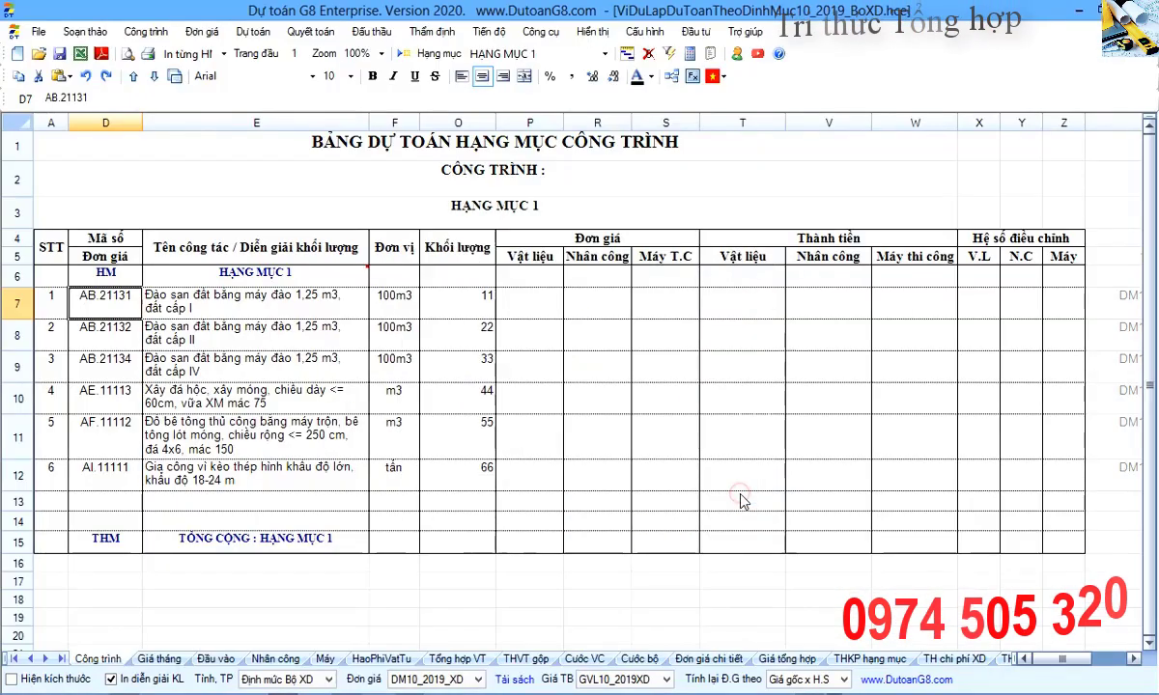
Open the same price download dialog through the "Tải về đơn giá trên mạng Internet" command and close it without downloading.
left_click(209, 307)
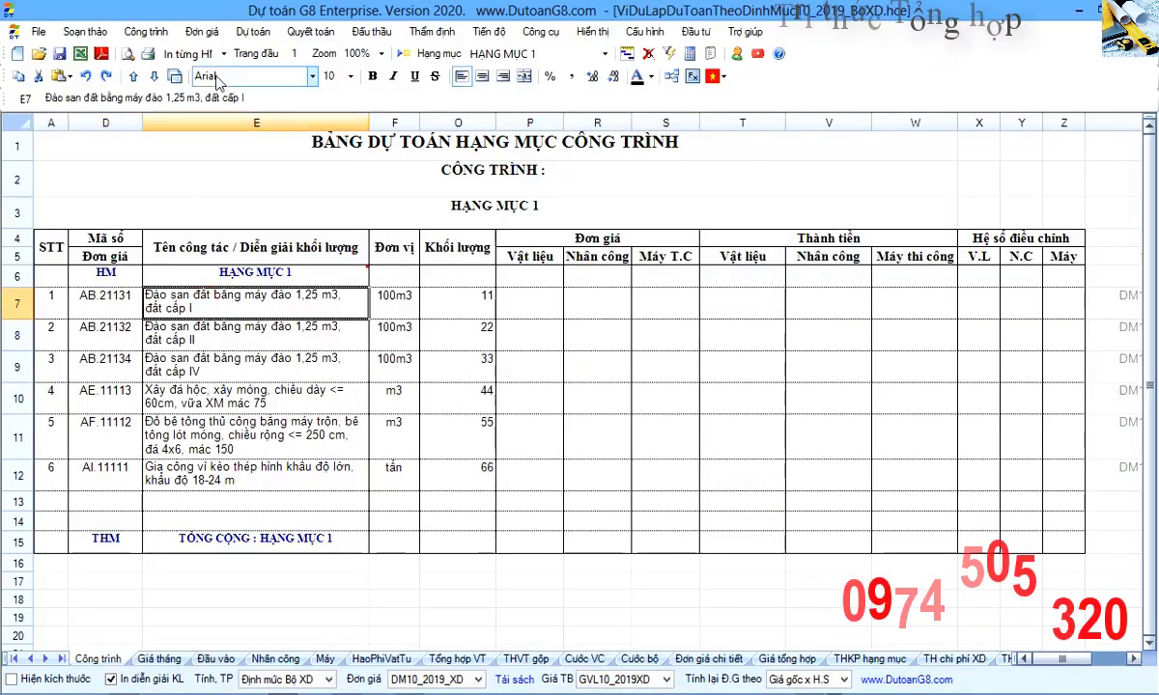
left_click(204, 32)
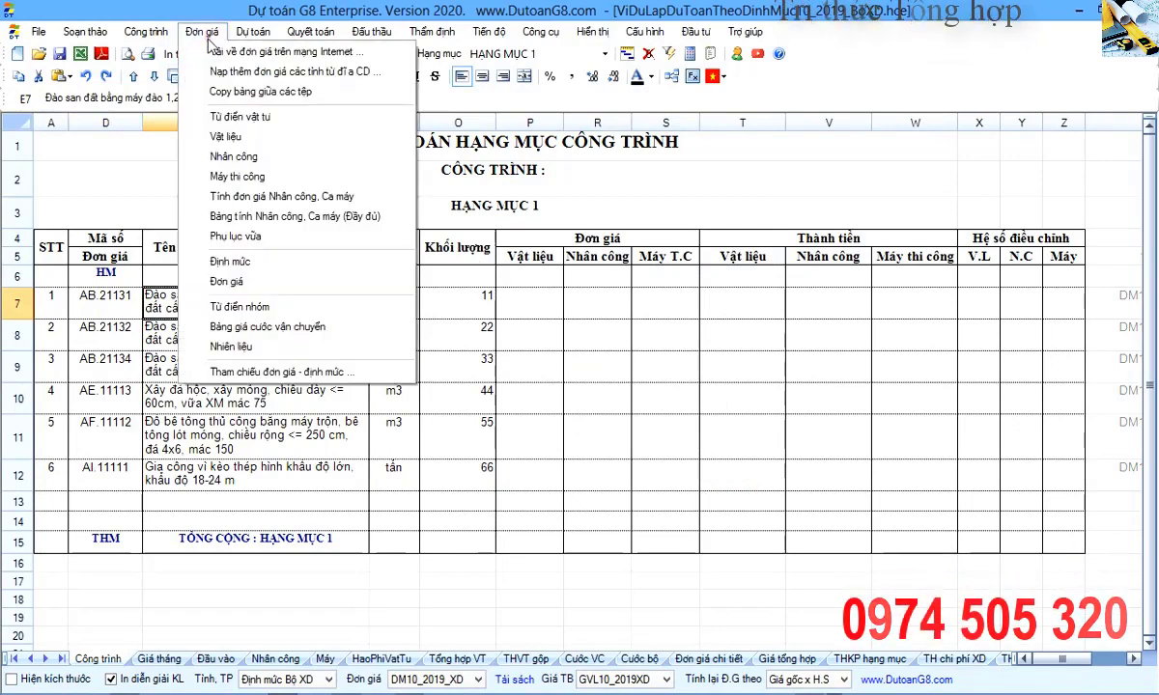
left_click(387, 58)
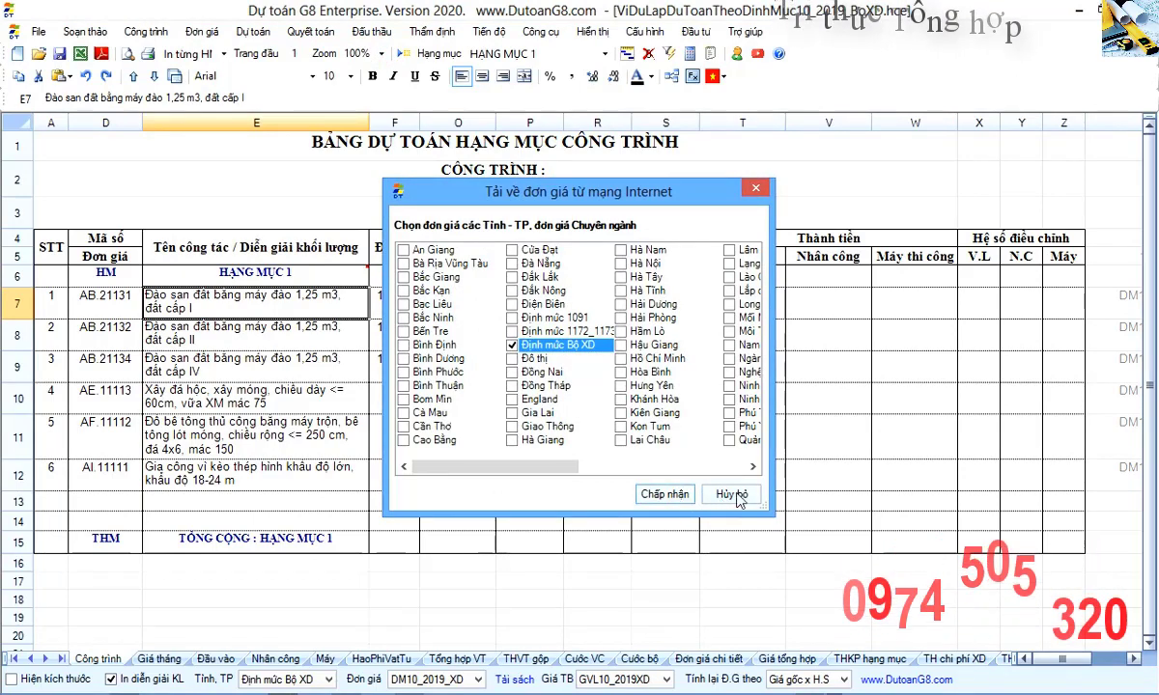
left_click(756, 189)
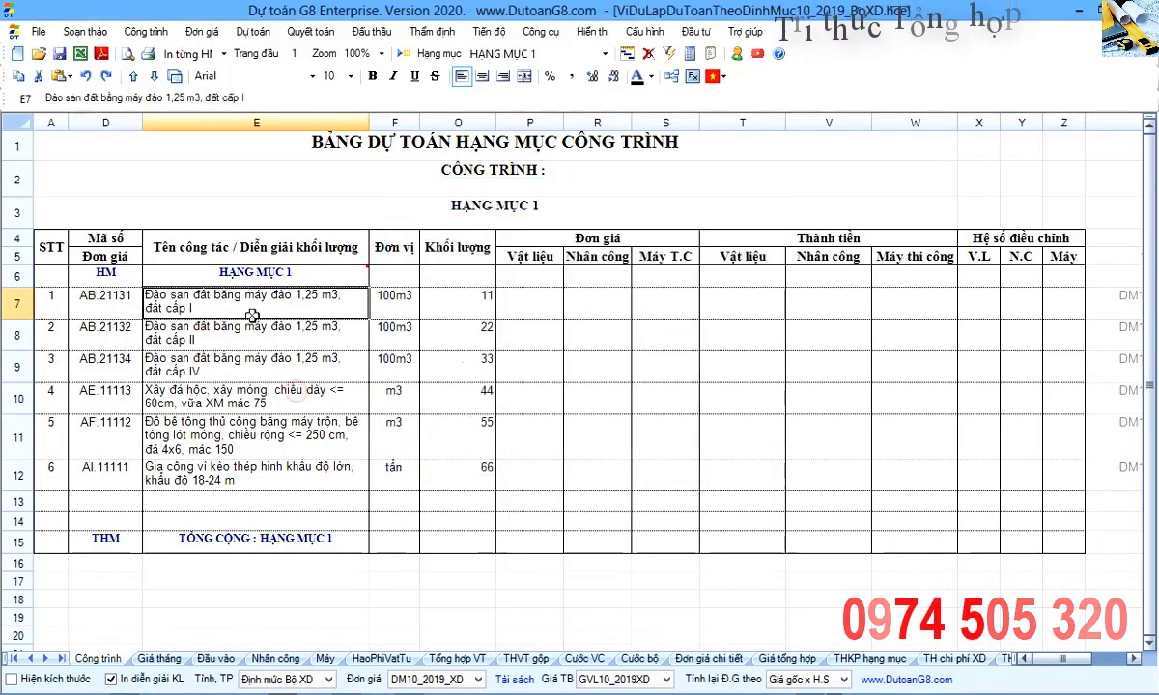
Create a new blank estimate file and hide its norm consumption table.
scroll(213, 378, "down", 1)
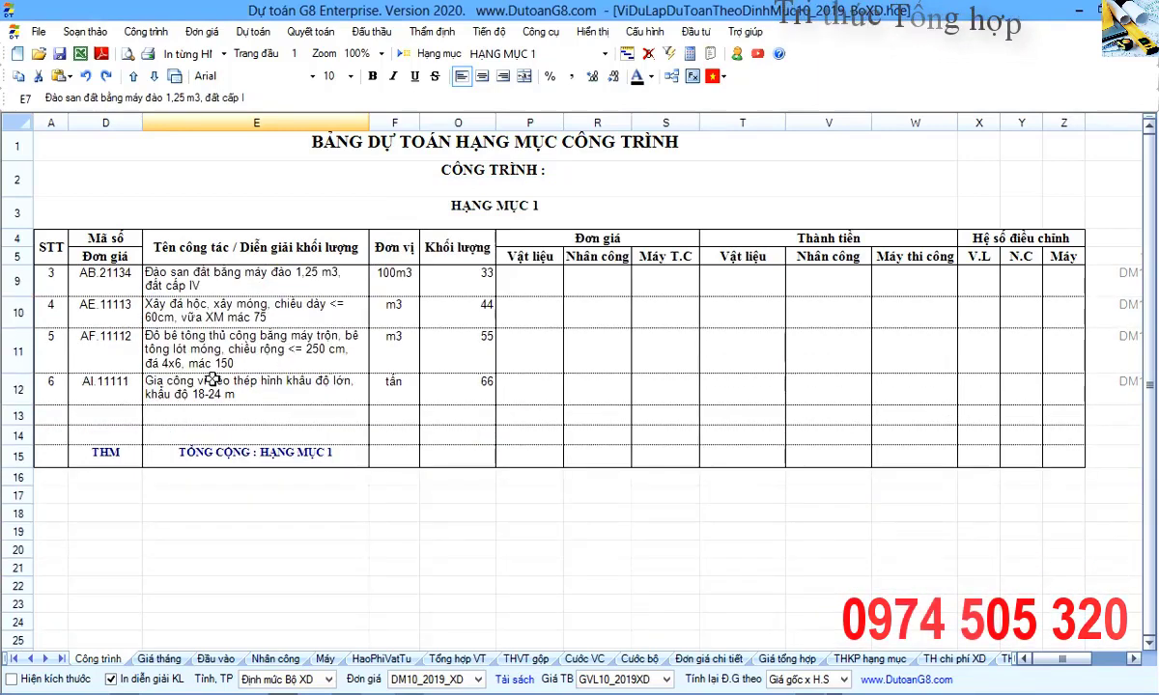
left_click(114, 390)
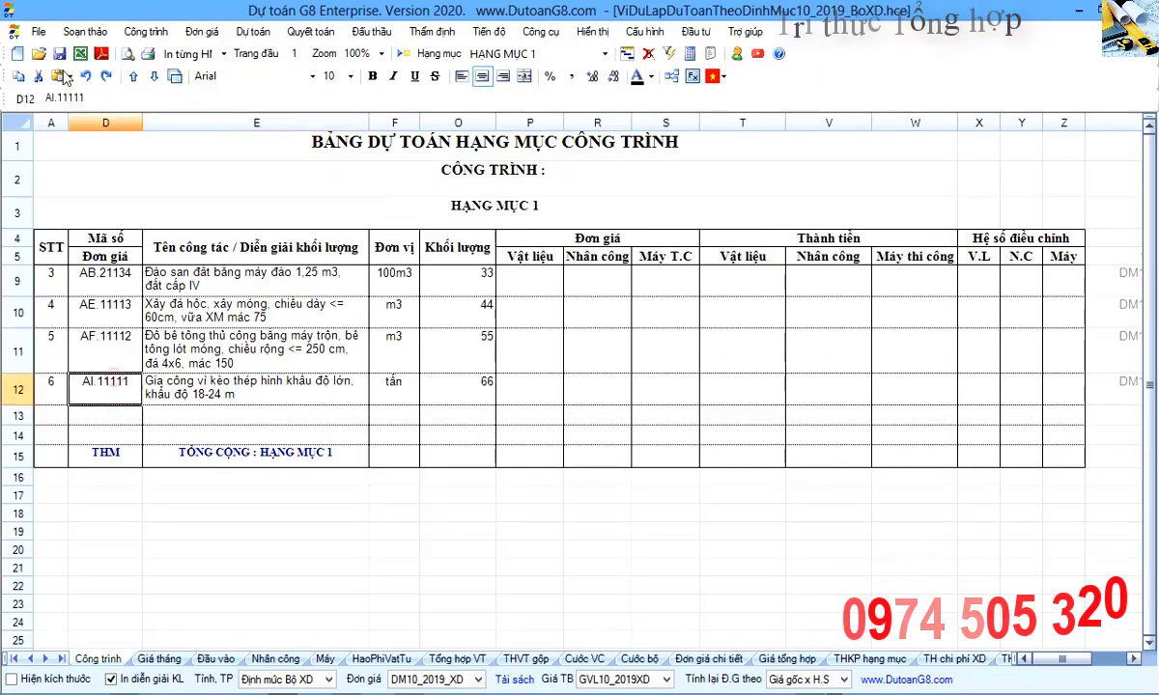
left_click(17, 55)
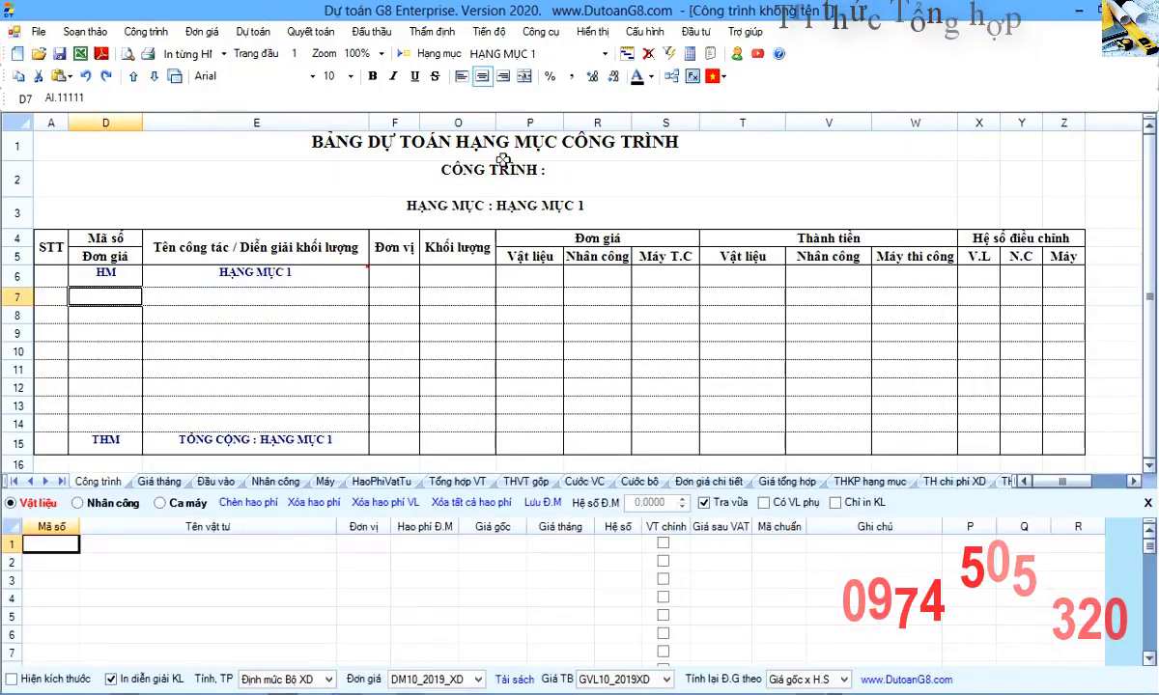
left_click(670, 78)
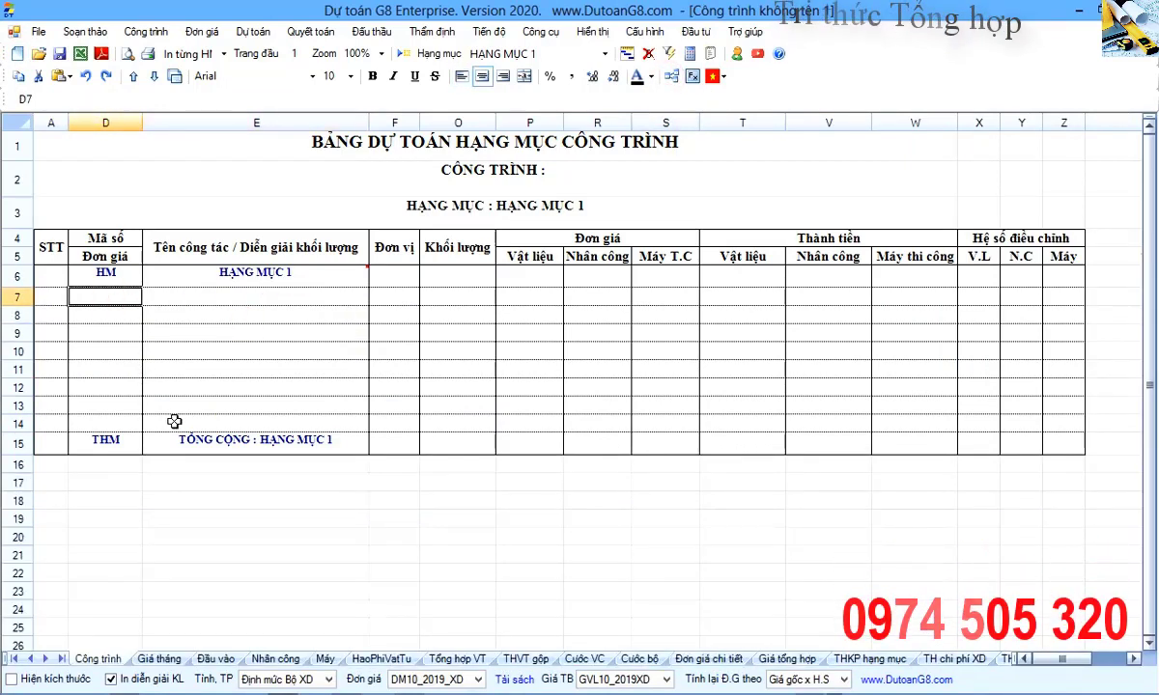
Look up code ai111 in cell D7 and insert work item AI.11111 for the 18-24 m steel truss.
type("ai")
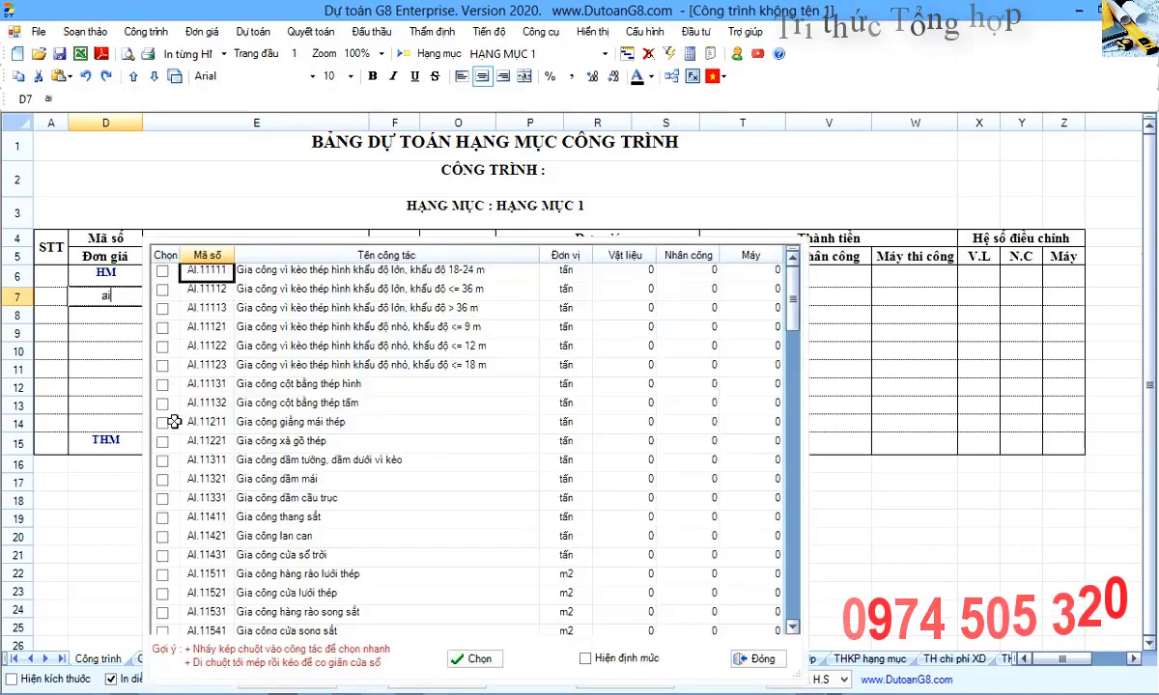
type("11")
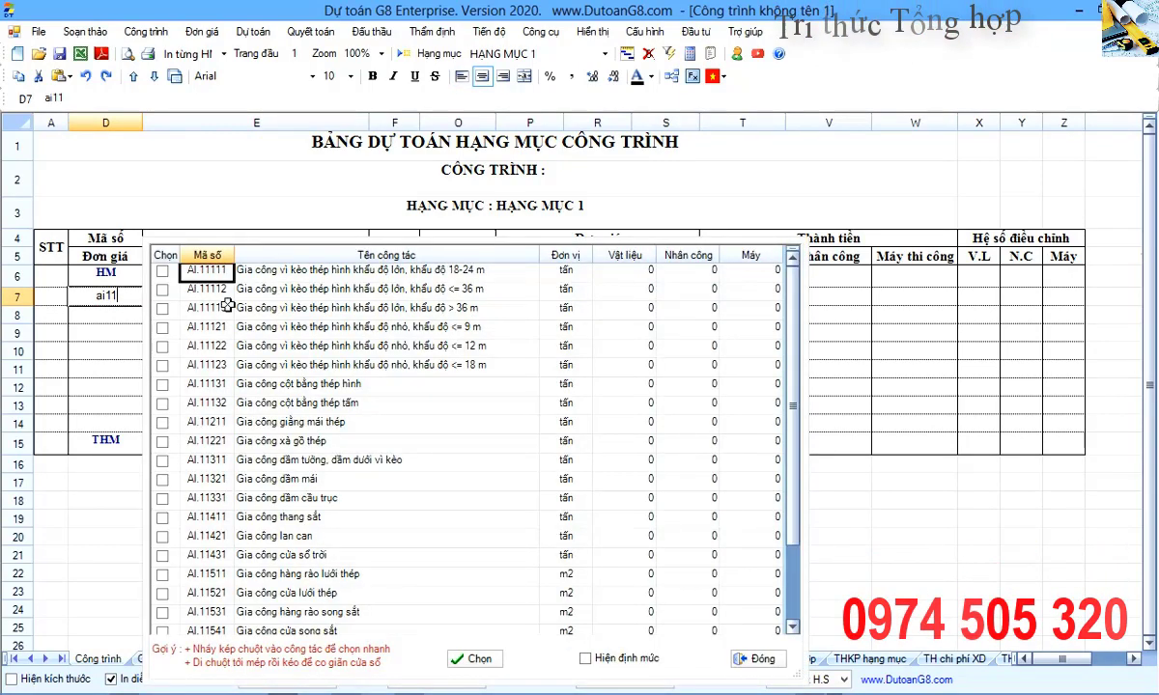
type("1")
double_click(290, 271)
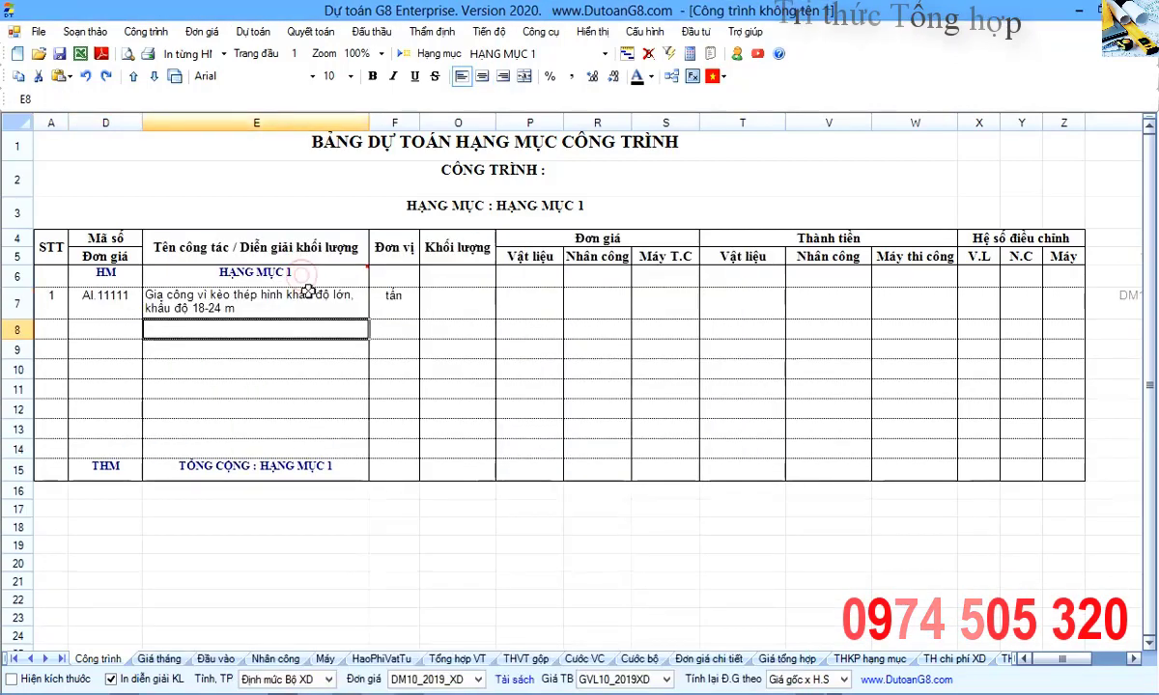
Show the labour norm table for AI.11111, review its labour code and consumption, and hide the table again.
left_click(589, 302)
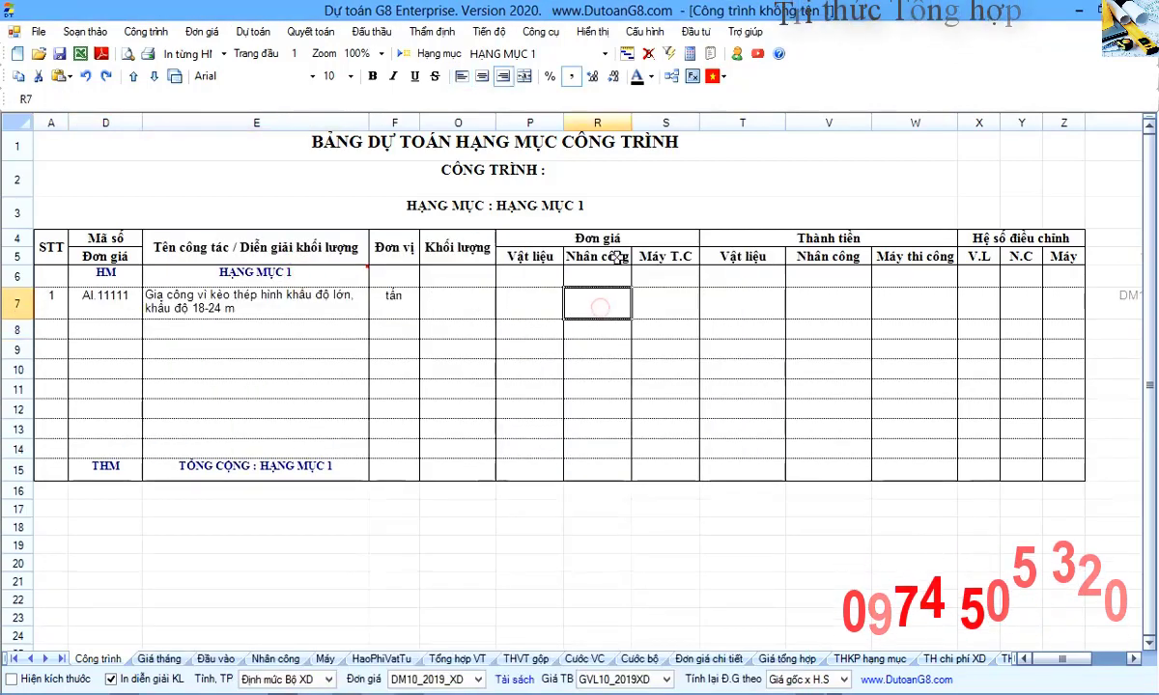
left_click(676, 75)
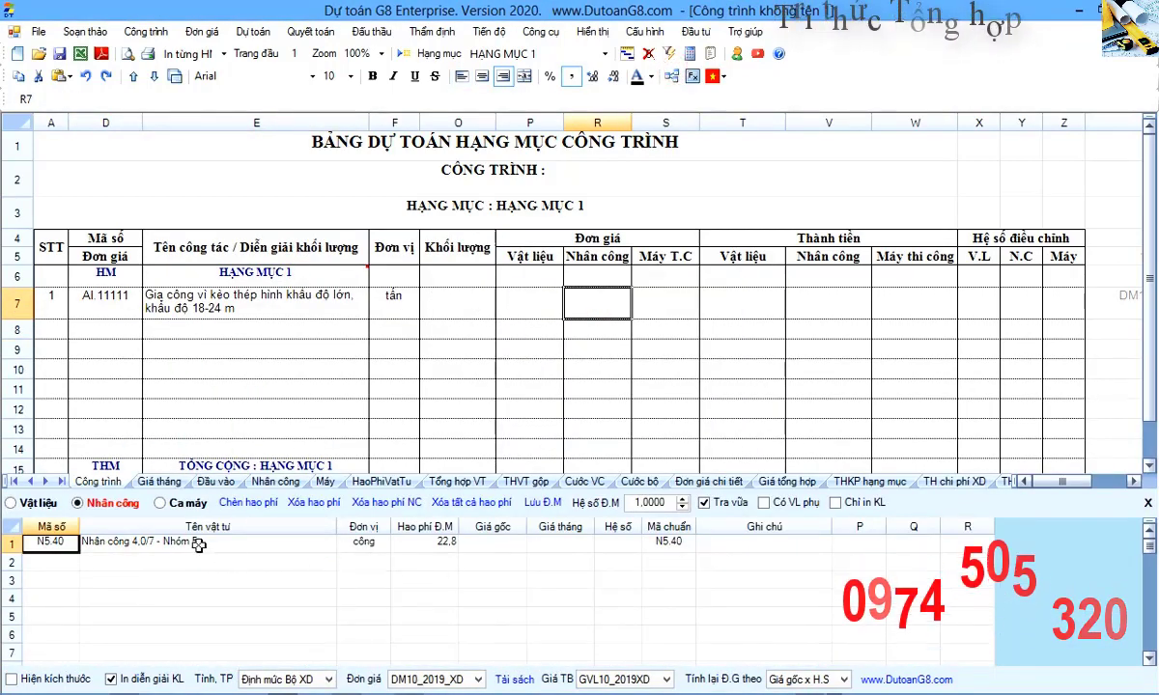
left_click(63, 544)
left_click_drag(435, 542, 437, 562)
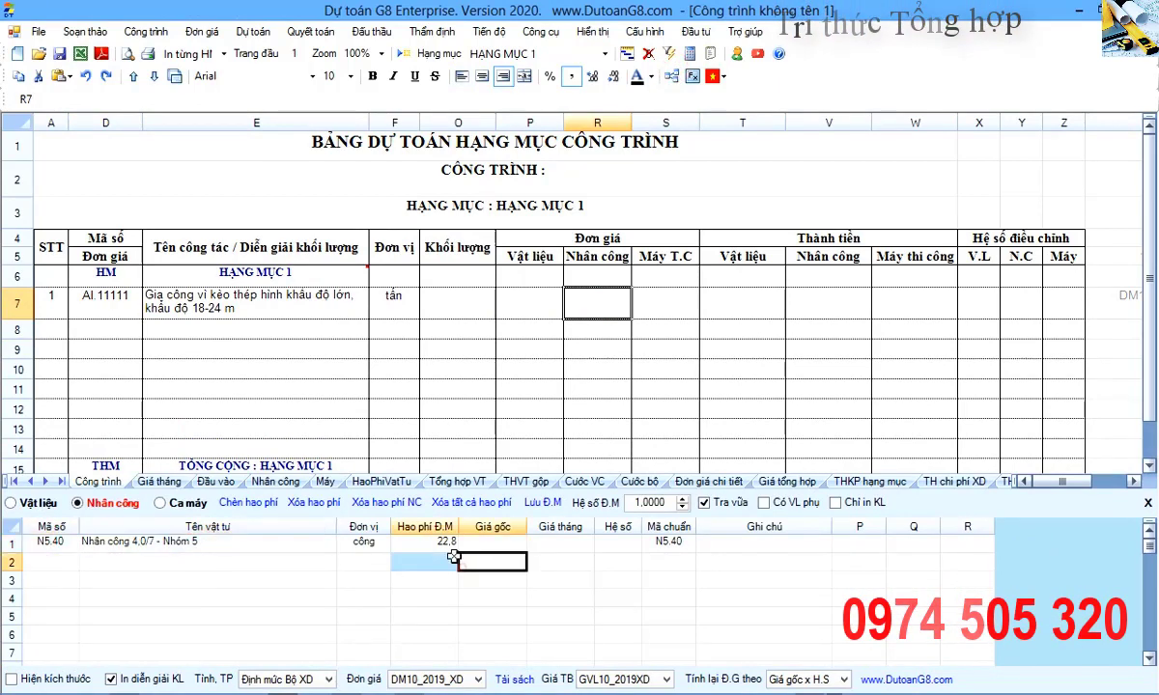
left_click(441, 546)
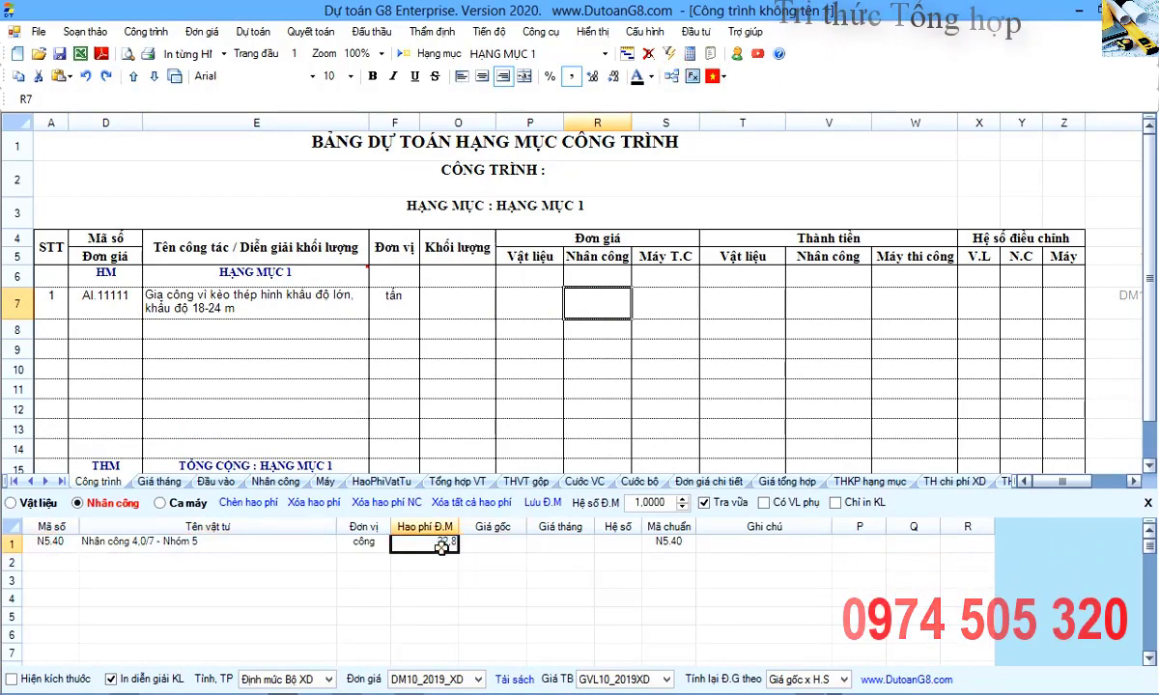
left_click(171, 294)
left_click(104, 328)
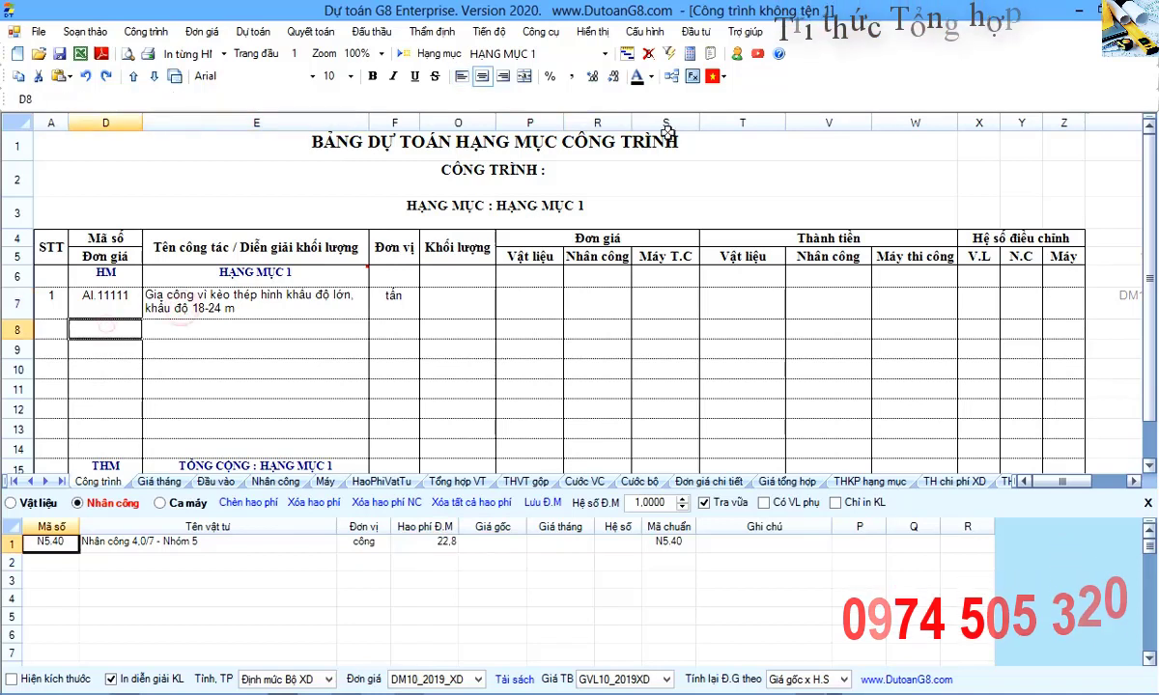
left_click(672, 77)
left_click(449, 304)
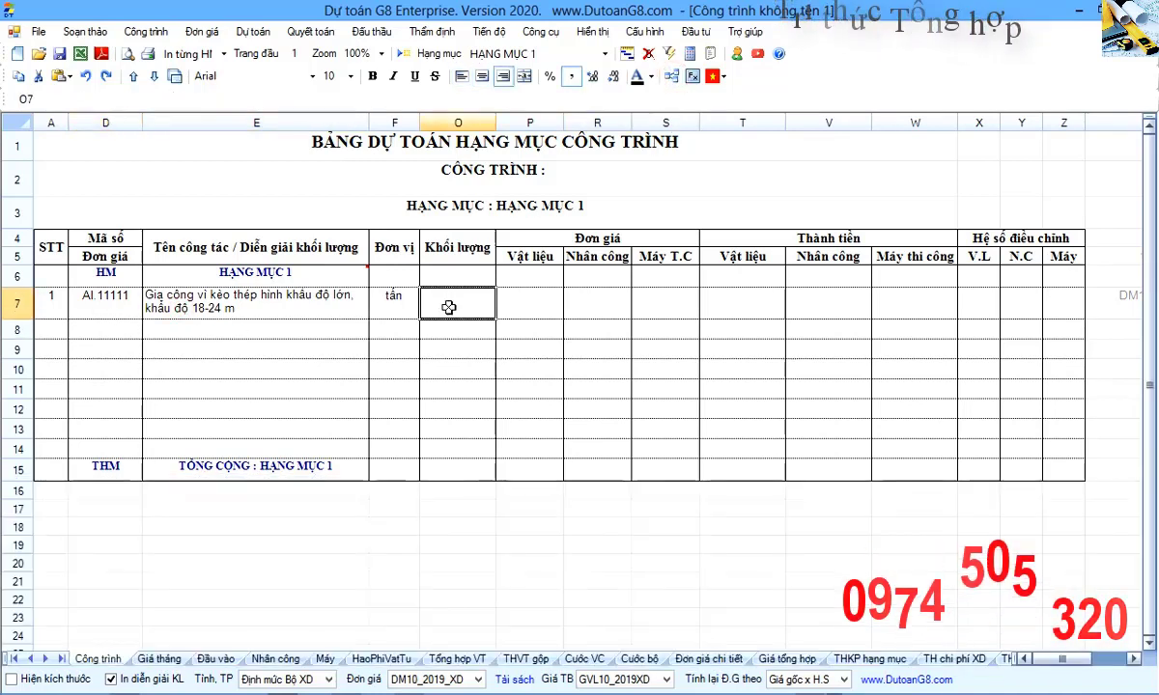
Enter quantity 12 for AI.11111 and search for work items named "xay tuong, 75" from cell E8.
type("12,")
key("Return")
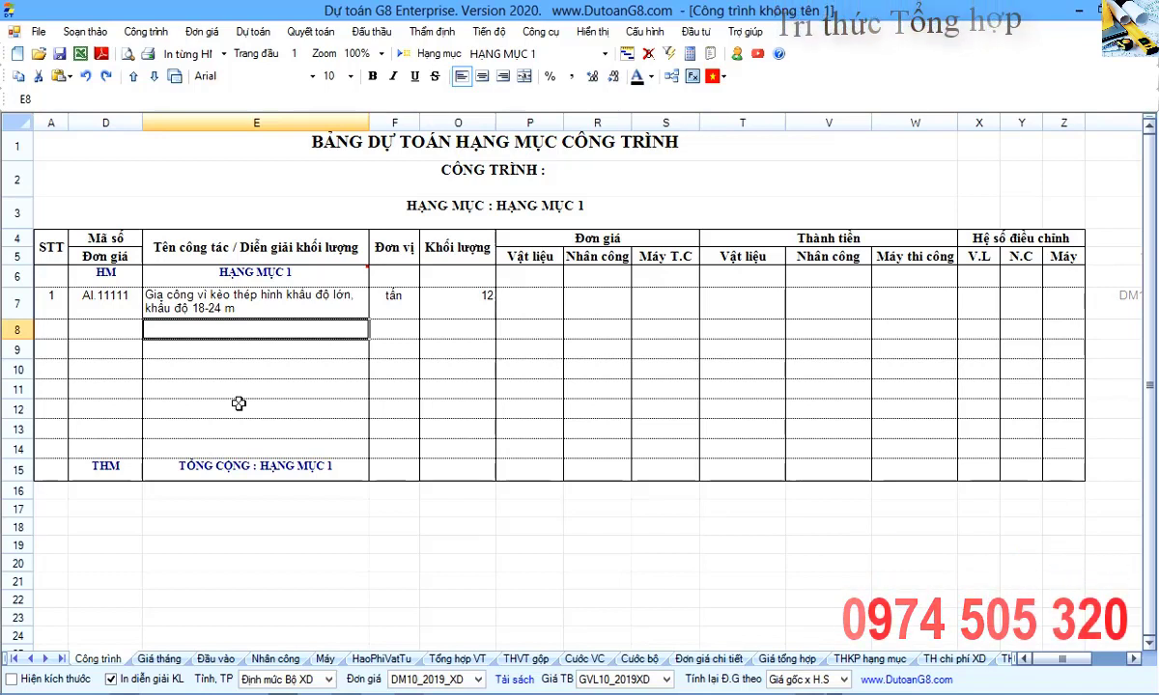
type("xay tuo")
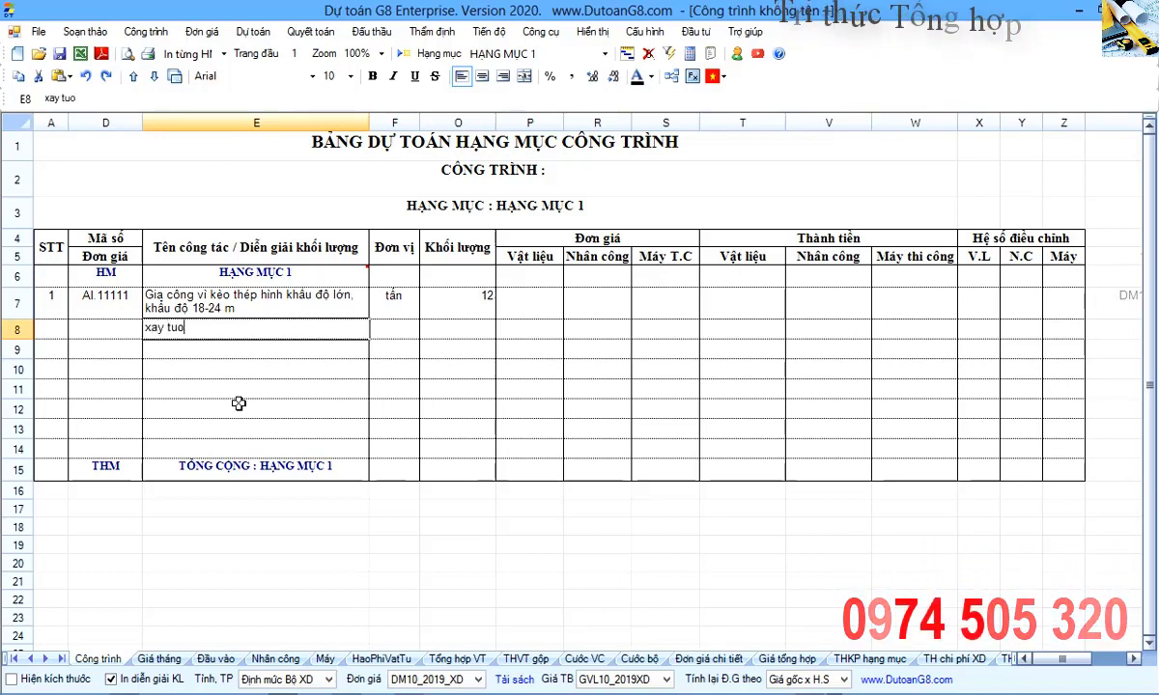
type("ng, 75")
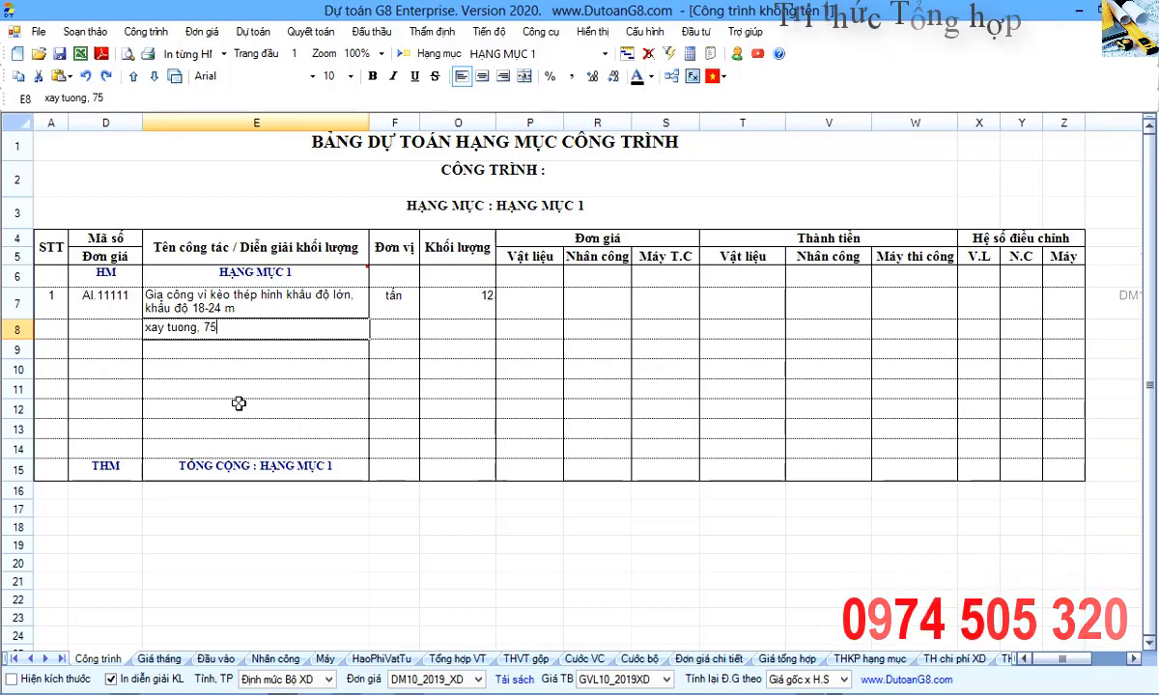
key("Return")
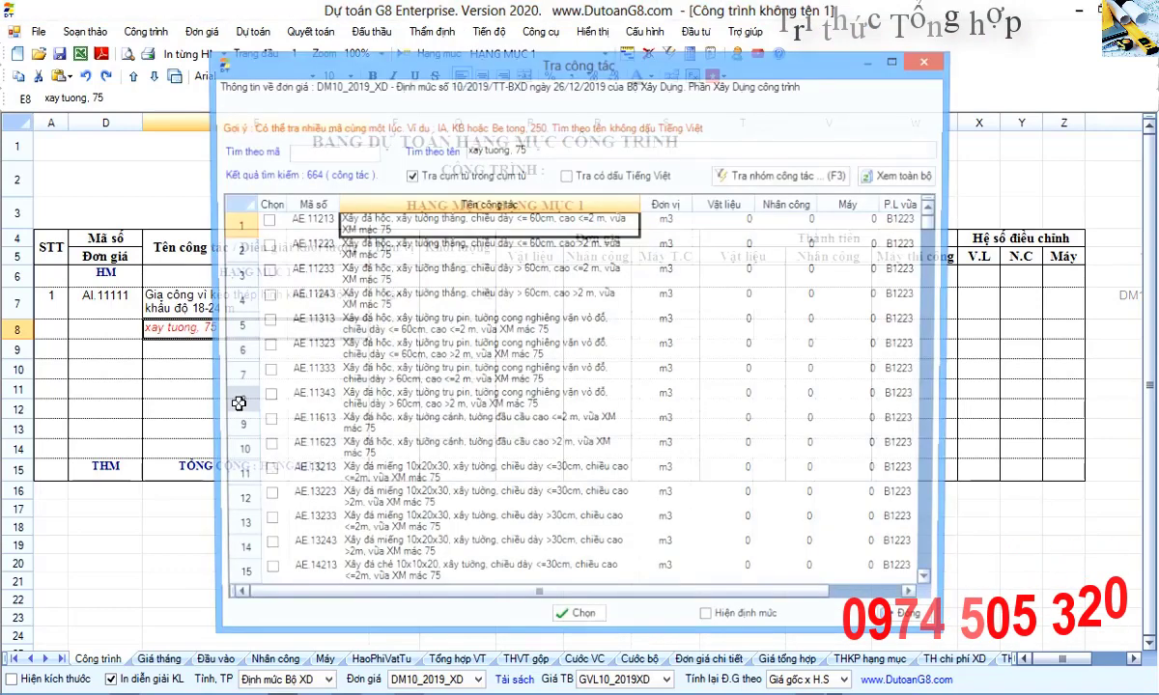
Insert work item AE.11243 for straight stone walls over 60 cm thick and over 2 m high with grade 75 mortar.
left_click(546, 280)
left_click(489, 238)
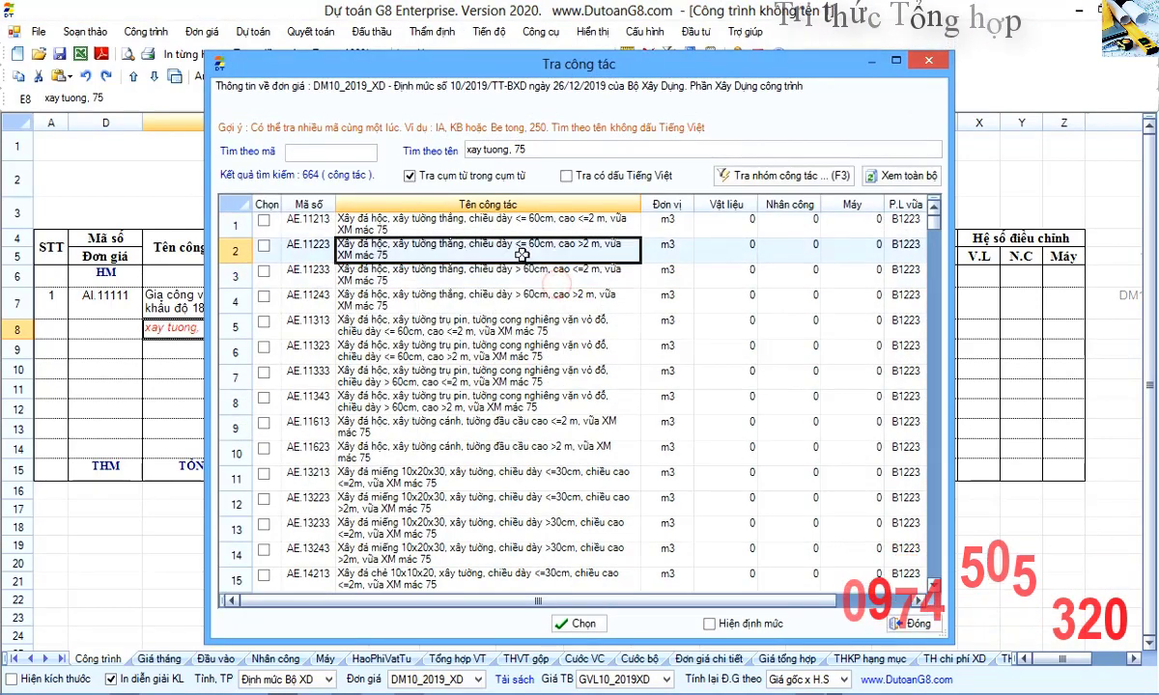
left_click(446, 331)
left_click(410, 286)
left_click(451, 244)
left_click(417, 294)
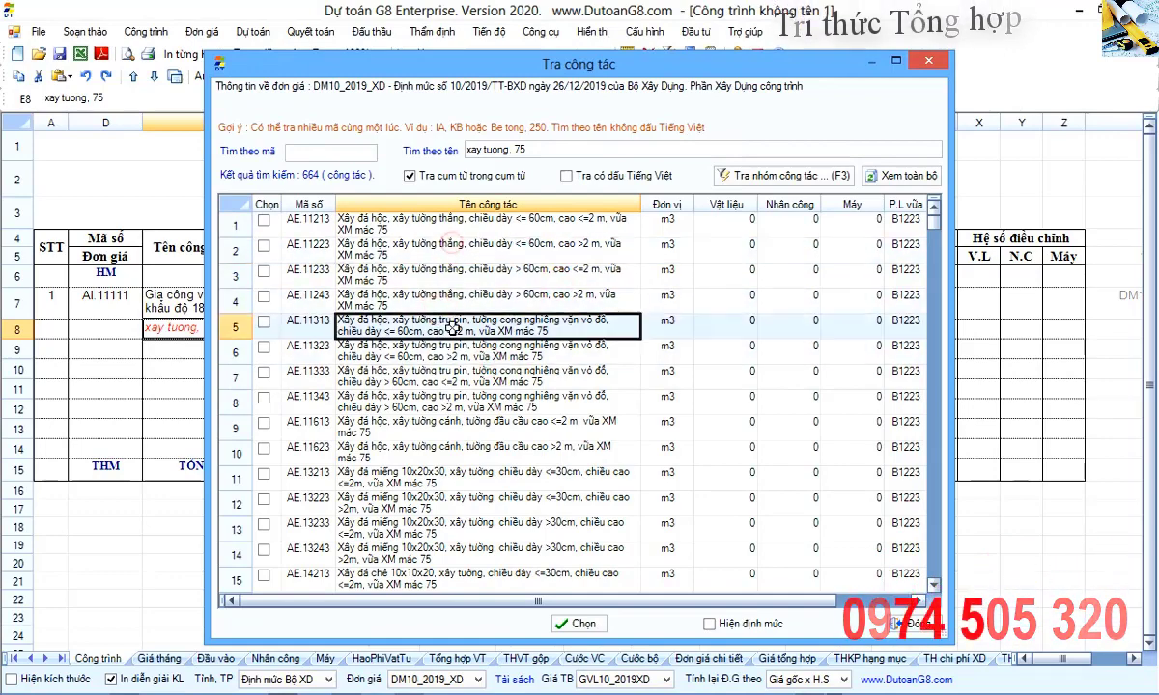
double_click(348, 294)
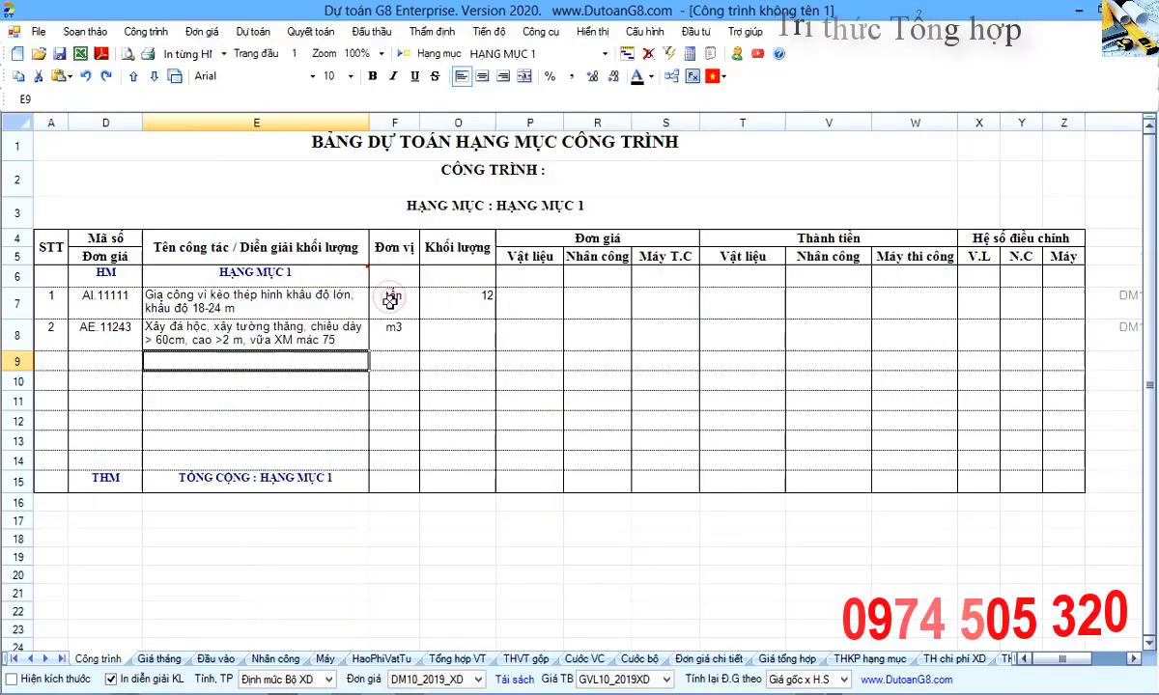
Enter the quantity breakdown "Trục 1-2 : 5 x 12,7 x 0,22 x 1,57" in E9 below AE.11243 and increase the height of row 9.
left_click(439, 328)
left_click(269, 355)
left_click_drag(444, 279, 444, 310)
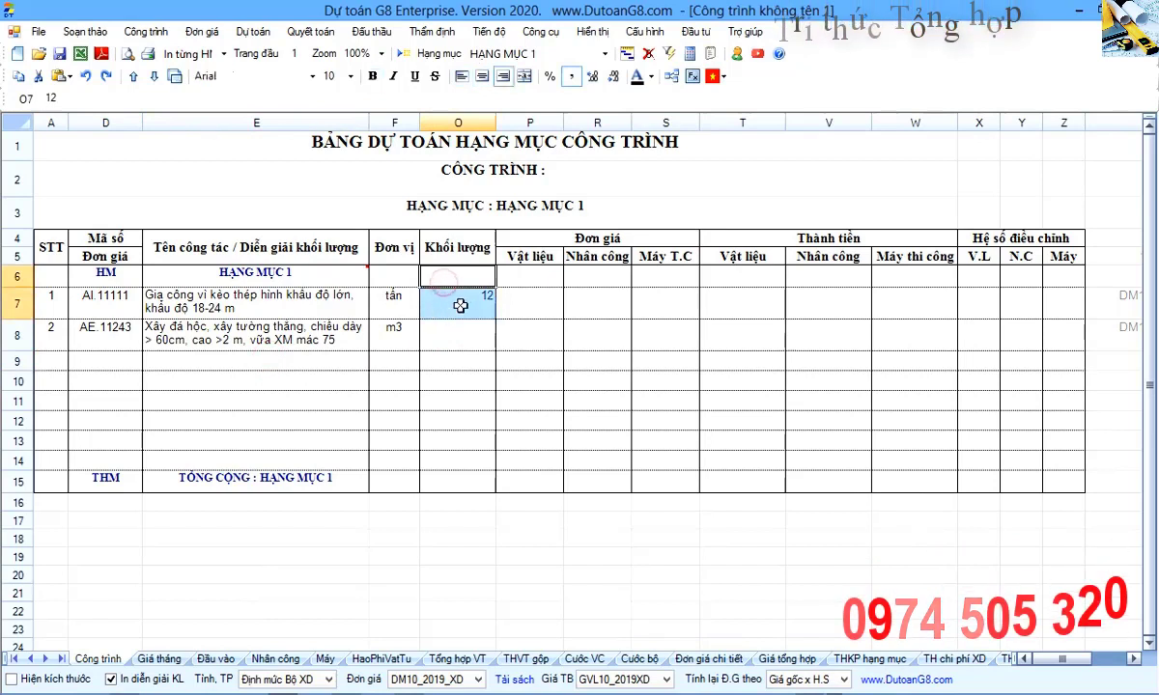
left_click(461, 302)
left_click(287, 359)
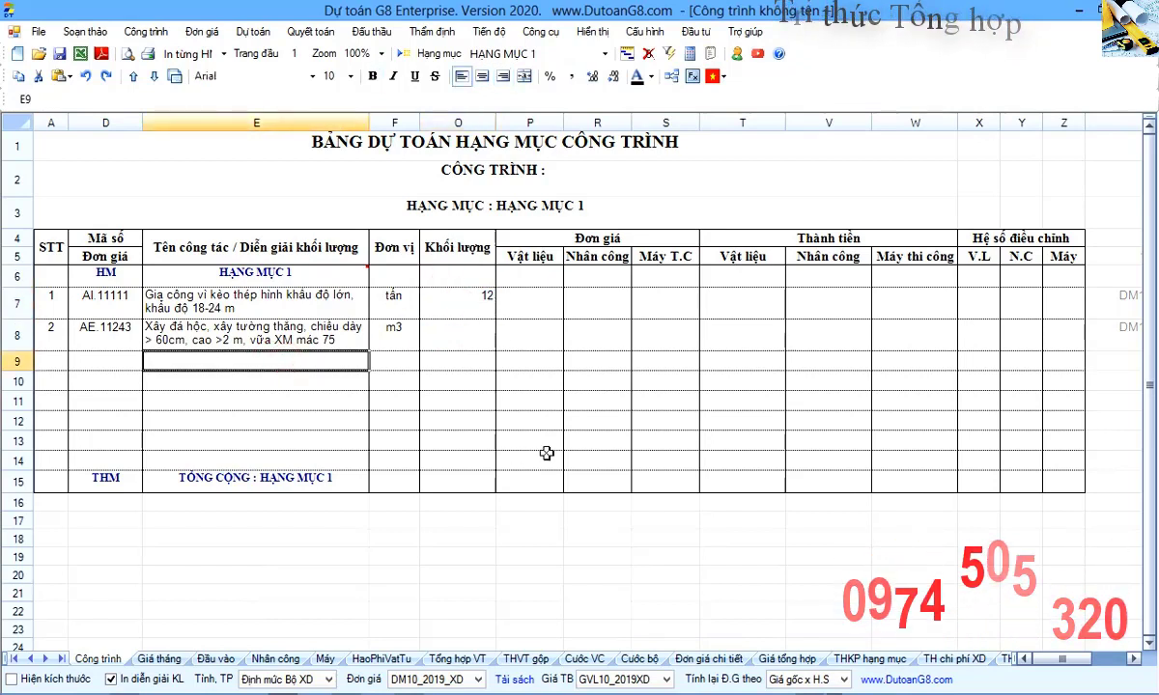
type("Truc 1-")
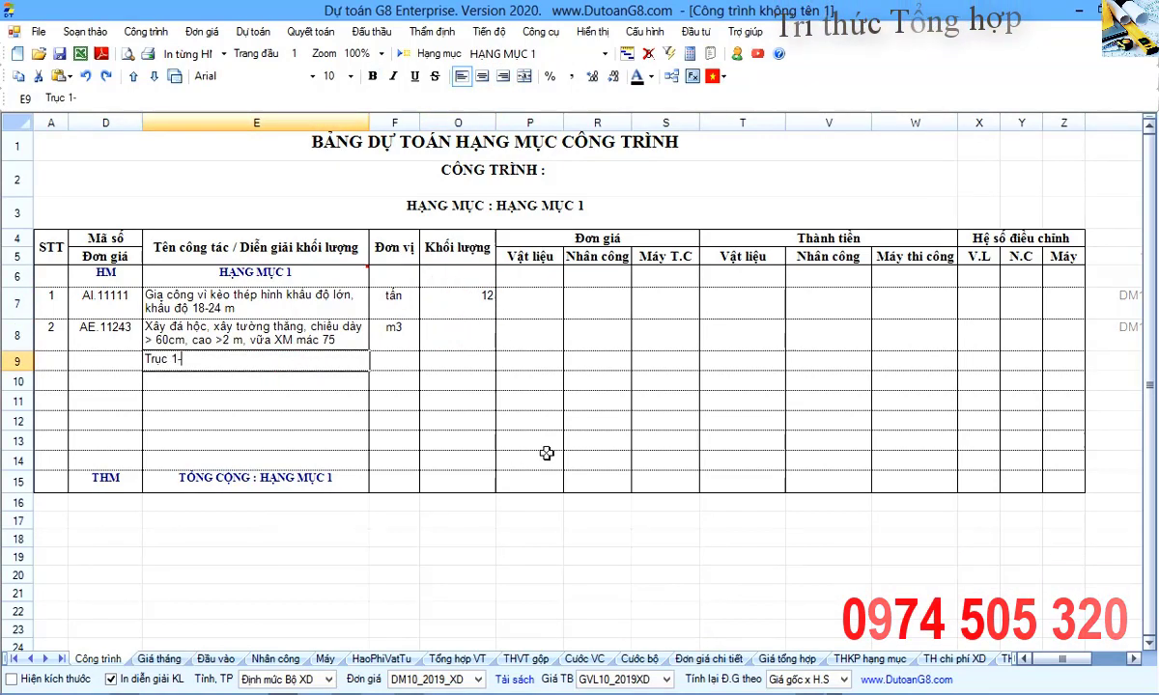
type("2 :")
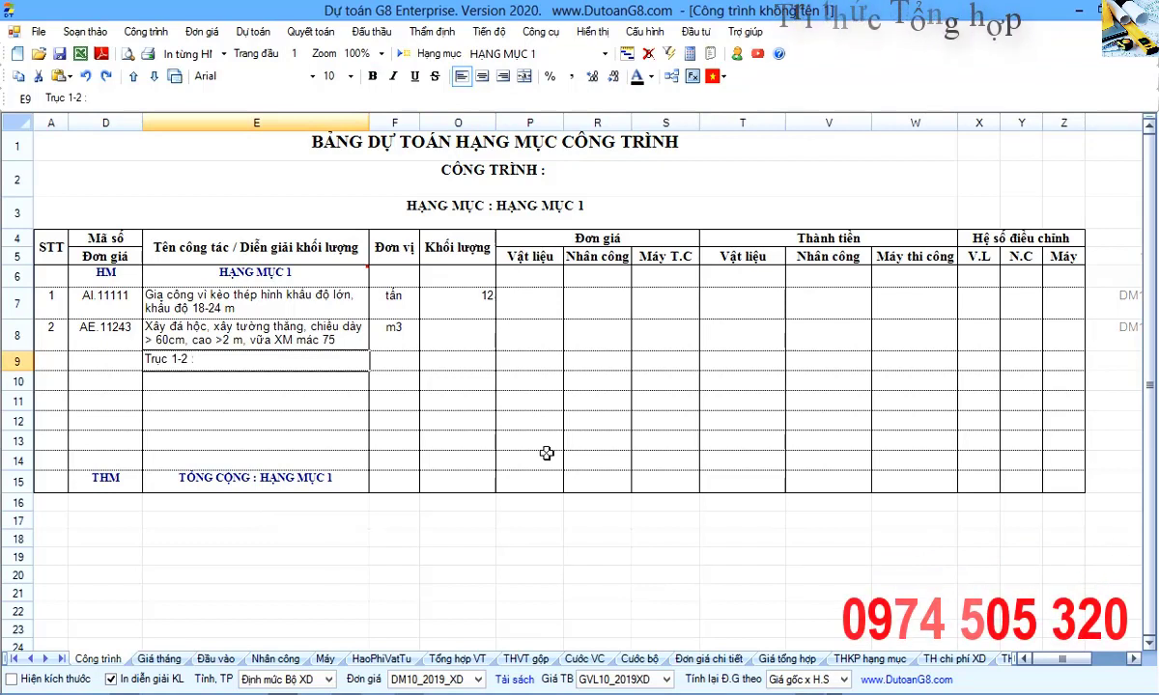
type(" 5 x ")
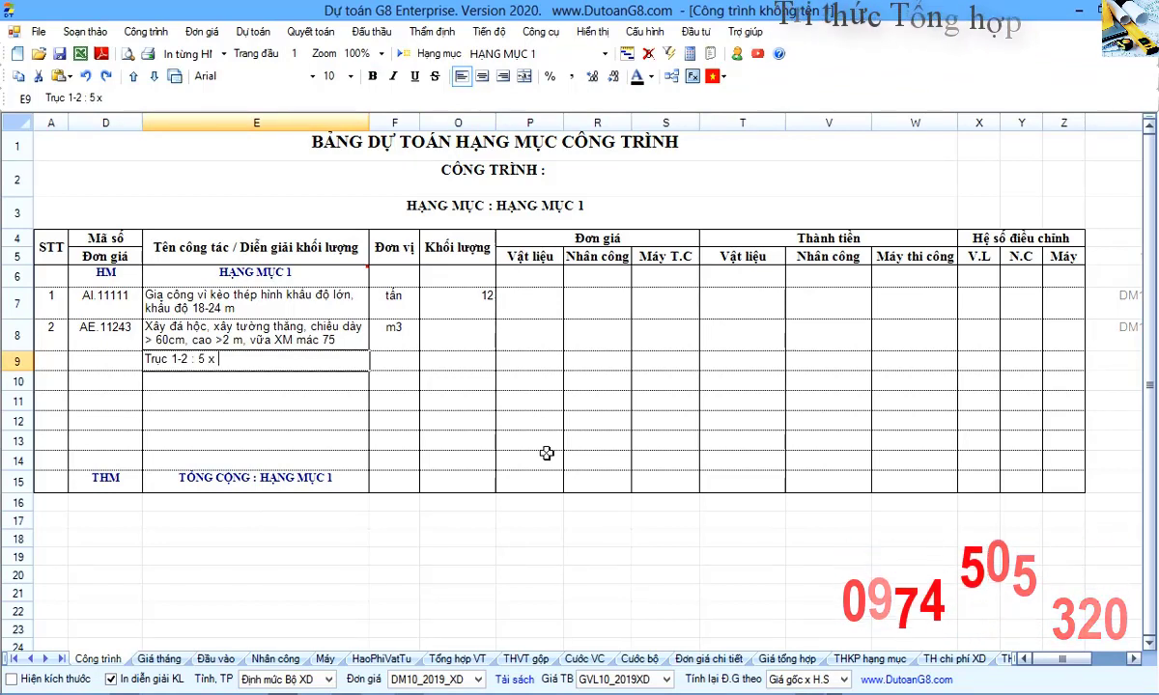
type("12,7")
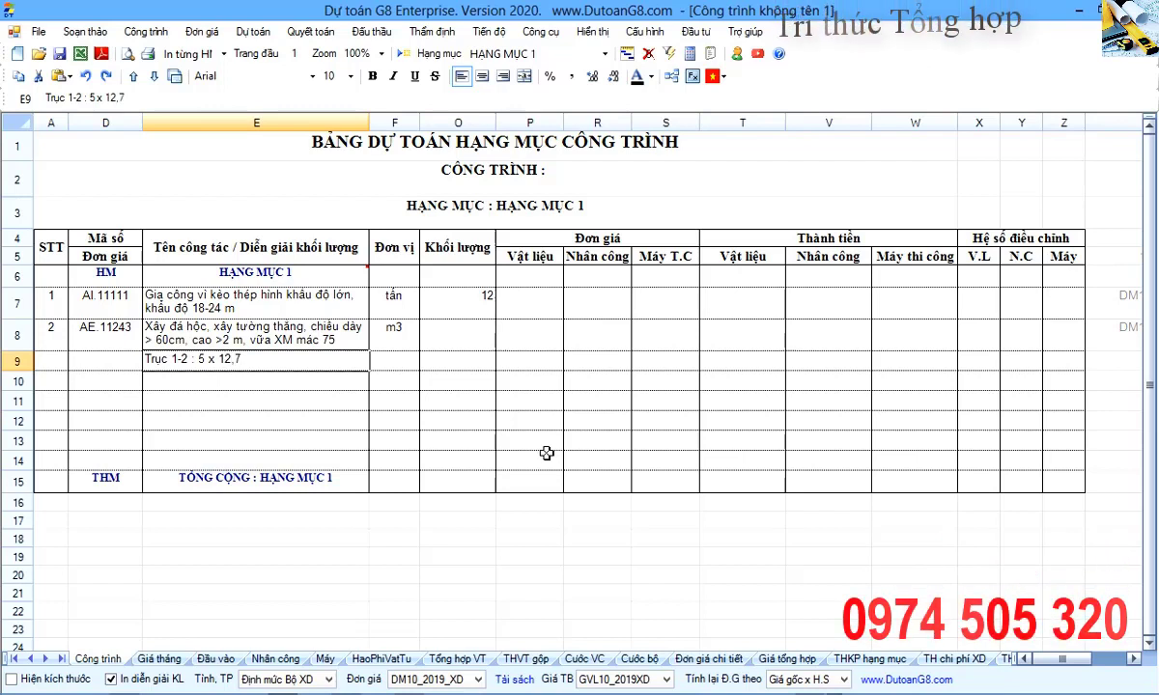
type(" x 0,22 x")
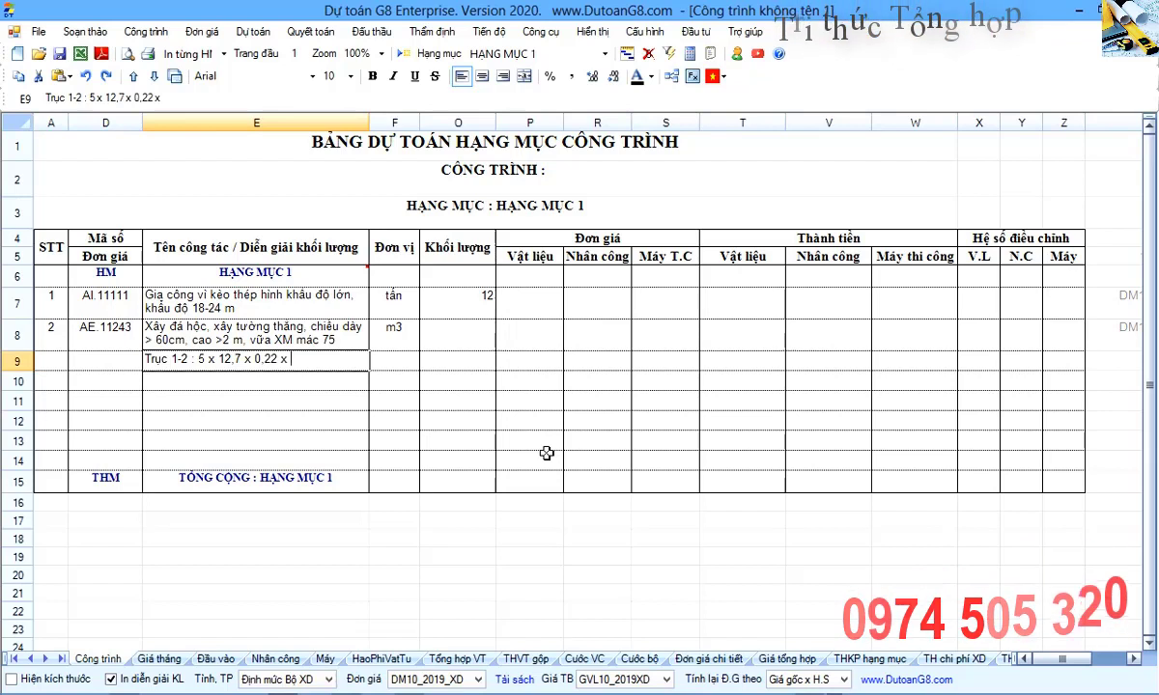
type(" 1,57")
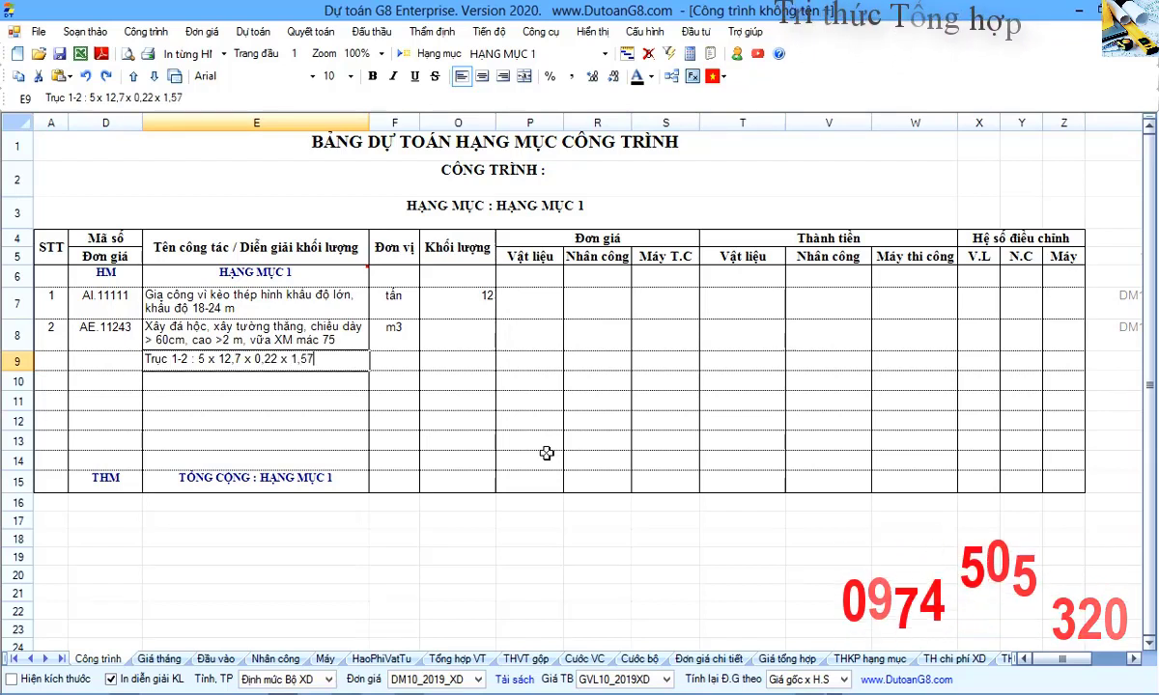
key("Return")
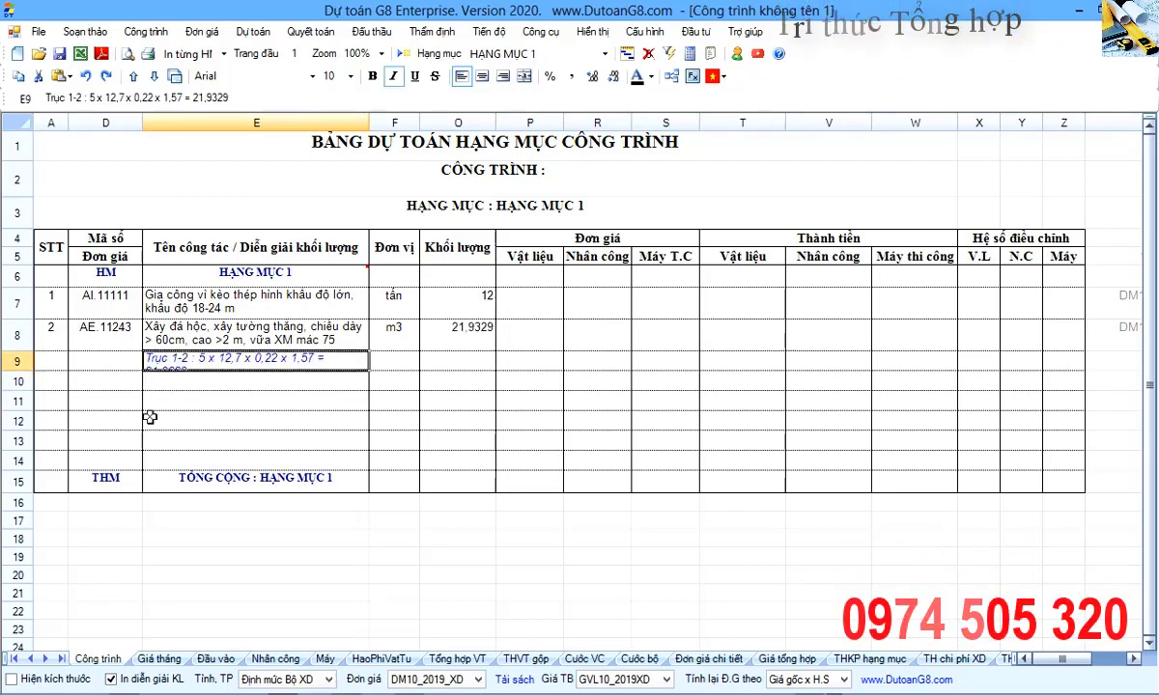
left_click_drag(26, 371, 26, 384)
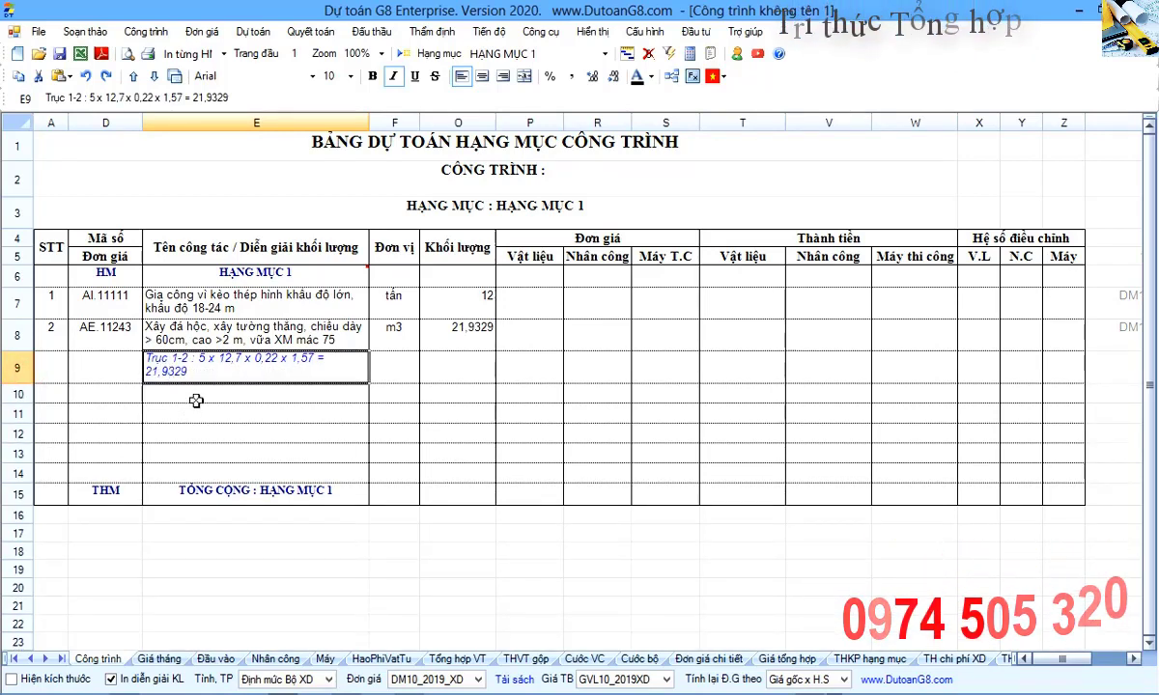
left_click(267, 390)
left_click(266, 370)
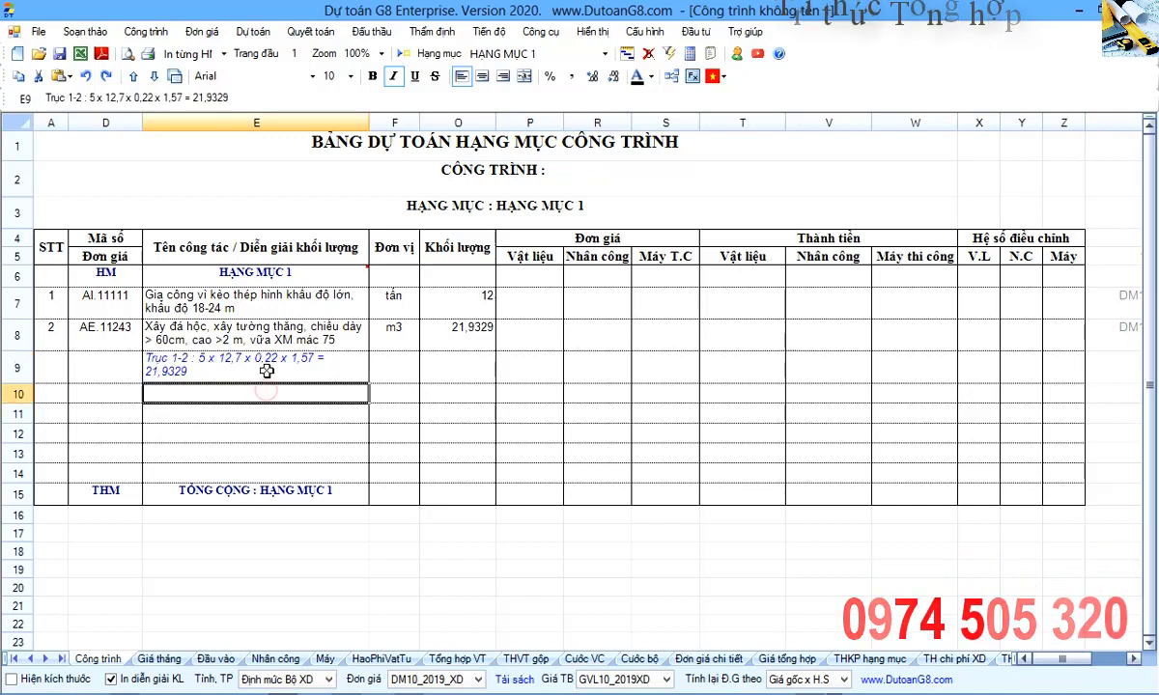
left_click(493, 328)
left_click(251, 386)
left_click(241, 364)
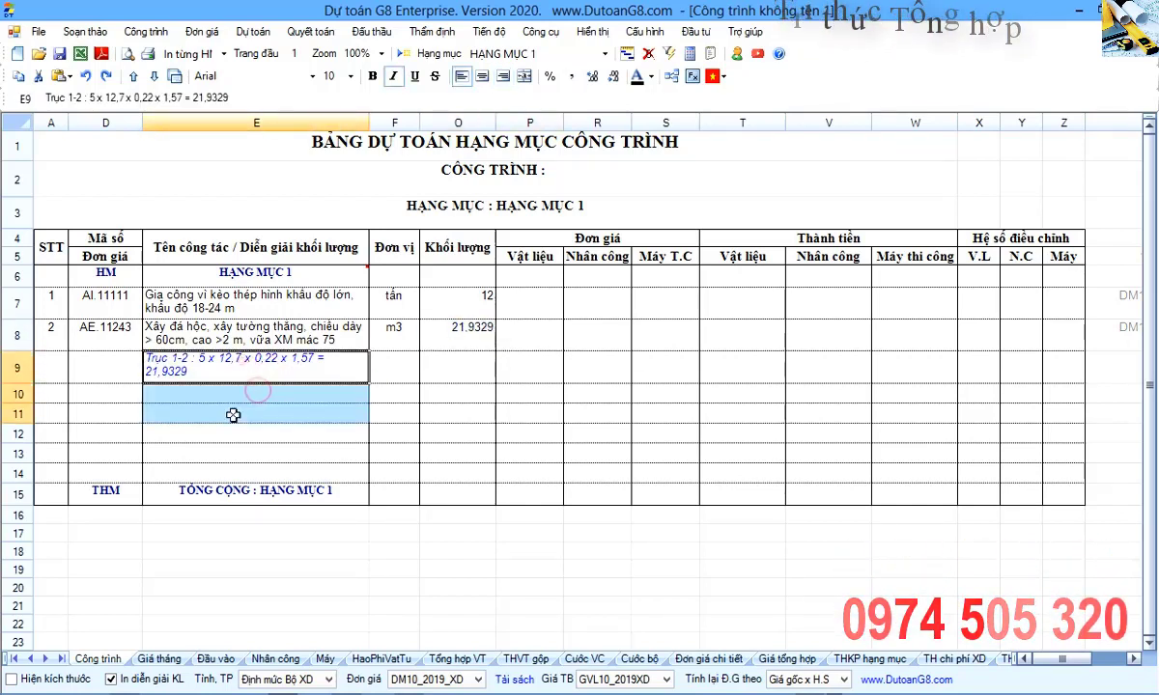
left_click(232, 396)
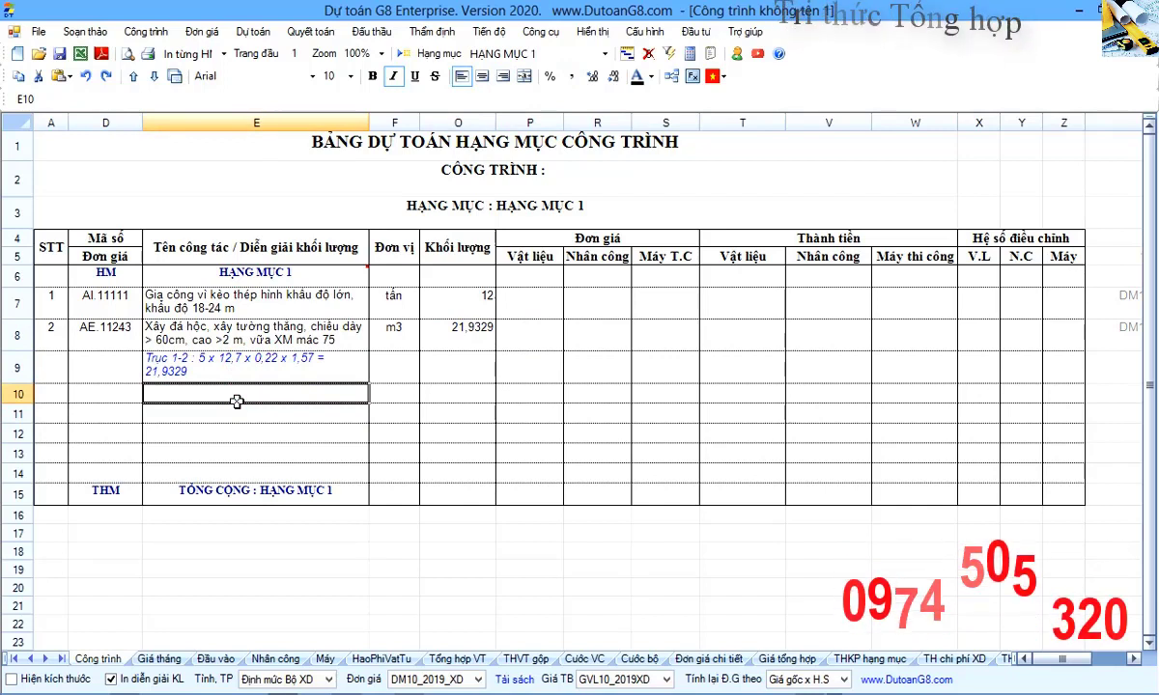
left_click_drag(108, 305, 482, 389)
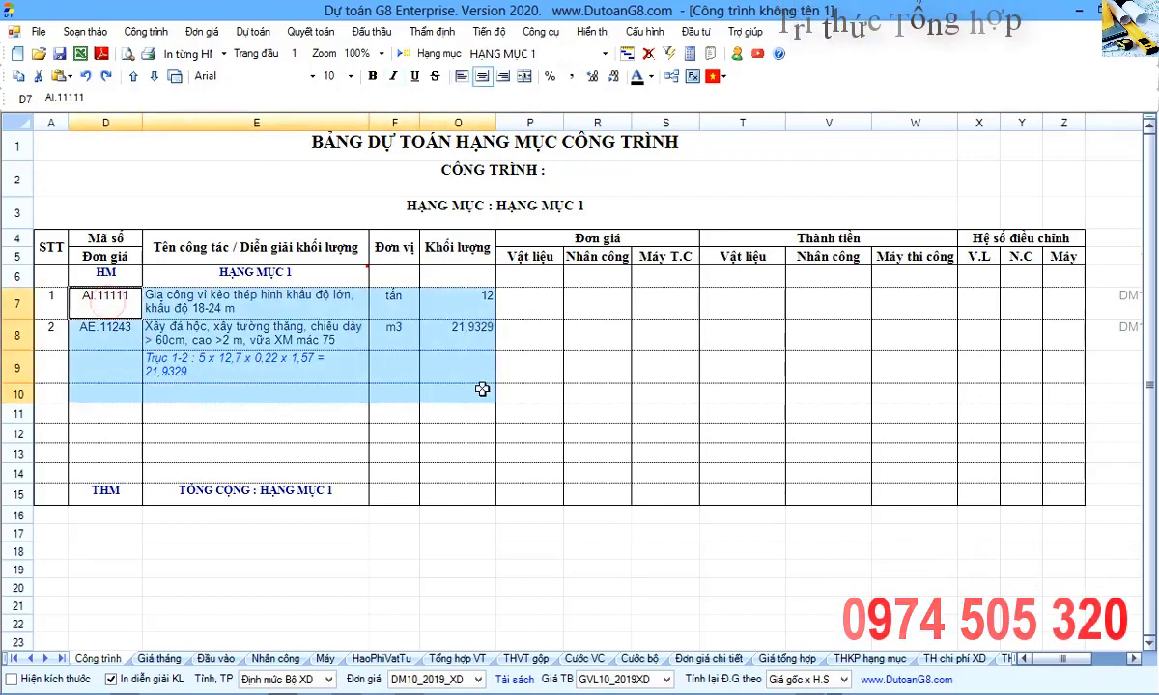
left_click(275, 394)
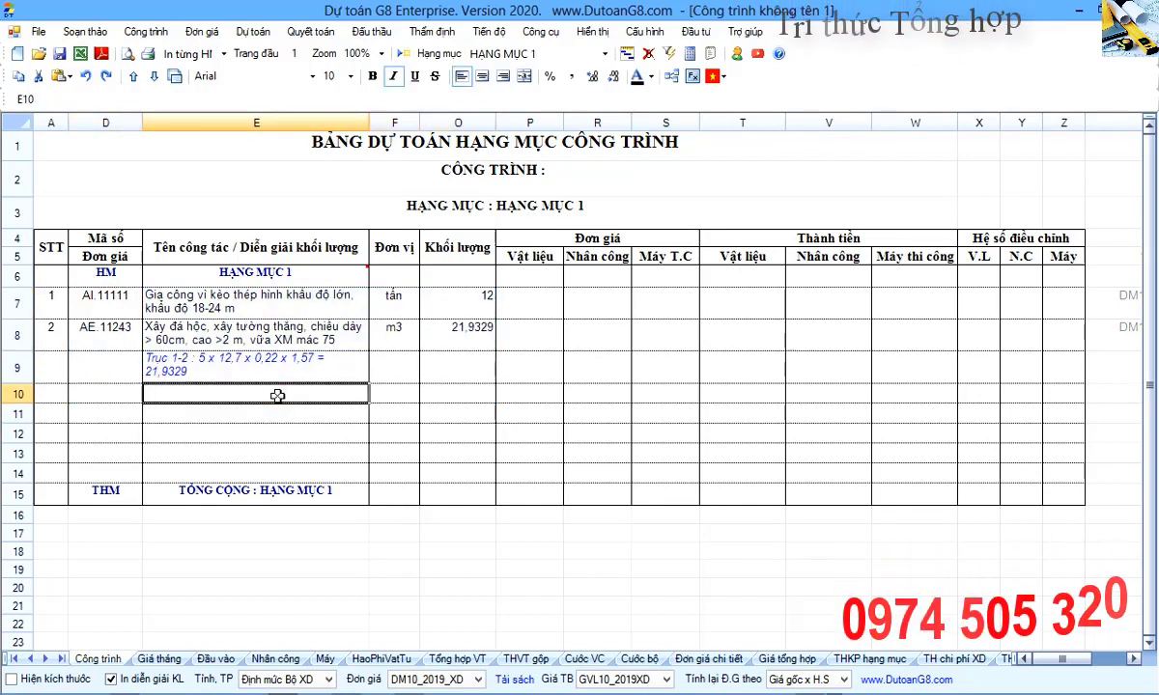
left_click(744, 31)
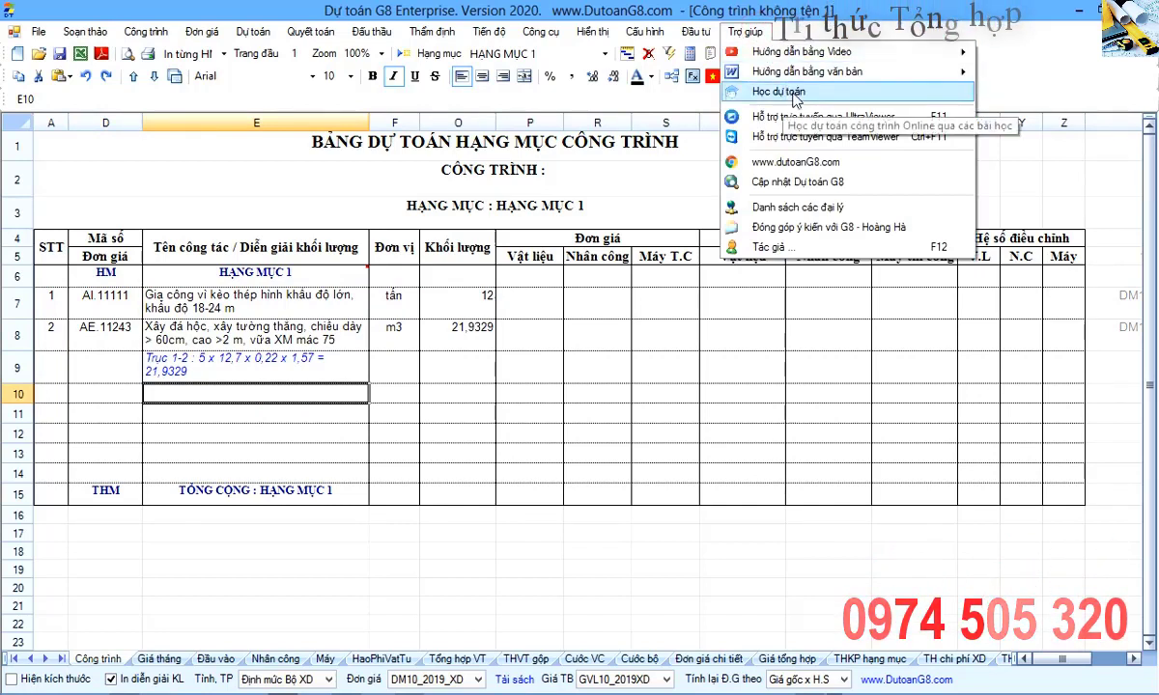
mouse_move(798, 56)
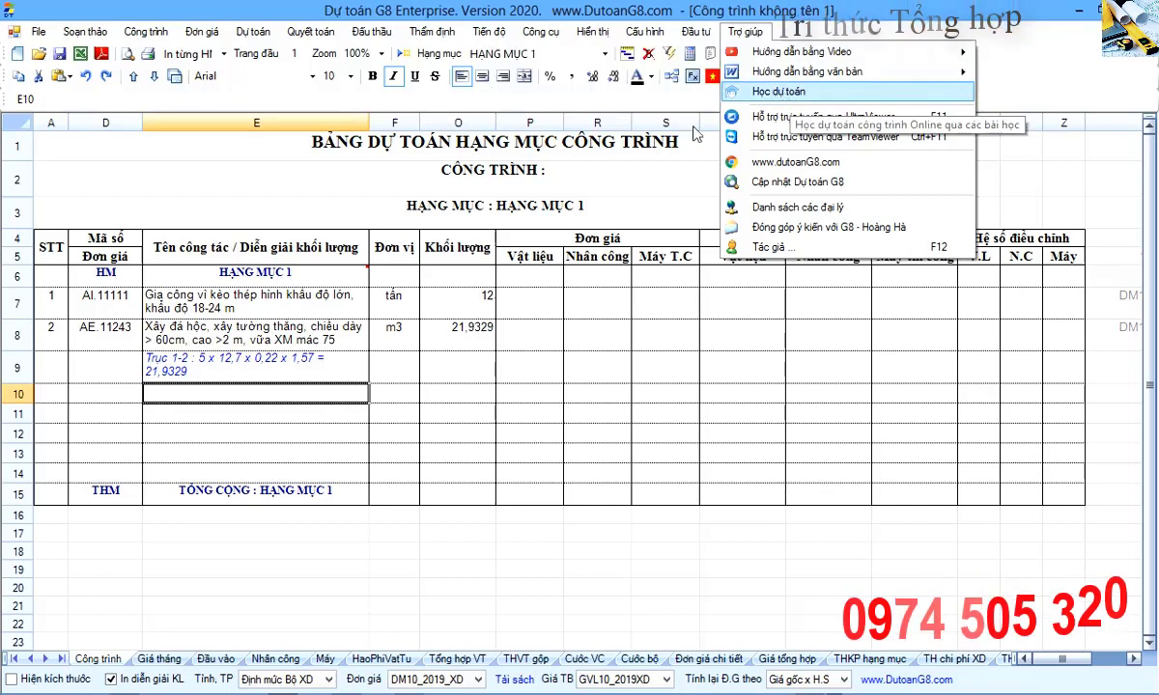
left_click(241, 388)
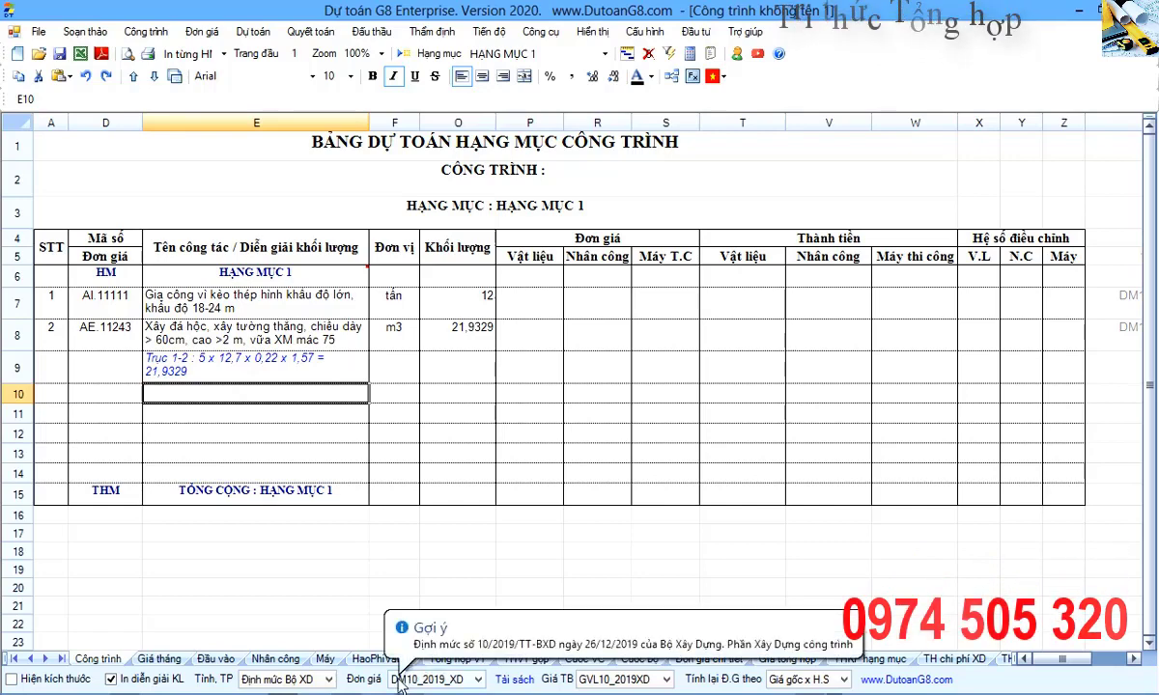
Switch the estimate's unit price set to DM10_2019_LD and back to DM10_2019_XD.
left_click(476, 678)
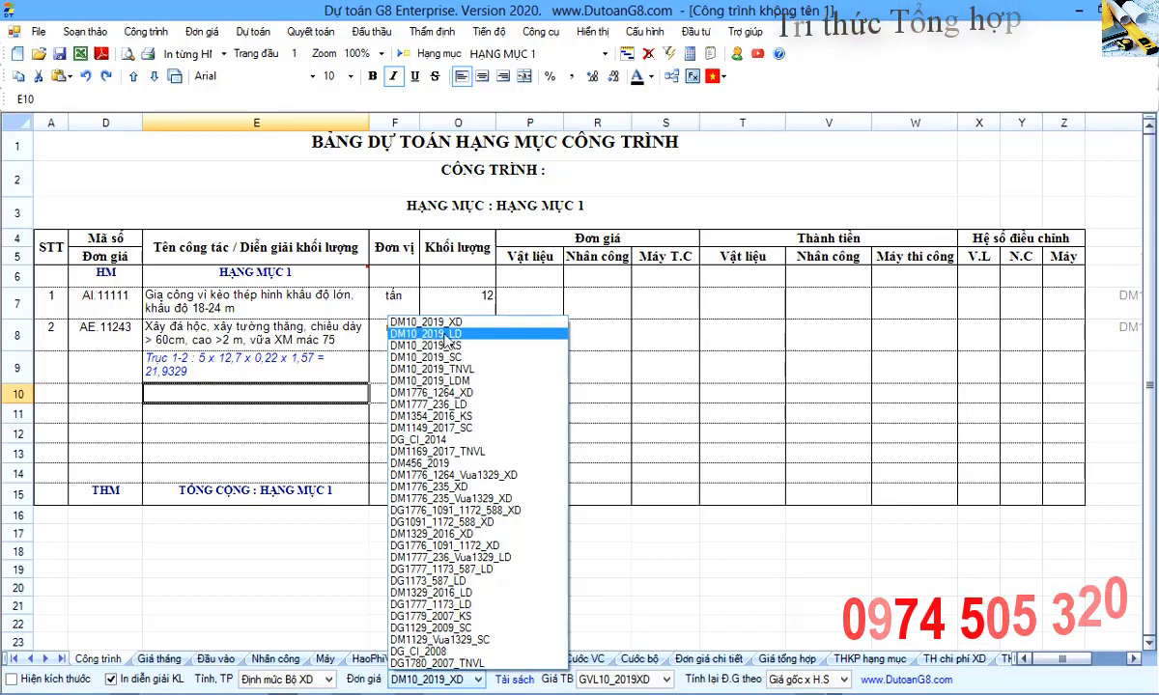
left_click(453, 334)
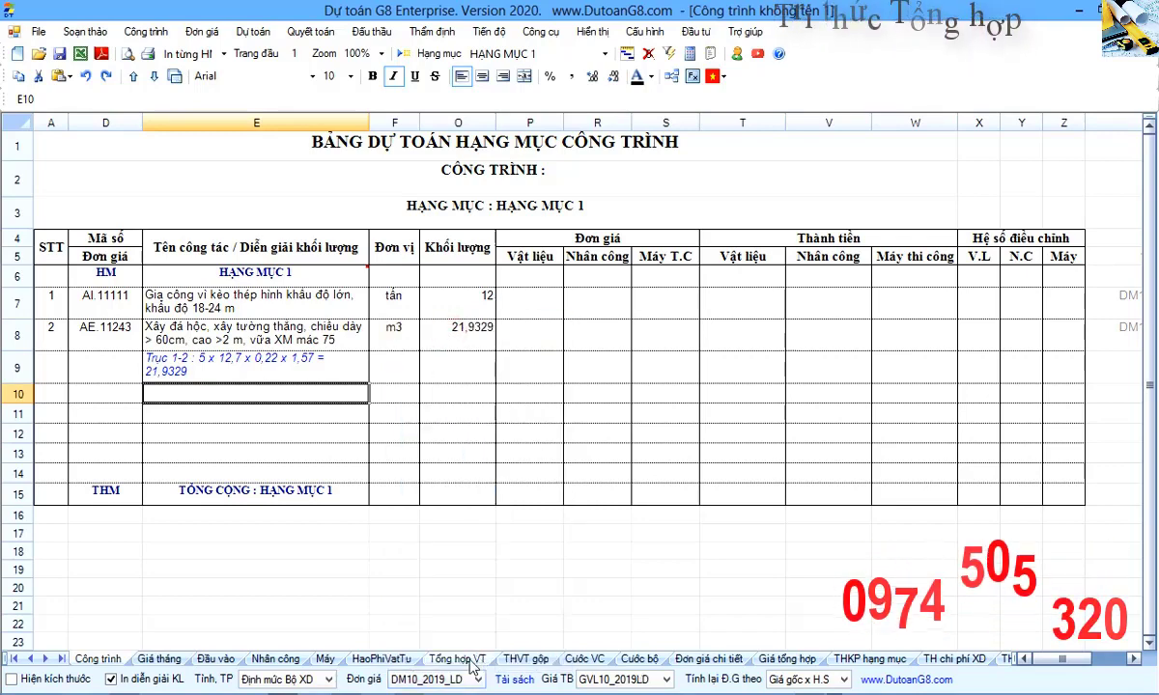
left_click(435, 678)
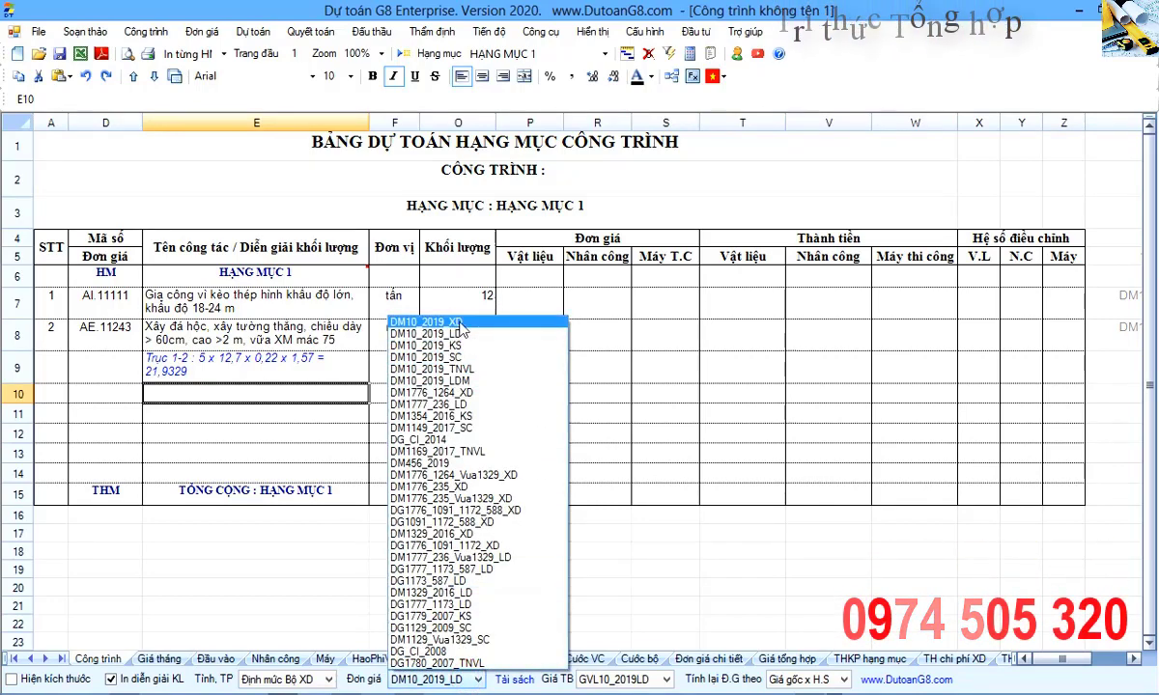
left_click(459, 324)
Look up code bb.12 in cell D10 and insert work item BB.12104 for the 1600x2000mm single box culvert.
left_click(111, 397)
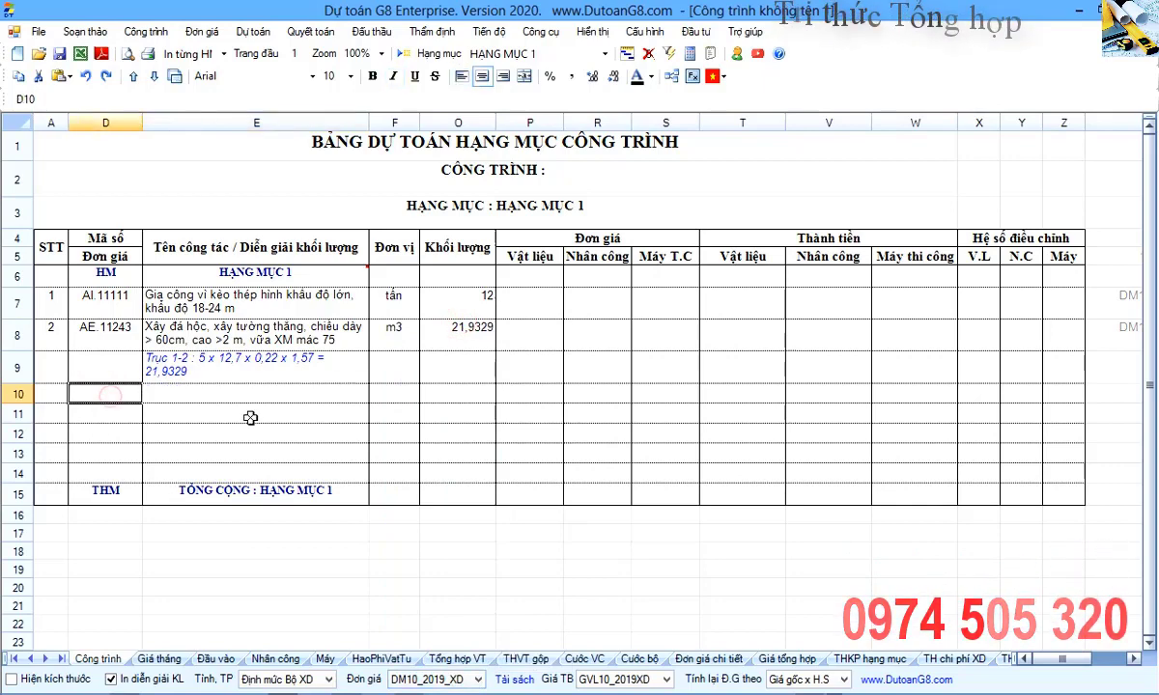
type("bb")
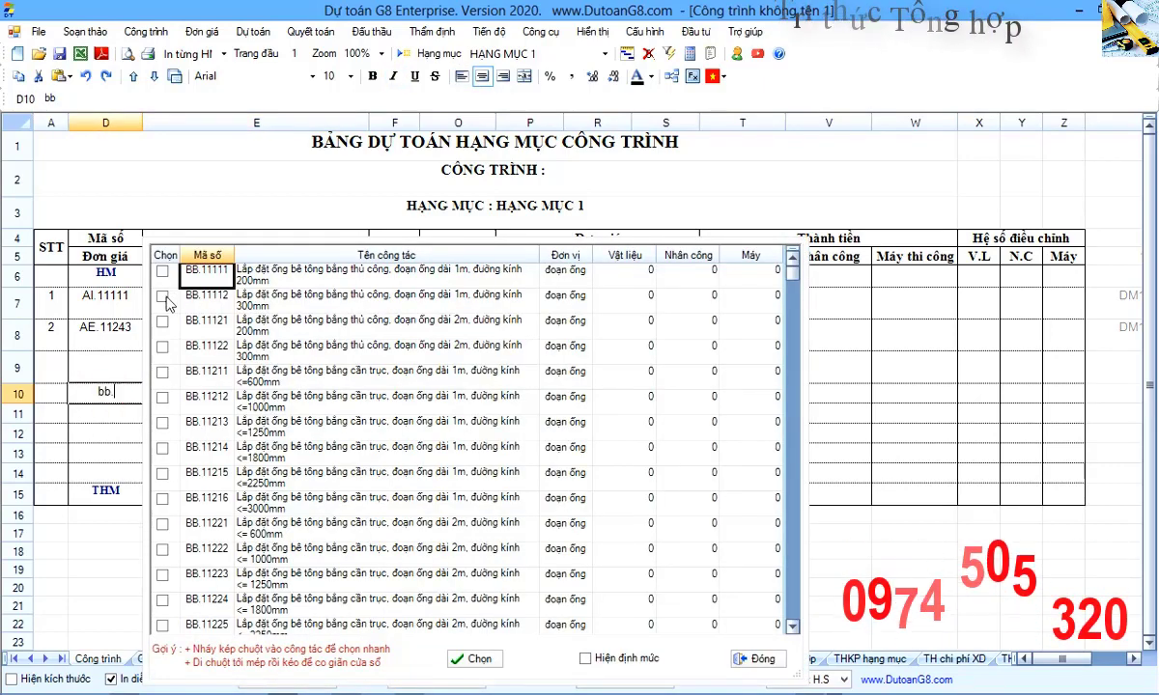
type(".12")
double_click(330, 353)
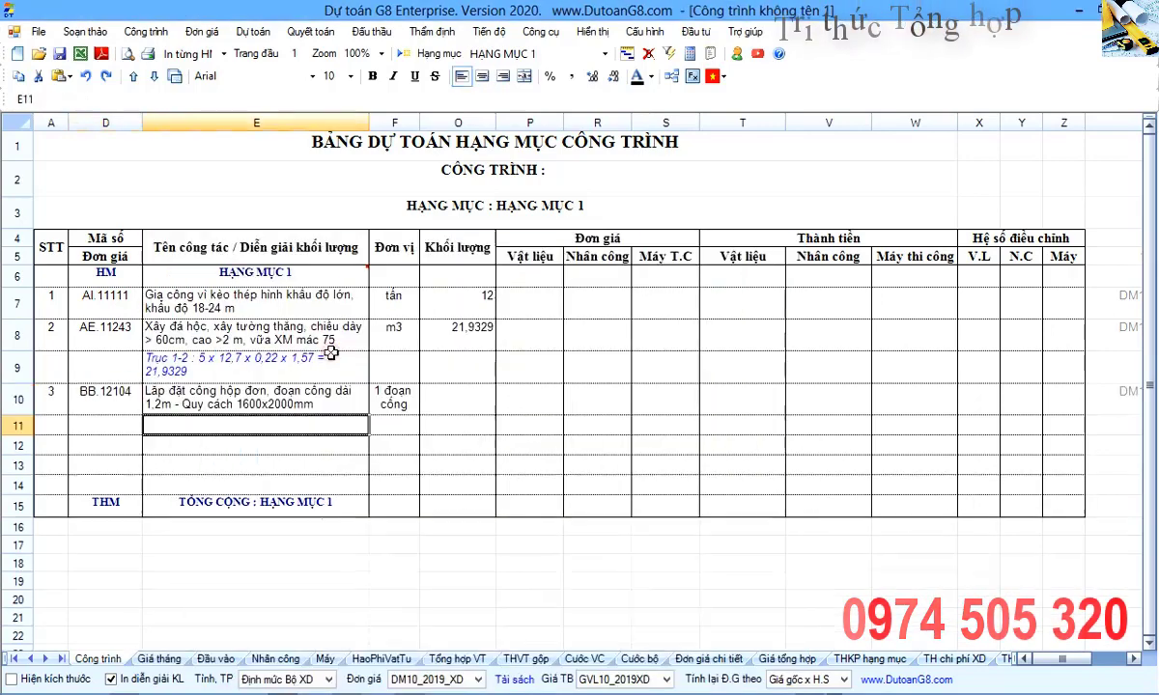
Look up code ca in cell D11 and insert work item CA.11210 for unsupported excavation from 0 m to 4 m in class I-III soil.
left_click(107, 422)
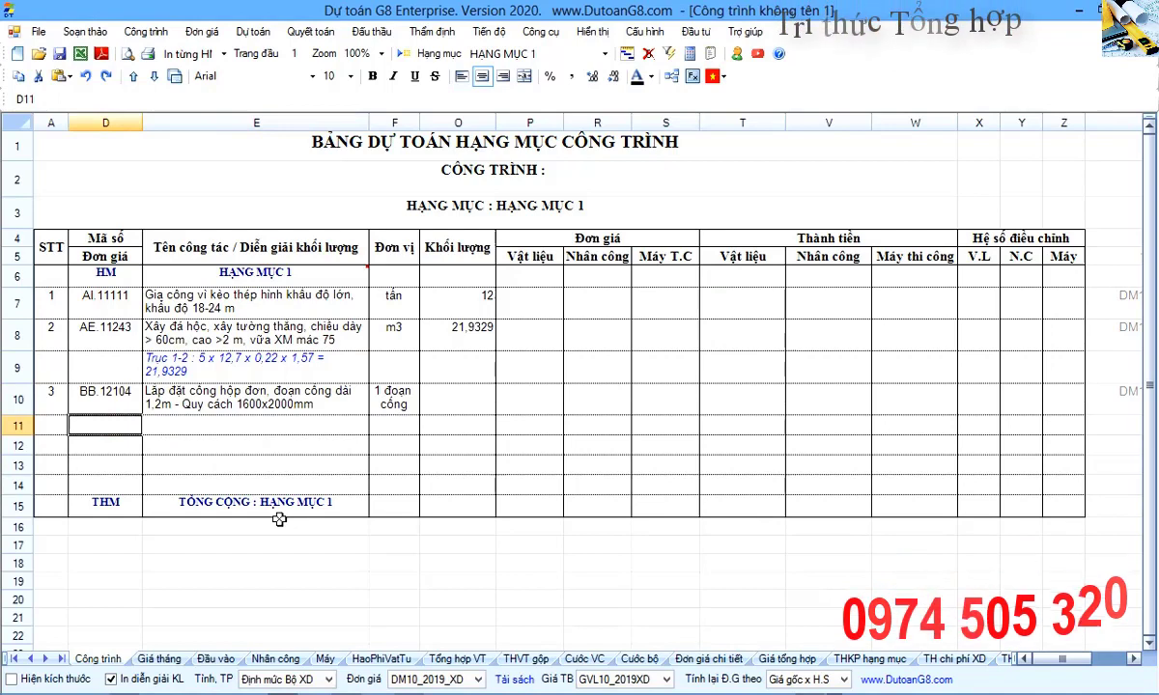
type("ca")
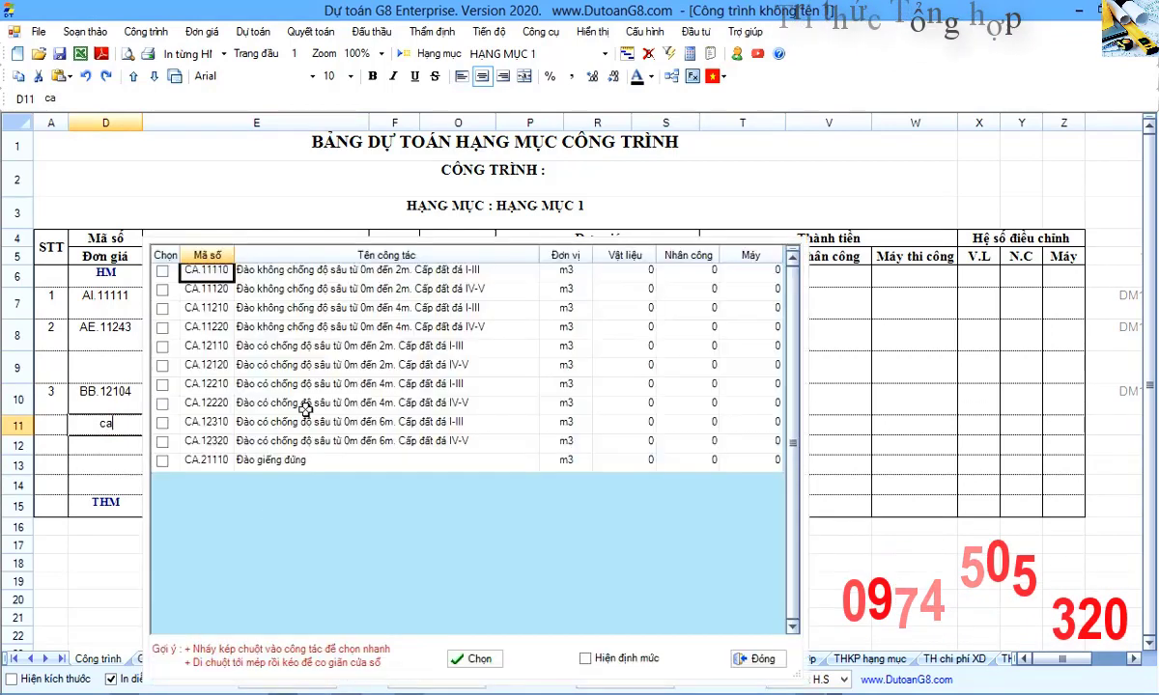
double_click(328, 310)
left_click(331, 408)
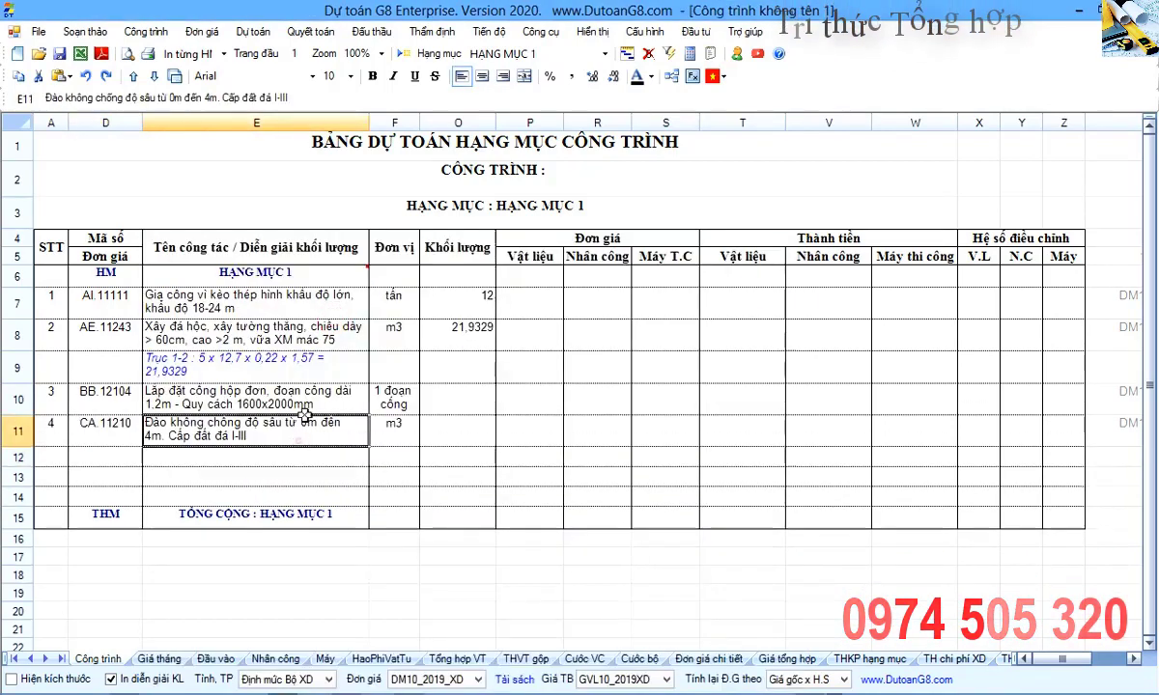
Set the quantities of BB.12104 to 11 and CA.11210 to 22.
left_click(465, 398)
type("11")
key("Return")
type("22")
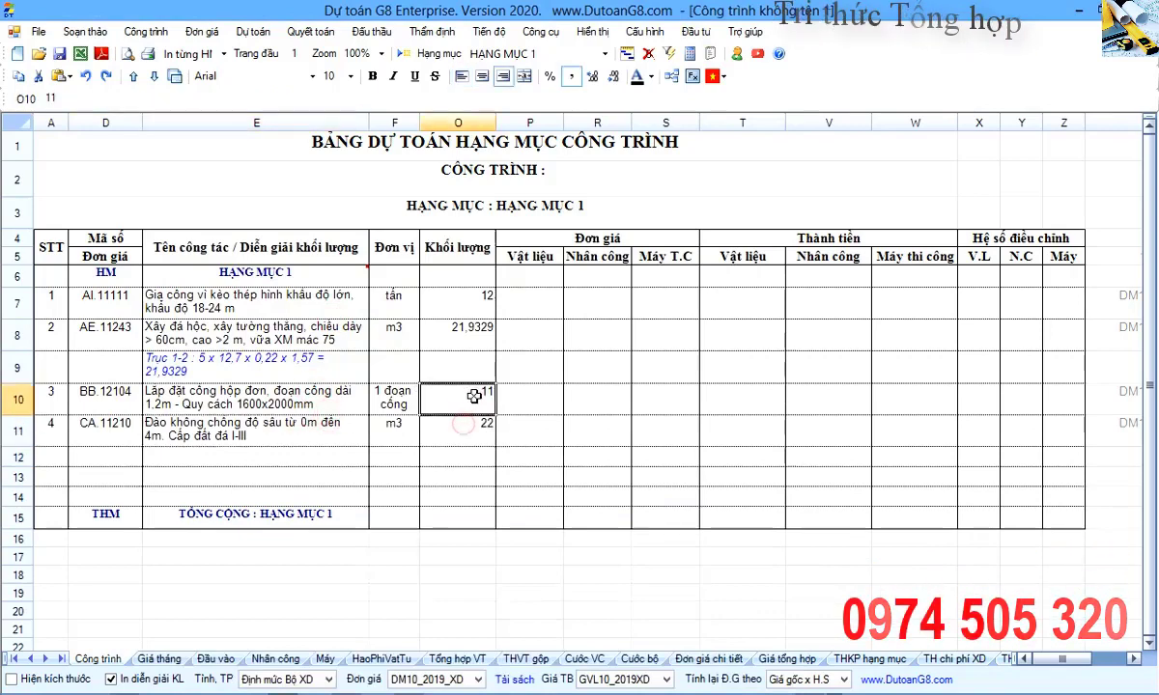
Check the available unit price sets, and examine the Tỉnh TP / Chuyên ngành column for the four work items.
left_click(477, 680)
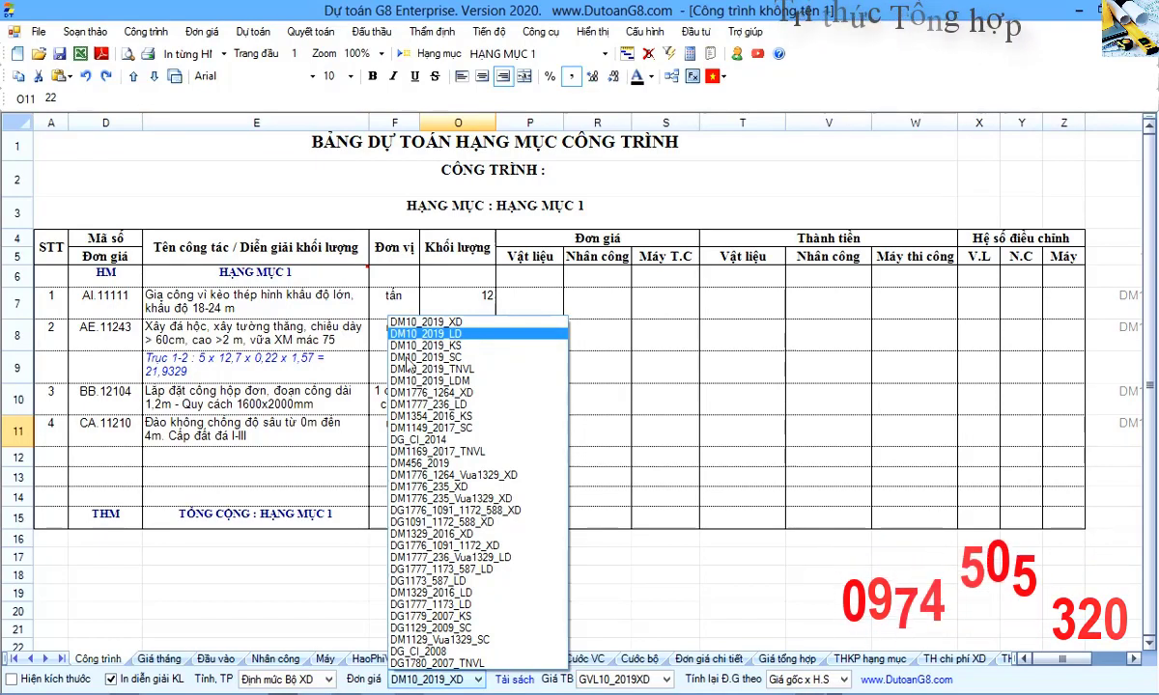
left_click(263, 372)
scroll(1065, 330, "right", 5)
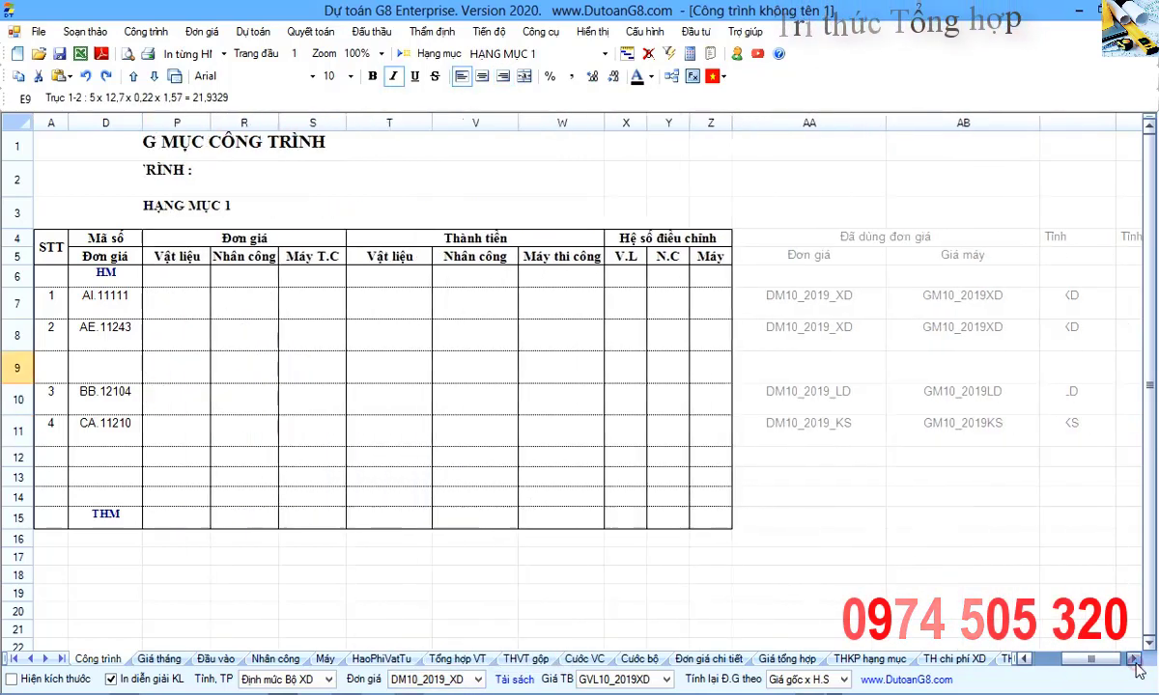
left_click_drag(1039, 236, 1033, 437)
left_click(1033, 437)
left_click_drag(968, 299, 1039, 431)
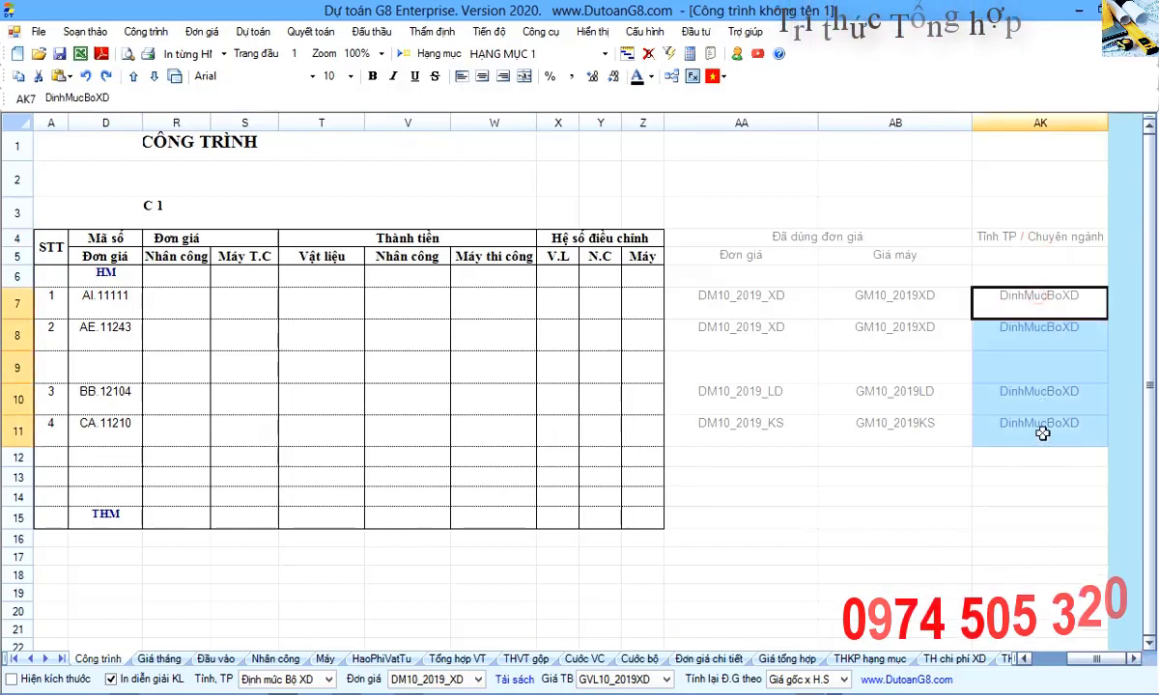
left_click(1041, 431)
Compare each work item code with its Đơn giá set in column AA and its province/specialty entry in column AK.
left_click_drag(83, 301, 780, 348)
left_click_drag(91, 390, 690, 386)
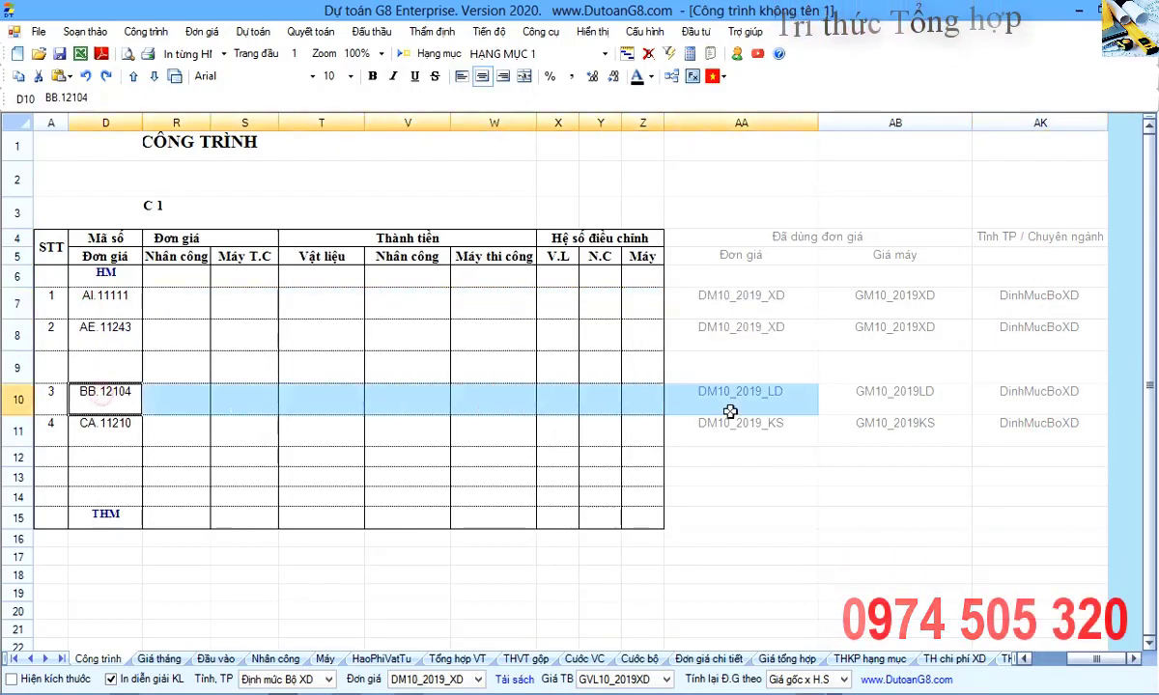
left_click(128, 432)
left_click_drag(129, 432, 792, 426)
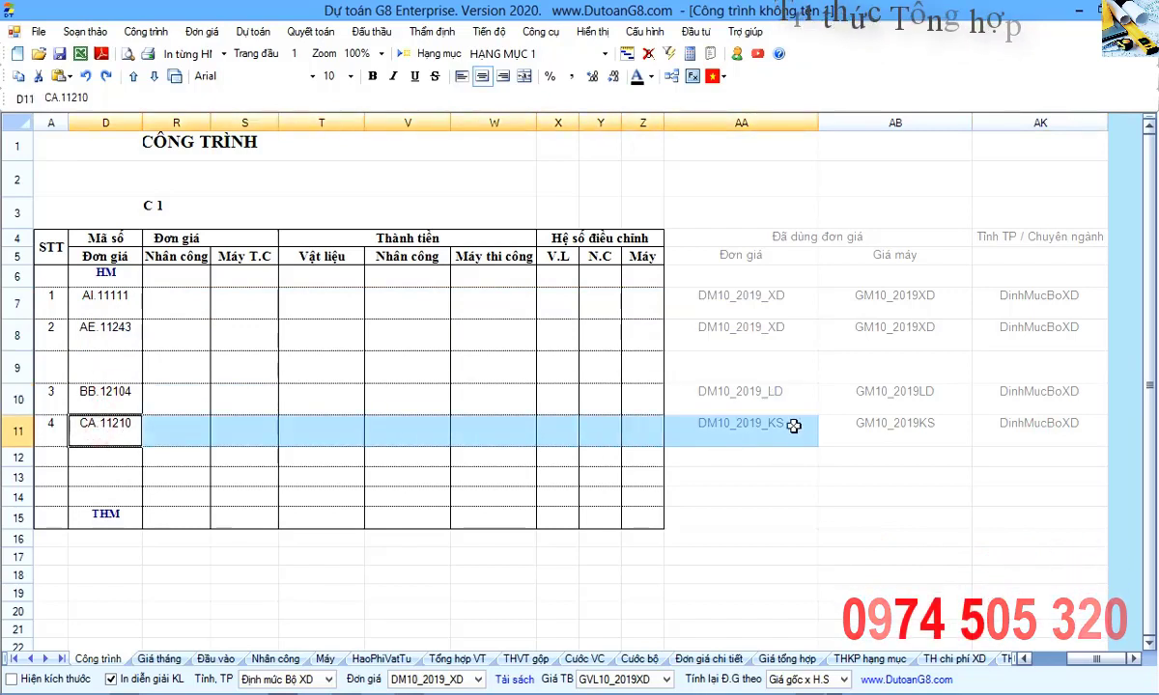
left_click_drag(740, 253, 742, 425)
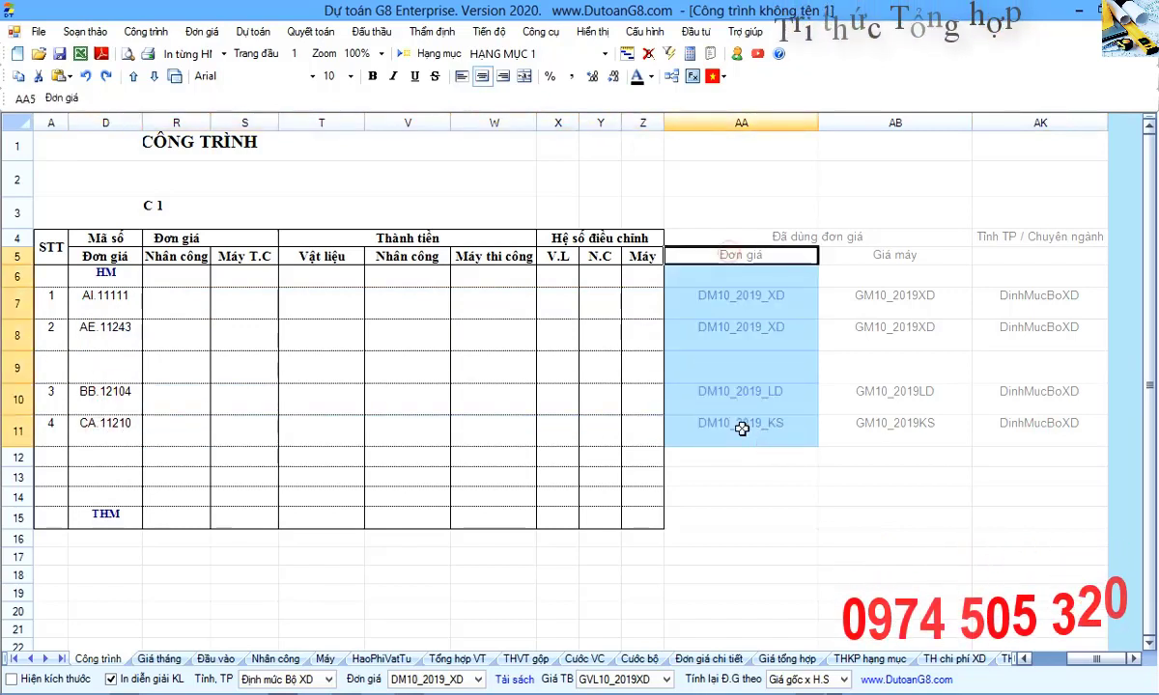
left_click(1004, 430)
left_click_drag(1042, 267, 1048, 464)
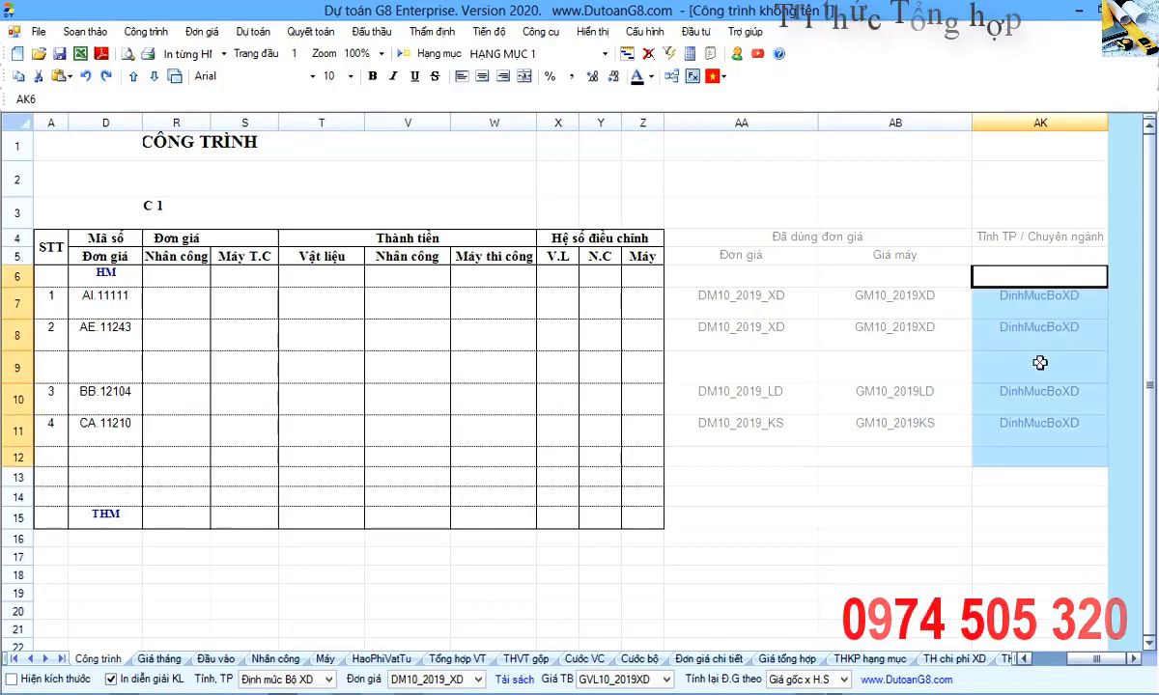
left_click_drag(740, 276, 743, 460)
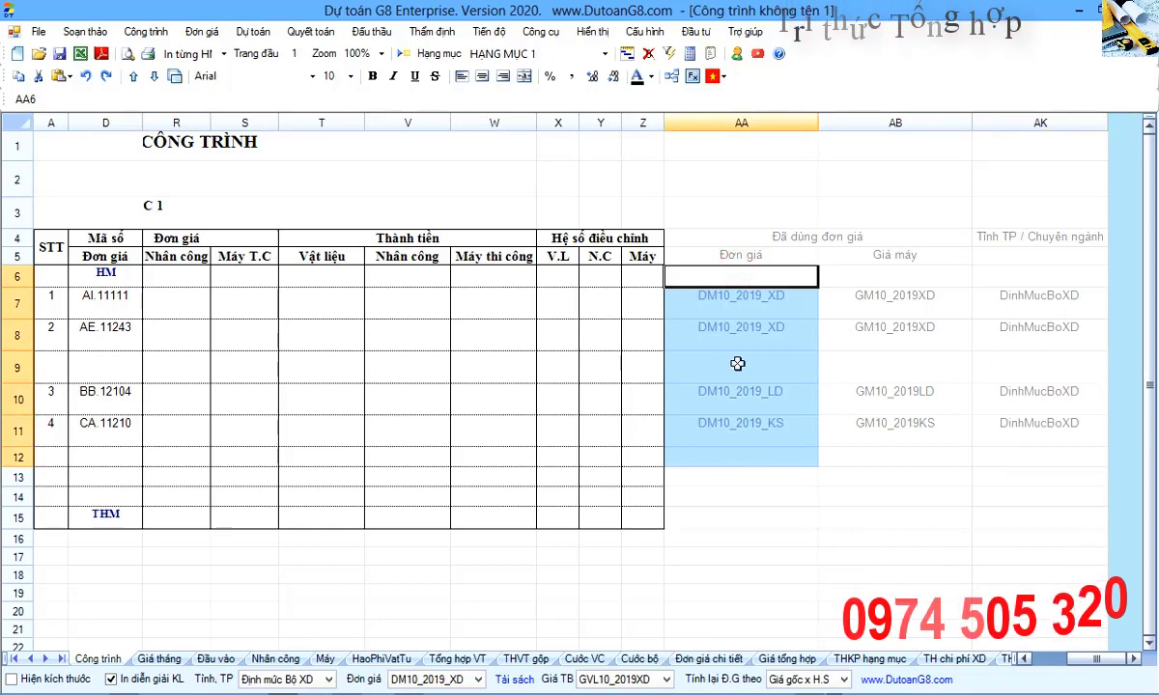
left_click(741, 425)
key("Home")
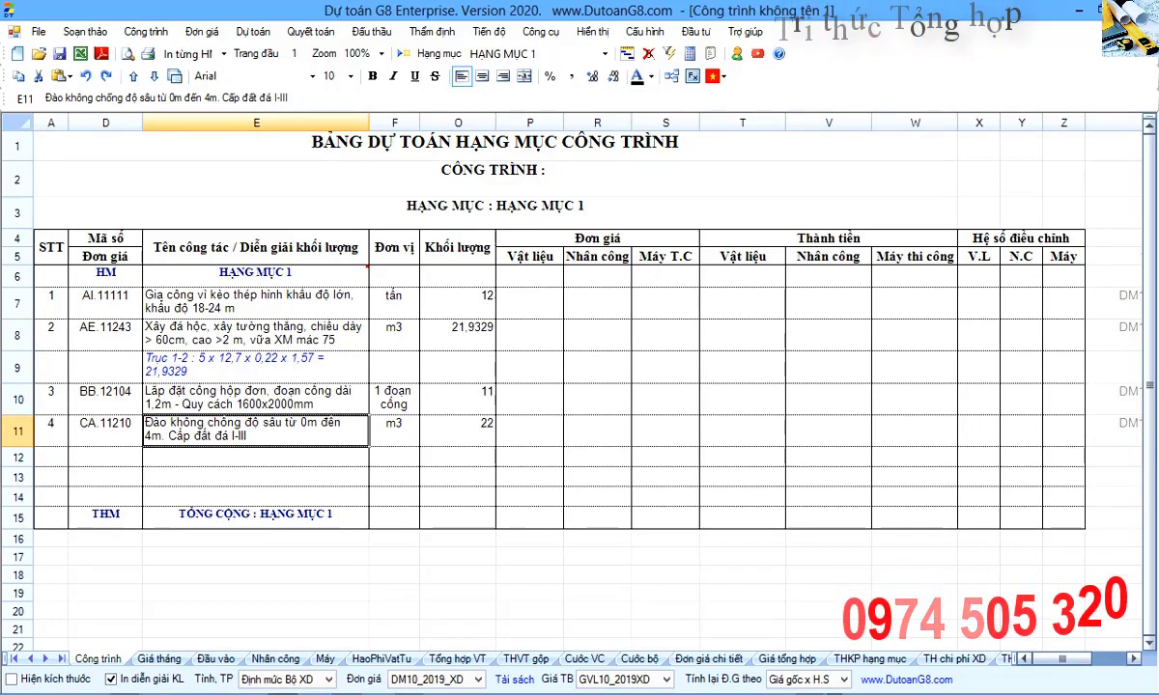
Bring up the example estimate ViDuLapDuToanTheoDinhMuc10_2019_BoXD.hce and go to its first work item.
key("ctrl+n")
left_click(595, 421)
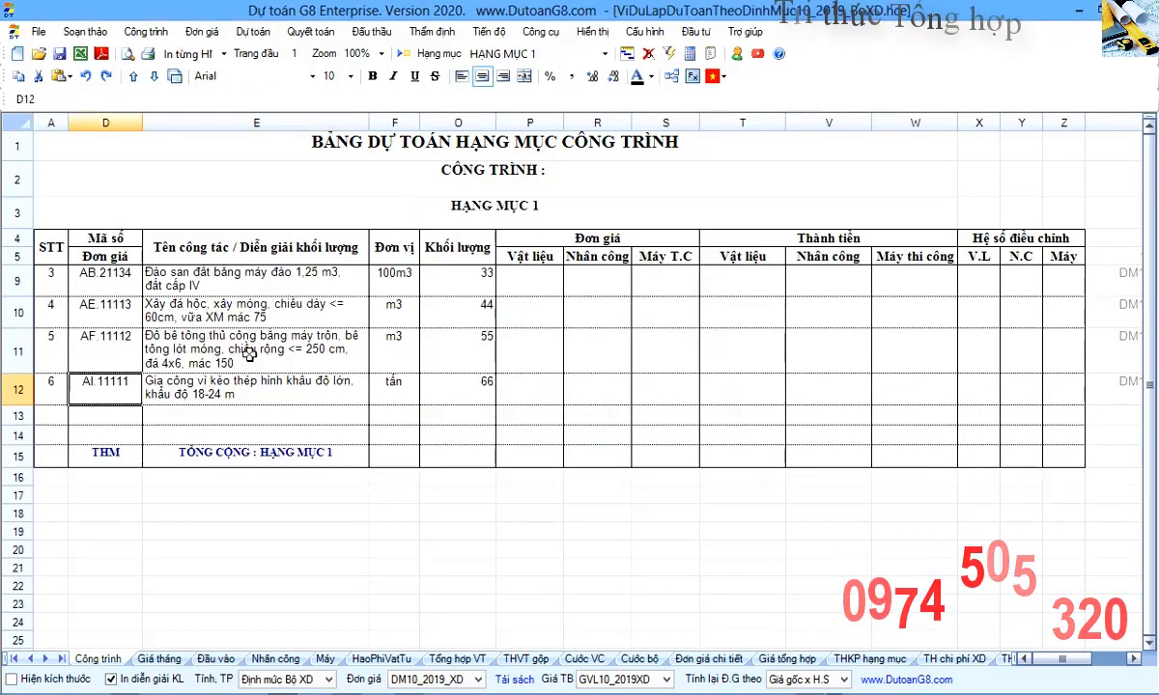
left_click(240, 315)
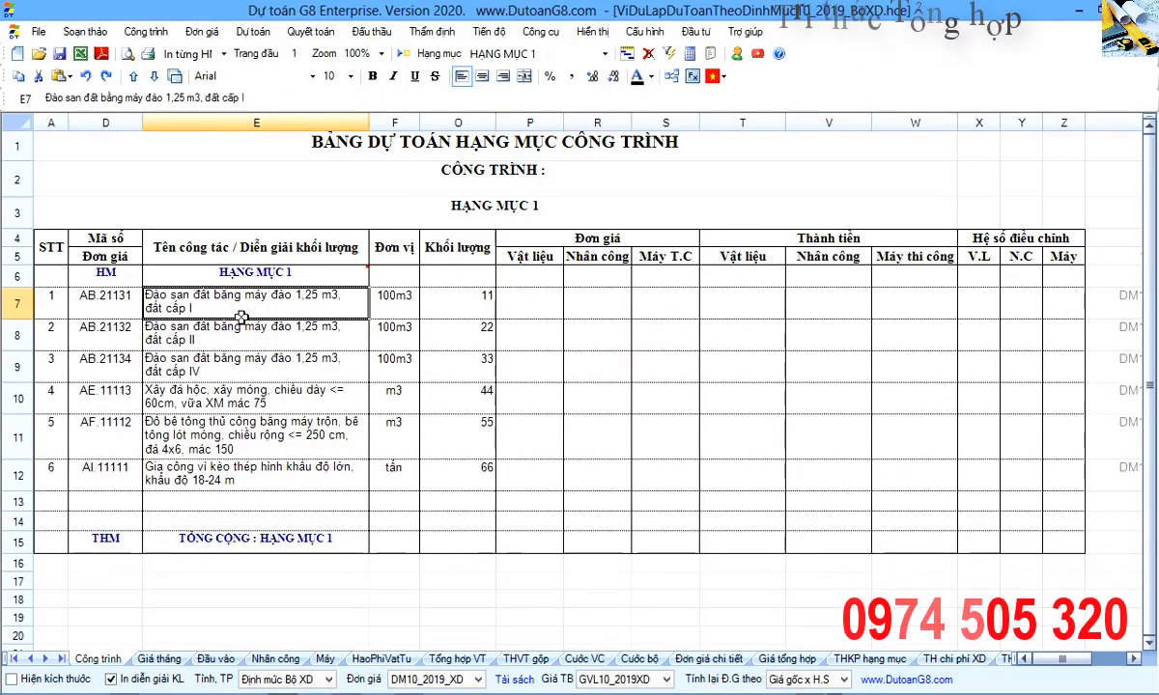
Switch to the PowerPoint topic slide and highlight the bullet on labour and machine-shift prices under Thông tư 15 and 11/2019/TT-BXD.
key("alt+Tab")
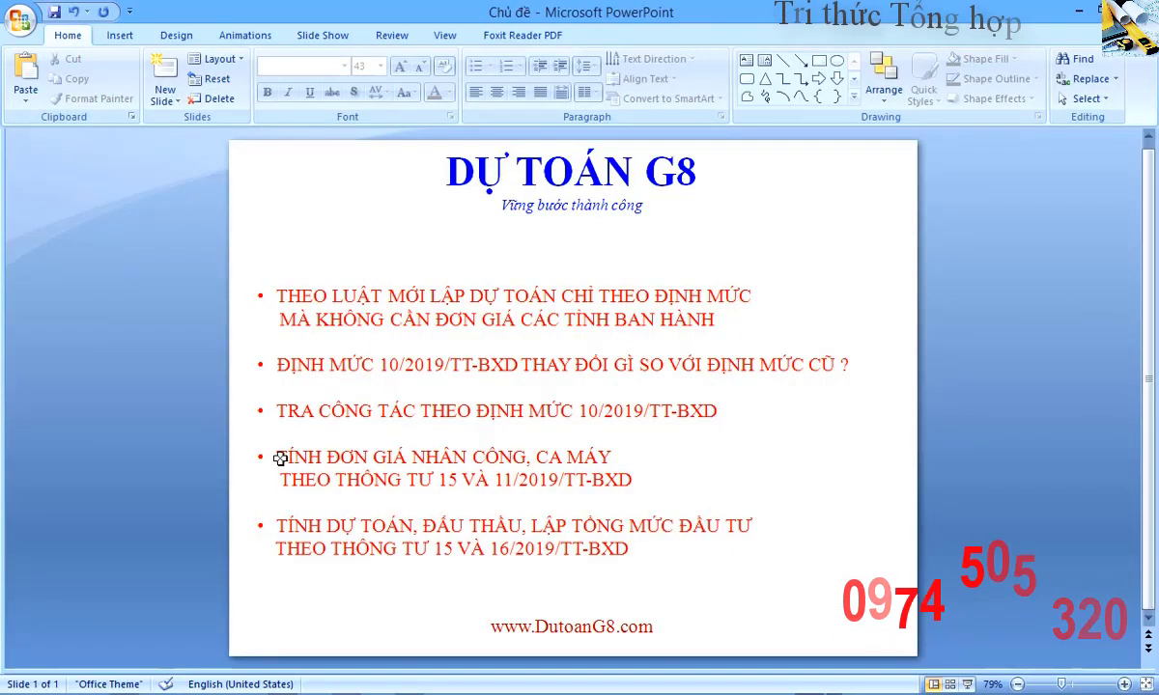
left_click_drag(275, 455, 622, 479)
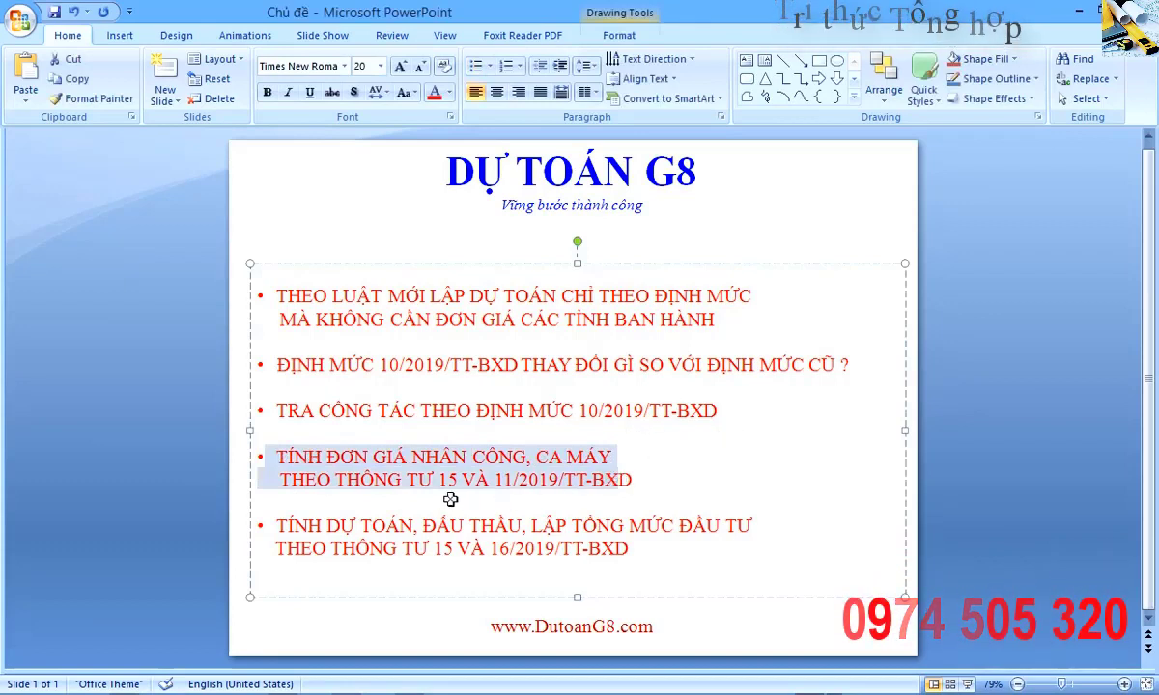
left_click(450, 456)
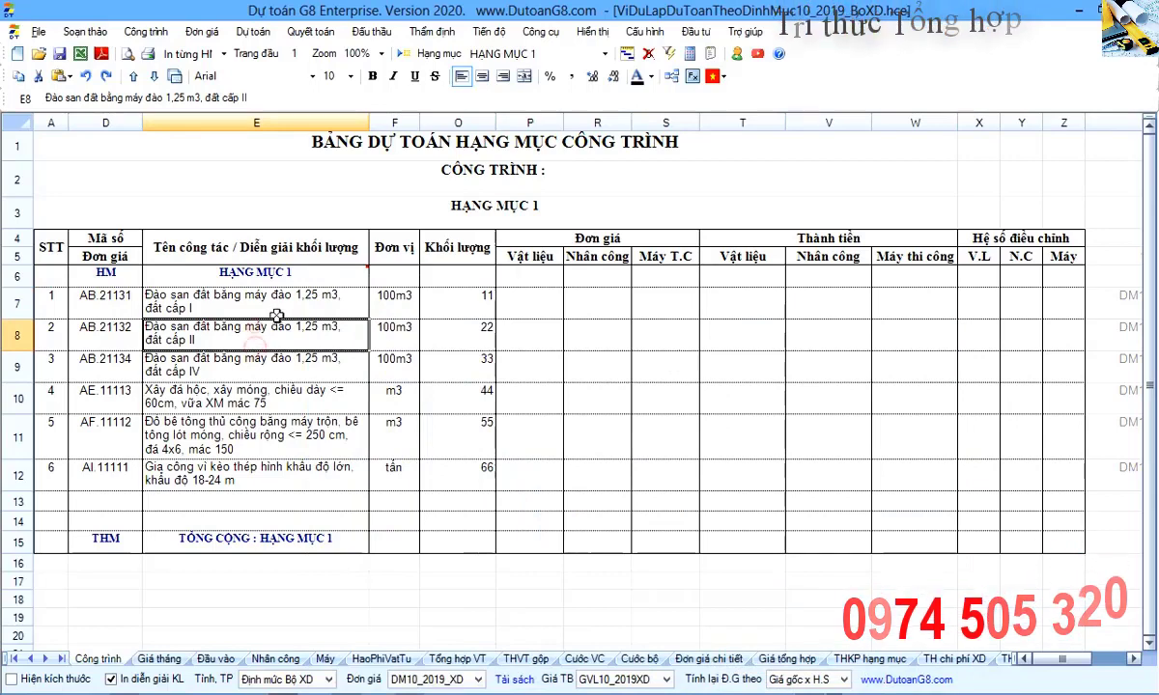
In the Dự toán G8 example estimate, review the work item descriptions, units and quantities and the selected unit price set.
left_click_drag(478, 296, 473, 479)
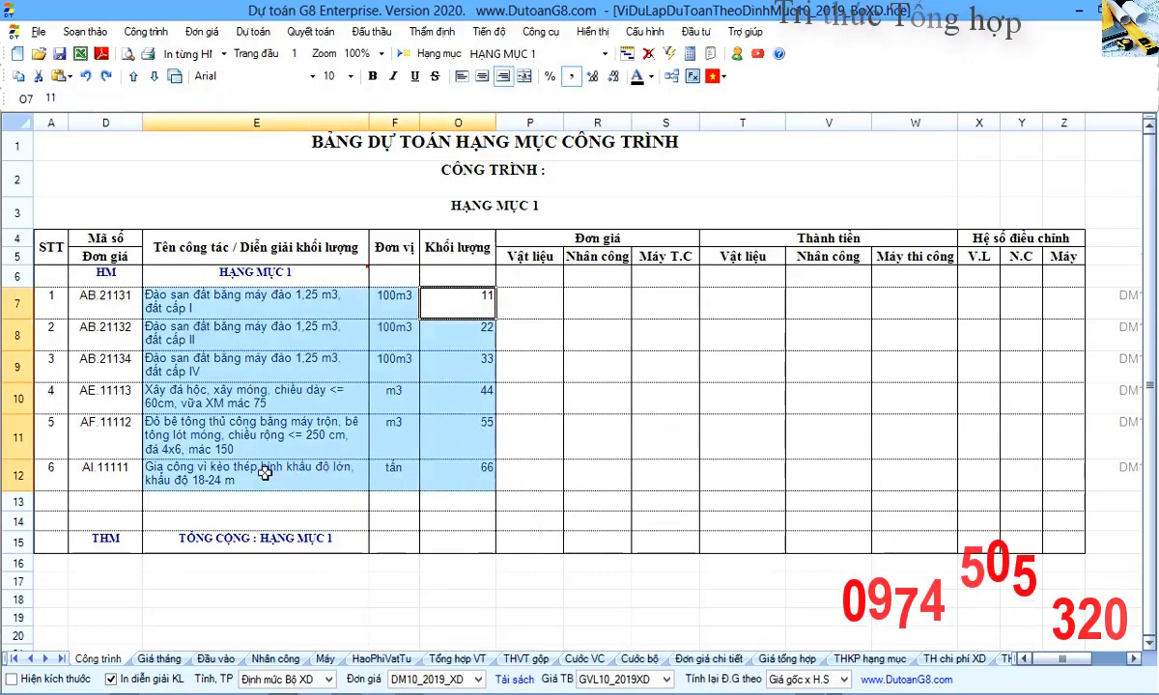
left_click(205, 417)
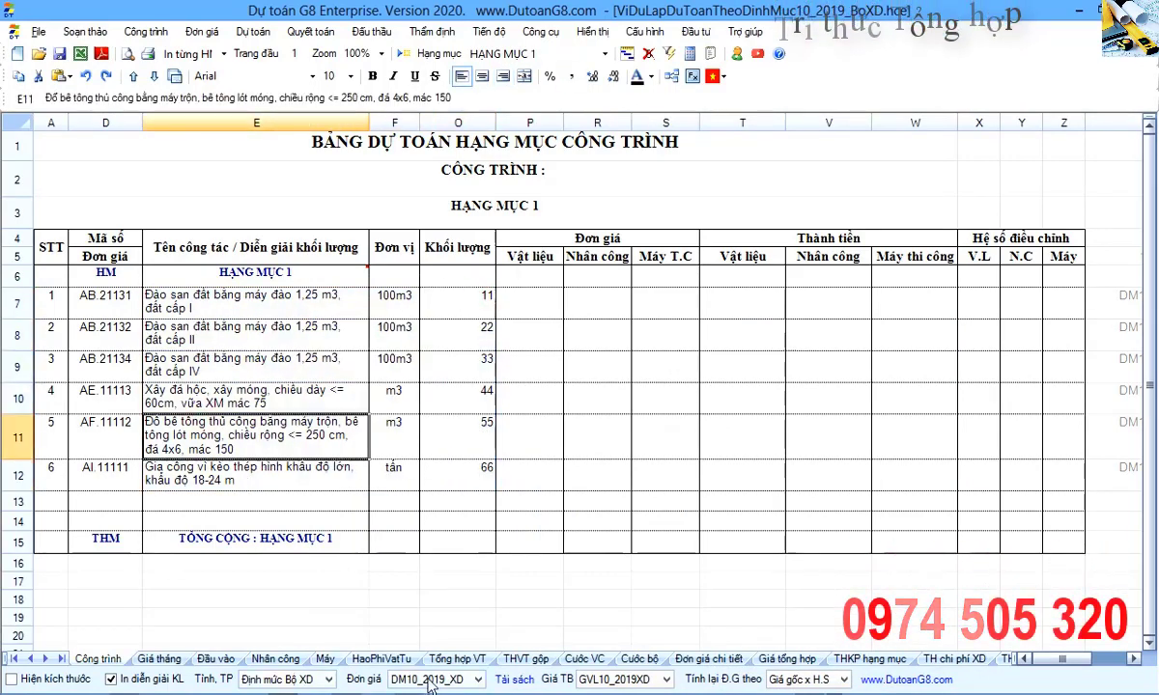
left_click(533, 391)
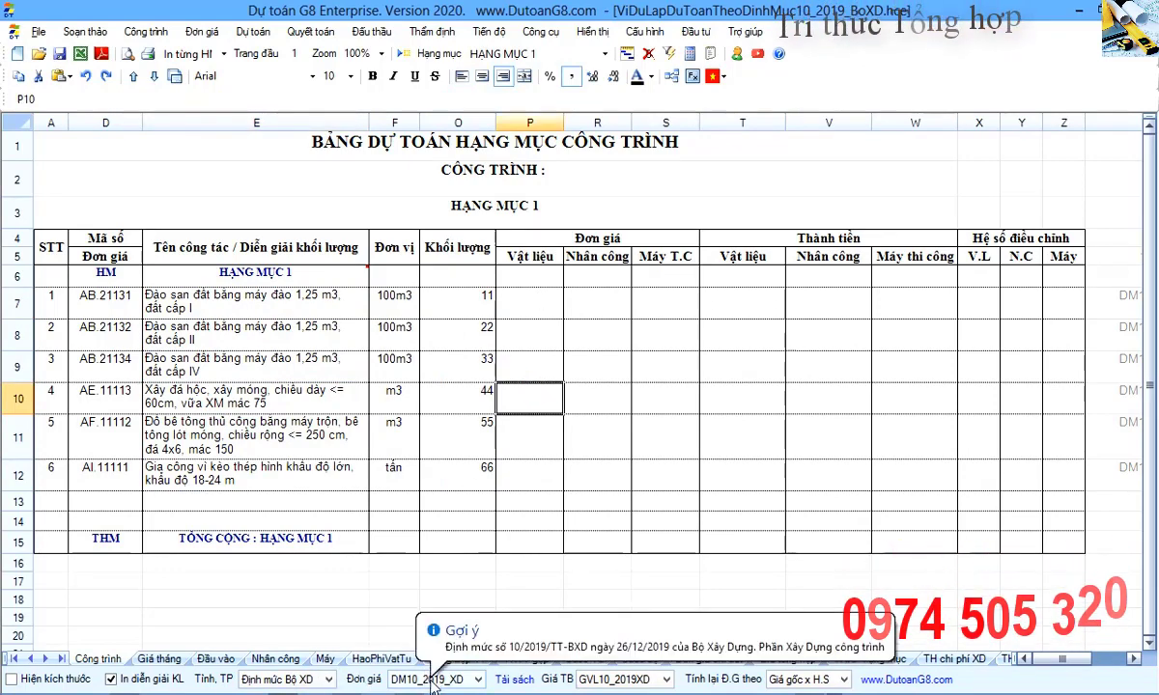
Switch to Foxit Reader and examine the AI.11110 large-span steel truss norm table in Dinh_muc_du_toan_XDCT.pdf.
key("alt+Tab")
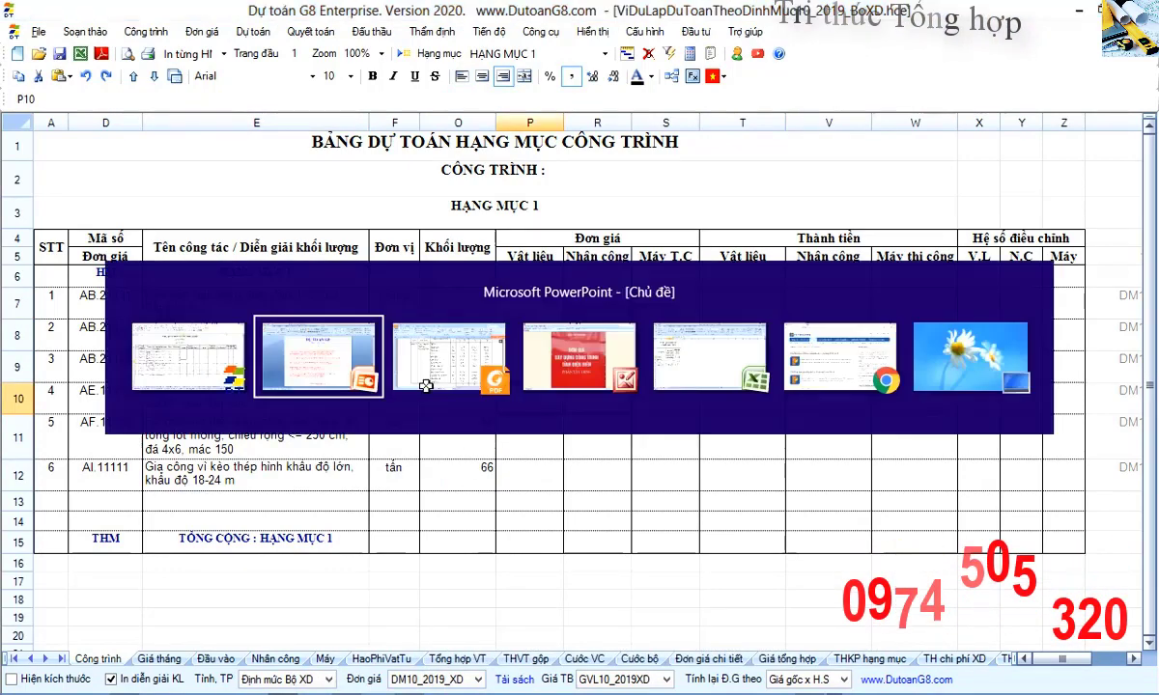
left_click(427, 383)
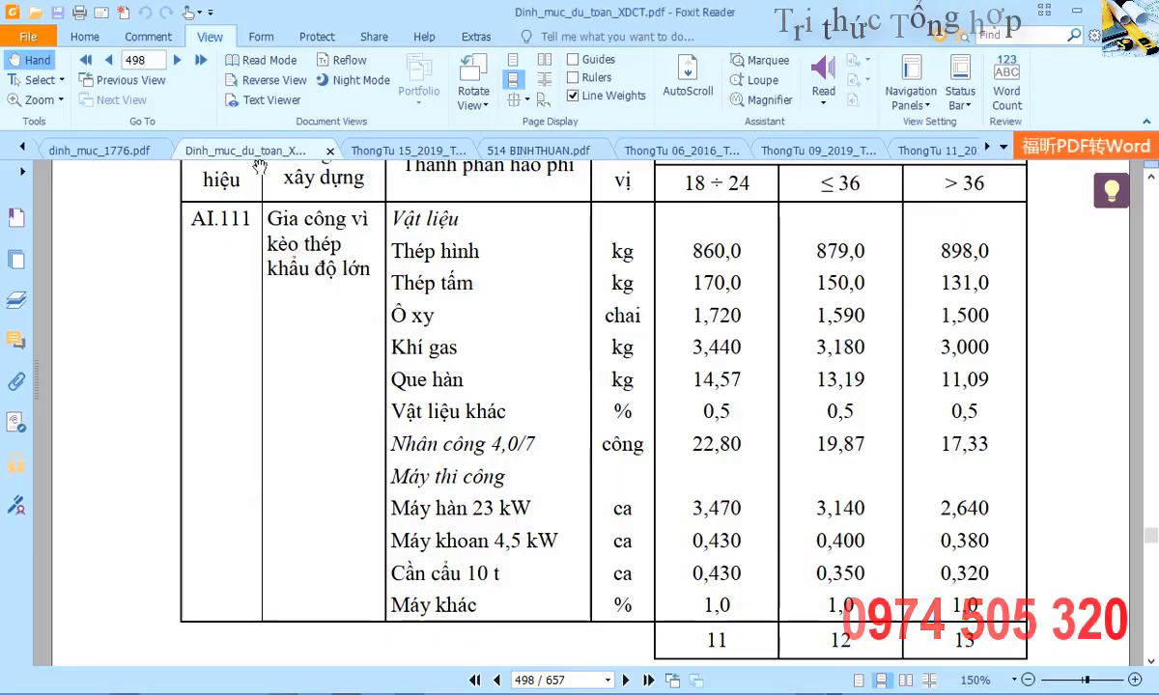
scroll(259, 169, "up", 3)
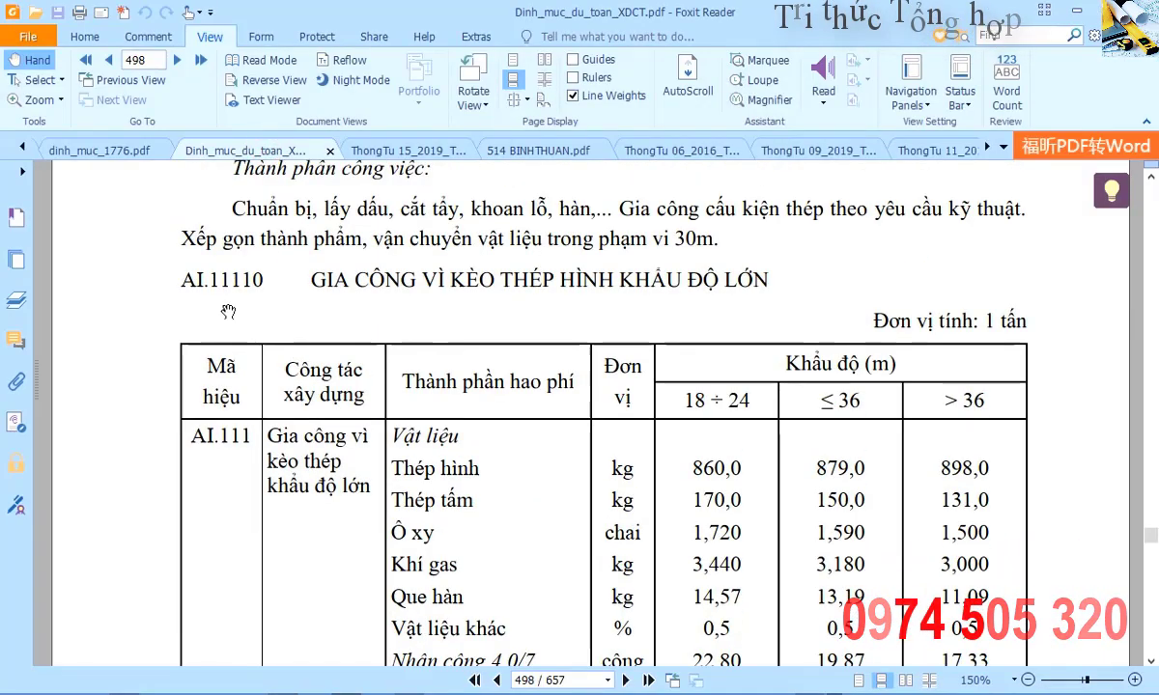
scroll(247, 288, "down", 2)
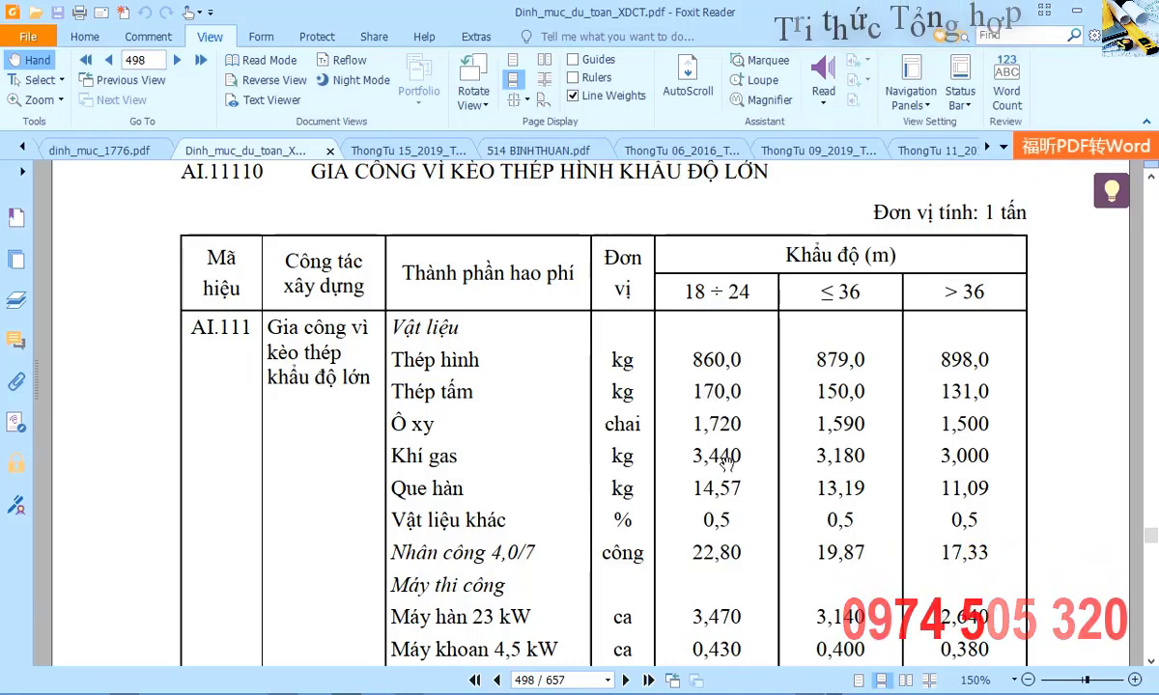
scroll(724, 461, "down", 2)
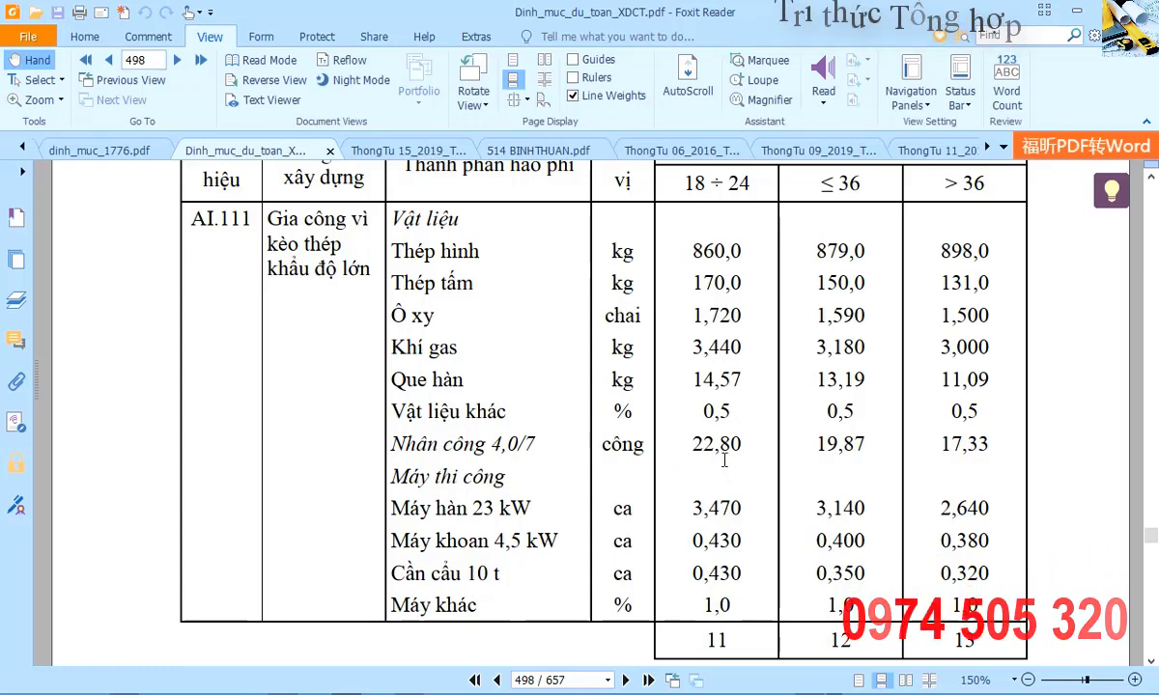
Switch back to Dự toán G8 and examine the Vật liệu, Nhân công and Máy T.C unit price columns for the six work items.
key("alt+Tab")
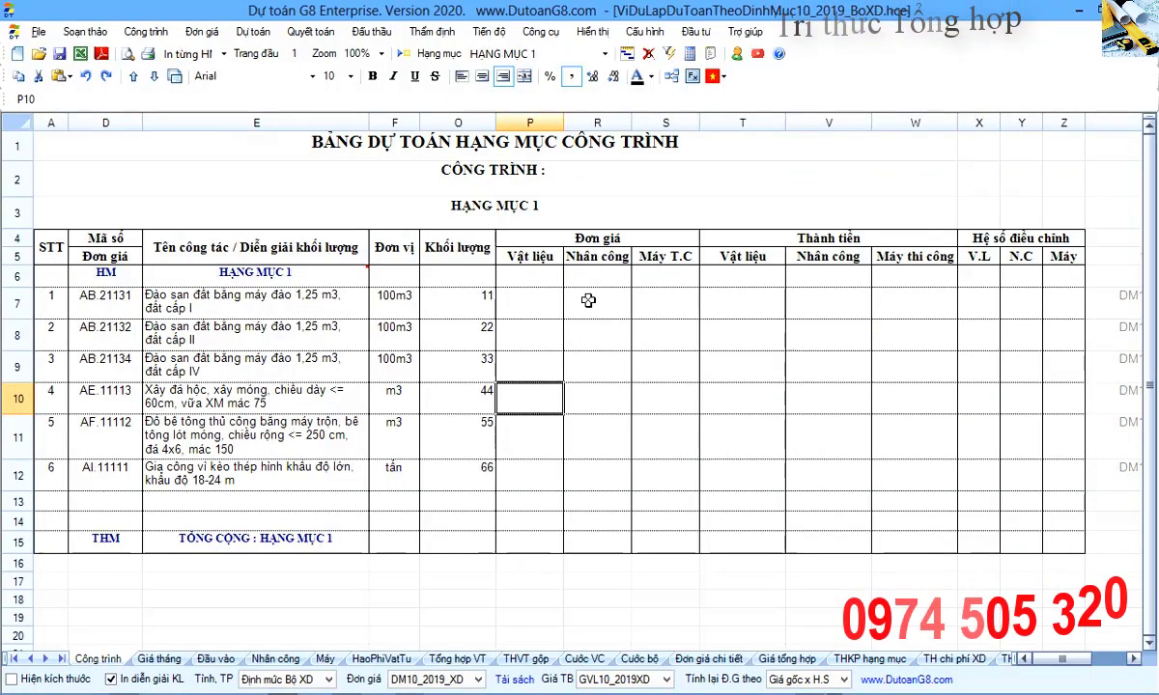
left_click(588, 302)
left_click_drag(500, 234, 669, 493)
left_click(659, 485)
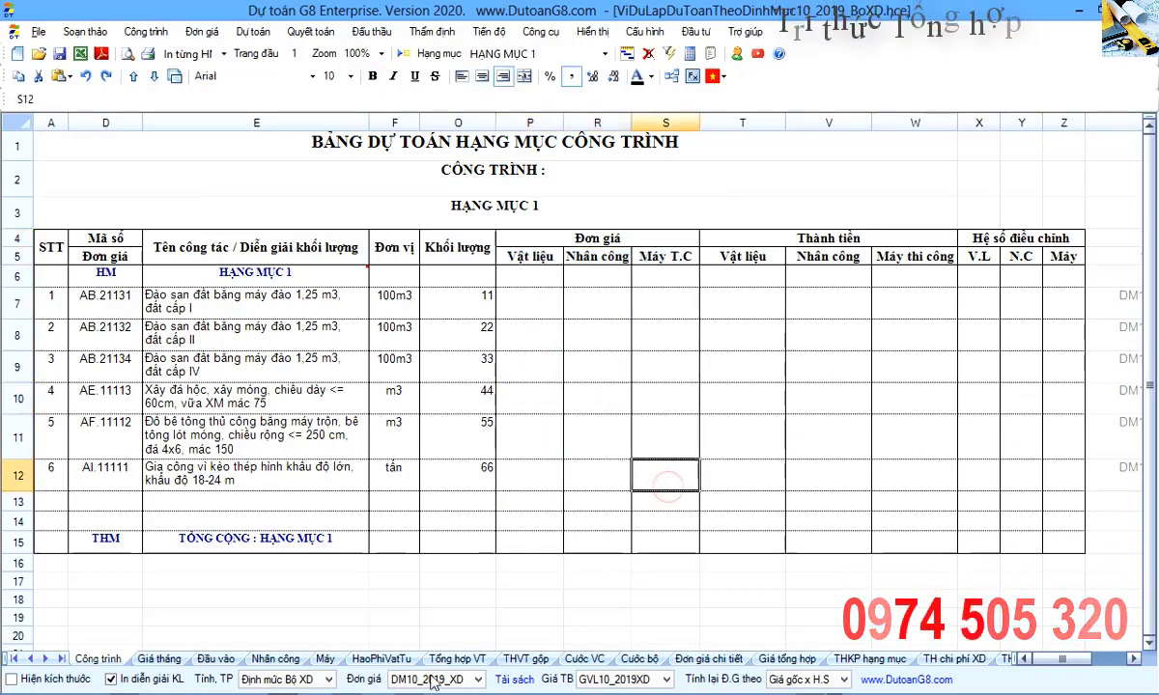
left_click_drag(526, 275, 678, 488)
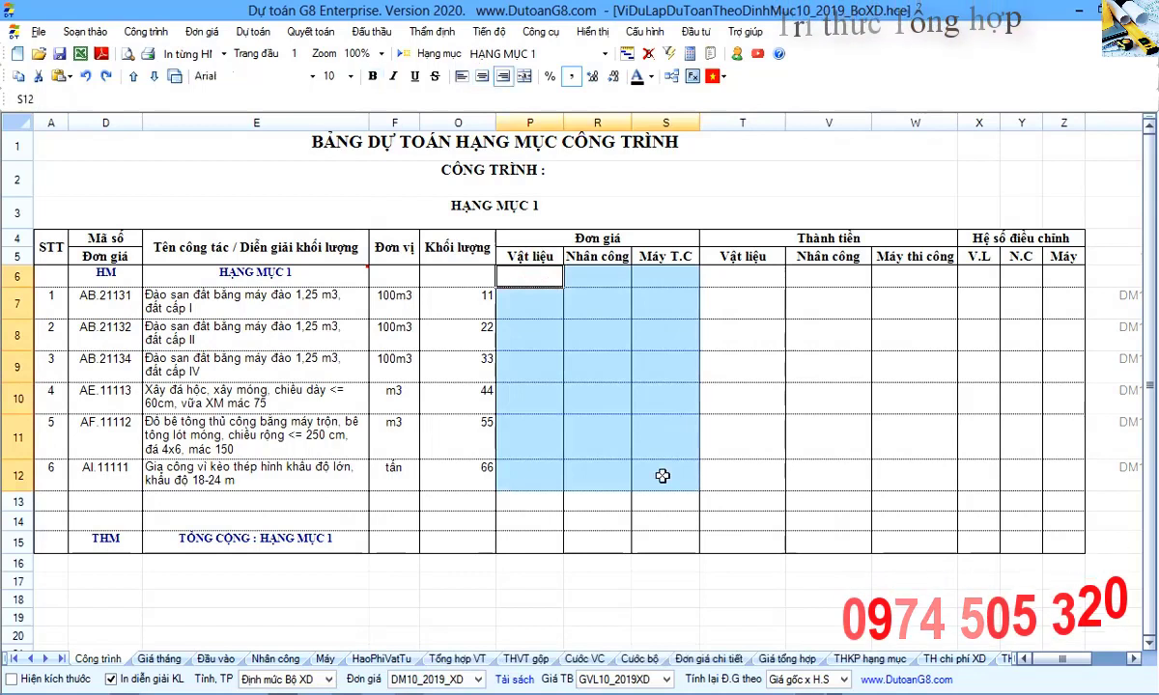
left_click(662, 475)
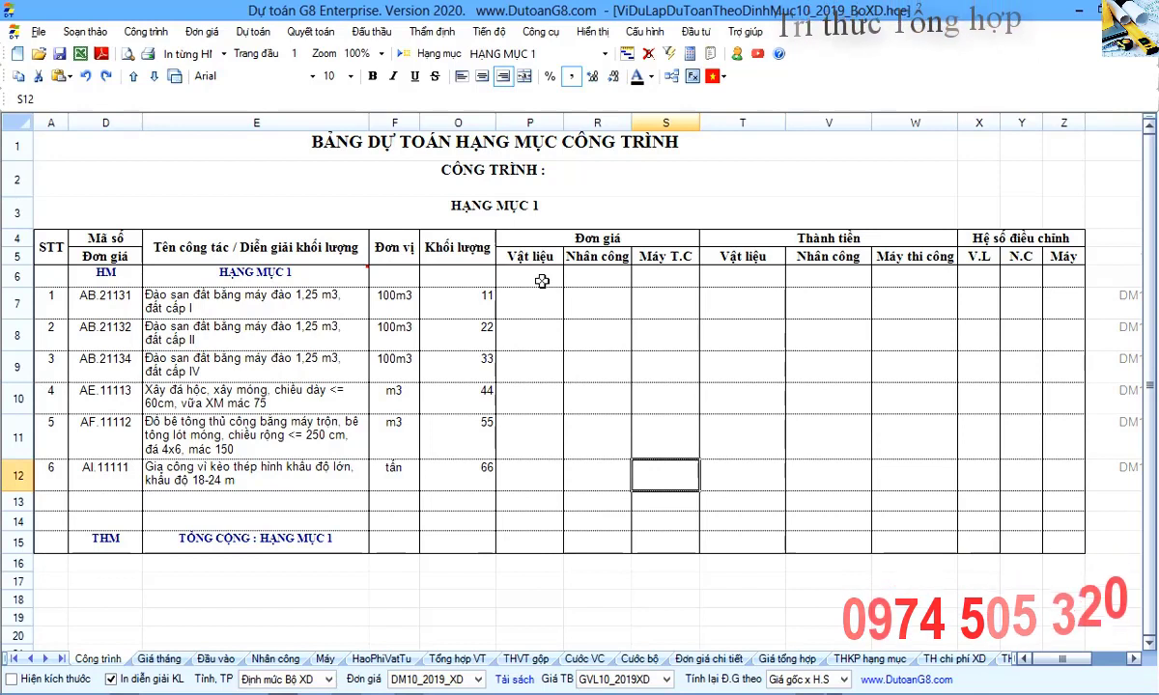
left_click_drag(542, 281, 677, 498)
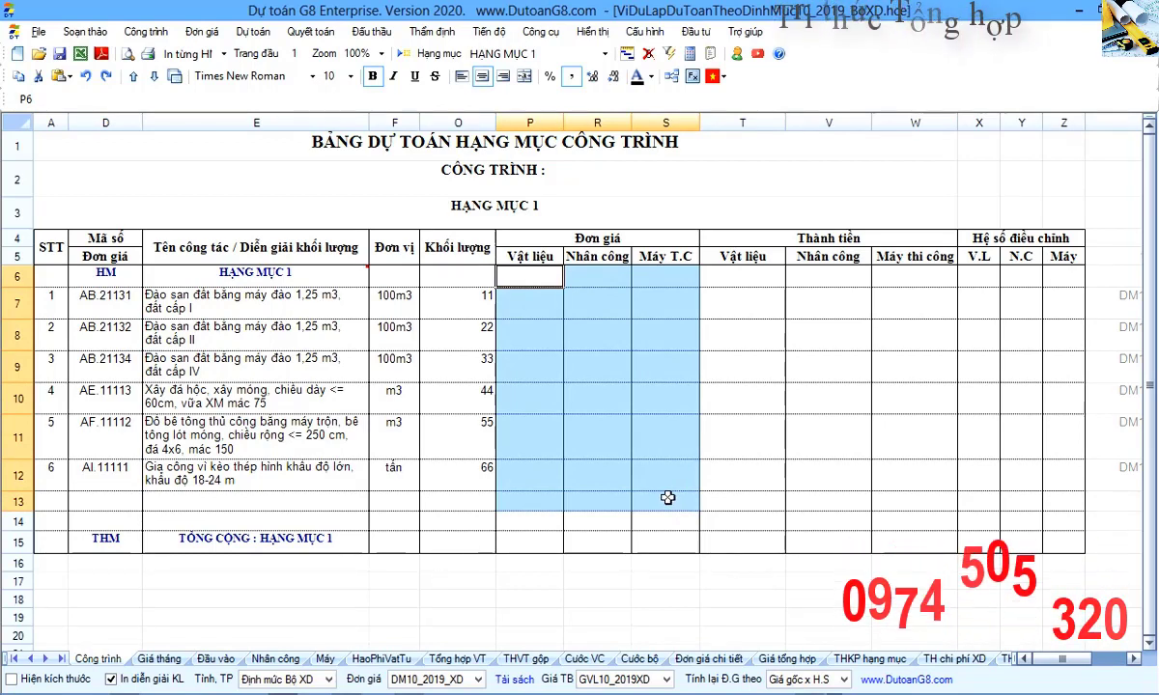
left_click(668, 497)
left_click_drag(552, 504, 587, 501)
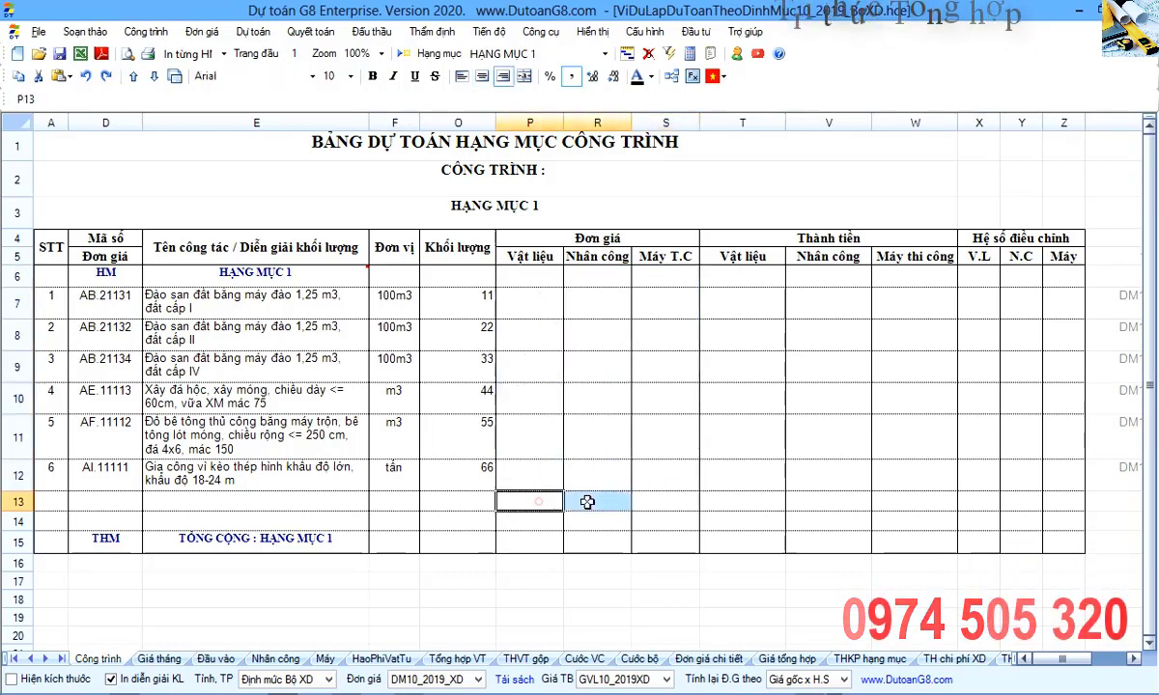
left_click(667, 504)
left_click(548, 500)
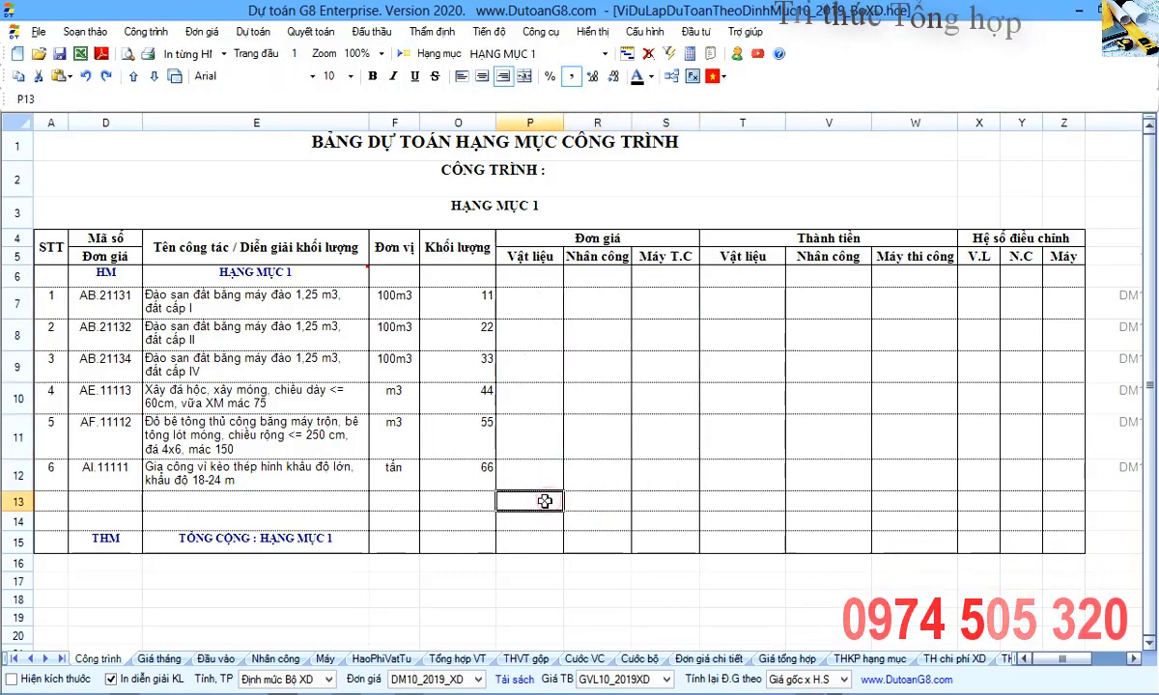
left_click_drag(546, 500, 658, 501)
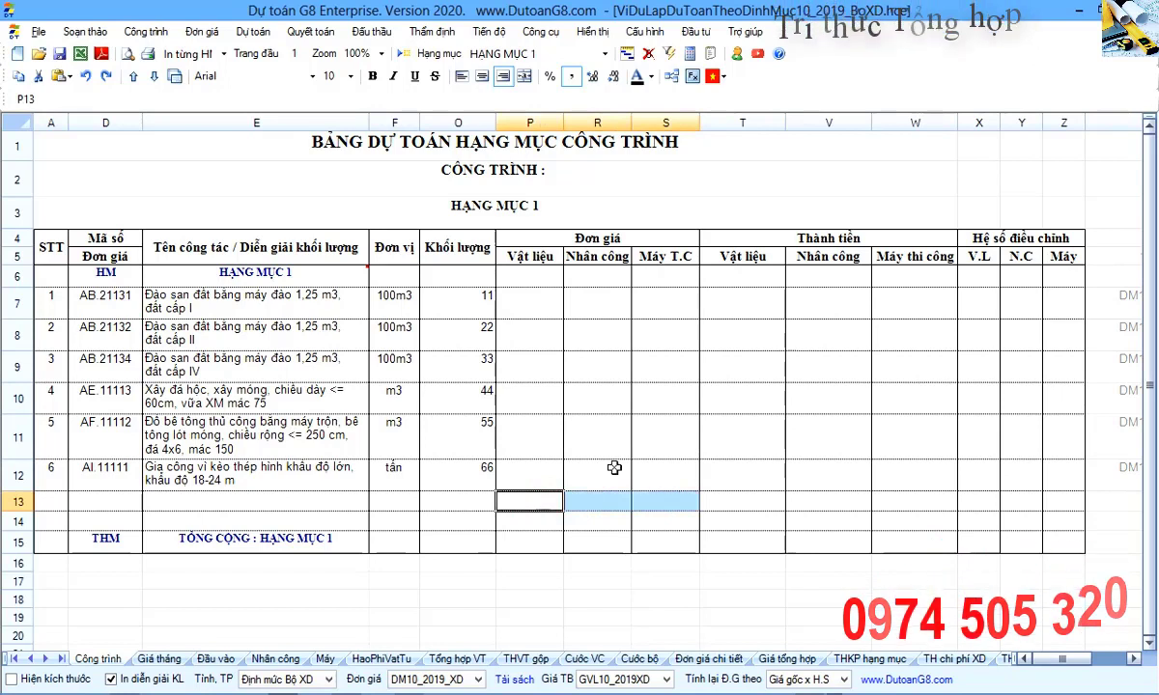
left_click_drag(538, 284, 659, 492)
left_click(658, 492)
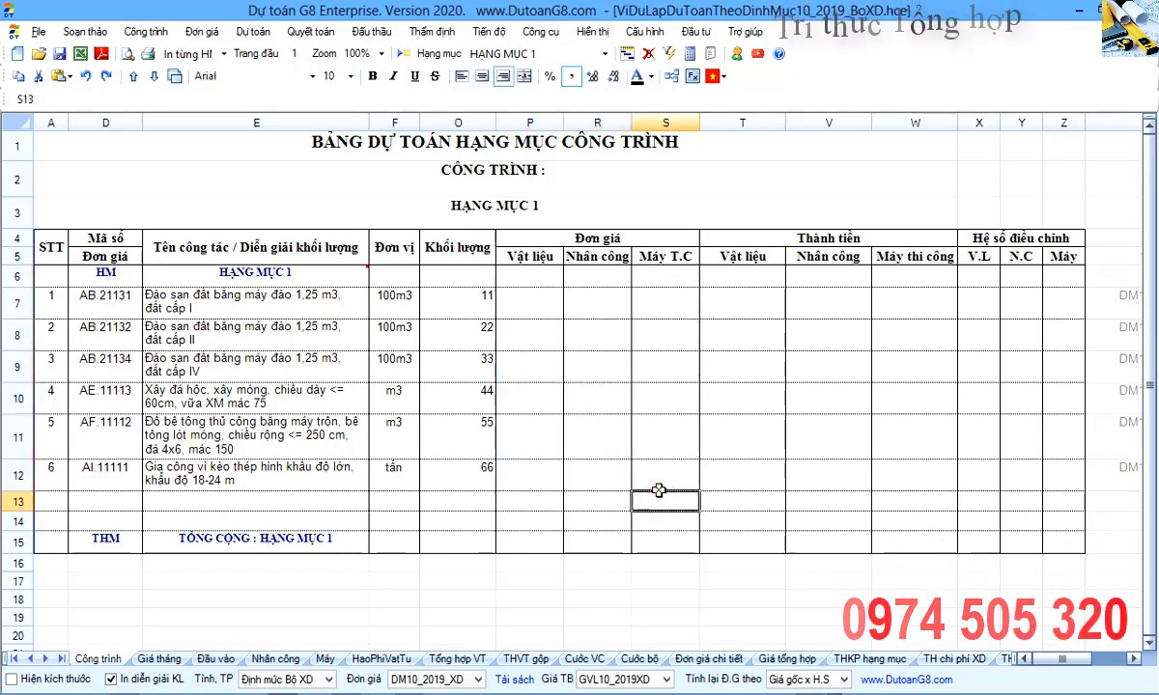
left_click_drag(531, 274, 666, 493)
left_click(667, 476)
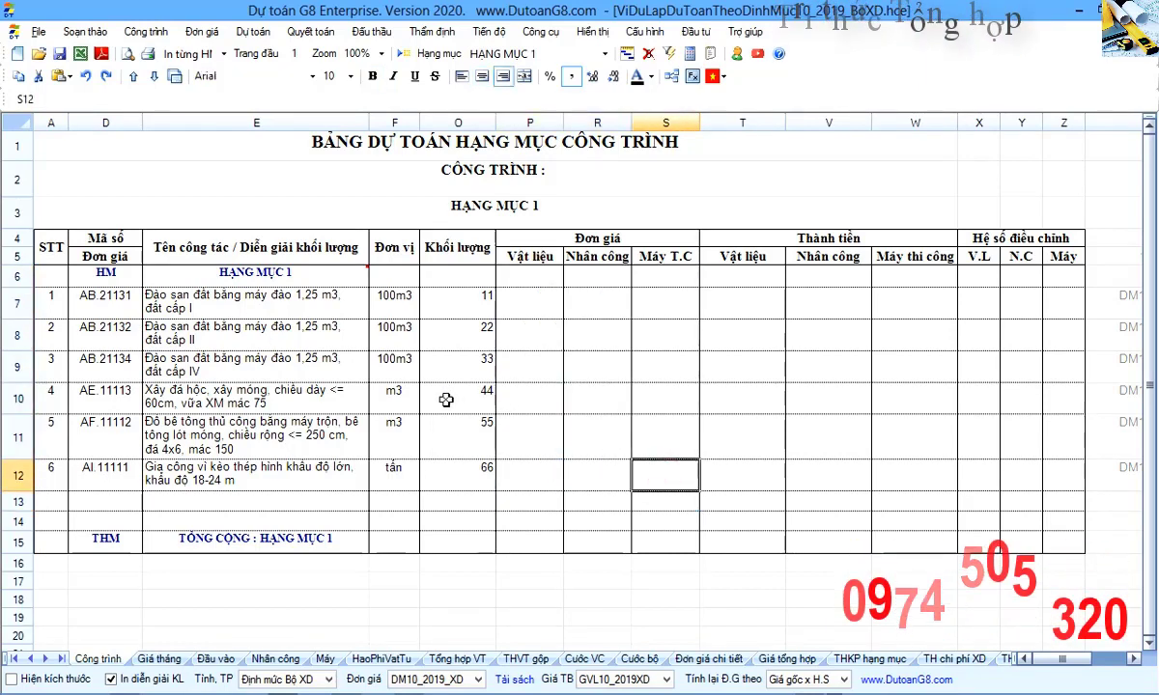
Open the Giá tháng sheet and review the Giá gốc and Giá tháng columns for materials, labour and machines.
left_click(106, 297)
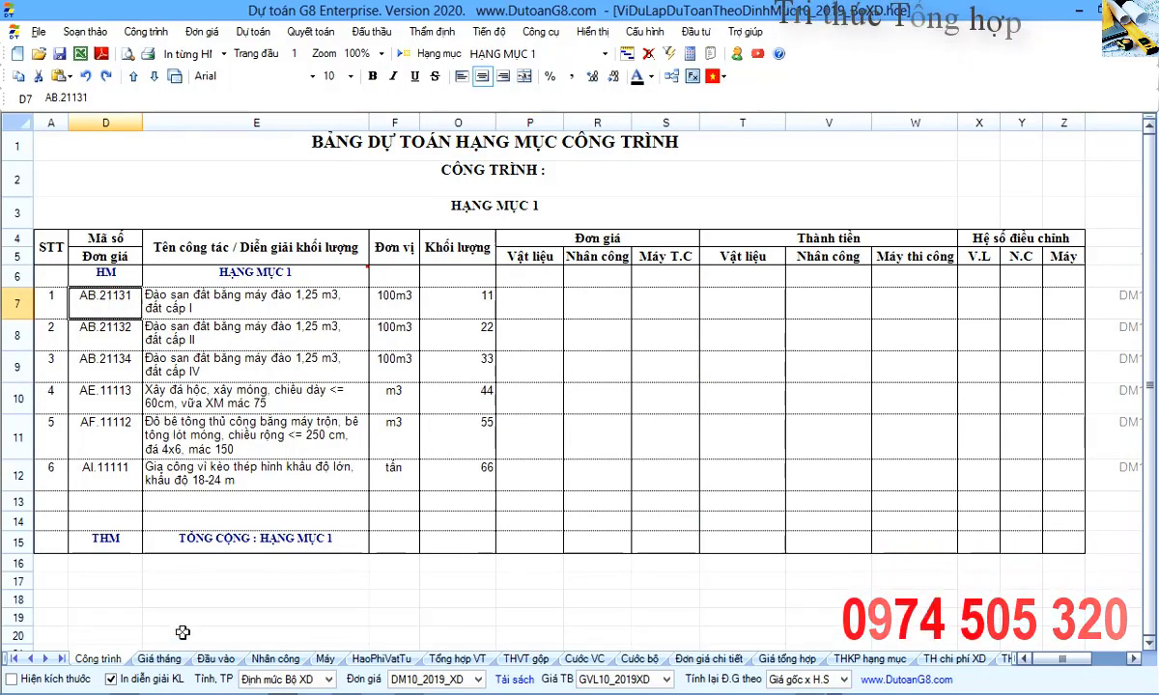
left_click(159, 658)
left_click(294, 410)
scroll(615, 360, "down", 1)
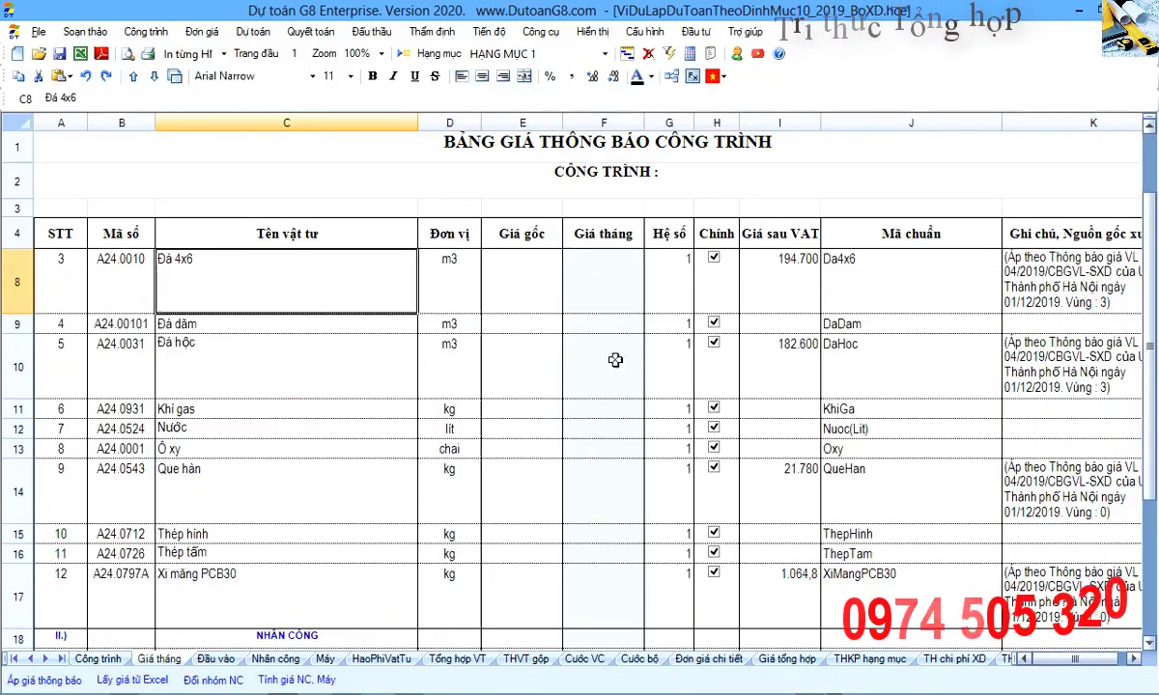
left_click_drag(526, 233, 605, 560)
scroll(605, 560, "down", 3)
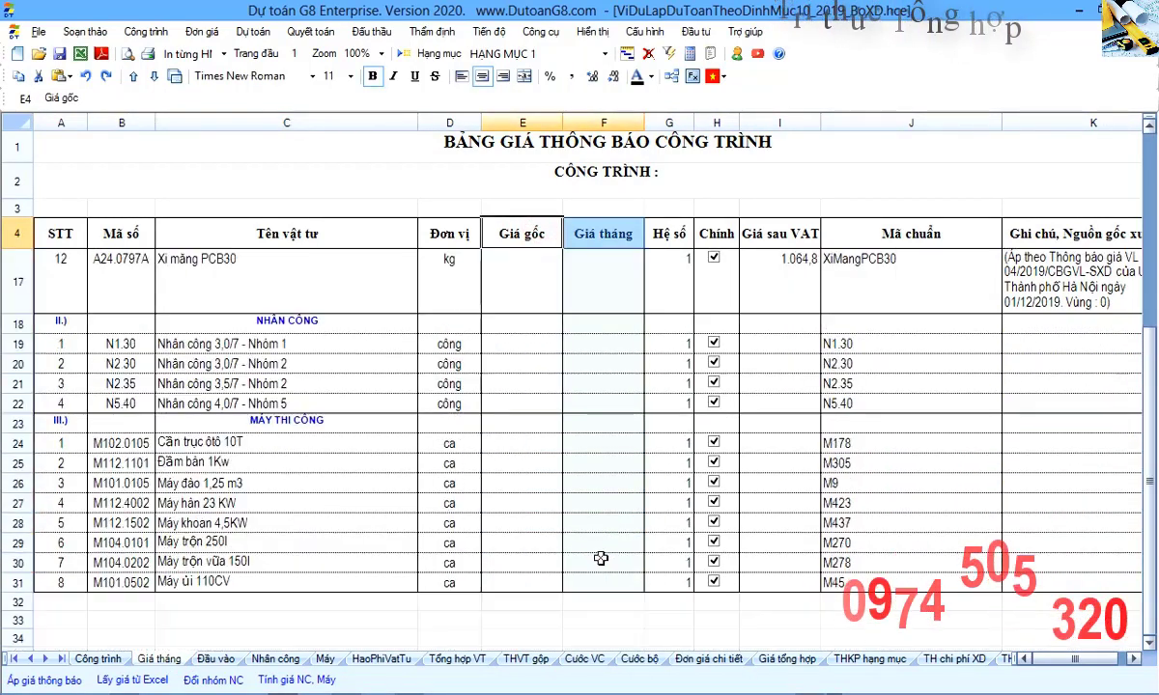
Open the Đầu vào sheet and set the wage calculation basis (Tính lương theo) to Thông tư 05/2016/TT.
left_click_drag(520, 341, 600, 572)
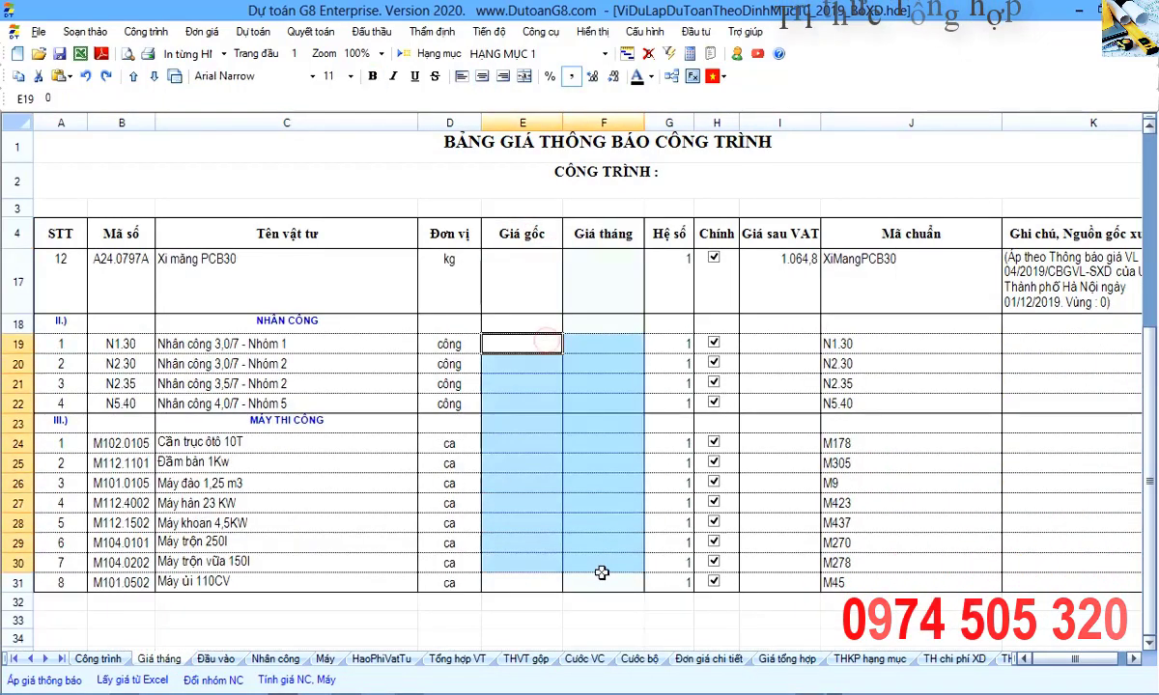
left_click(601, 475)
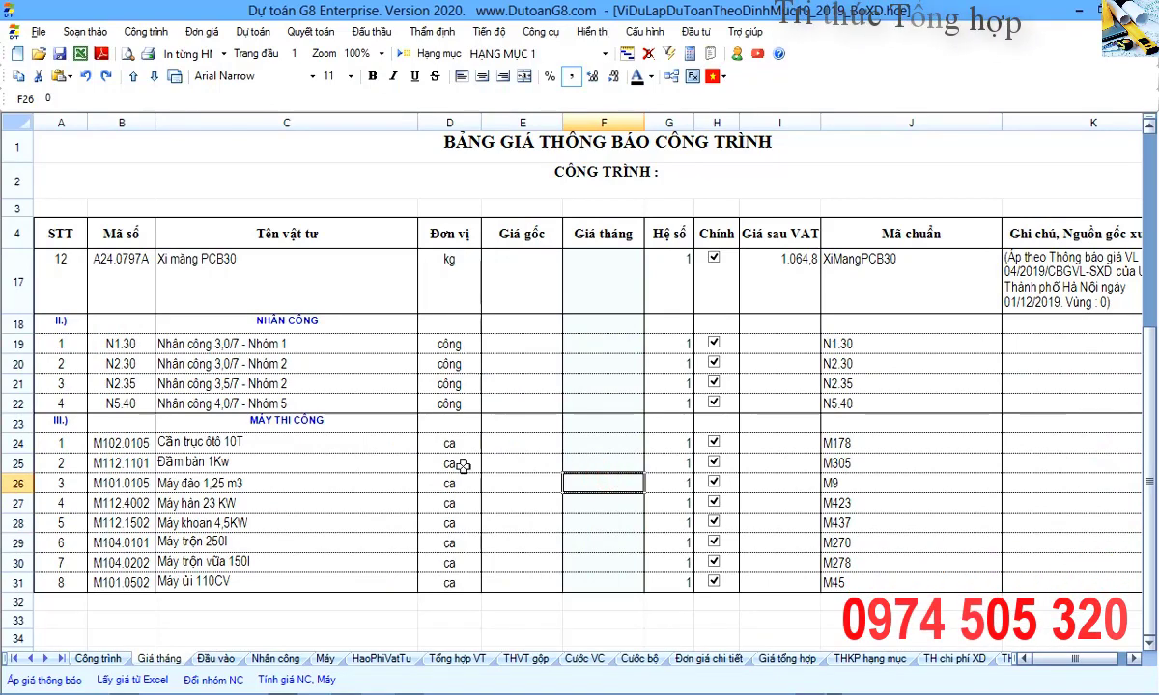
left_click(216, 659)
left_click(221, 458)
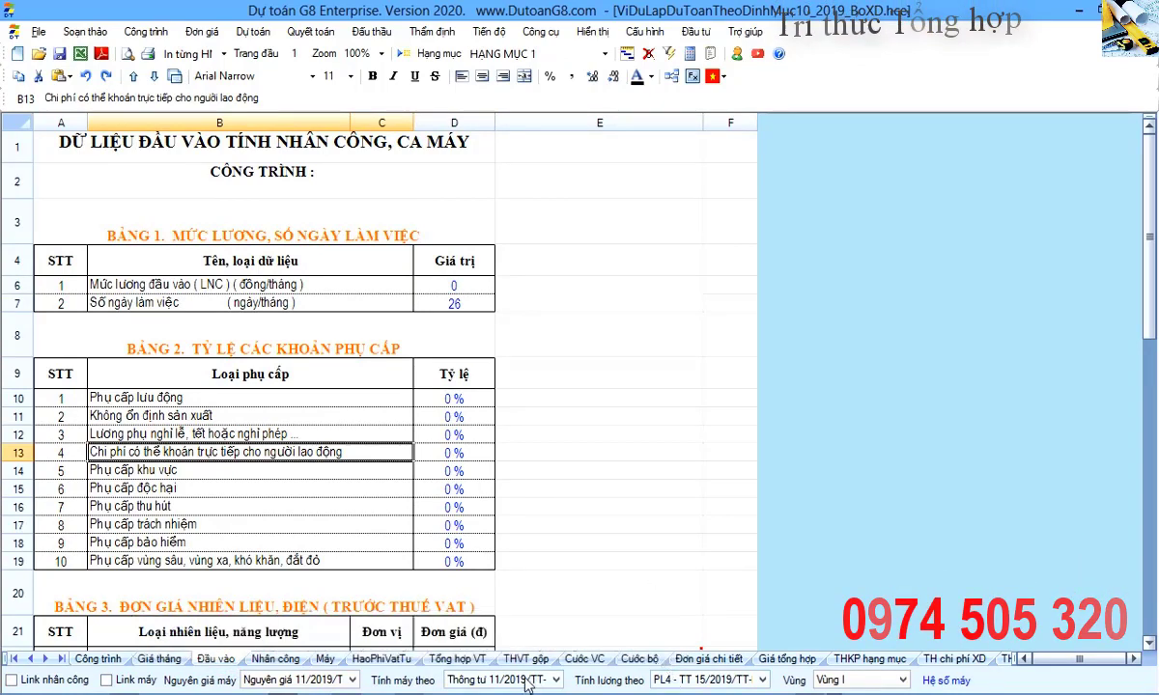
left_click(676, 679)
left_click(711, 639)
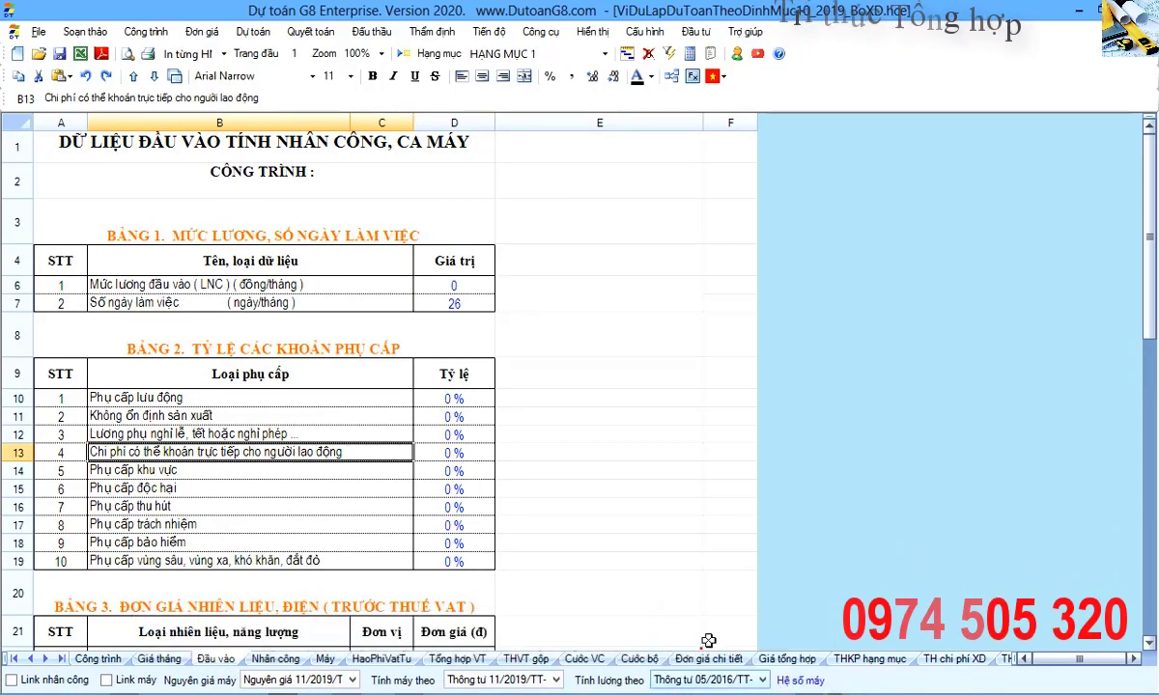
left_click(568, 485)
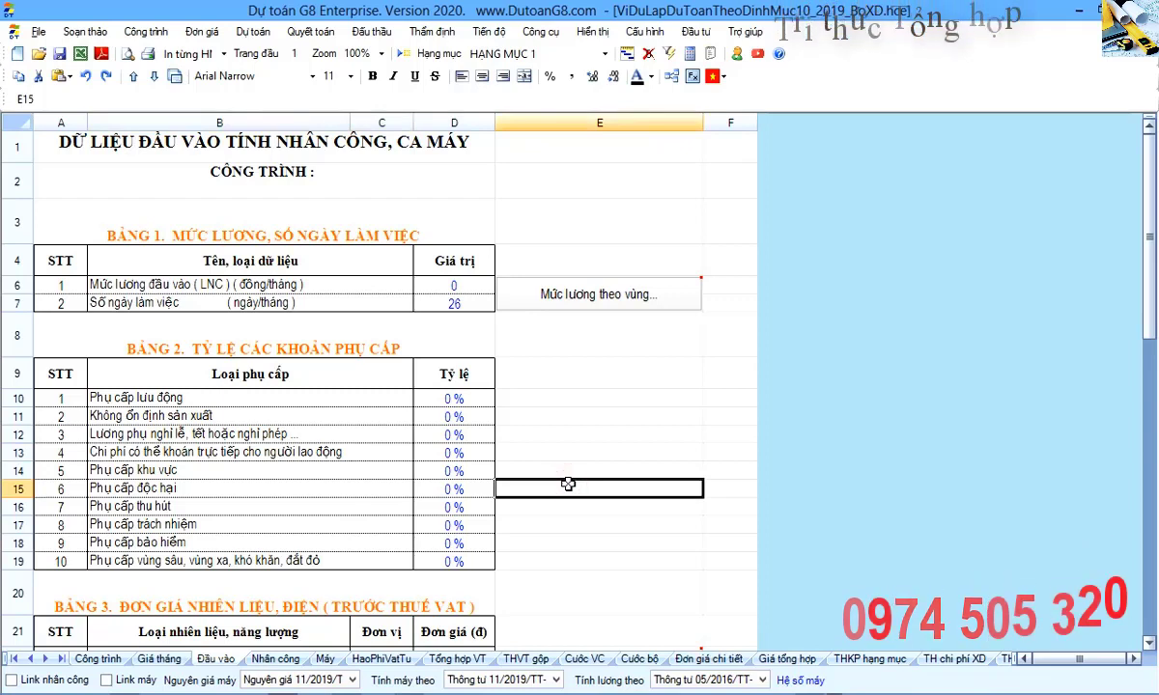
Examine the input wage and working-day rows in Bảng 1 and the ten allowance ratios in Bảng 2.
left_click(17, 285)
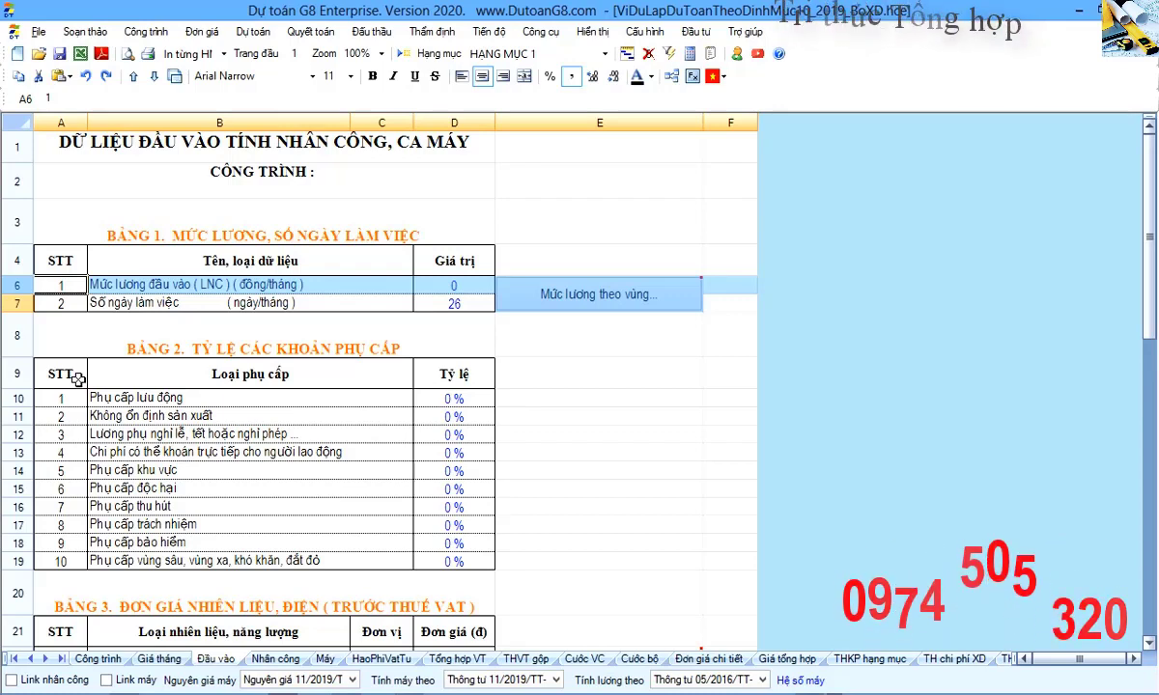
left_click(21, 305)
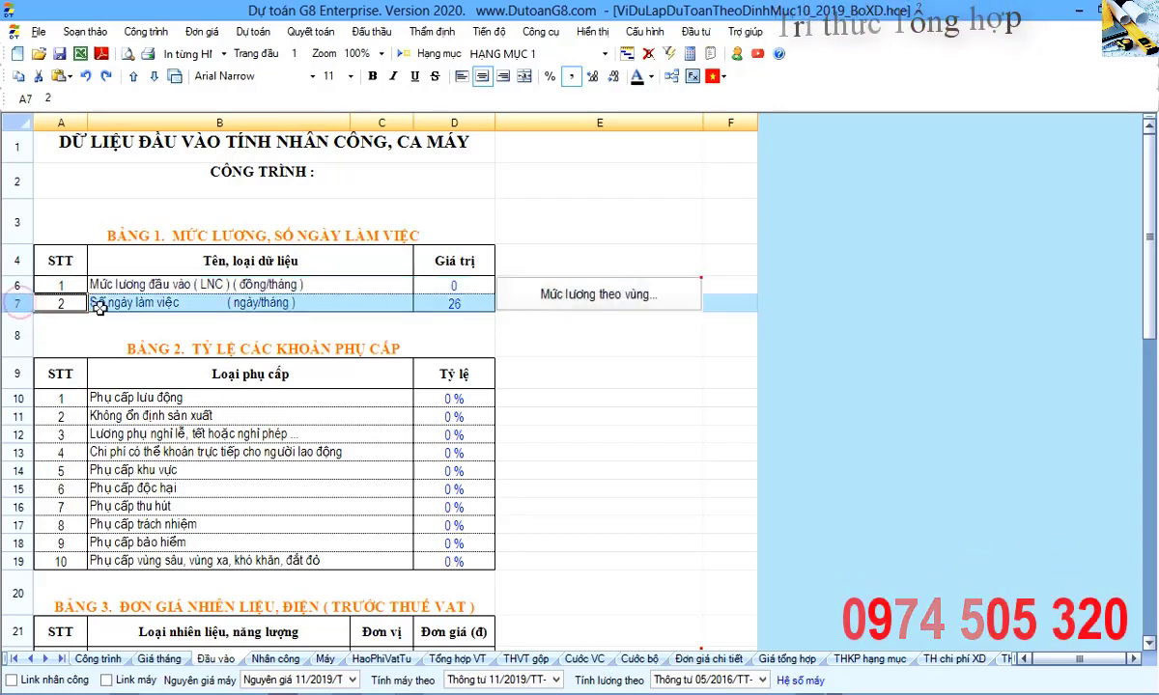
left_click(400, 307)
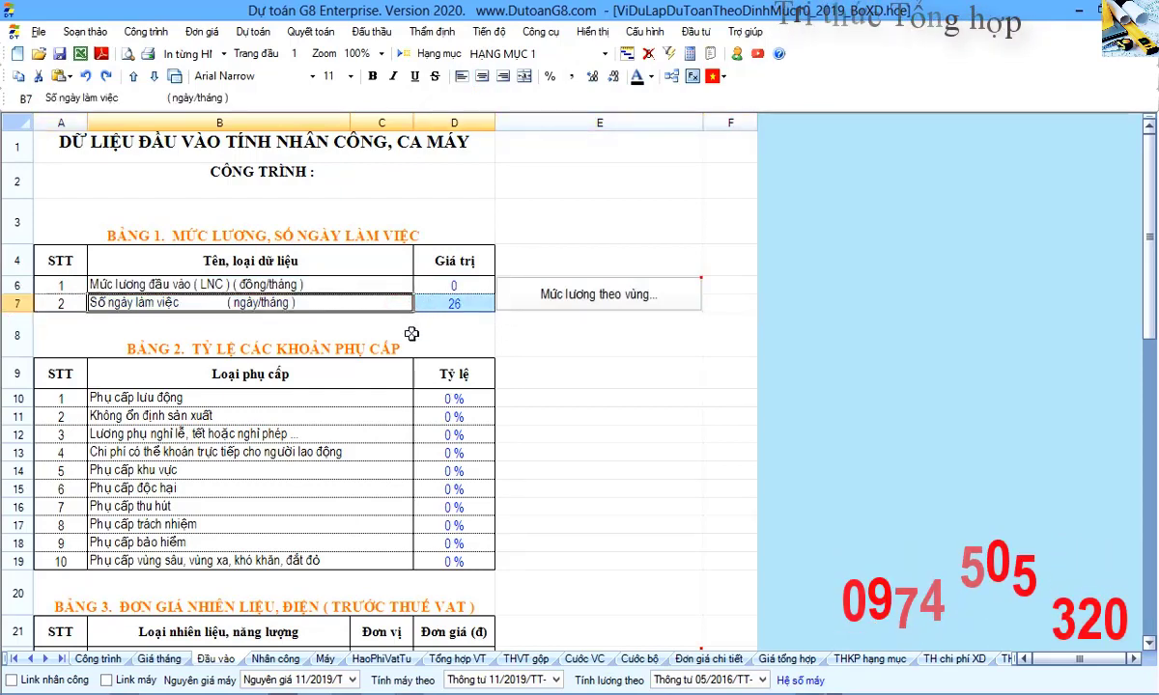
left_click_drag(52, 344, 463, 561)
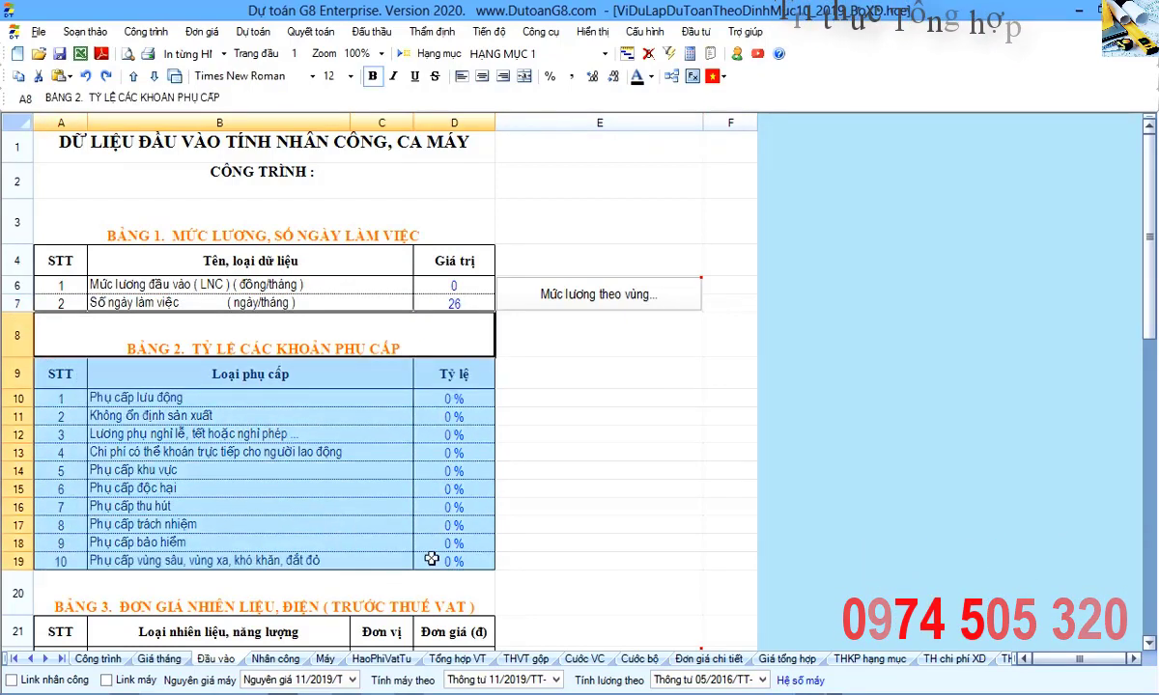
left_click(19, 560)
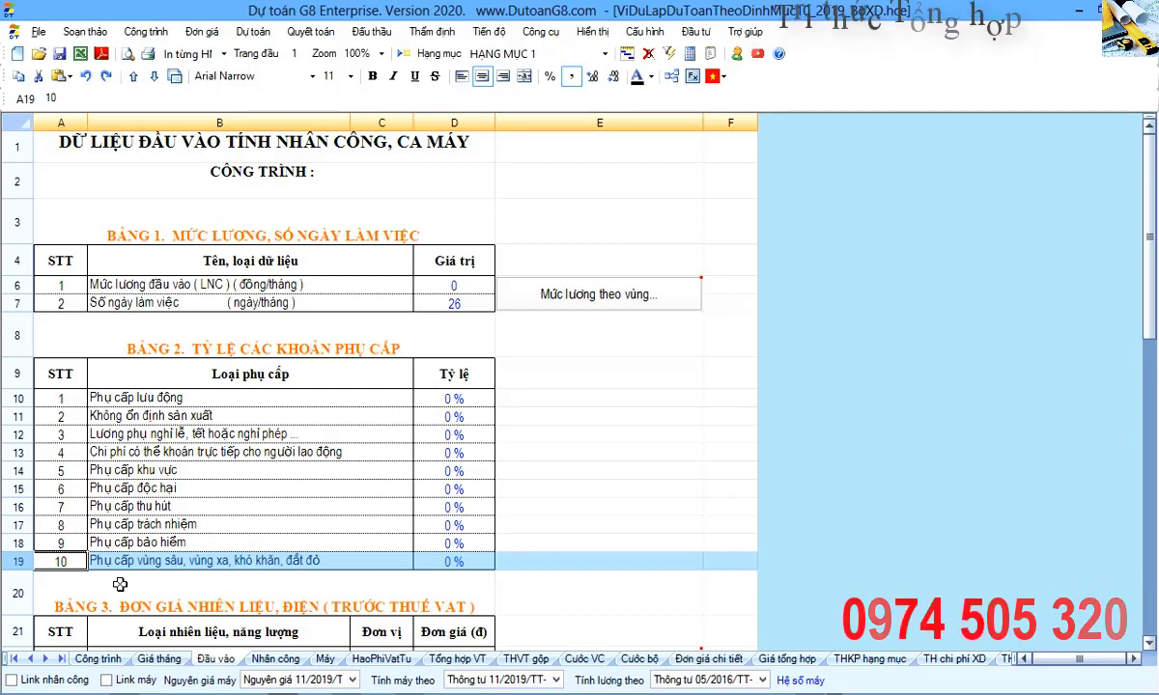
left_click(450, 561)
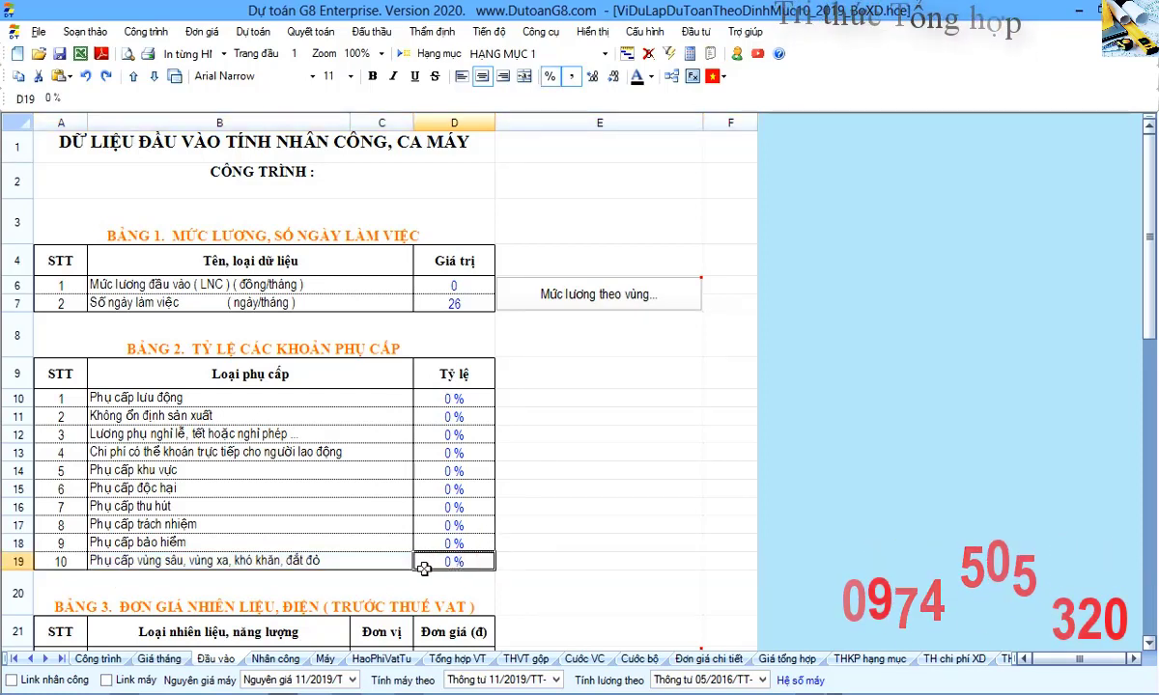
left_click_drag(17, 333, 130, 565)
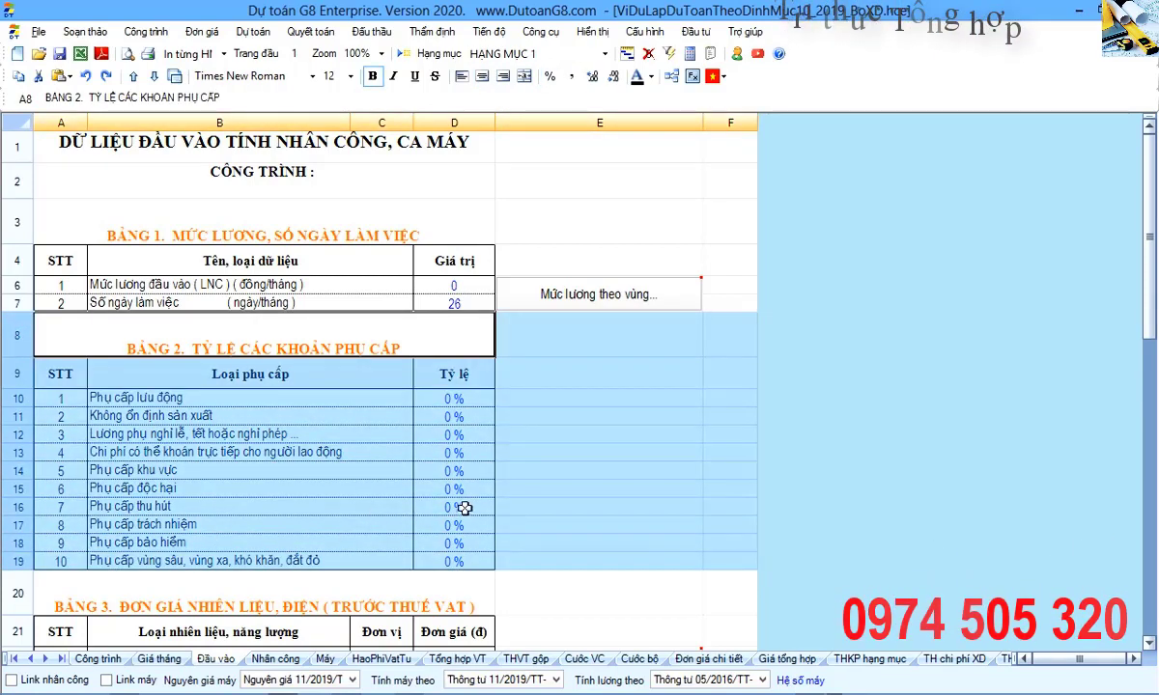
left_click(454, 560)
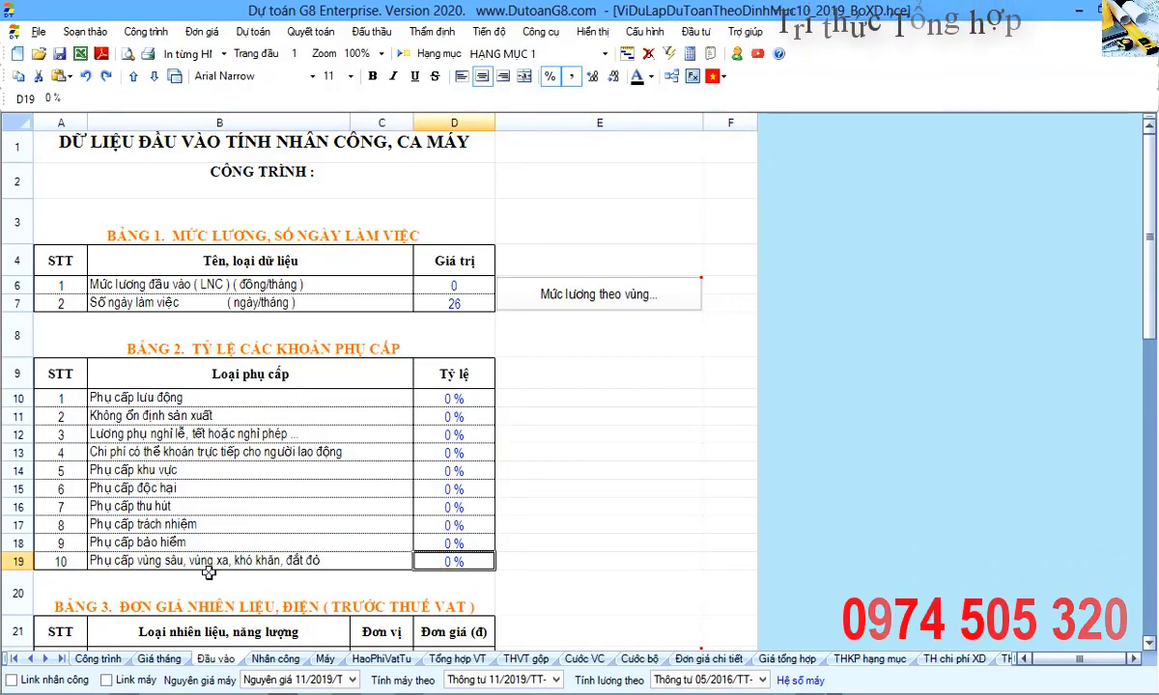
left_click(525, 560)
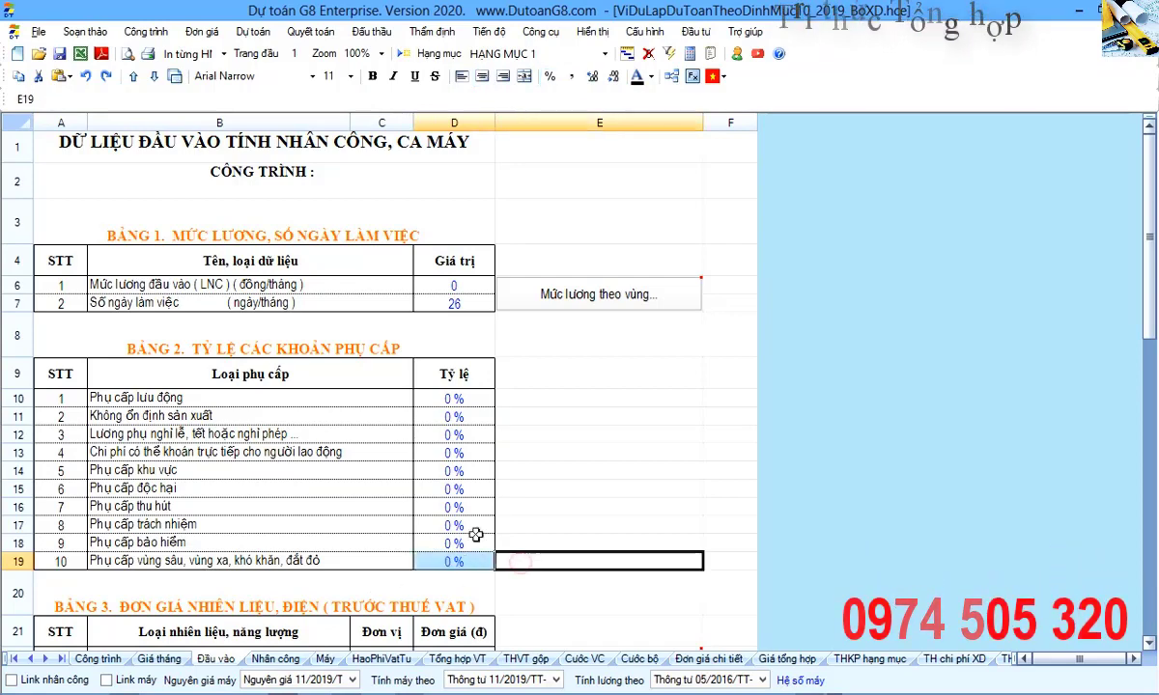
Examine the pre-VAT unit prices of Diezel, Mazut, Điện and Xăng A92 in Bảng 3.
scroll(462, 559, "down", 1)
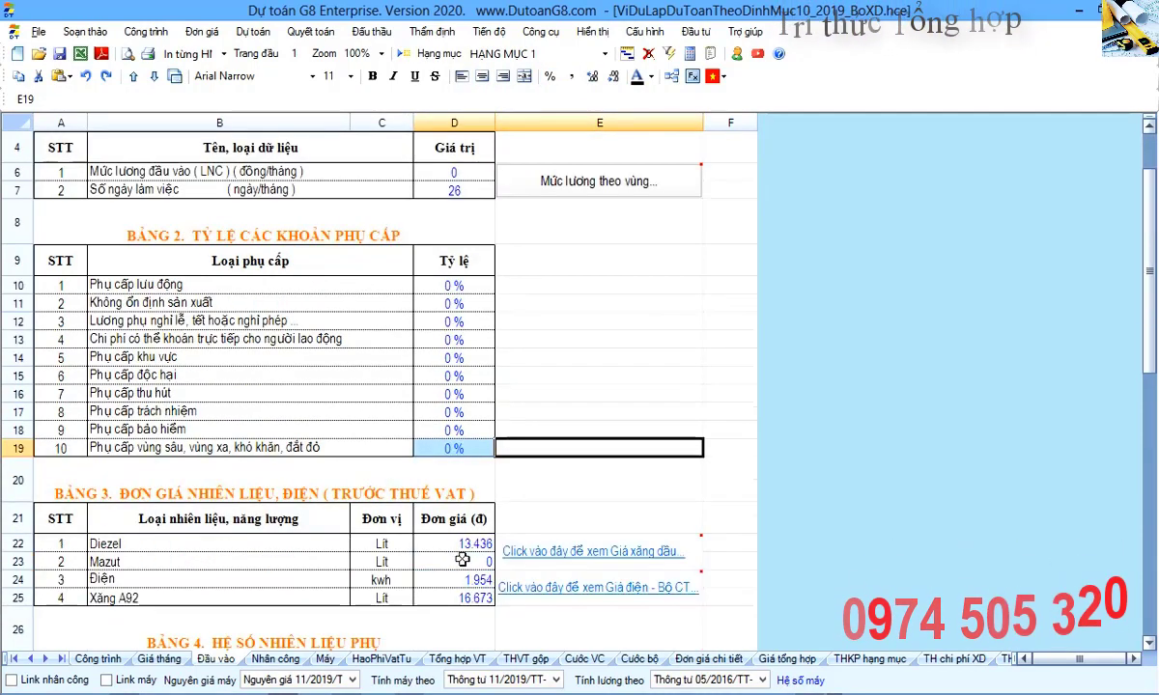
scroll(415, 494, "down", 1)
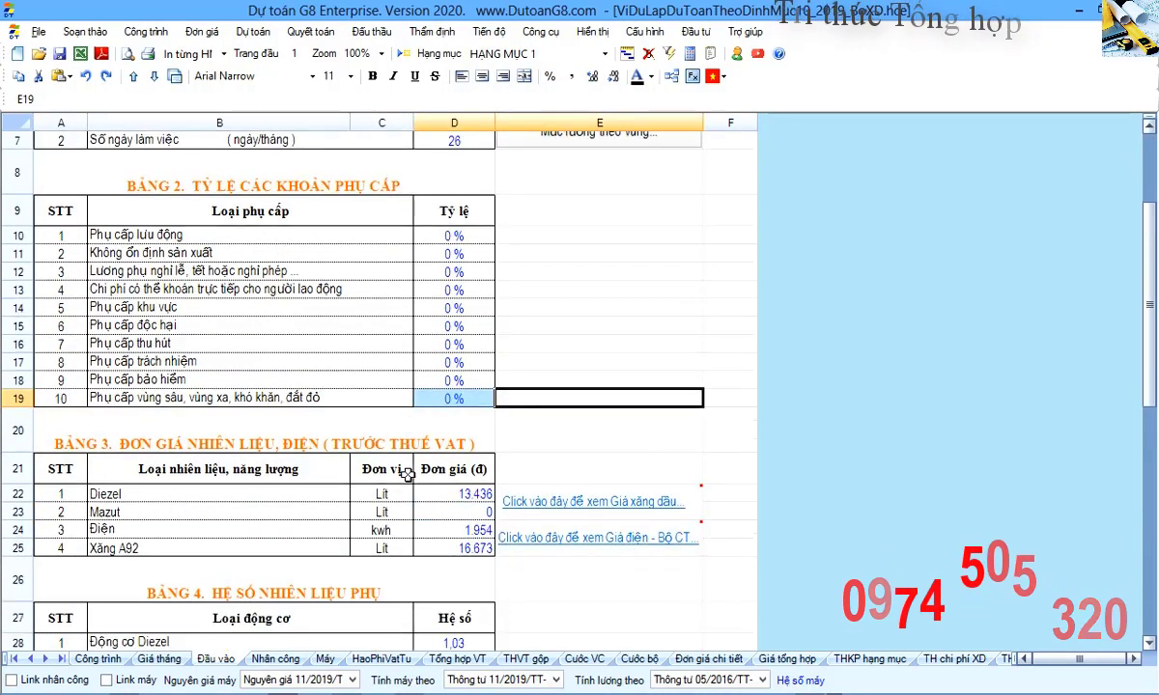
left_click(269, 512)
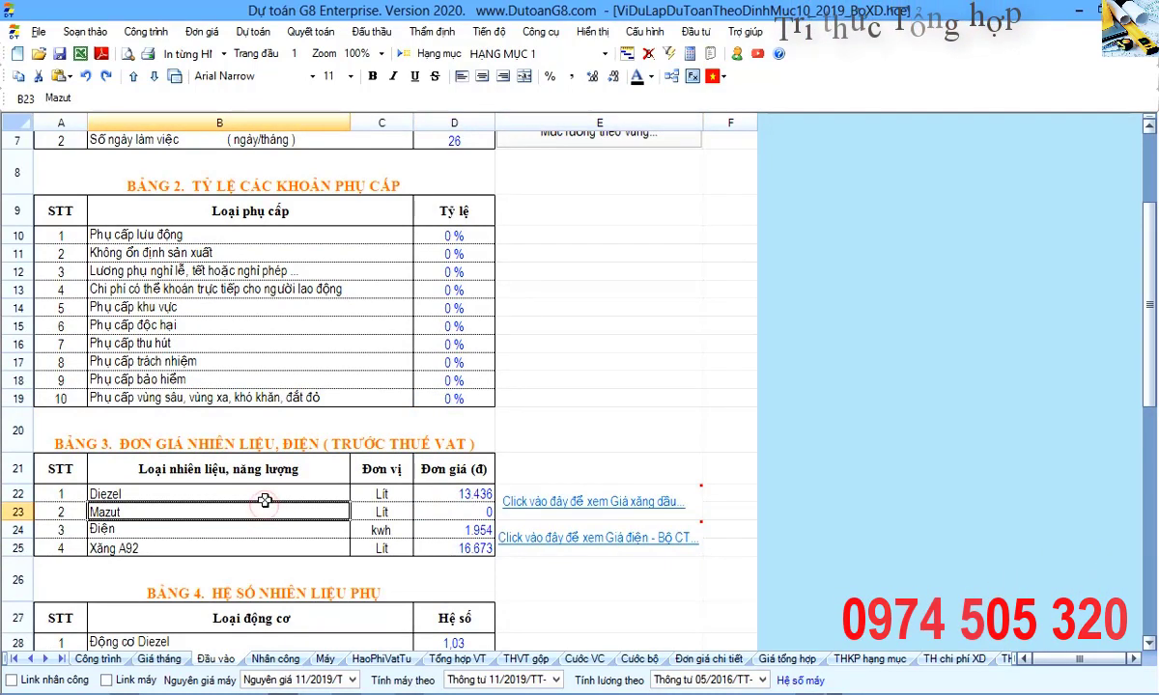
left_click_drag(239, 495, 256, 529)
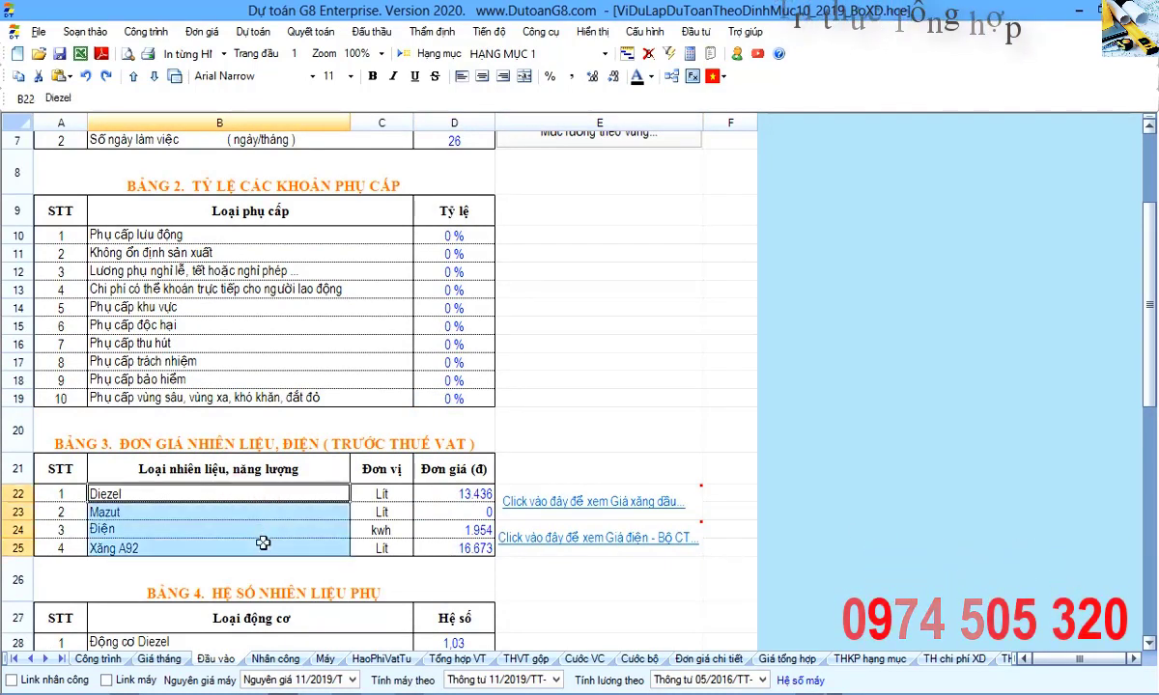
left_click(253, 527)
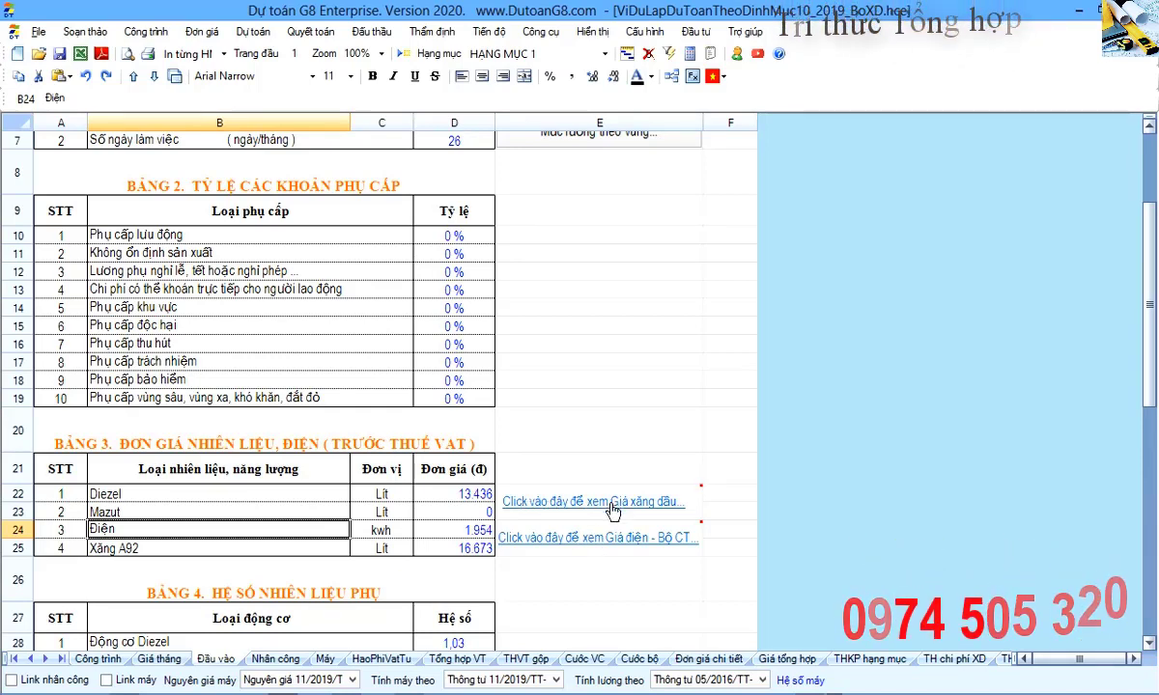
left_click_drag(469, 495, 471, 543)
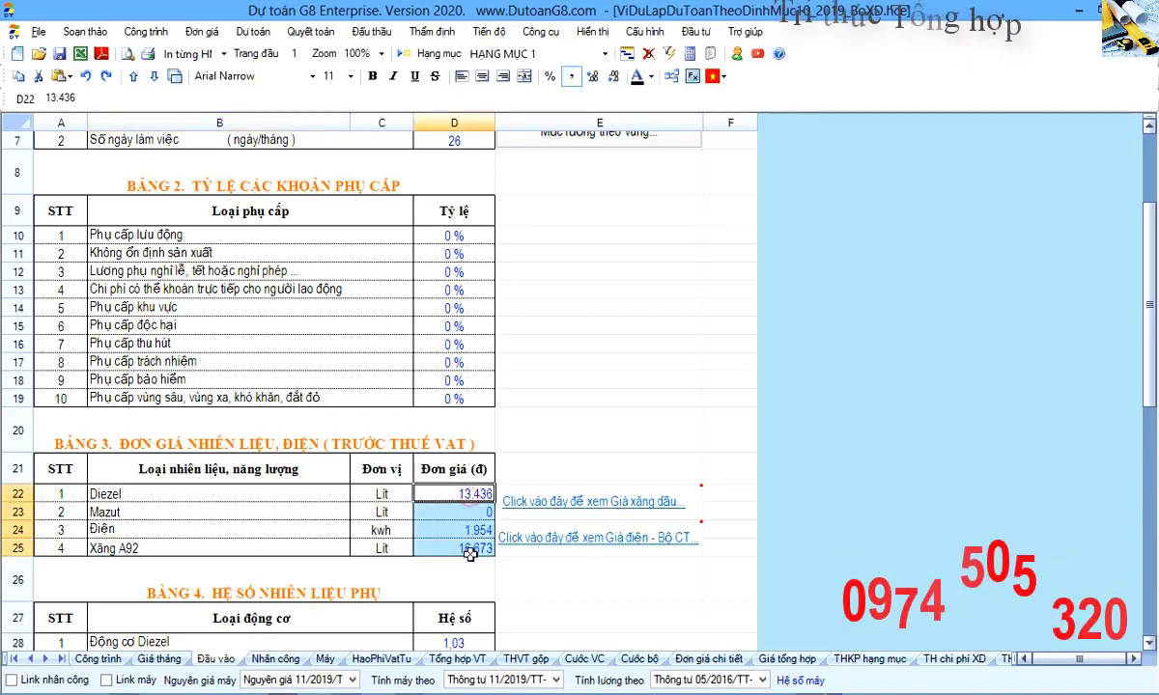
left_click(458, 511)
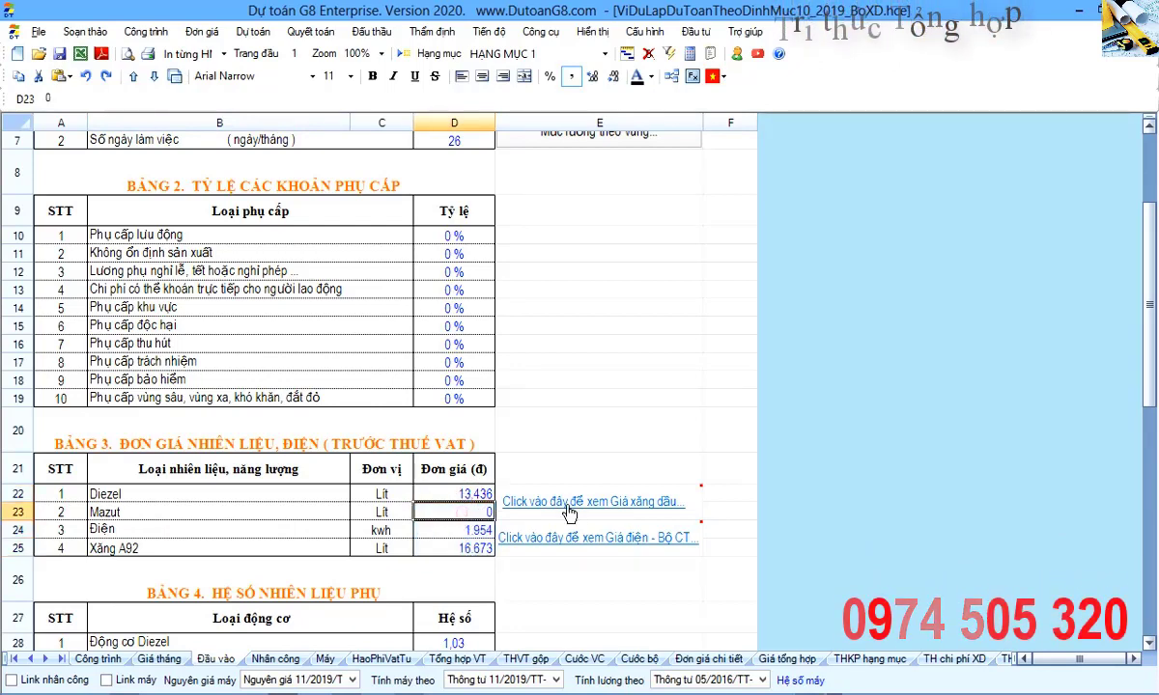
Follow the Giá xăng dầu link, review Petrolimex's fuel price announcement of 29.02.2020 in the browser, and return to Dự toán G8.
left_click(561, 507)
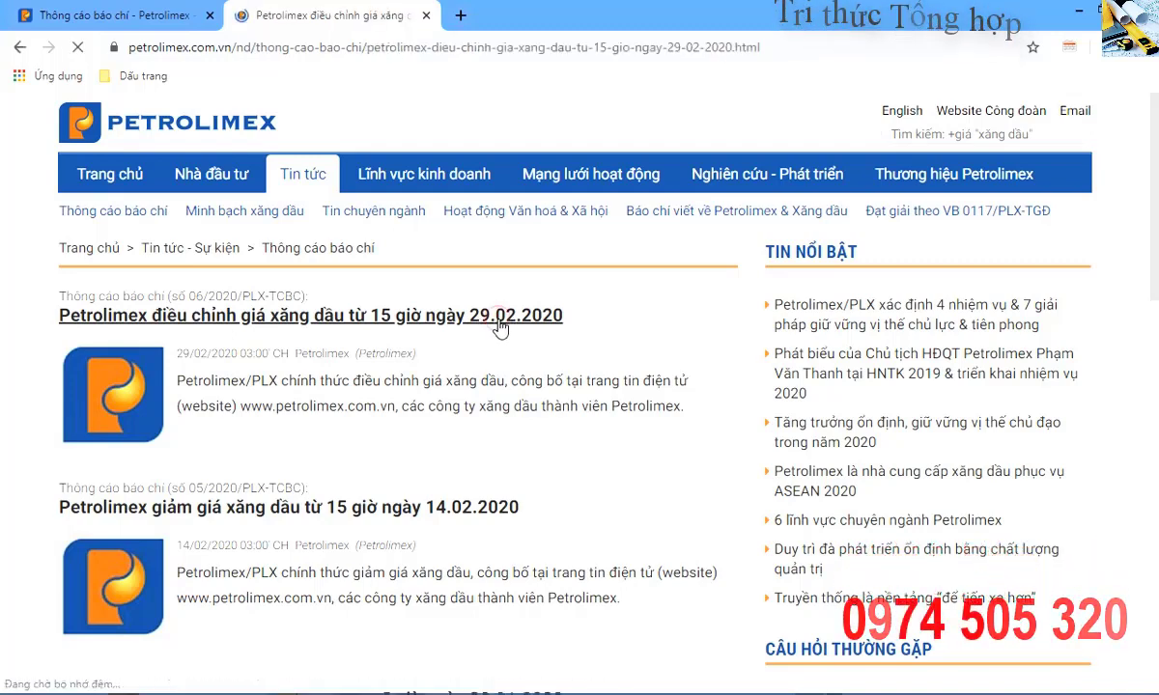
scroll(468, 309, "down", 2)
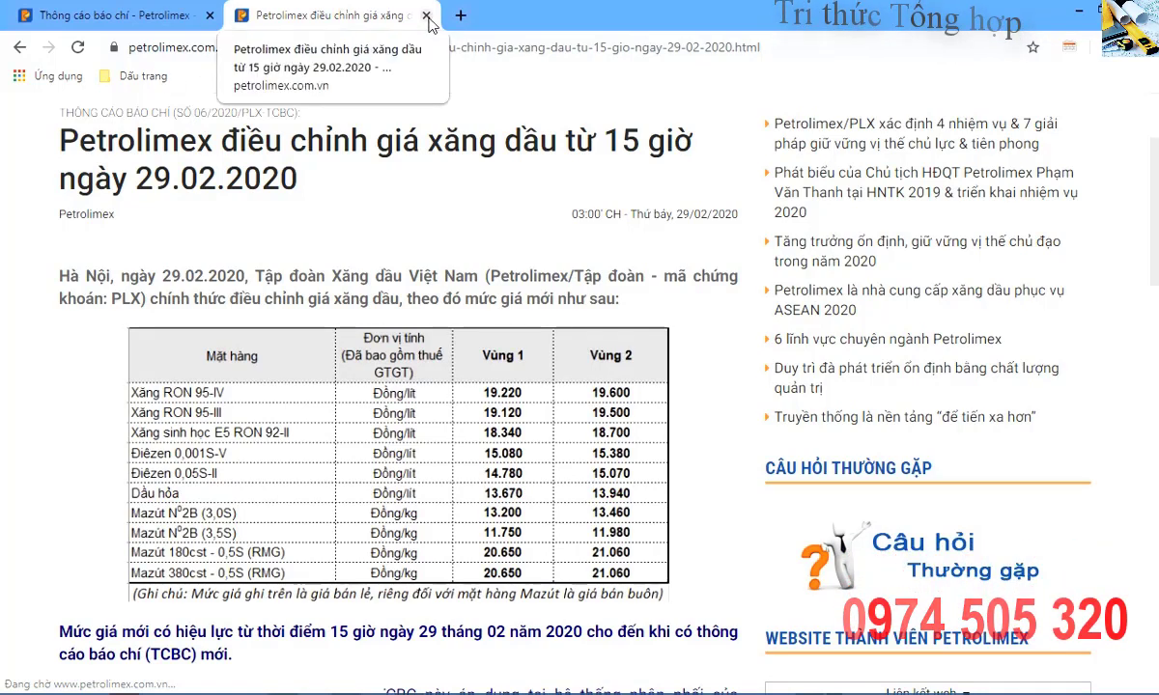
left_click(209, 16)
key("alt+Tab")
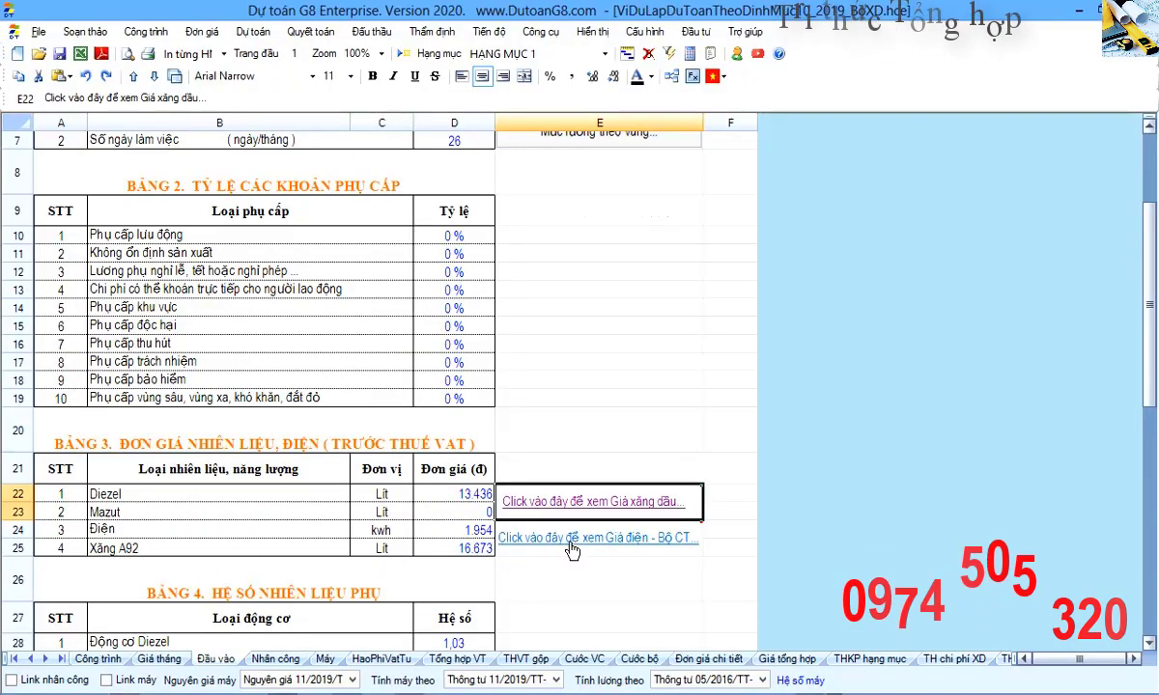
Follow the Giá điện link to EVN's page in the browser and open the PDF of Quyết định số 648/QĐ-BCT.
left_click(571, 543)
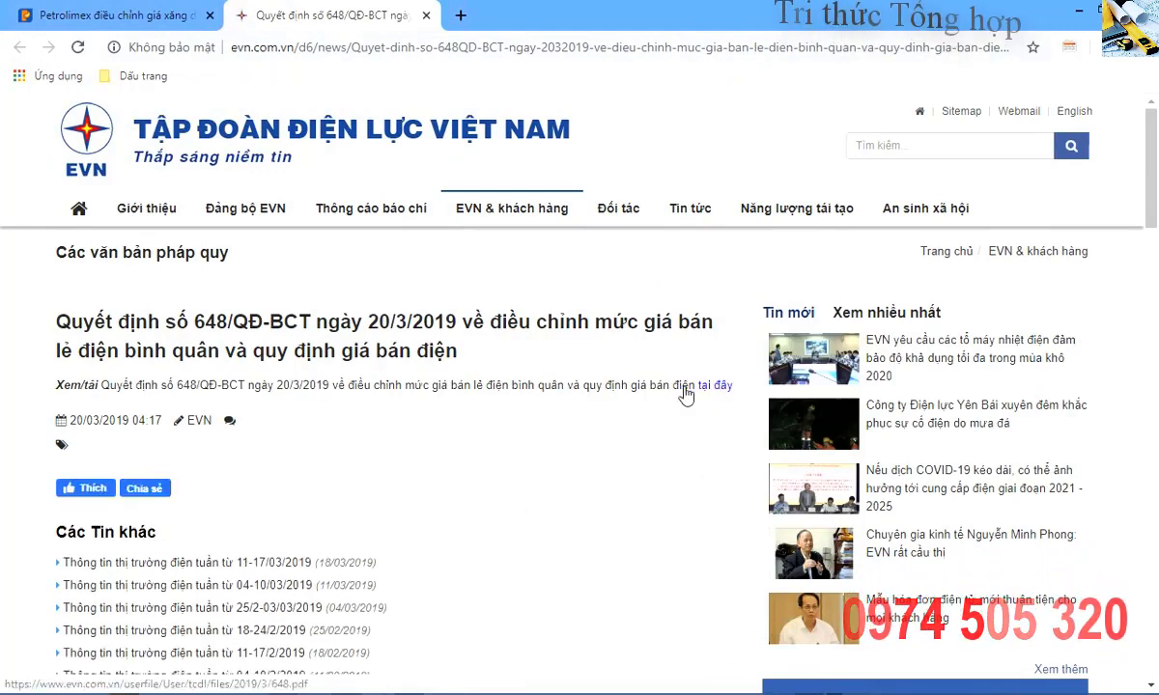
left_click_drag(136, 322, 352, 322)
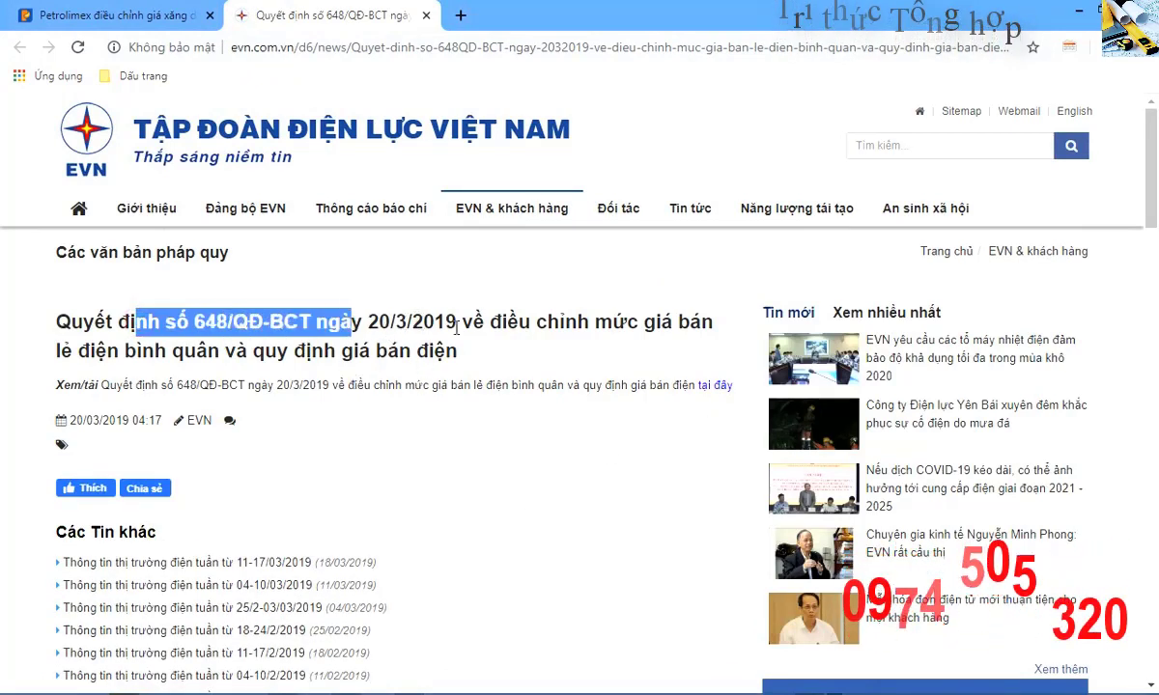
left_click(386, 330)
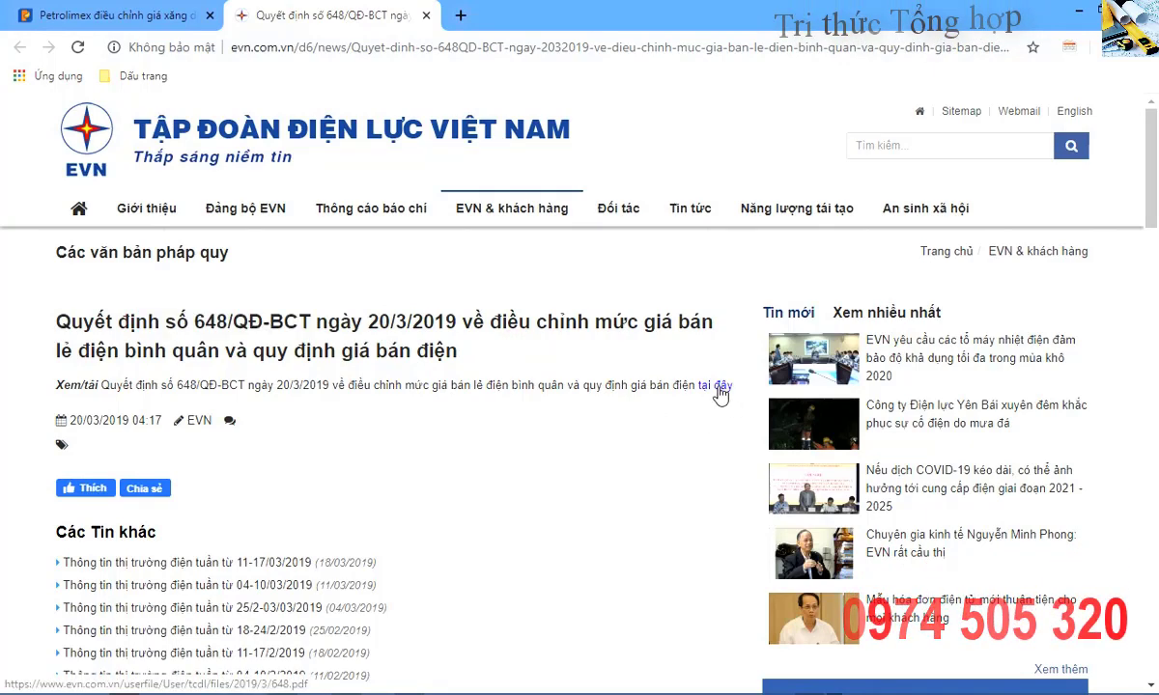
left_click(719, 386)
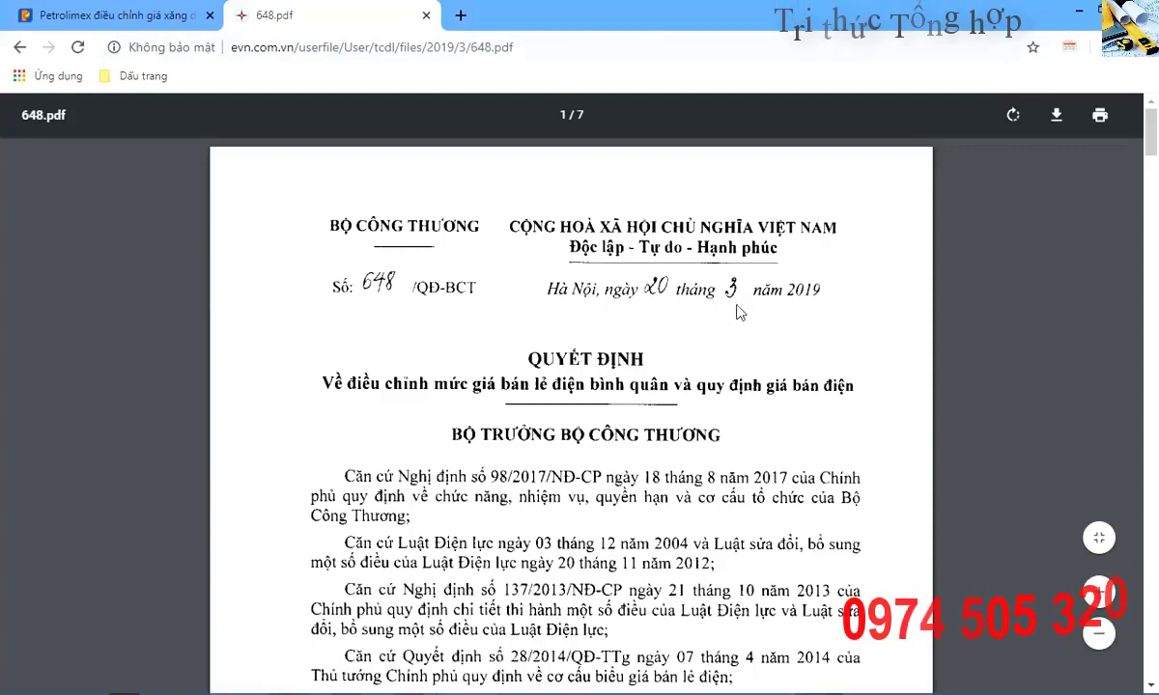
Examine the average retail electricity price, effective date and customer-group price table in 648.pdf.
scroll(797, 373, "down", 10)
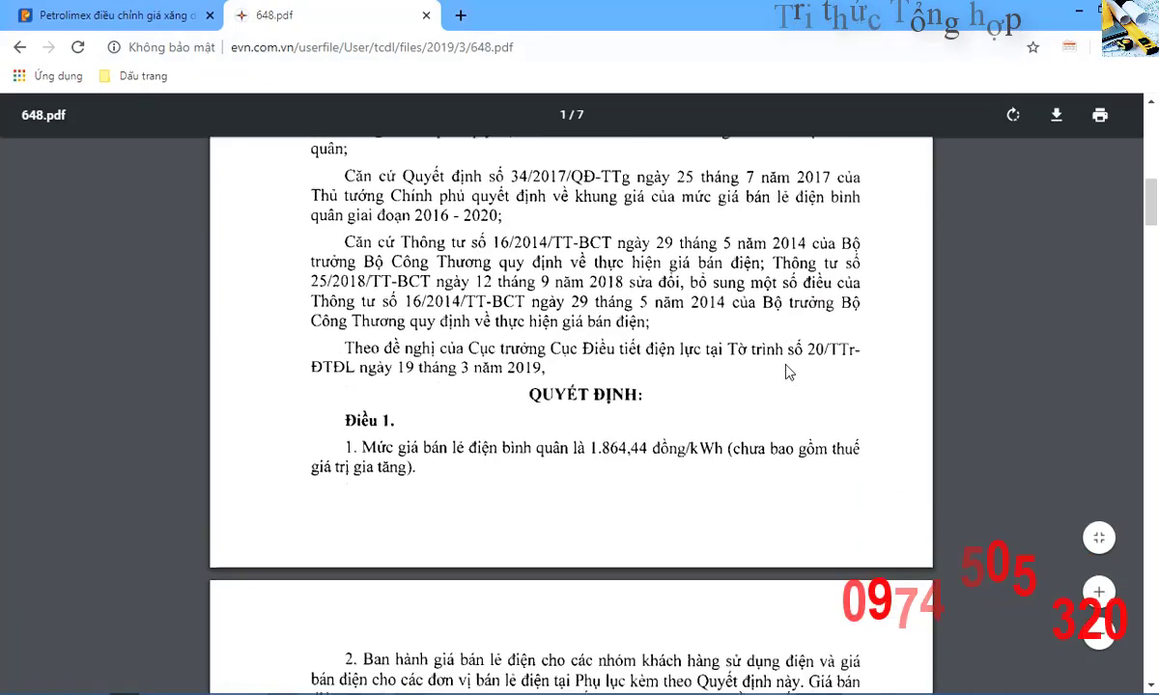
scroll(784, 373, "up", 5)
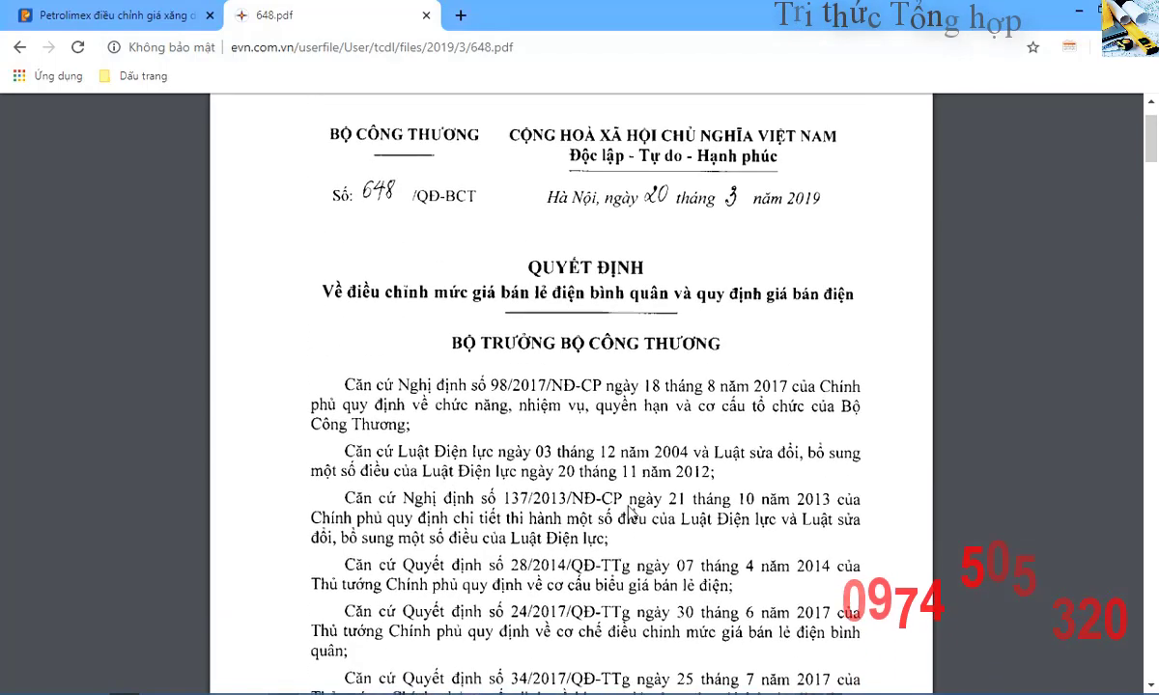
scroll(633, 513, "down", 10)
scroll(627, 514, "up", 3)
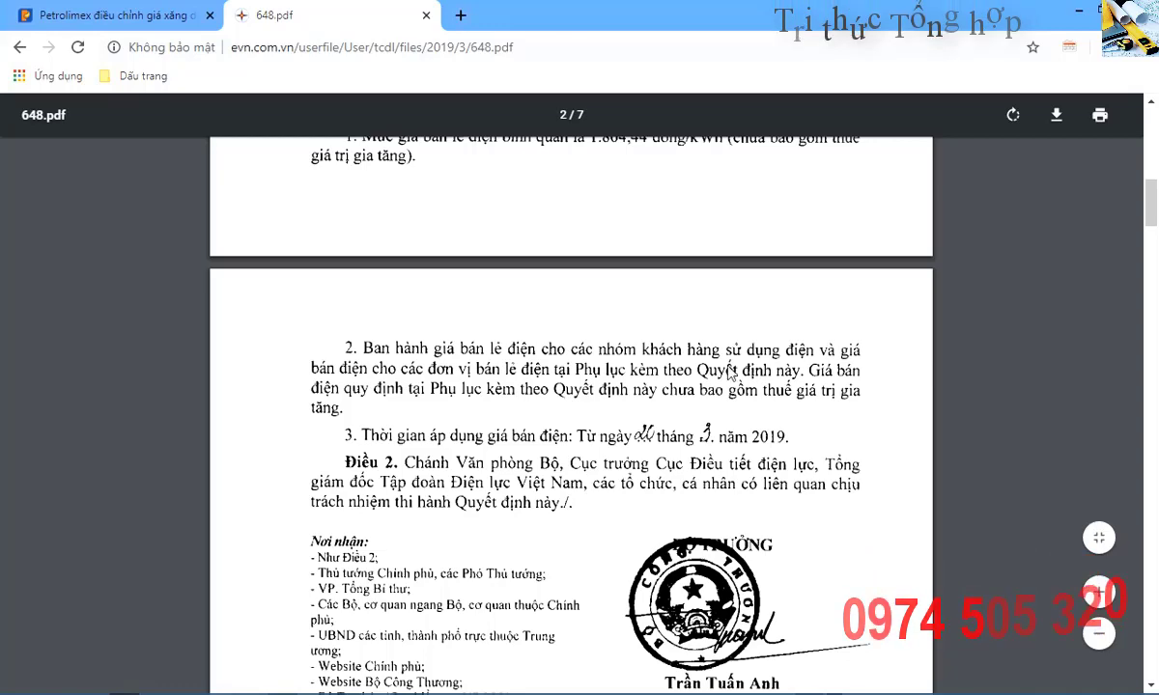
scroll(723, 503, "down", 10)
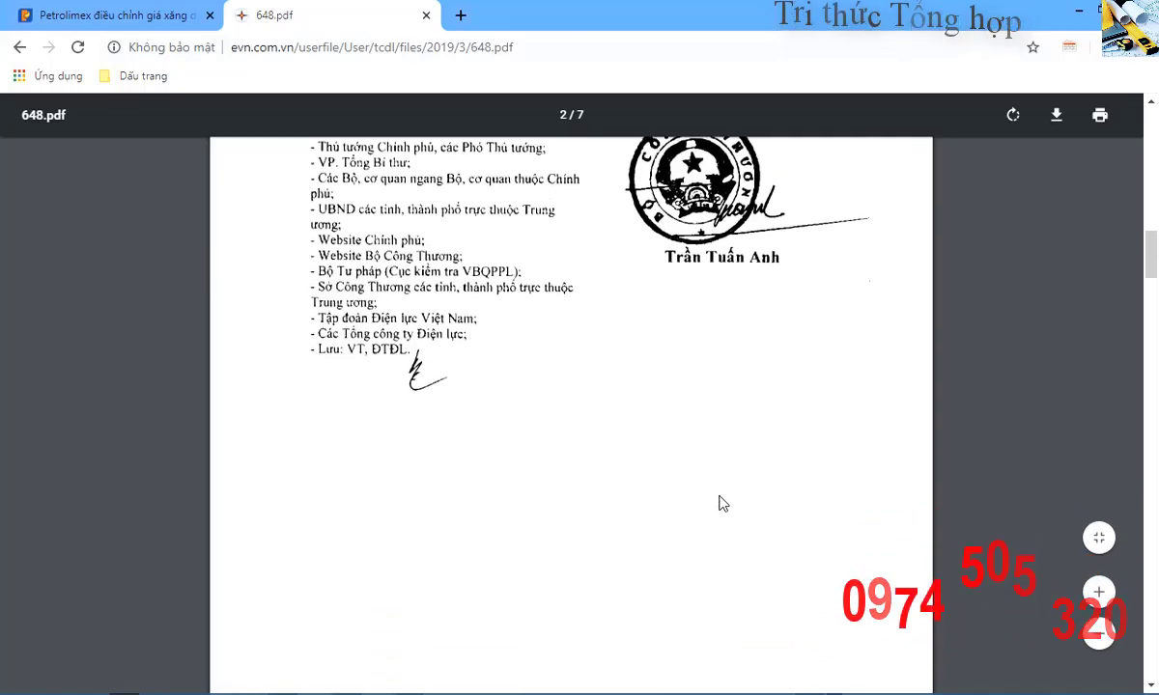
scroll(722, 503, "down", 6)
scroll(611, 461, "up", 4)
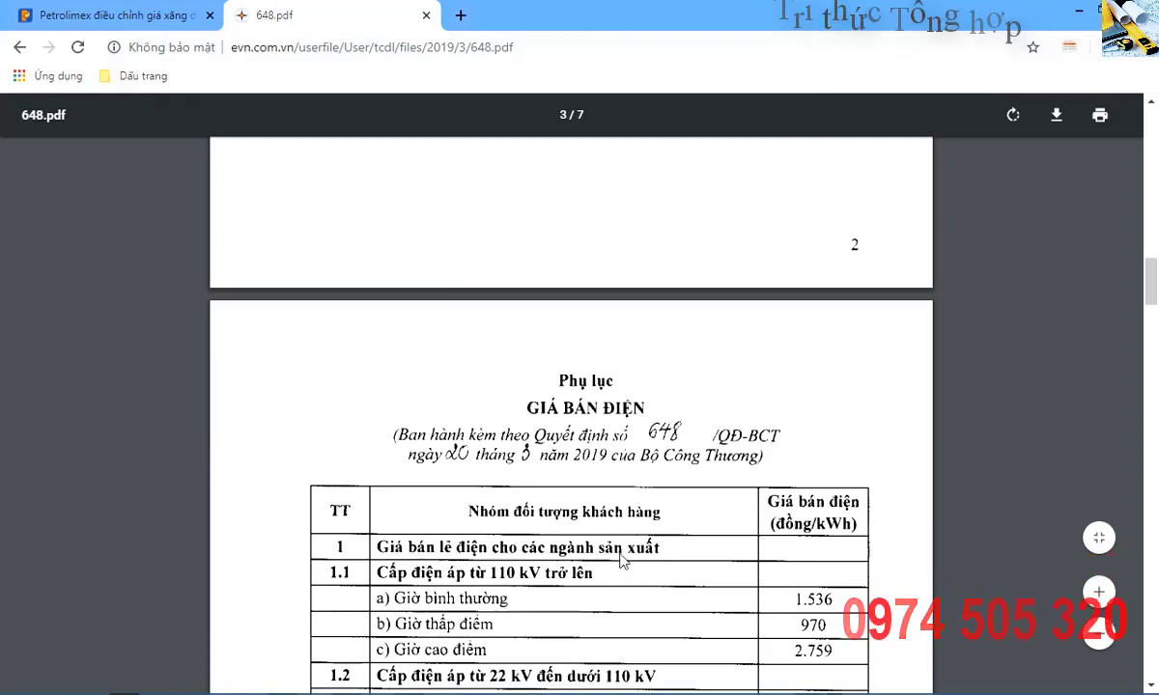
scroll(678, 560, "down", 6)
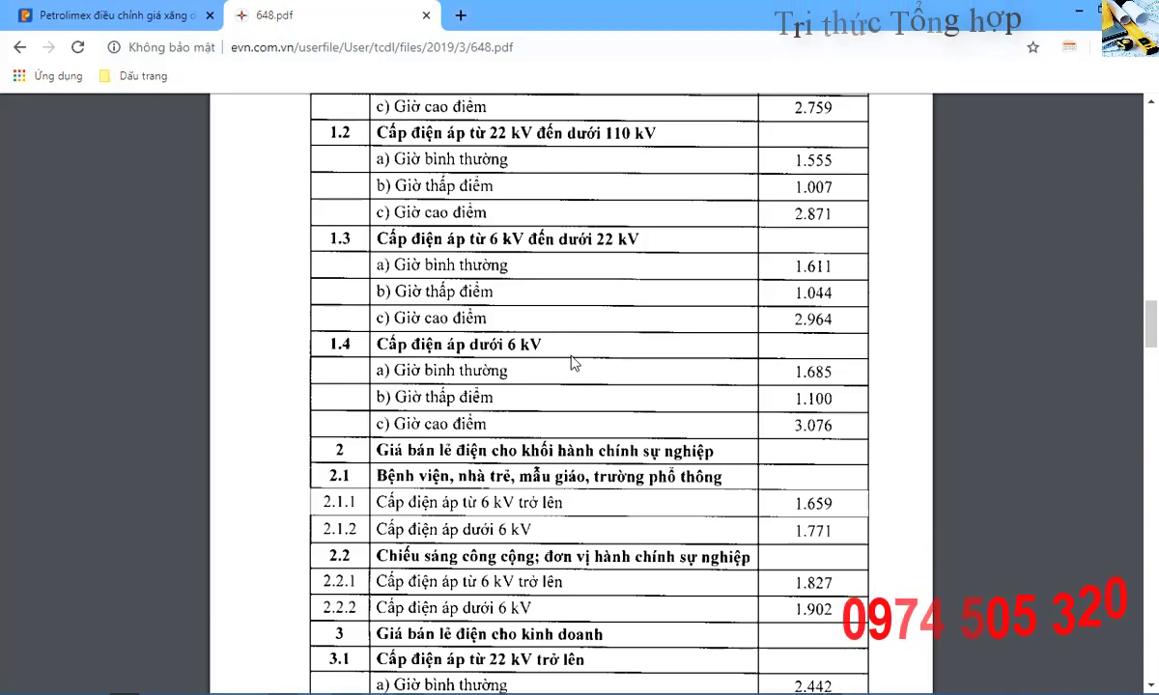
scroll(564, 360, "up", 15)
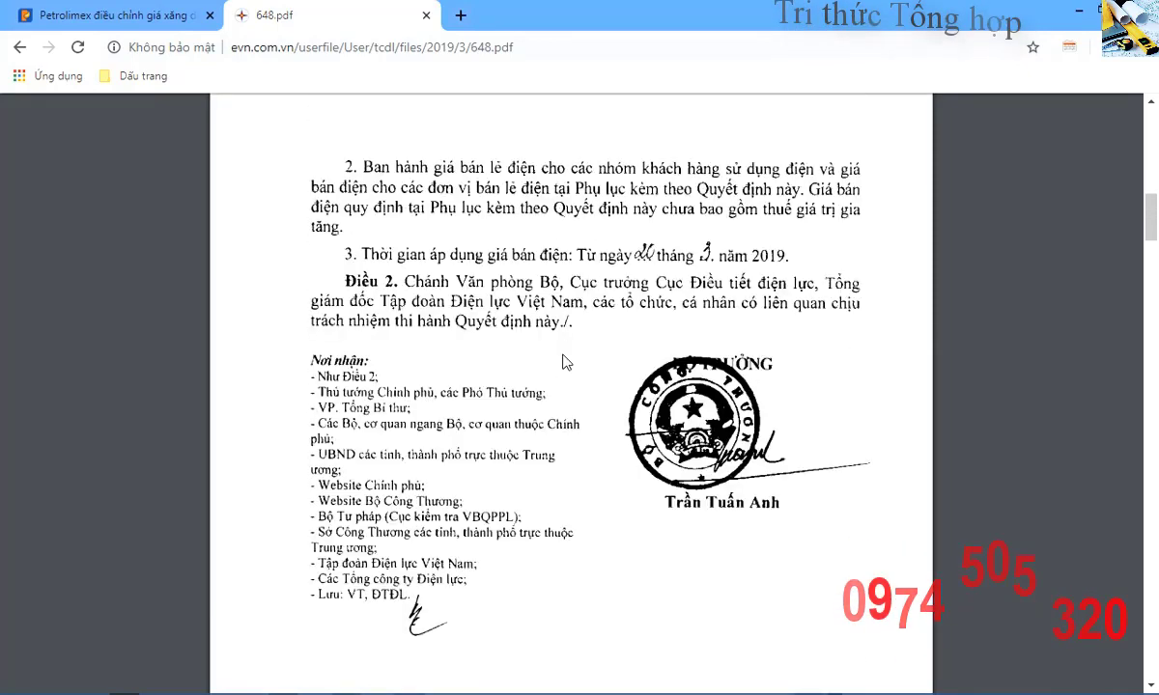
Examine the average retail electricity price and the tariffs for voltage below 6 kV in 648.pdf.
scroll(565, 360, "up", 4)
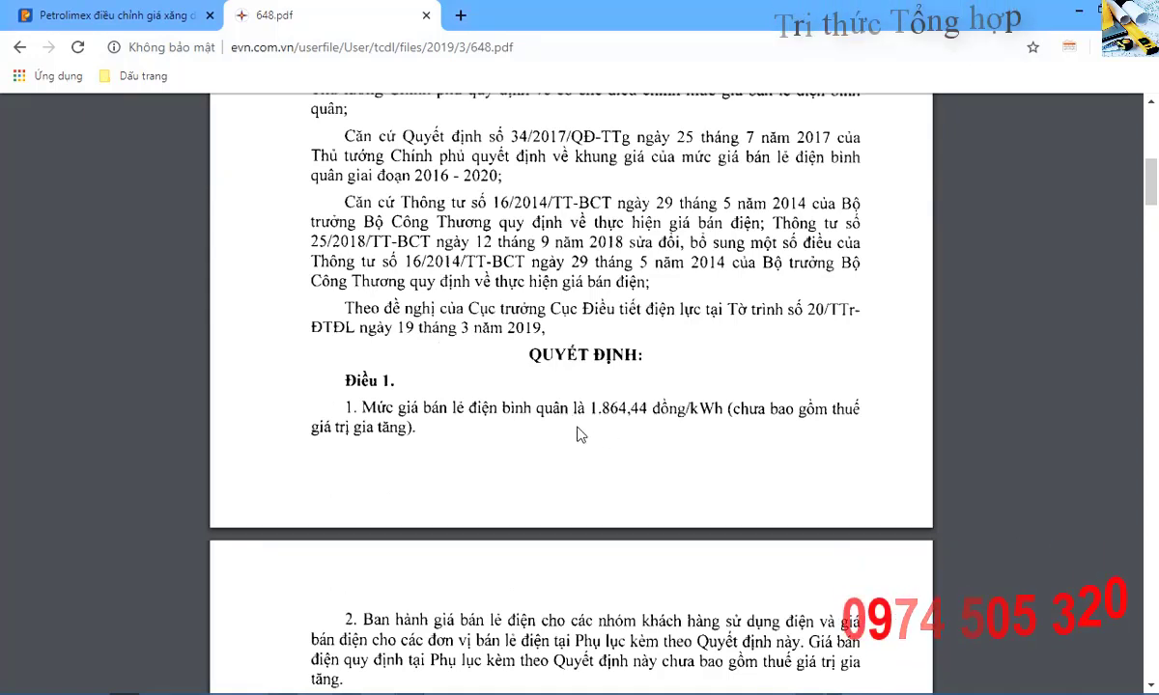
scroll(571, 434, "down", 10)
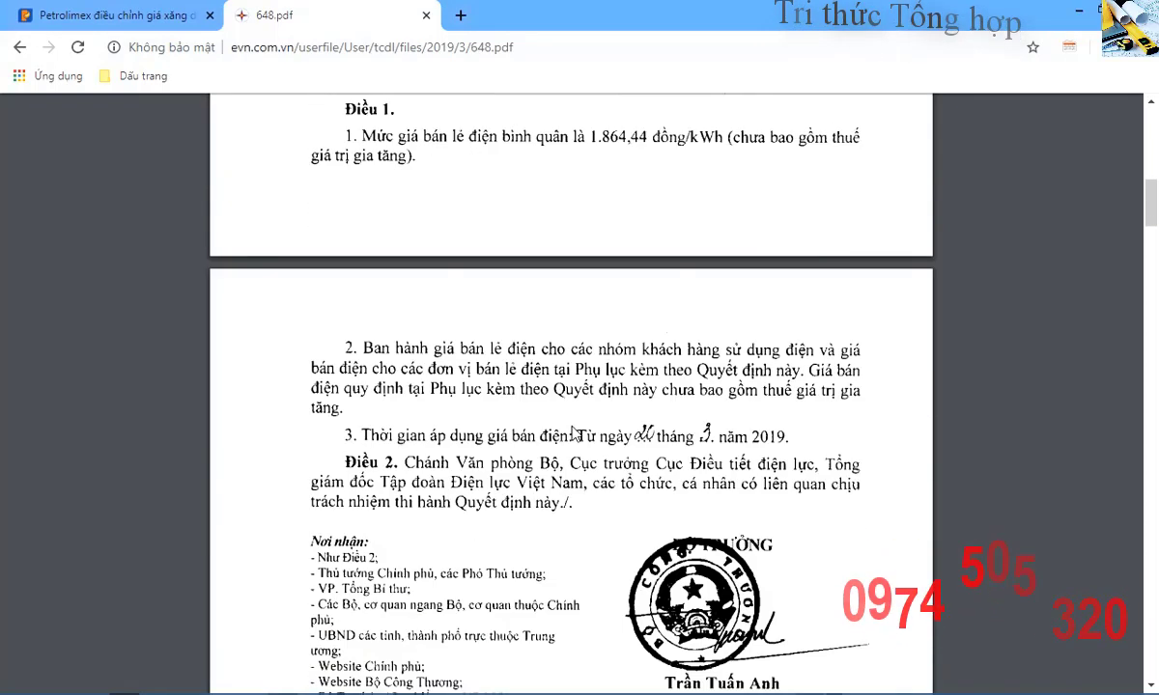
scroll(572, 434, "down", 9)
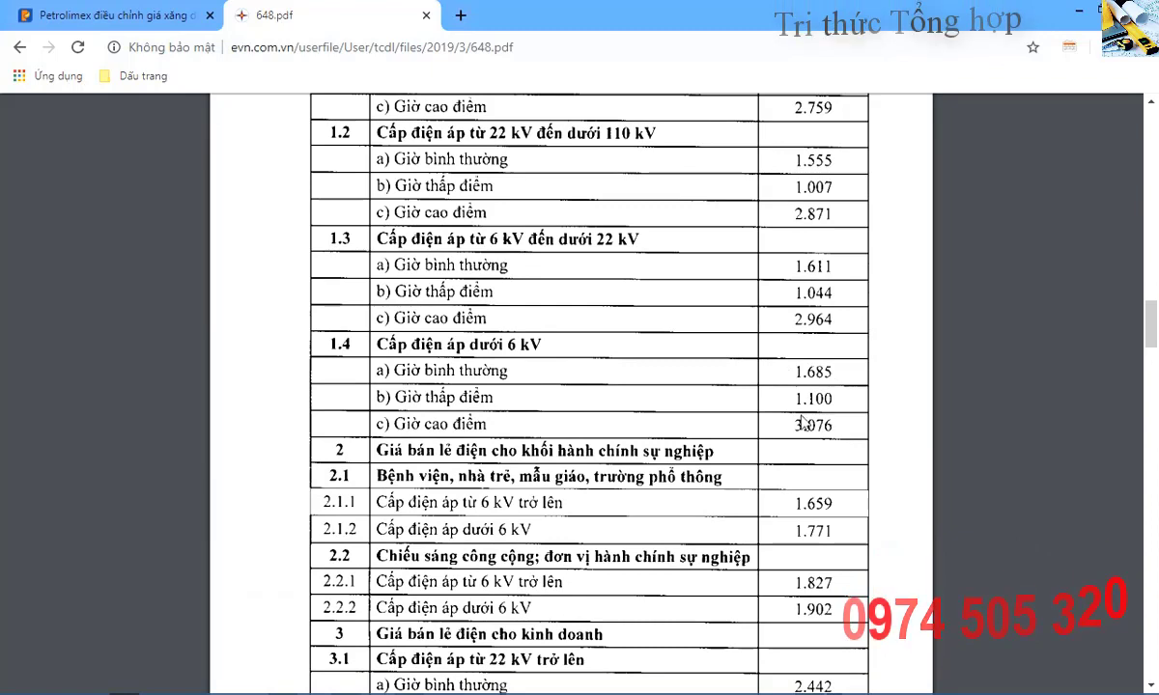
Switch to the BangTinhDonGiaNL workbook in Excel and inspect the formula behind the pre-VAT unit price of Điện.
key("alt+Tab")
key("alt+Tab")
key("alt+Tab")
key("alt+Tab")
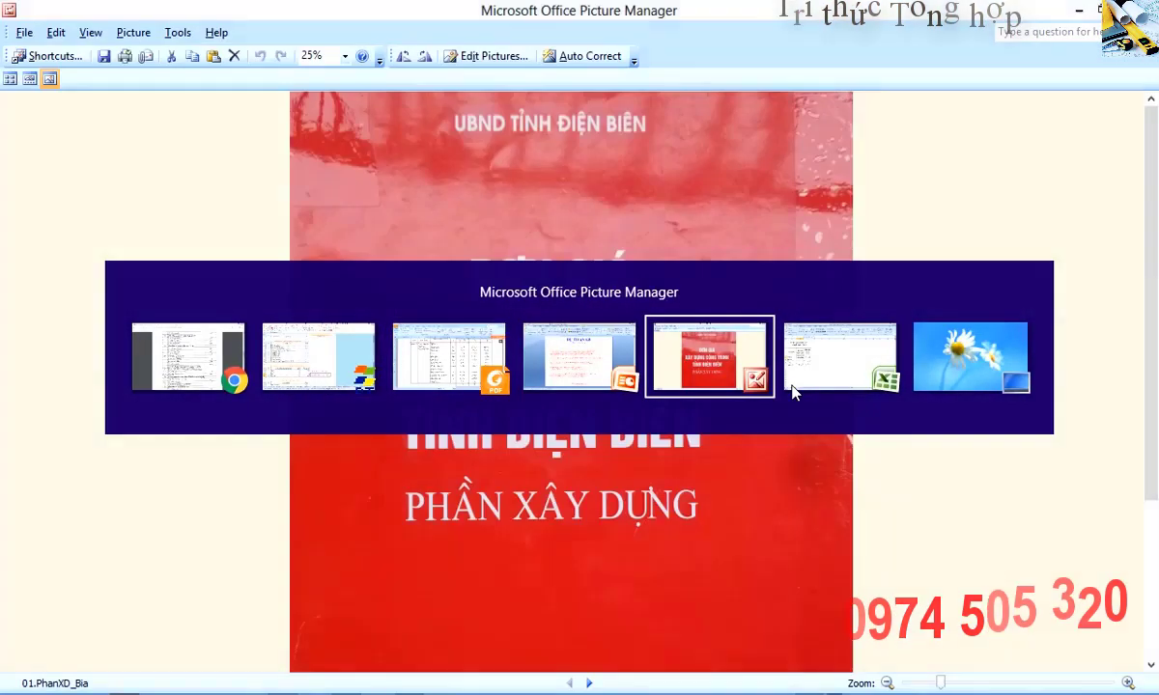
key("alt+Tab")
left_click(401, 435)
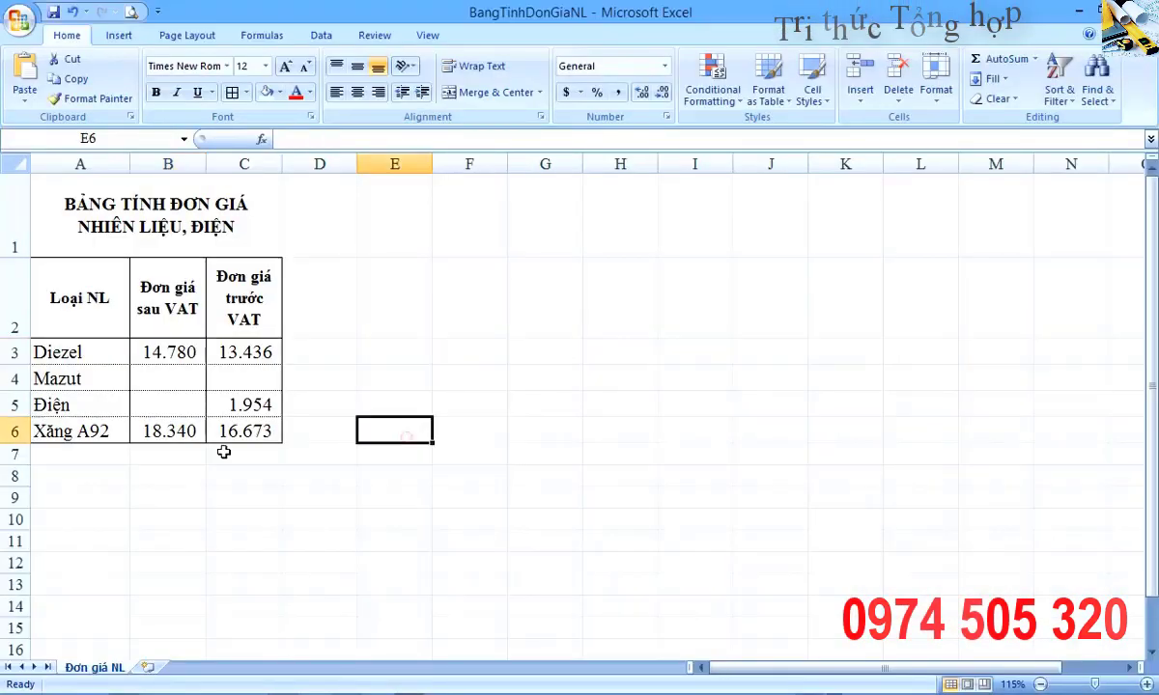
left_click_drag(76, 408, 259, 406)
left_click(259, 405)
double_click(259, 405)
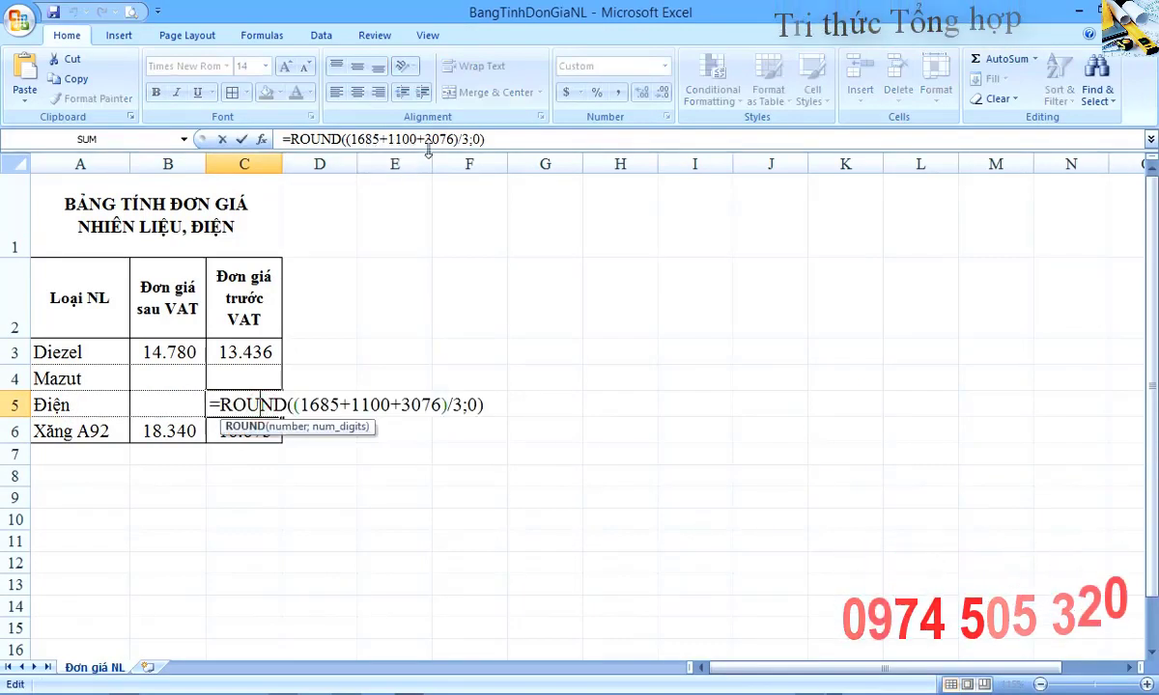
Check the three prices in the Điện formula against the below-6 kV tariffs in 648.pdf and return to the workbook.
key("alt+Tab")
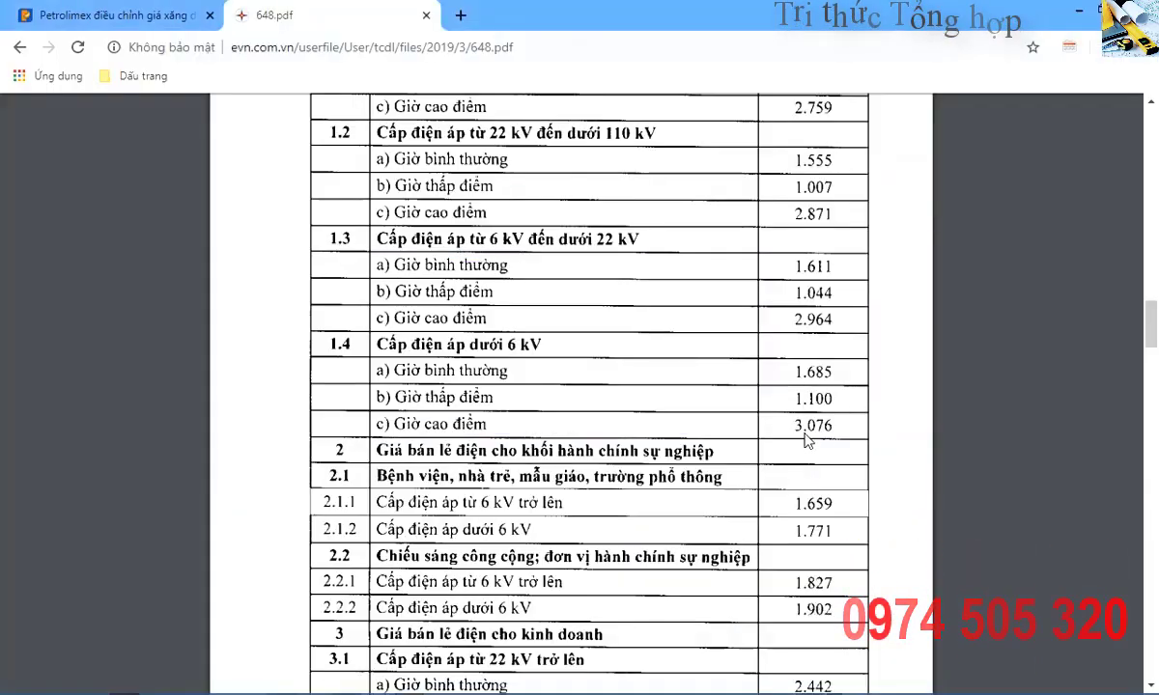
key("alt+Tab")
key("ctrl+Return")
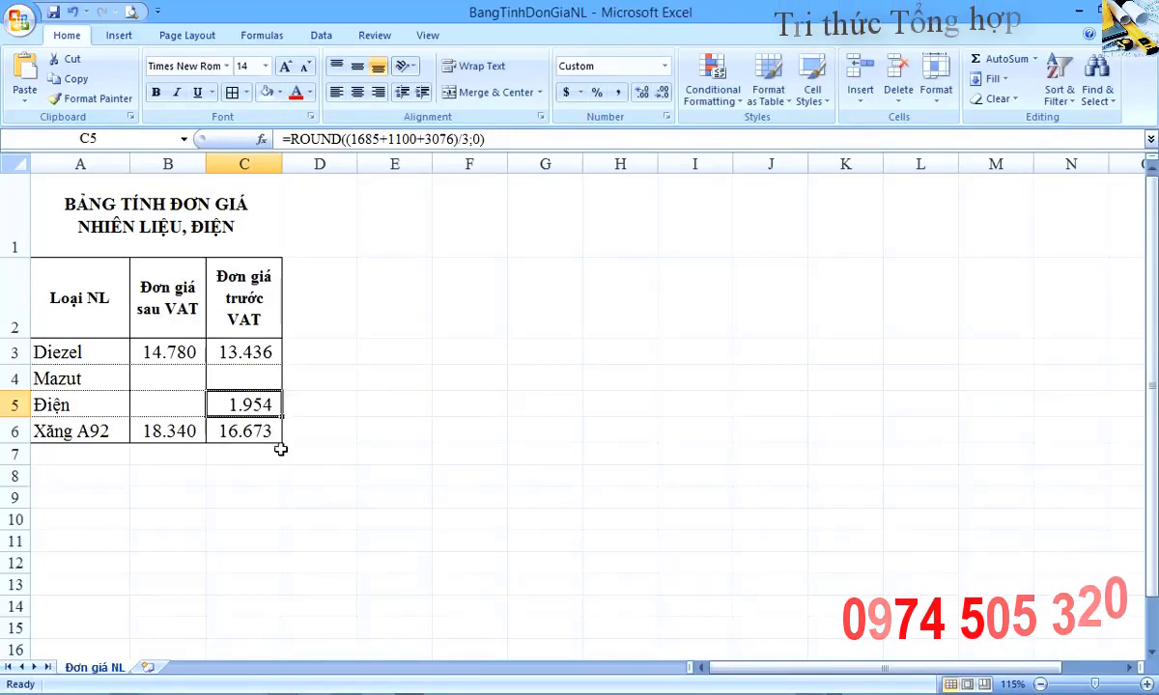
left_click(318, 398)
left_click(243, 404)
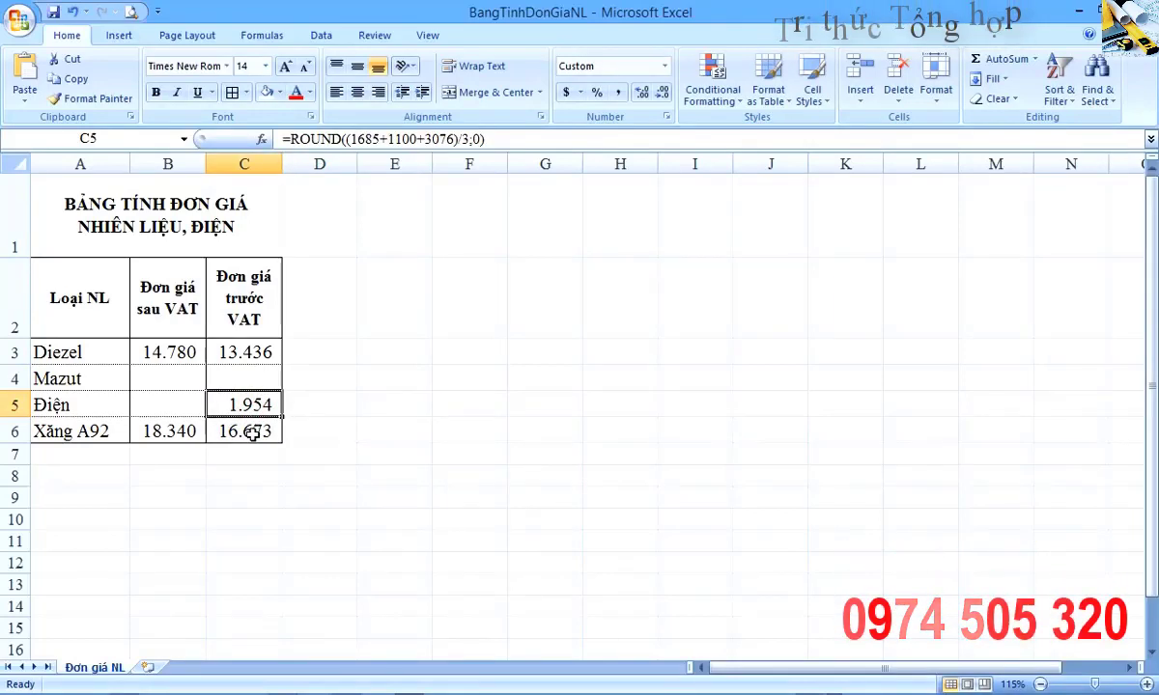
Check the Xăng A92 after-VAT price against the Petrolimex page in the browser, and inspect its pre-VAT price formula in Excel.
left_click(246, 433)
left_click(172, 430)
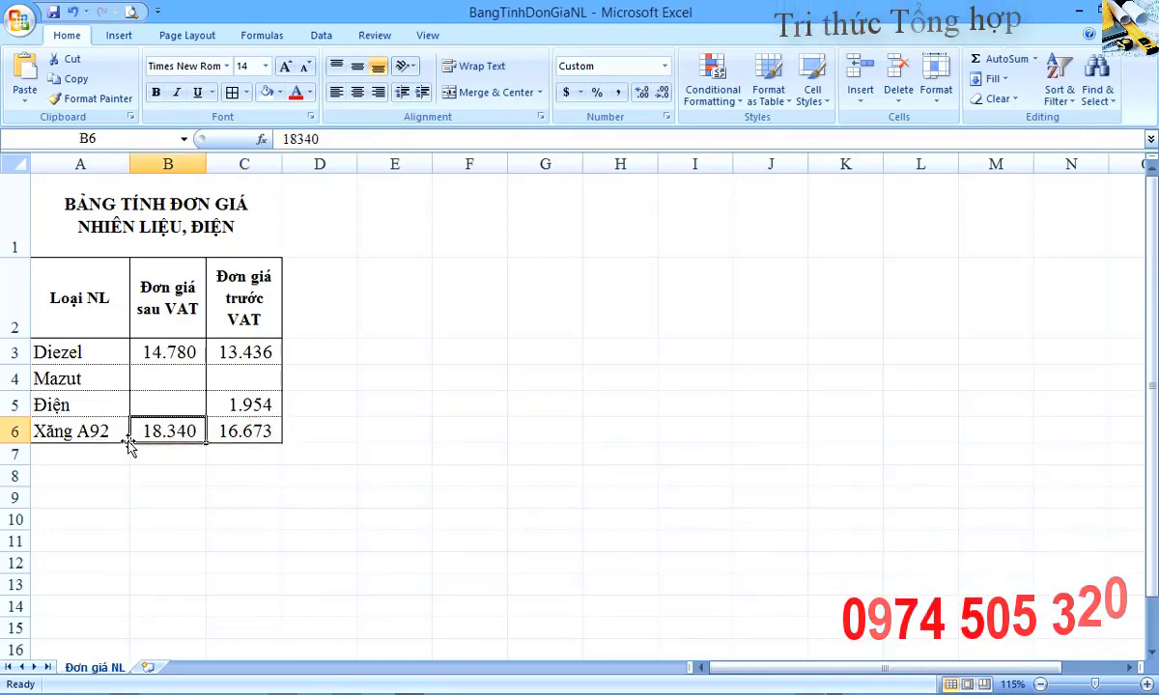
key("alt+Tab")
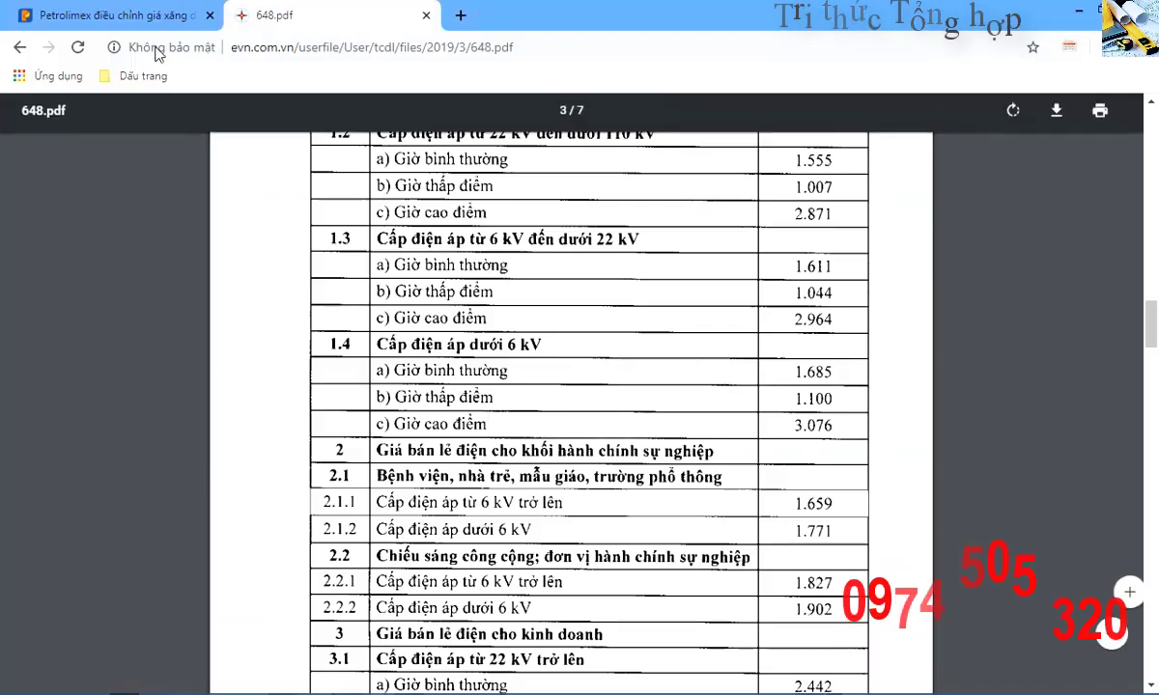
key("ctrl+Tab")
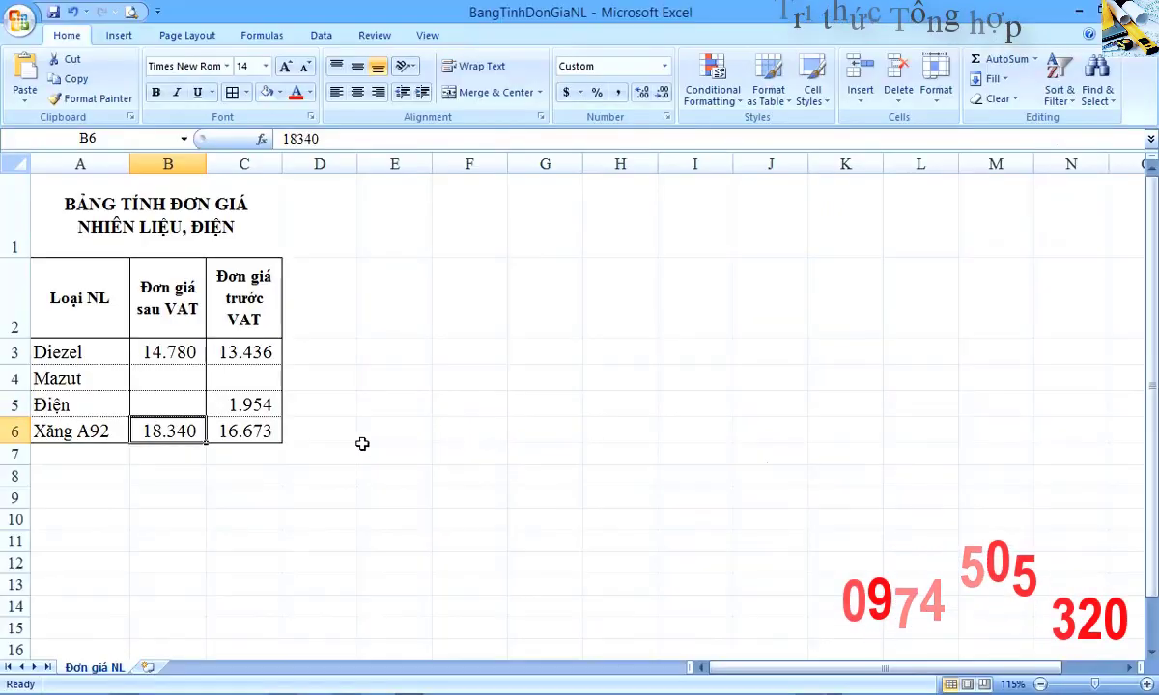
left_click_drag(164, 403, 175, 436)
left_click(175, 435)
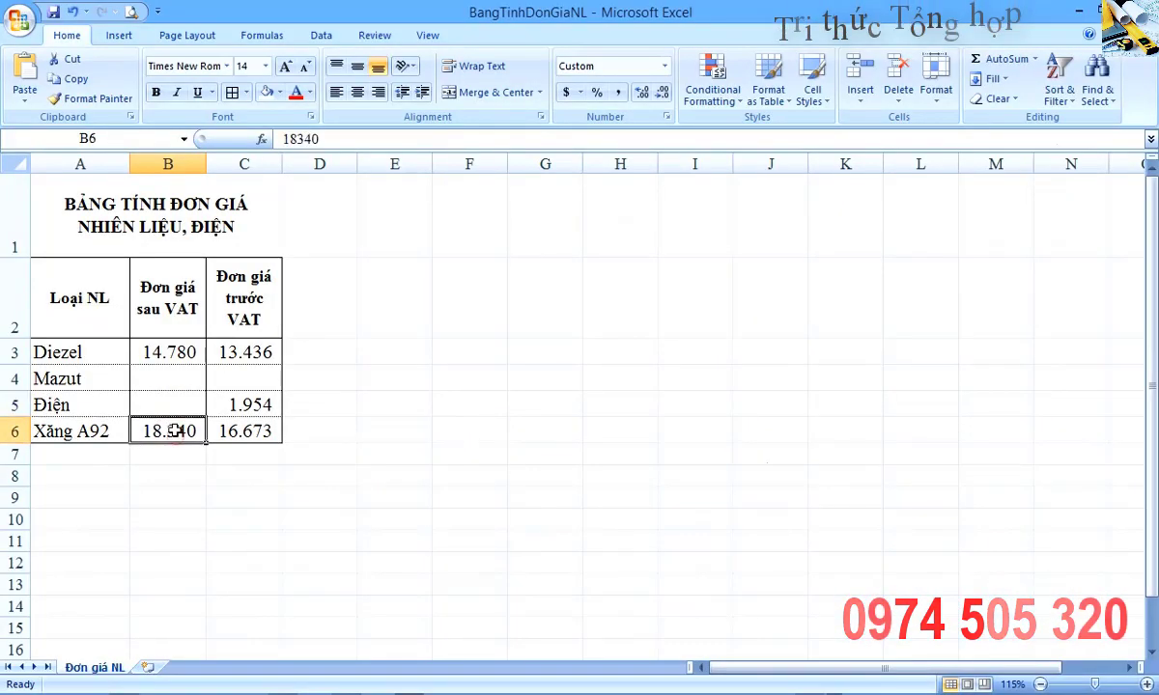
double_click(246, 432)
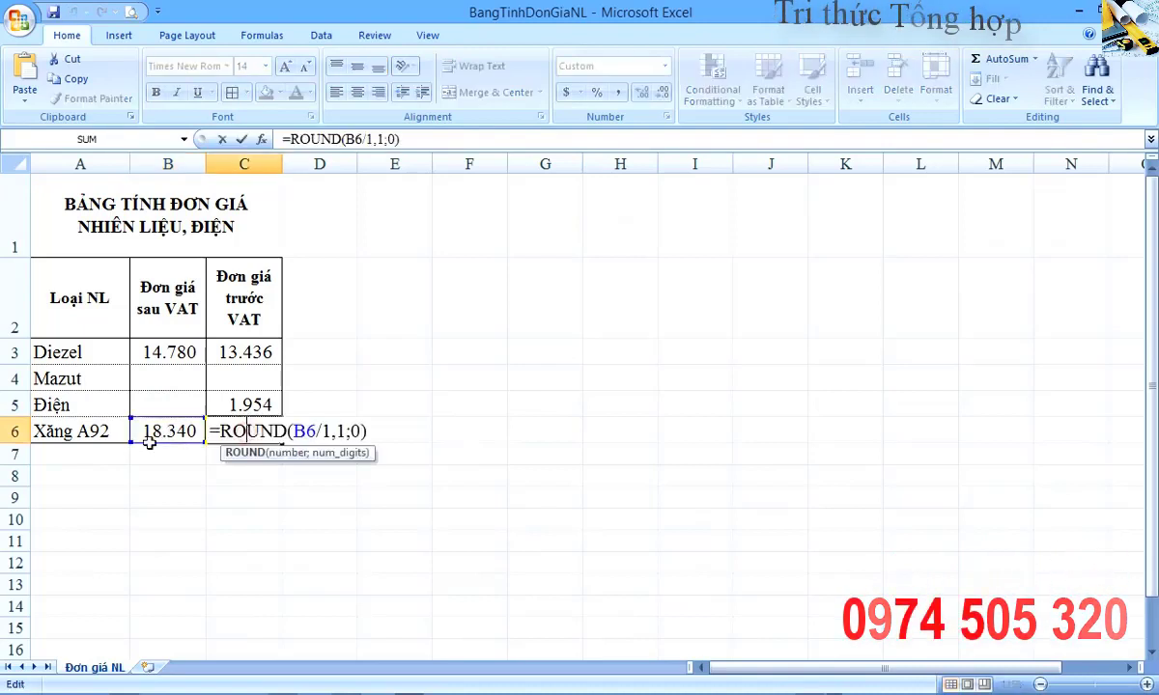
key("Escape")
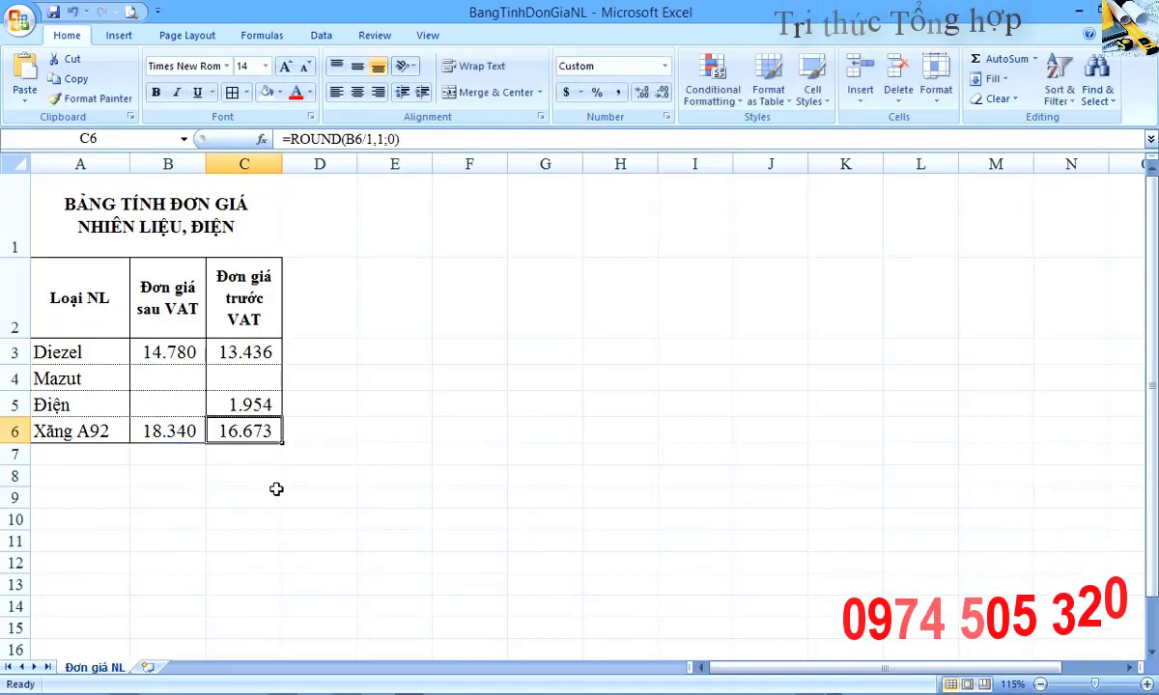
Review the pre-VAT unit prices of Diezel, Điện and Xăng A92 in the workbook.
left_click(305, 431)
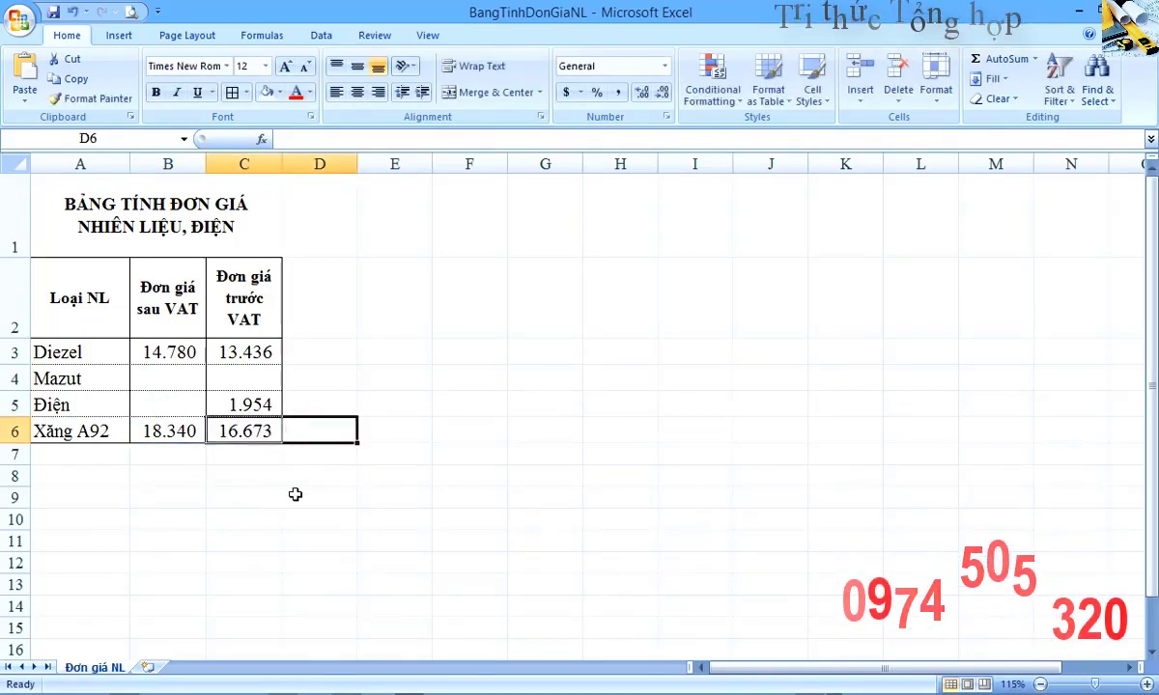
left_click(328, 358)
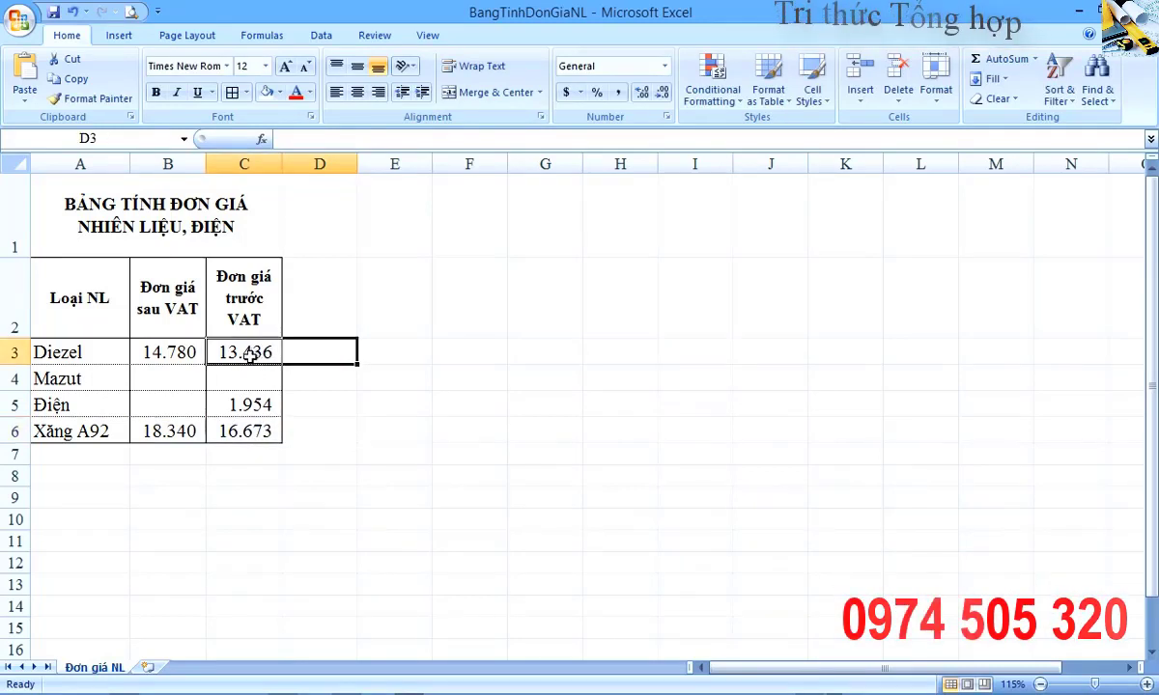
left_click(263, 412)
left_click(229, 436)
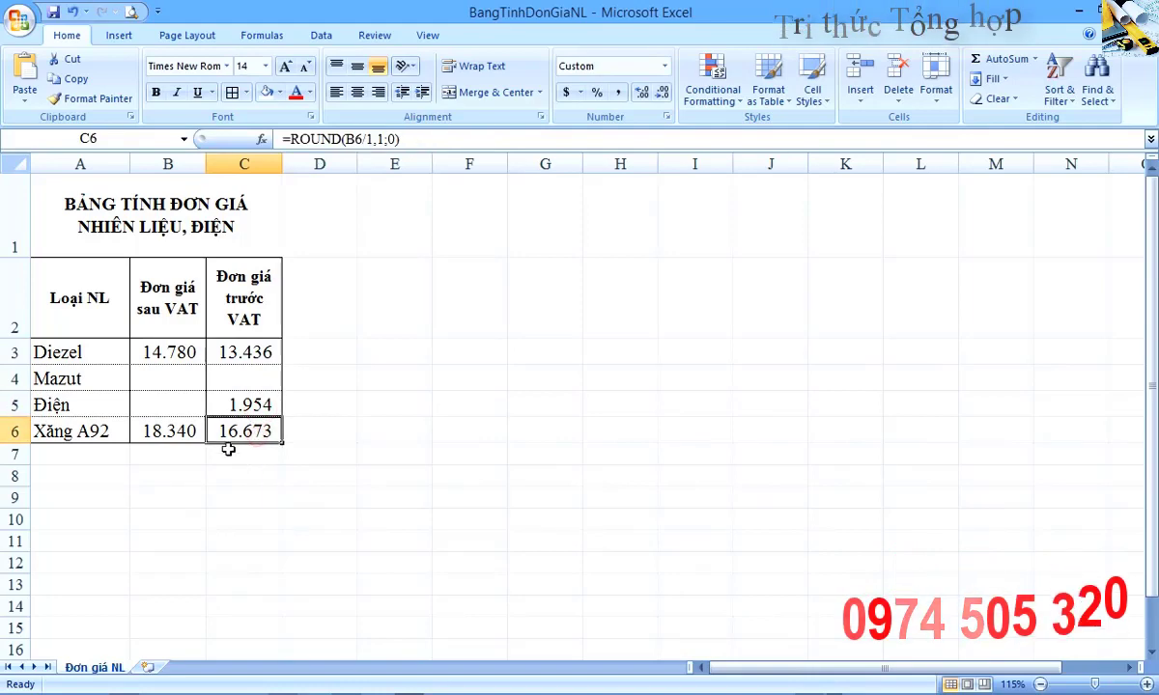
Switch to Dự toán G8 and compare the Điện and Xăng A92 unit prices in Bảng 3 with the Excel workbook.
key("alt+Tab")
key("alt+Tab")
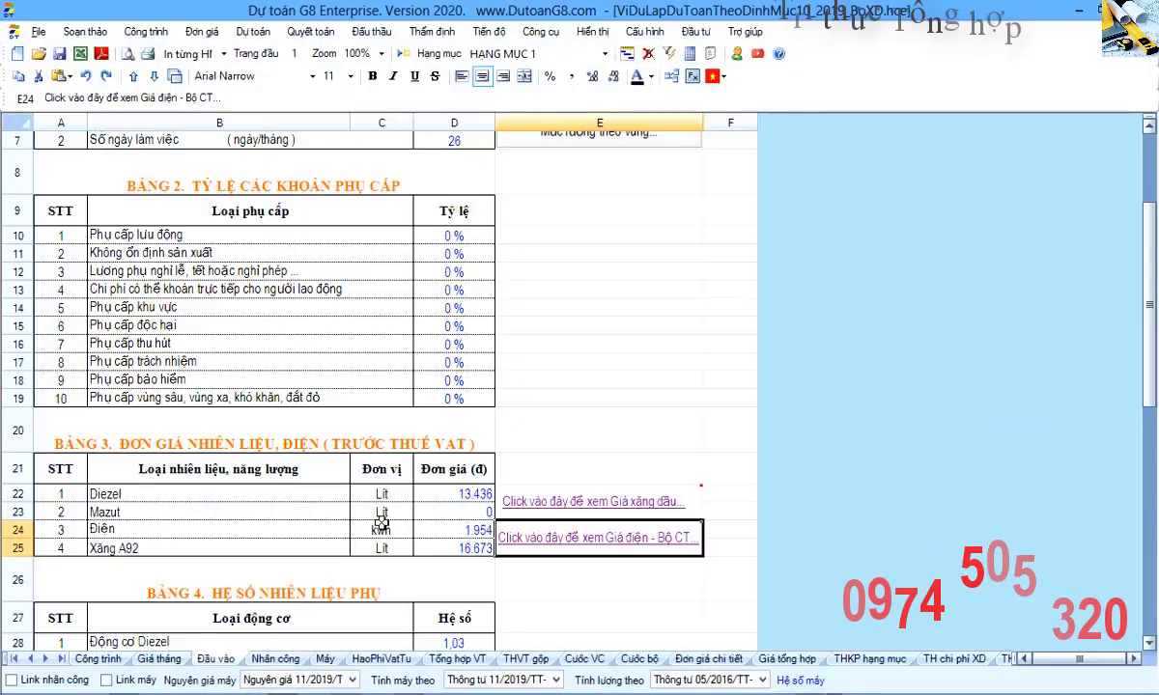
left_click(318, 547)
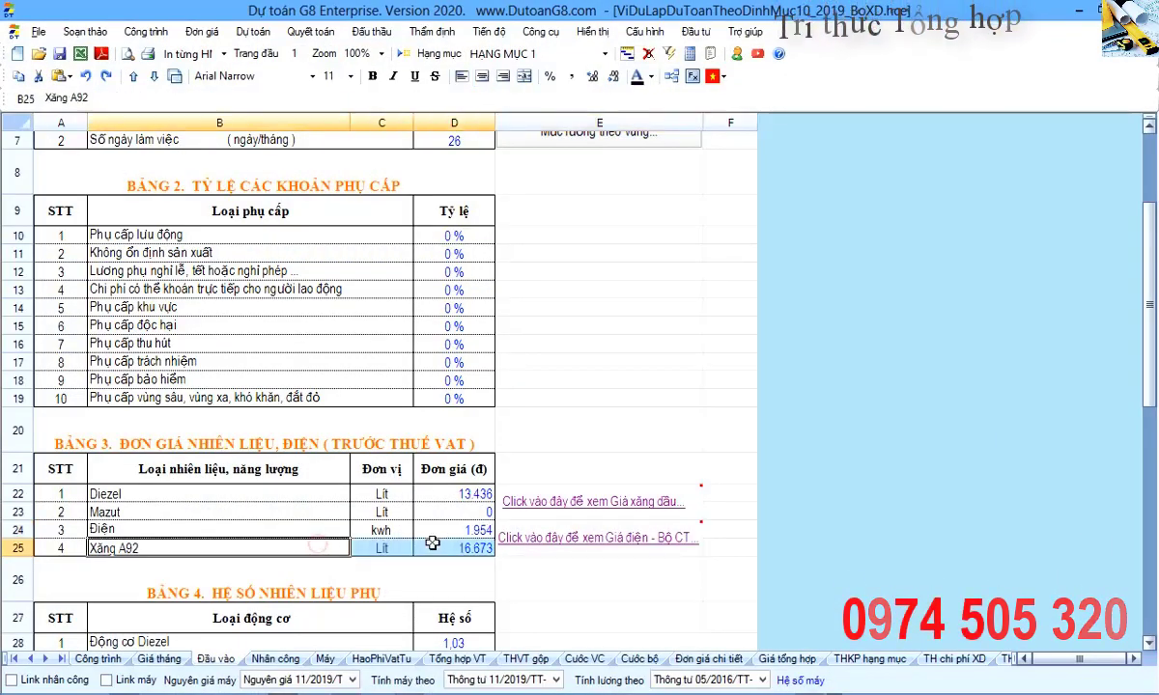
left_click(365, 529)
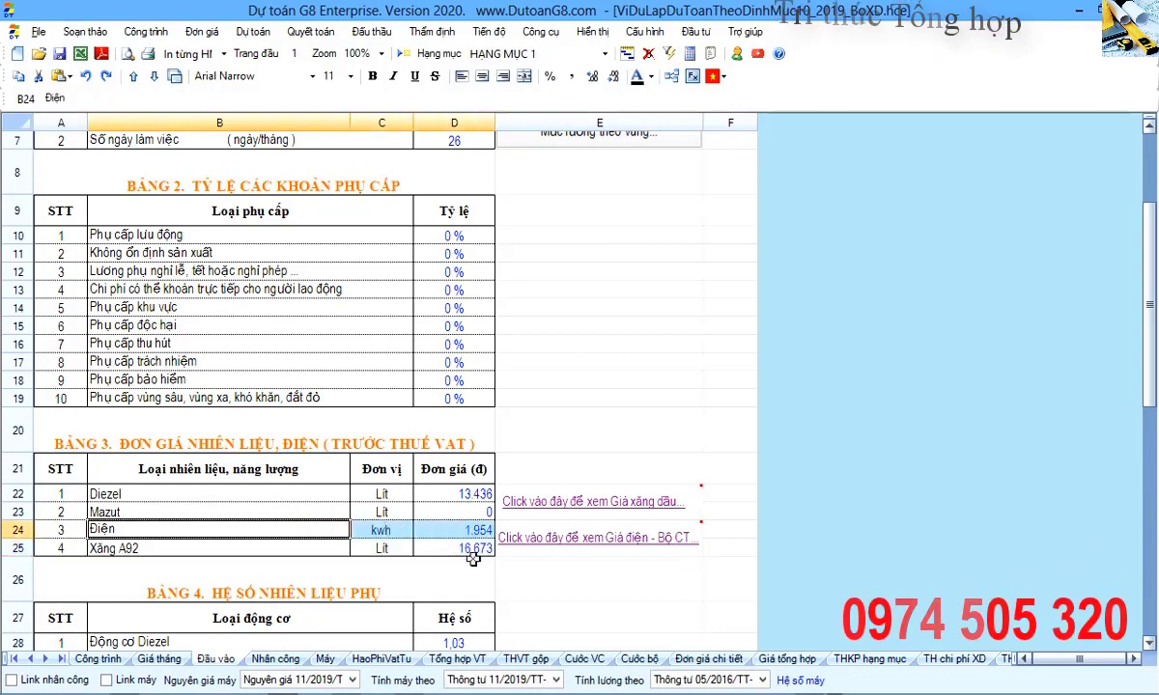
key("alt+Tab")
left_click(164, 399)
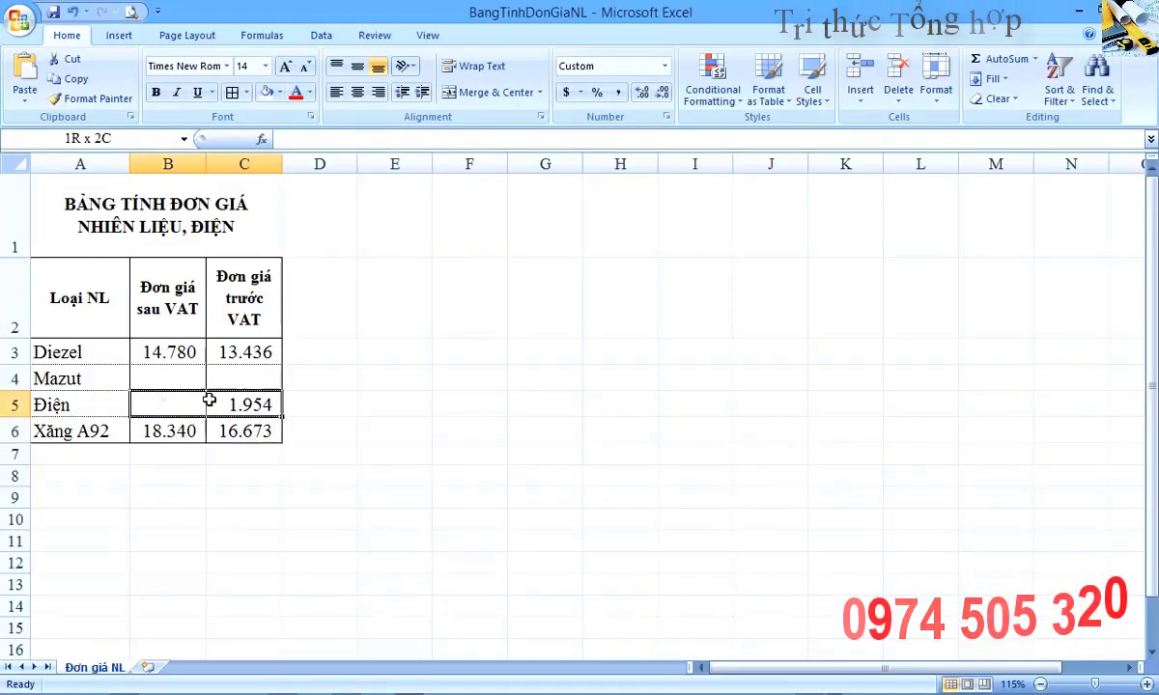
key("alt+Tab")
left_click(218, 466)
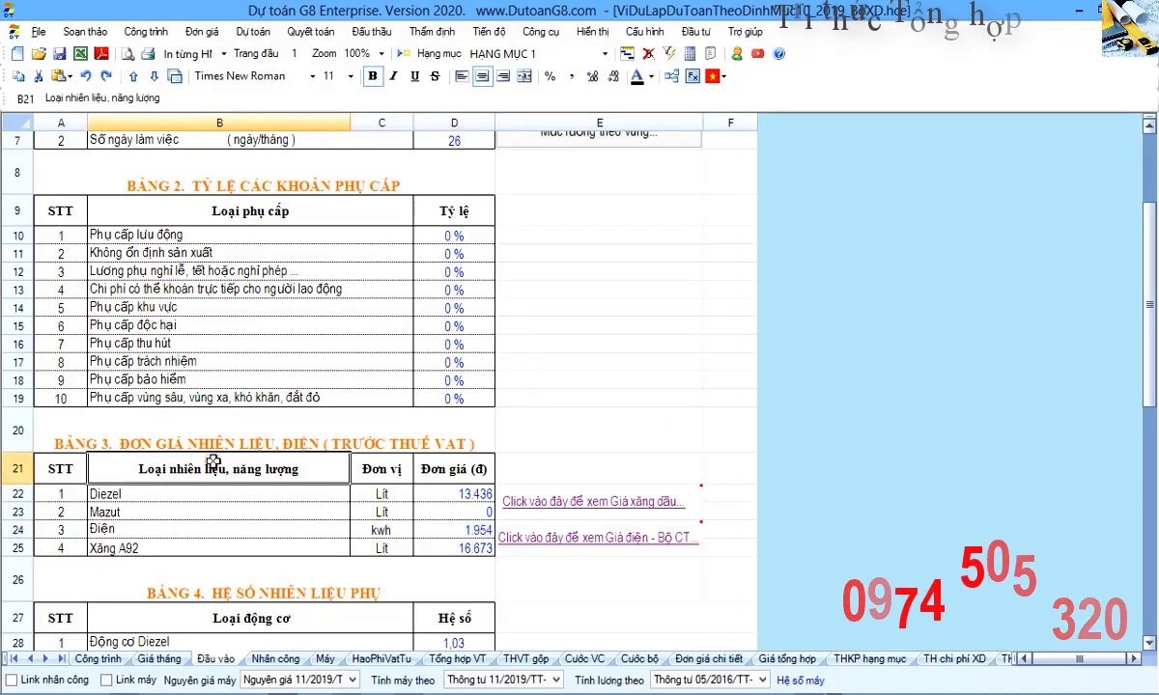
Examine the auxiliary fuel coefficients of the Diezel, Mazut, Điện and Xăng engines in Bảng 4.
scroll(212, 465, "down", 2)
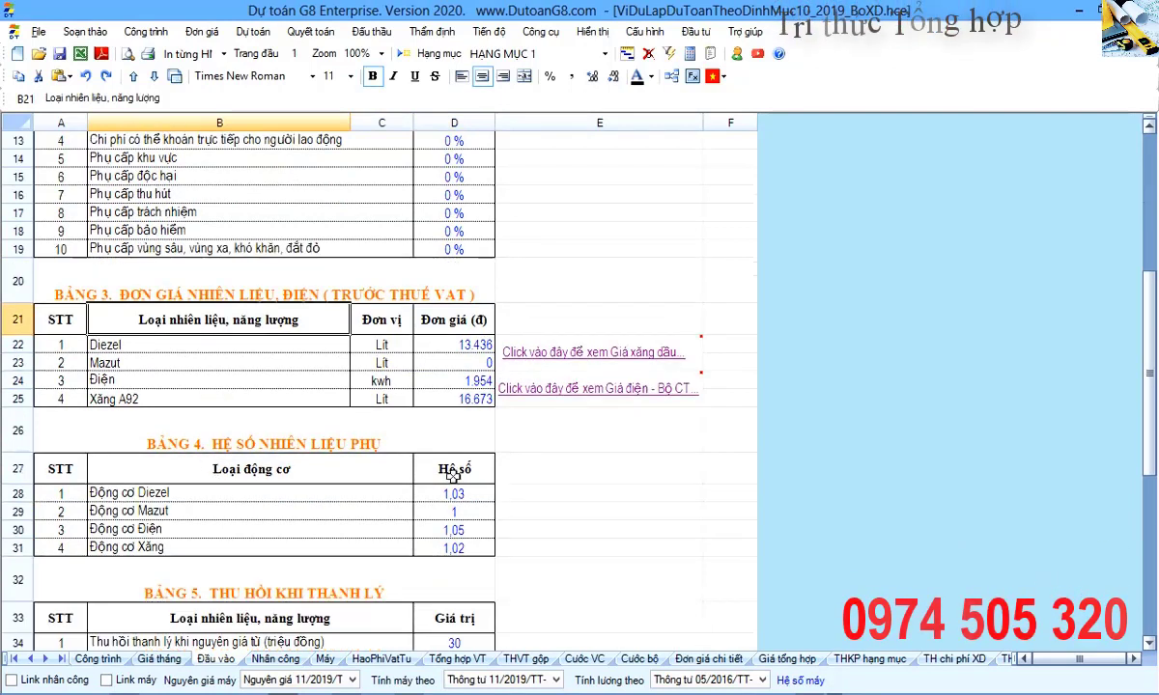
left_click_drag(453, 474, 460, 548)
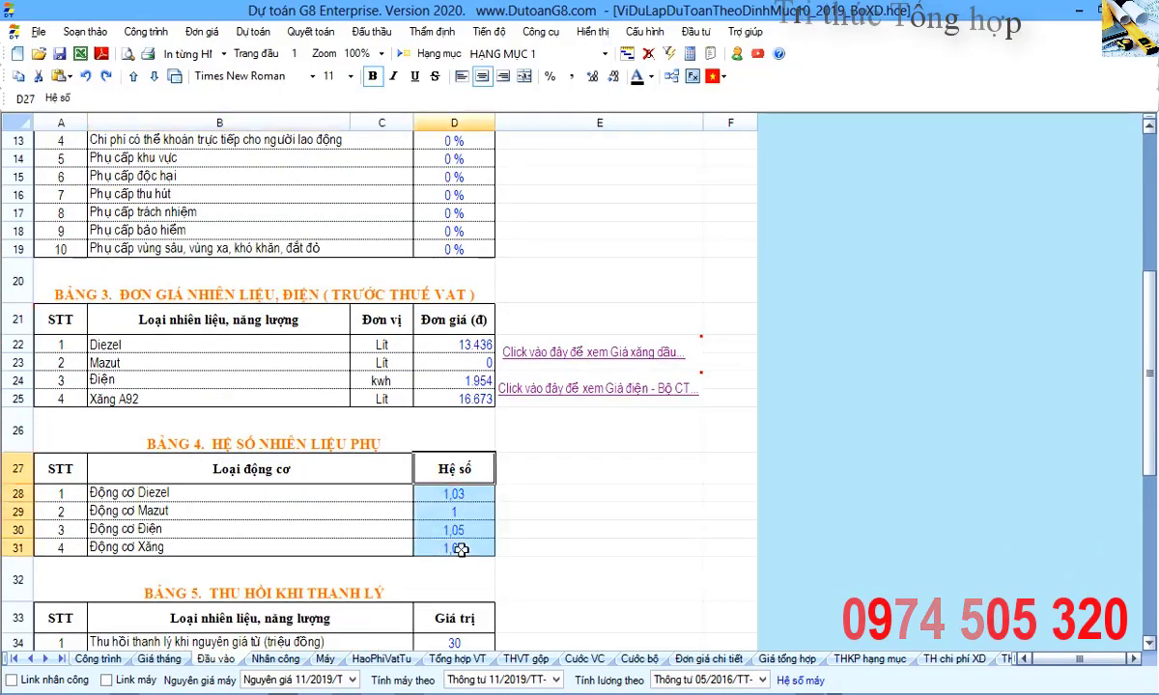
left_click_drag(382, 491, 455, 548)
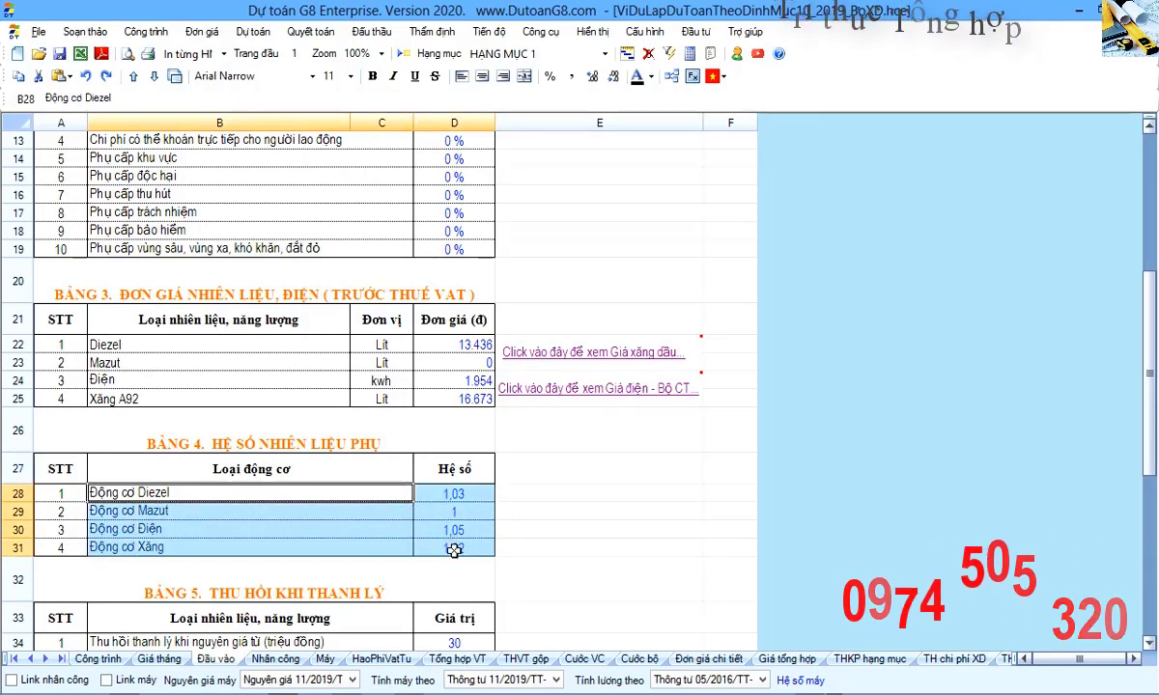
left_click(454, 547)
scroll(518, 541, "down", 1)
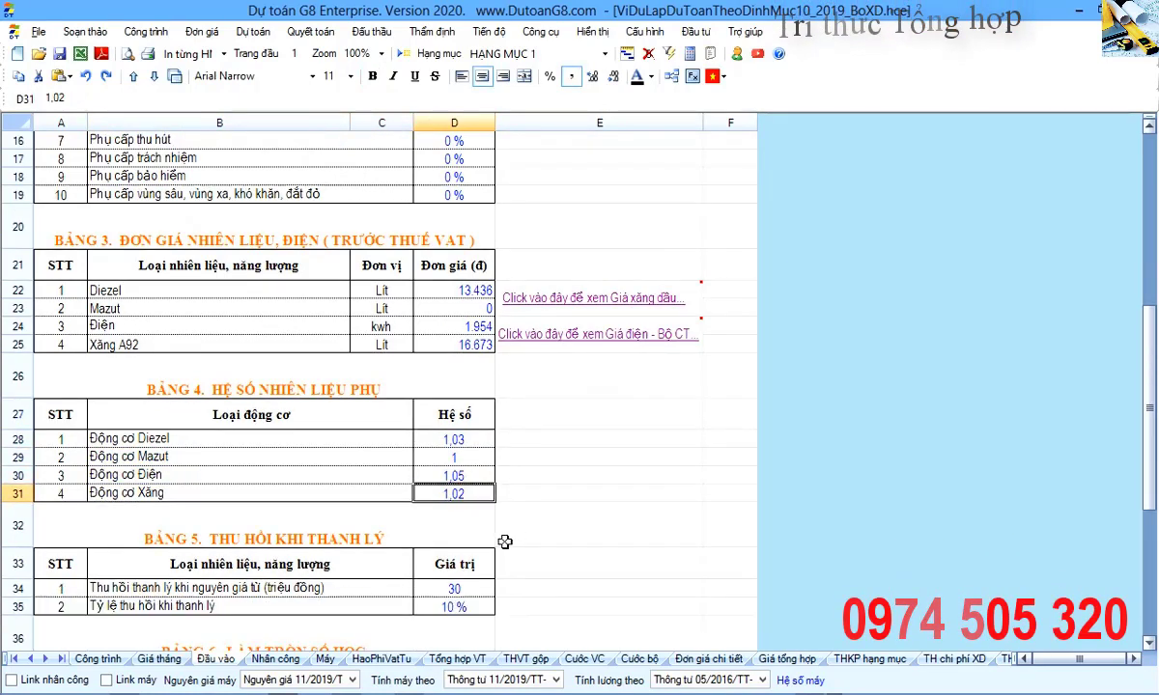
Examine the original-price threshold and the salvage recovery rate in Bảng 5.
left_click_drag(361, 593, 455, 590)
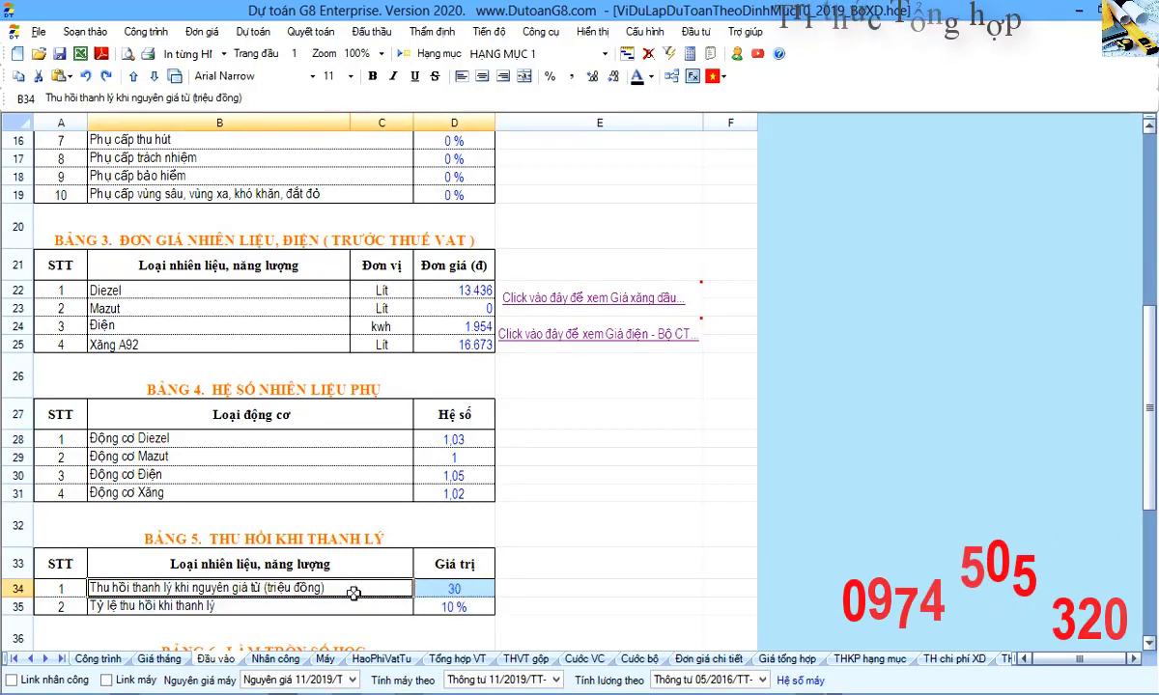
left_click_drag(366, 587, 454, 608)
left_click(465, 609)
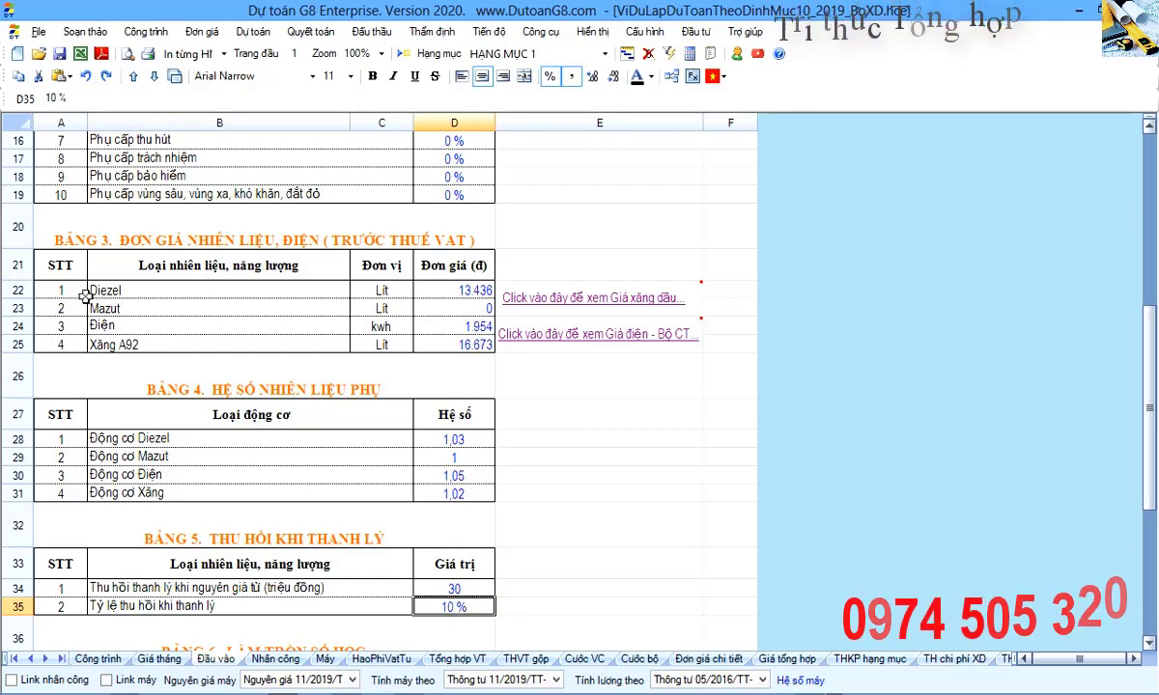
Go over the machine-shift inputs from Bảng 3 to Bảng 5, from fuel and electricity prices to salvage recovery.
left_click_drag(64, 257, 453, 599)
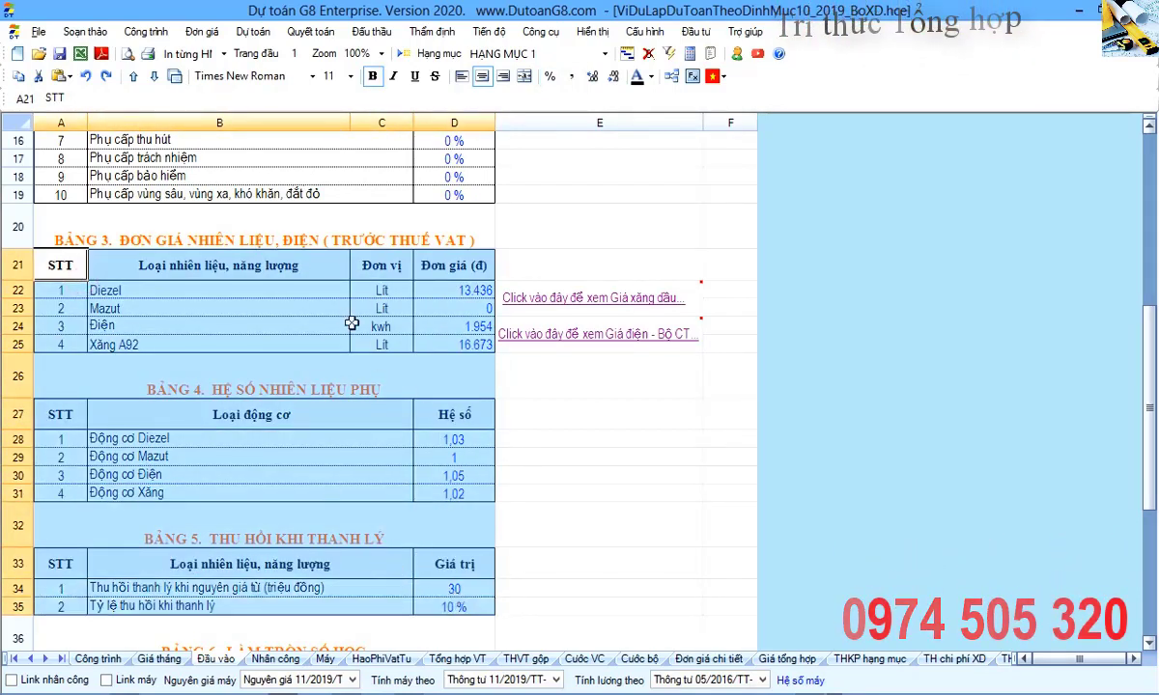
left_click(388, 289)
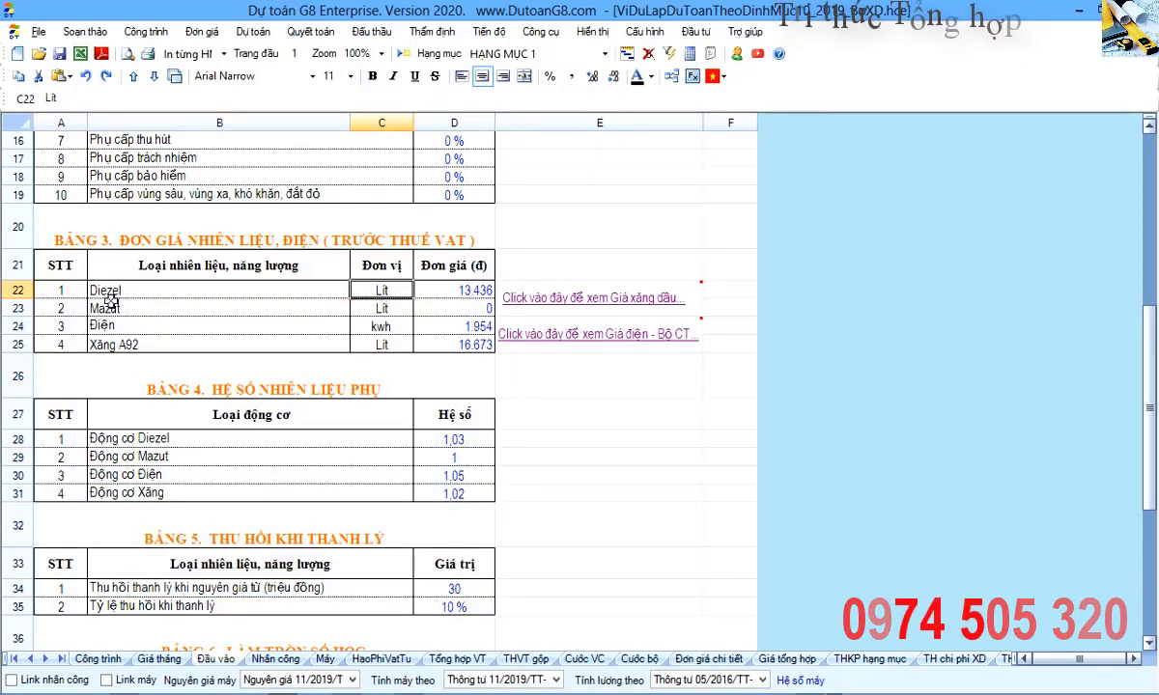
left_click_drag(55, 254, 454, 340)
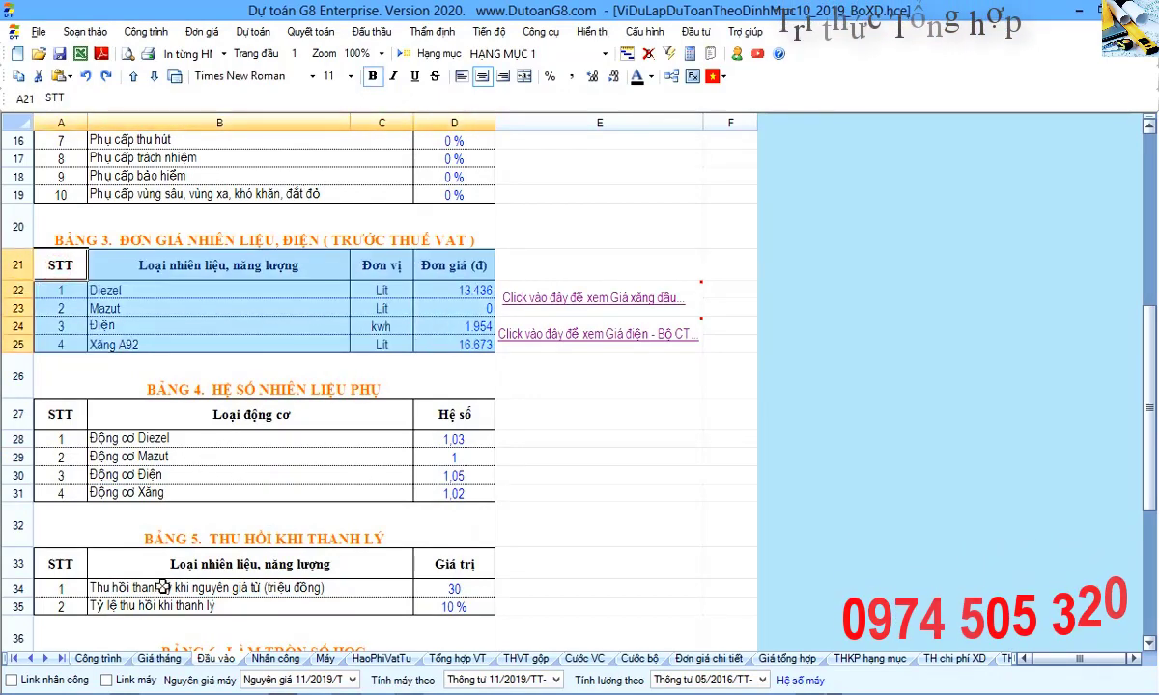
left_click_drag(77, 540, 449, 609)
left_click(449, 609)
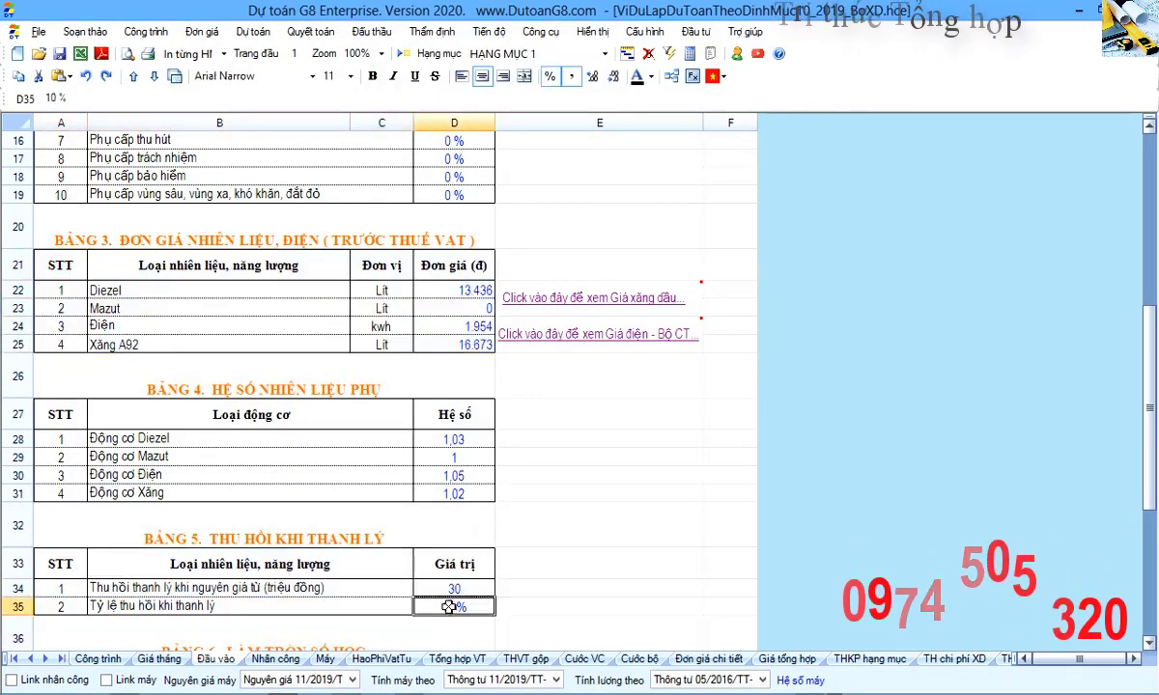
Review the allowance rates in Bảng 2 and the fuel and electricity prices in Bảng 3.
scroll(417, 534, "up", 5)
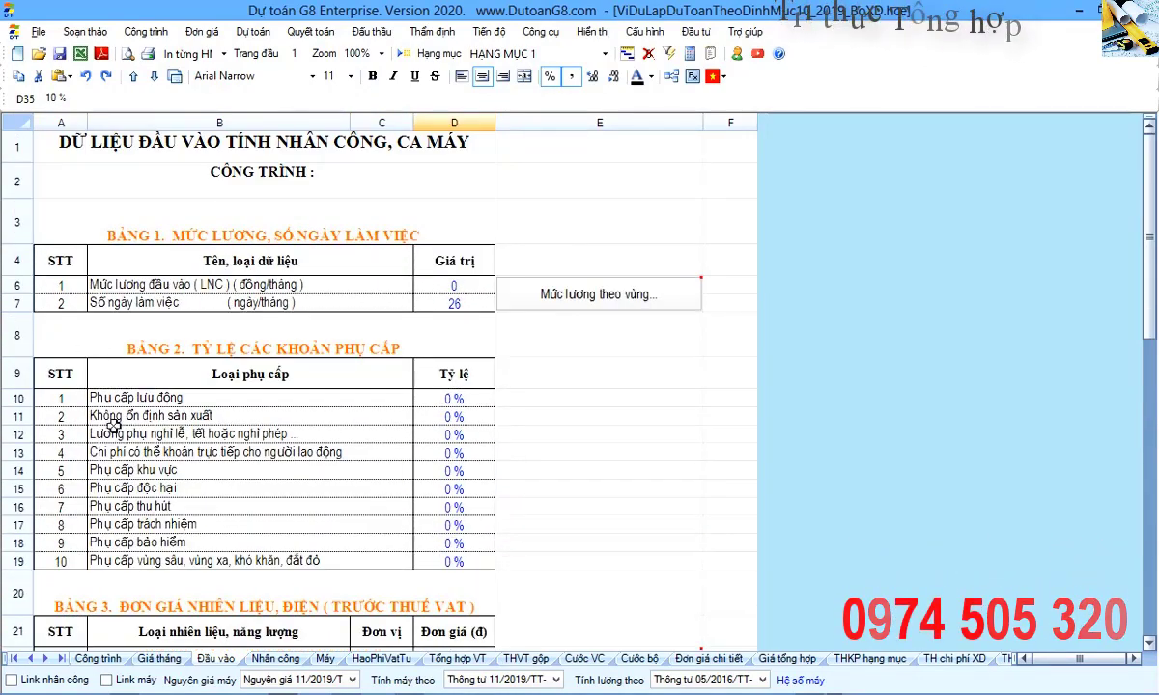
left_click_drag(60, 396, 461, 545)
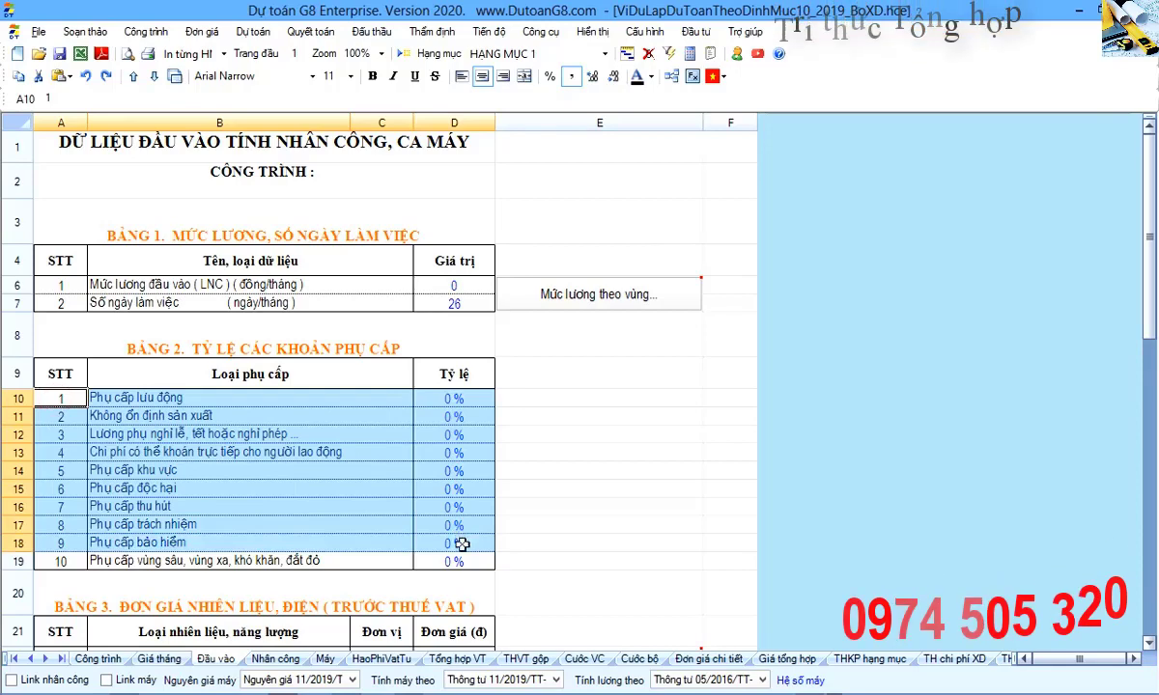
scroll(461, 544, "down", 2)
left_click_drag(164, 466, 449, 516)
left_click(386, 512)
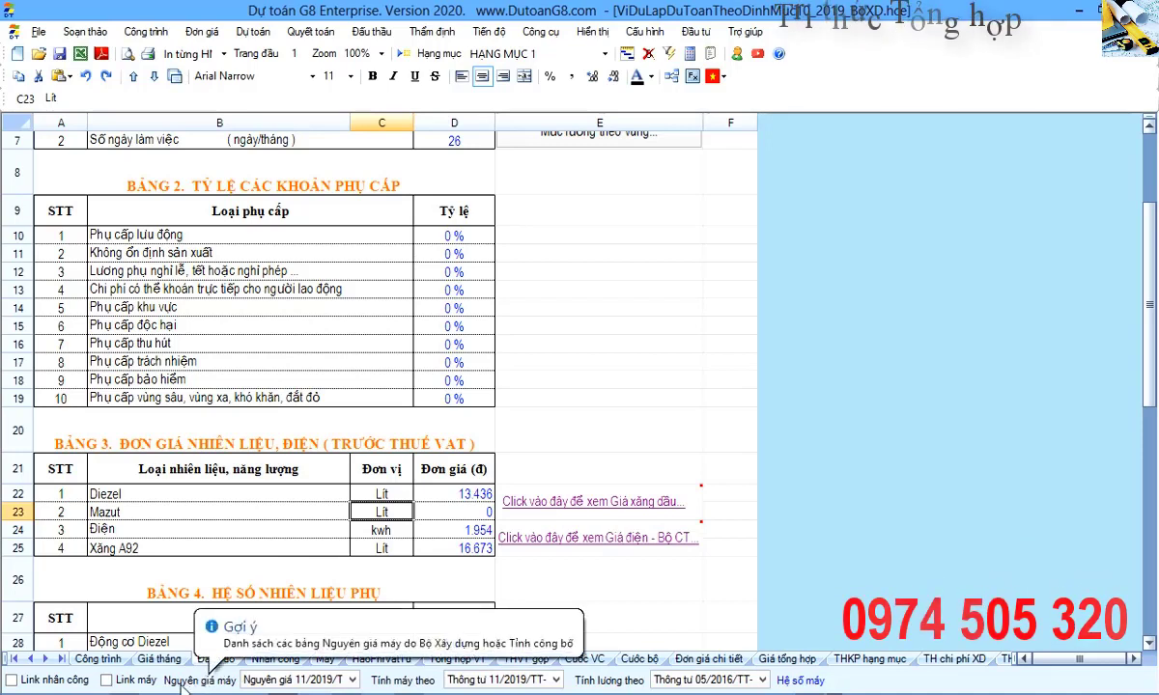
Select Nguyên giá 11/2019/TT-BXD as the machine original-price list and Thông tư 11/2019/TT-BXD as the machine-shift calculation basis.
left_click(297, 679)
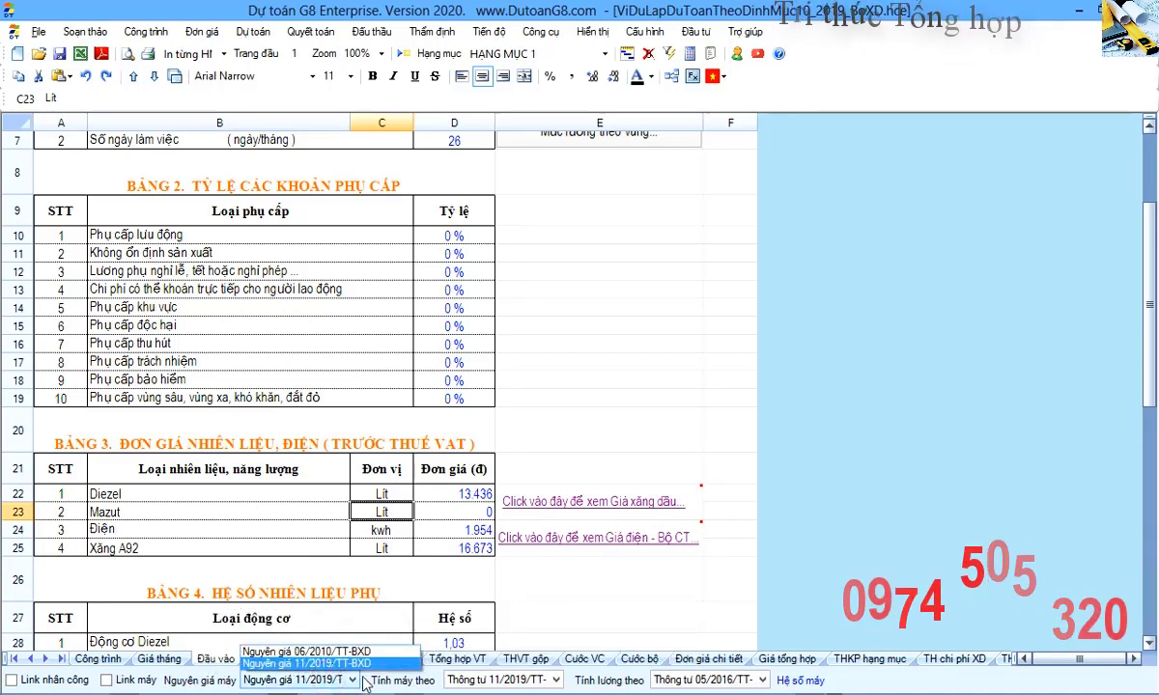
left_click(335, 664)
left_click(545, 683)
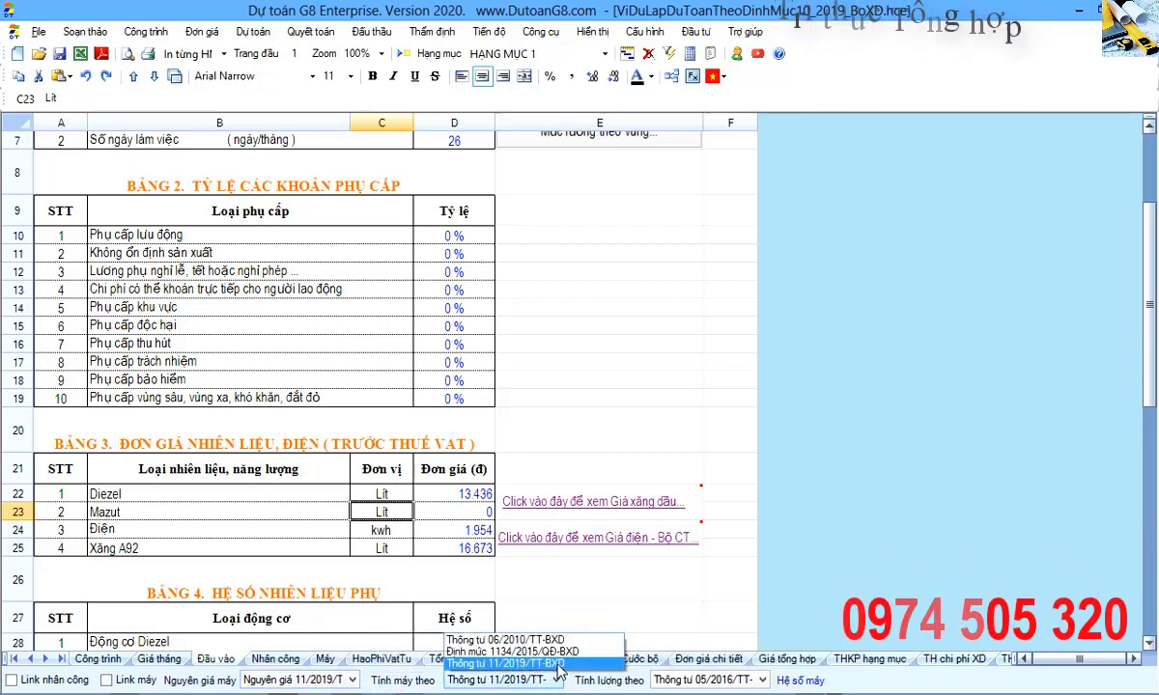
left_click(558, 664)
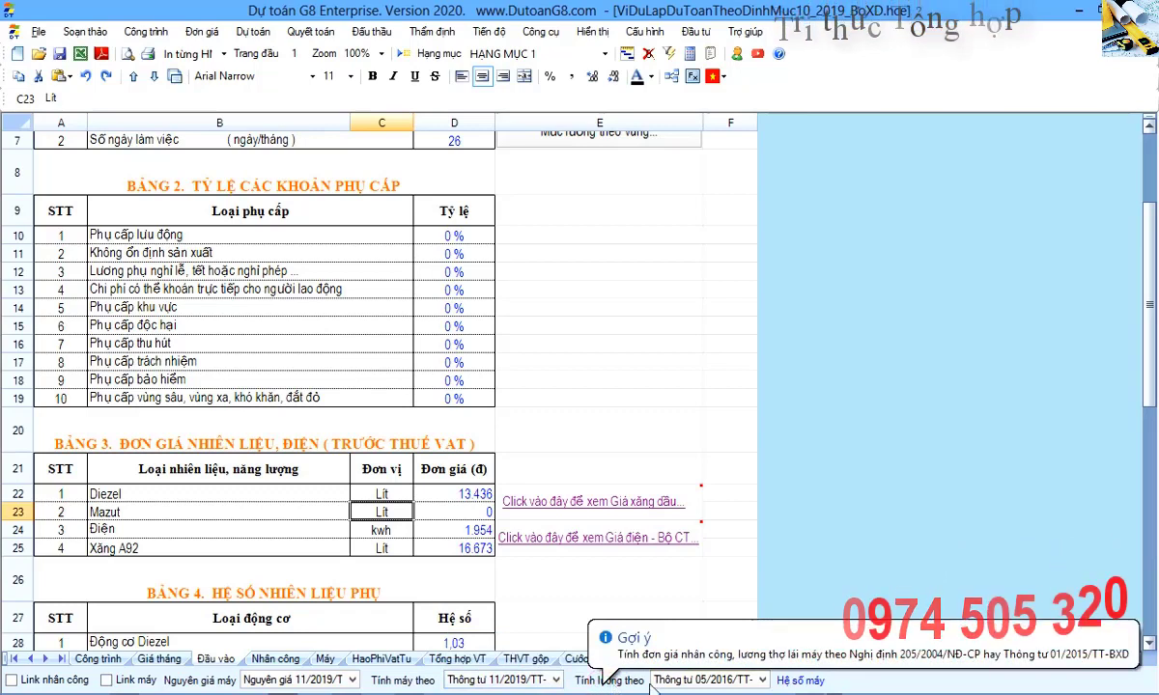
Set the wage calculation basis to PL4 - TT 15/2019/TT-BXD.
left_click(726, 682)
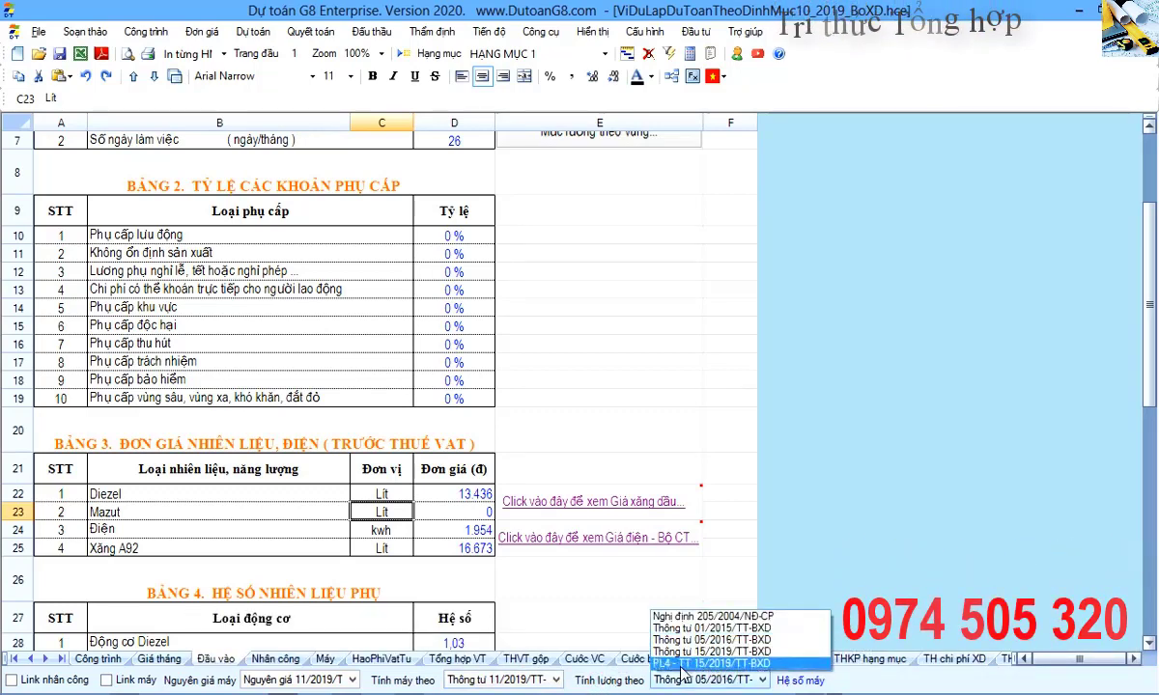
left_click(763, 664)
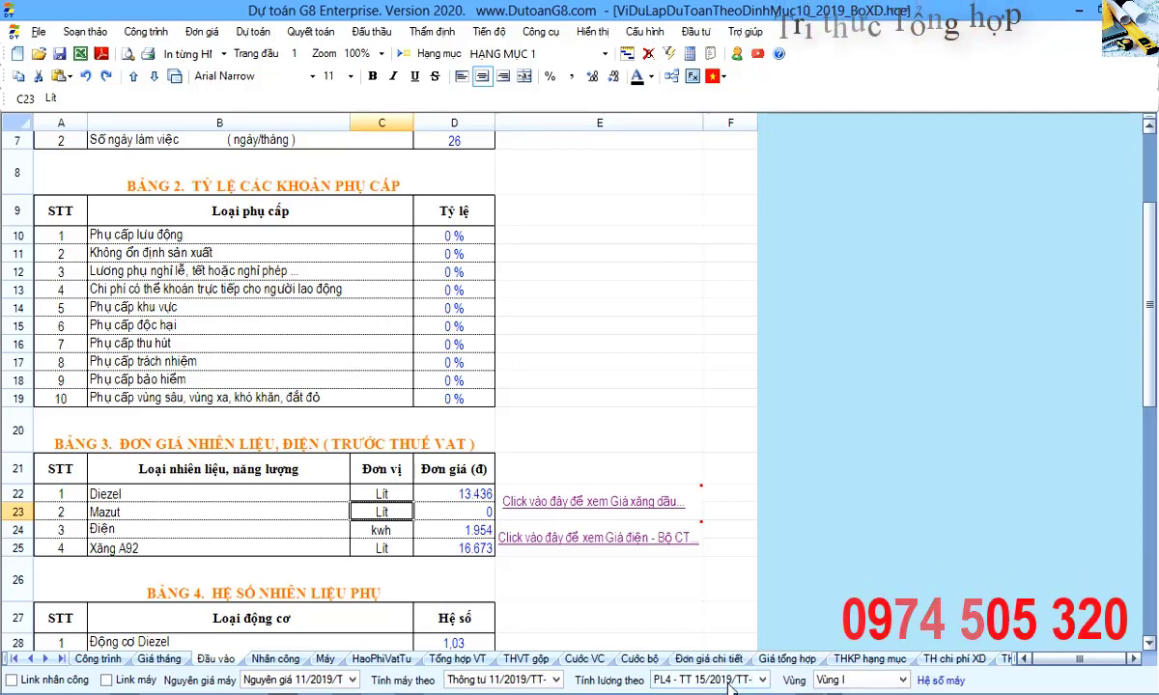
left_click(673, 679)
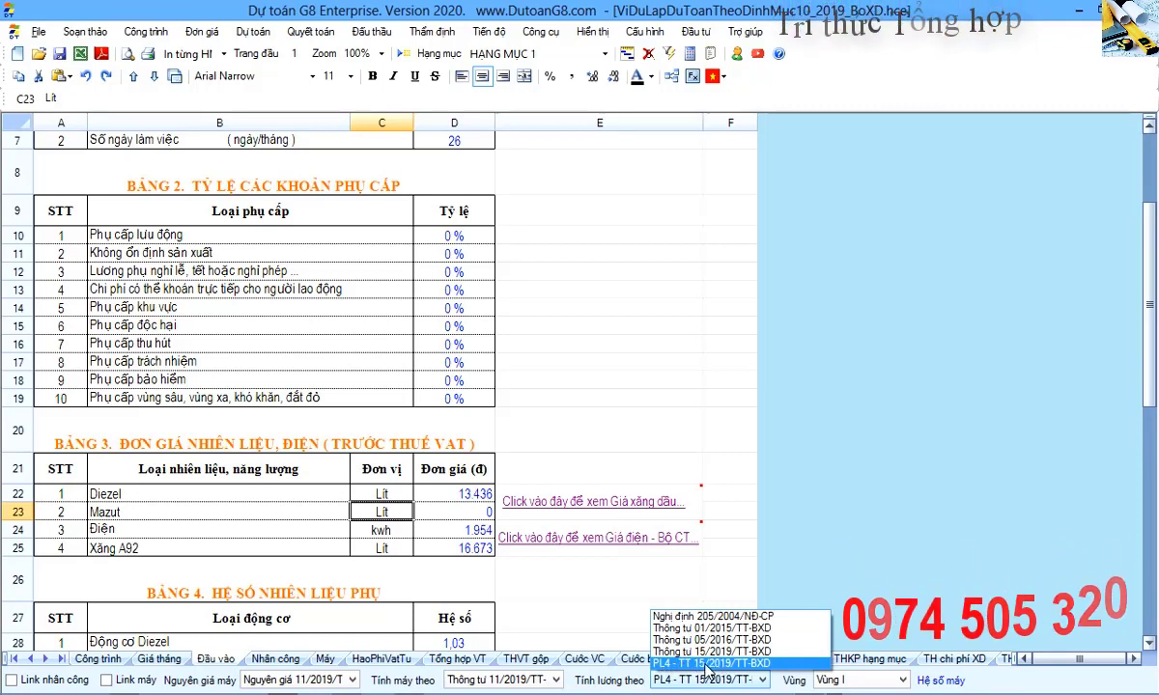
left_click(708, 664)
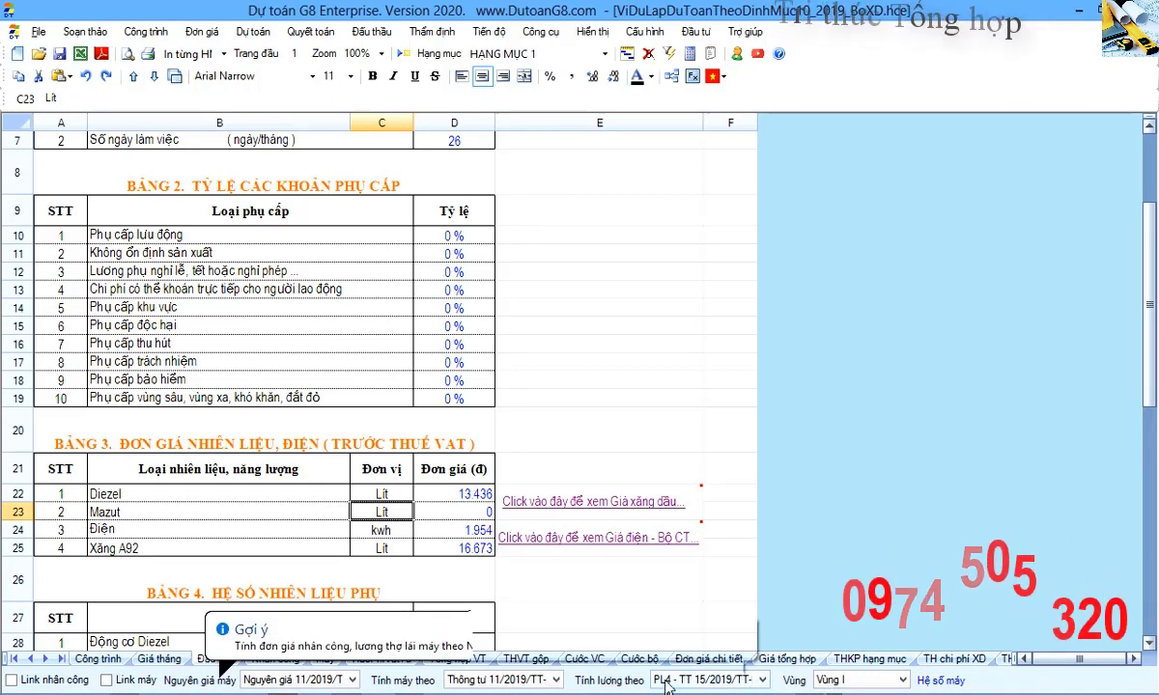
Switch to Foxit Reader and bring up the ThongTu 15_2019_TT-BXD.pdf document.
key("alt+Tab")
key("alt+Tab")
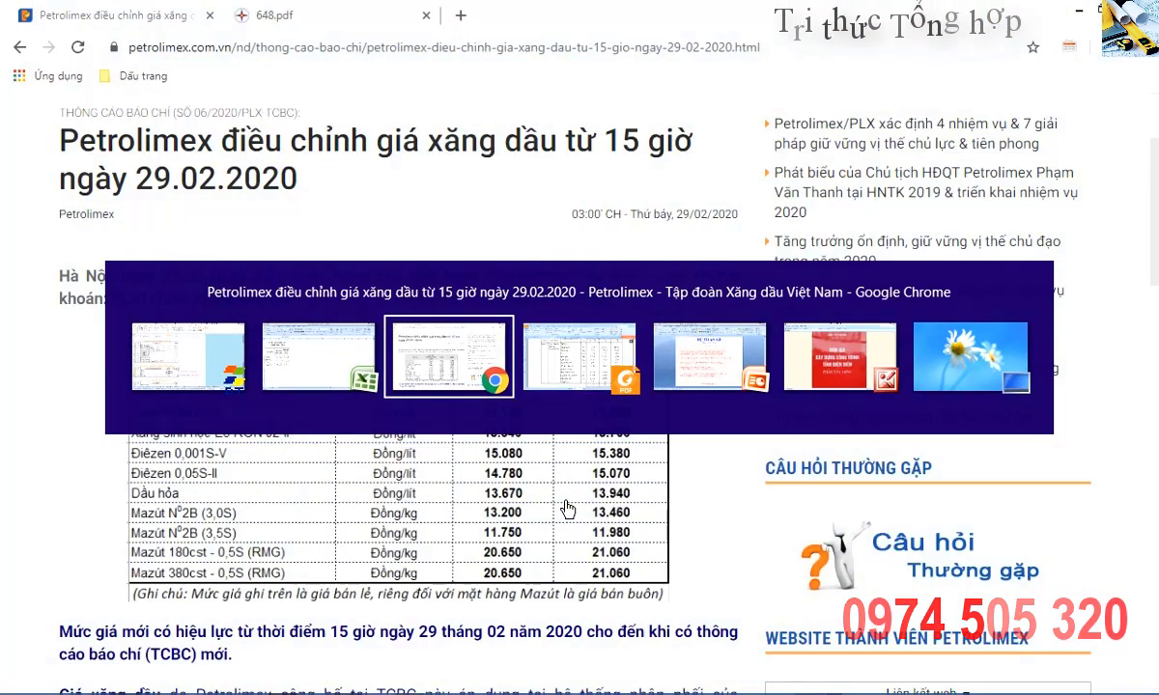
key("alt+Tab")
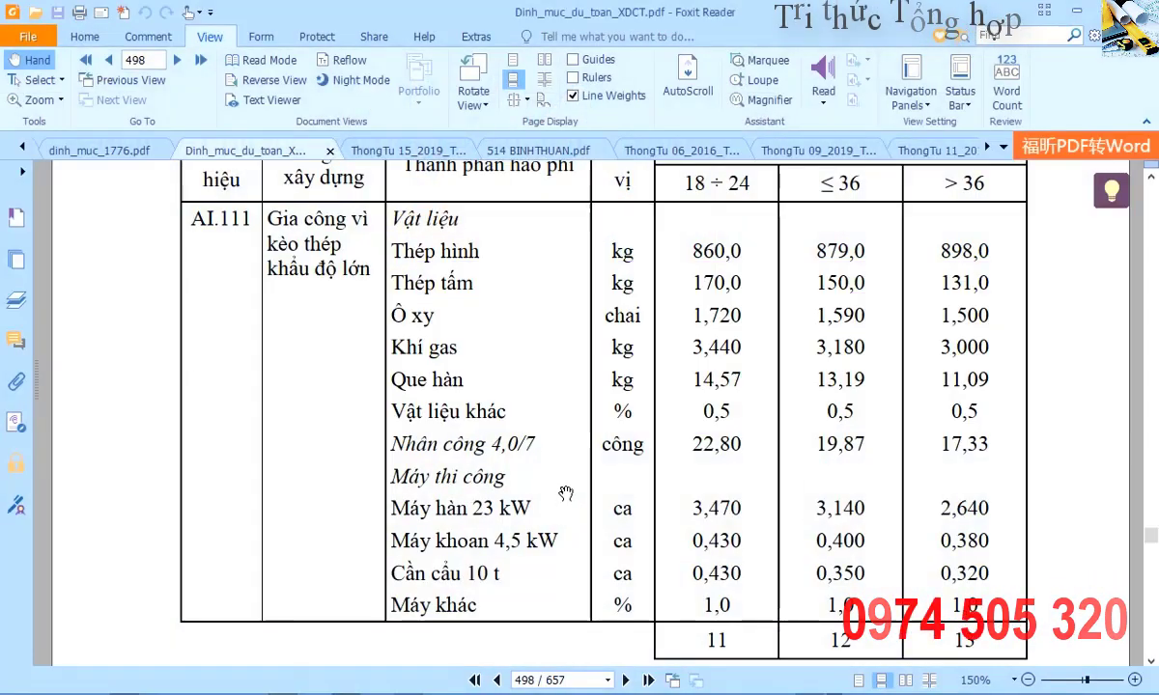
left_click(401, 151)
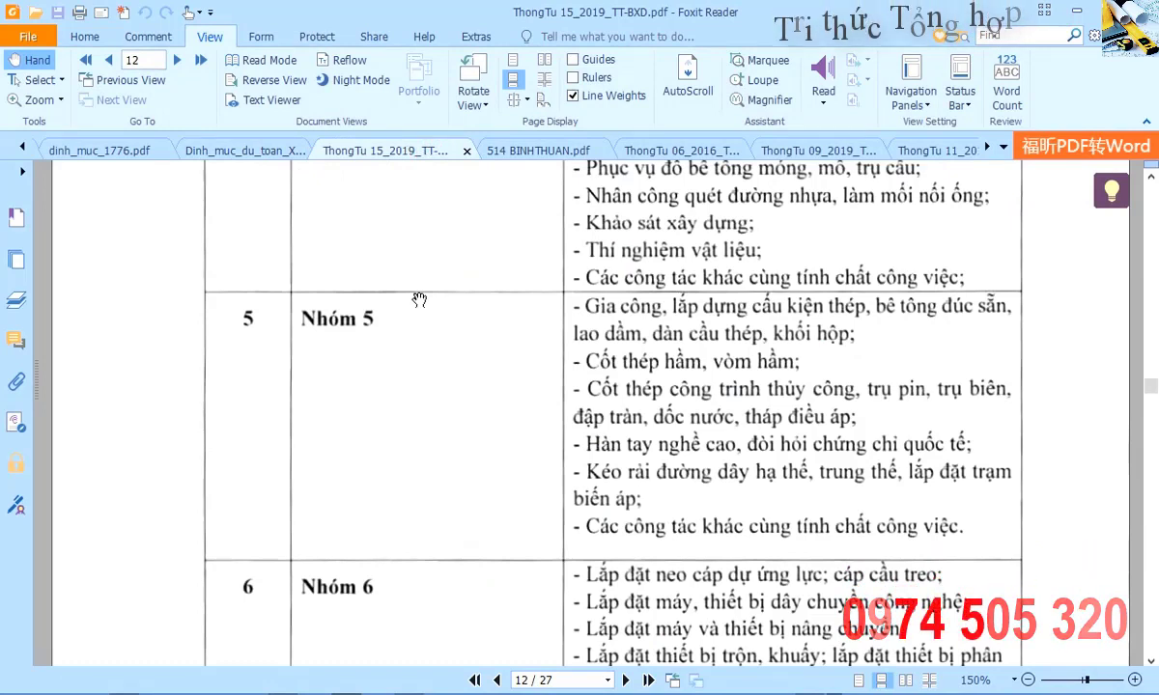
Go to page 16, rotate it upright and examine the regional labour price framework in Phụ lục số 4.
key("ctrl+g")
type("1")
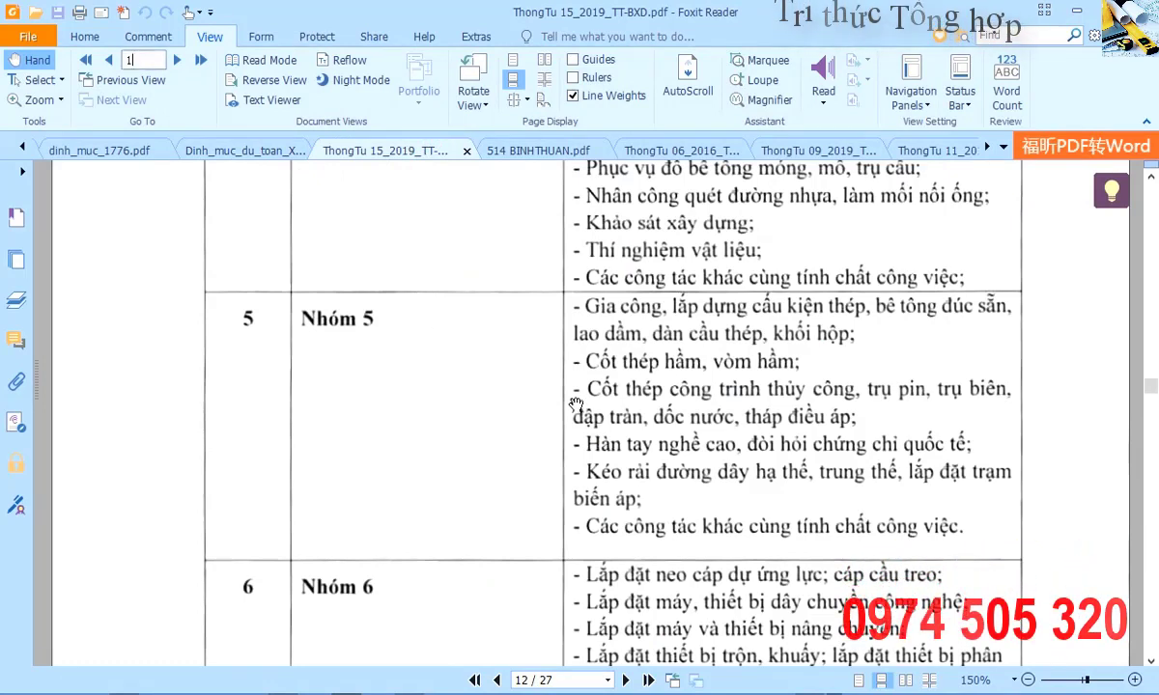
type("6")
key("Return")
key("ctrl+2")
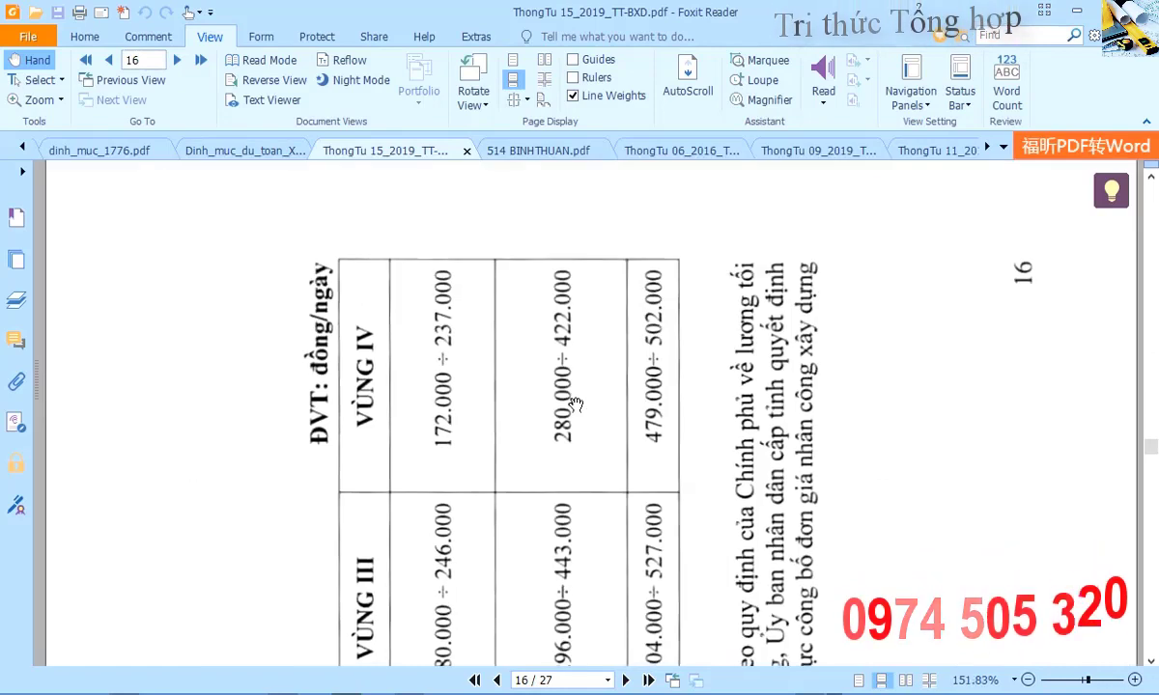
key("ctrl+shift+plus")
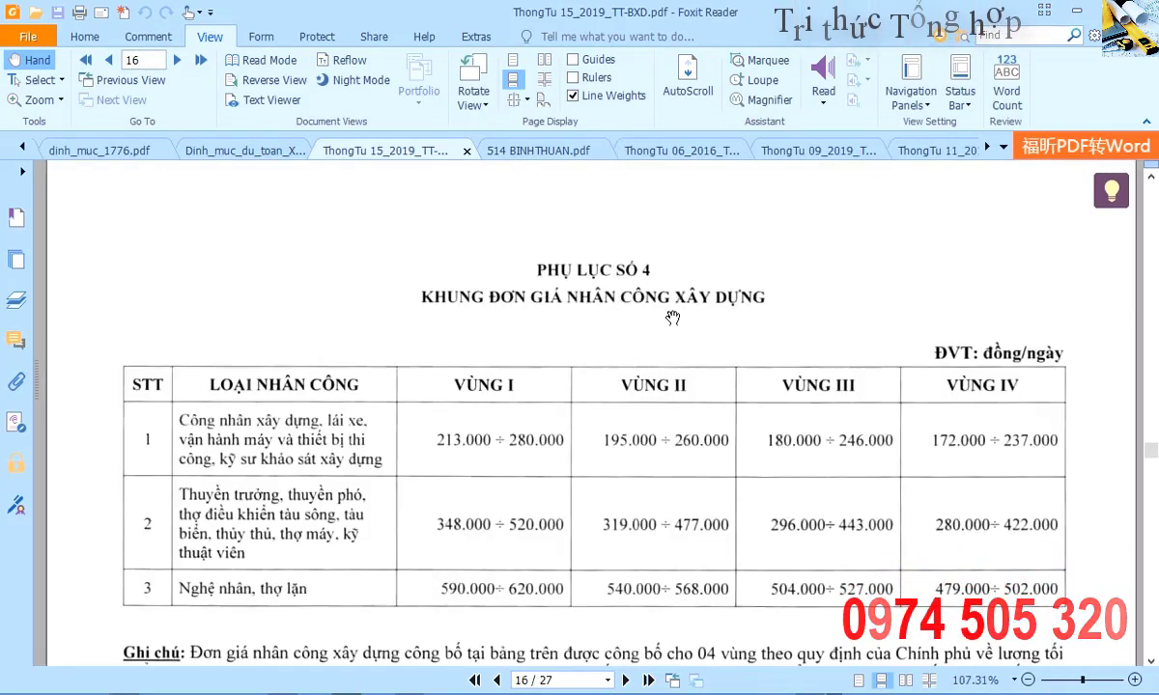
scroll(676, 302, "down", 1)
scroll(705, 307, "down", 1)
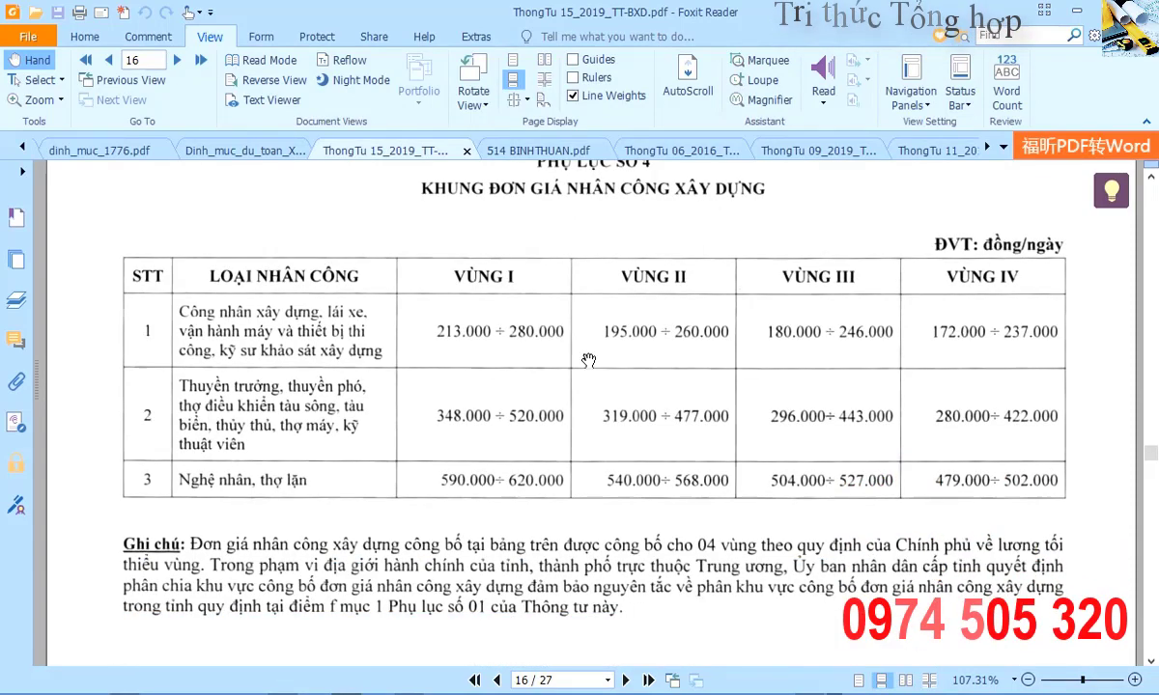
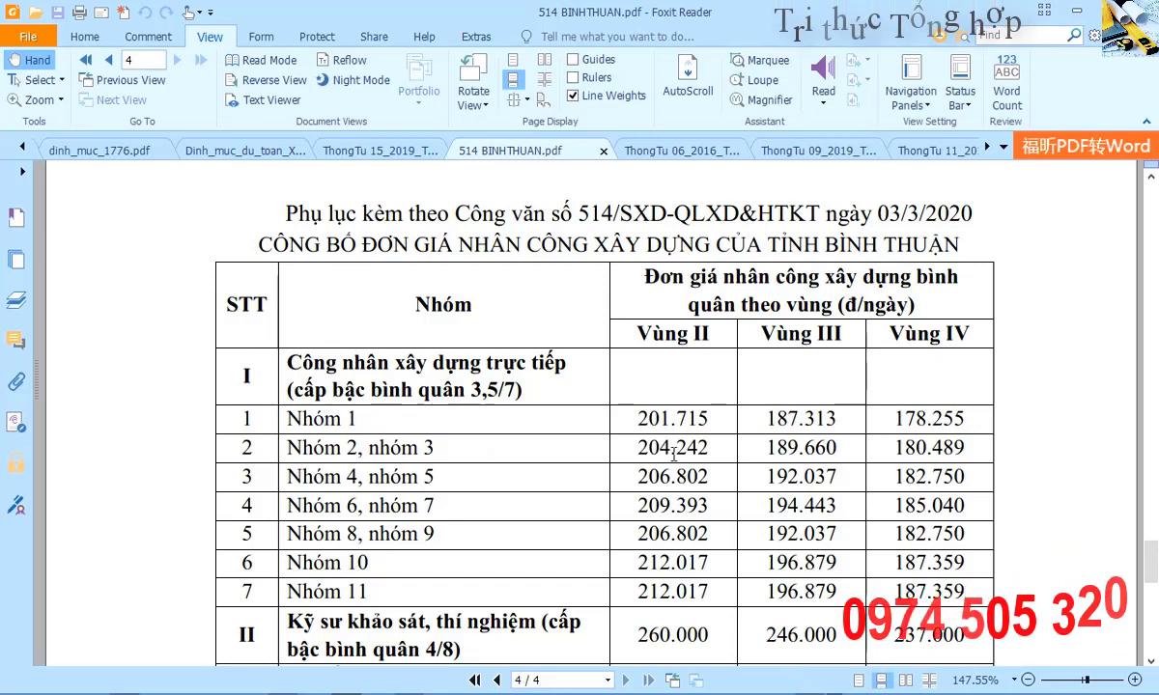
Examine the Bình Thuận labour prices by group and region in 514 BINHTHUAN.pdf, starting with the Vùng II values of Nhóm 1 to 3.
left_click_drag(636, 418, 711, 415)
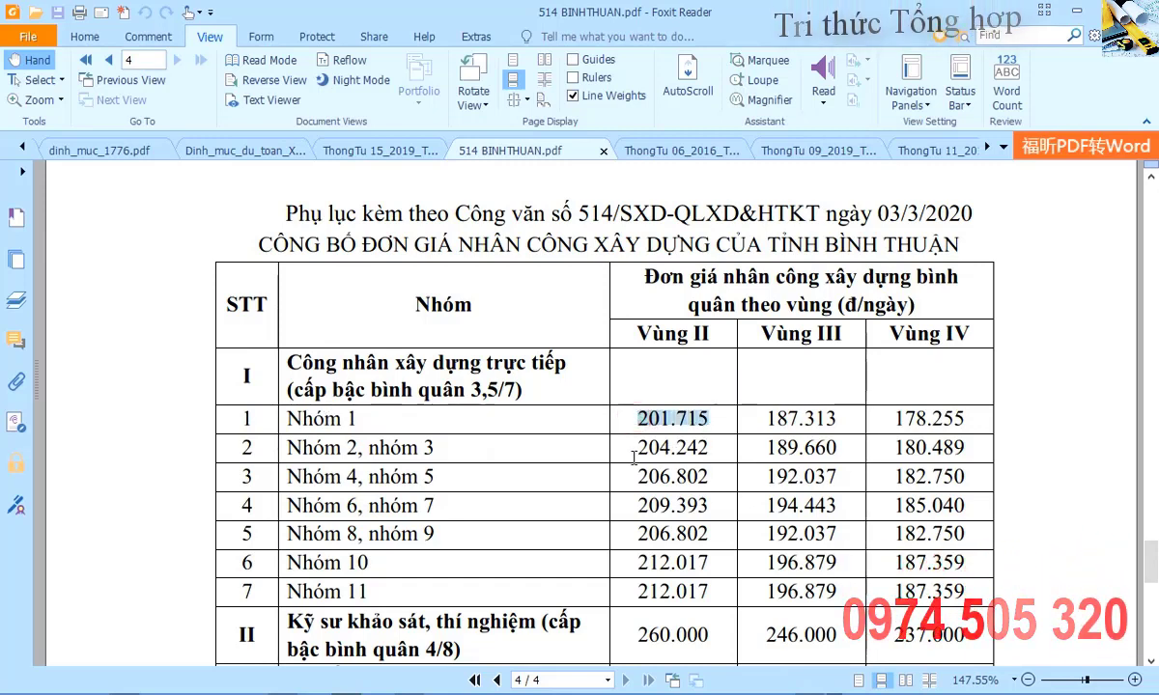
left_click_drag(622, 446, 718, 445)
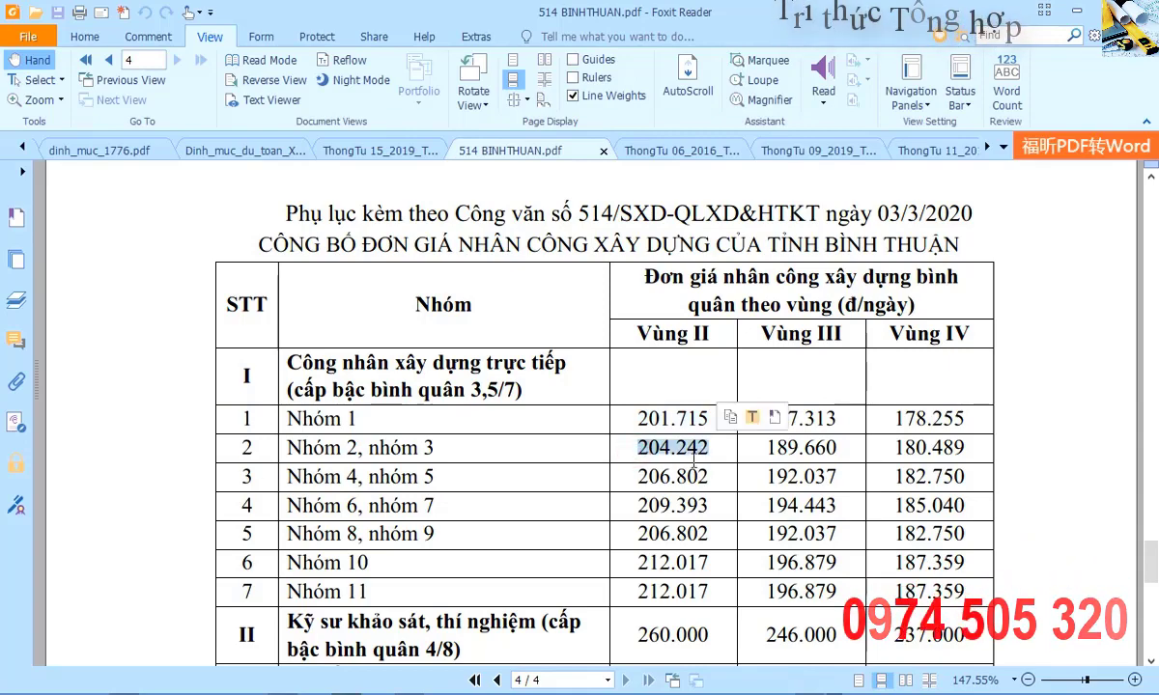
left_click(646, 467)
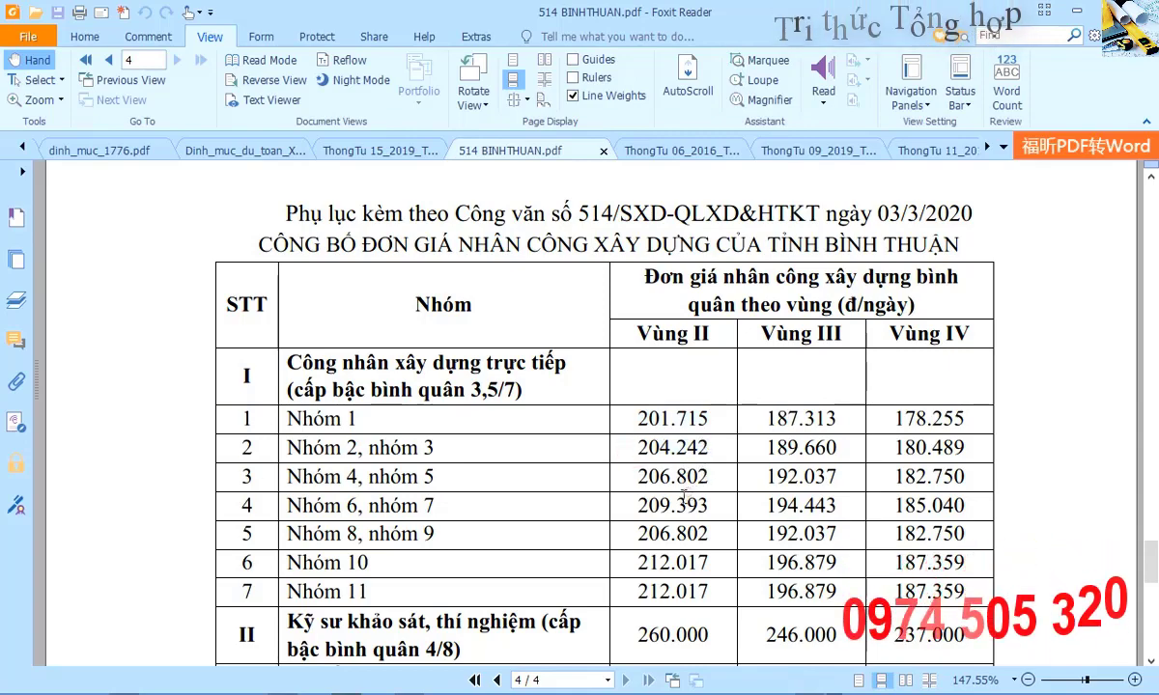
scroll(499, 483, "down", 5)
scroll(454, 398, "down", 4)
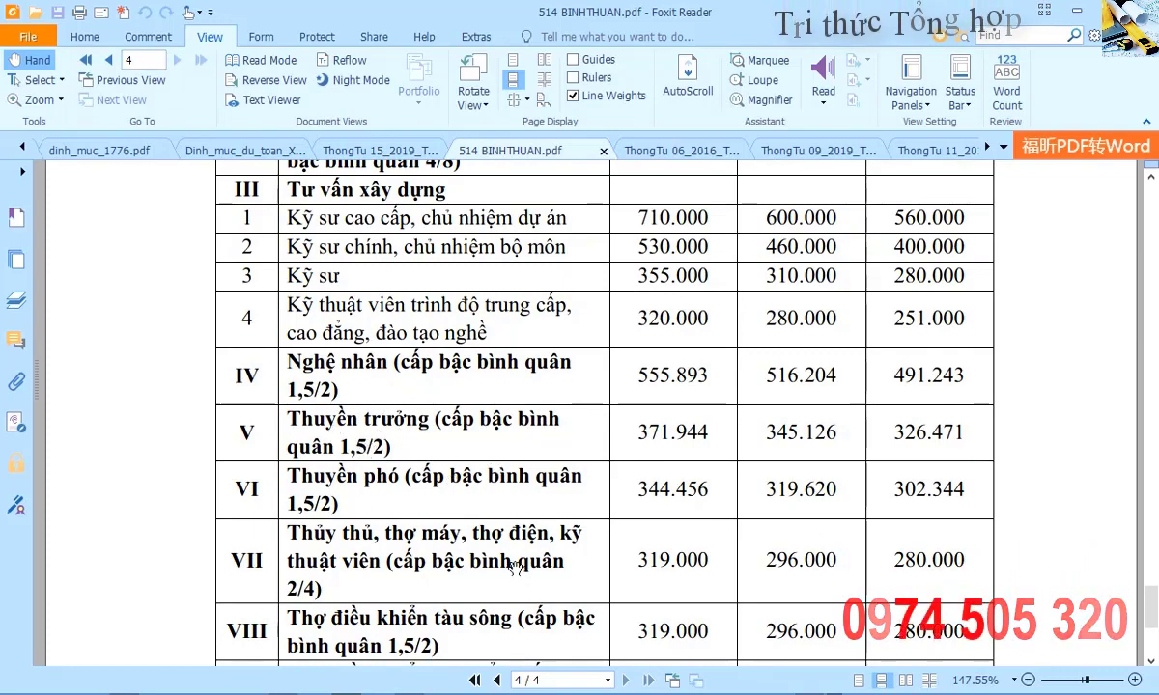
scroll(516, 564, "down", 4)
scroll(704, 561, "up", 10)
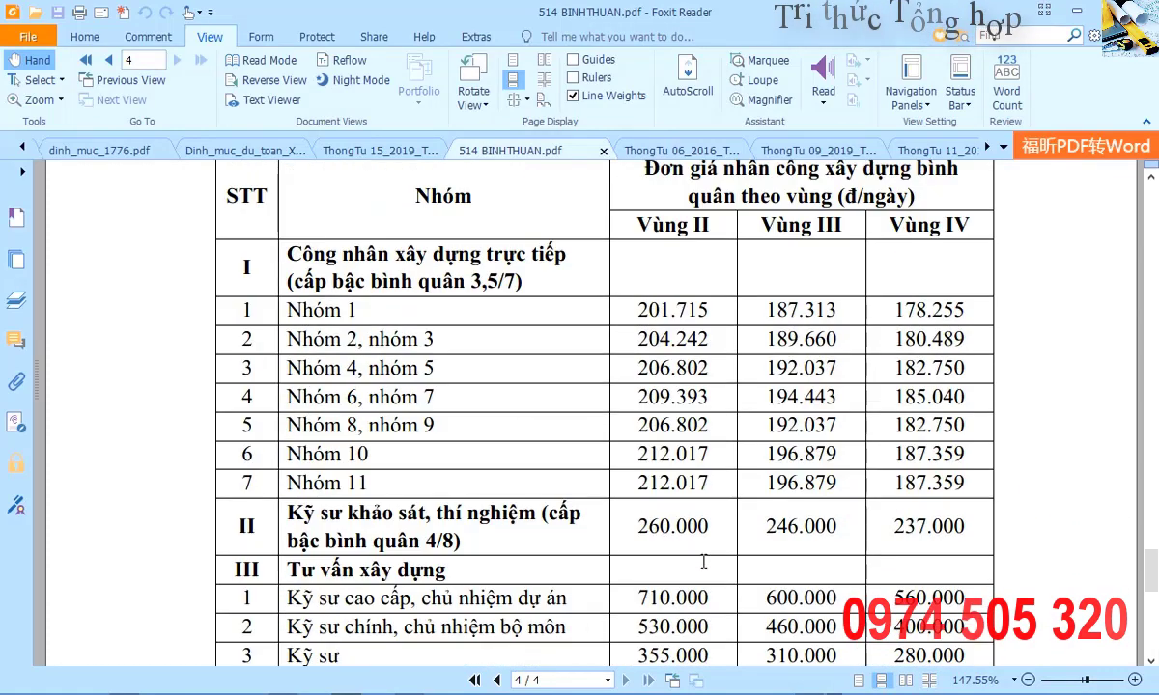
scroll(704, 561, "up", 8)
scroll(608, 415, "down", 4)
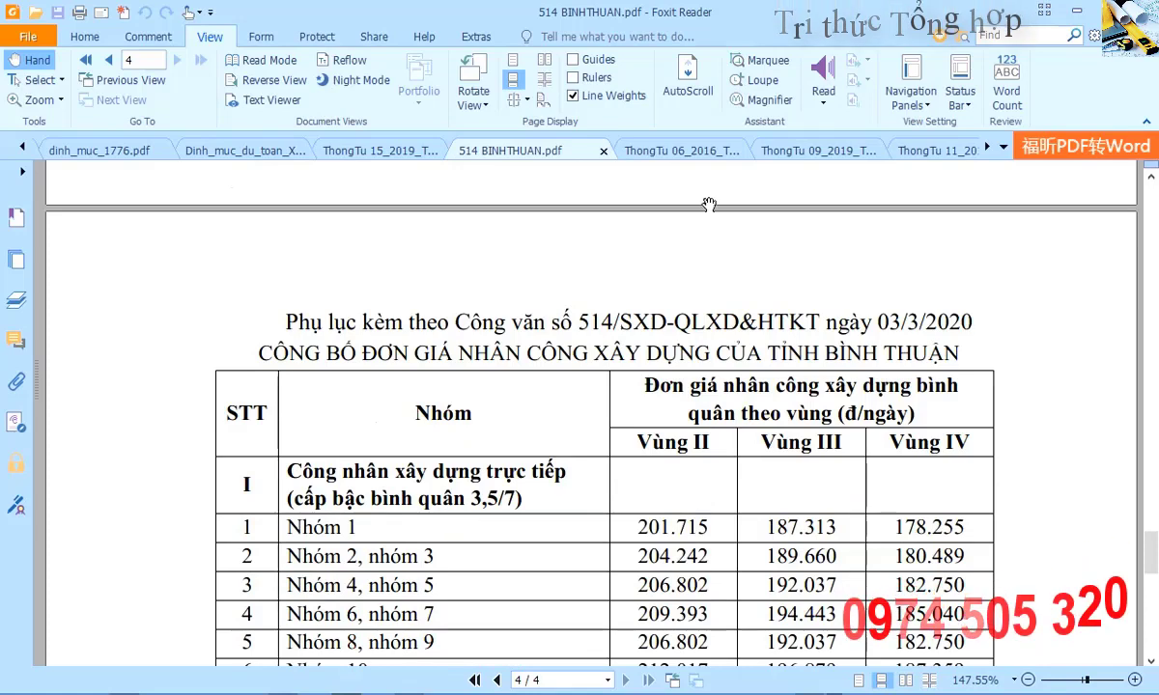
Return to ThongTu 15_2019_TT-BXD.pdf and examine the provincial labour price announcement template, Phụ lục số 11, on page 25.
left_click(404, 151)
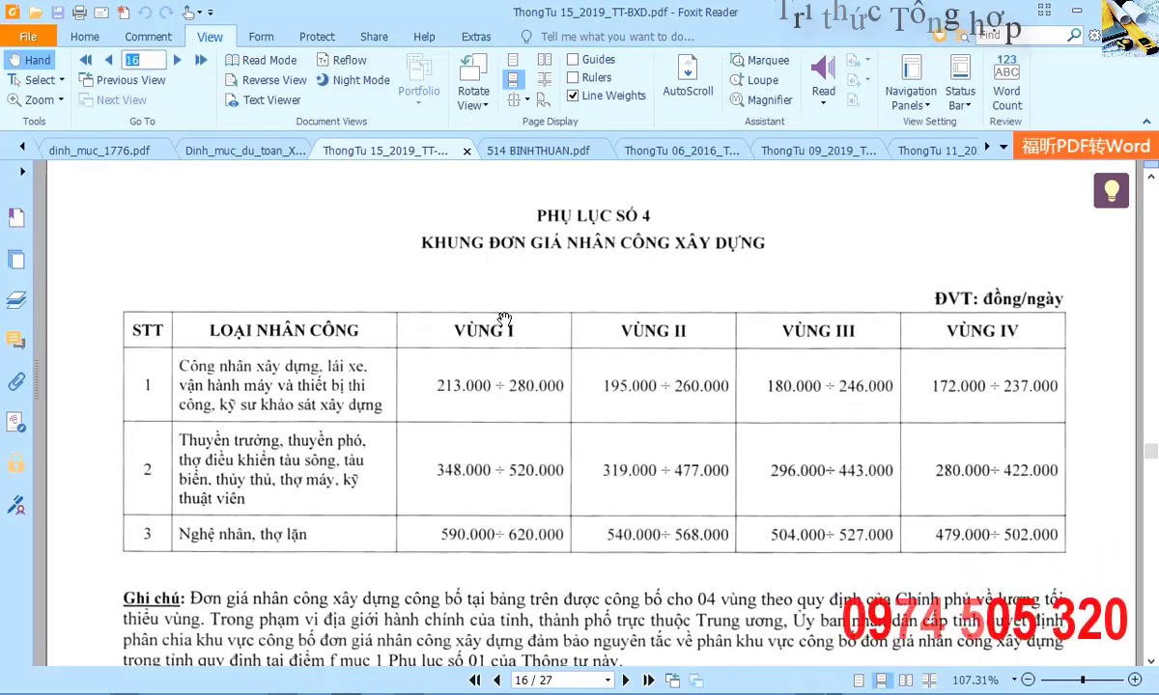
type("25")
key("Return")
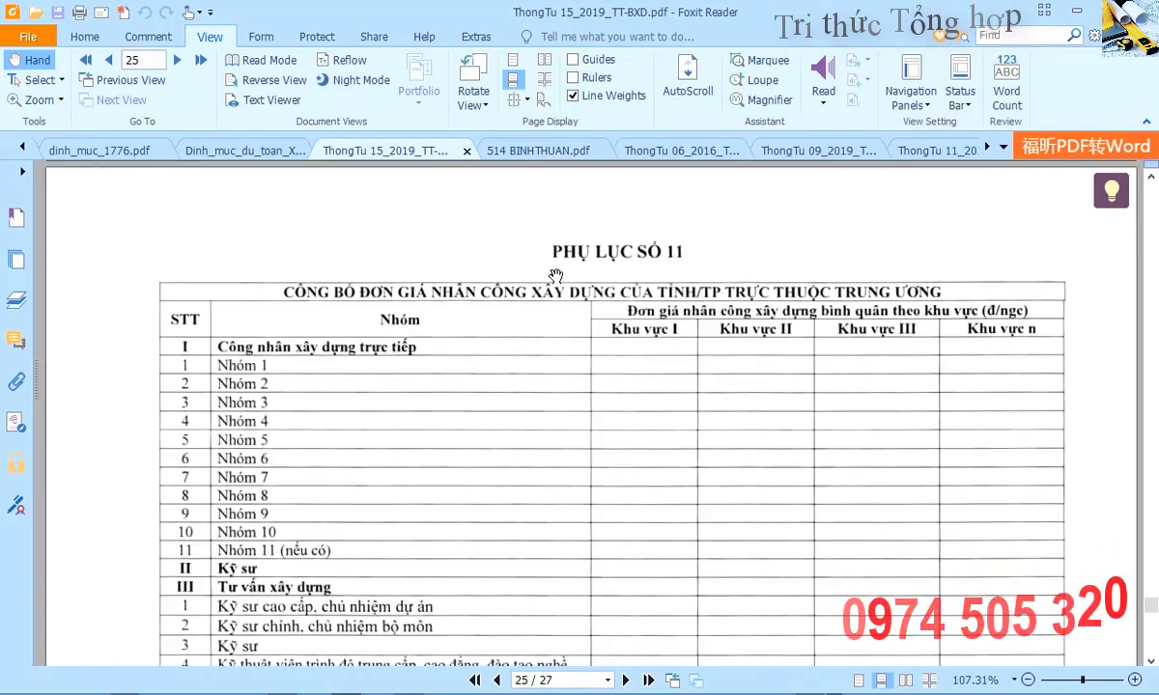
left_click_drag(588, 312, 587, 256)
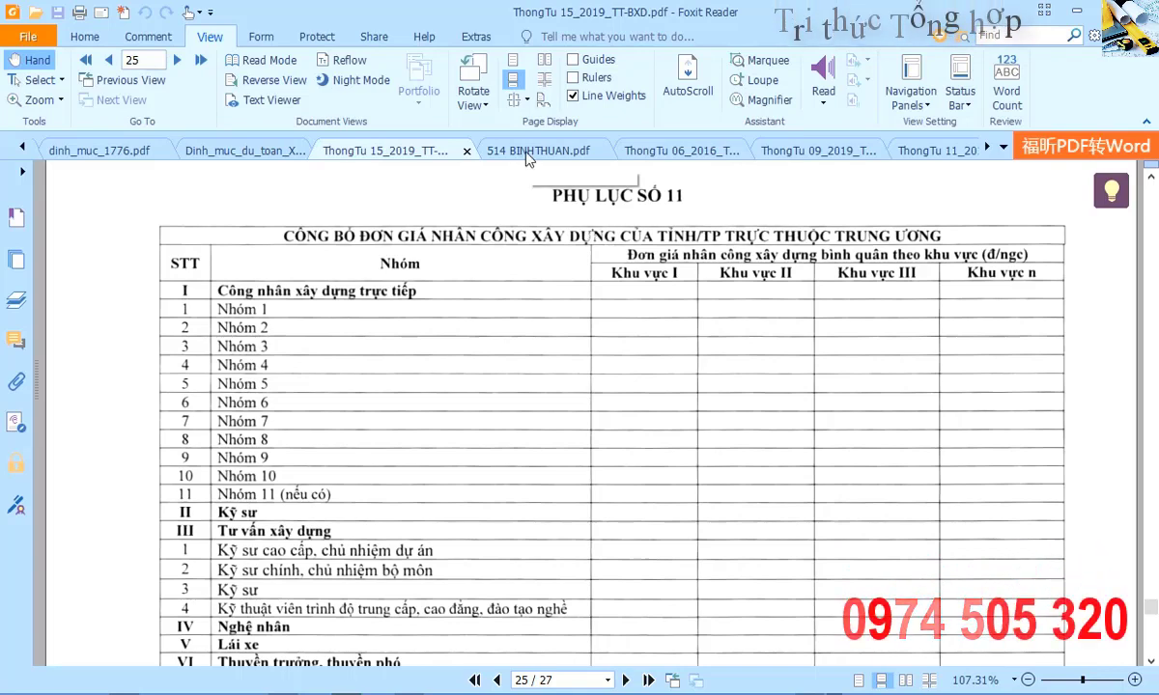
Switch back to Dự toán G8 and reselect PL4 - TT 15/2019/TT-BXD as the wage basis, keeping Vùng I as the region.
key("alt+Tab")
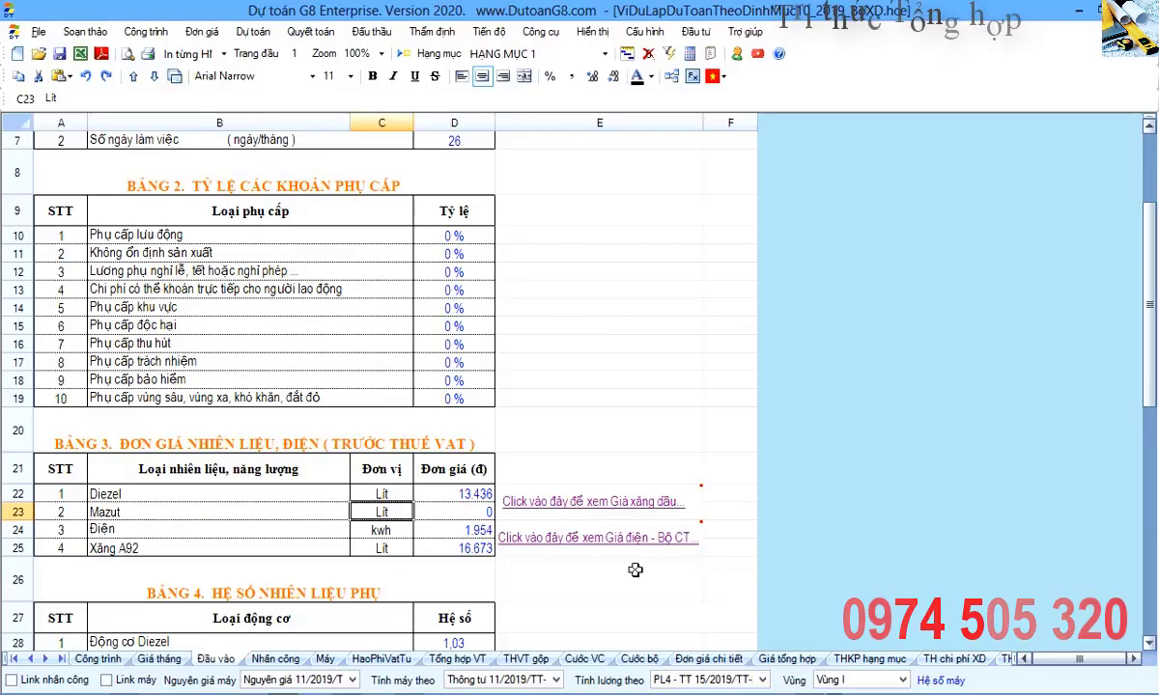
left_click(708, 678)
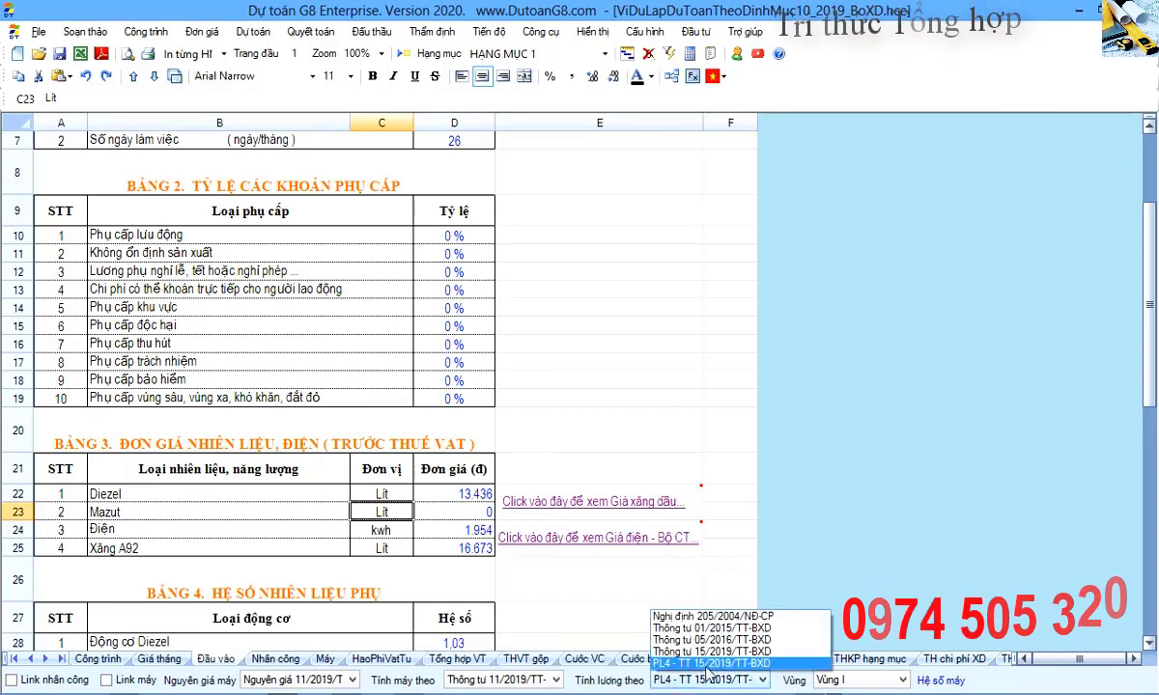
left_click(746, 664)
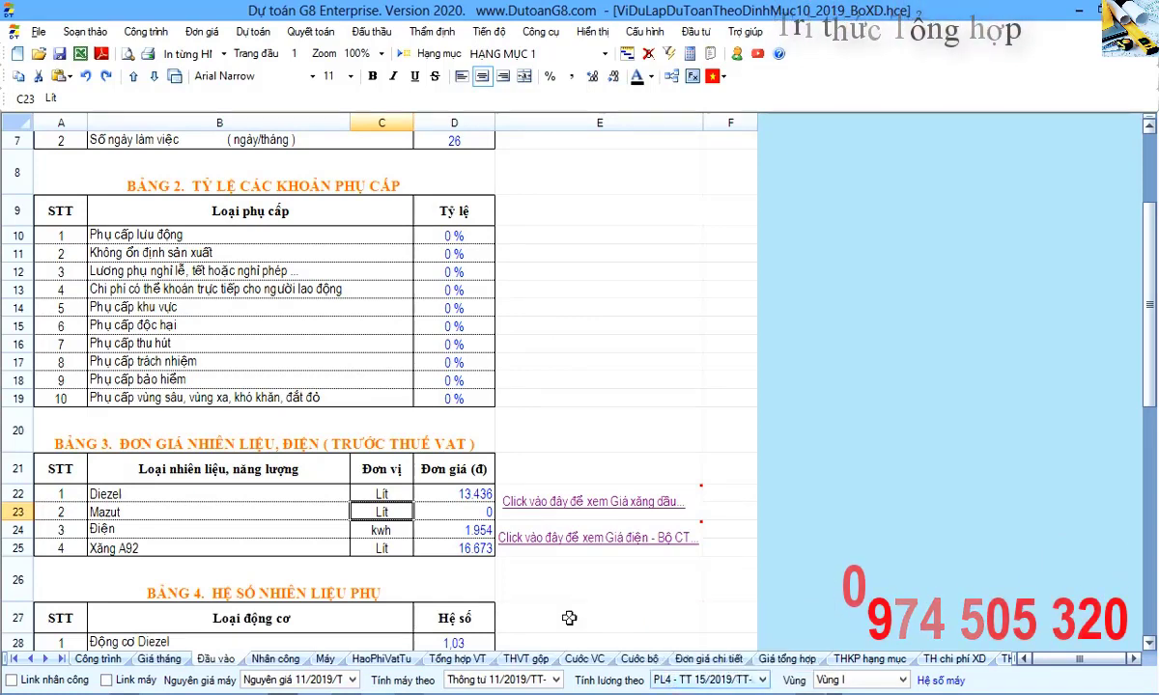
left_click(862, 681)
left_click(581, 604)
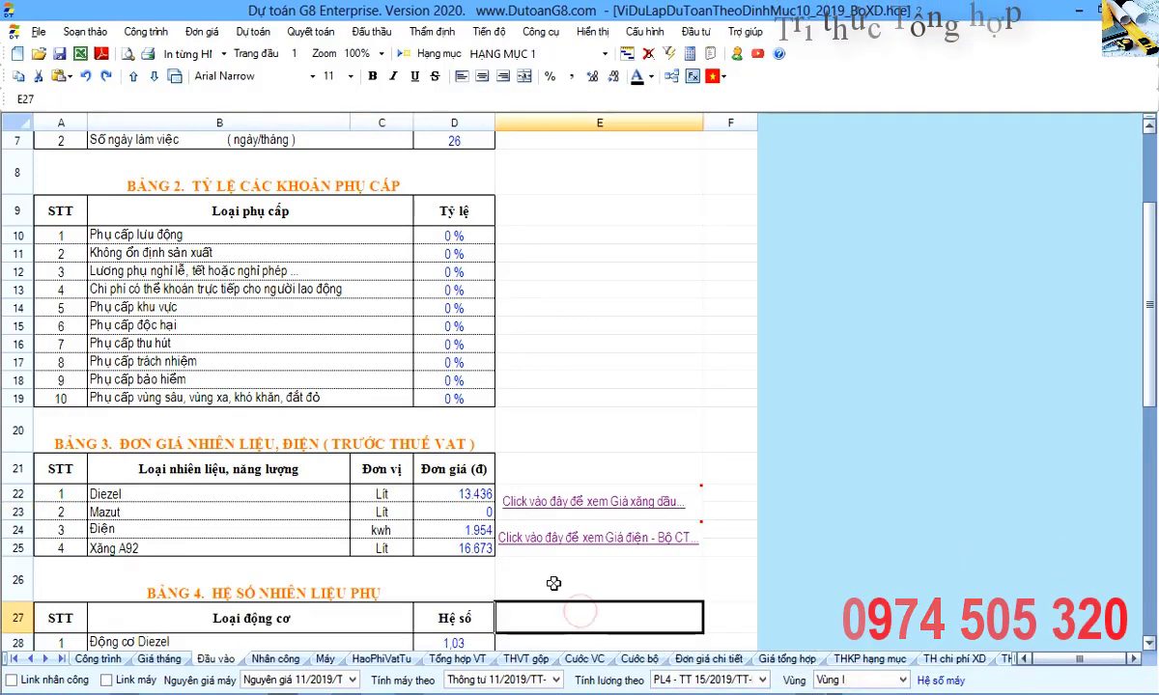
Open the Nhân công sheet and examine its labour unit price, wage coefficient (HCB) and average labour price columns.
left_click(285, 661)
left_click(282, 455)
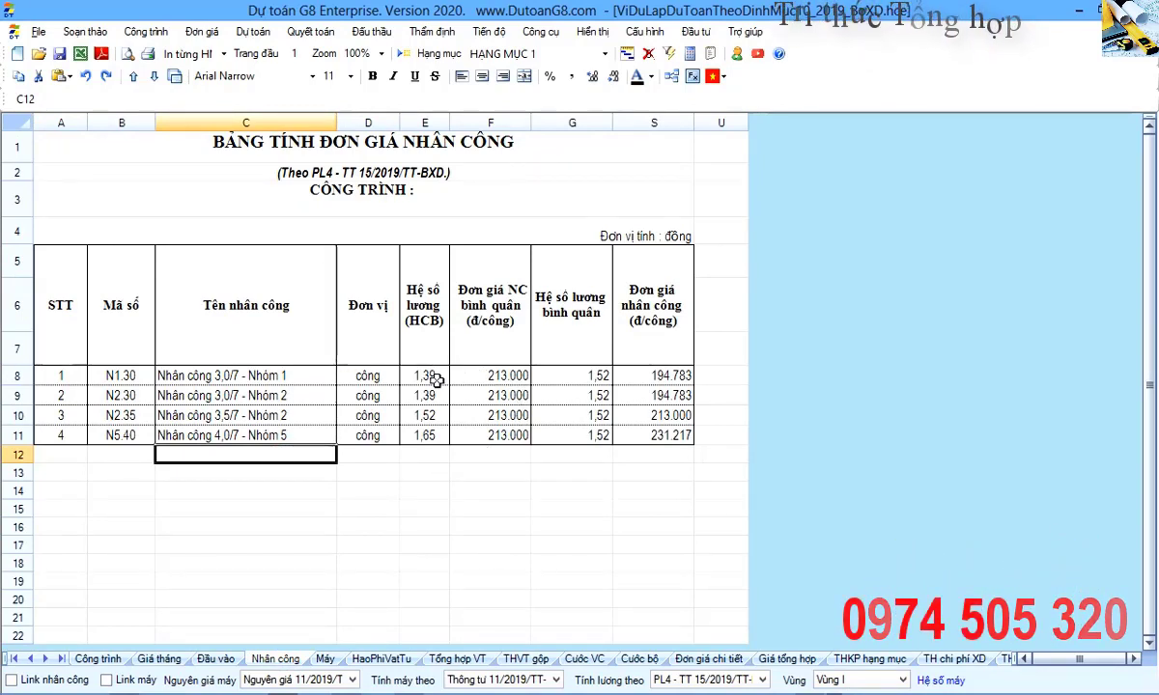
left_click_drag(634, 284, 656, 468)
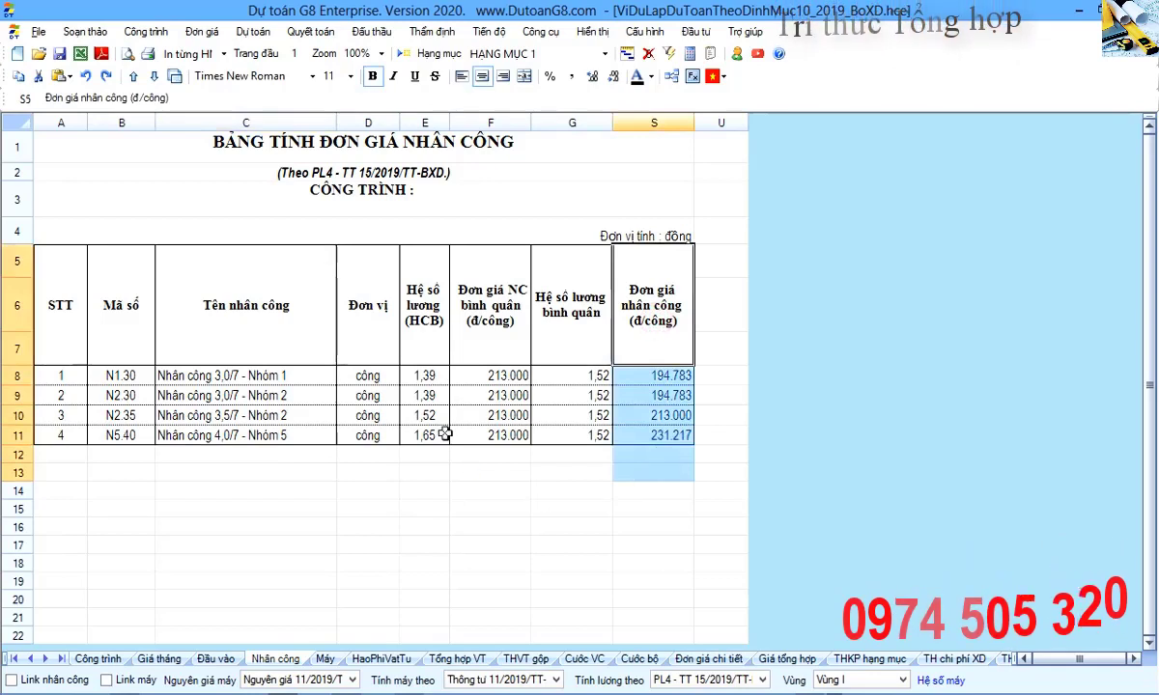
left_click(425, 301)
left_click_drag(425, 301, 427, 493)
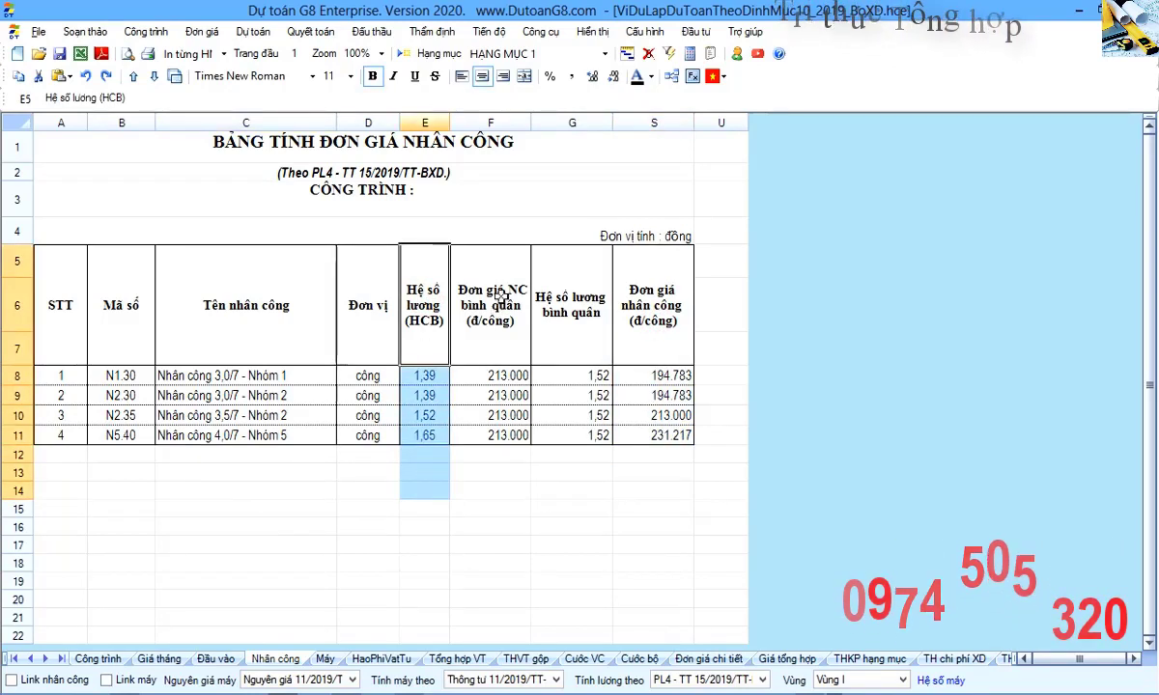
left_click_drag(471, 279, 501, 490)
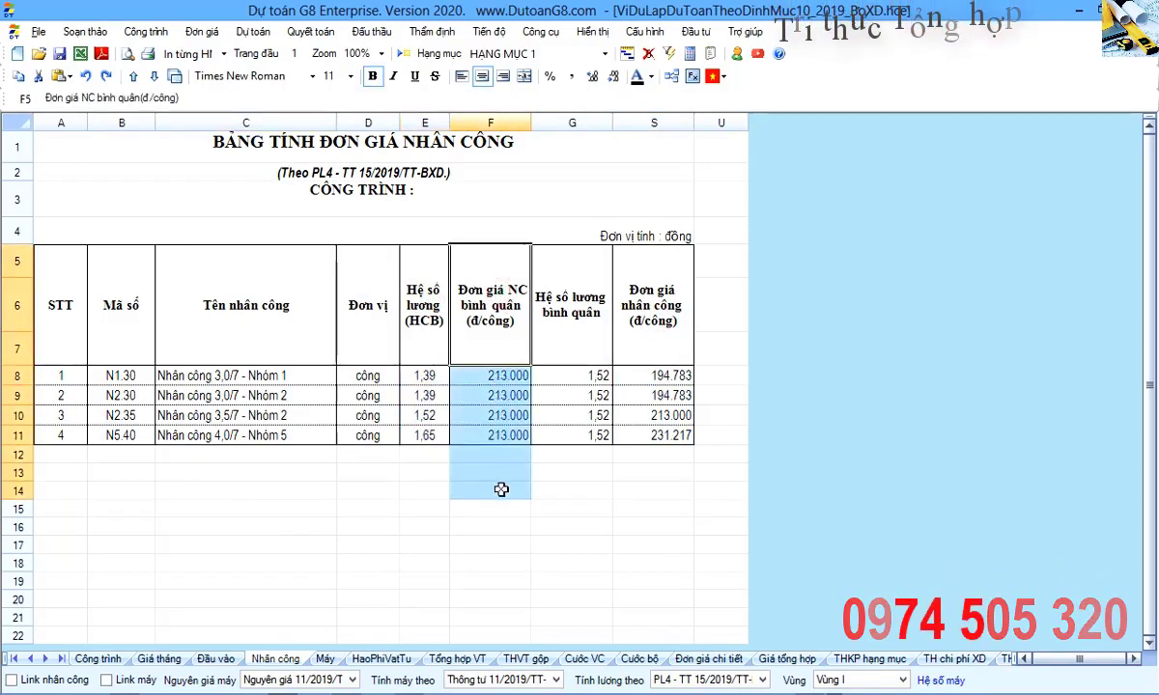
Compare the average labour price column (Đơn giá NC bình quân) with the Bình Thuận prices by region in 514 BINHTHUAN.pdf.
left_click_drag(494, 275, 490, 485)
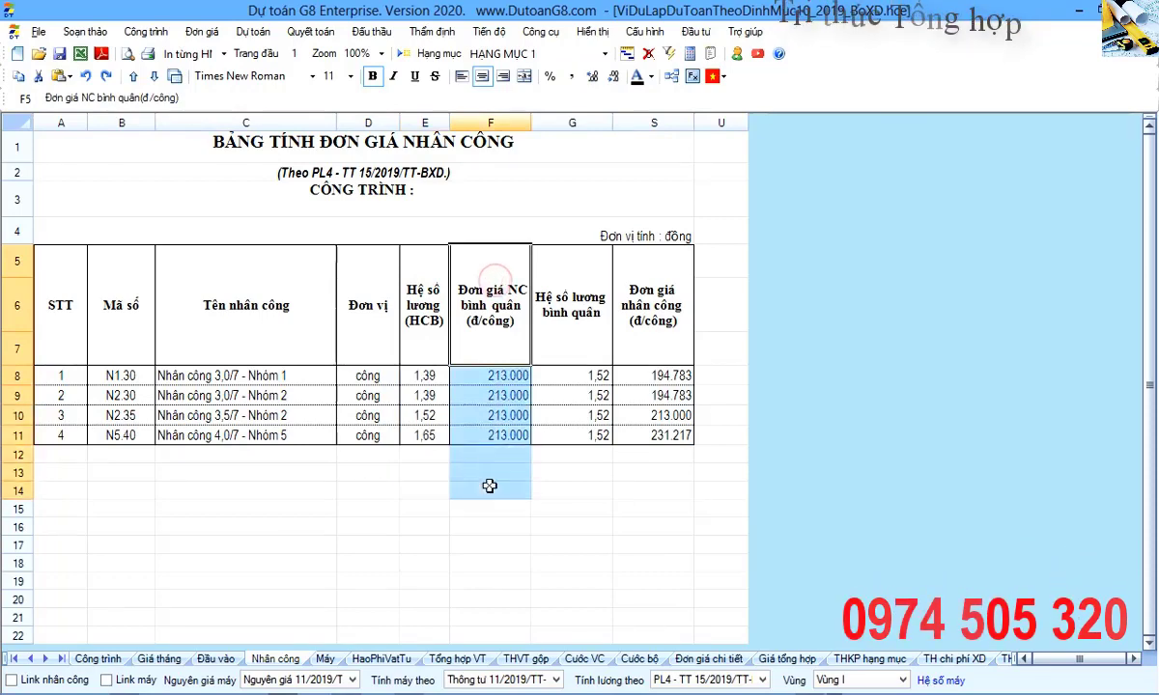
left_click_drag(462, 283, 496, 467)
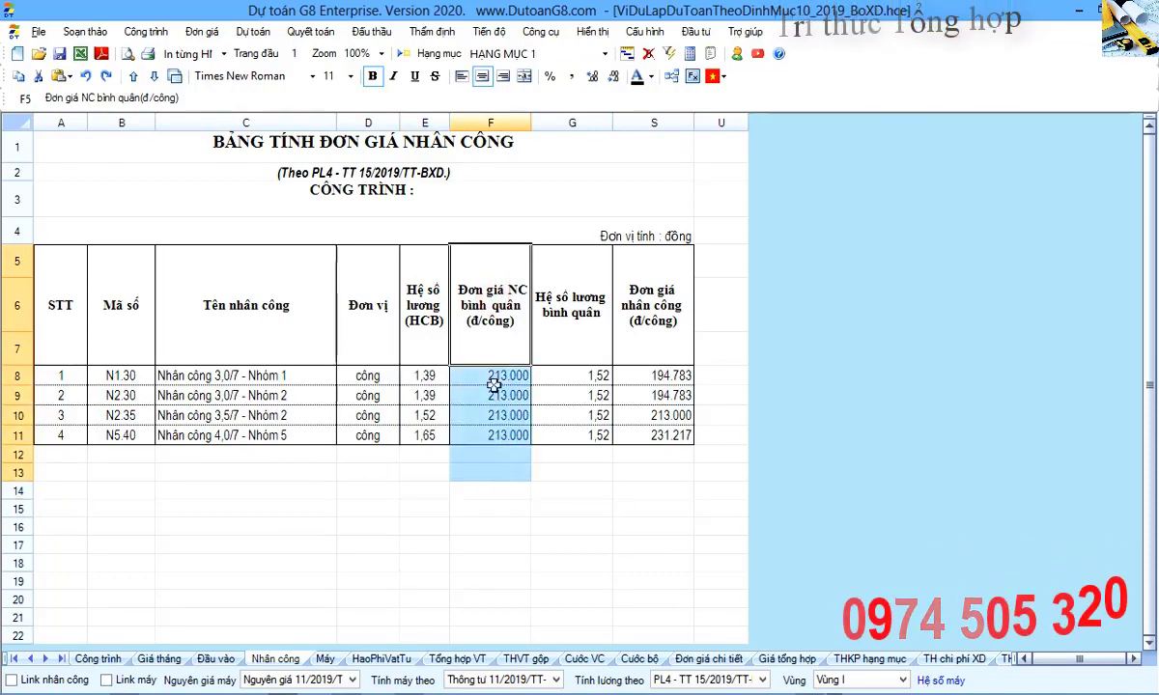
key("alt+Tab")
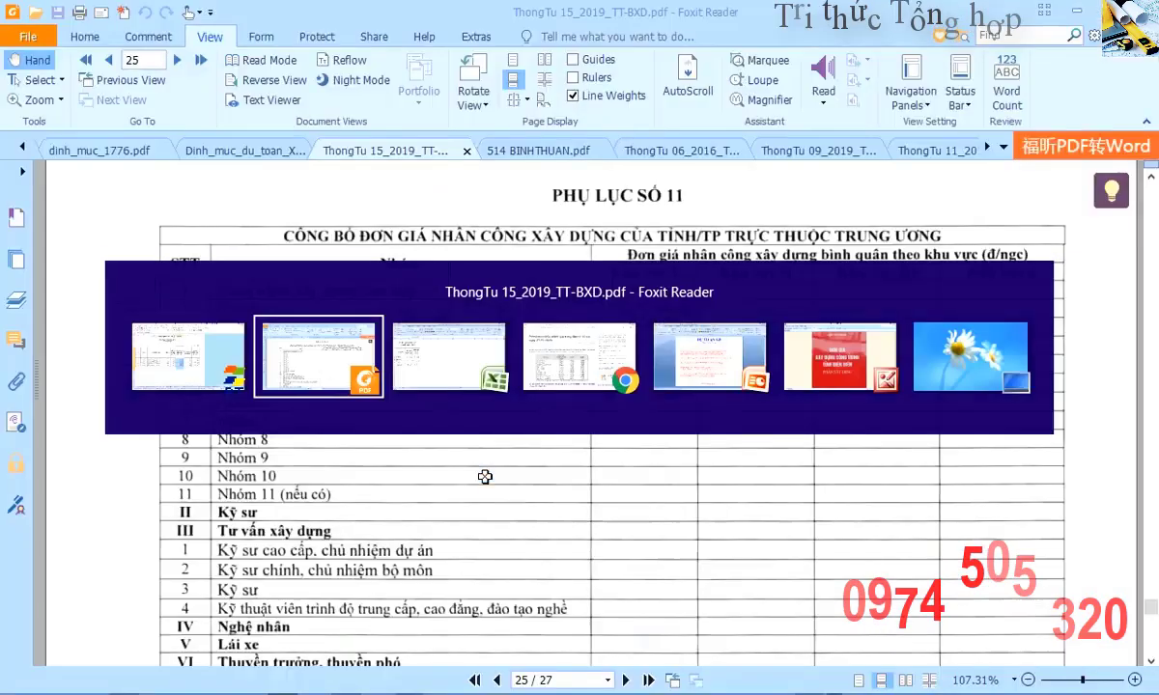
left_click(492, 144)
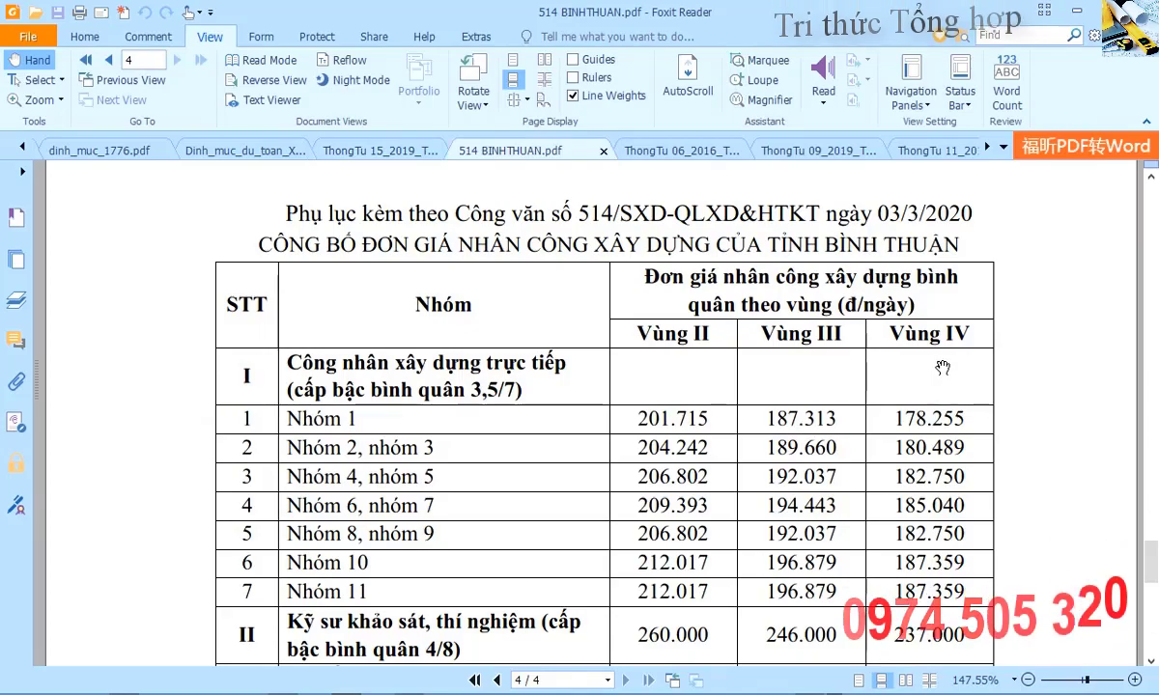
Return to Dự toán G8 and examine the Đơn giá NC bình quân values against the names of the four labour types.
key("alt+Tab")
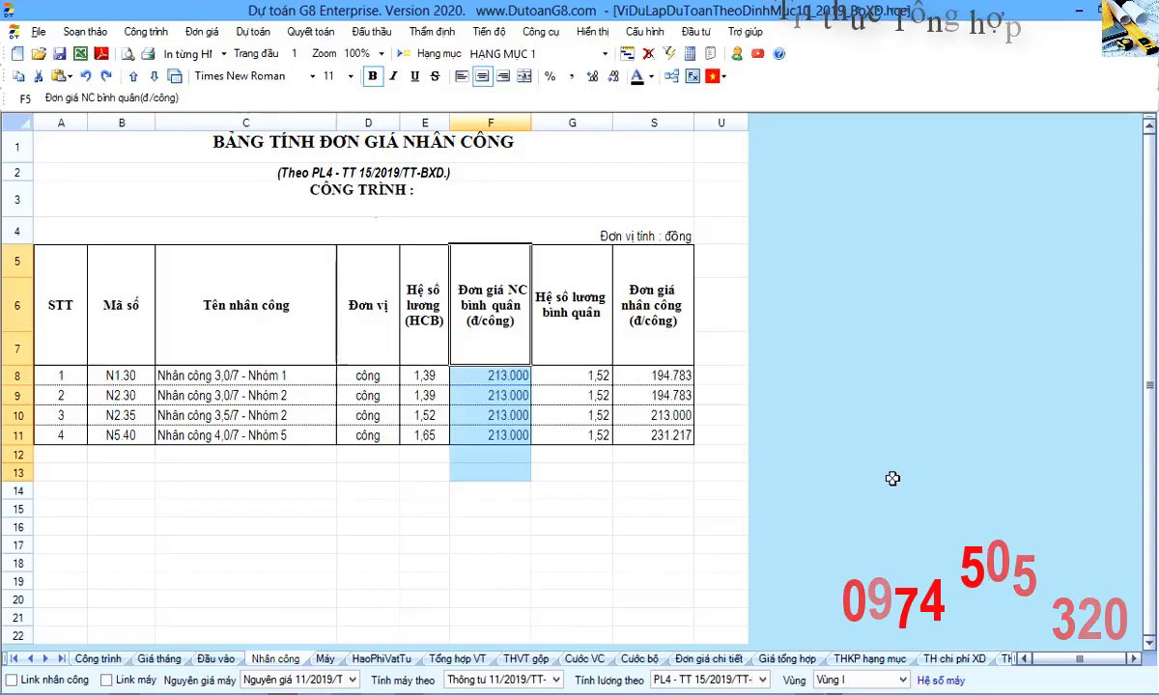
left_click(492, 340)
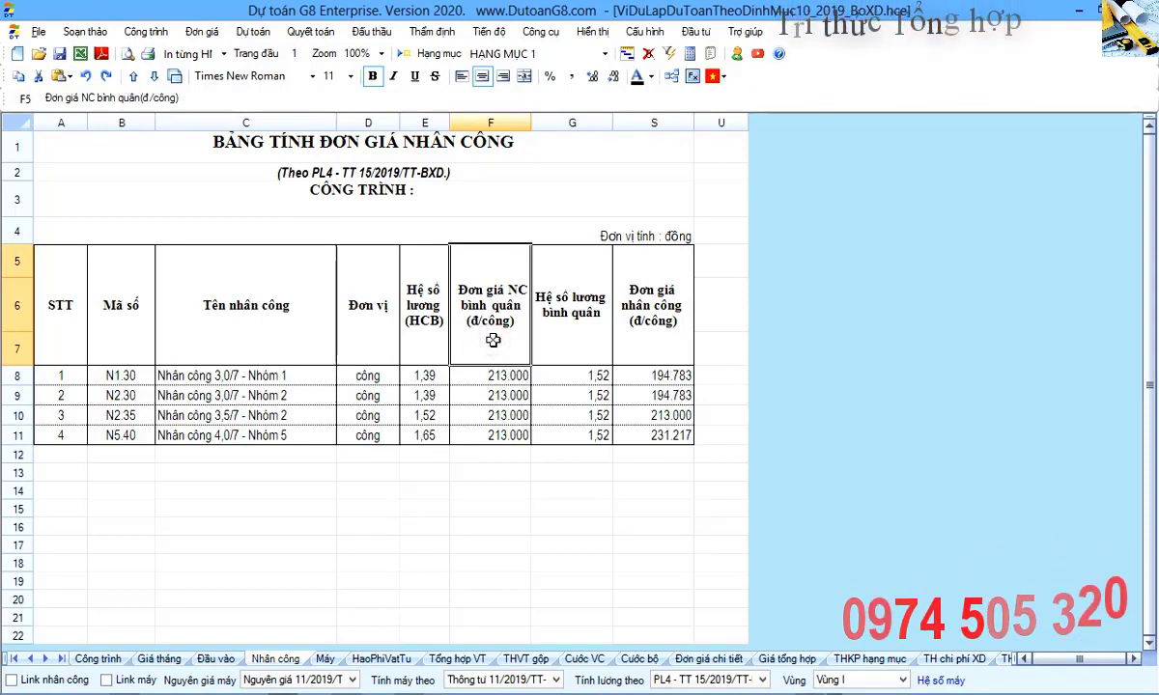
left_click_drag(490, 376, 490, 500)
left_click(490, 500)
left_click_drag(284, 376, 290, 431)
left_click(465, 309)
left_click_drag(491, 375, 492, 436)
left_click(492, 436)
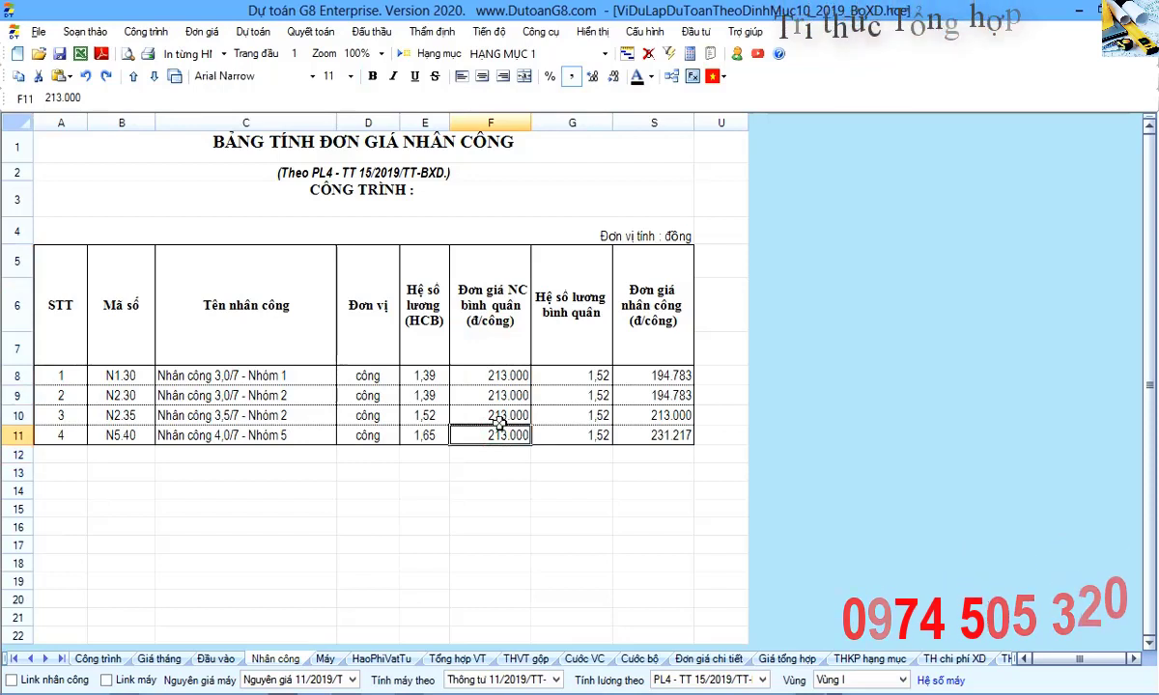
Examine the HCB coefficient, average price, average coefficient and Đơn giá nhân công columns, including the unit price for Nhân công 3,5/7 - Nhóm 2.
left_click_drag(409, 305, 406, 463)
left_click_drag(468, 275, 505, 483)
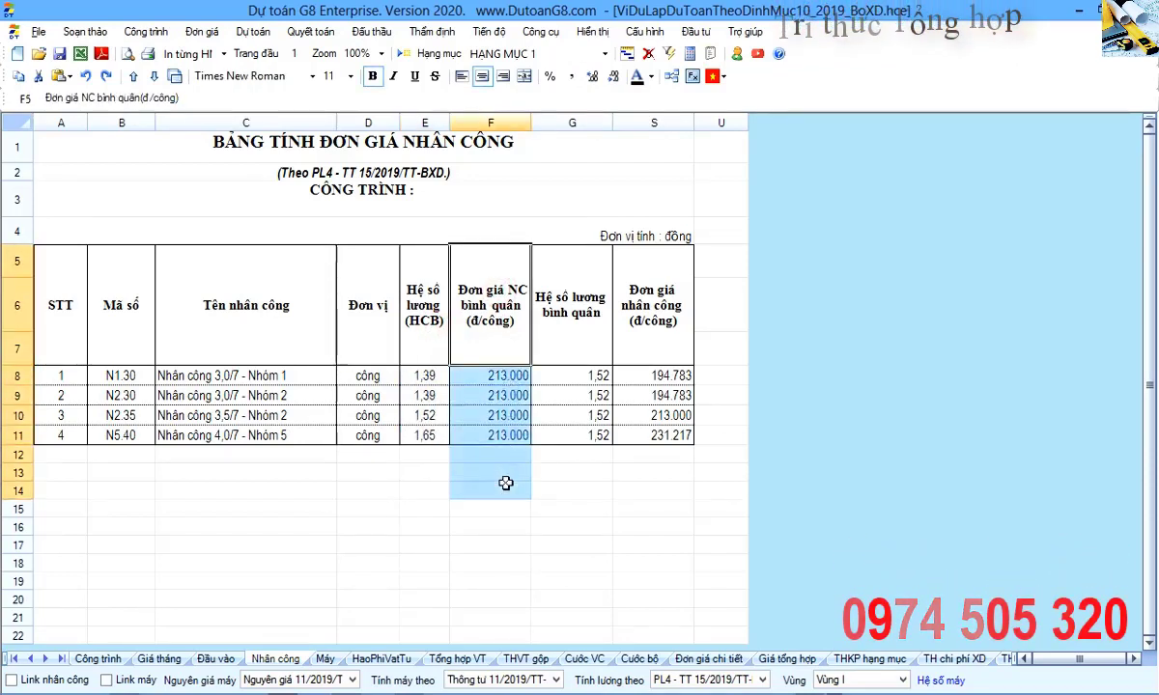
left_click_drag(543, 280, 535, 502)
left_click_drag(656, 319, 656, 472)
left_click(658, 425)
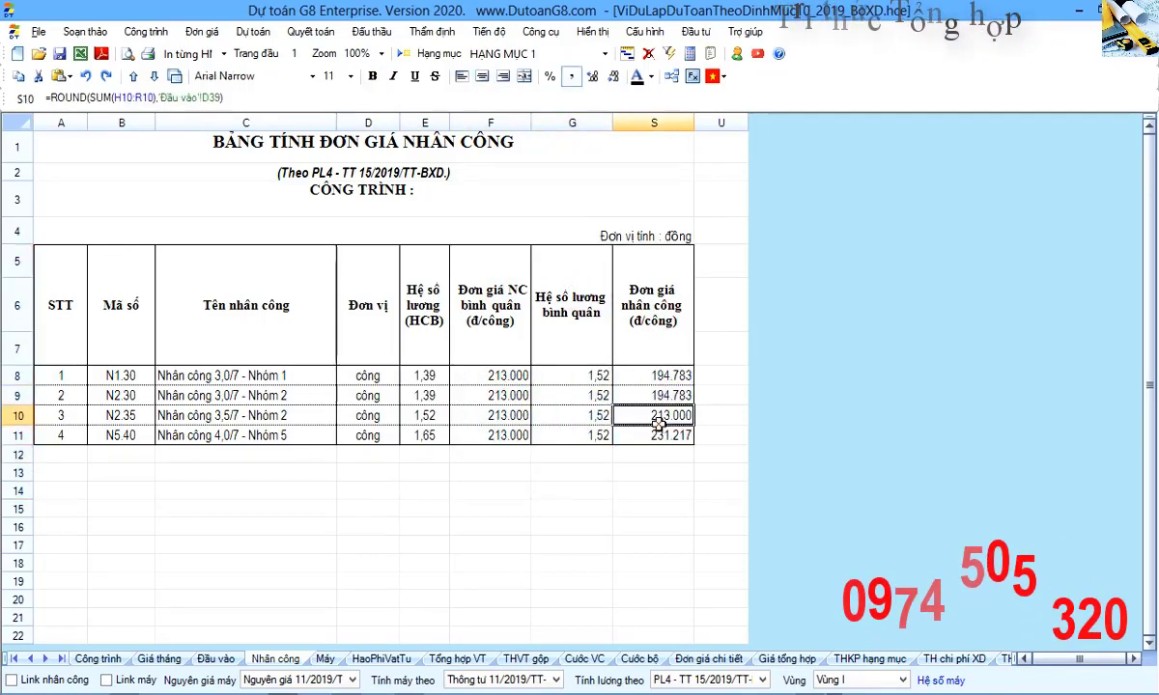
Unhide the columns between G and S in the Nhân công sheet.
left_click_drag(572, 123, 654, 123)
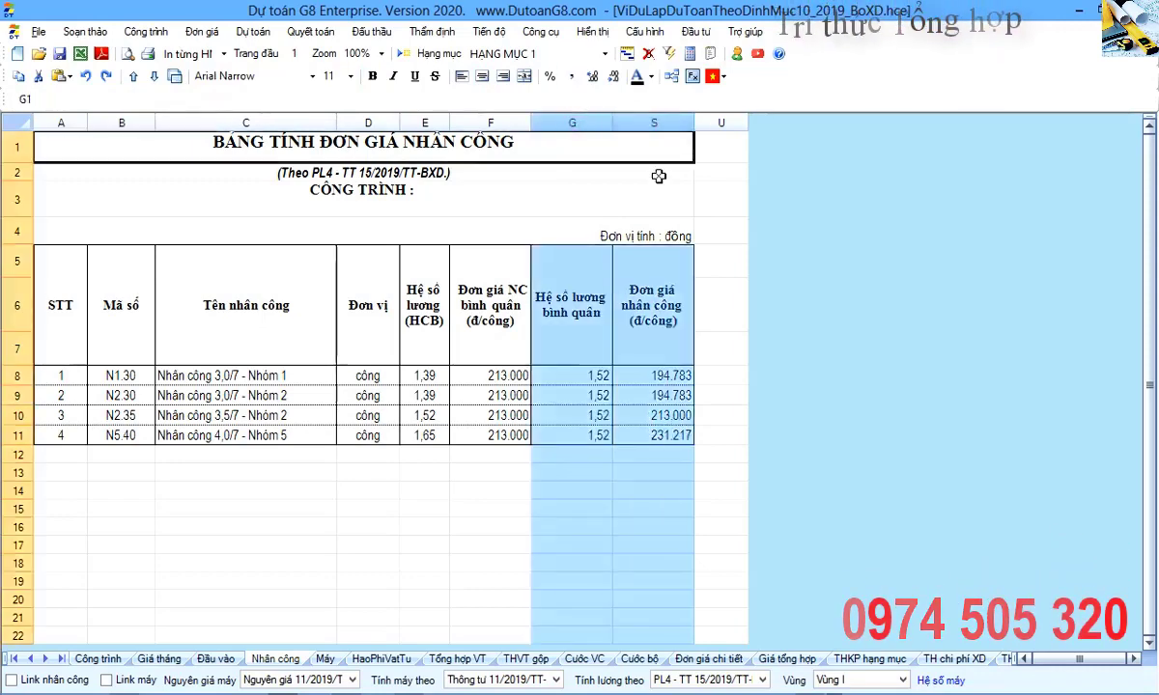
right_click(658, 124)
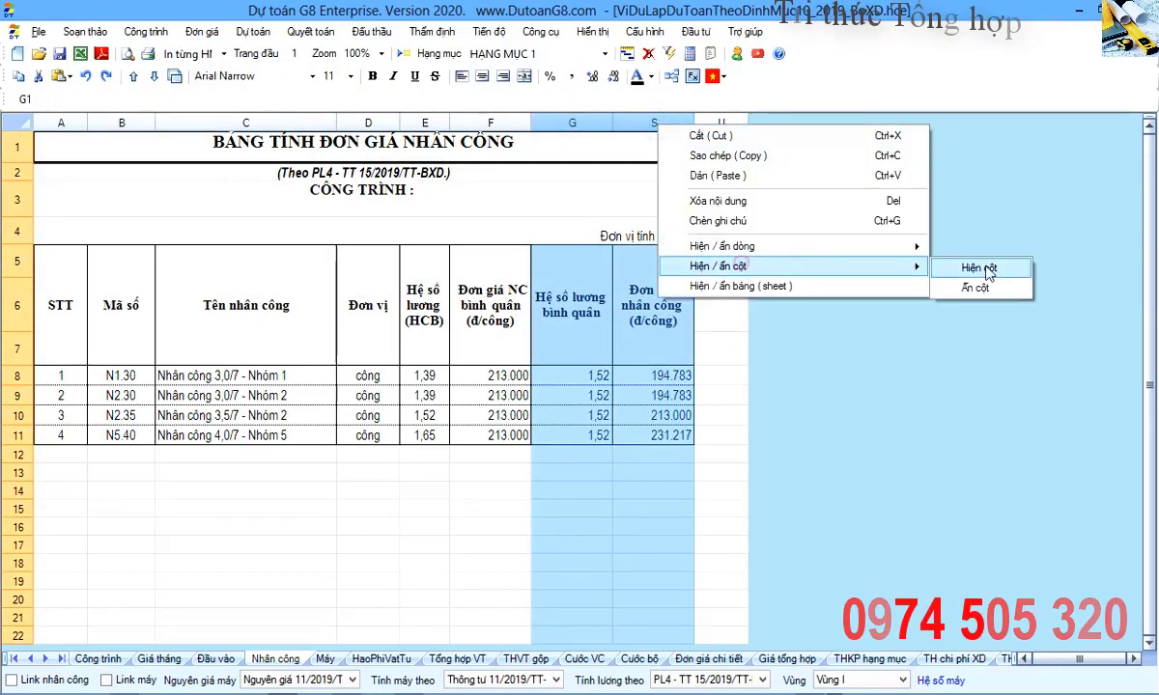
left_click(971, 266)
left_click(816, 471)
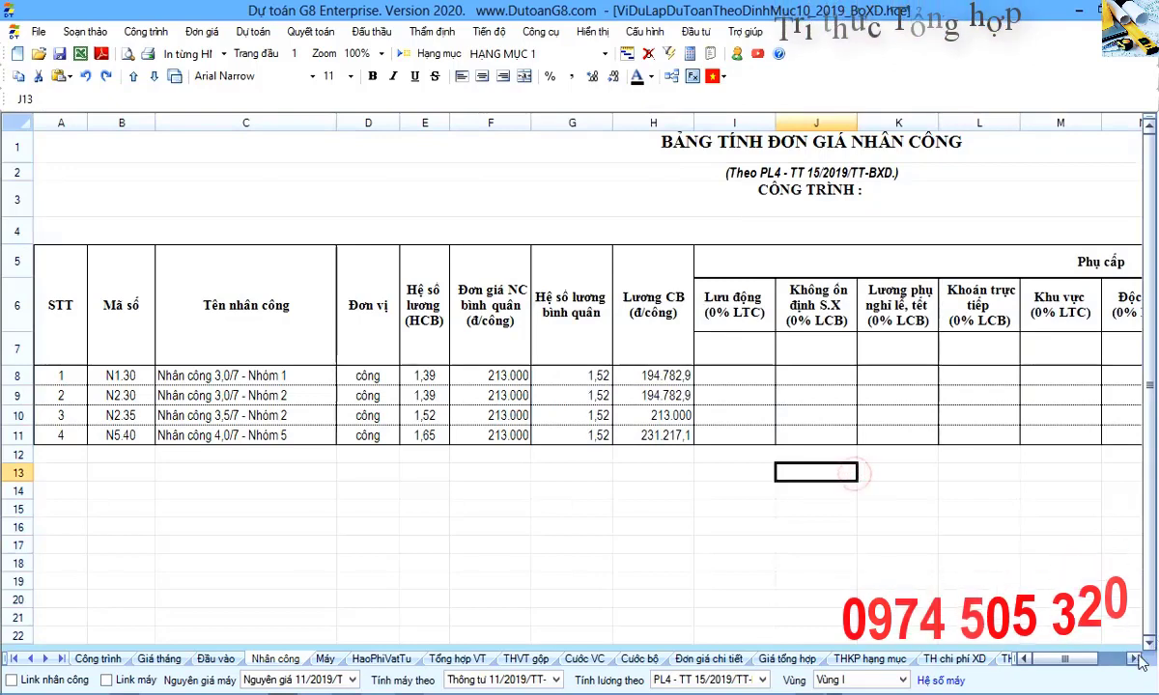
scroll(461, 388, "right", 4)
Hide the Phụ cấp allowance columns I to R, from Lưu động to Vùng sâu, vùng xa.
left_click_drag(353, 295, 1098, 442)
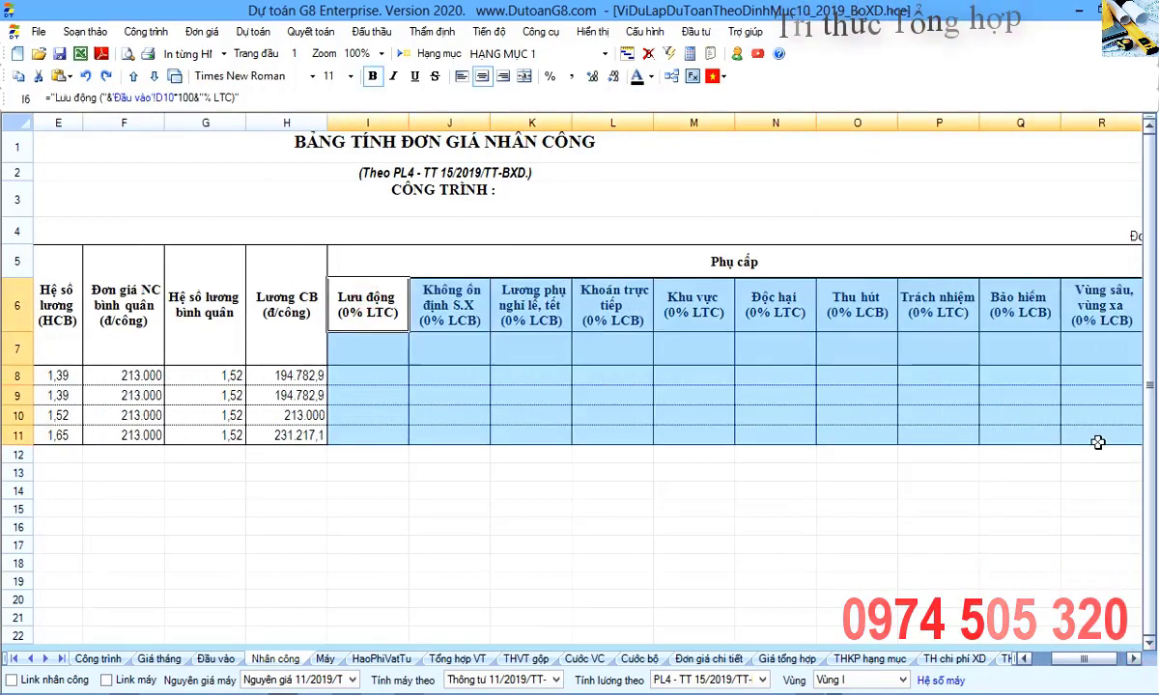
left_click(1135, 660)
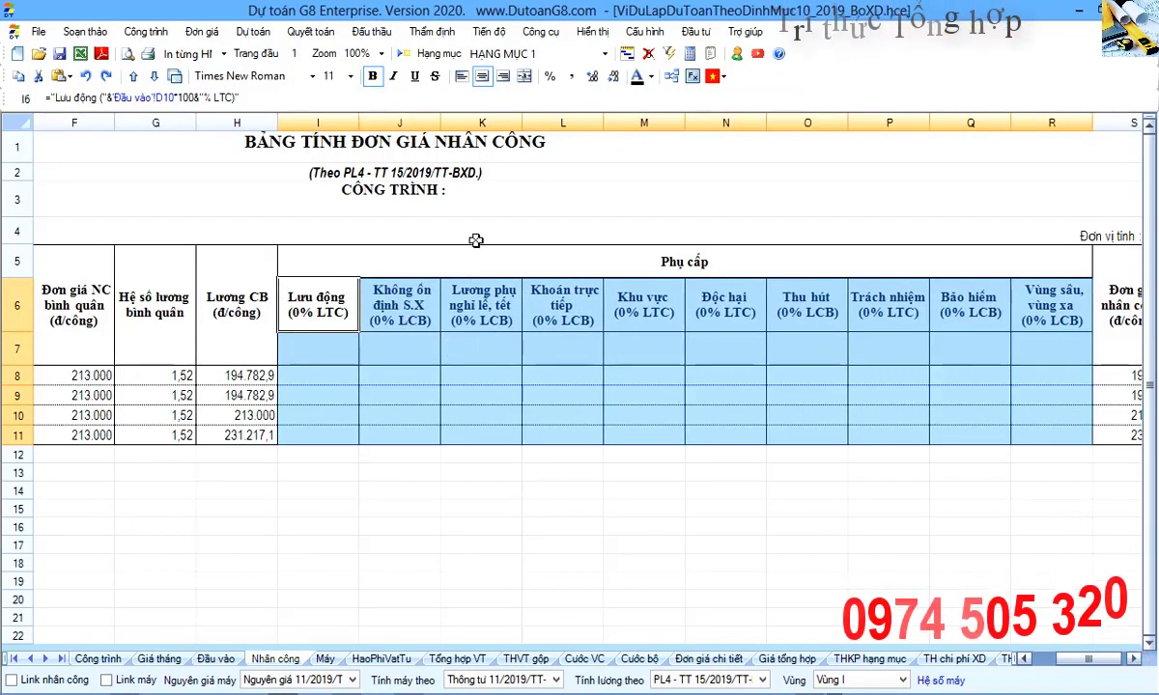
right_click(502, 131)
left_click(584, 266)
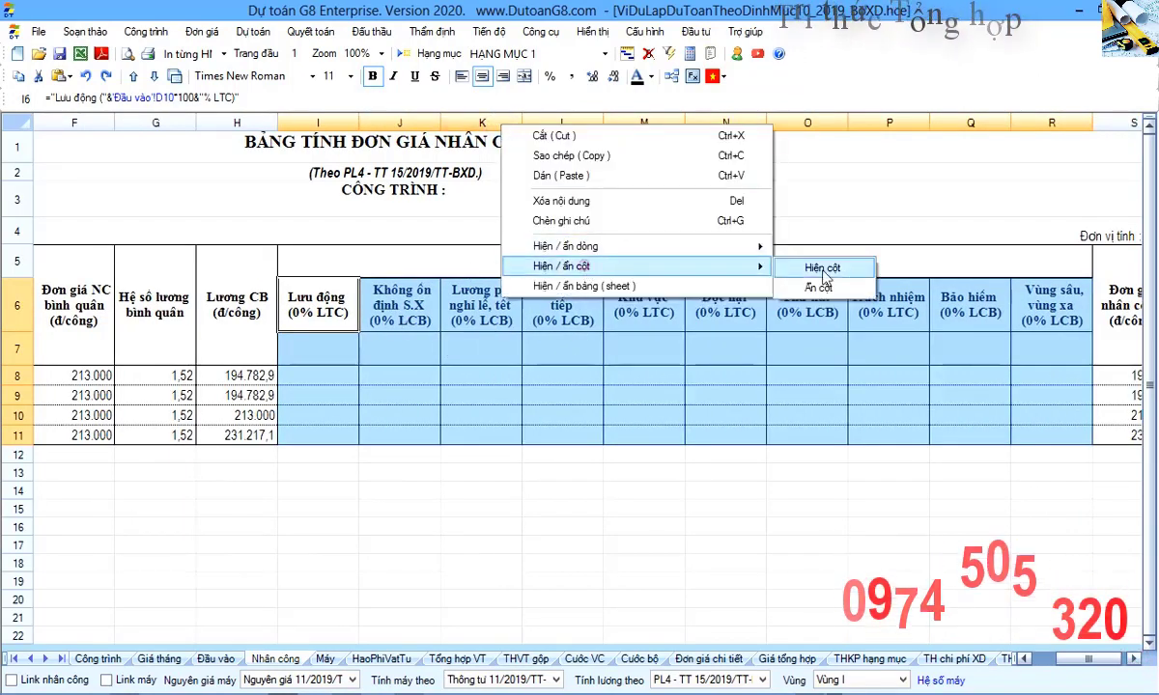
left_click(828, 287)
left_click(297, 433)
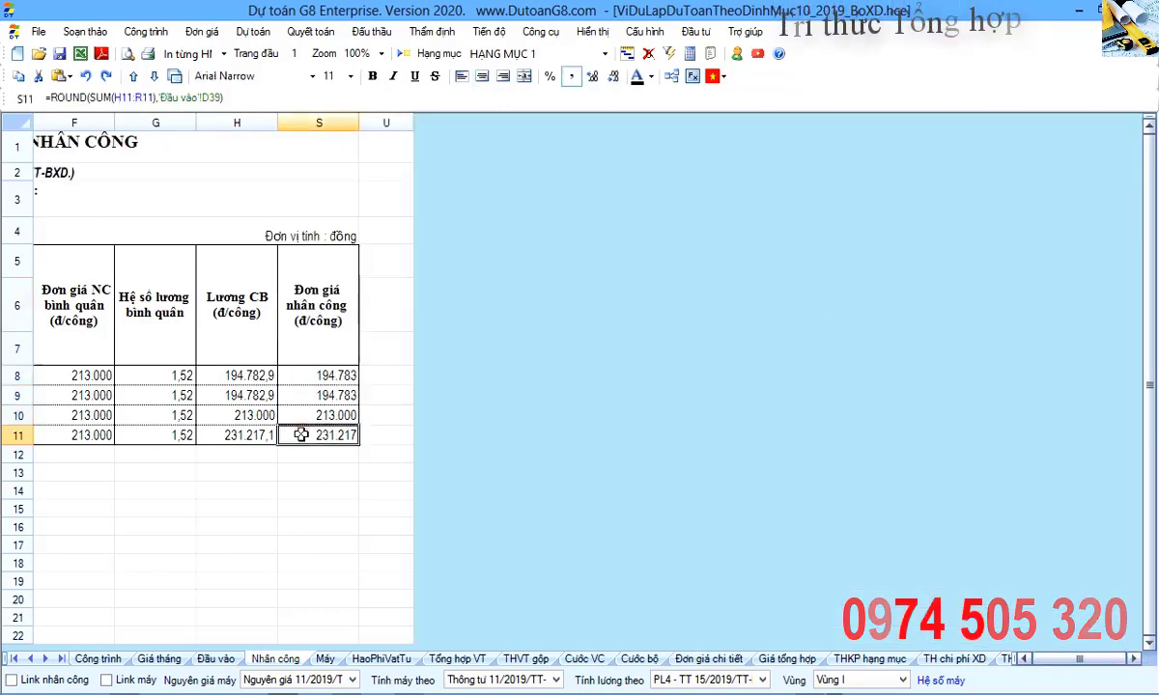
Inspect the formulas in the Lương CB and Đơn giá nhân công columns for the listed labour types.
left_click(1025, 658)
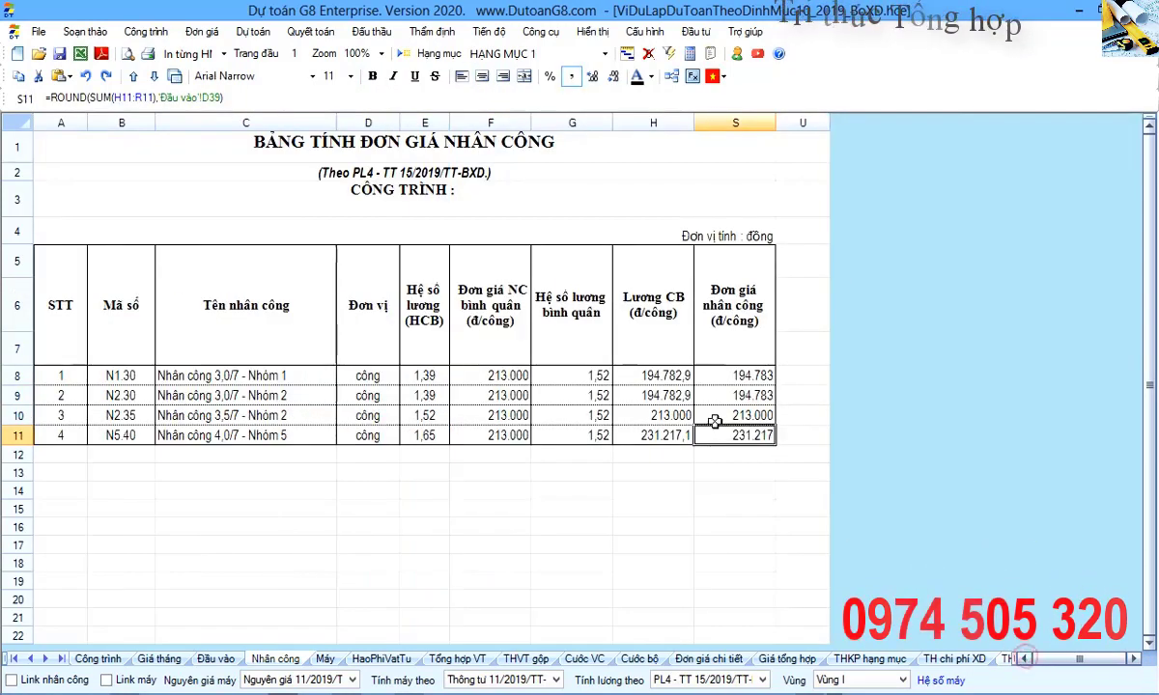
double_click(654, 379)
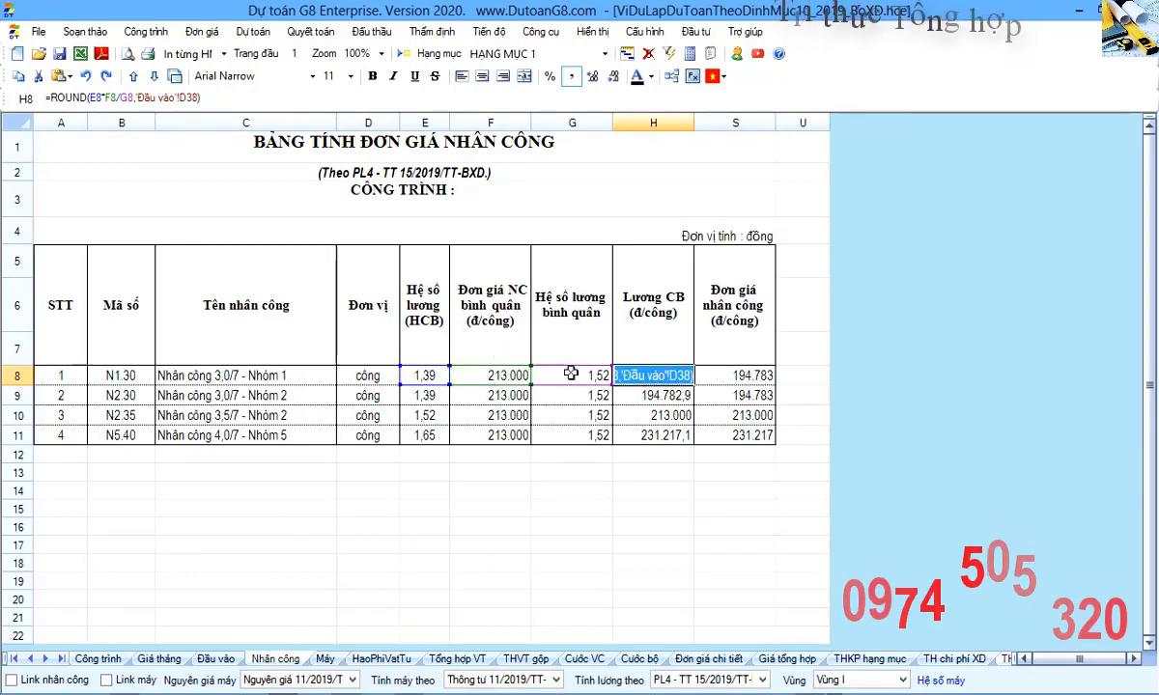
double_click(676, 435)
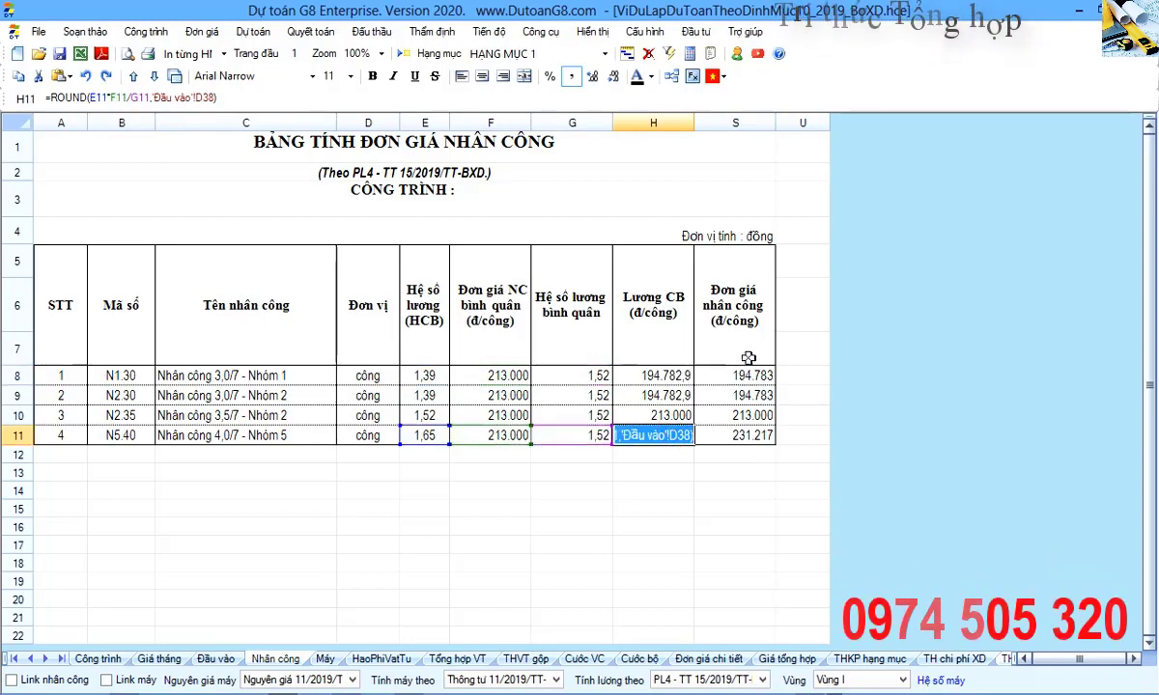
double_click(742, 392)
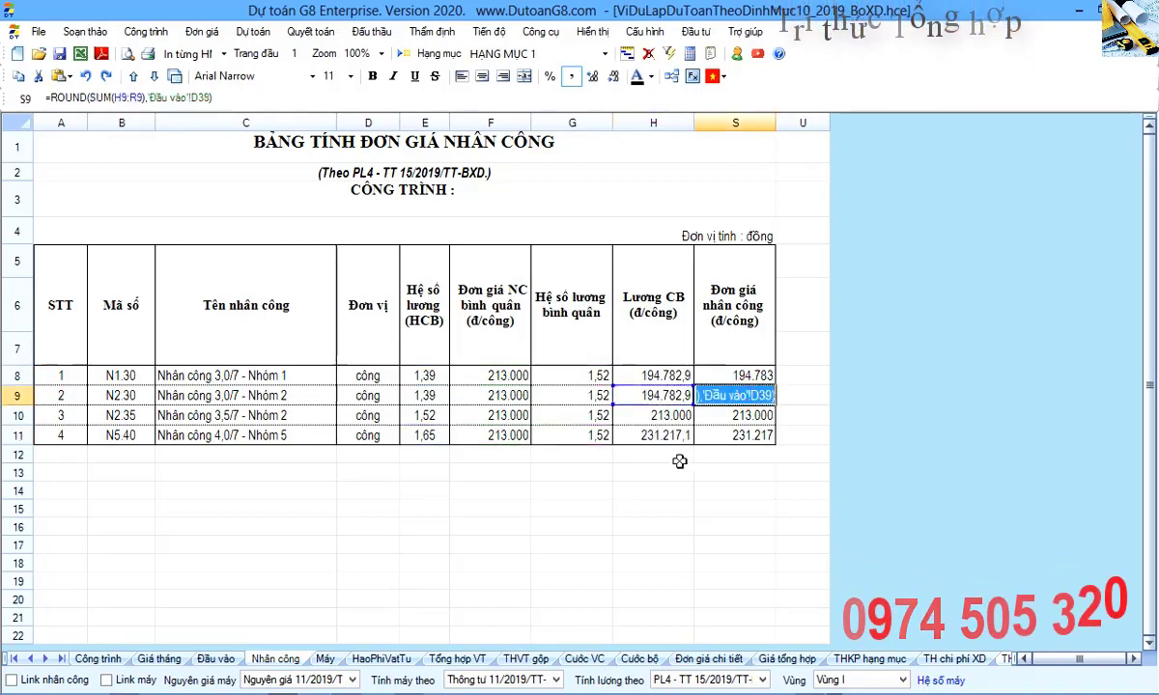
left_click_drag(618, 375, 627, 436)
left_click_drag(739, 376, 712, 407)
left_click(734, 415)
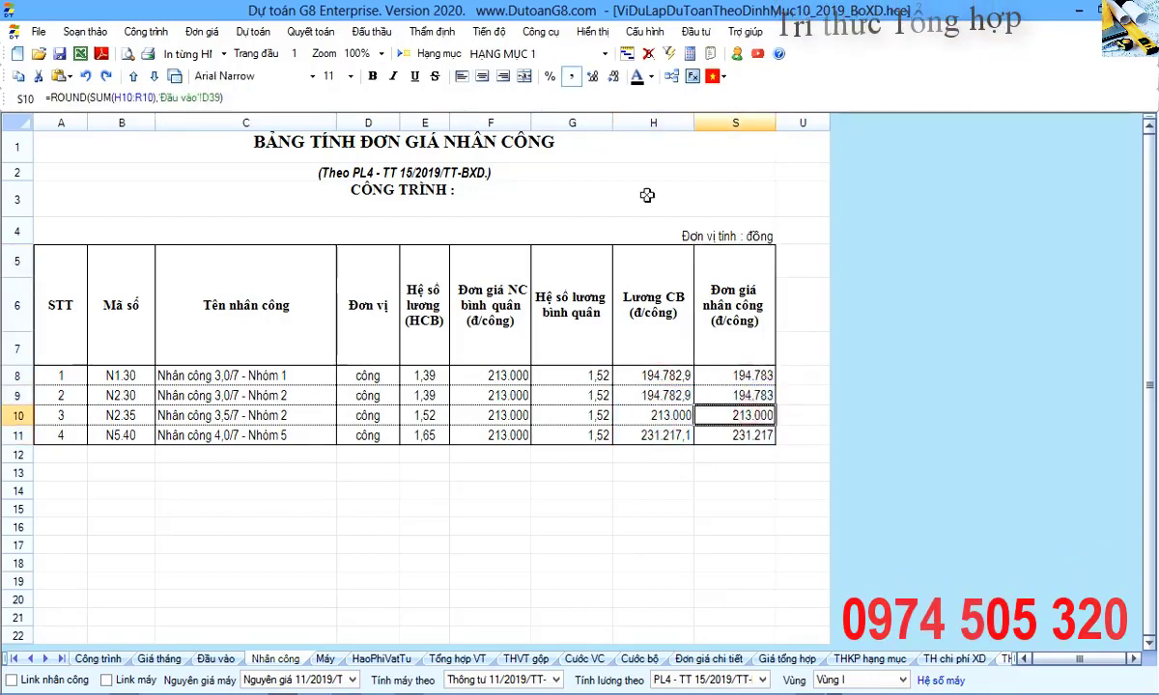
Hide the Lương CB column (H) and review the remaining coefficient and price columns.
left_click(661, 126)
right_click(662, 126)
mouse_move(869, 268)
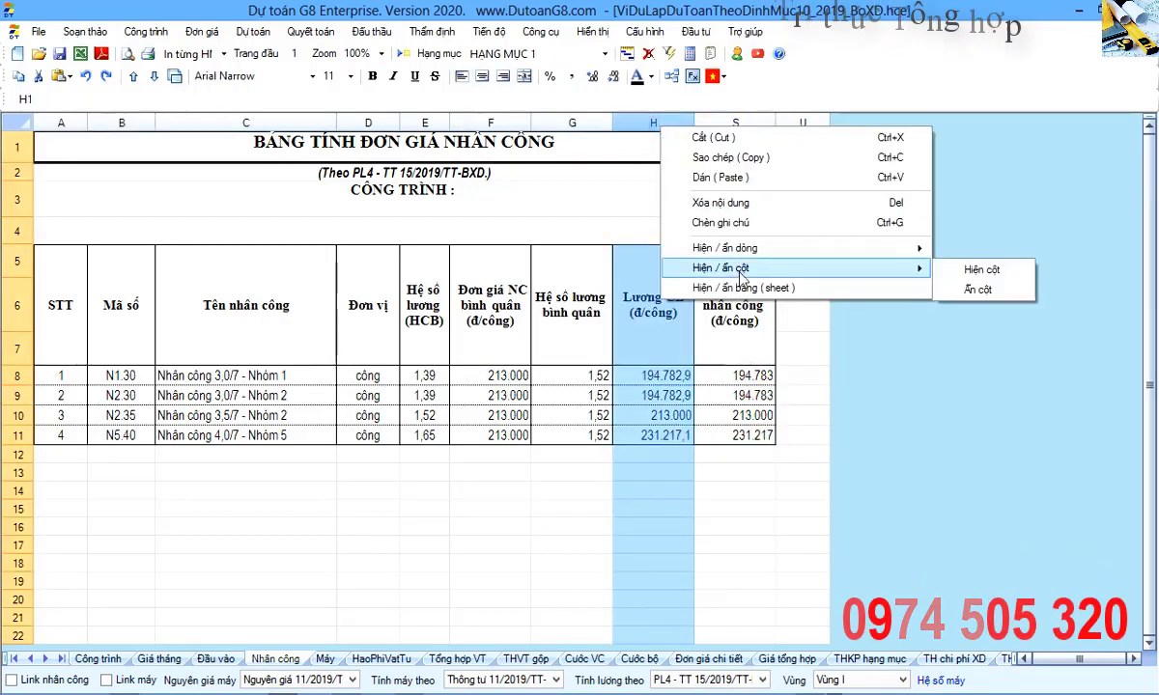
left_click(976, 289)
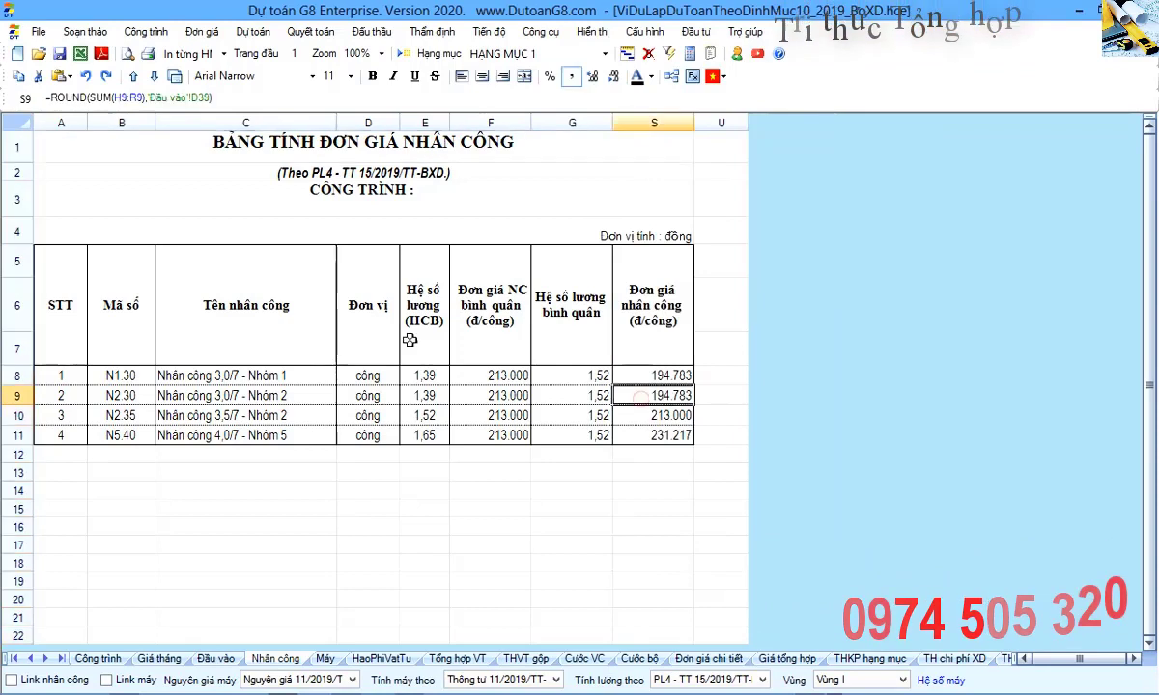
left_click_drag(417, 309, 626, 426)
left_click(666, 375)
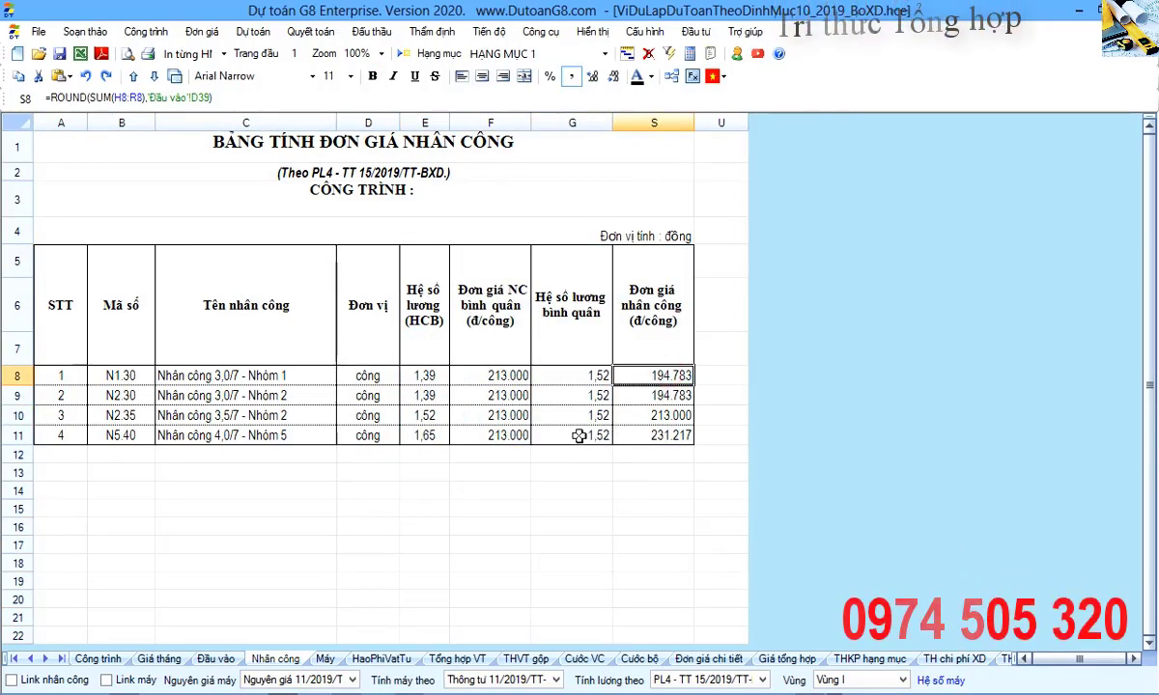
Switch to ThongTu 15_2019_TT-BXD.pdf, go to page 9, rotate it upright and examine labour price conversion formula 1.3 in section 5.
key("alt+Tab")
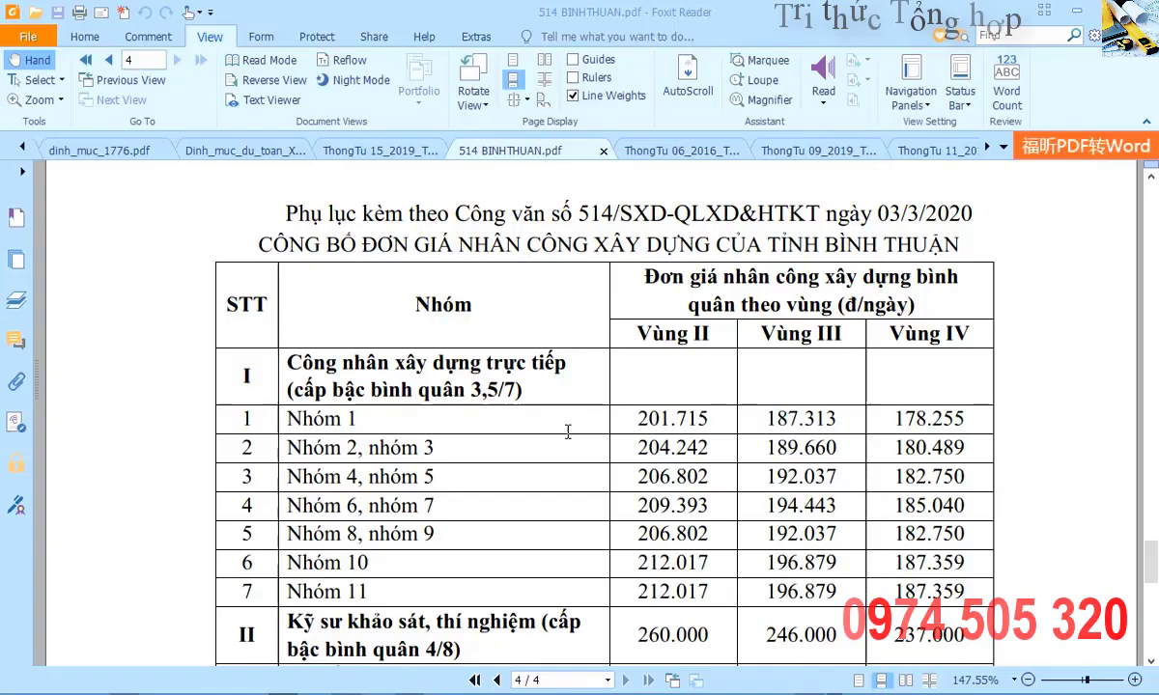
left_click(378, 150)
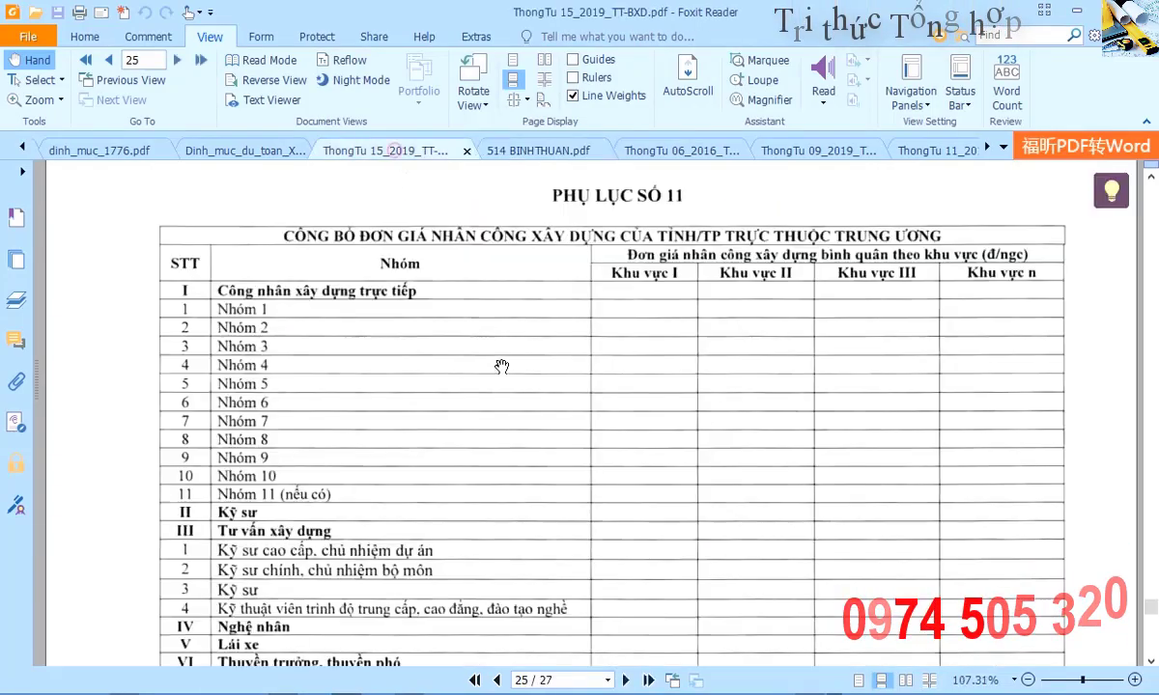
scroll(480, 384, "up", 1)
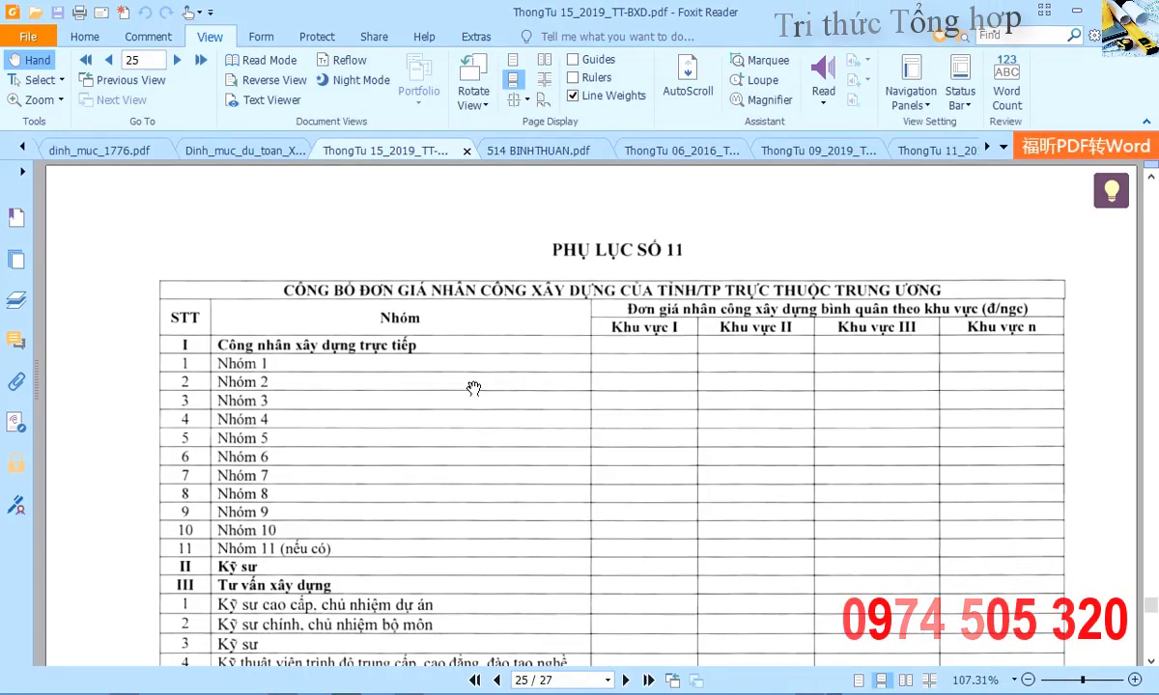
key("ctrl+g")
type("9")
key("Return")
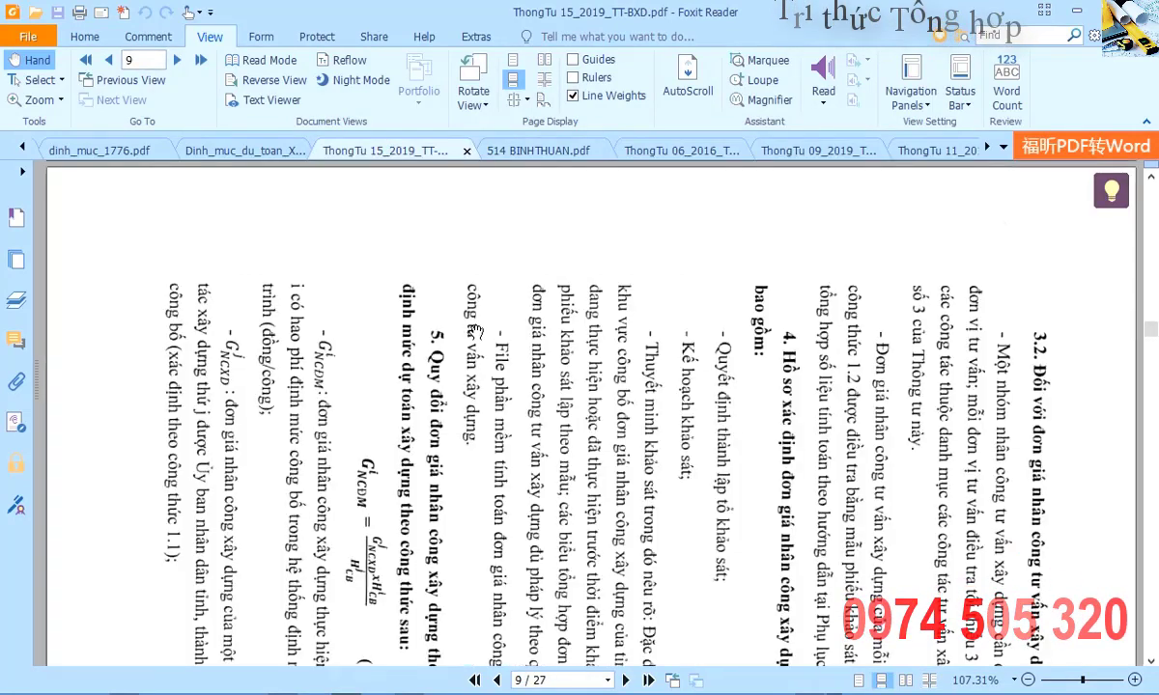
key("ctrl+shift+minus")
scroll(477, 336, "down", 8)
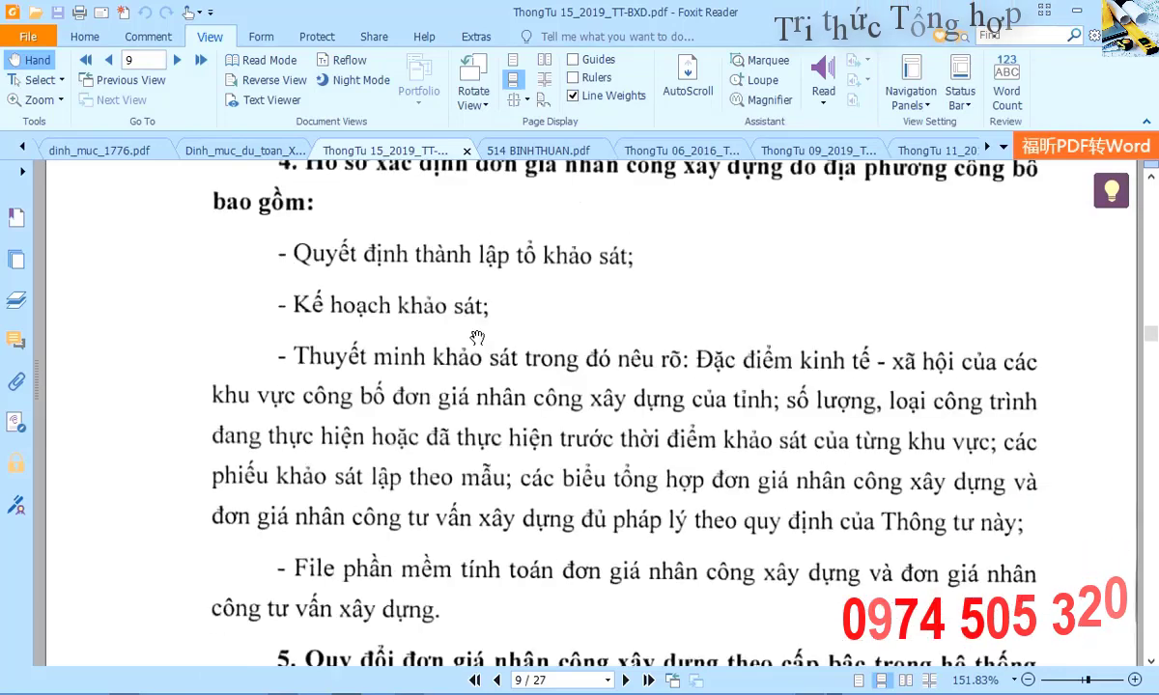
scroll(477, 336, "down", 2)
scroll(477, 336, "up", 2)
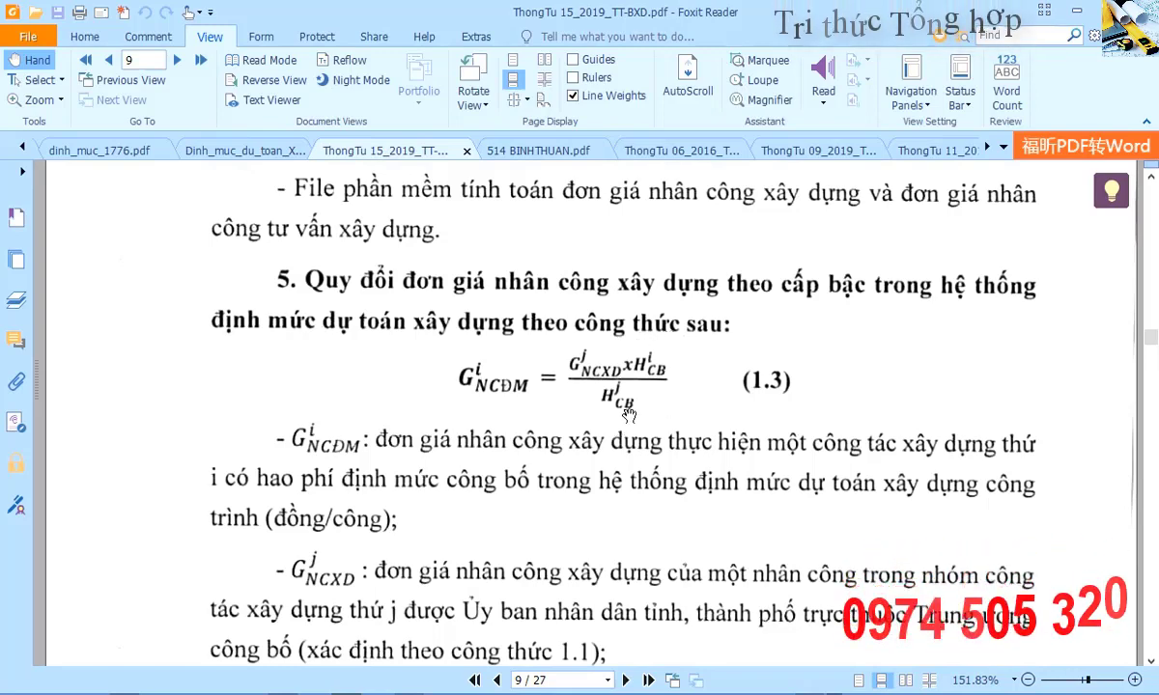
Read the section 6 worked example for AB.11200 and its calculation table on page 10, then return to formula 1.3.
scroll(641, 452, "down", 10)
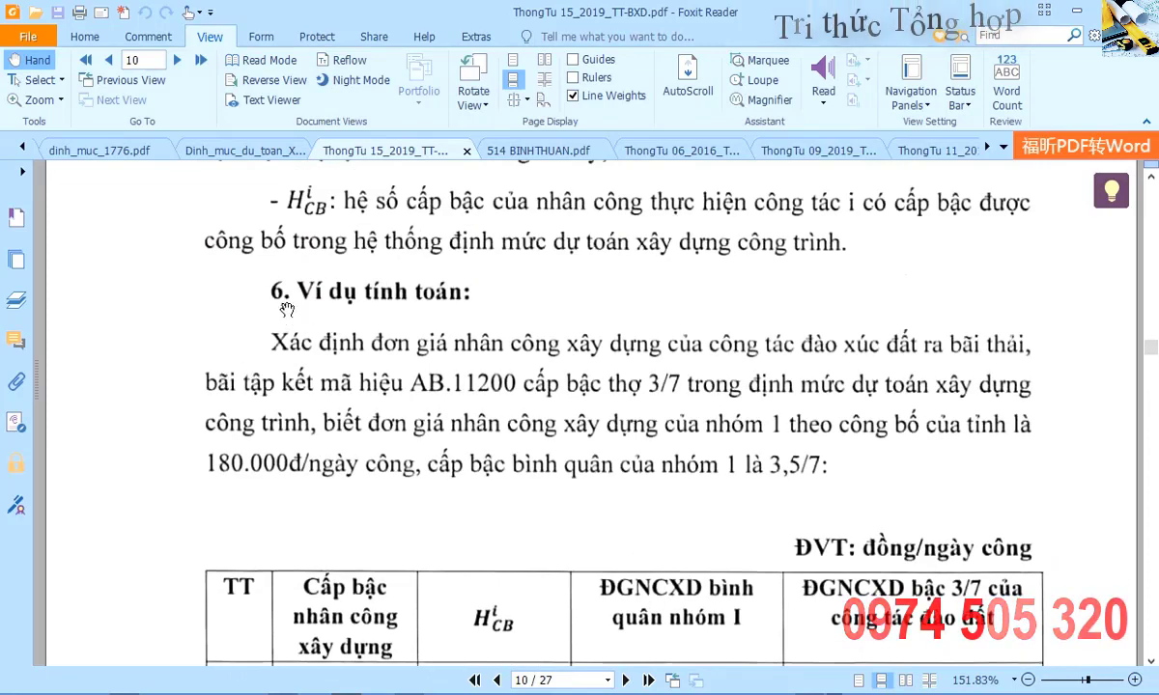
scroll(487, 360, "down", 5)
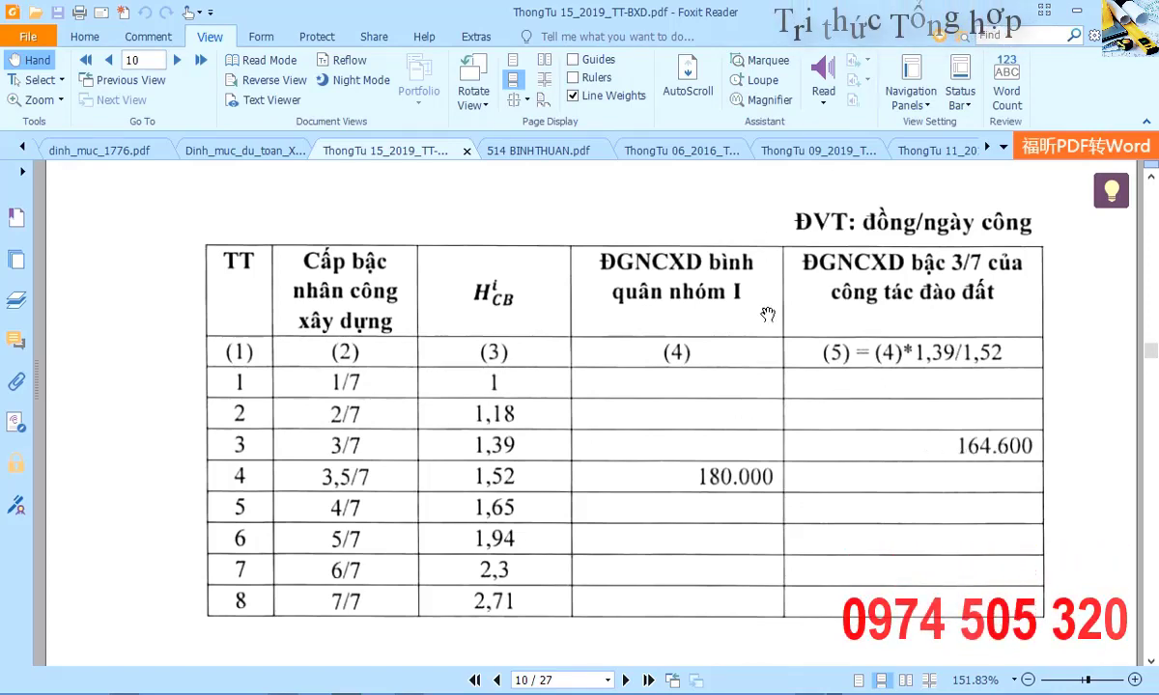
scroll(767, 315, "up", 10)
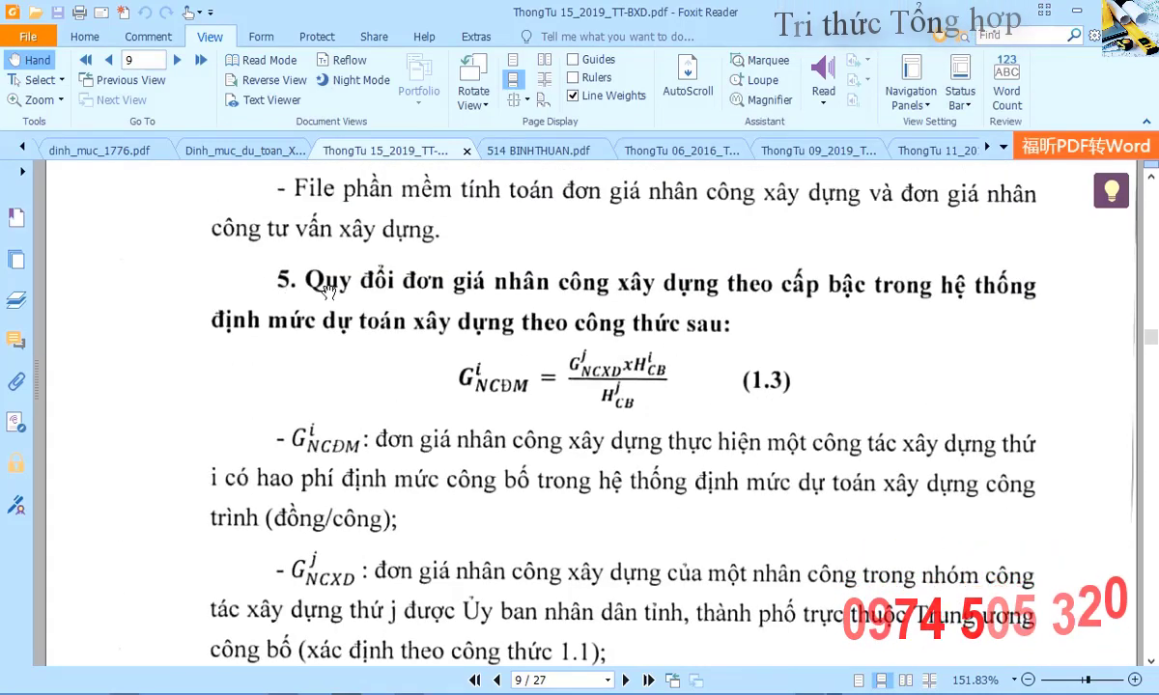
Switch back to Dự toán G8 and check the average labour price cells for the Nhóm 1 and Nhóm 5 rows.
key("alt+Tab")
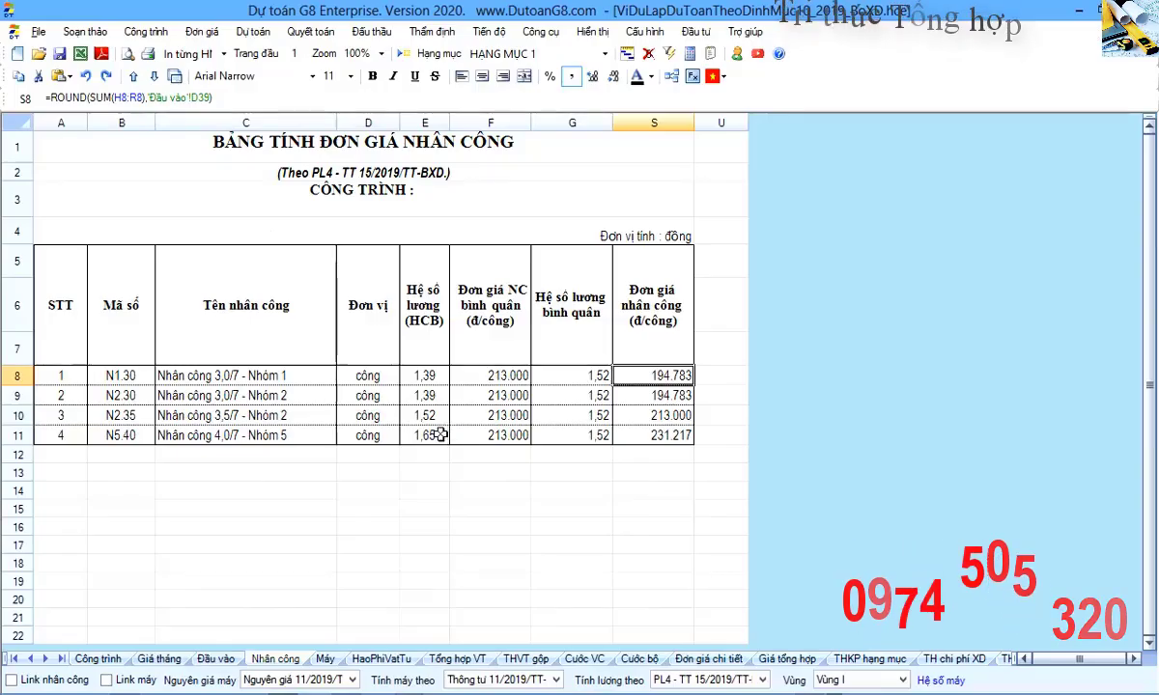
left_click(487, 377)
left_click(487, 436)
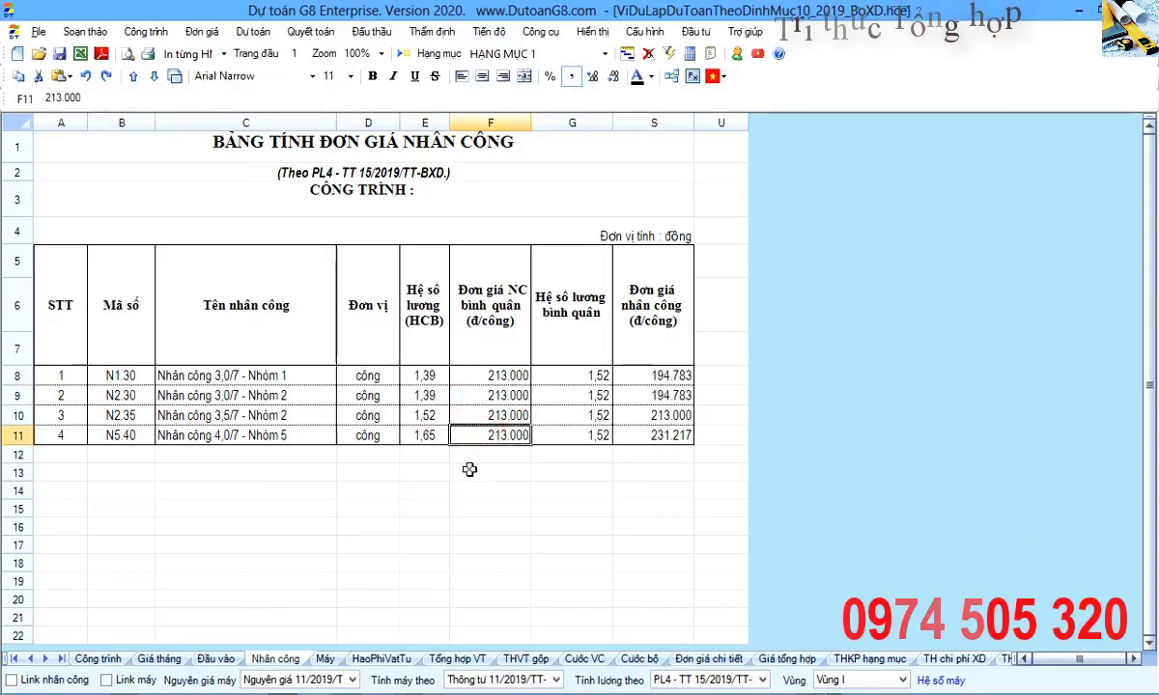
Switch to the PowerPoint topic slide, highlight the machine-shift and Circular 15 and 11 text, and return to the labour price table in Dự toán G8.
key("alt+Tab")
key("alt+Tab")
key("alt+Tab")
key("alt+Tab")
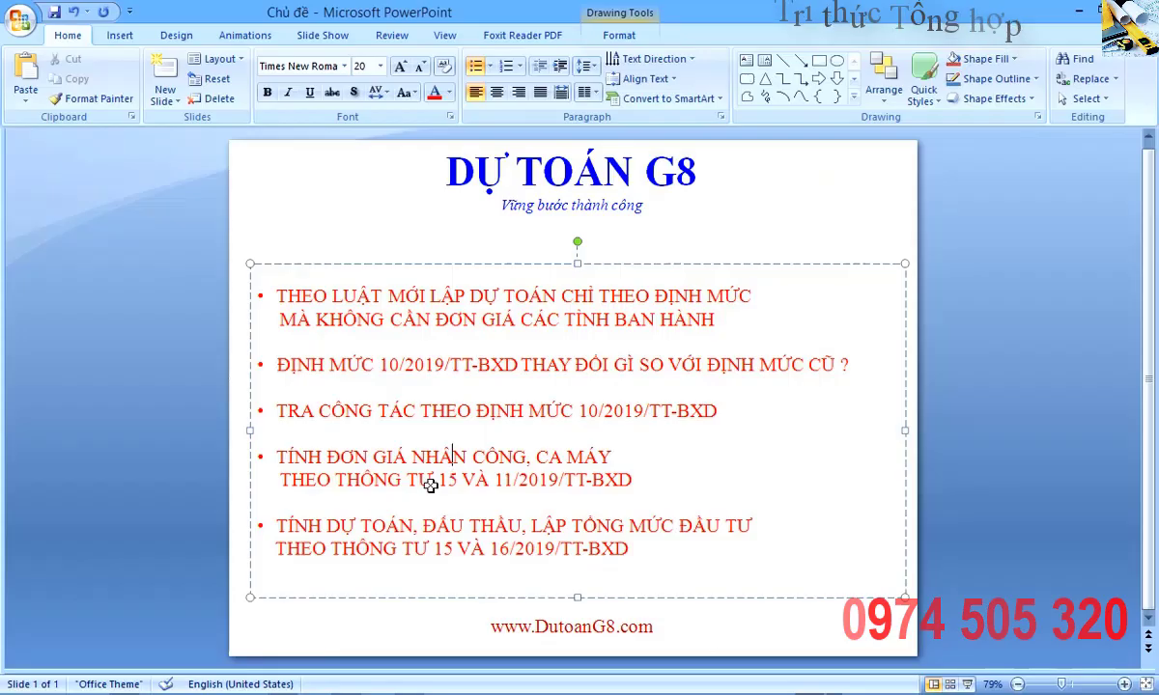
left_click_drag(535, 457, 595, 475)
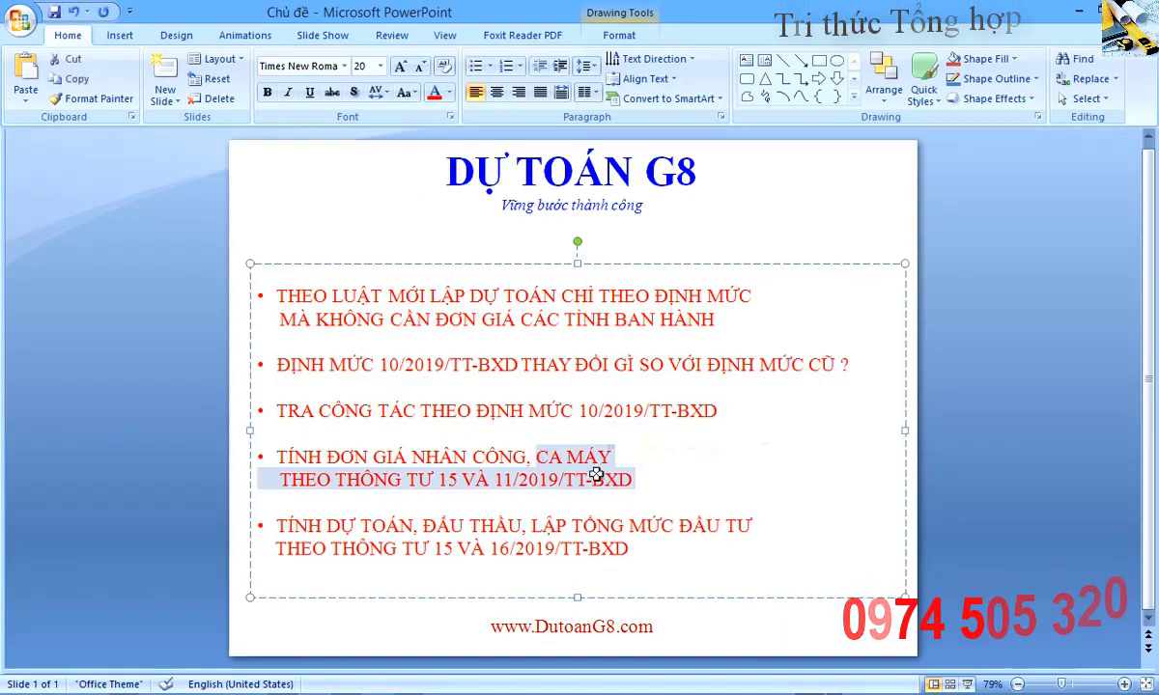
key("alt+Tab")
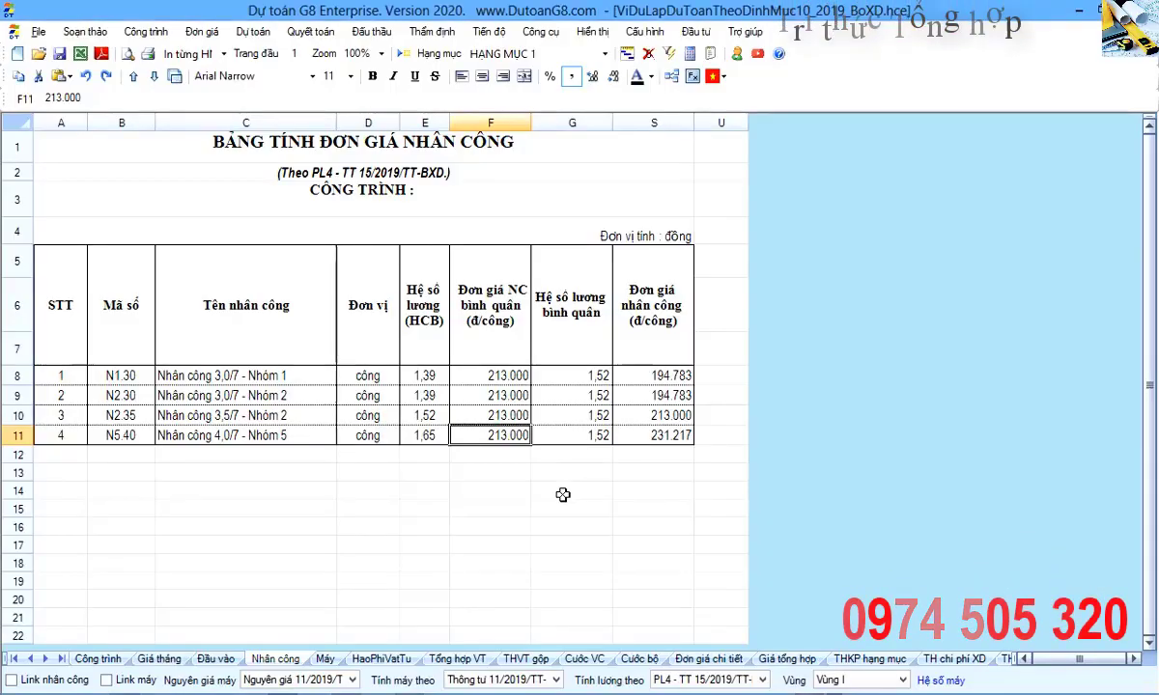
left_click(452, 381)
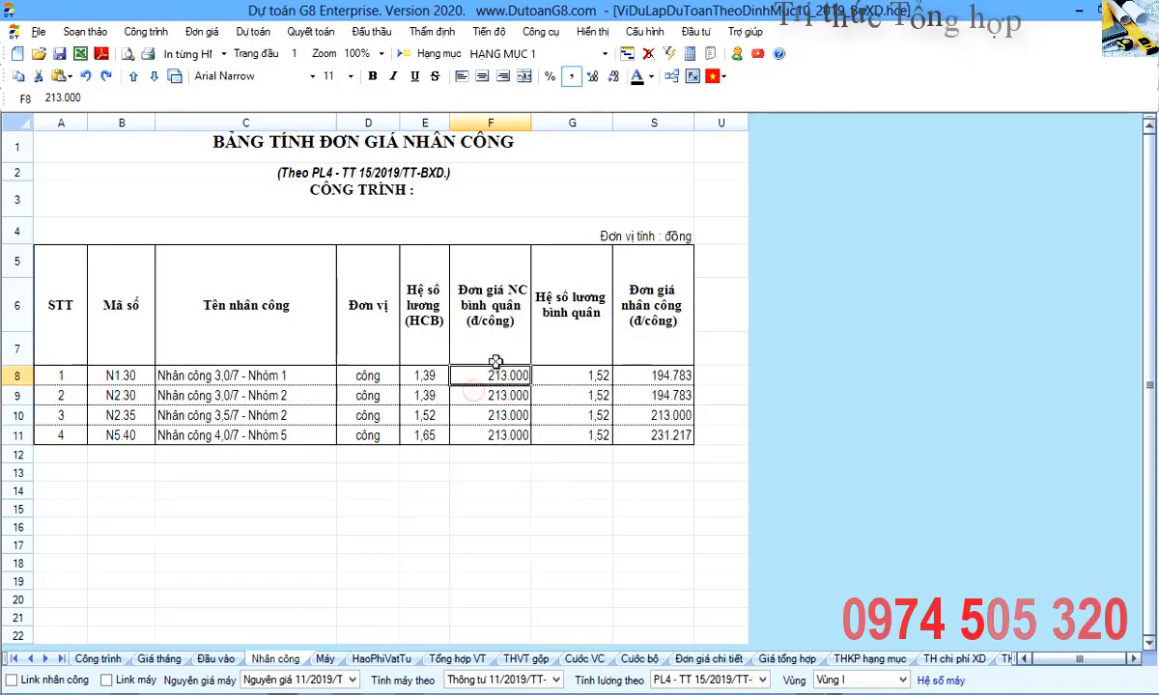
Create a new estimate, set its province to Bình Thuận and select code cell D7 under HẠNG MỤC 1.
left_click(18, 54)
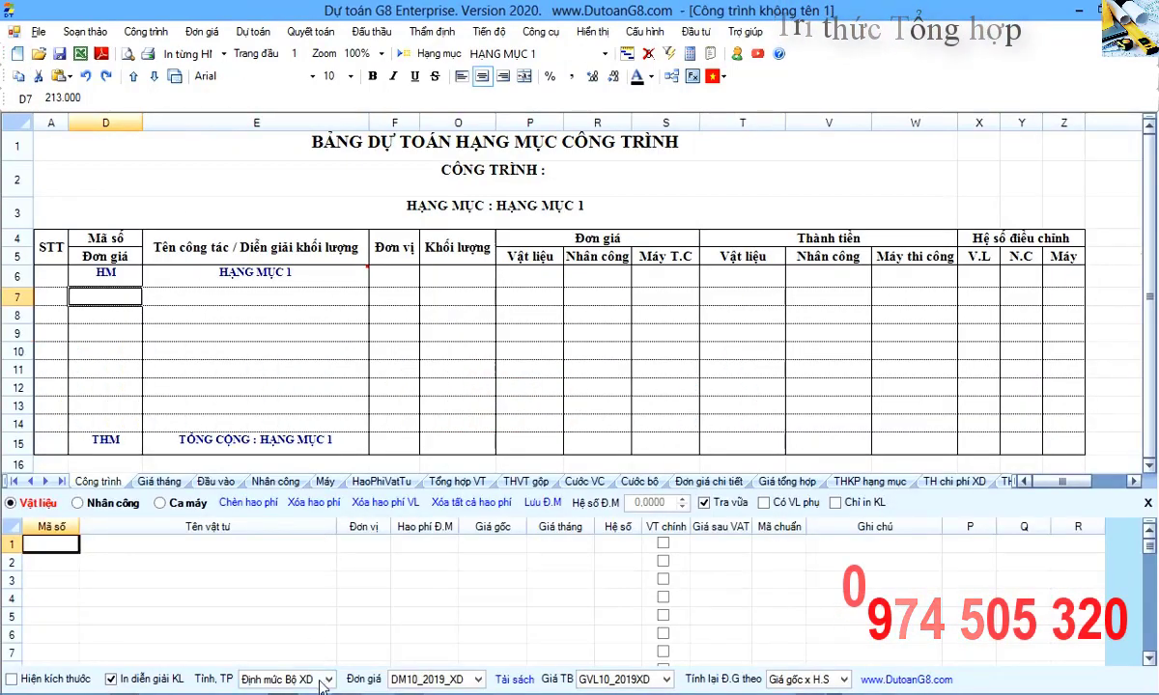
left_click(328, 679)
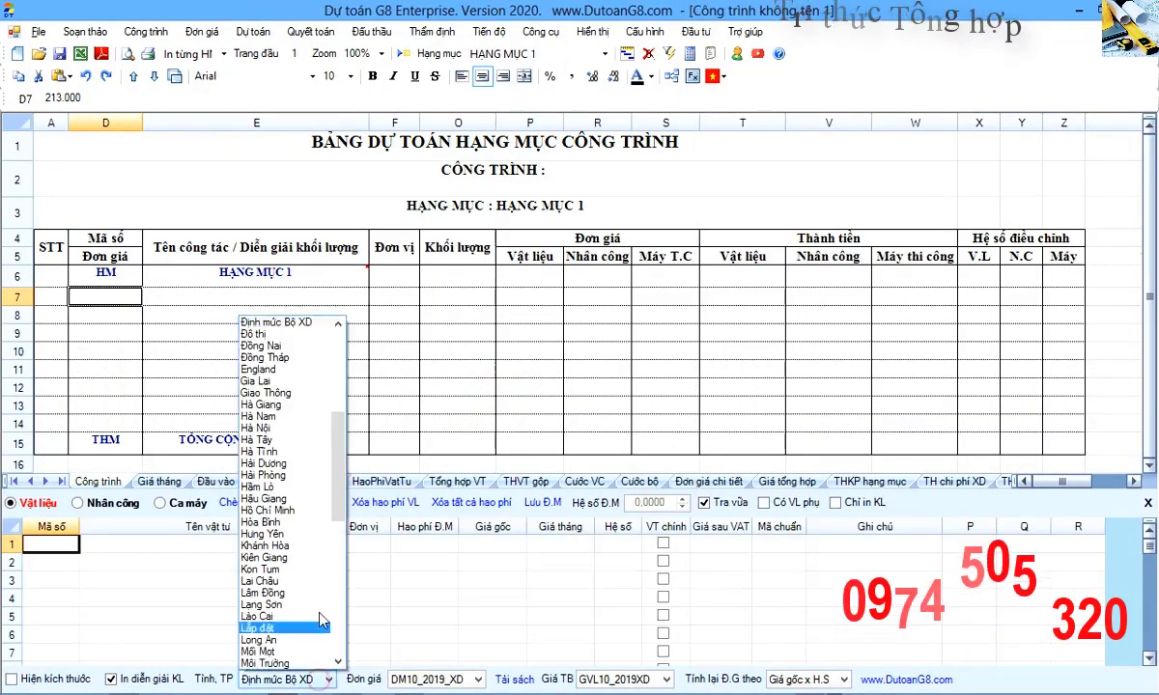
scroll(329, 444, "up", 7)
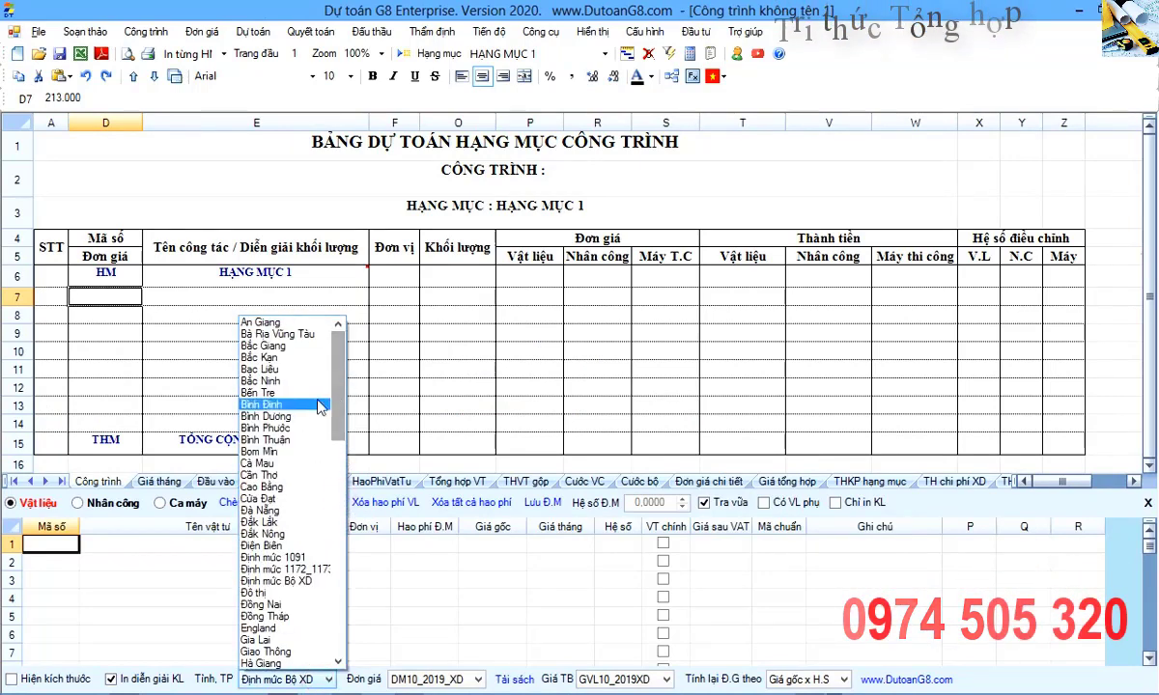
left_click(290, 440)
left_click(247, 302)
left_click(103, 298)
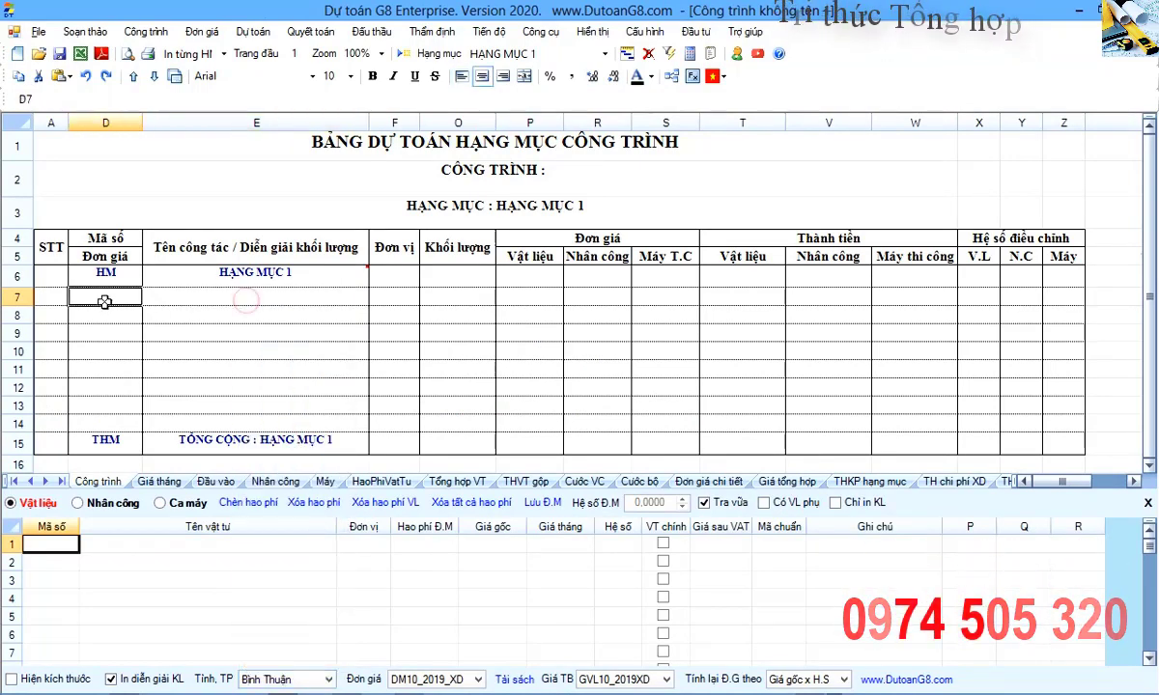
Switch to 514 BINHTHUAN.pdf in Foxit Reader, examine the regional labour price table and the document's first page, and return to Dự toán G8.
key("alt+Tab")
key("alt+Tab")
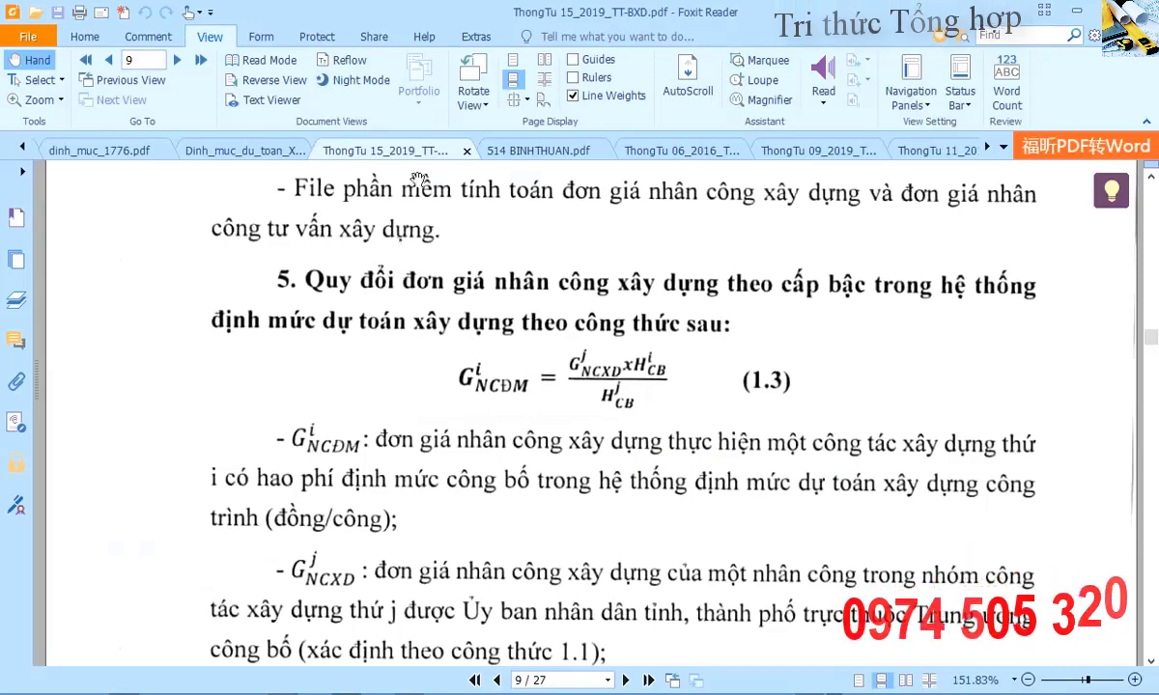
left_click(478, 146)
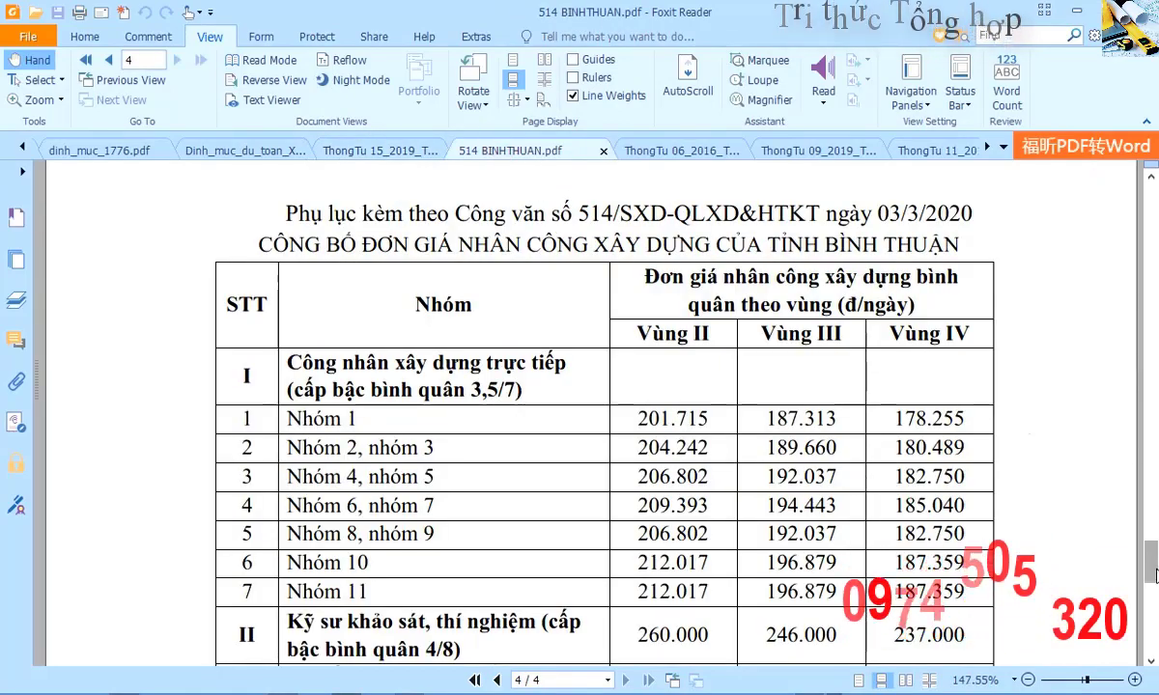
left_click_drag(1151, 575, 1151, 184)
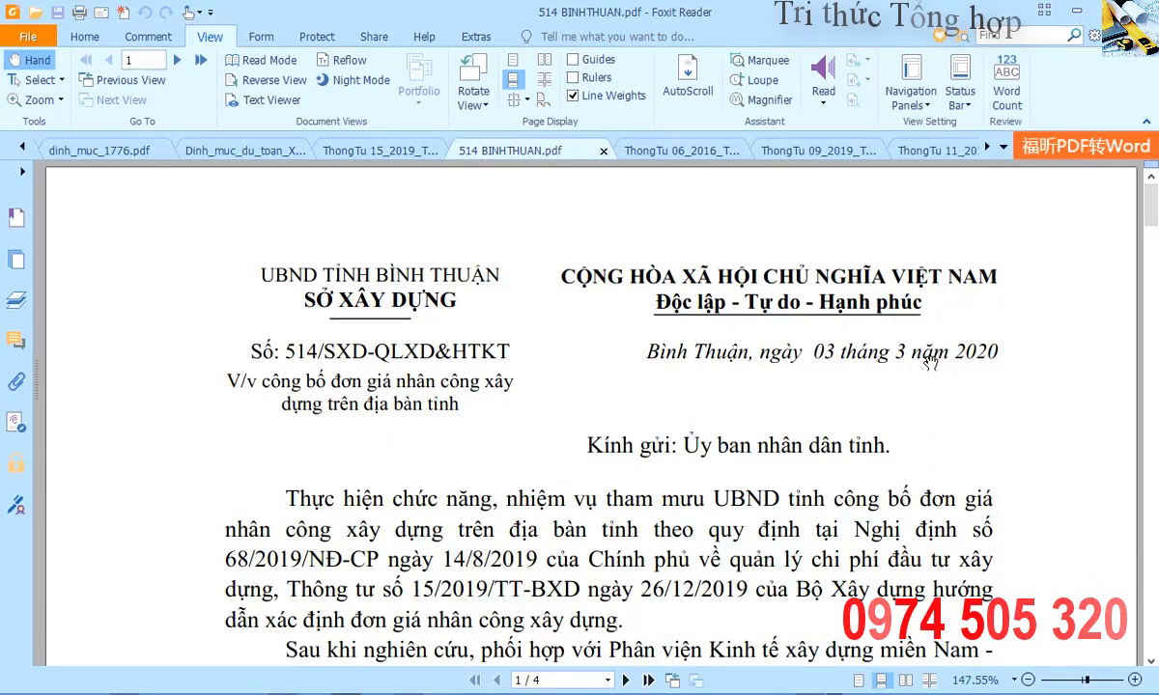
key("alt+Tab")
Select Bình Thuận again as the province and add work item AB.21134 in cell D7.
left_click(284, 680)
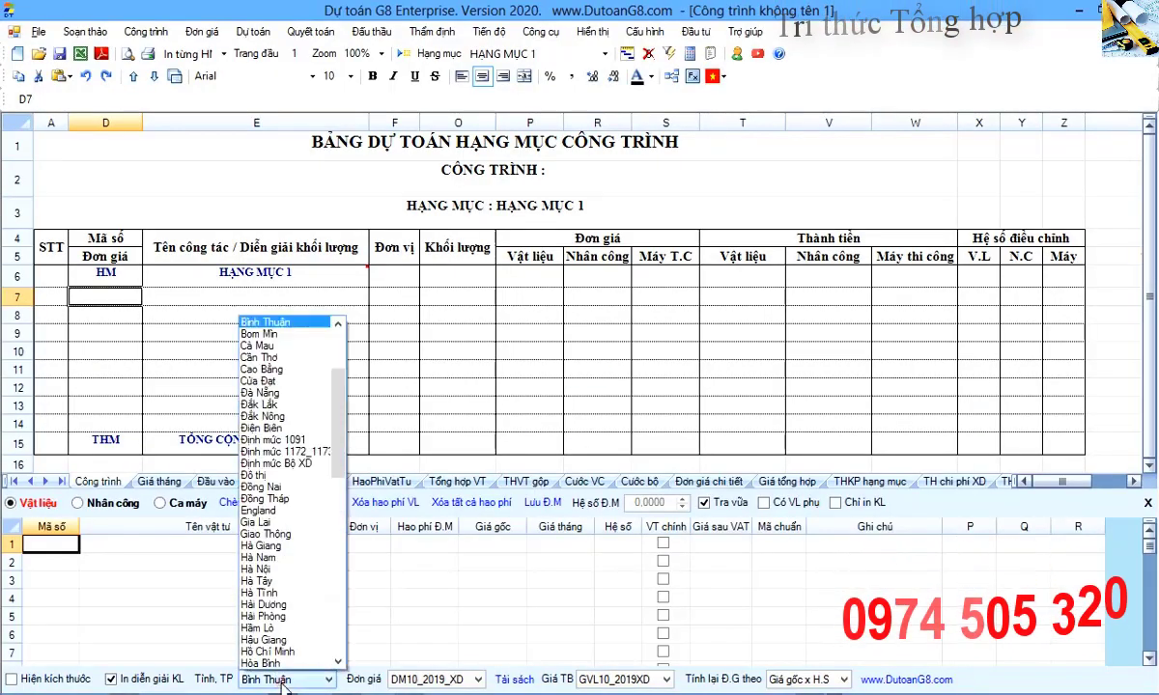
scroll(290, 357, "up", 1)
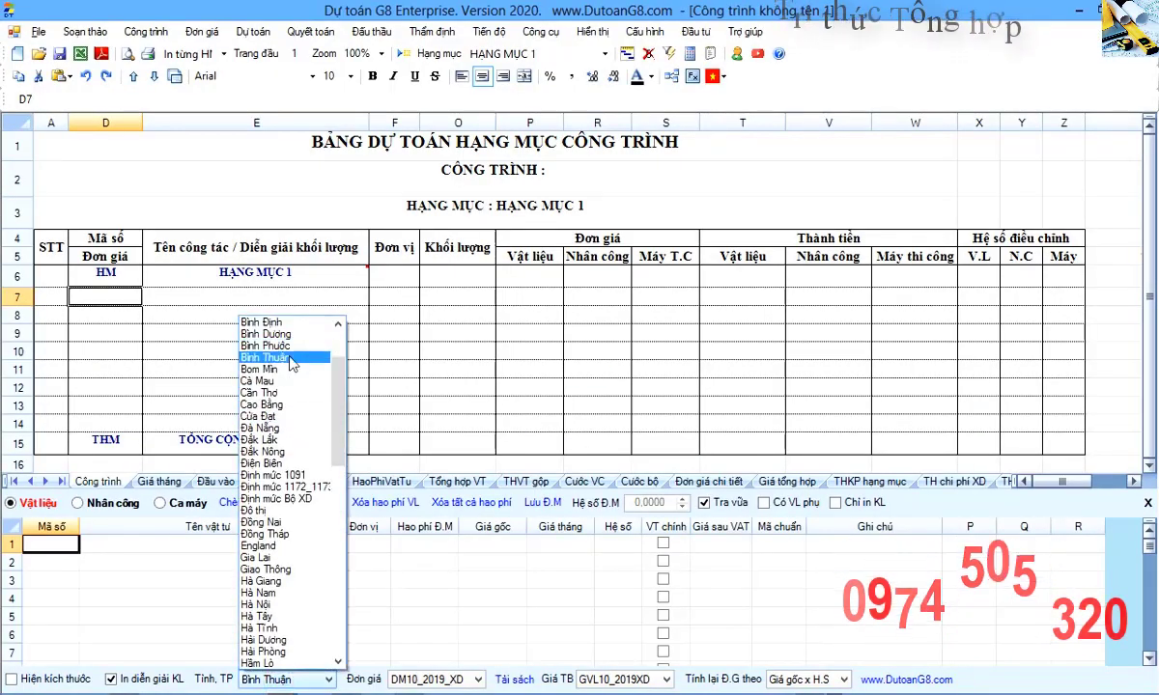
left_click(293, 359)
left_click(118, 297)
type("a")
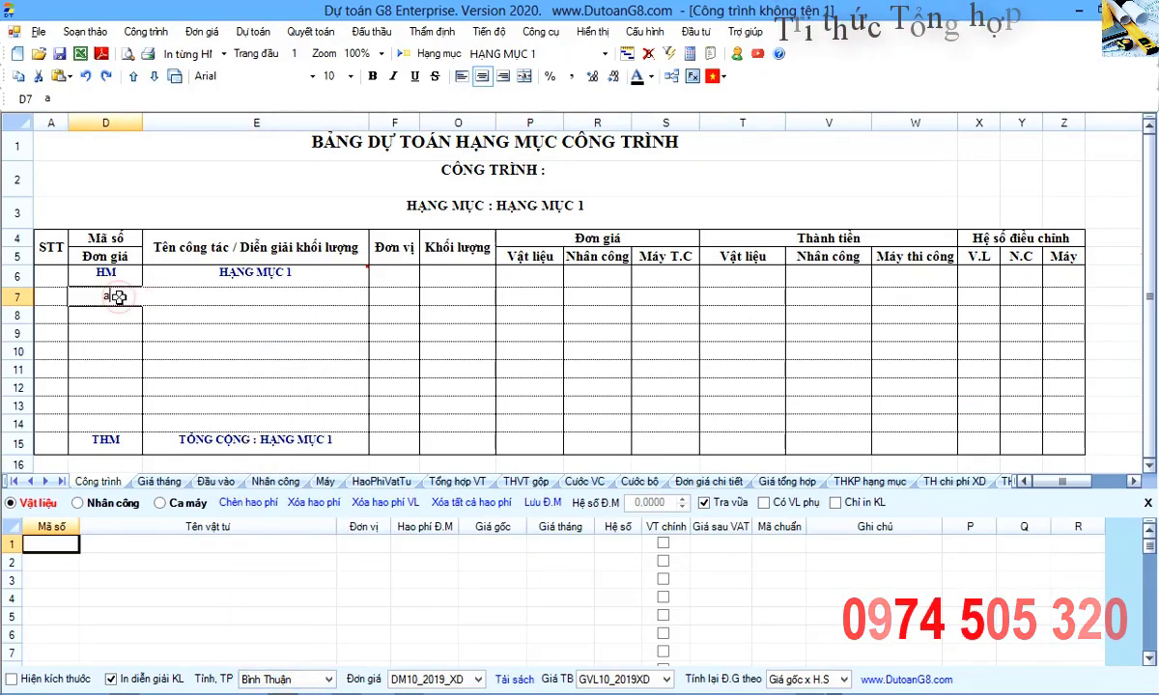
type("b2")
double_click(388, 325)
Add work items AE.11122, AF.11121 and AI.11111 in the rows below the excavation item.
type("a")
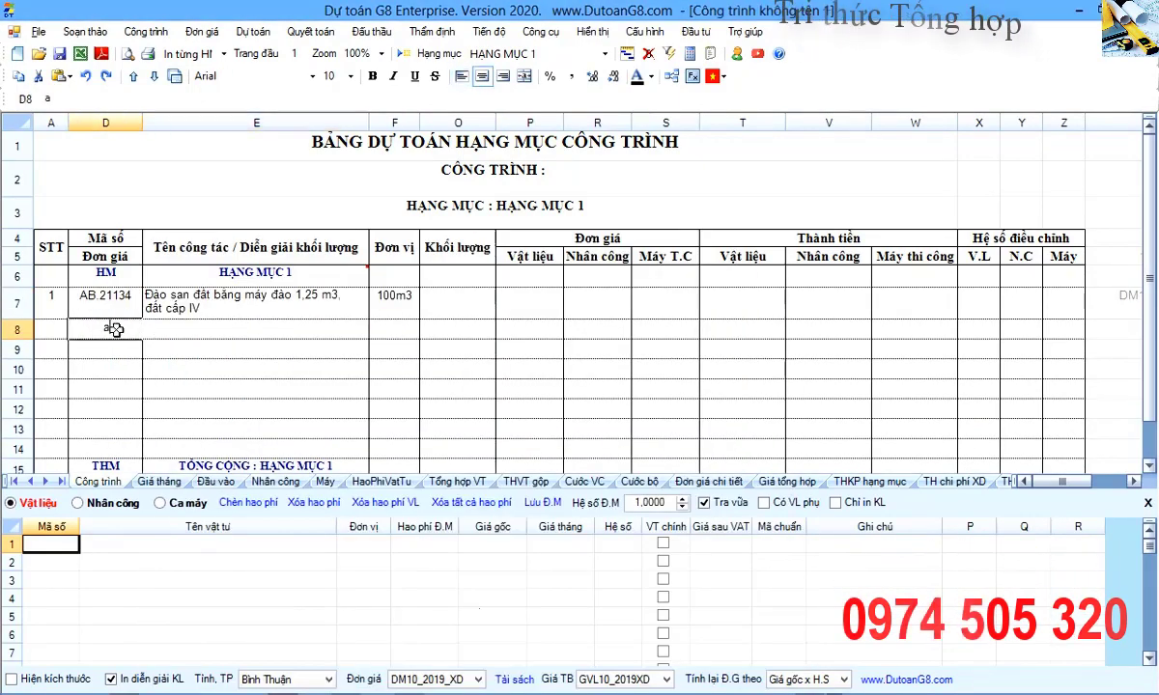
type("e")
double_click(228, 337)
type("a")
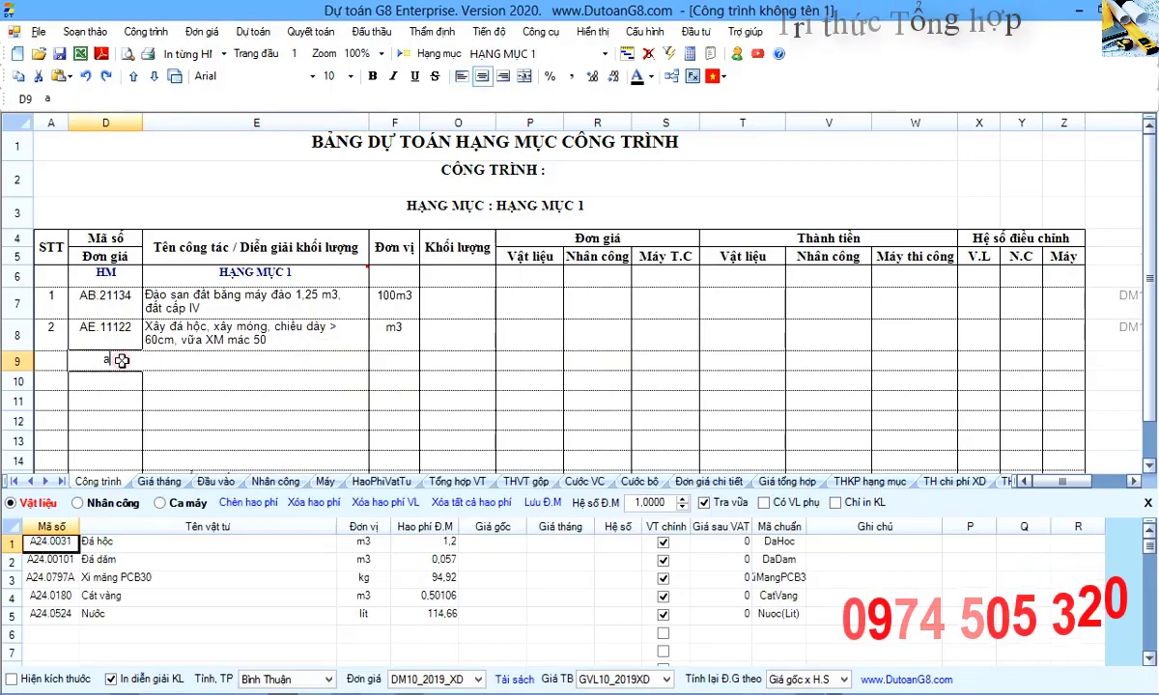
type("f")
double_click(398, 354)
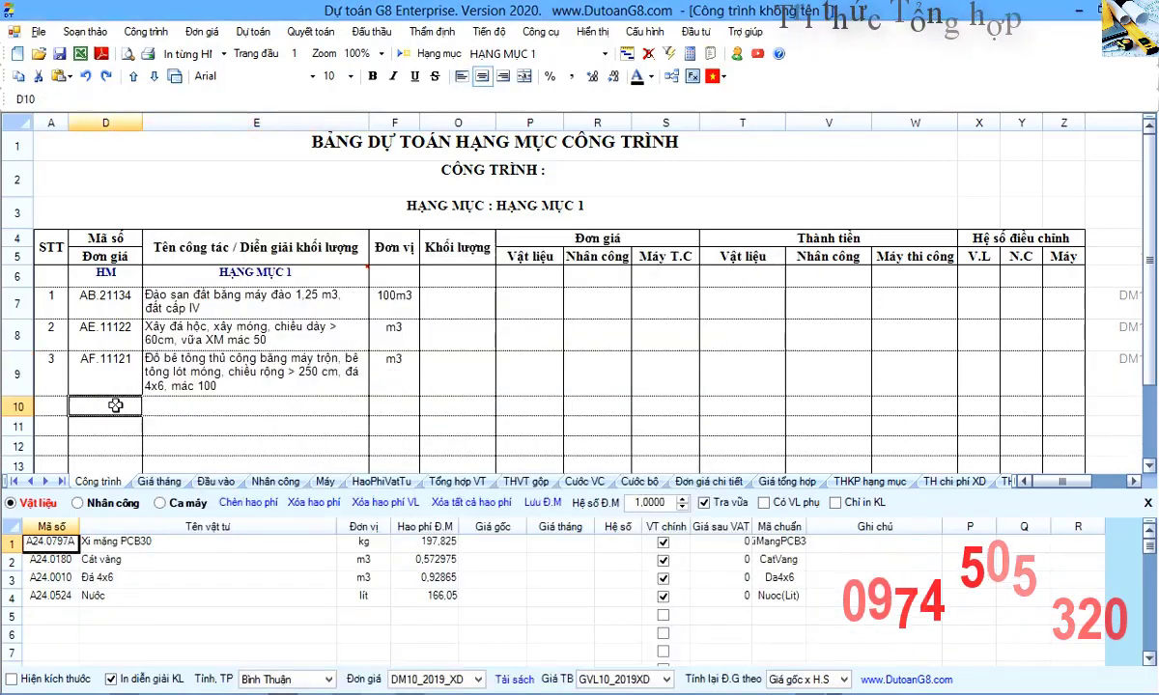
type("ai")
double_click(297, 279)
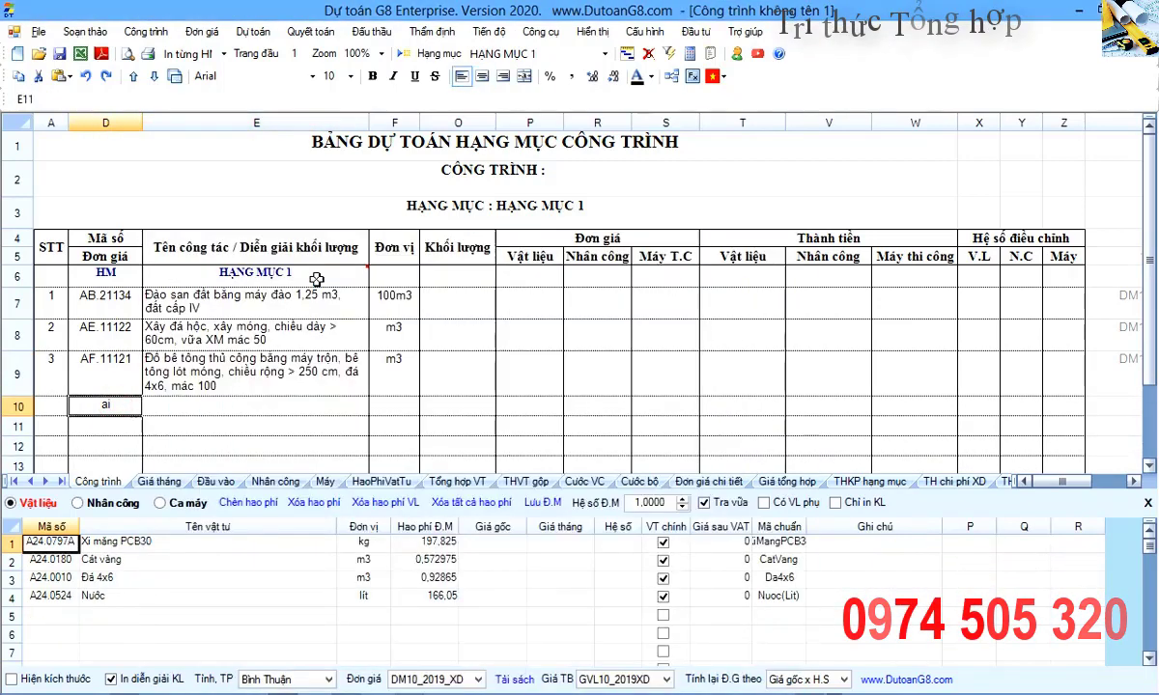
Enter the quantities 11, 22, 33 and 44 for the four work items in order.
left_click(457, 308)
type("11")
left_click(433, 328)
type("22")
left_click(449, 367)
type("33")
left_click(452, 409)
type("44")
left_click(311, 379)
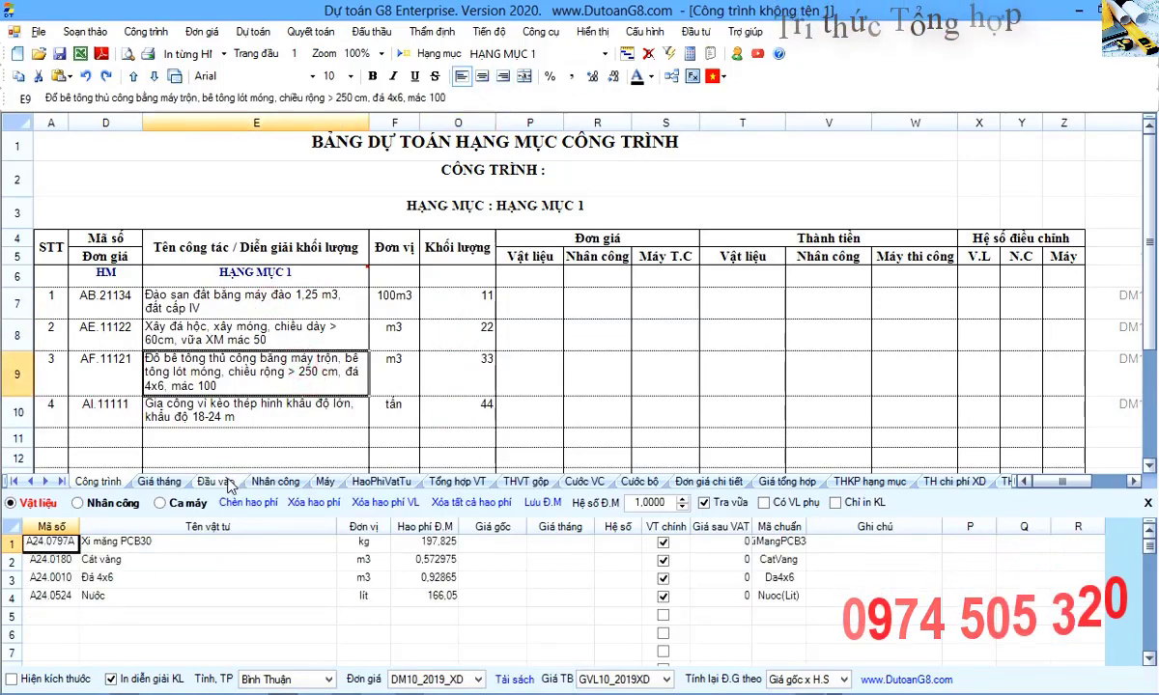
Check the unit price columns of the estimate and the material, labour and machine price columns in the Giá tháng sheet.
left_click_drag(516, 279, 677, 427)
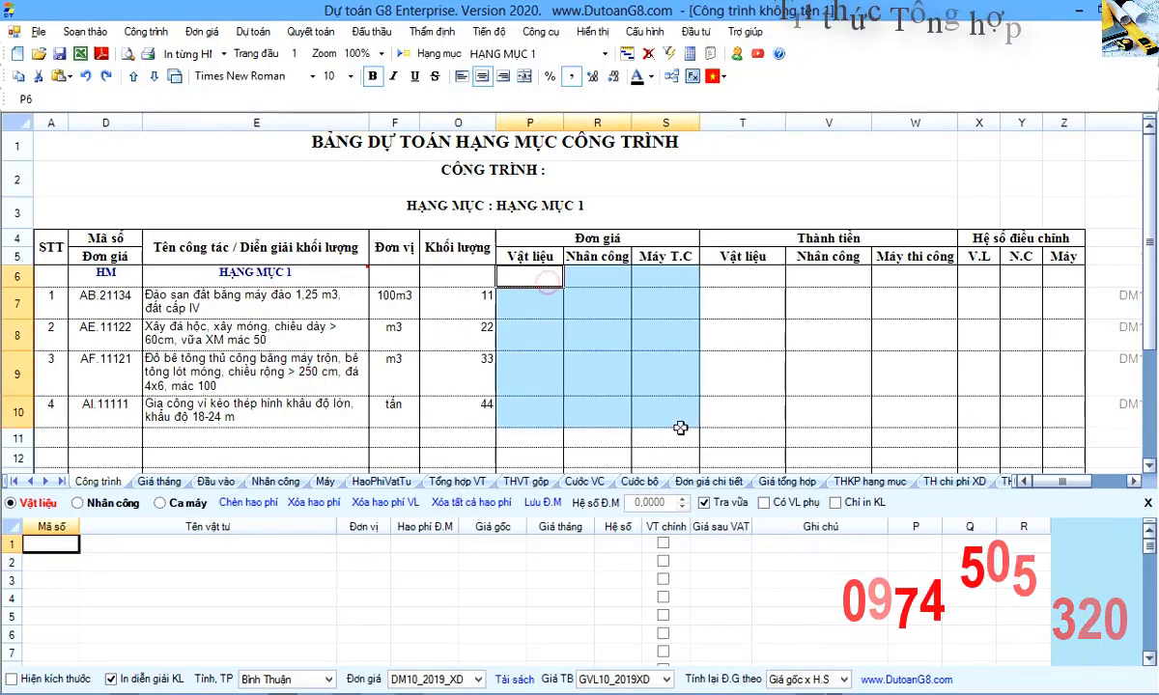
left_click(667, 381)
left_click(159, 481)
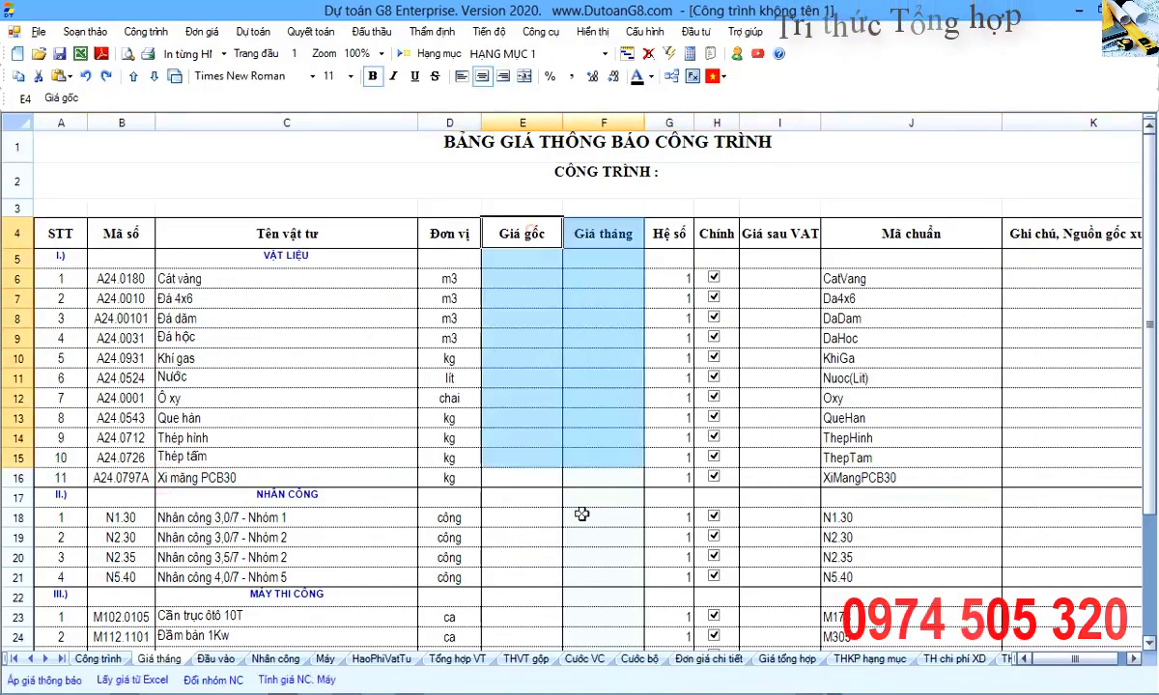
scroll(583, 512, "down", 3)
left_click_drag(526, 440, 584, 521)
left_click(585, 522)
scroll(583, 527, "down", 3)
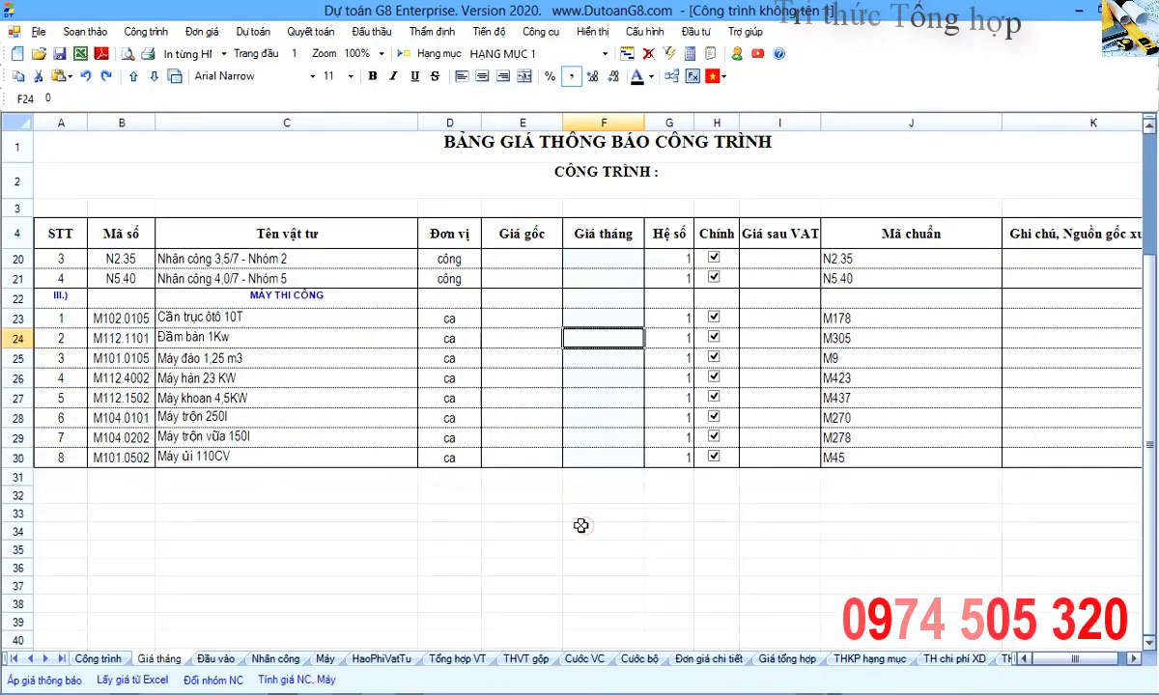
In the Đầu vào sheet, keep QĐ 514/2020 Bình Thuận as the wage basis and set the region to TP Phan Thiết.
left_click(217, 659)
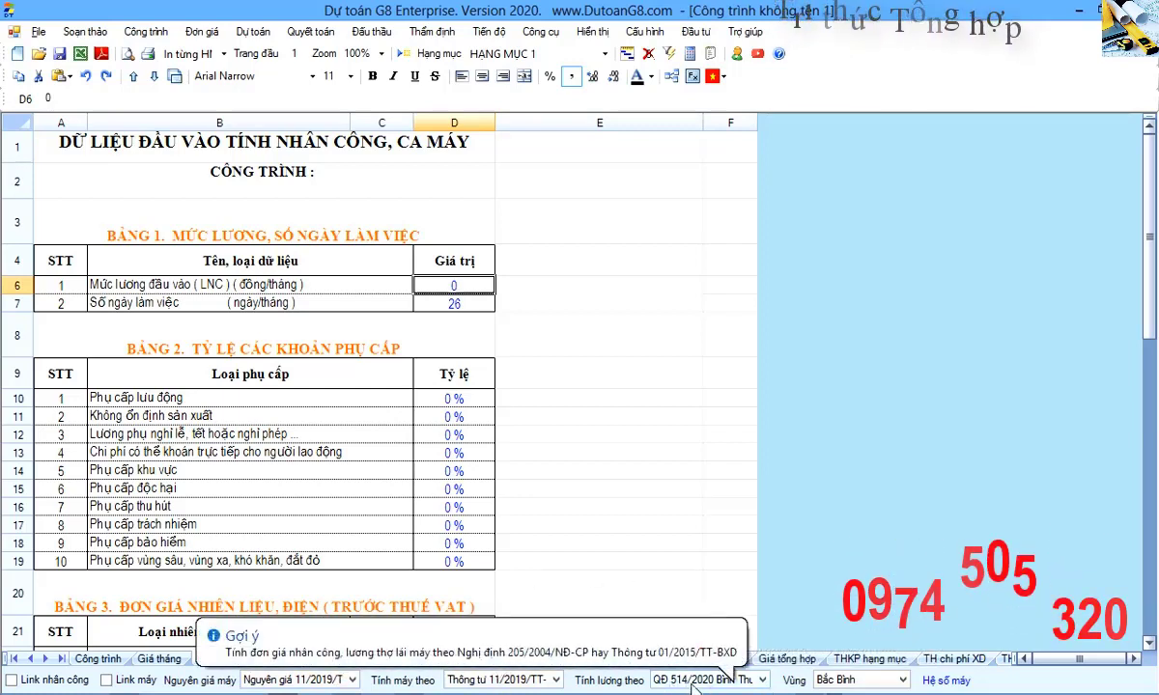
left_click(760, 680)
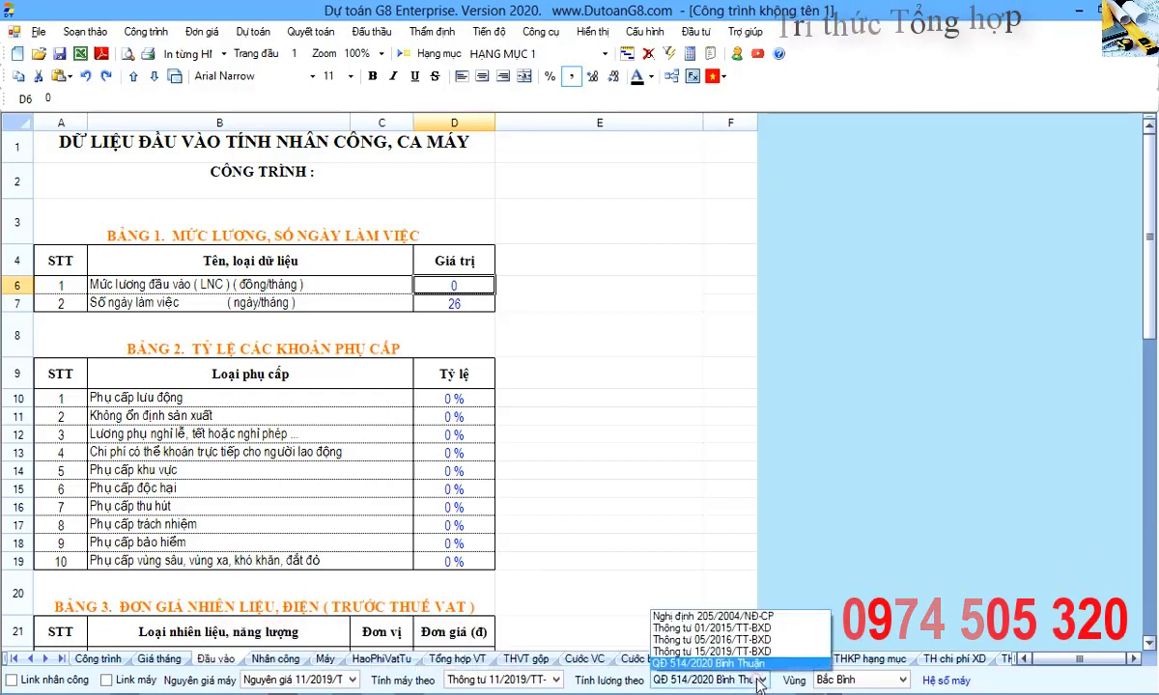
left_click(760, 681)
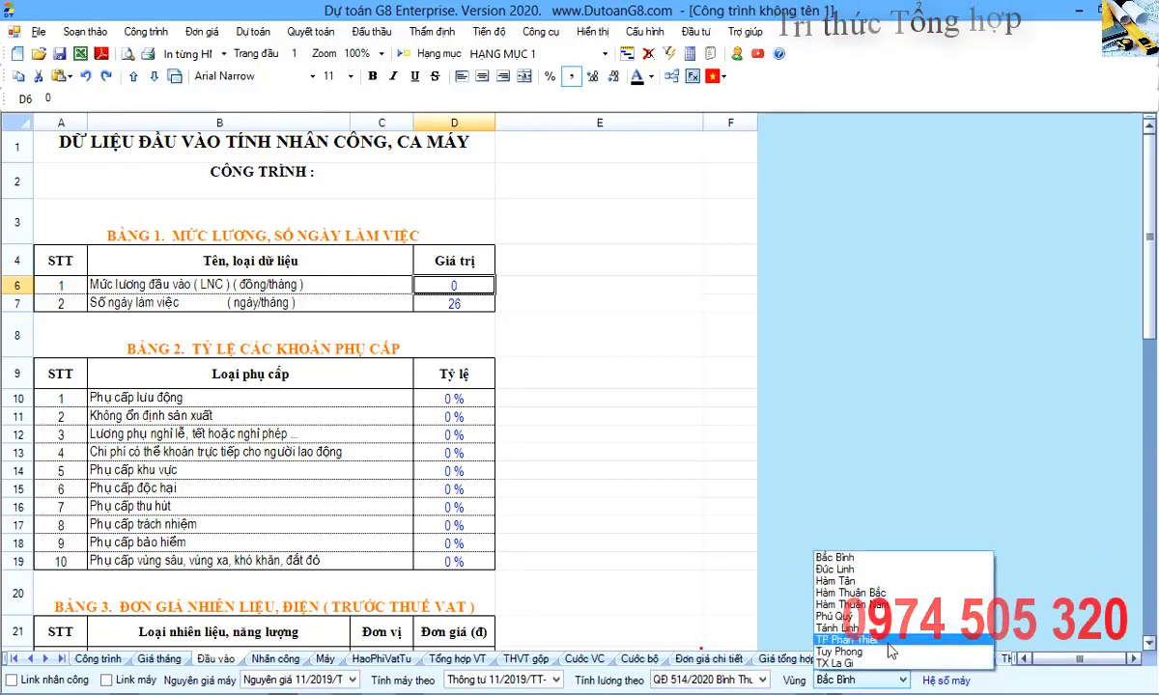
left_click(612, 448)
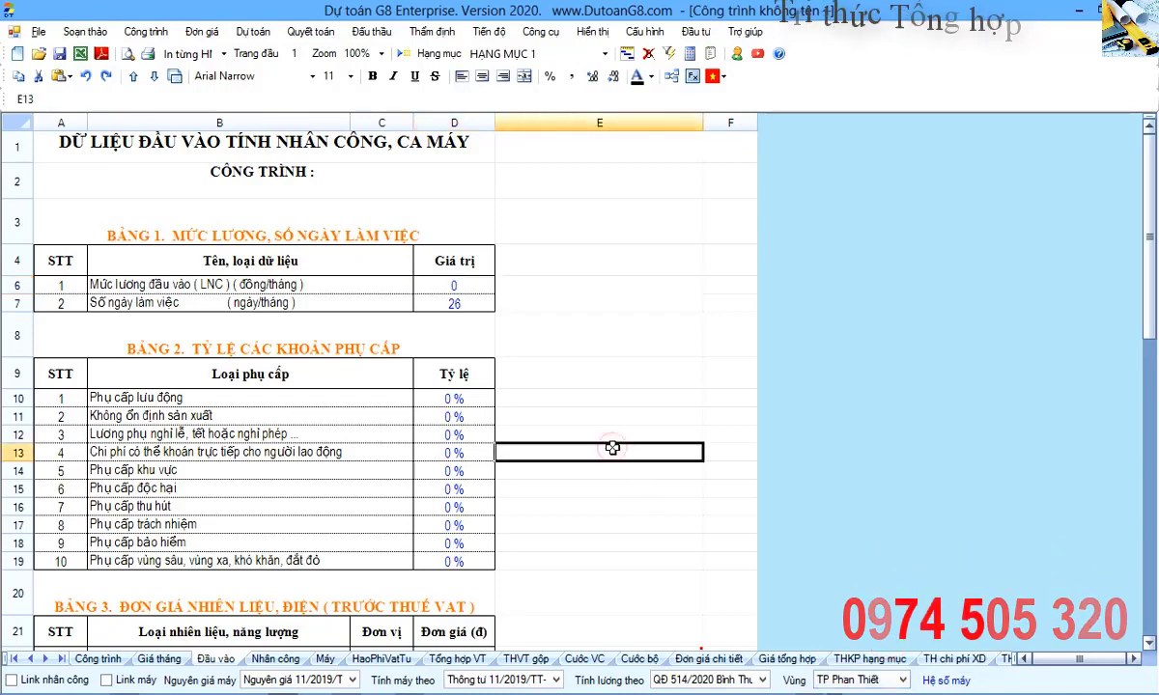
Copy the pre-VAT fuel and electricity prices C3:C6 from BangTinhDonGiaNL in Excel into the Đơn giá column of Bảng 3, starting at the Diezel row.
scroll(580, 464, "down", 1)
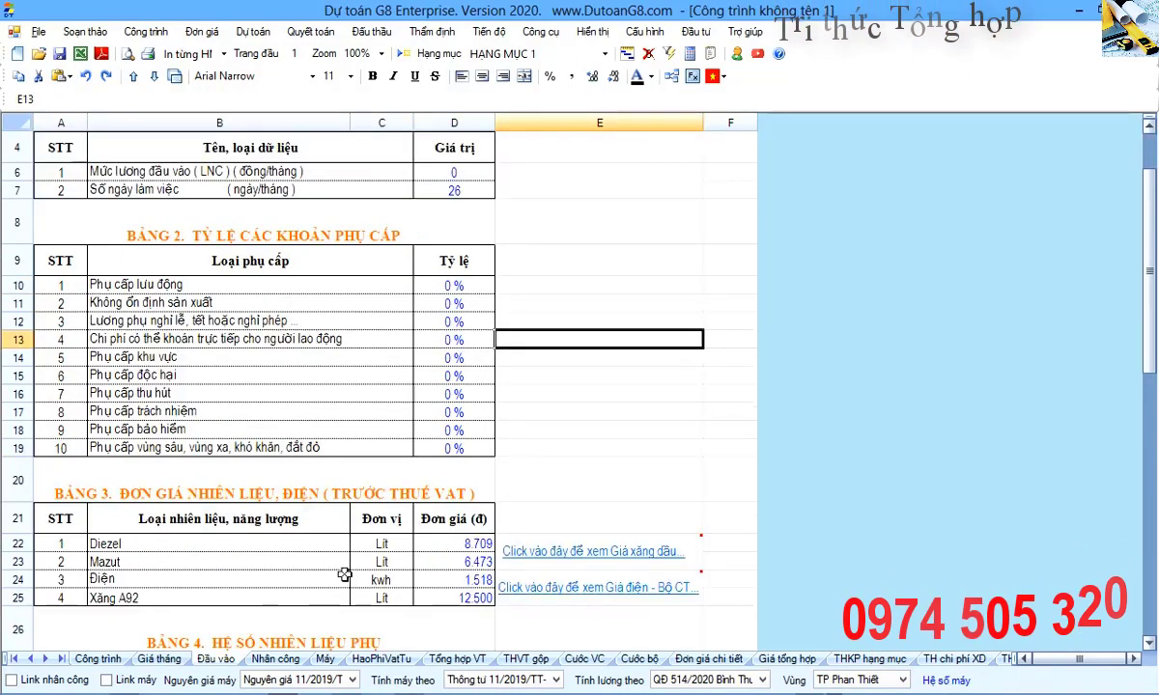
scroll(326, 586, "down", 1)
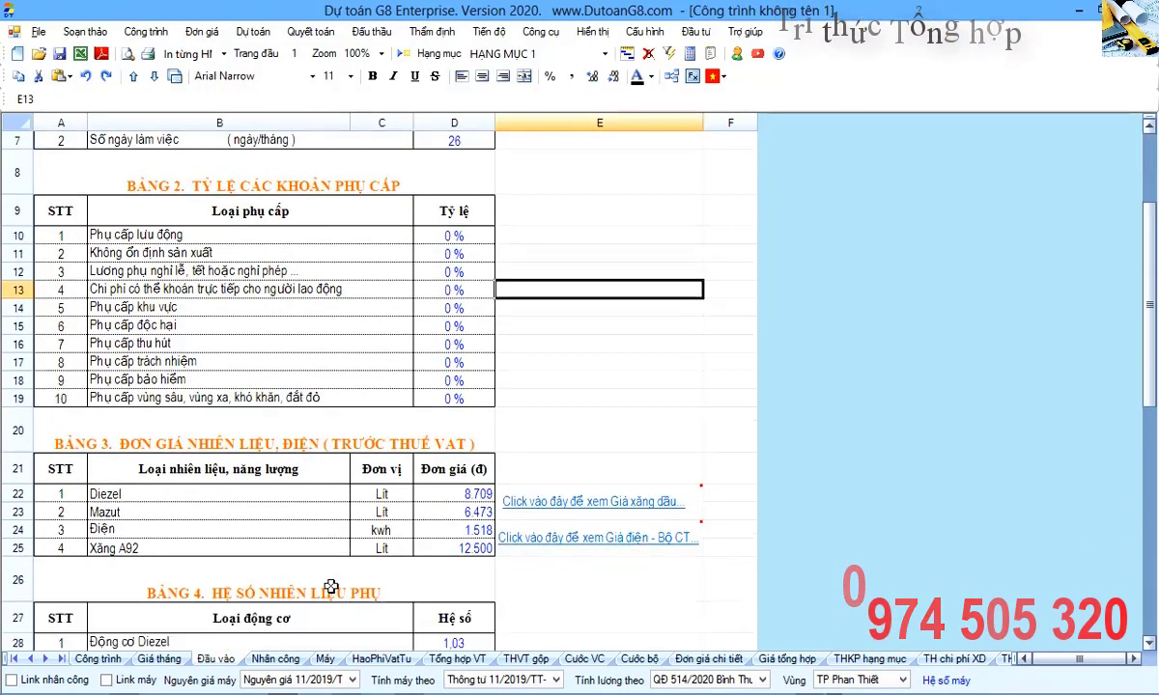
left_click_drag(430, 493, 463, 547)
left_click(454, 530)
key("alt+Tab")
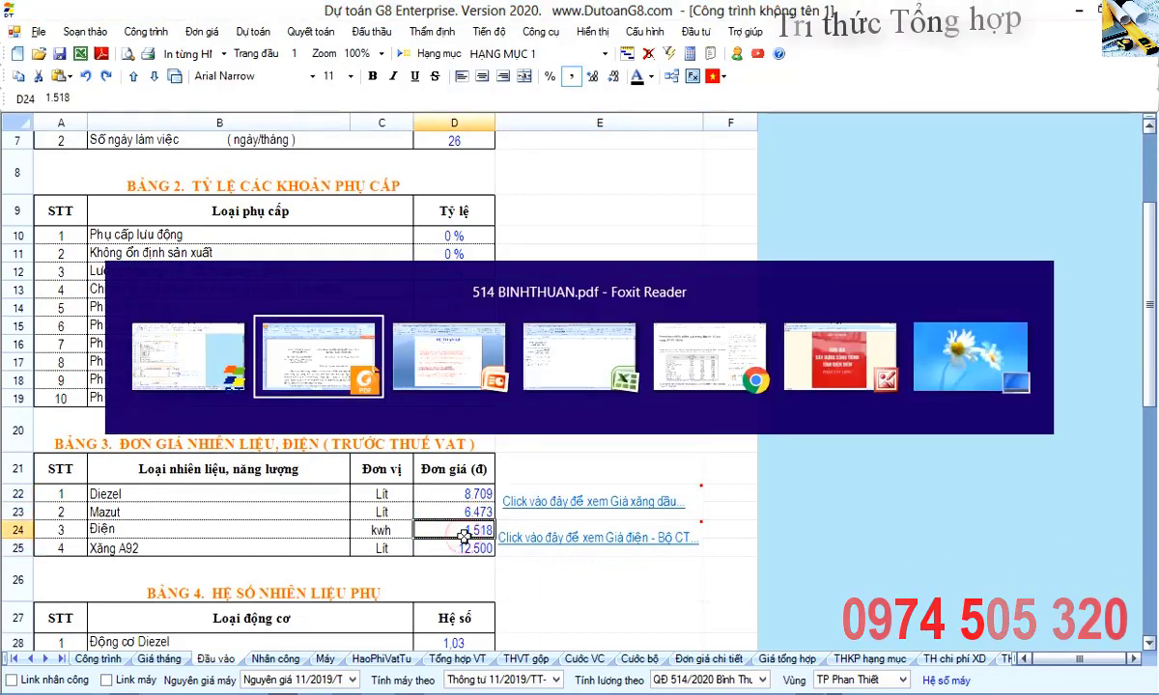
left_click_drag(236, 352, 262, 432)
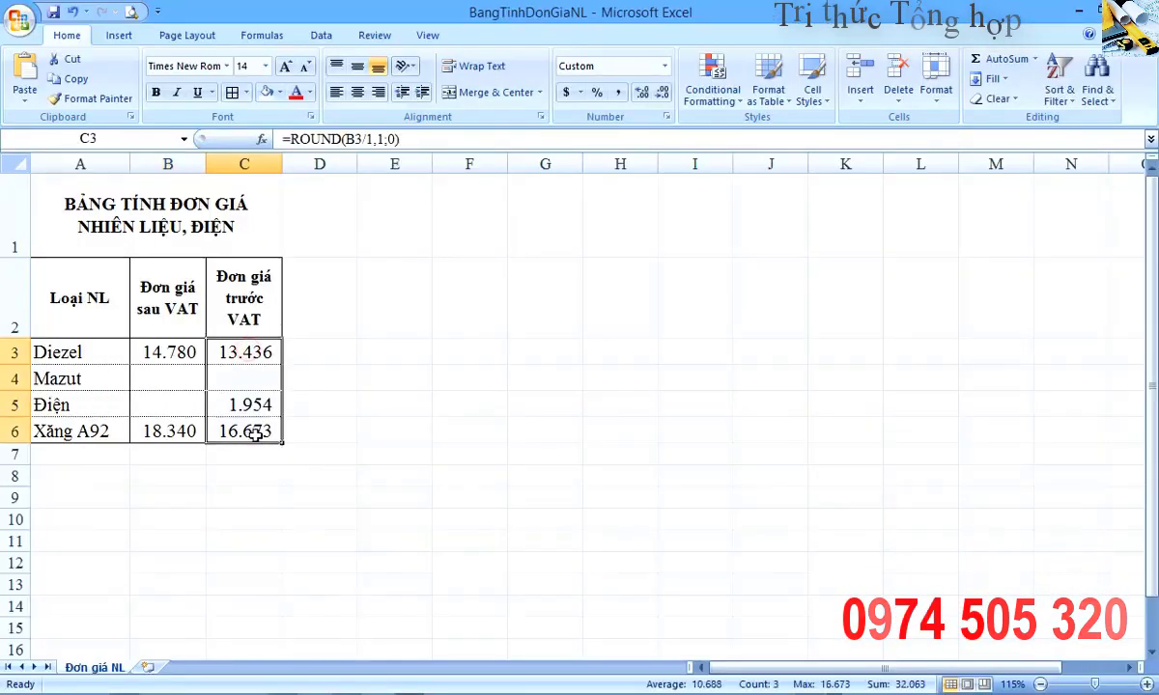
key("ctrl+c")
key("alt+Tab")
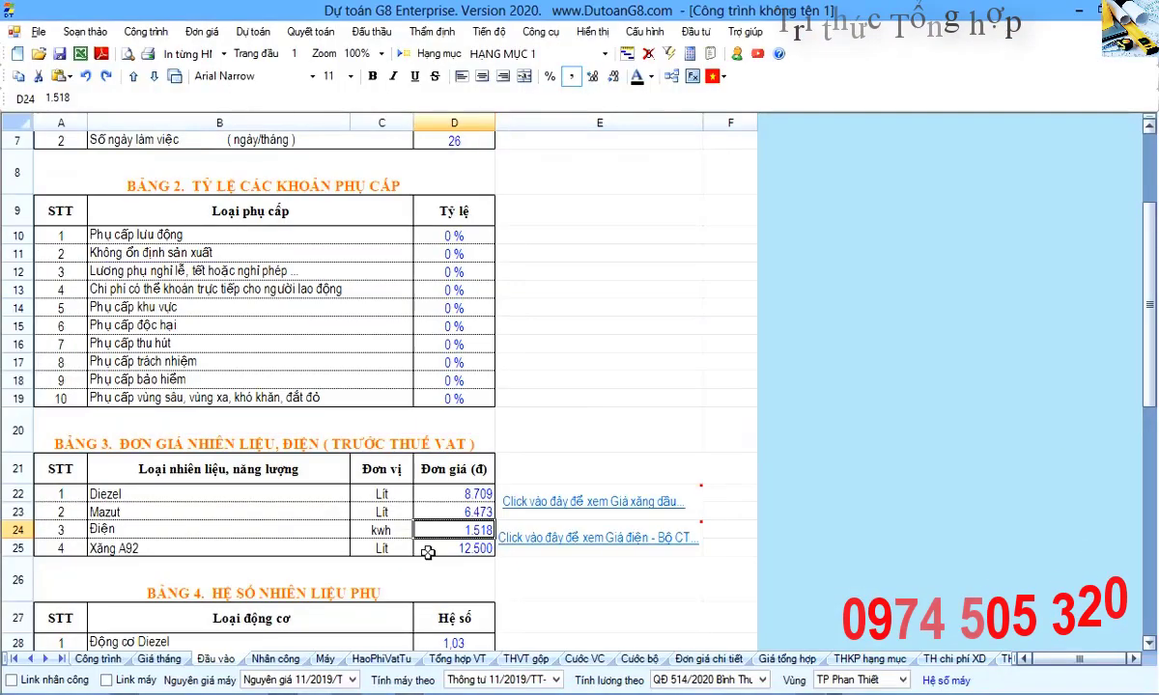
left_click(470, 494)
key("ctrl+v")
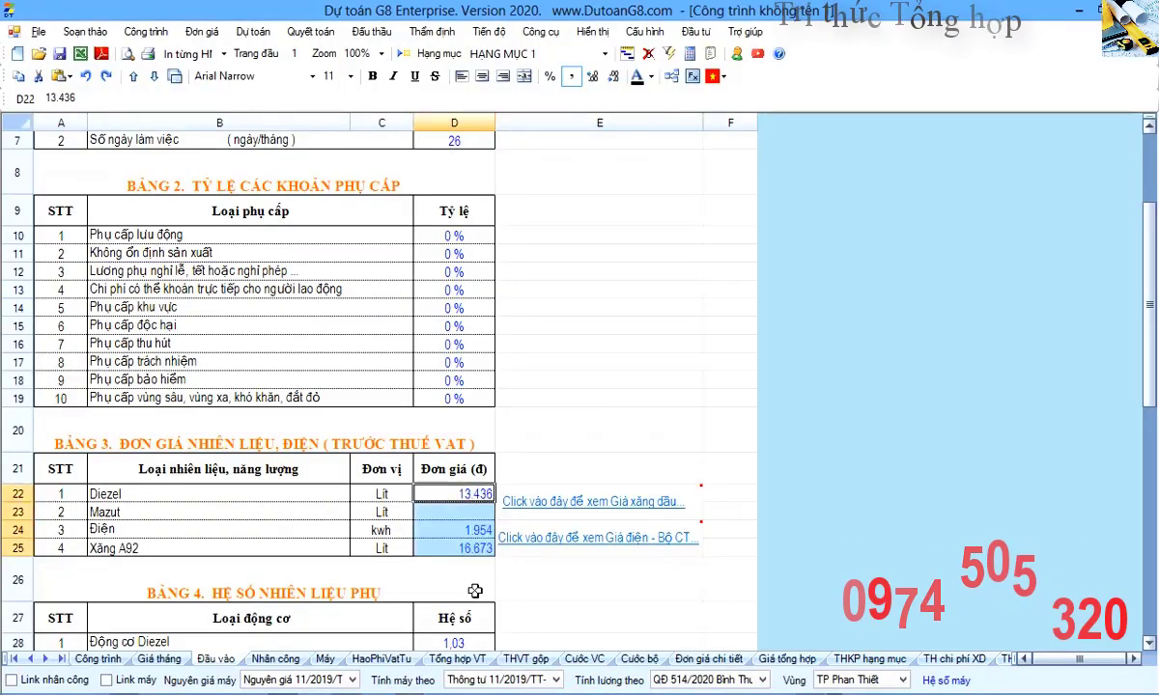
left_click(487, 511)
Check the auxiliary fuel coefficients in Bảng 4 and open the Nhân công sheet.
scroll(454, 510, "down", 1)
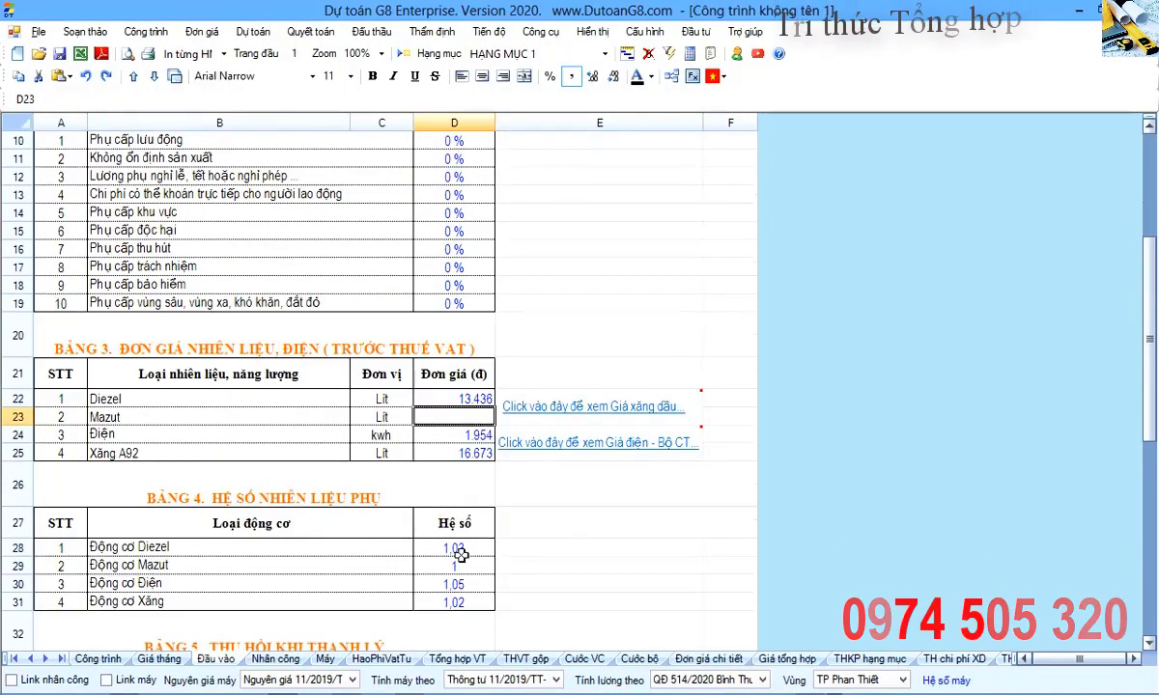
left_click(454, 584)
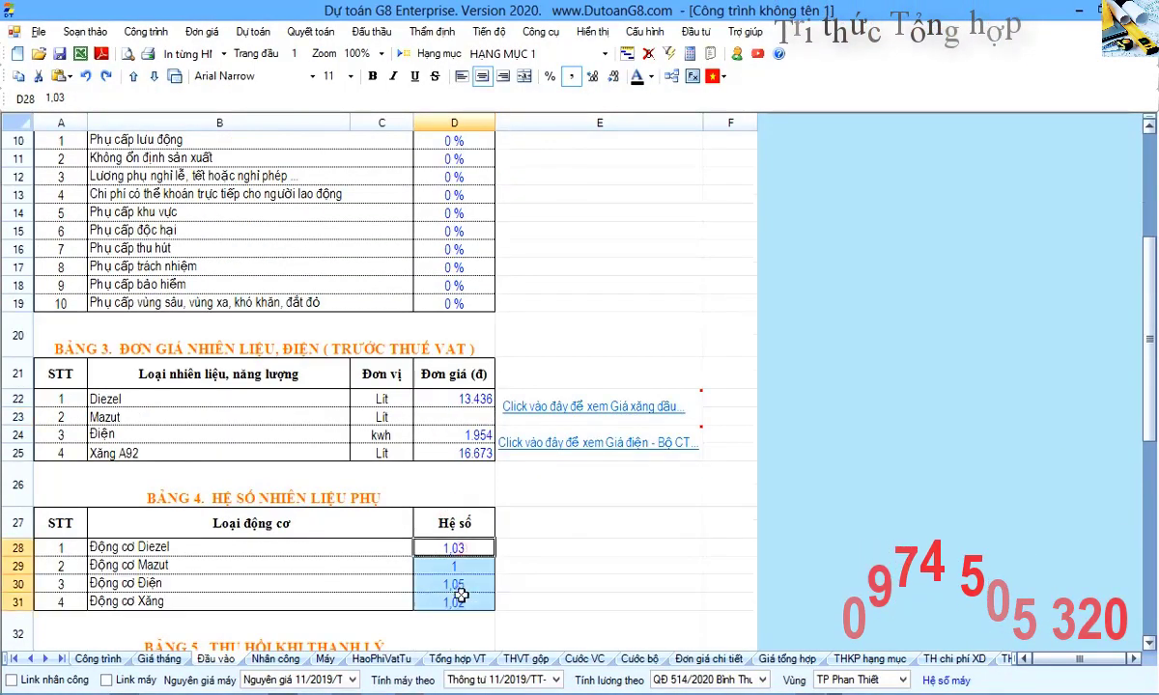
left_click(449, 546)
left_click(276, 659)
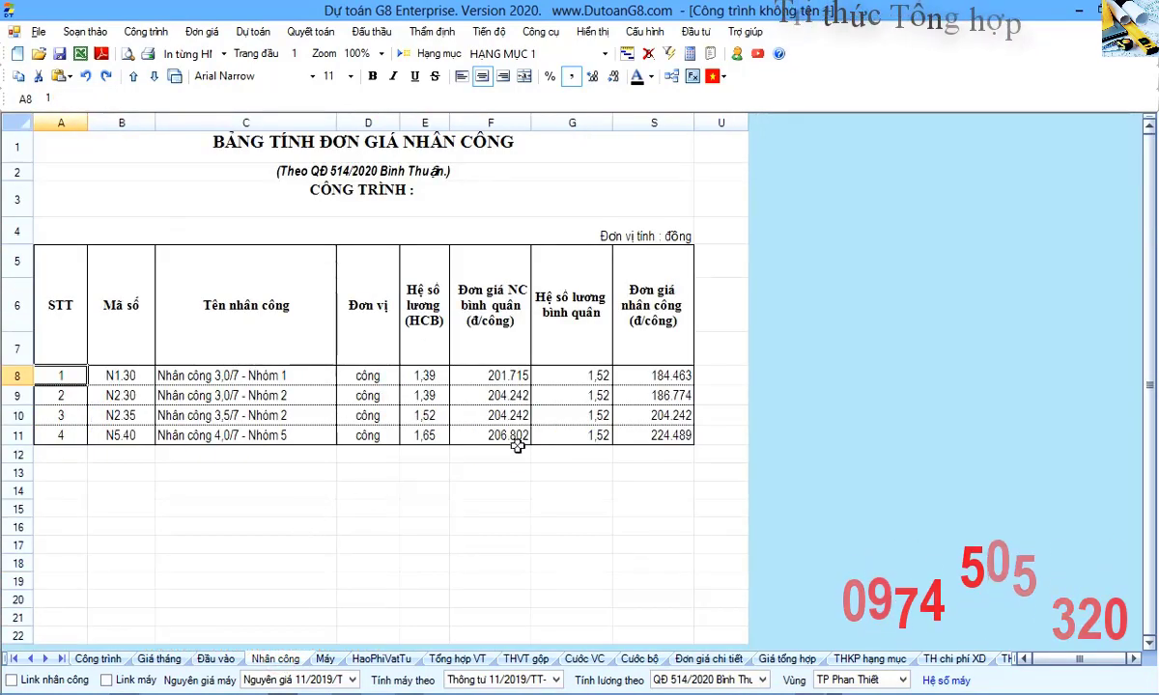
Review the Hệ số lương, Đơn giá NC bình quân and Hệ số lương bình quân columns of the Nhân công sheet.
left_click_drag(627, 318, 649, 496)
left_click_drag(427, 338, 419, 512)
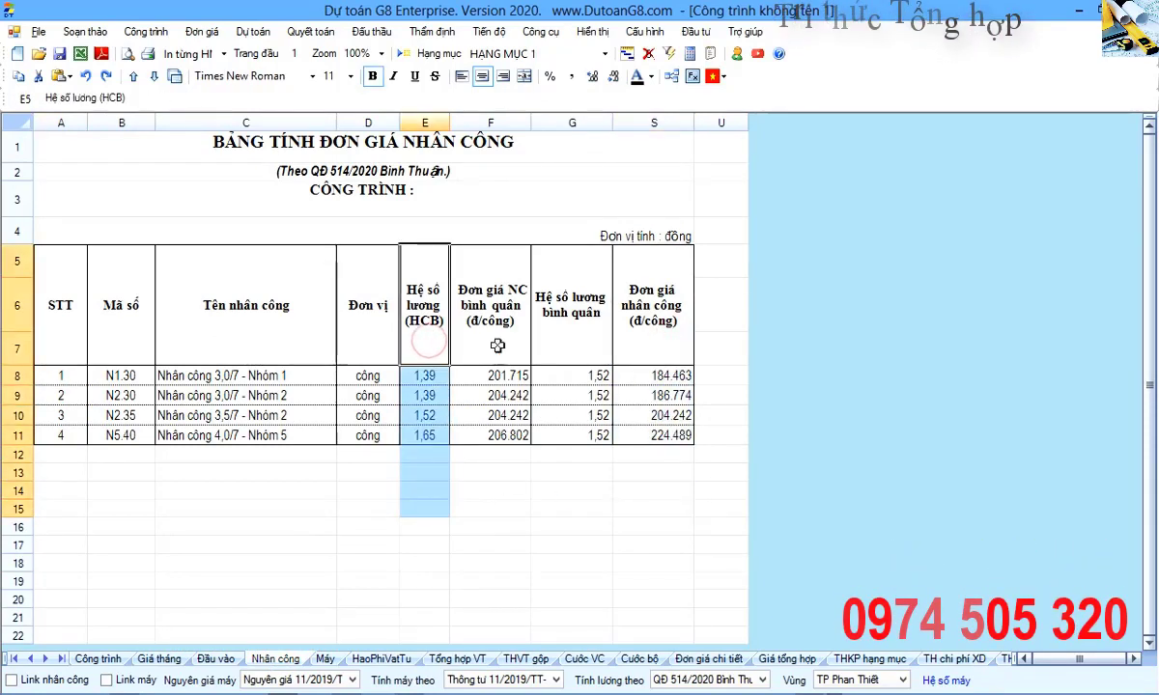
left_click_drag(489, 309, 491, 501)
left_click_drag(576, 314, 580, 499)
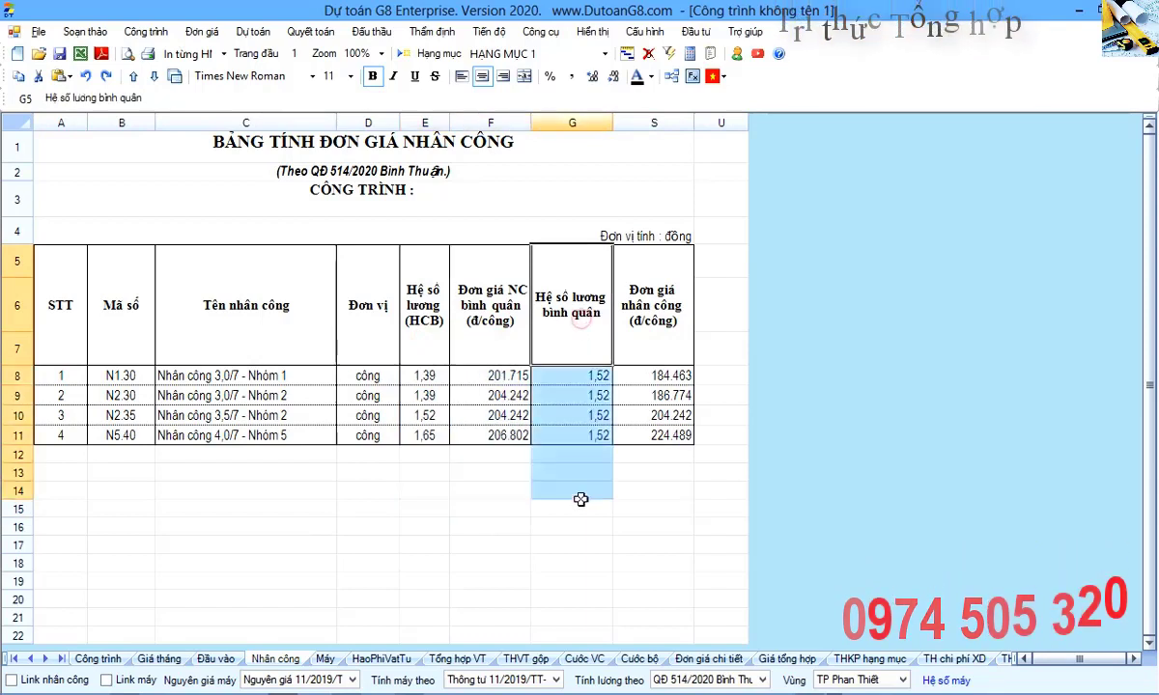
left_click(583, 494)
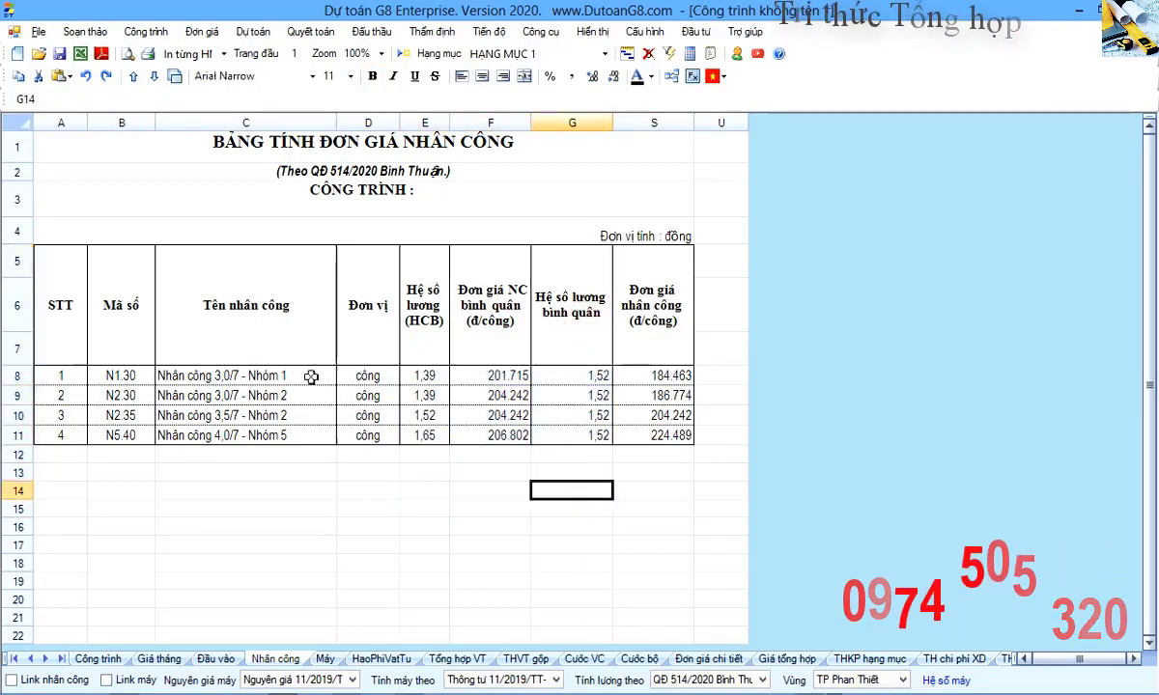
Check the Nhóm 1 average labour price in row 8 against the appendix price table of 514 BINHTHUAN.pdf in Foxit Reader.
left_click_drag(308, 378, 492, 383)
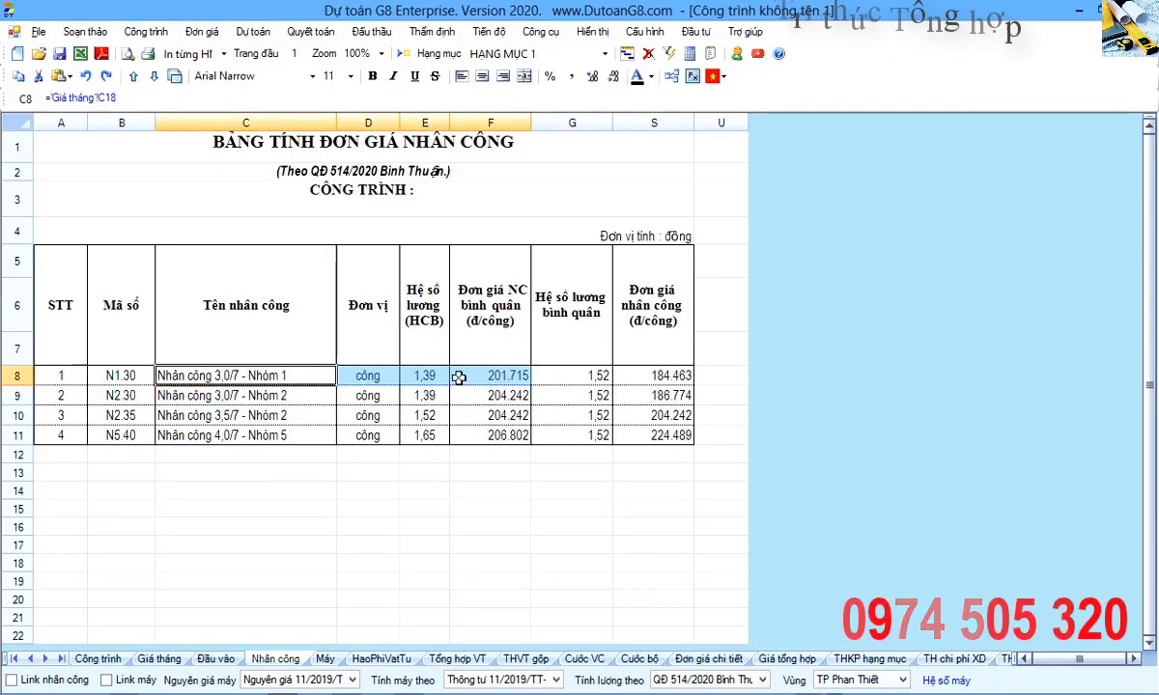
key("alt+Tab")
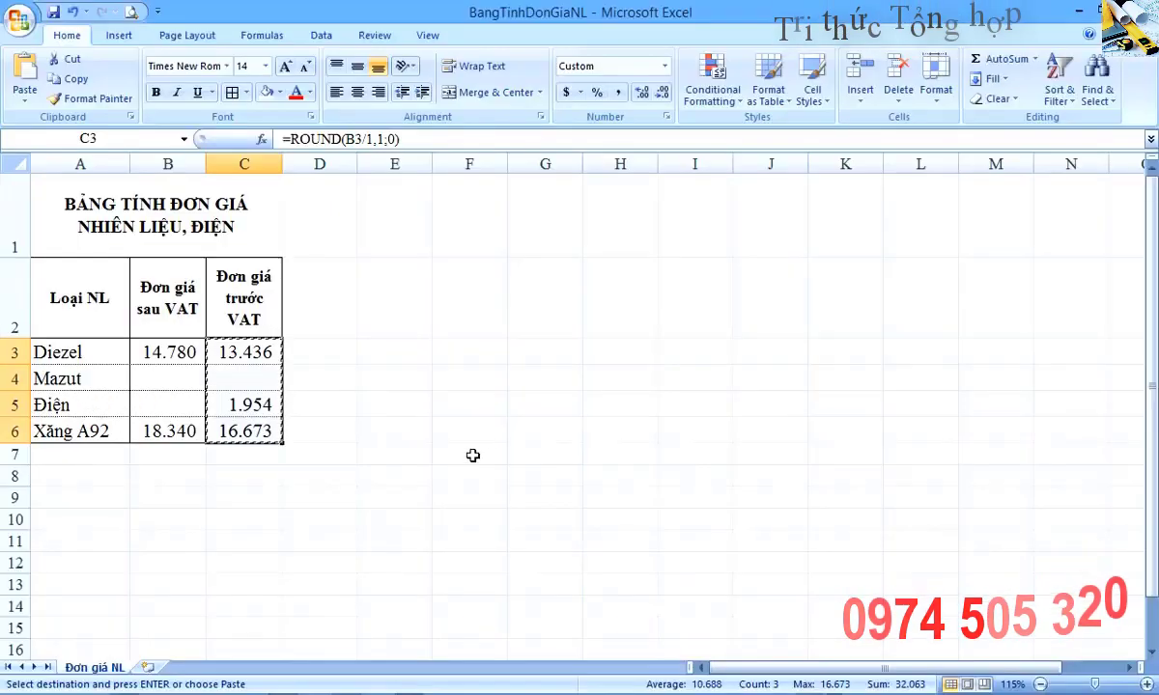
key("alt+Tab")
key("alt+Tab")
scroll(382, 222, "down", 10)
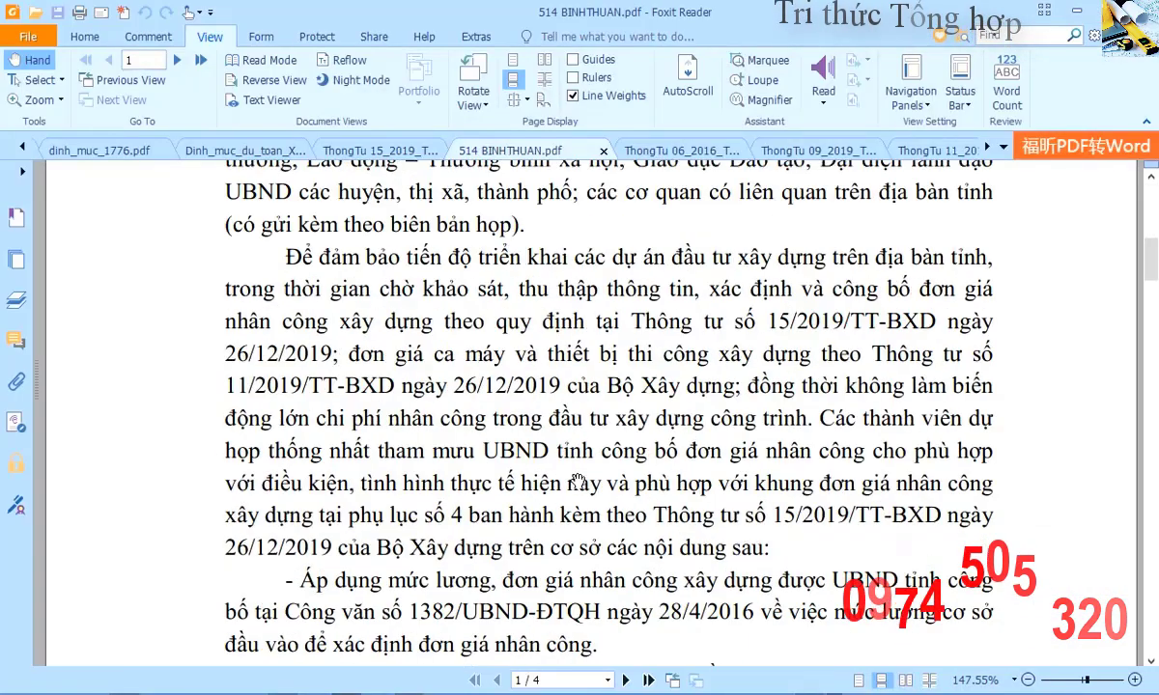
scroll(567, 480, "down", 20)
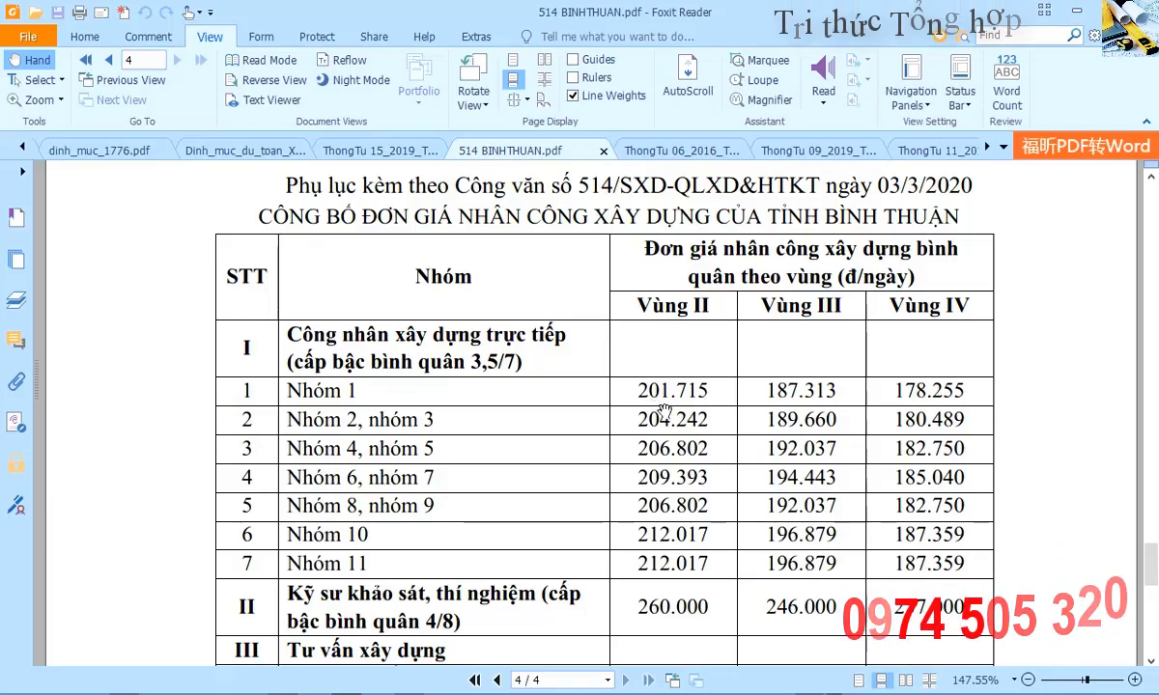
Return to Dự toán G8 and compare the two Nhóm 2 labour prices with the appendix table of 514 BINHTHUAN.pdf.
key("alt+Tab")
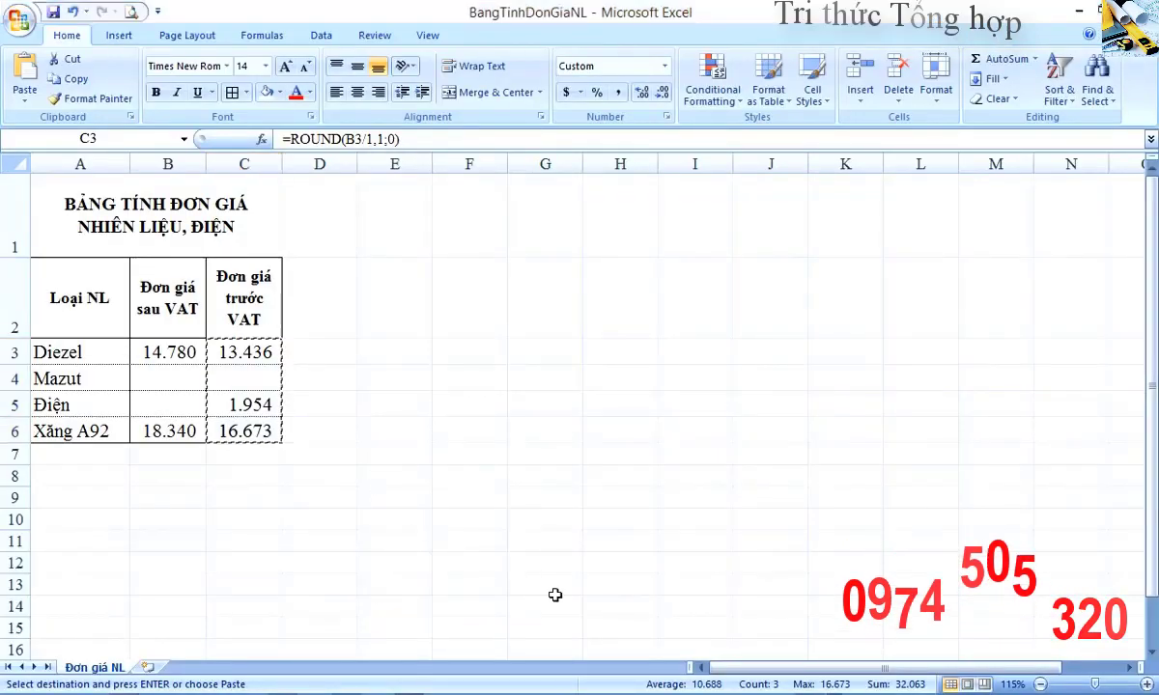
key("alt+Tab")
key("Tab")
left_click_drag(287, 401, 429, 412)
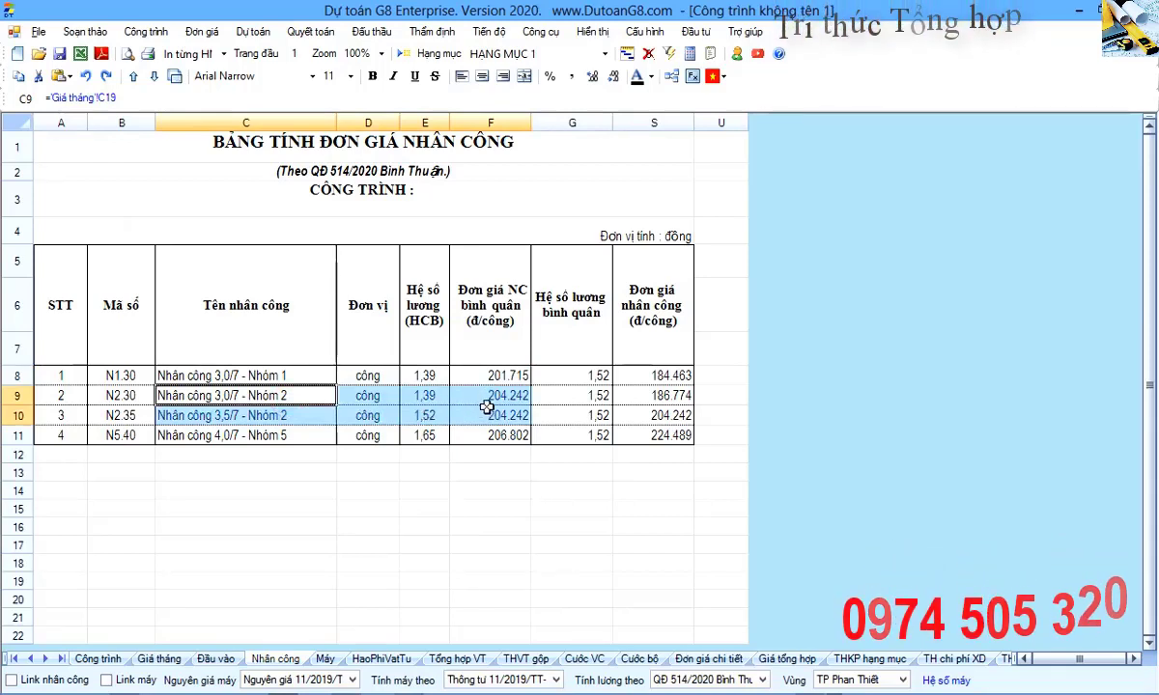
key("alt+Tab")
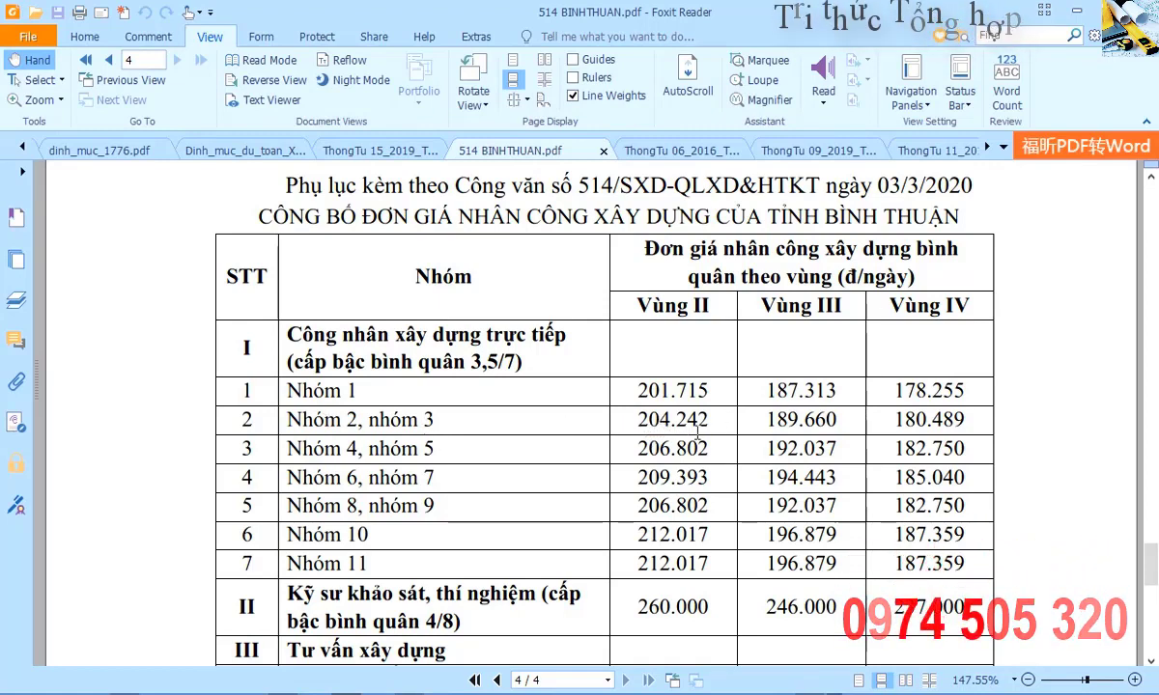
key("alt+Tab")
key("alt+Tab")
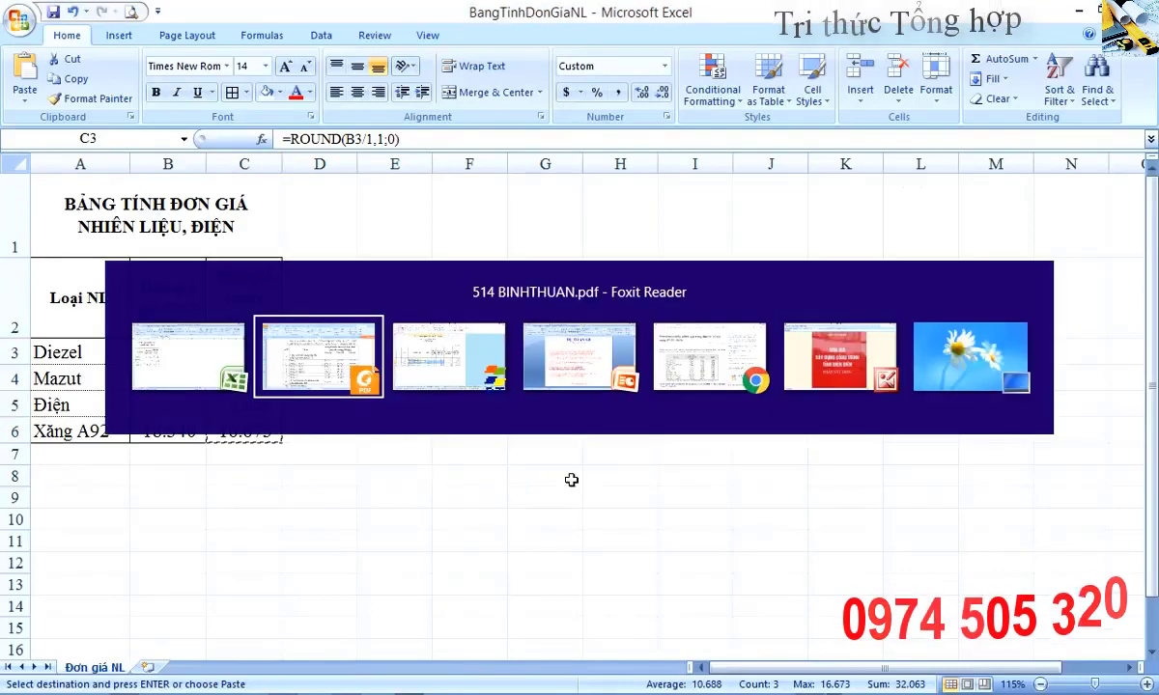
In the Nhân công sheet, check the Nhóm 5 labour row and the whole Đơn giá NC bình quân column.
left_click_drag(295, 436, 504, 435)
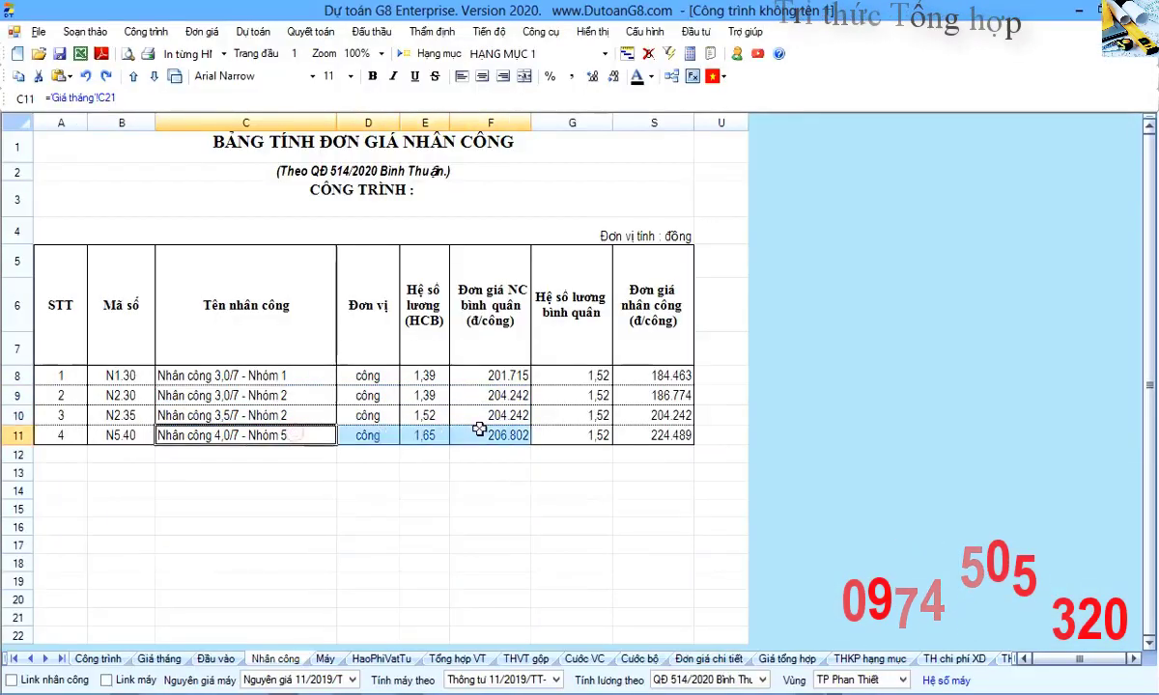
left_click(516, 442)
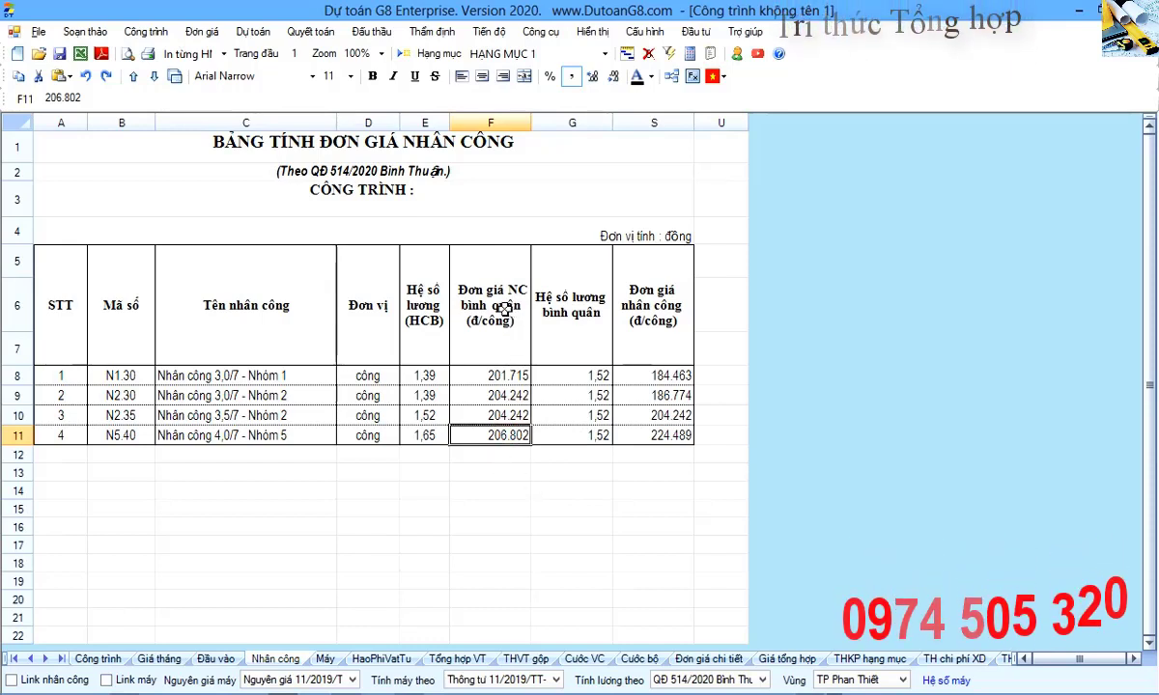
left_click_drag(499, 305, 481, 543)
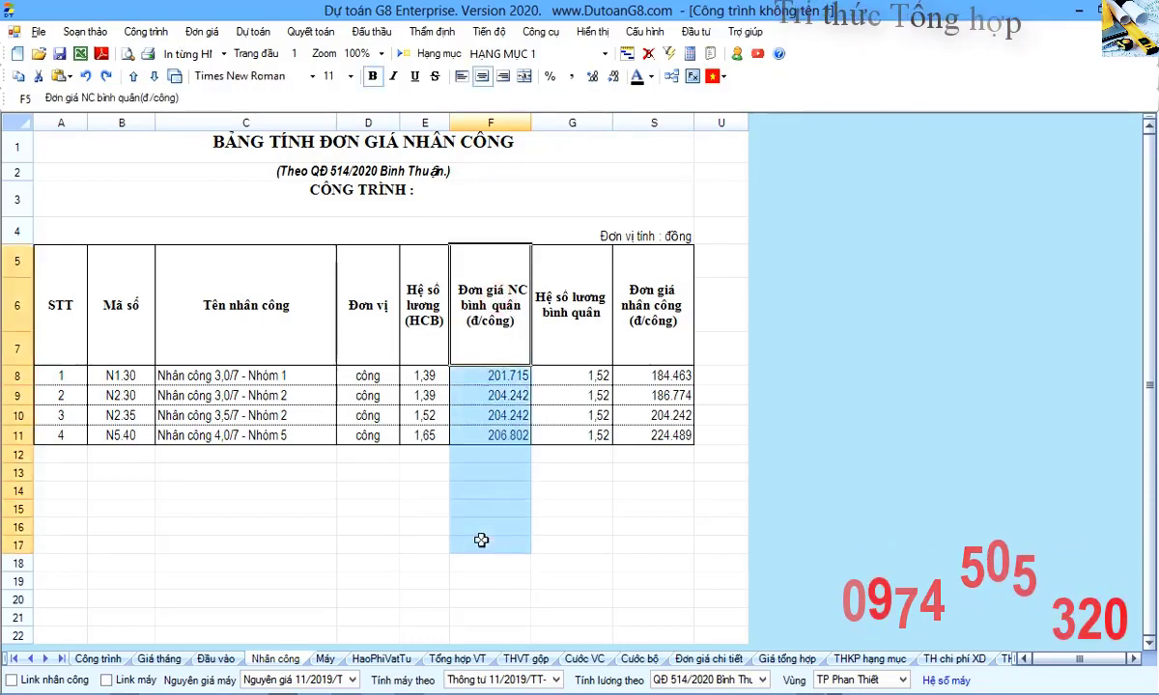
left_click(484, 494)
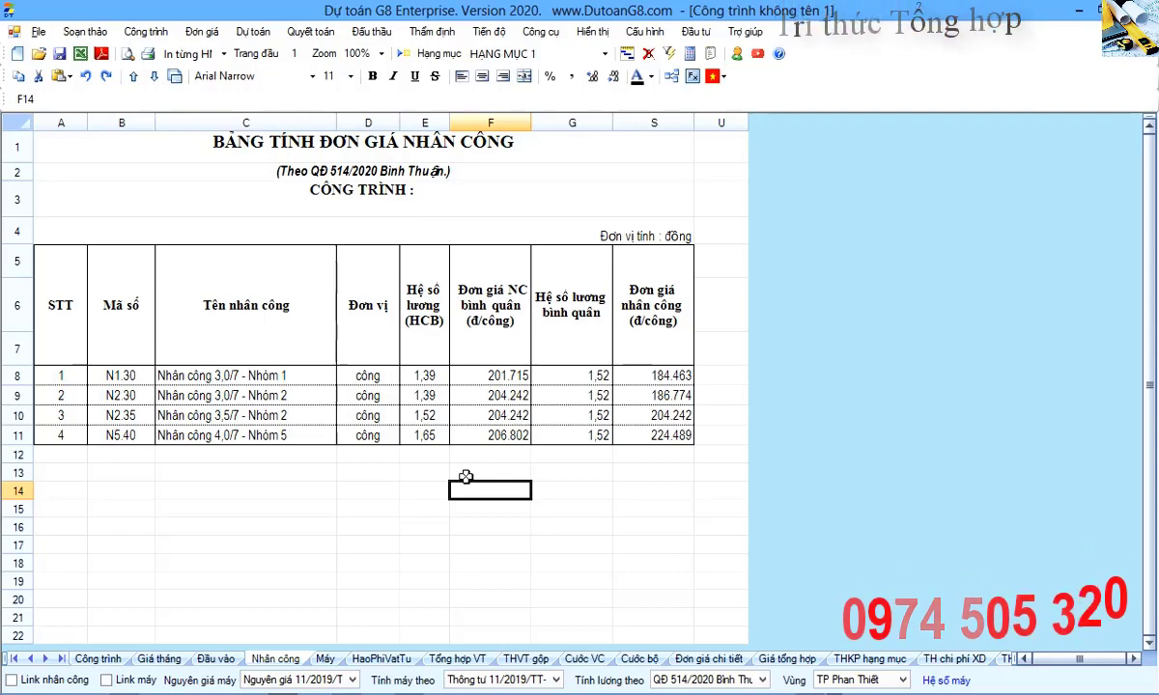
In the Máy sheet, inspect the cost formula and unit price of the Lái xe bậc 3/4 base wage in row 13.
left_click(324, 659)
left_click_drag(106, 333, 583, 442)
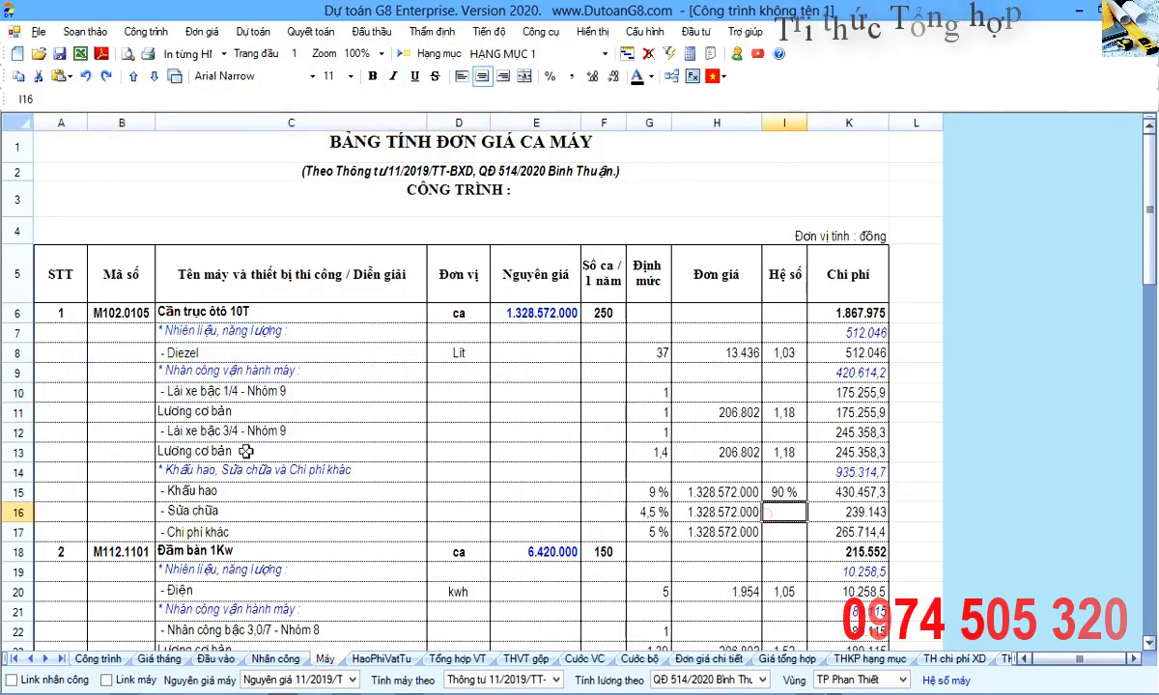
left_click(18, 432)
left_click(17, 447)
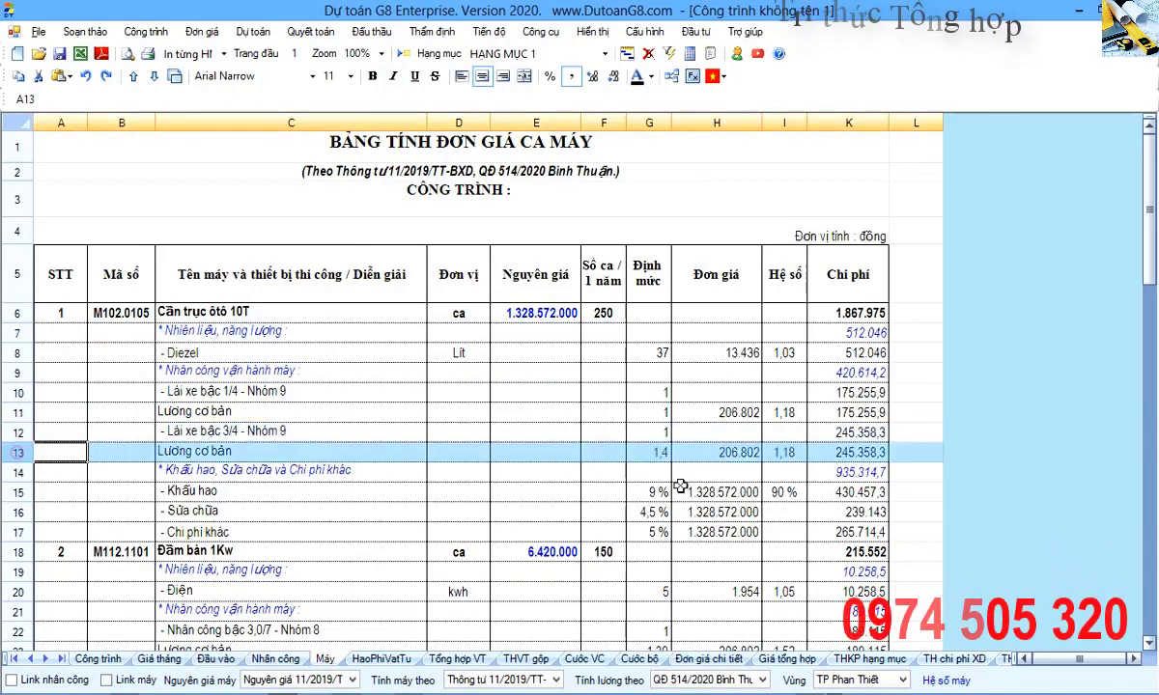
double_click(836, 454)
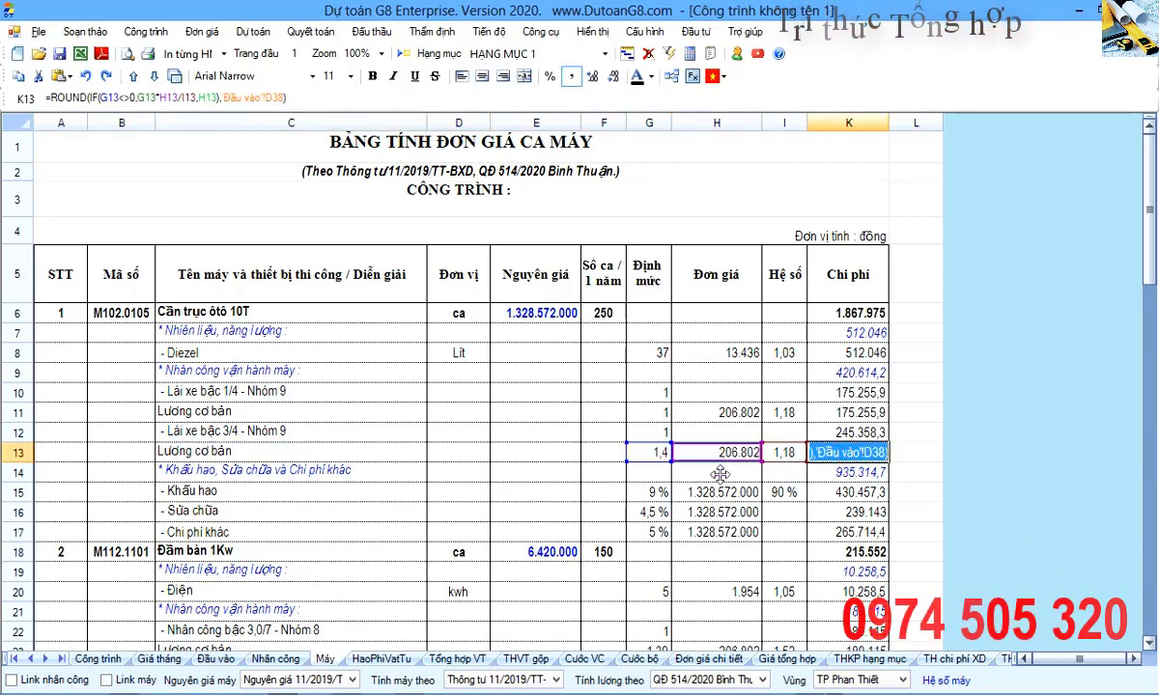
key("Escape")
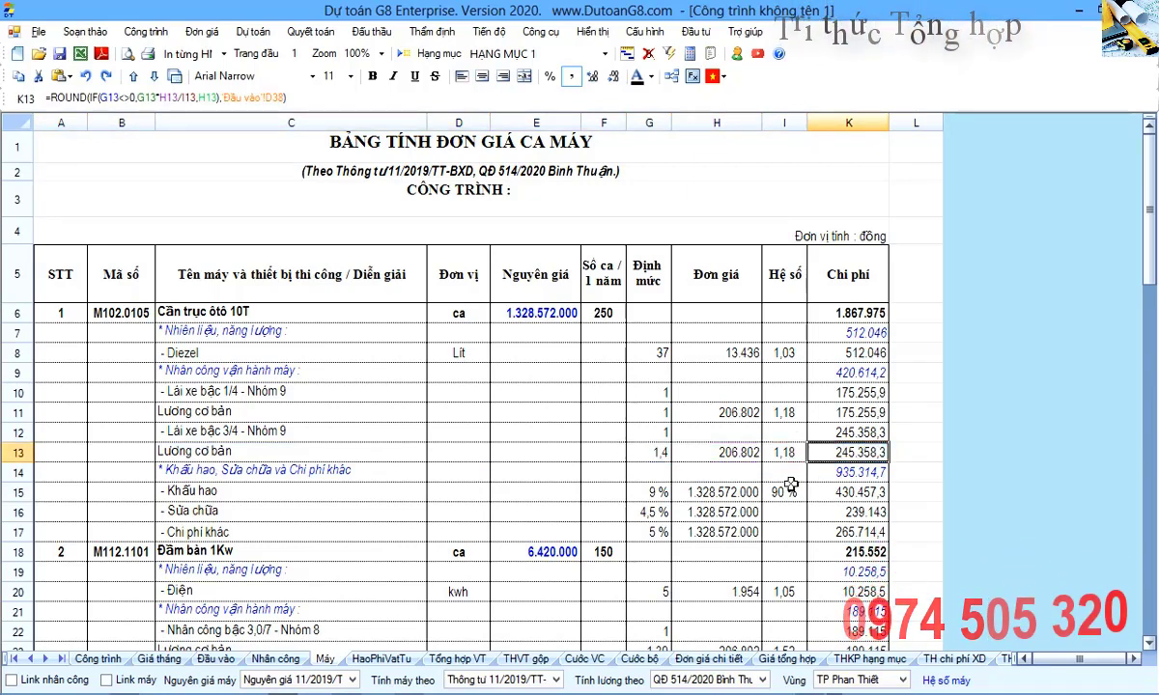
left_click(719, 453)
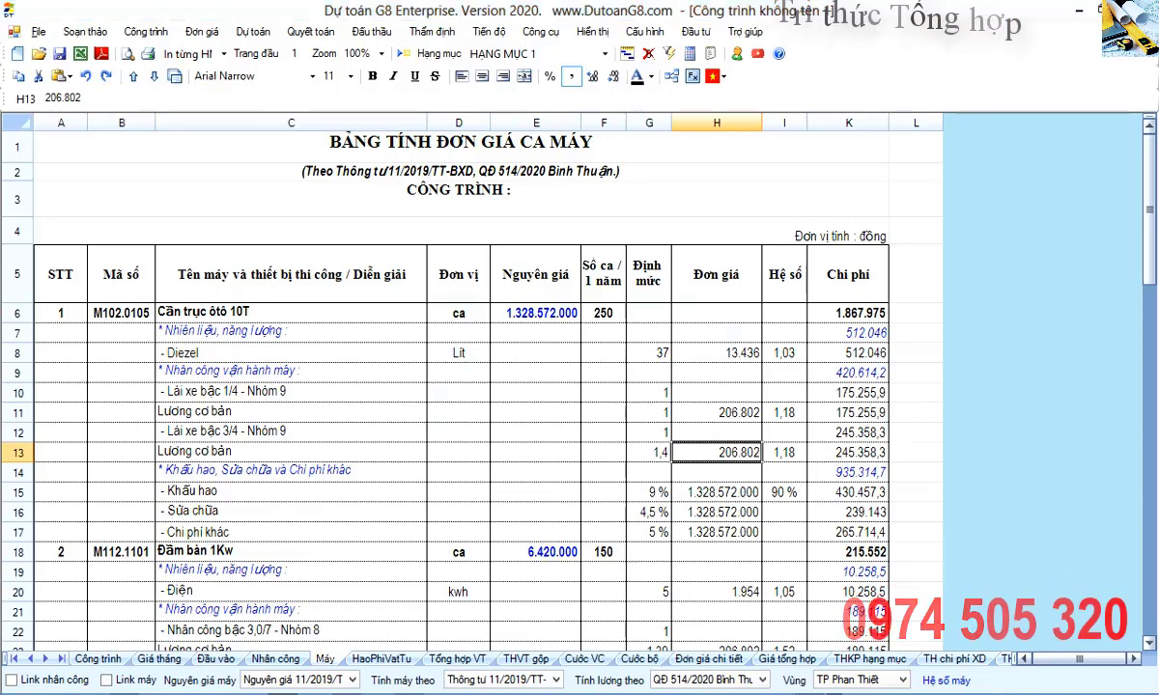
View the Nhân công sheet of the sample estimate, then highlight "VÀ 11/2019/TT-BXD" in the labour and machine price topic of the PowerPoint slide.
left_click(606, 417)
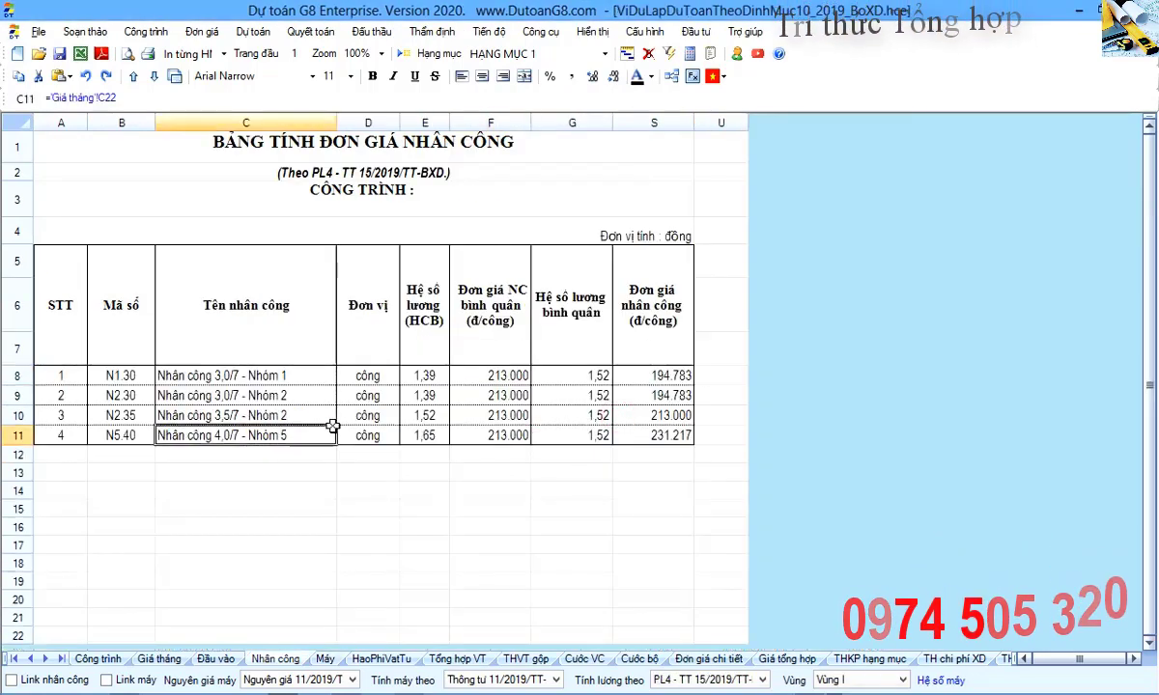
left_click_drag(331, 422, 328, 378)
key("alt+Tab")
key("alt+Tab")
key("alt+Tab")
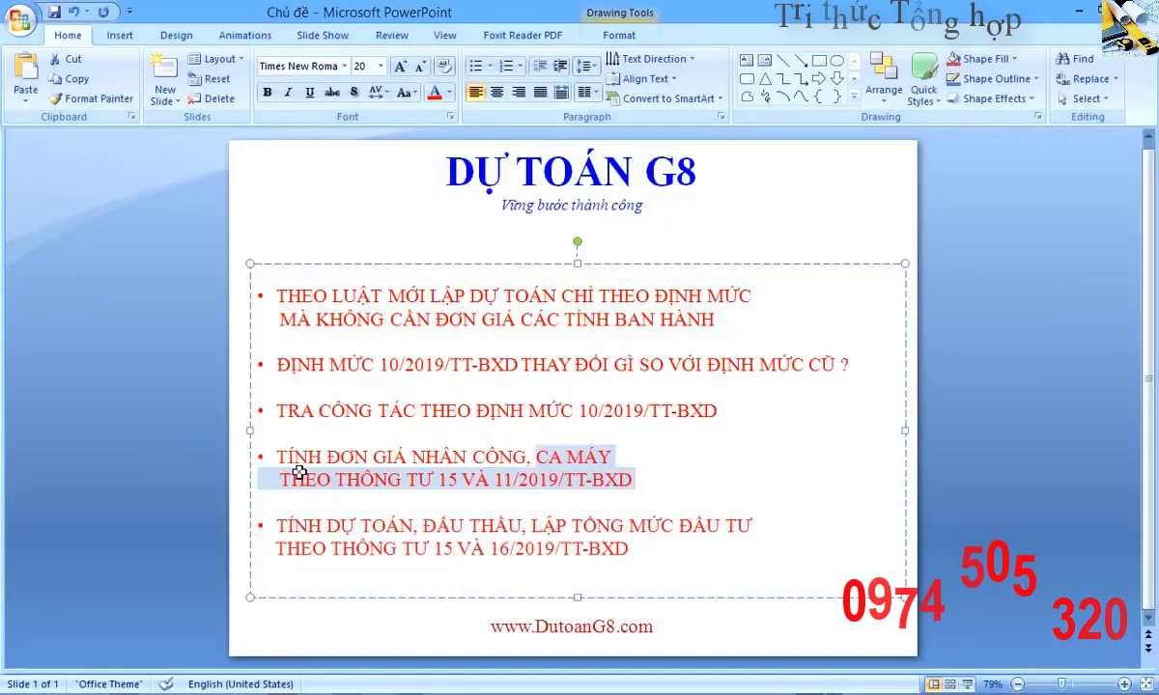
left_click(502, 482)
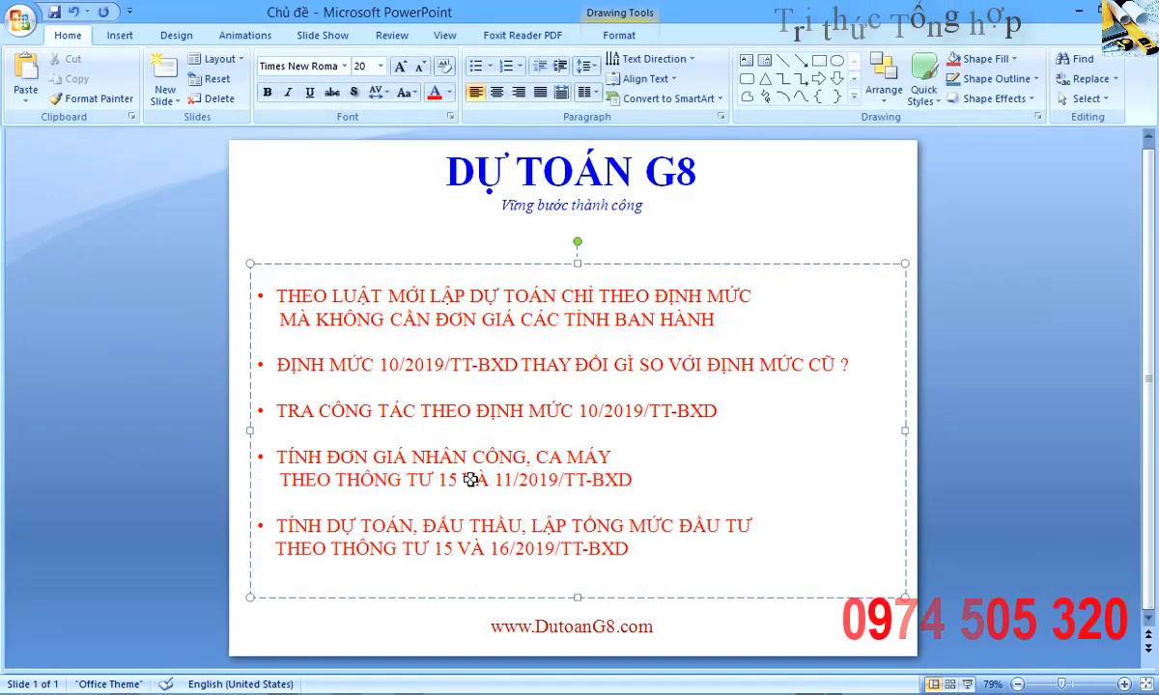
left_click_drag(470, 480, 610, 478)
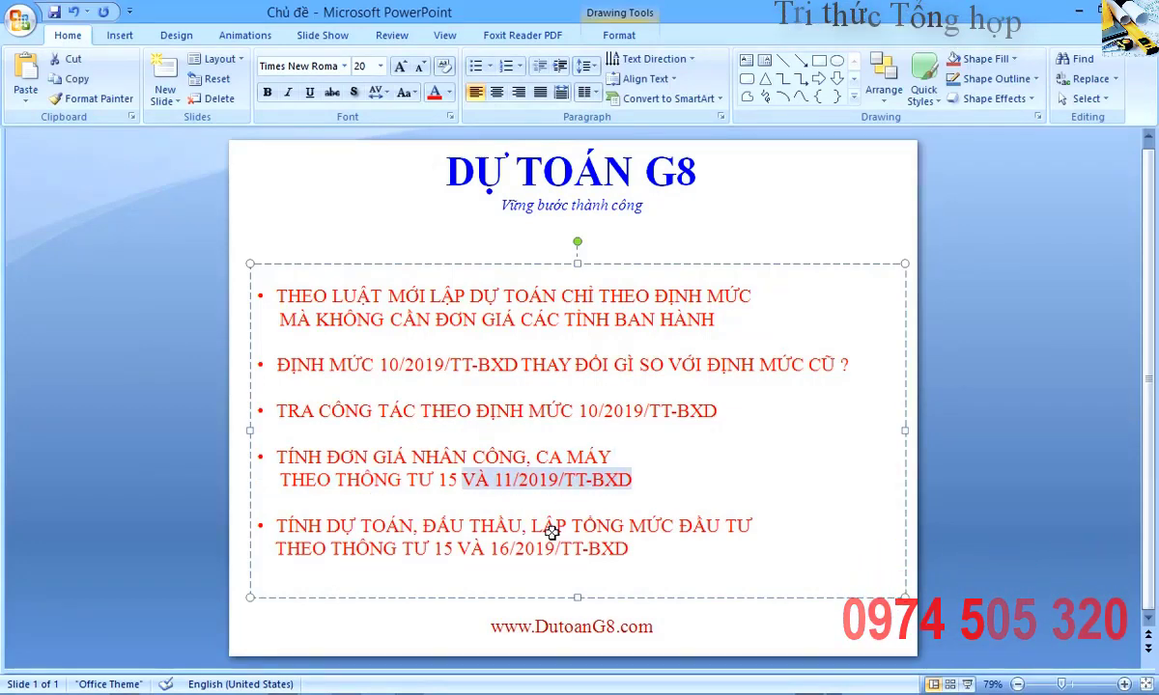
Switch to Foxit Reader and view Circular 11/2019/TT-BXD, then its Phụ lục 2 in ThongTu 11_2019_3_TT-BXD.pdf.
key("alt+Tab")
key("alt+Tab")
key("alt+Tab")
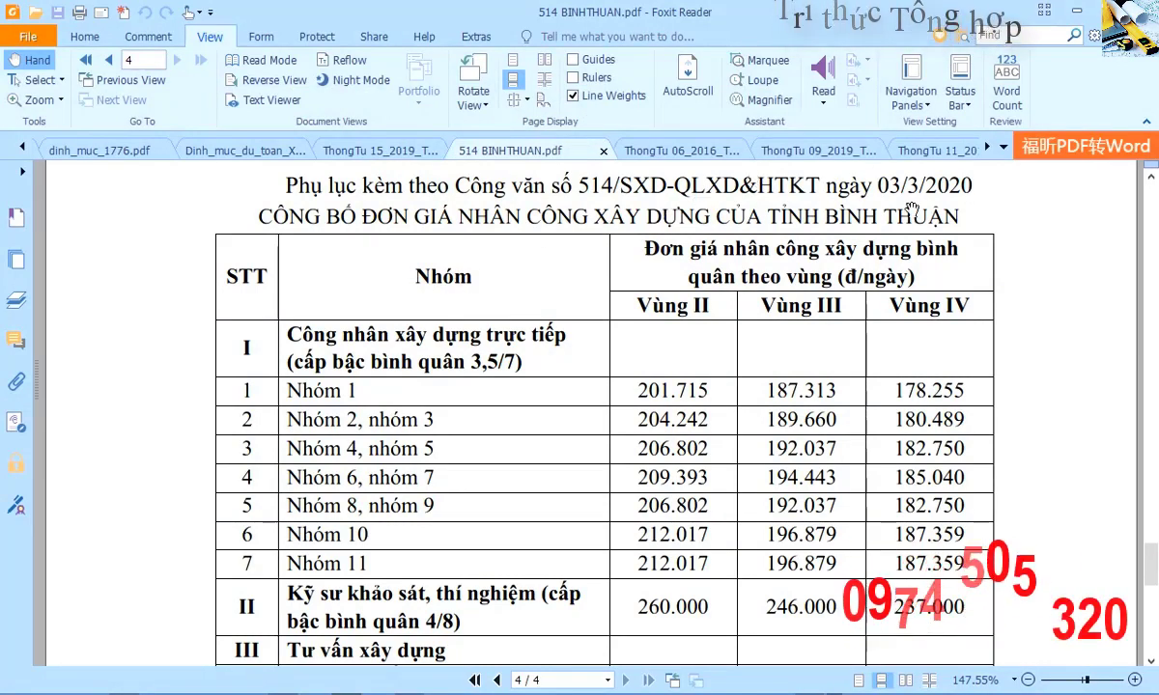
left_click(932, 151)
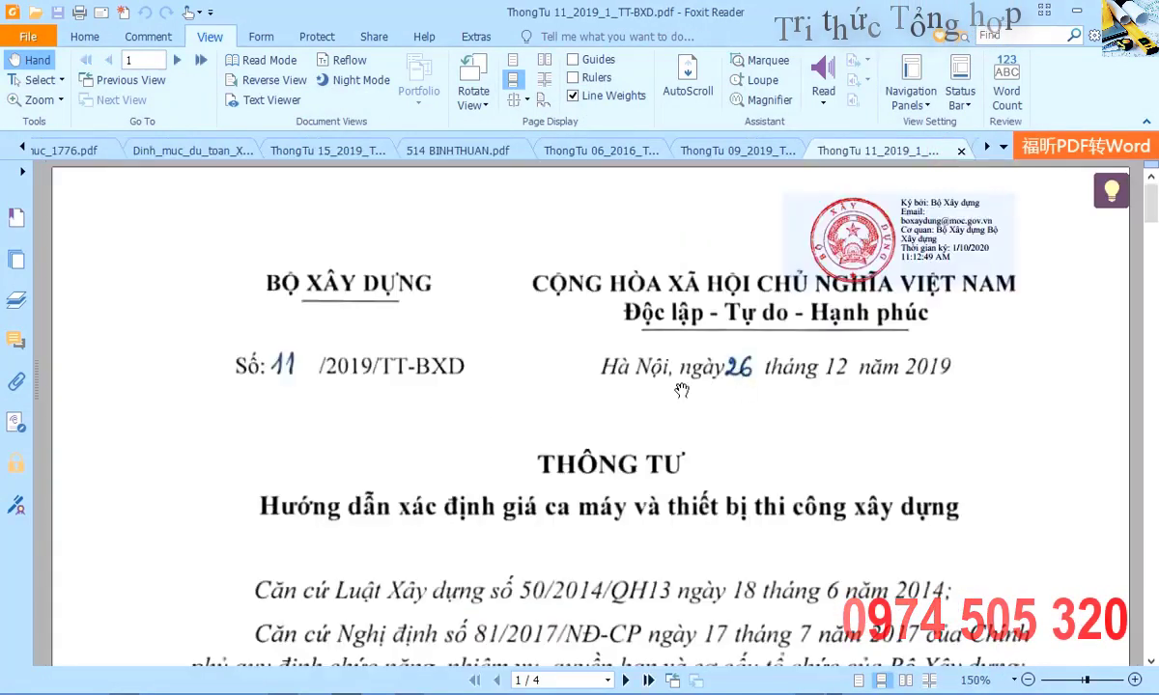
left_click(986, 148)
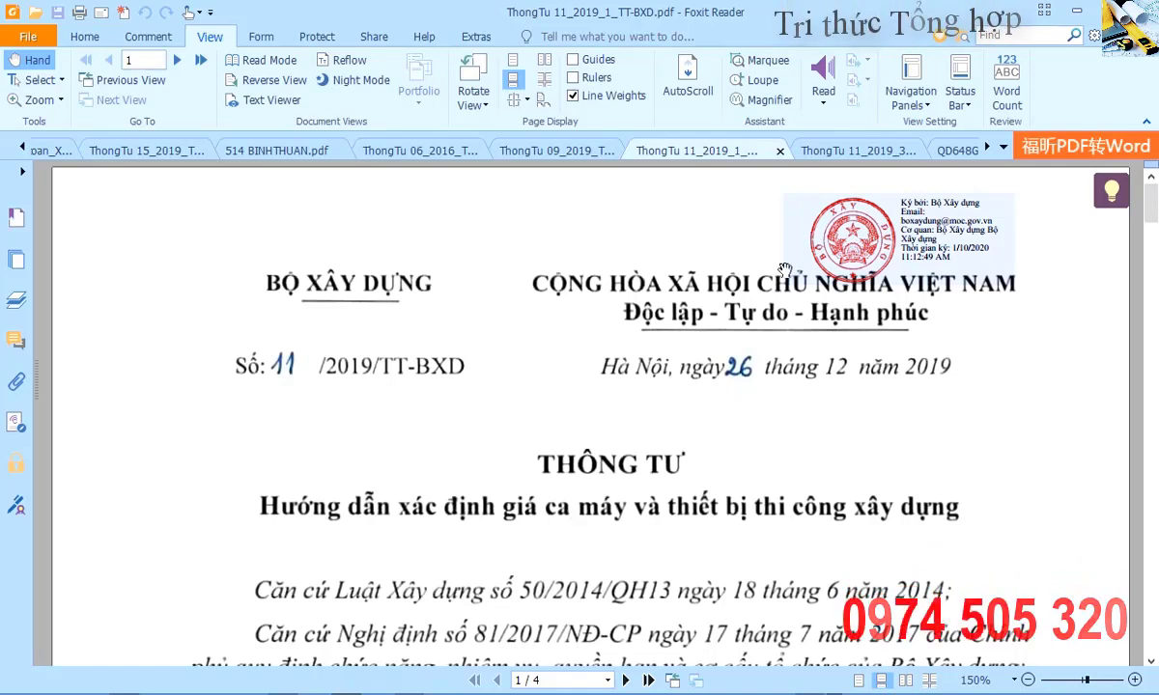
left_click(818, 147)
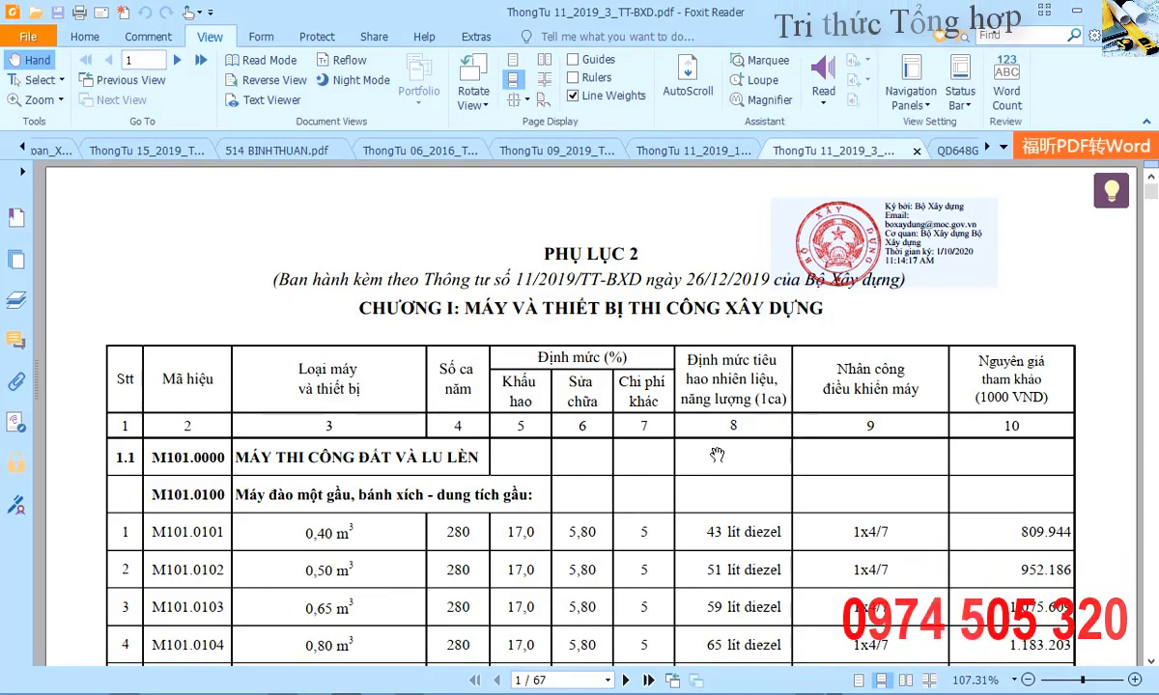
Examine the norm, fuel consumption, operator and reference price columns of the Phụ lục 2 machine table on its first three pages.
scroll(707, 444, "down", 1)
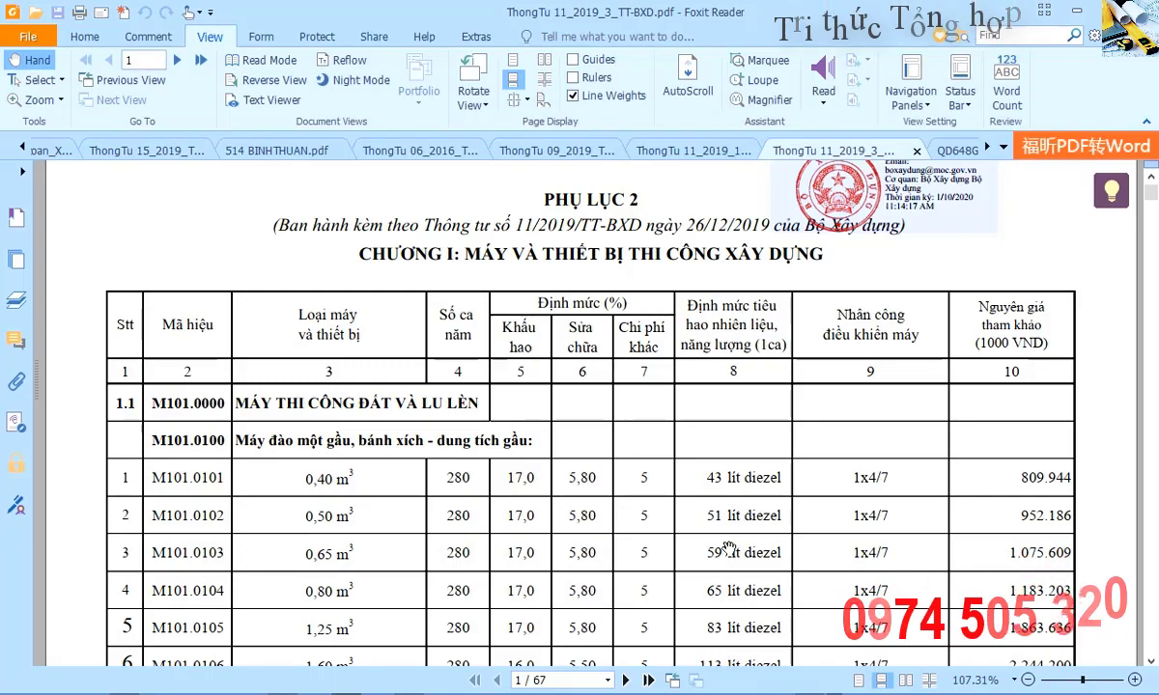
scroll(717, 555, "down", 20)
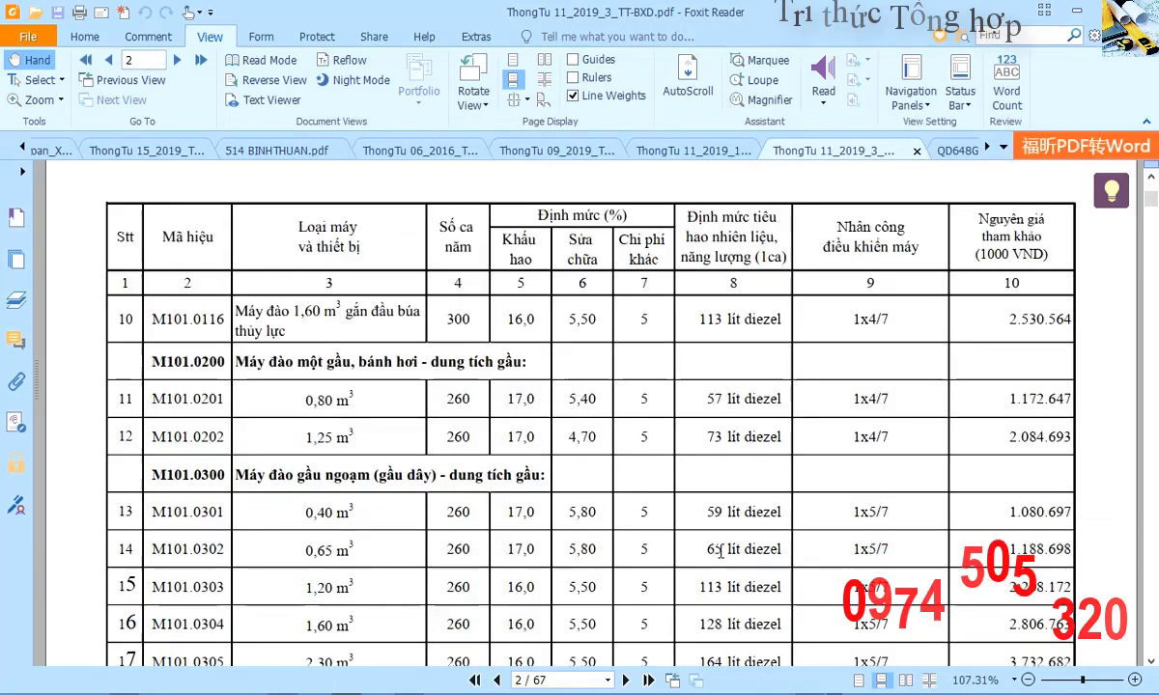
scroll(715, 540, "up", 15)
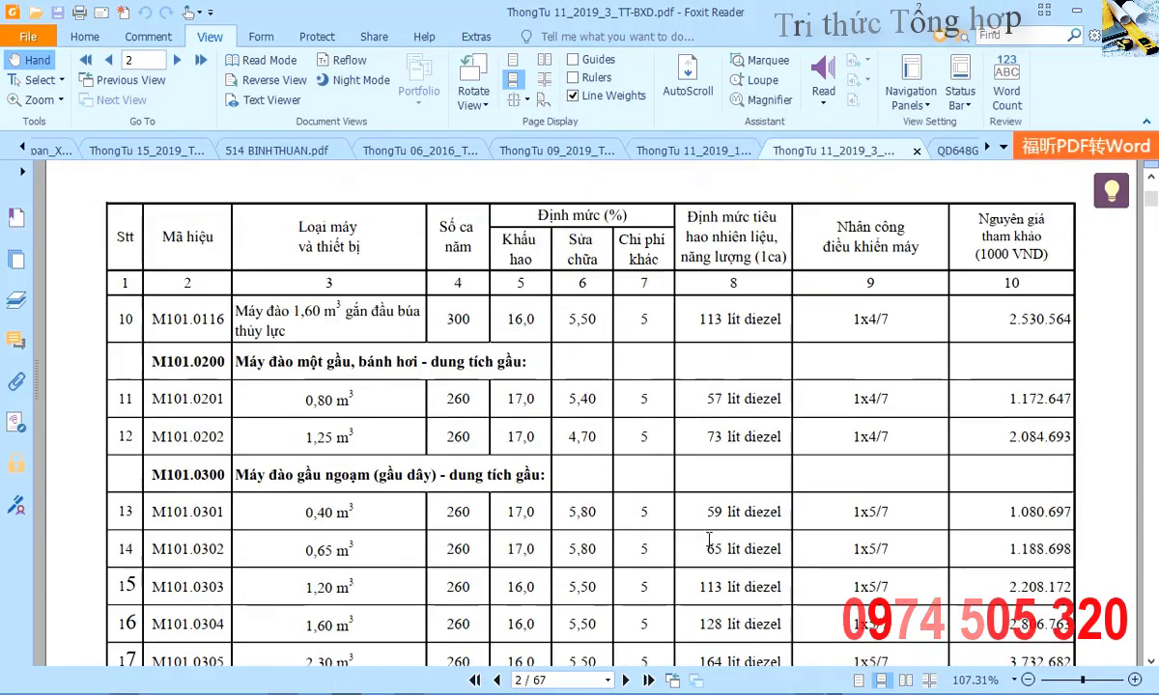
scroll(710, 541, "up", 4)
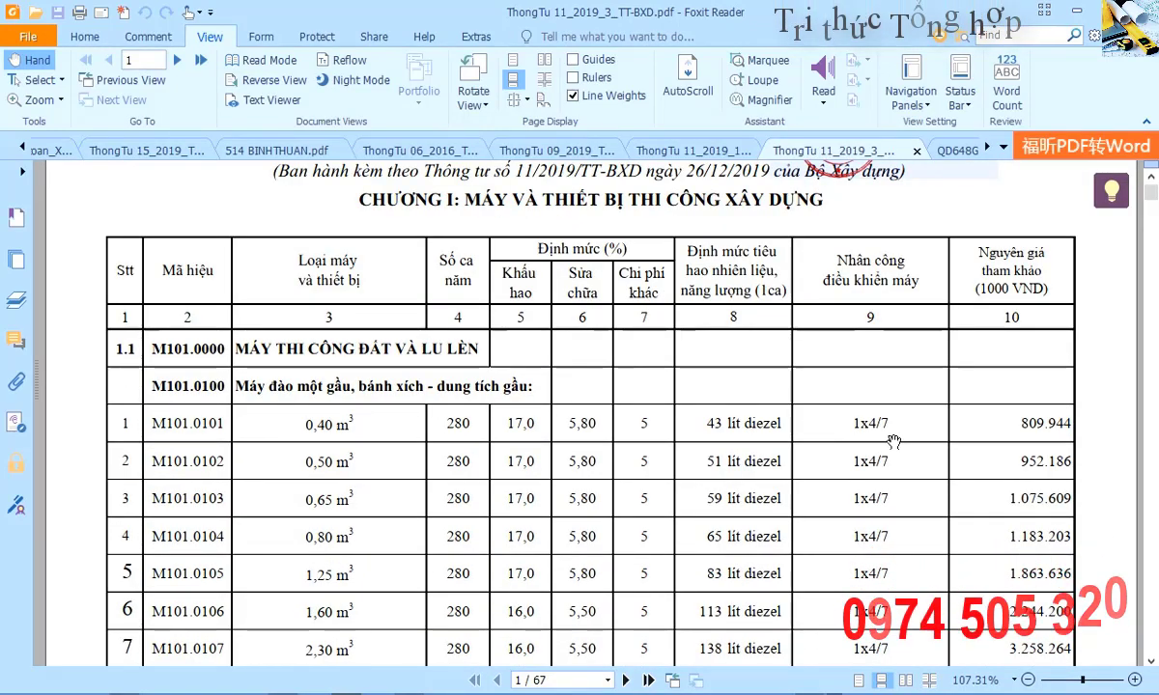
scroll(896, 436, "down", 12)
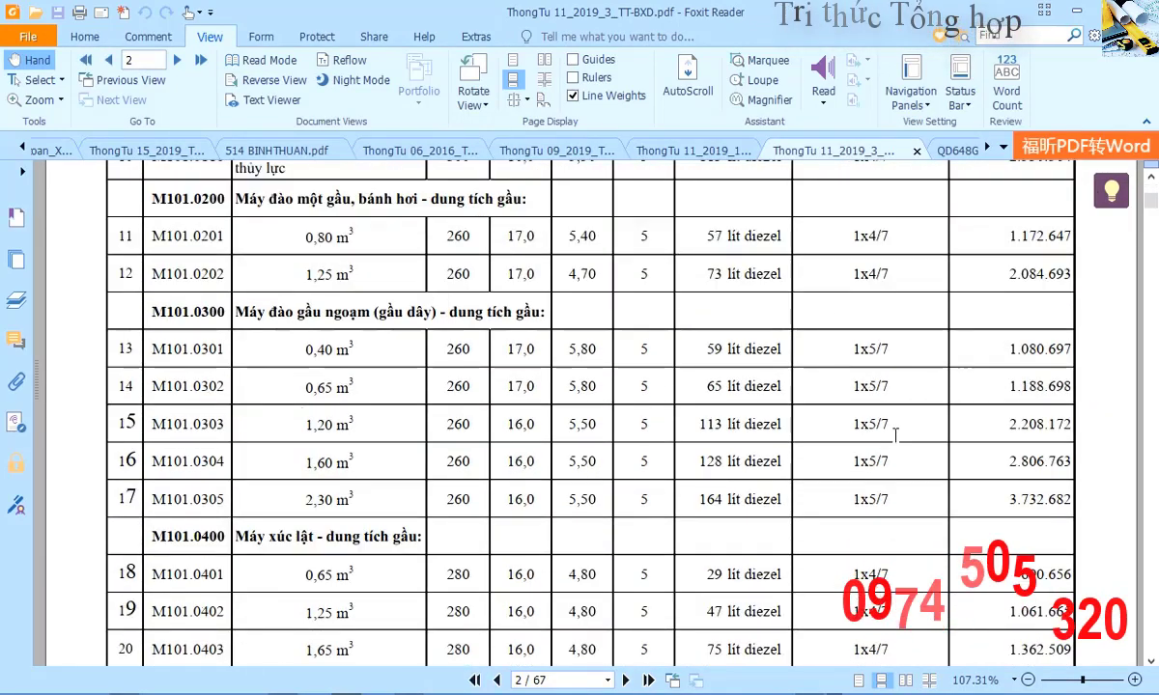
scroll(895, 435, "down", 5)
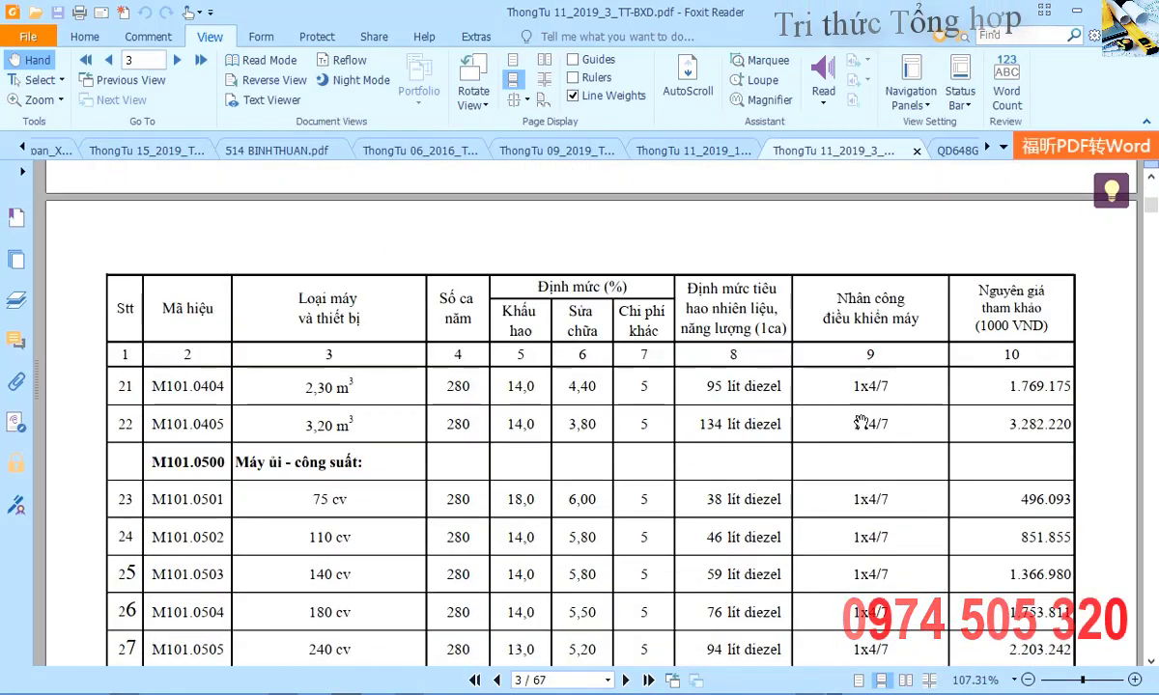
scroll(859, 422, "up", 18)
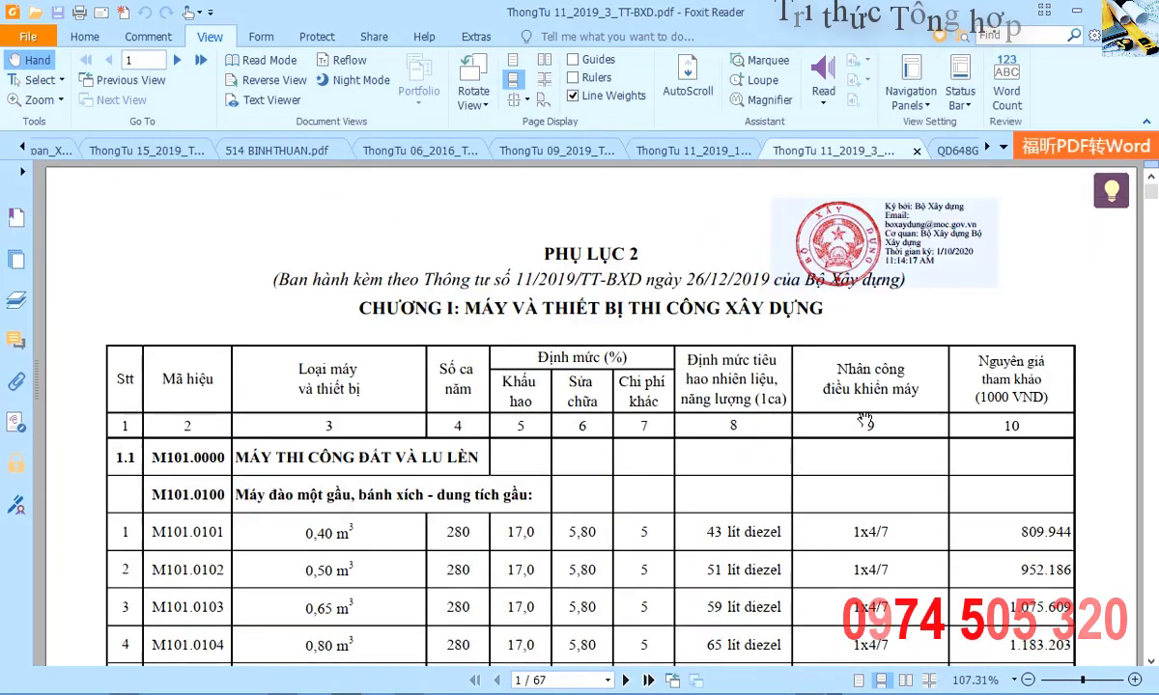
Highlight the 0,40 m³ excavator row M101.0101 in the Phụ lục 2 machine table, from its capacity through the operator column.
scroll(894, 410, "down", 2)
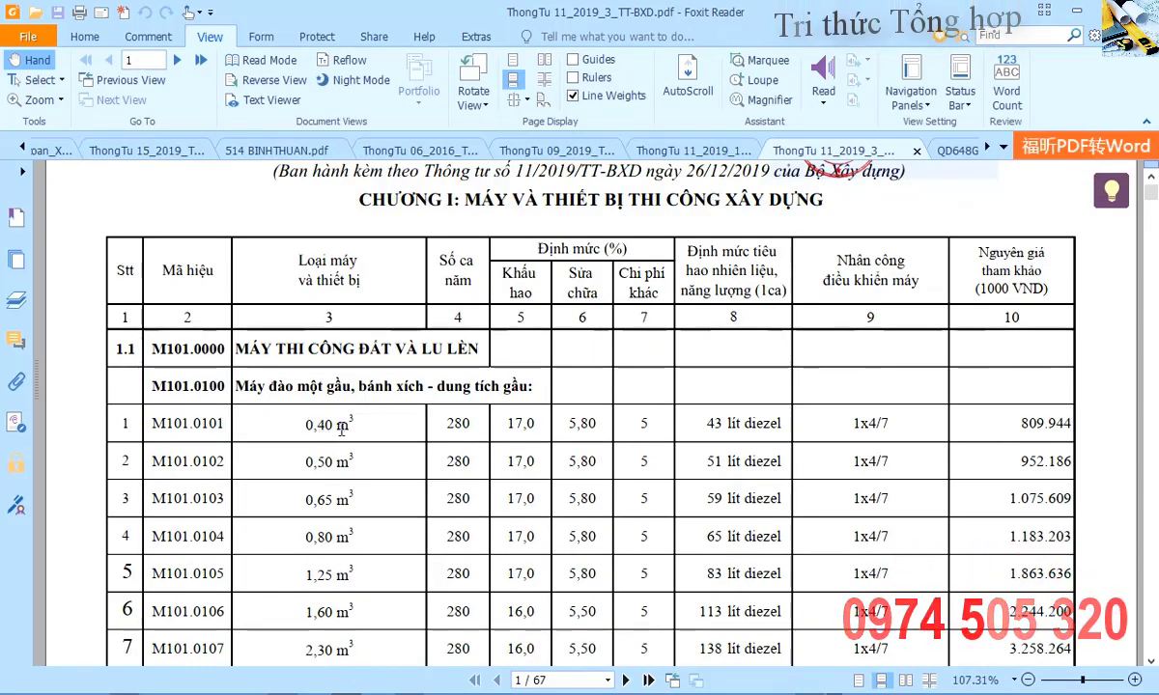
left_click_drag(301, 428, 914, 436)
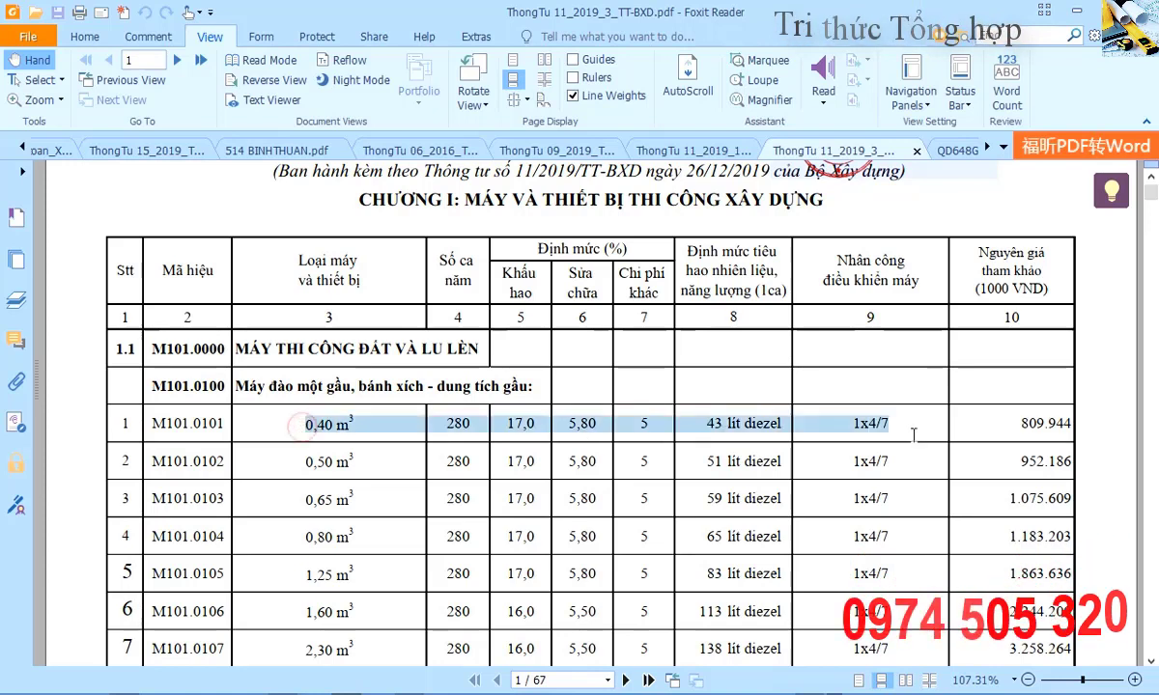
left_click(1053, 428)
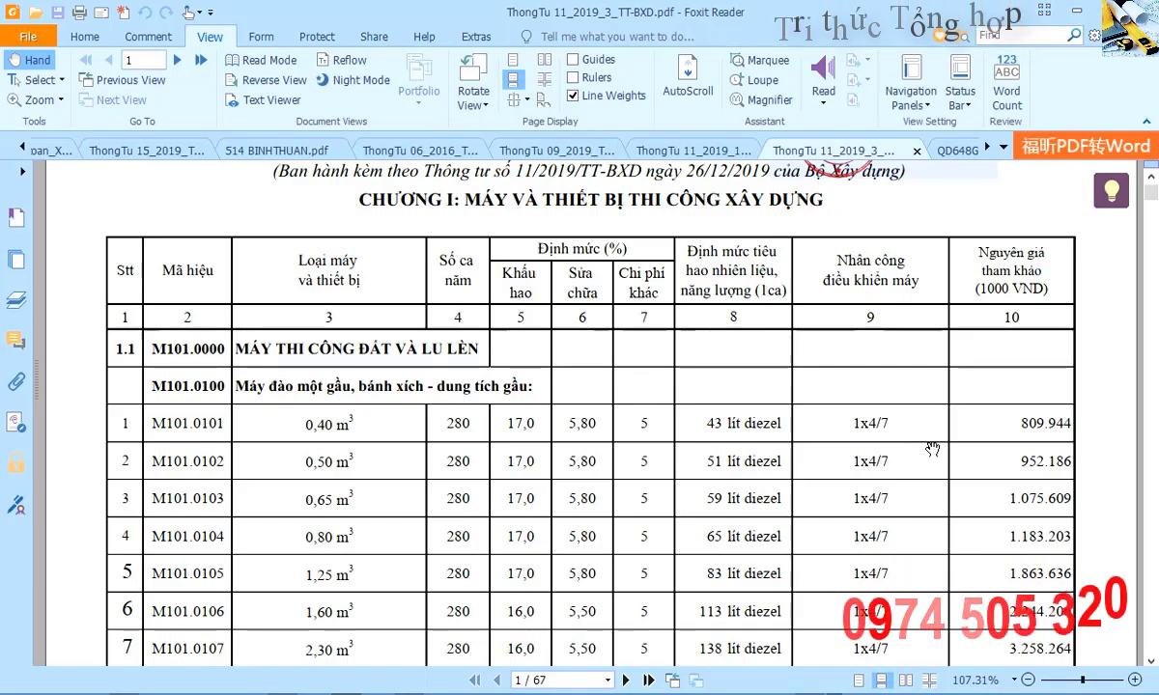
Switch to Dự toán G8 and examine the fuel and electricity prices in Bảng 3 and auxiliary fuel coefficients in Bảng 4 of the Đầu vào sheet.
key("alt+Tab")
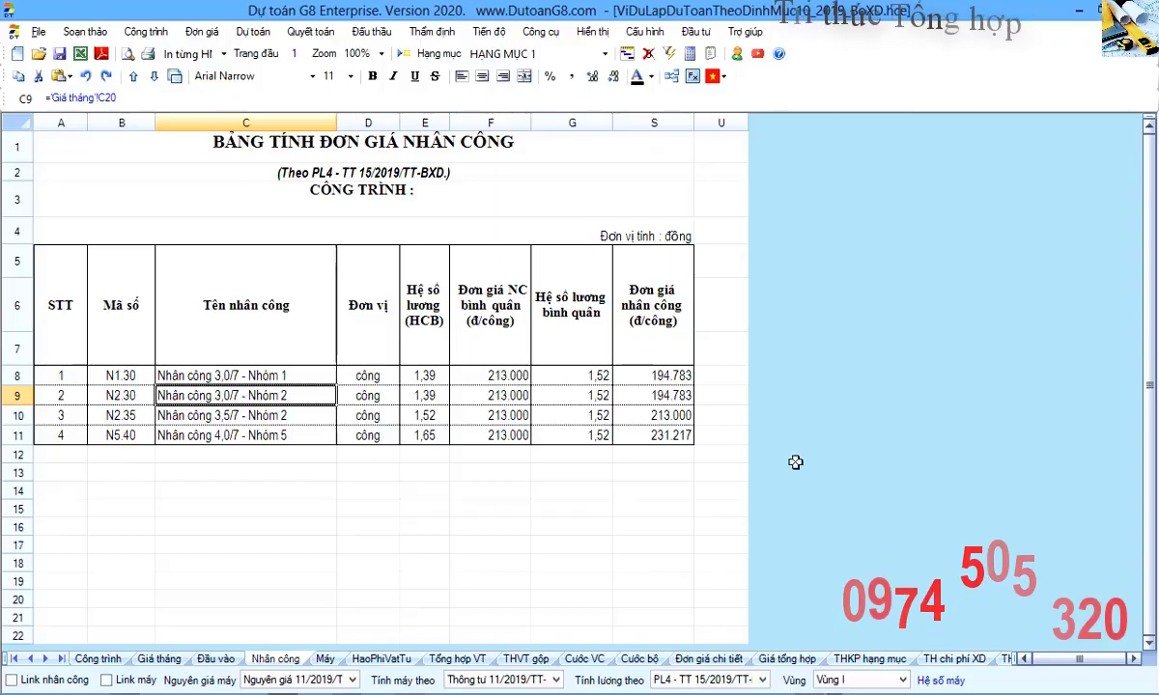
left_click(216, 659)
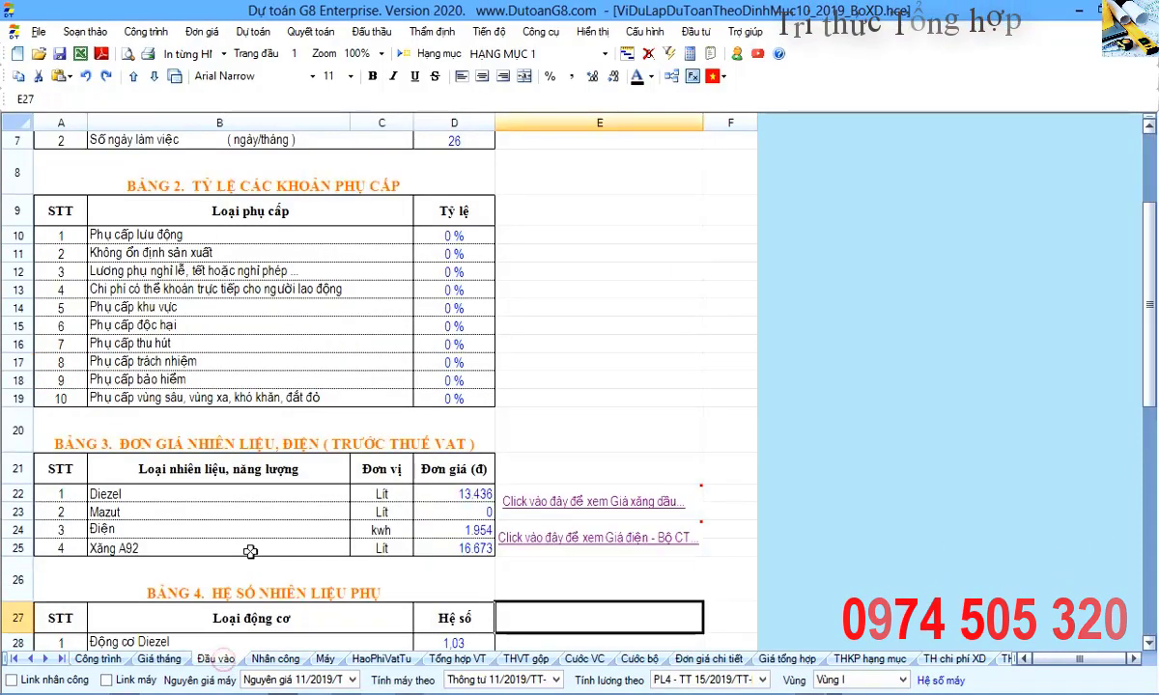
scroll(280, 541, "down", 4)
left_click_drag(64, 286, 490, 396)
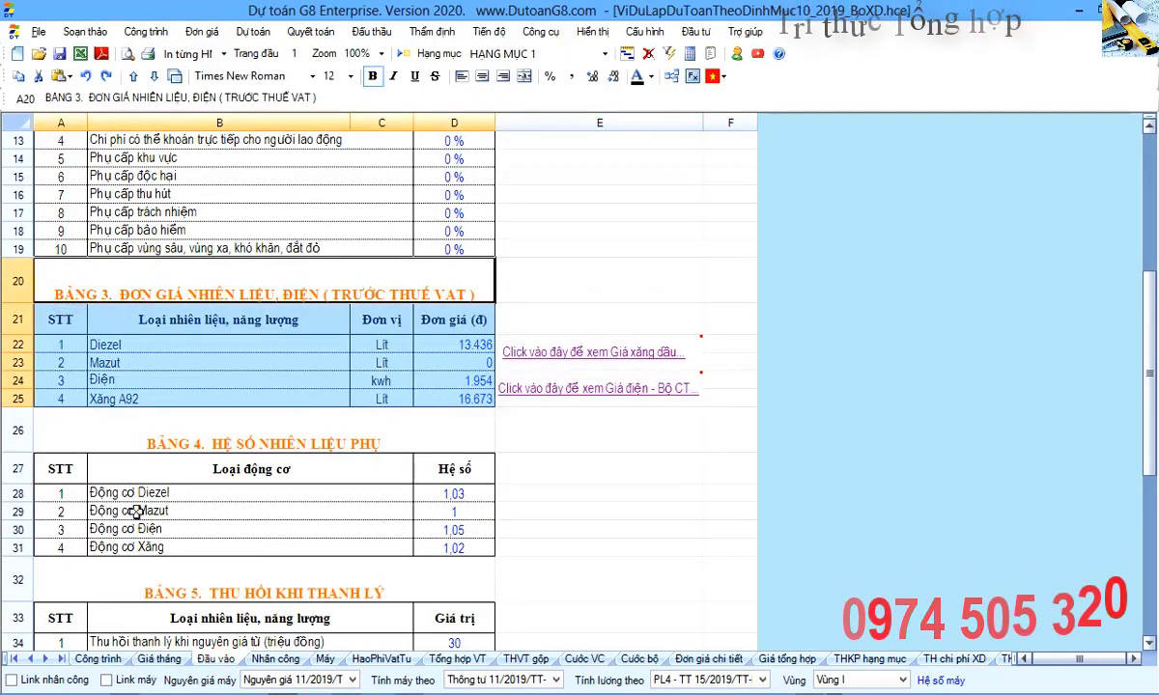
left_click_drag(132, 477, 450, 523)
scroll(328, 533, "down", 2)
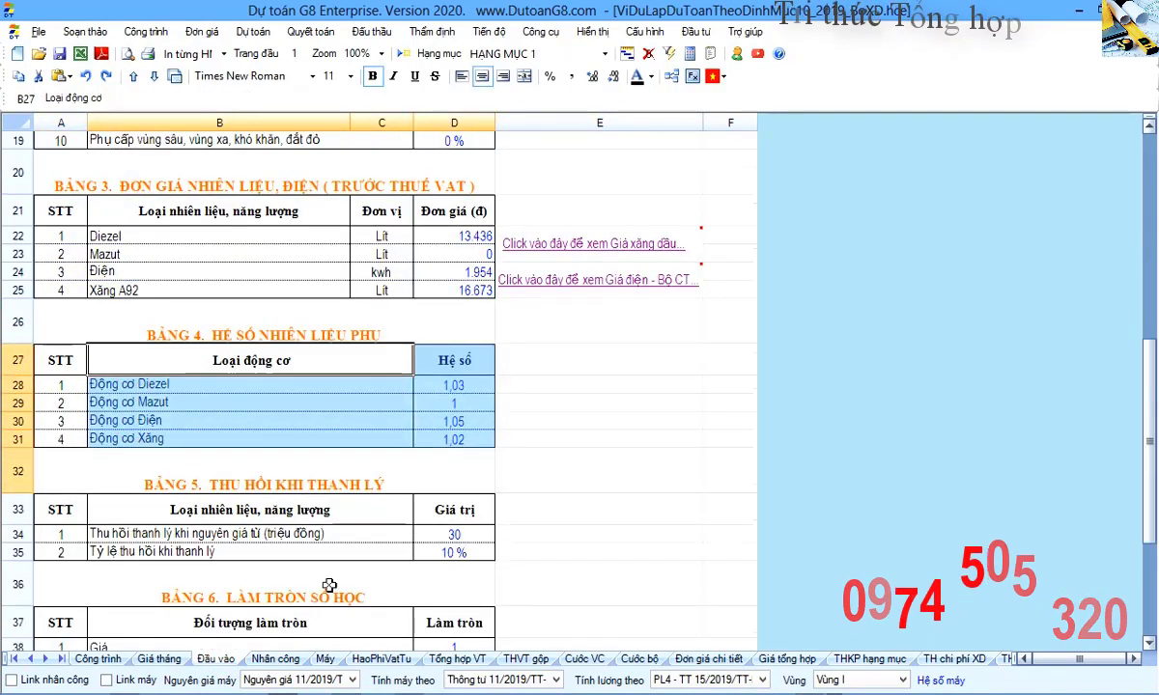
Examine the original price threshold and Tỷ lệ thu hồi khi thanh lý rate in Bảng 5 of the Đầu vào sheet.
left_click_drag(67, 533, 517, 536)
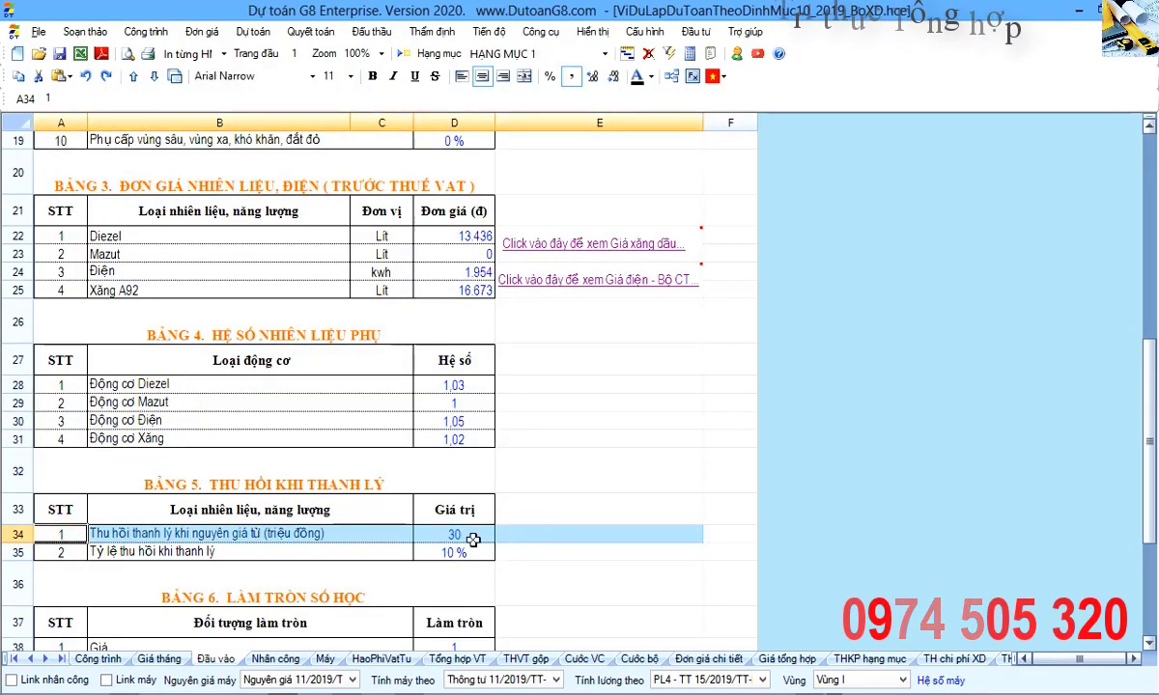
left_click(367, 549)
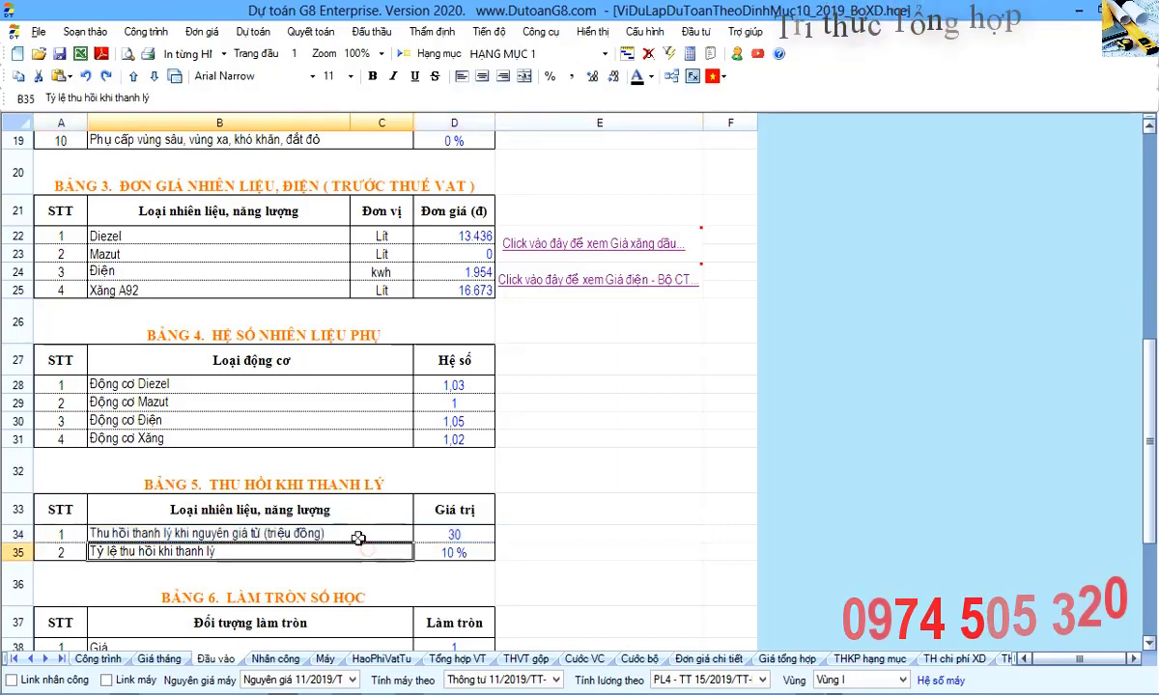
left_click_drag(304, 515, 425, 534)
left_click(367, 552)
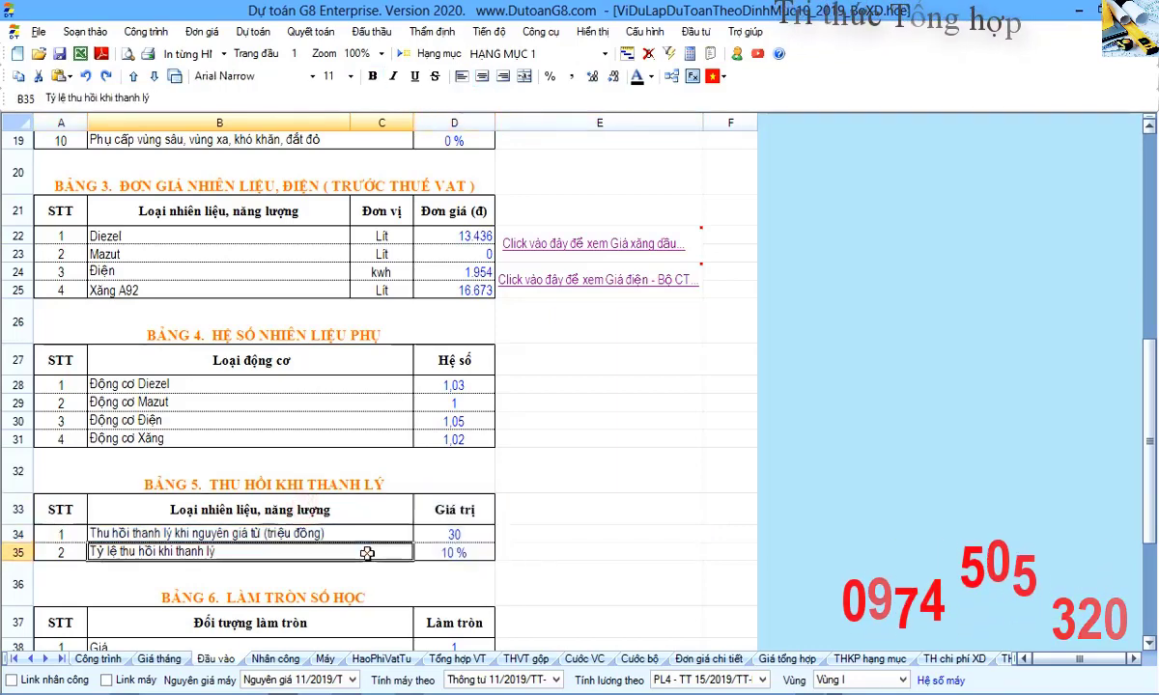
left_click(470, 551)
scroll(472, 551, "down", 1)
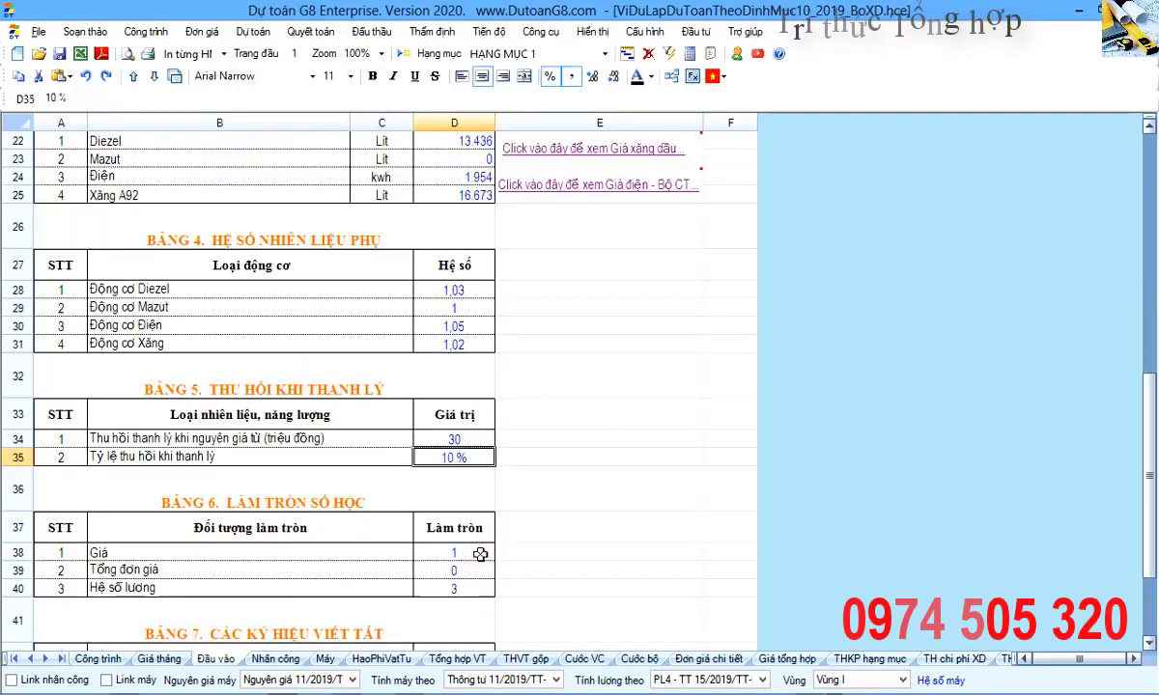
scroll(478, 552, "up", 1)
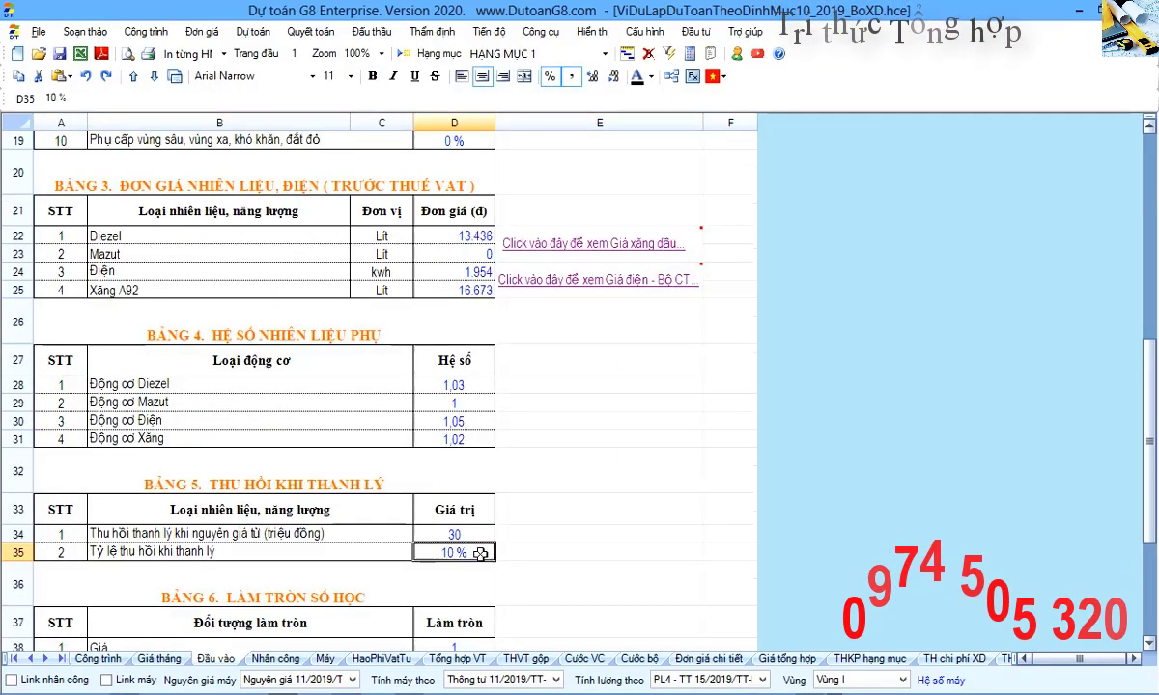
In the Máy sheet, examine the Cần trục ôtô 10T breakdown from its fuel rows to the Khấu hao, Sửa chữa và Chi phí khác heading.
left_click(324, 658)
left_click(339, 433)
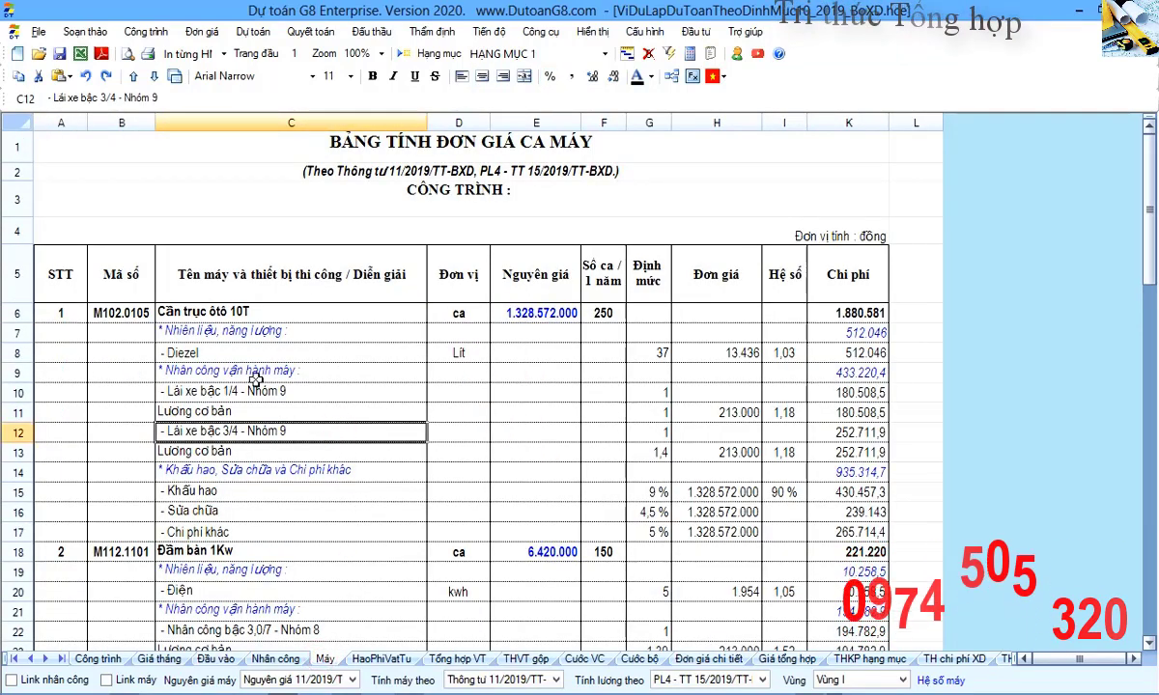
left_click(27, 307)
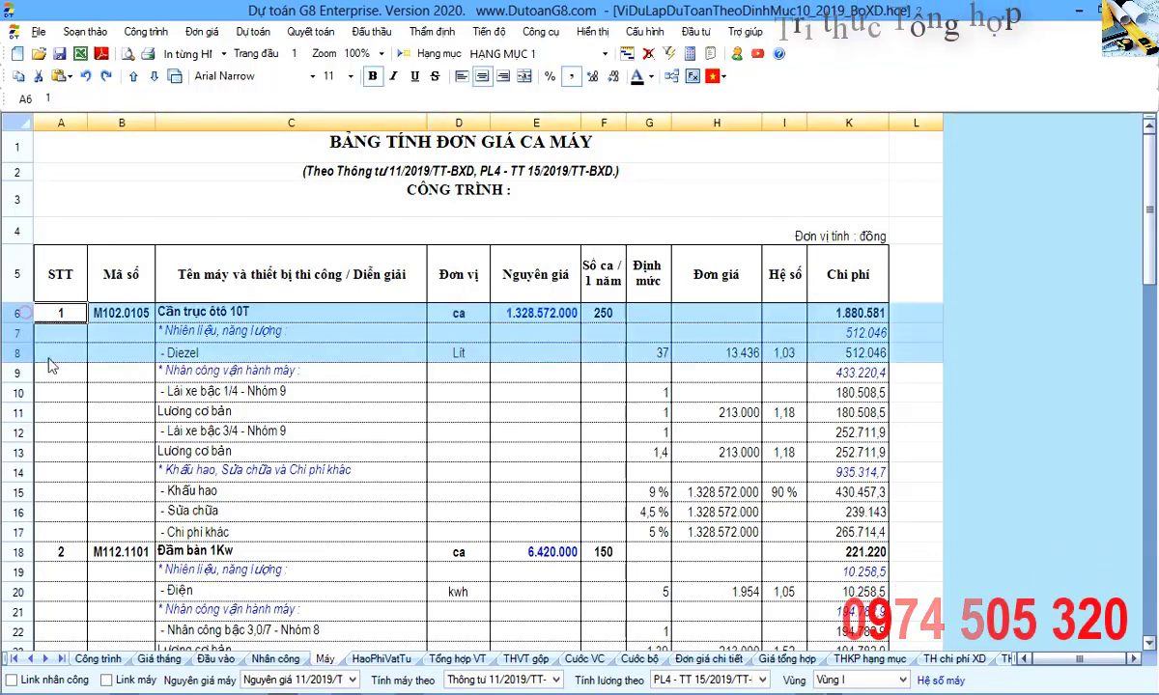
left_click(199, 473)
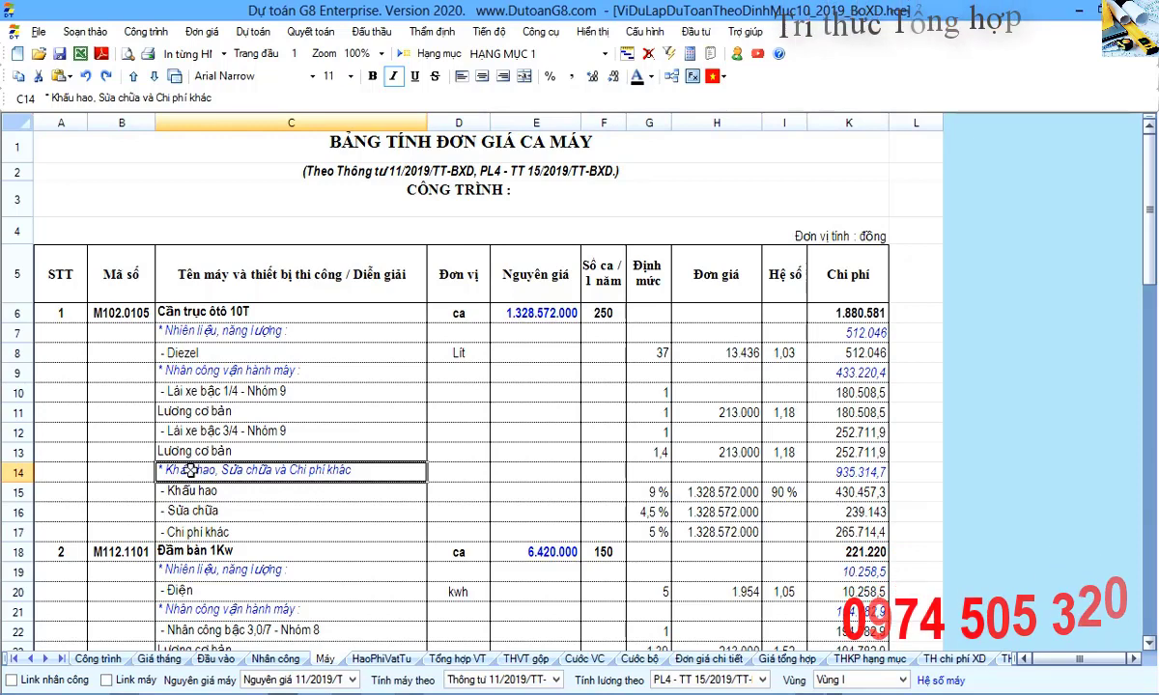
Examine the operator labour, norm, unit price and depreciation, repair and other cost rows of the 10T crane in the Máy sheet.
left_click(27, 435)
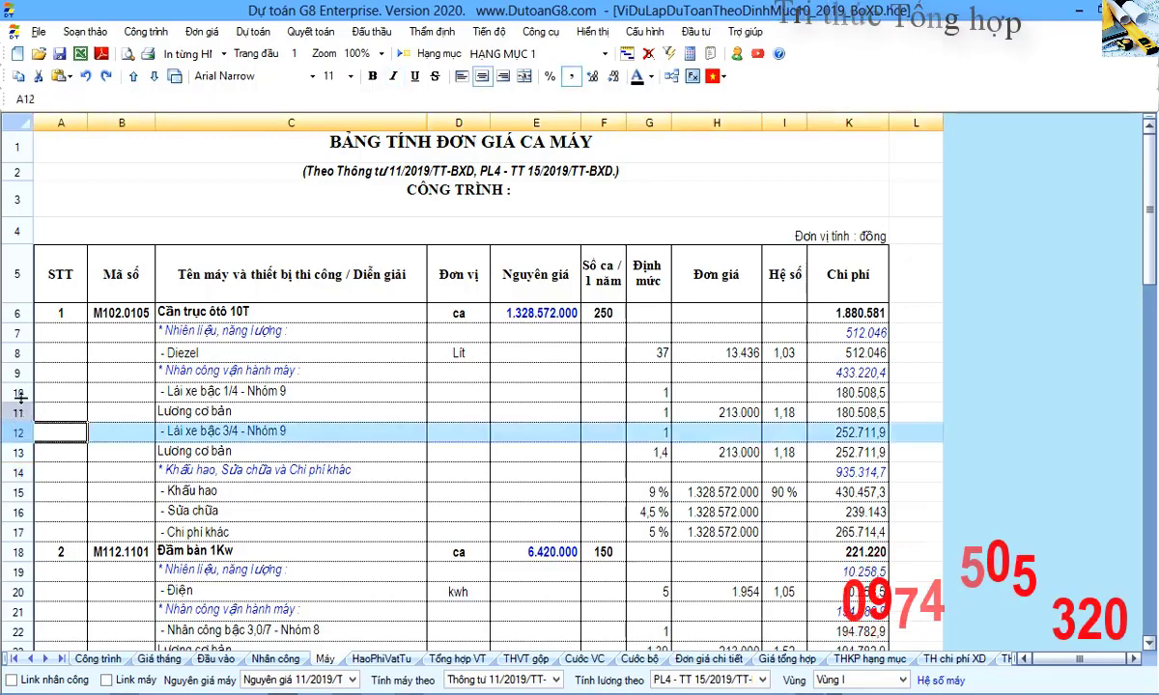
left_click_drag(21, 375, 29, 437)
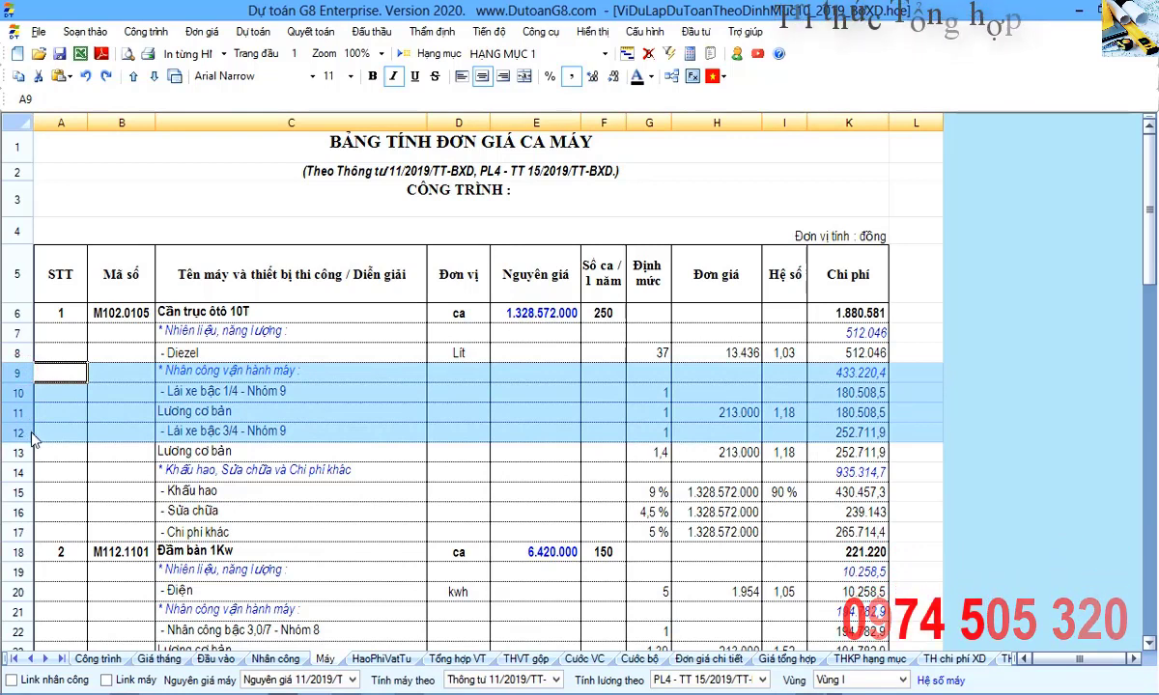
left_click_drag(40, 452, 40, 452)
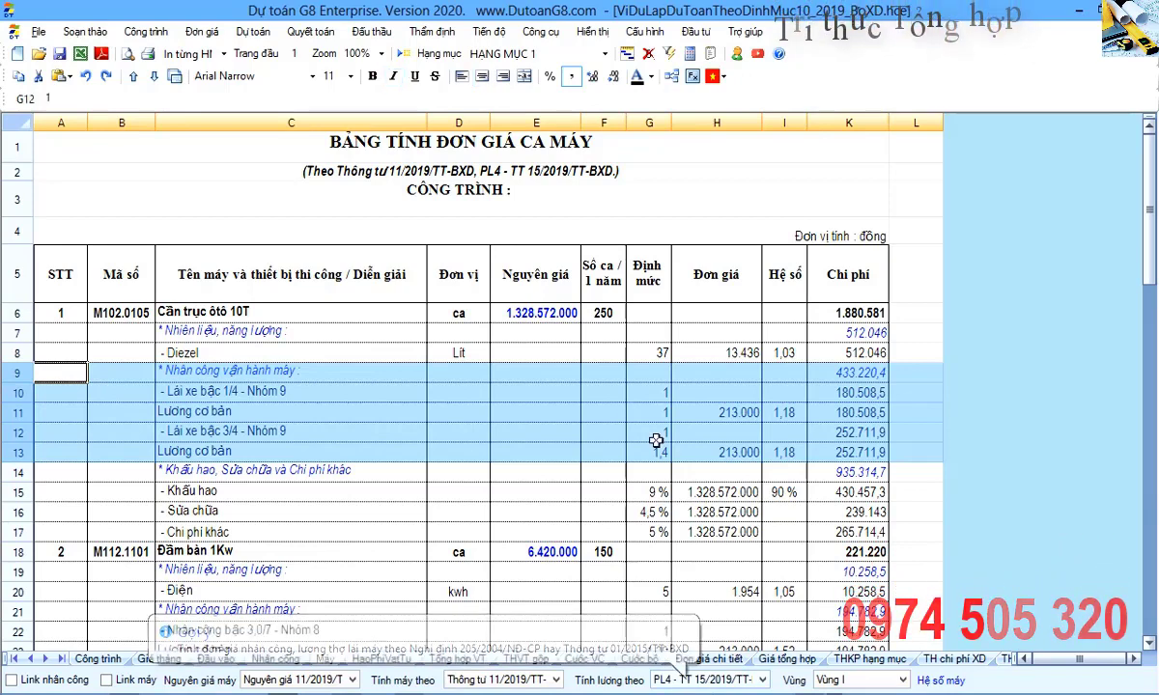
left_click(632, 352)
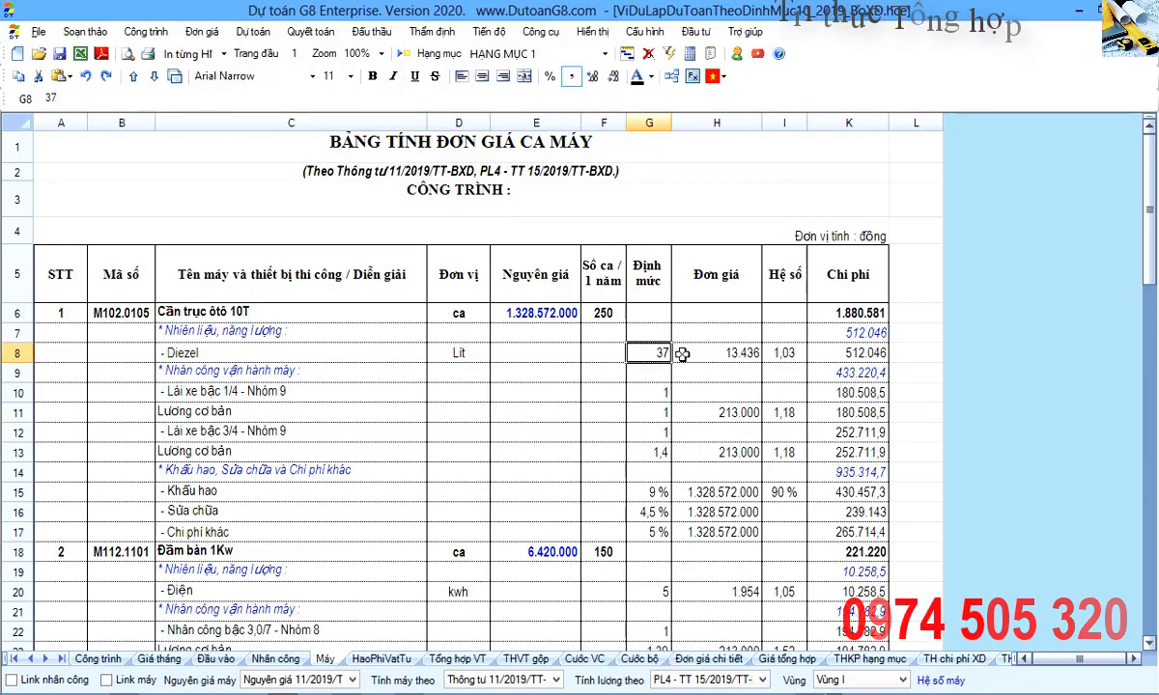
left_click_drag(656, 302, 659, 358)
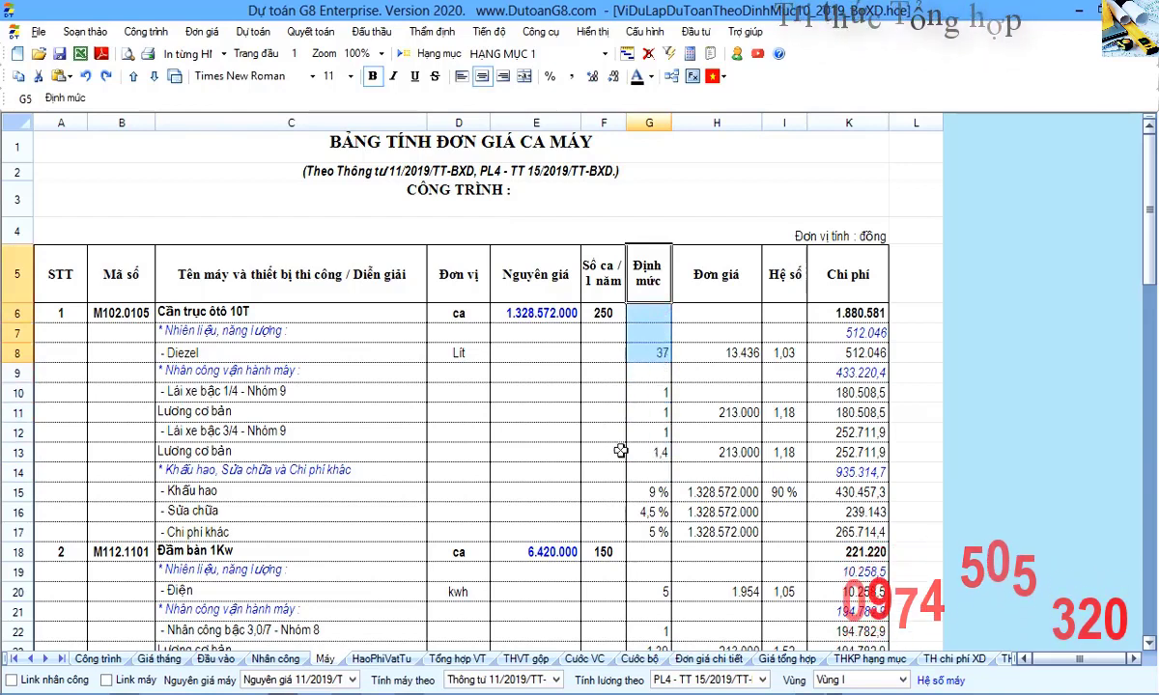
left_click_drag(717, 376, 729, 465)
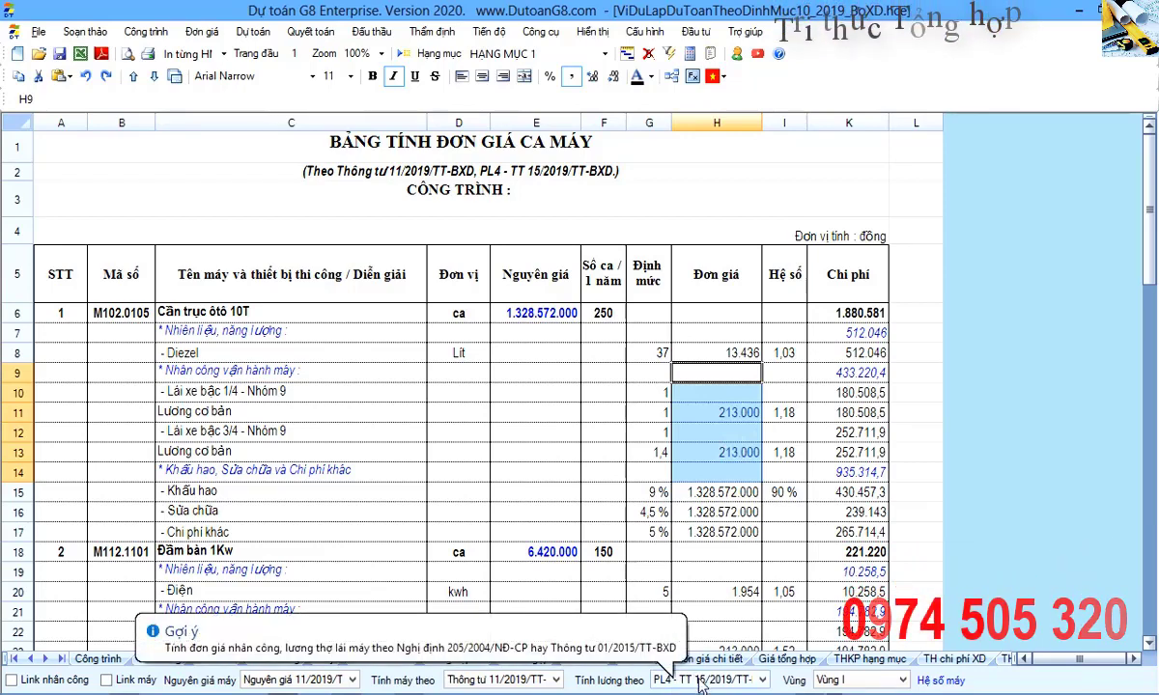
left_click(713, 513)
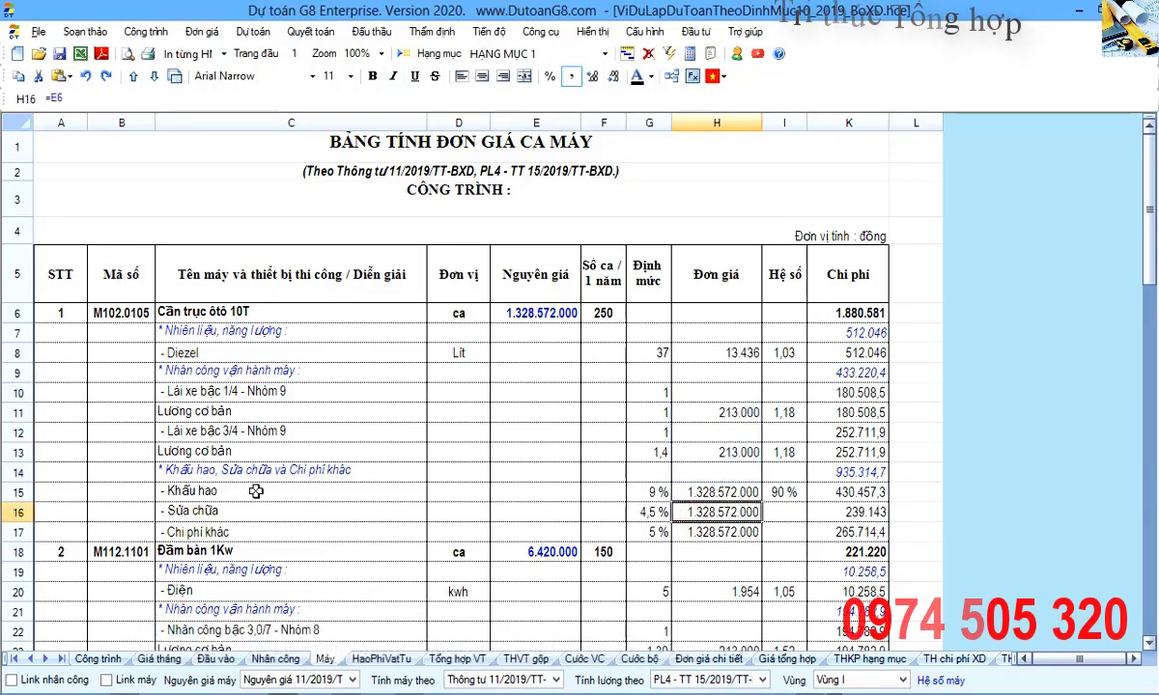
left_click_drag(255, 492, 645, 533)
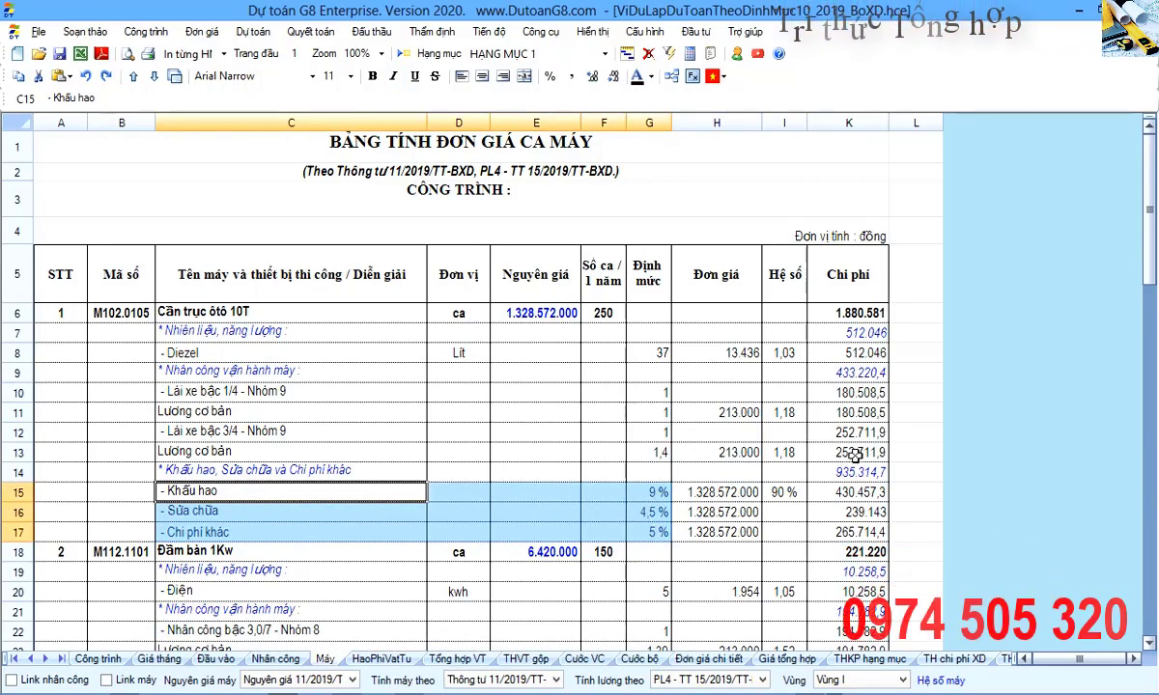
Inspect the Chi phí formulas for the 10T crane's diesel and the base wages of its two drivers.
left_click(219, 333)
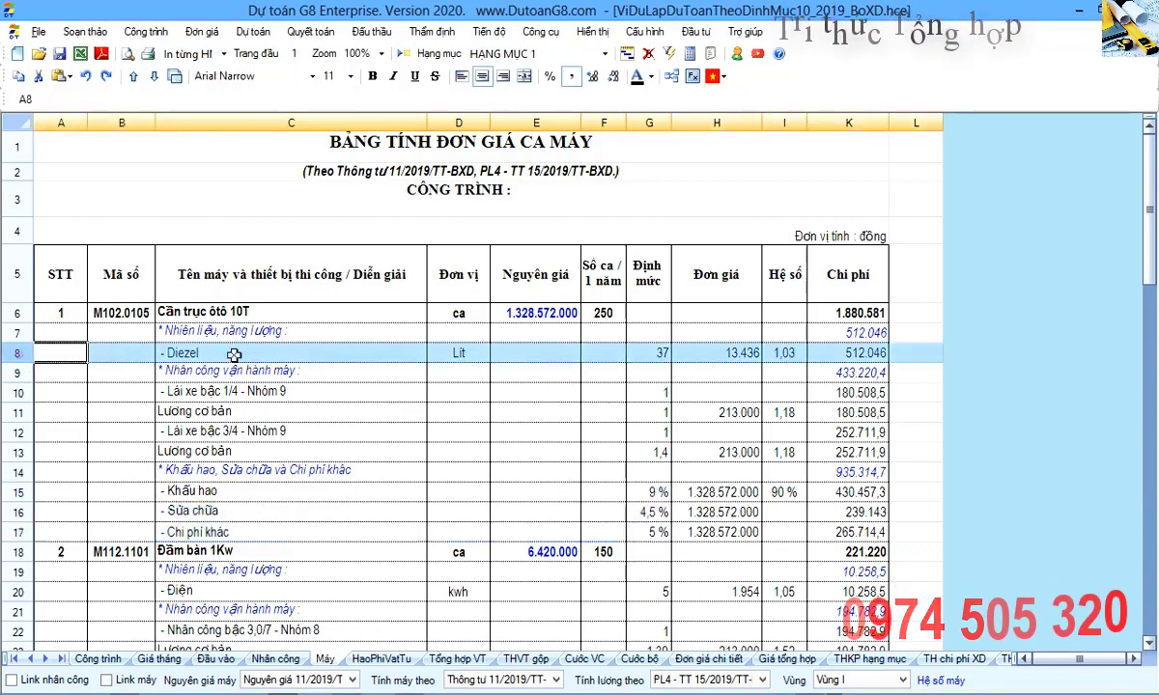
double_click(840, 353)
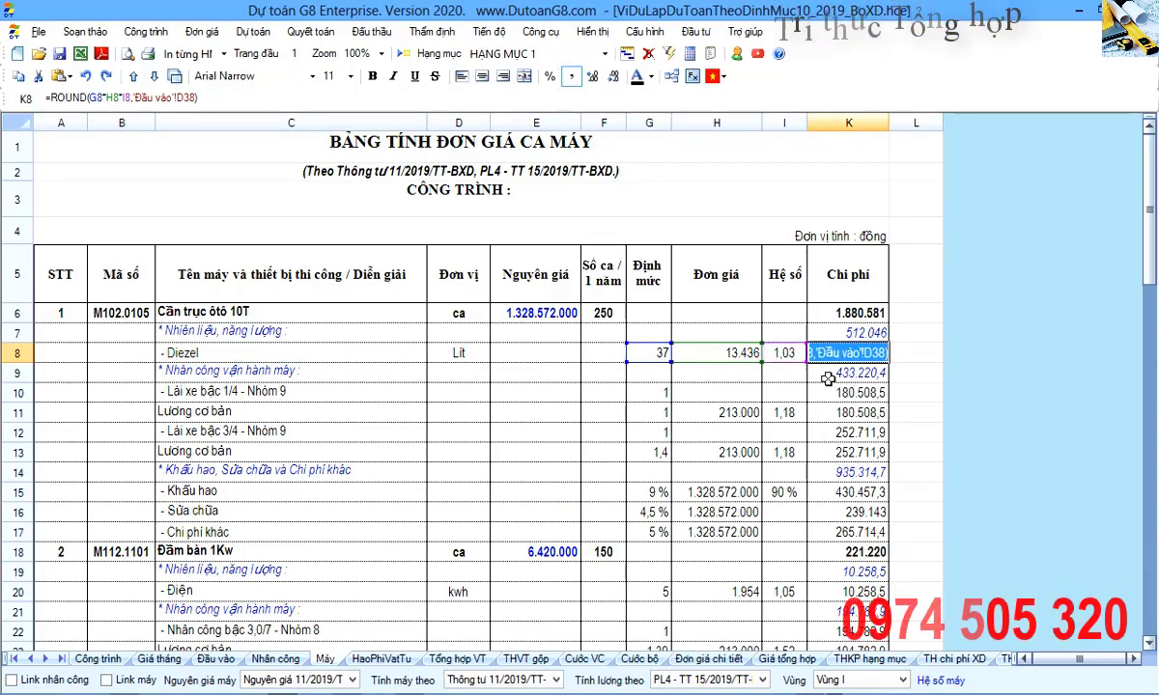
left_click(832, 412)
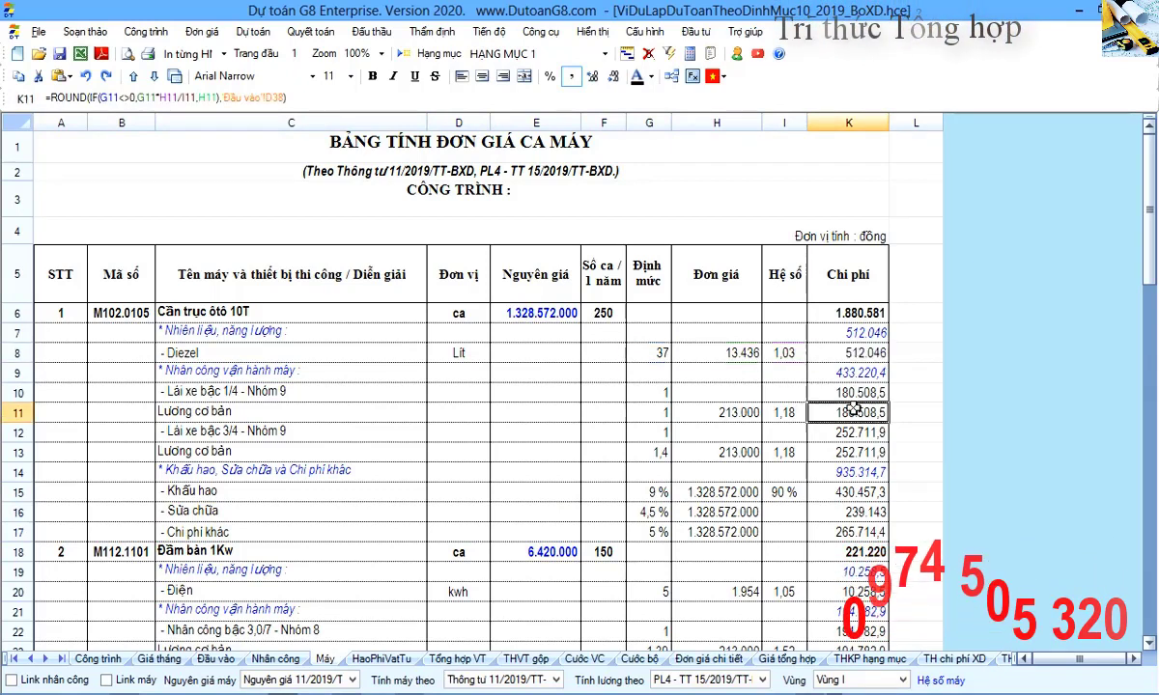
left_click(17, 413)
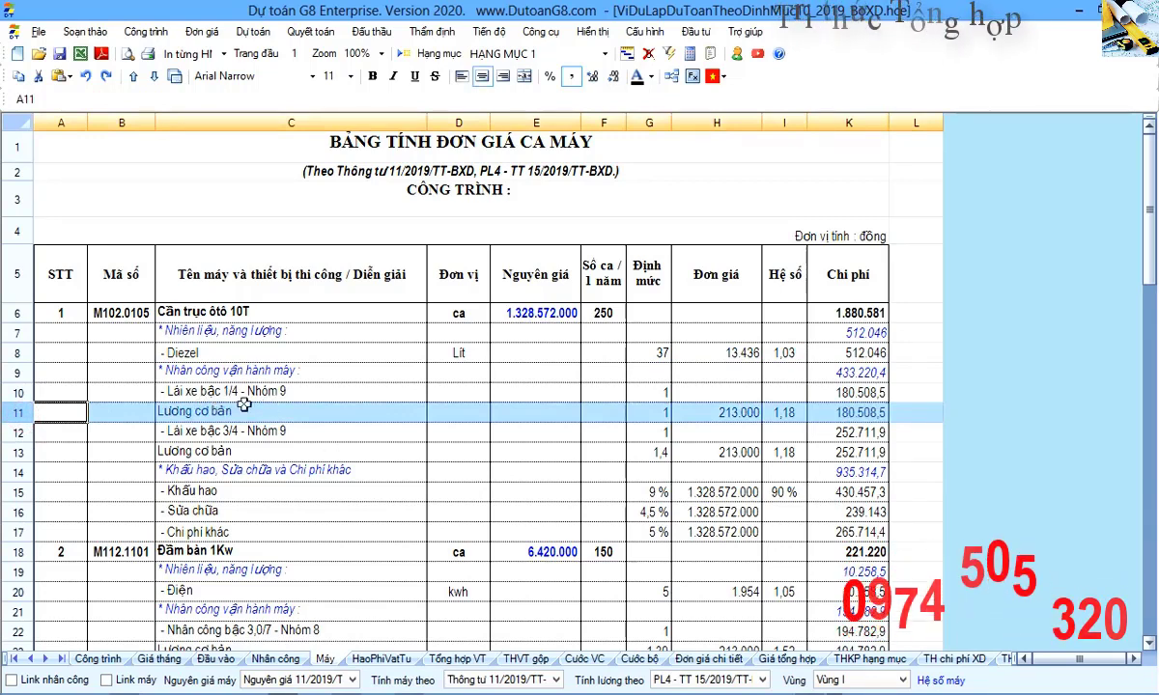
double_click(831, 412)
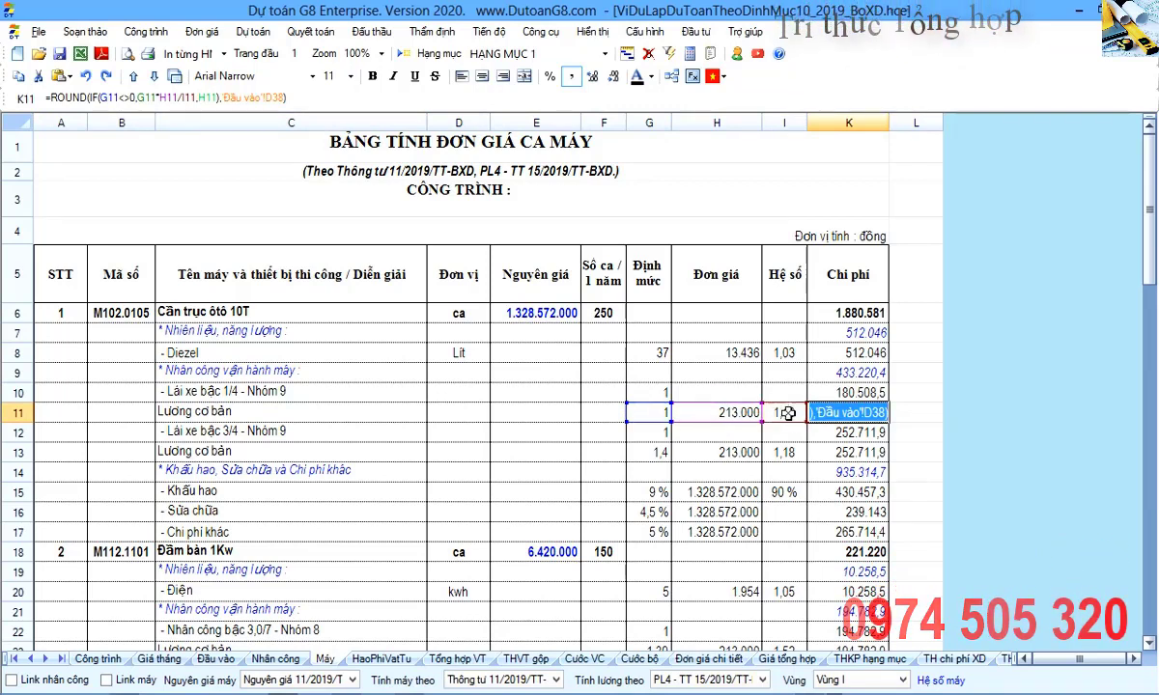
key("Down")
key("Down")
key("F2")
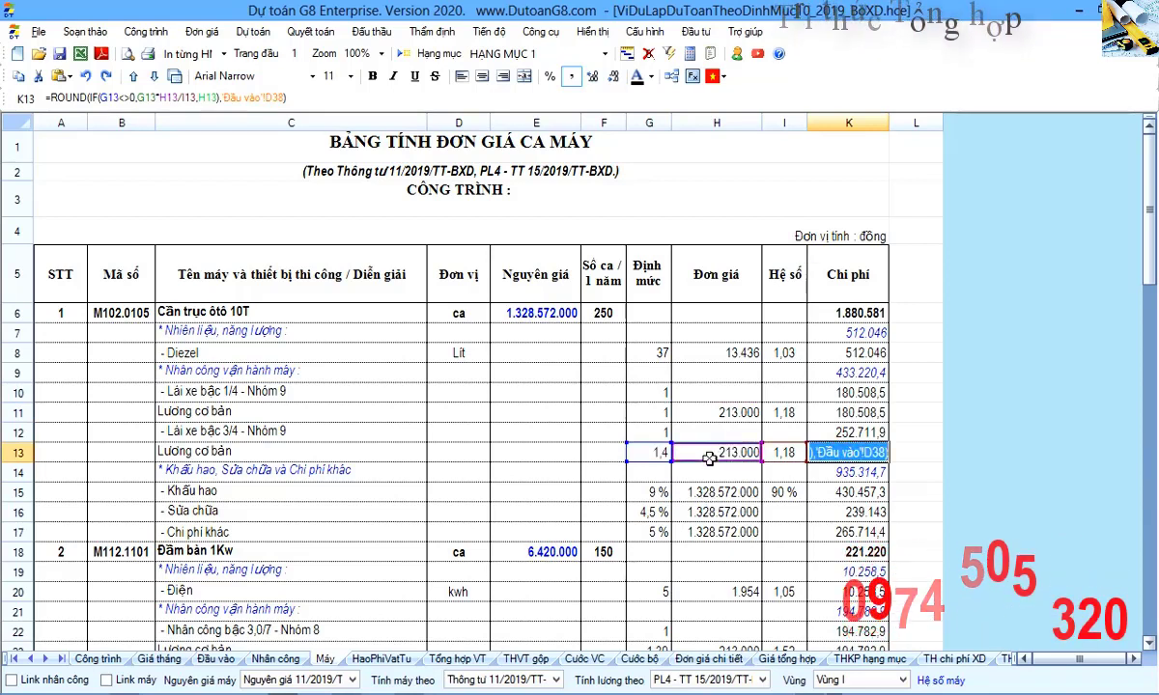
Inspect the formulas for the 10T crane's depreciation, repair and other costs, including the depreciation coefficient.
key("Down")
key("Down")
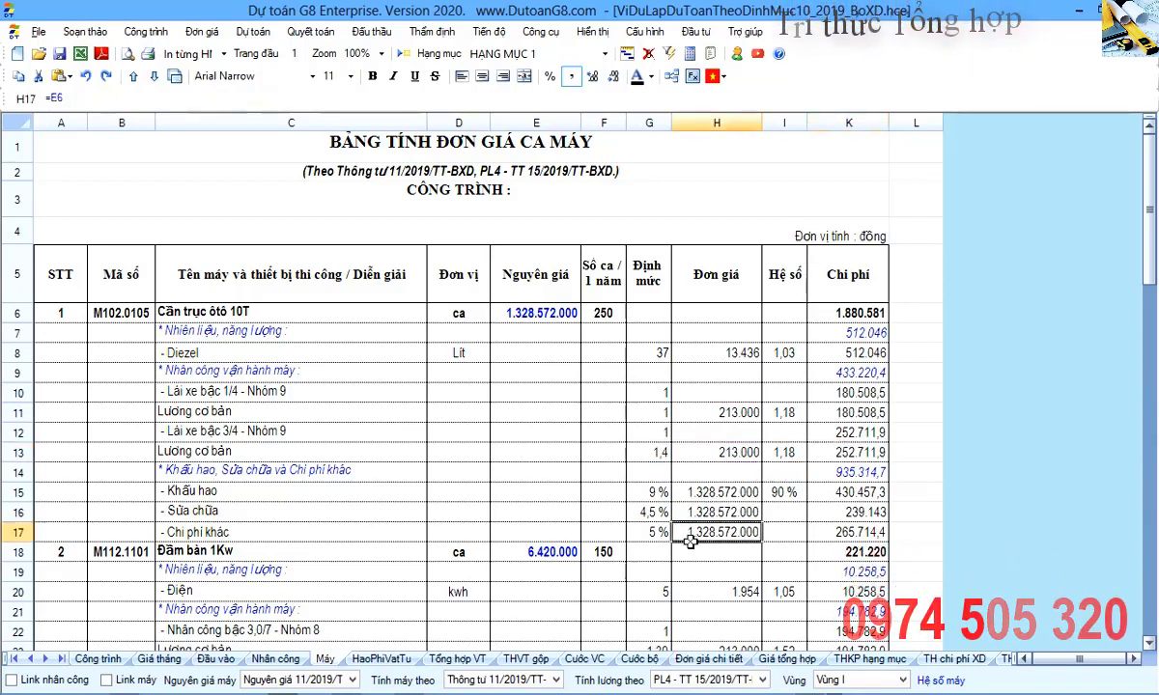
key("F2")
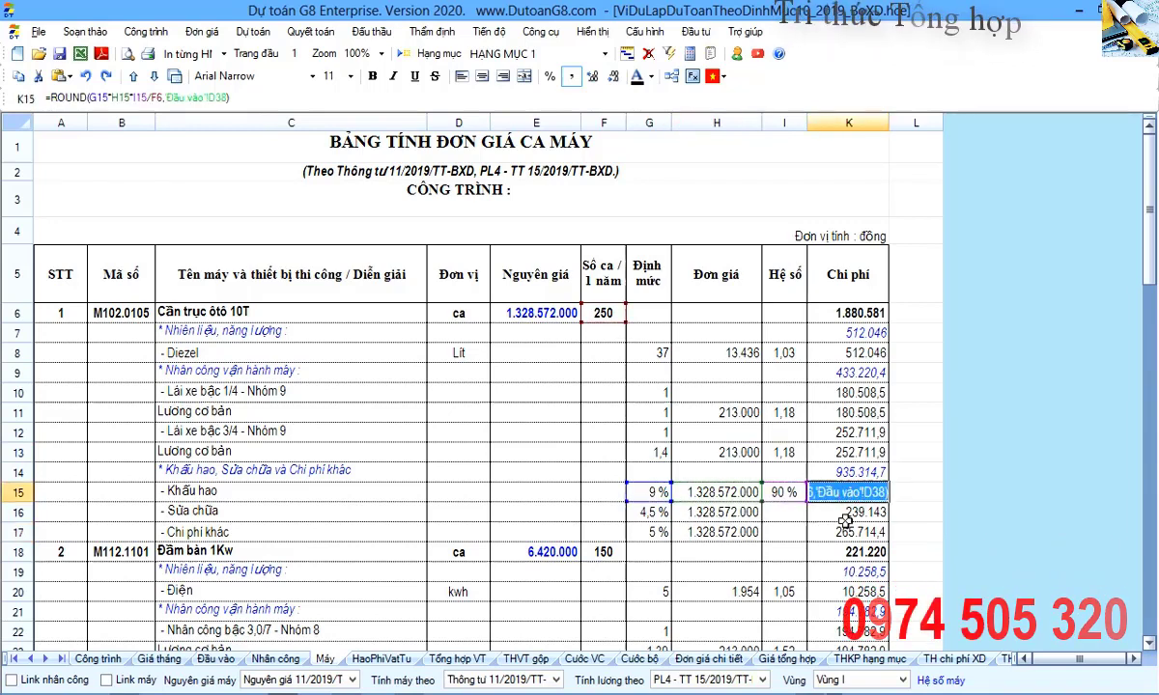
key("Down")
key("F2")
key("Down")
key("F2")
left_click(804, 492)
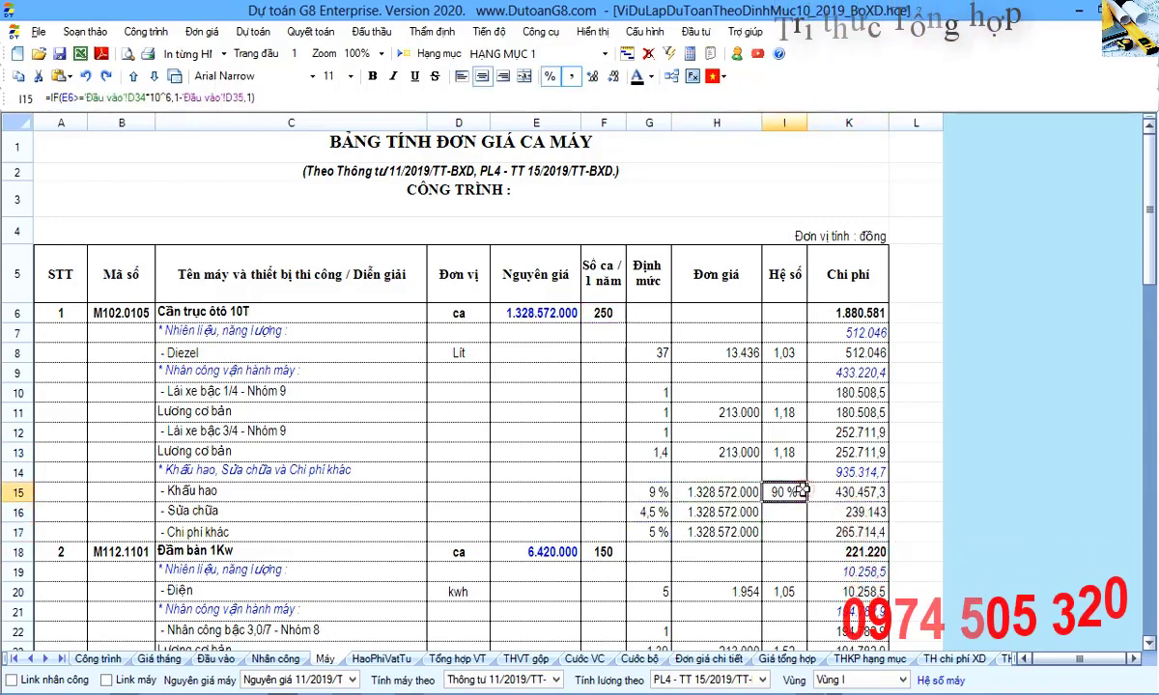
Review the shift-price breakdown of all machines in the Máy sheet, comparing the total costs of Cần trục ôtô 10T and Đầm bàn 1Kw.
left_click_drag(910, 315, 844, 313)
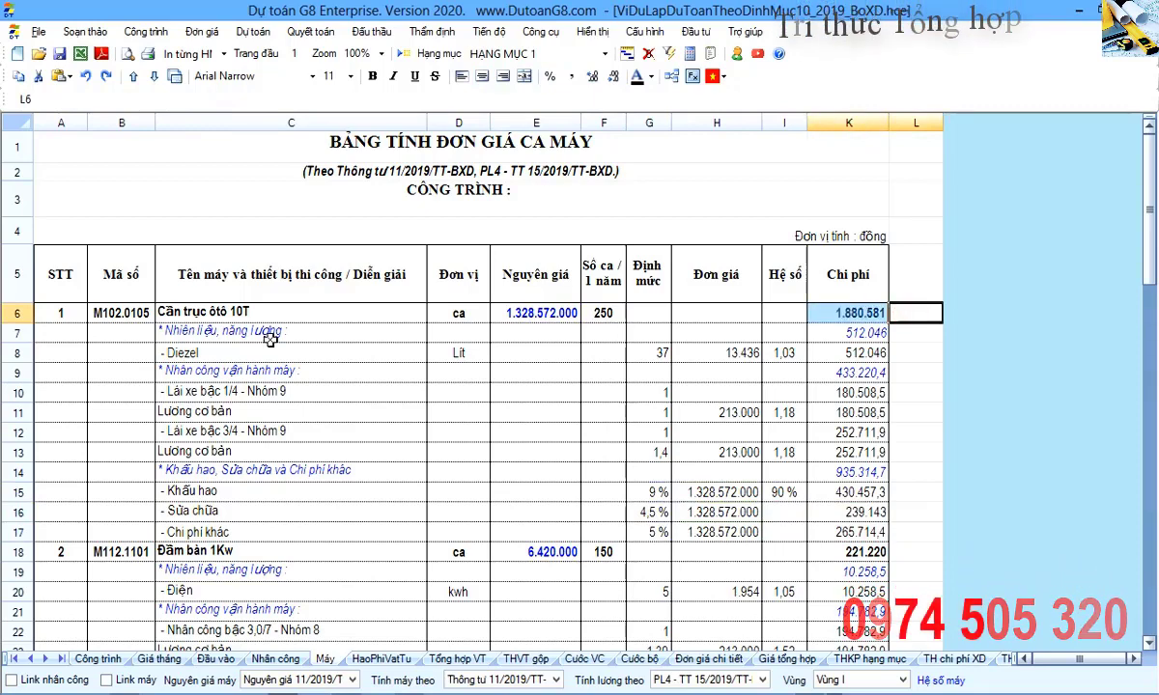
left_click_drag(59, 312, 853, 331)
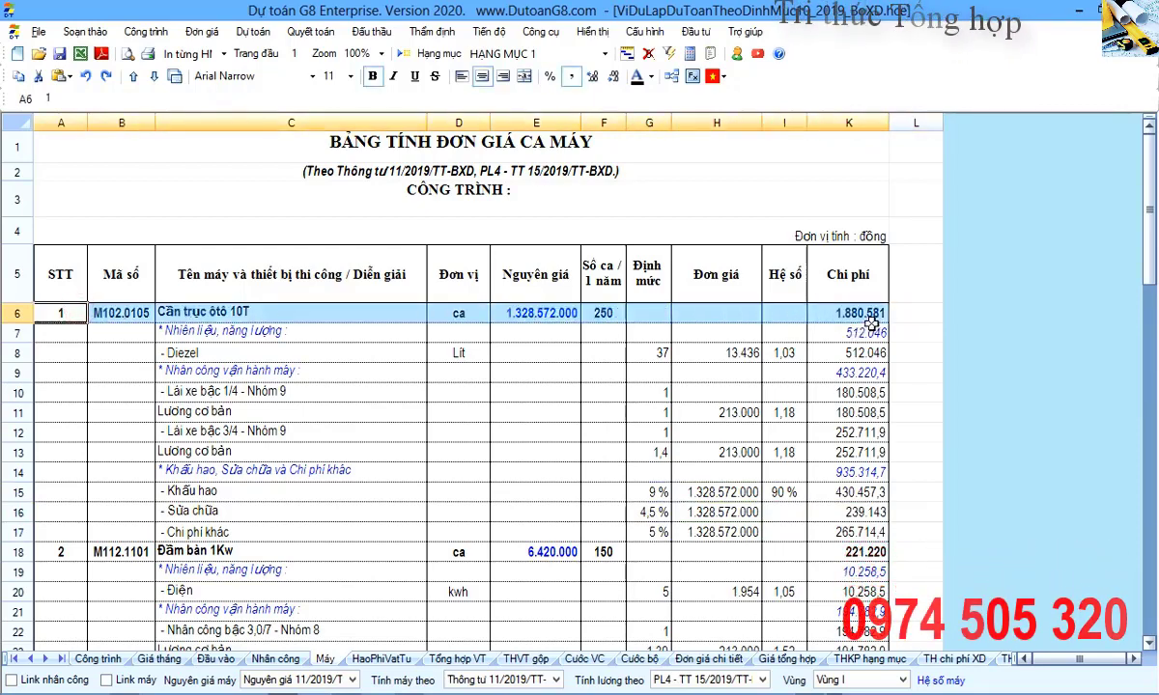
scroll(913, 401, "down", 1)
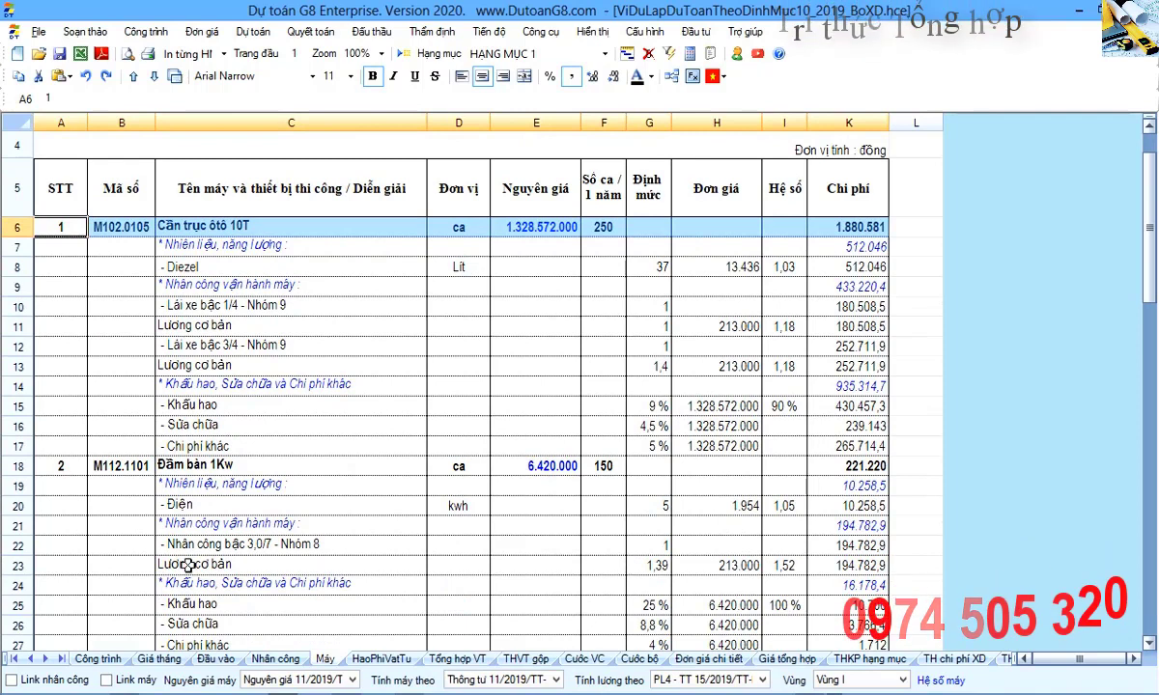
left_click_drag(118, 471, 850, 466)
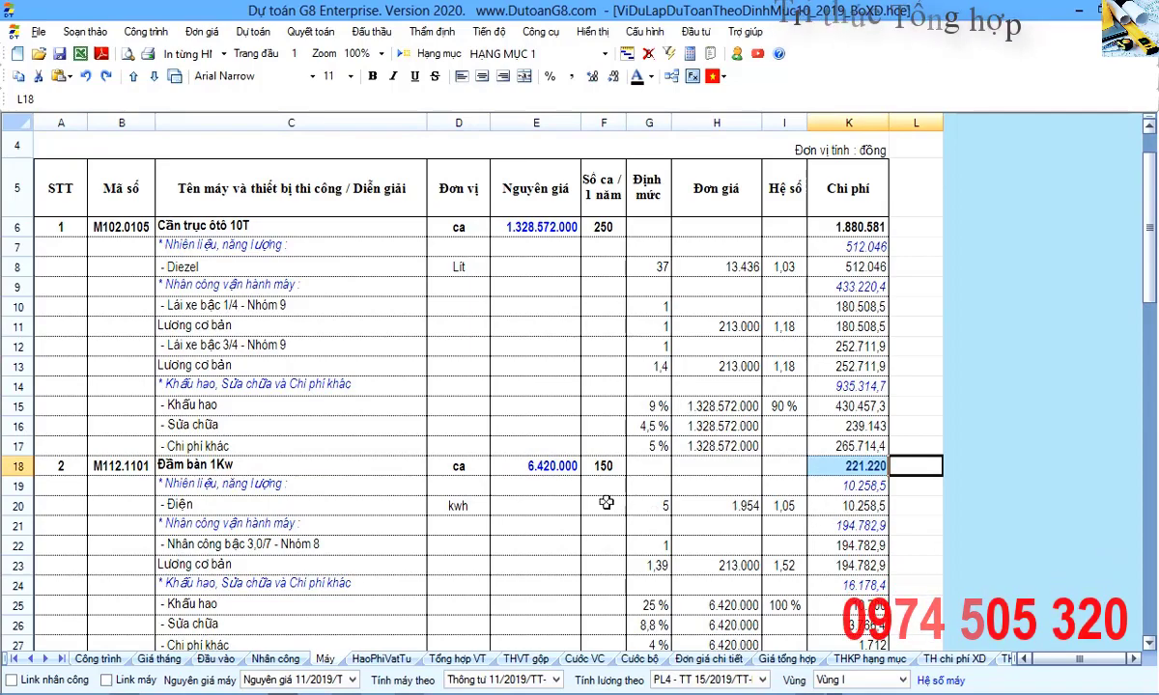
left_click(546, 485)
scroll(540, 478, "down", 12)
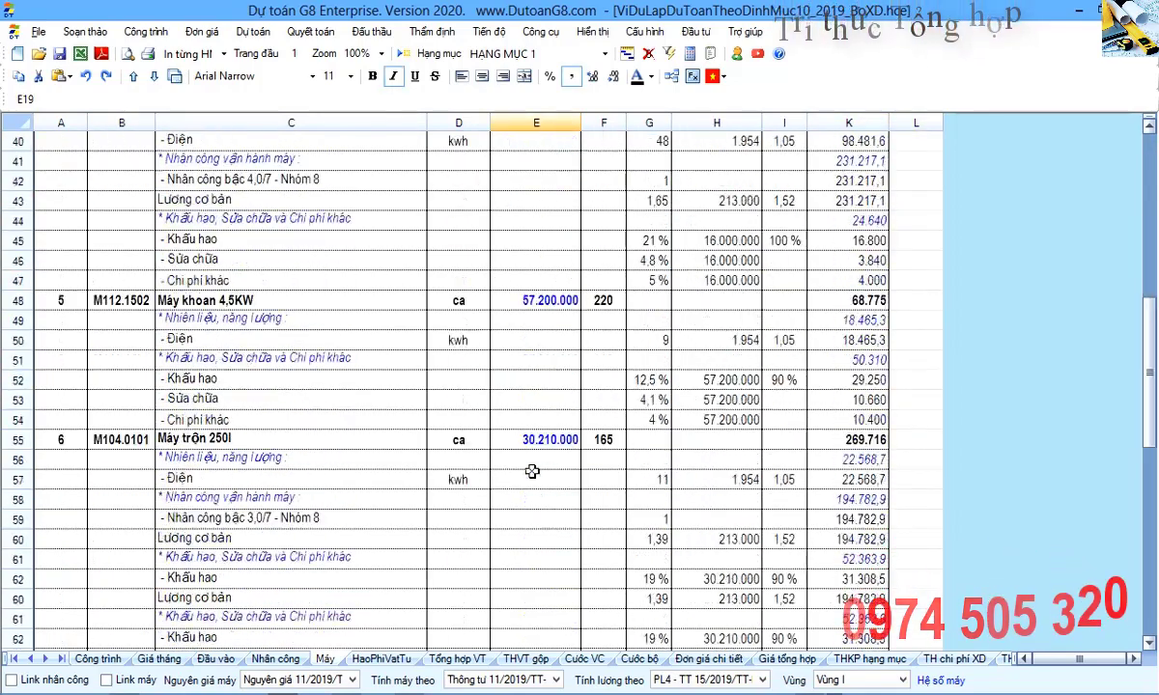
scroll(532, 471, "down", 8)
scroll(532, 471, "up", 15)
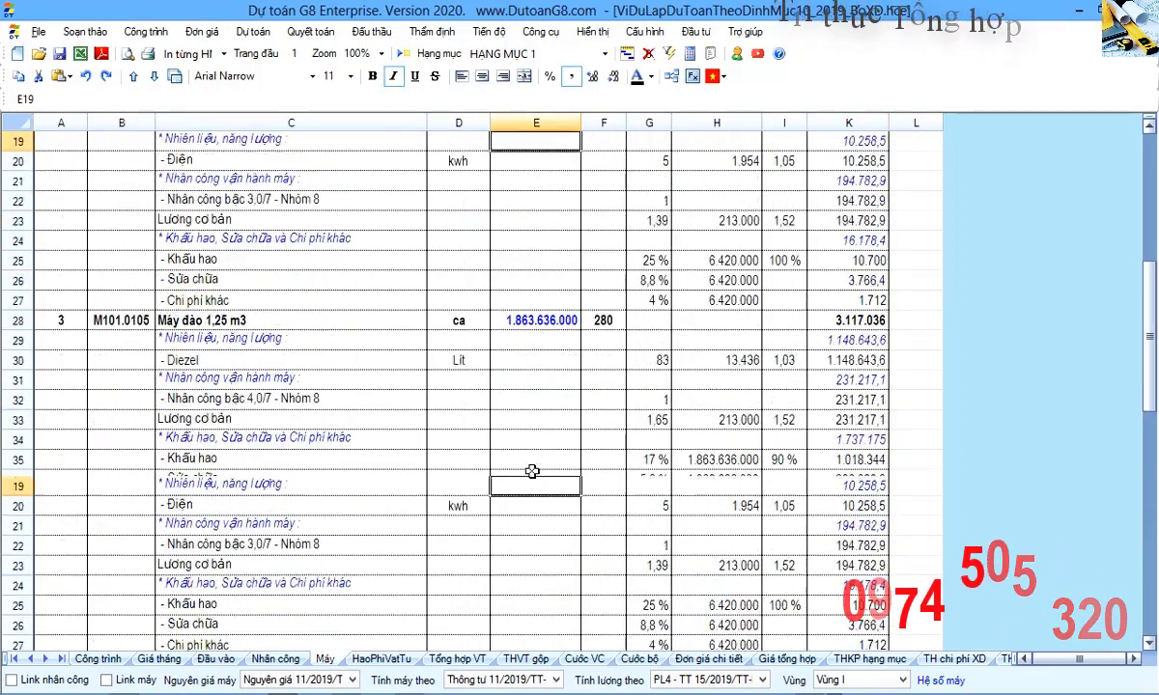
scroll(532, 471, "up", 6)
left_click_drag(905, 311, 829, 310)
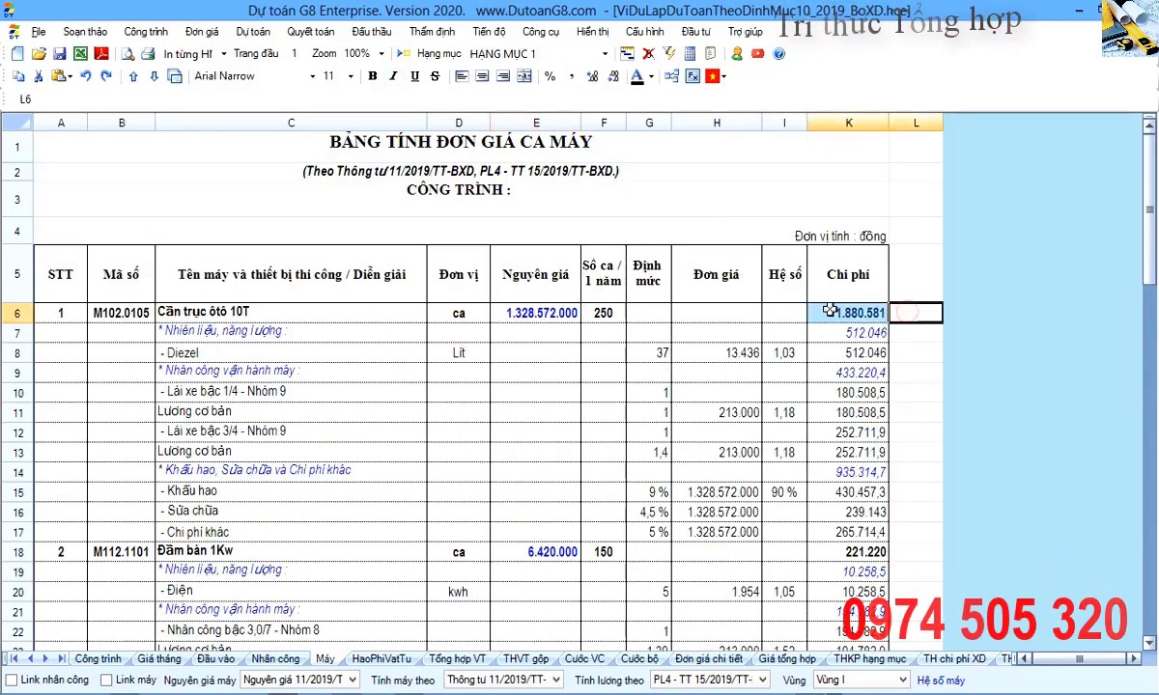
left_click(859, 552)
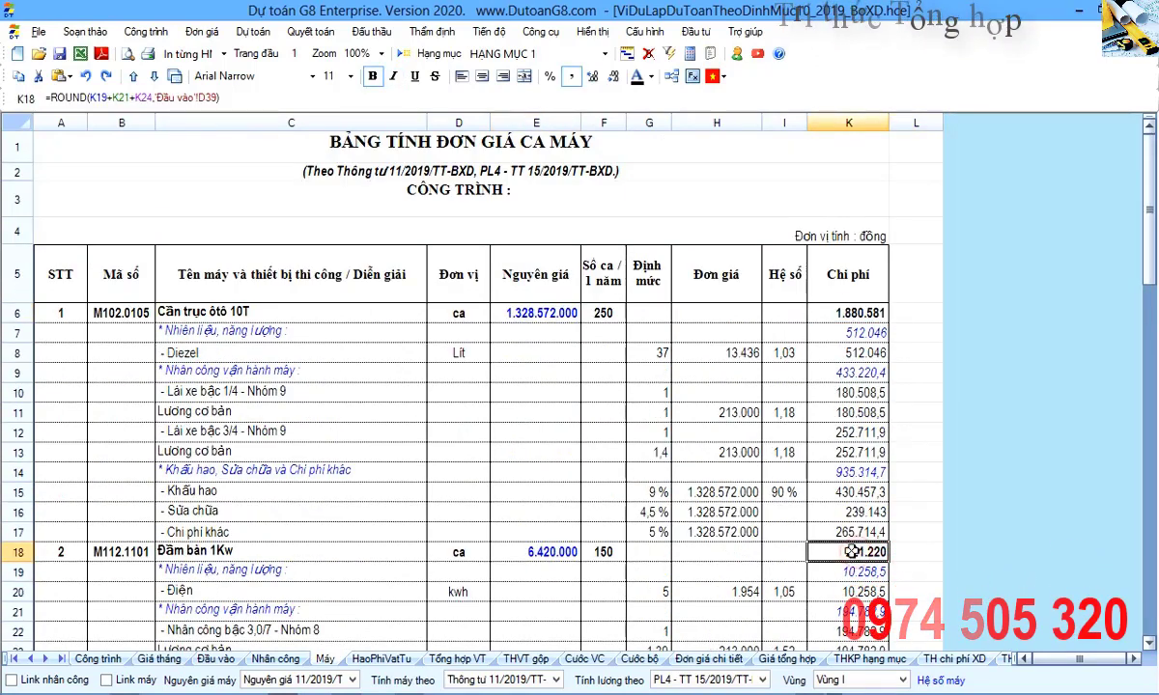
Check the labour and machine rows in the Giá tháng sheet, and link both labour and machine unit-price formulas to its Giá tháng column.
left_click(158, 659)
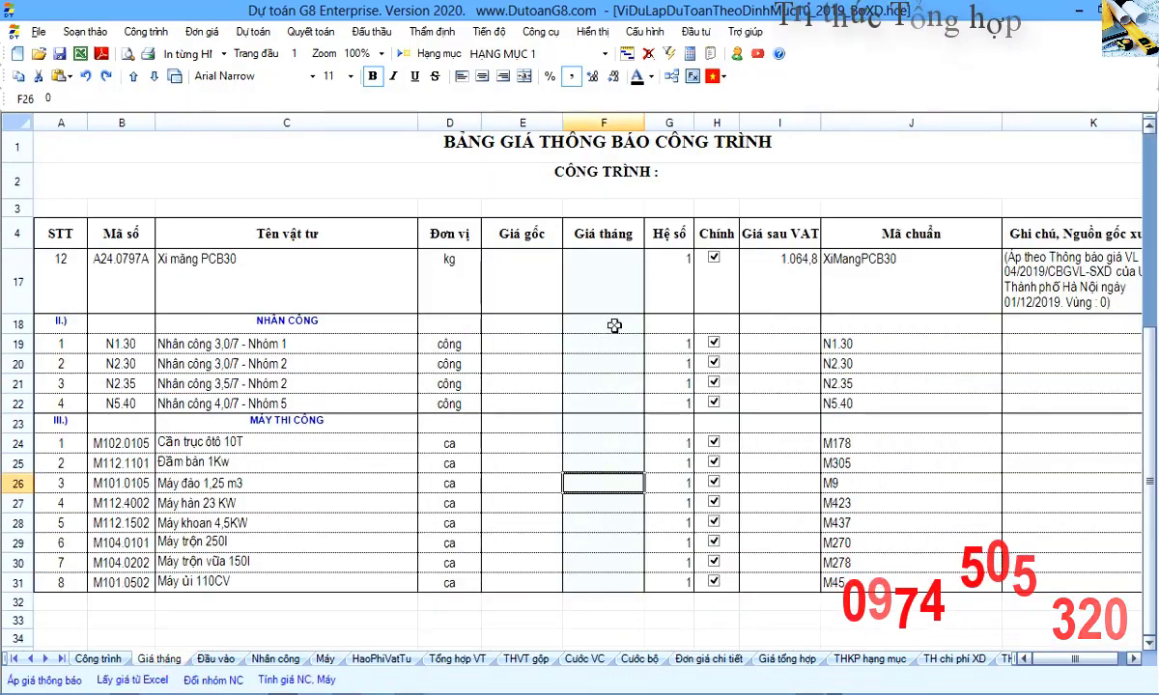
left_click_drag(606, 347, 603, 461)
left_click(600, 422)
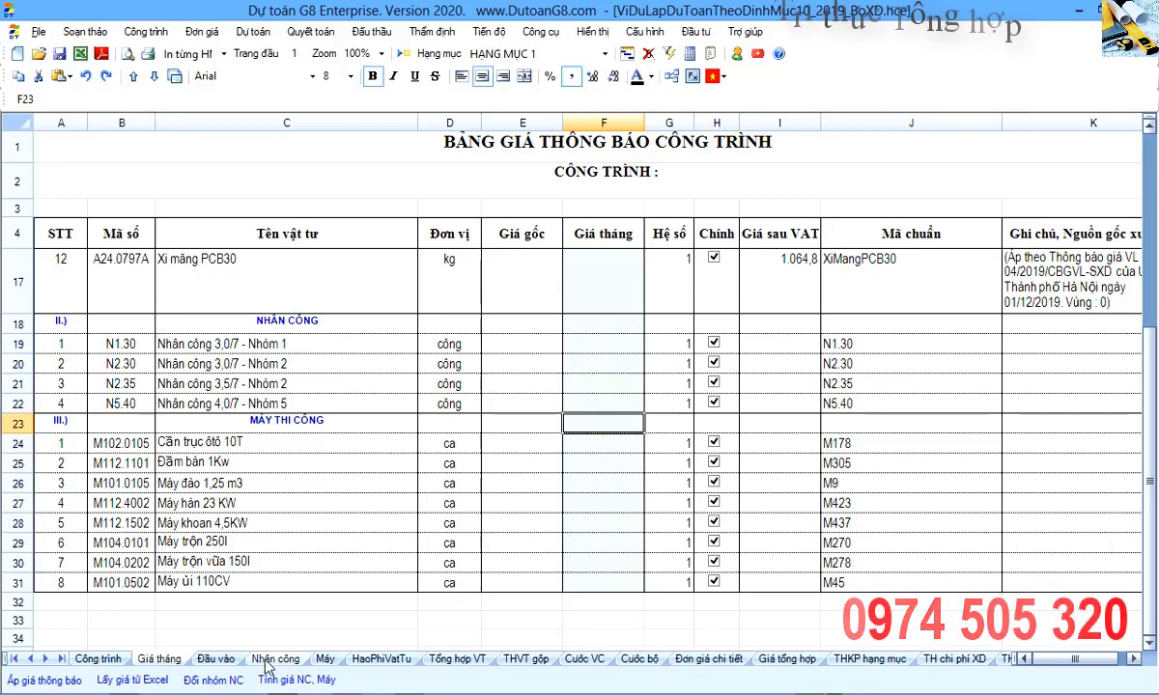
left_click(230, 660)
left_click(325, 659)
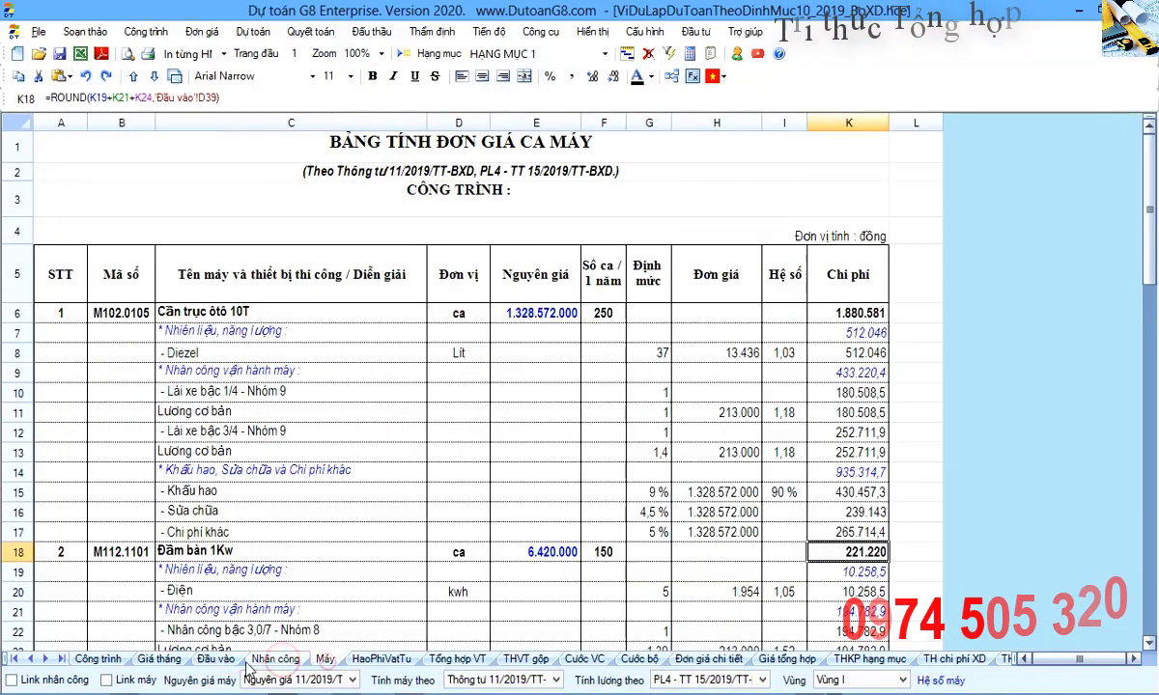
left_click(215, 659)
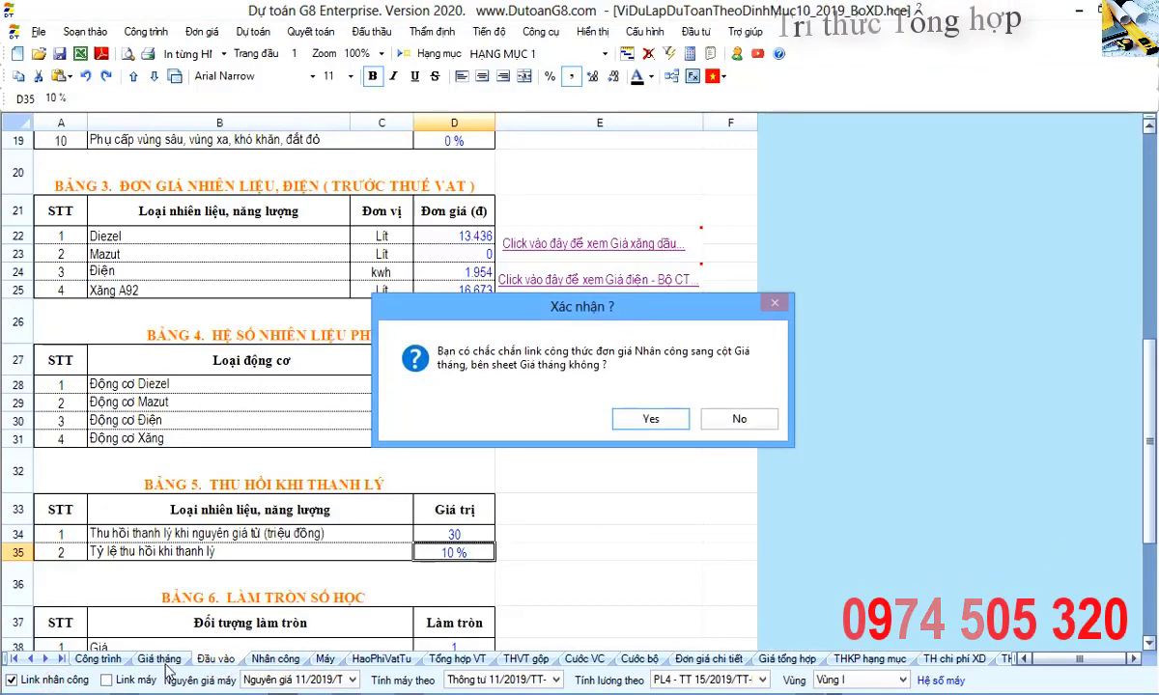
left_click(651, 418)
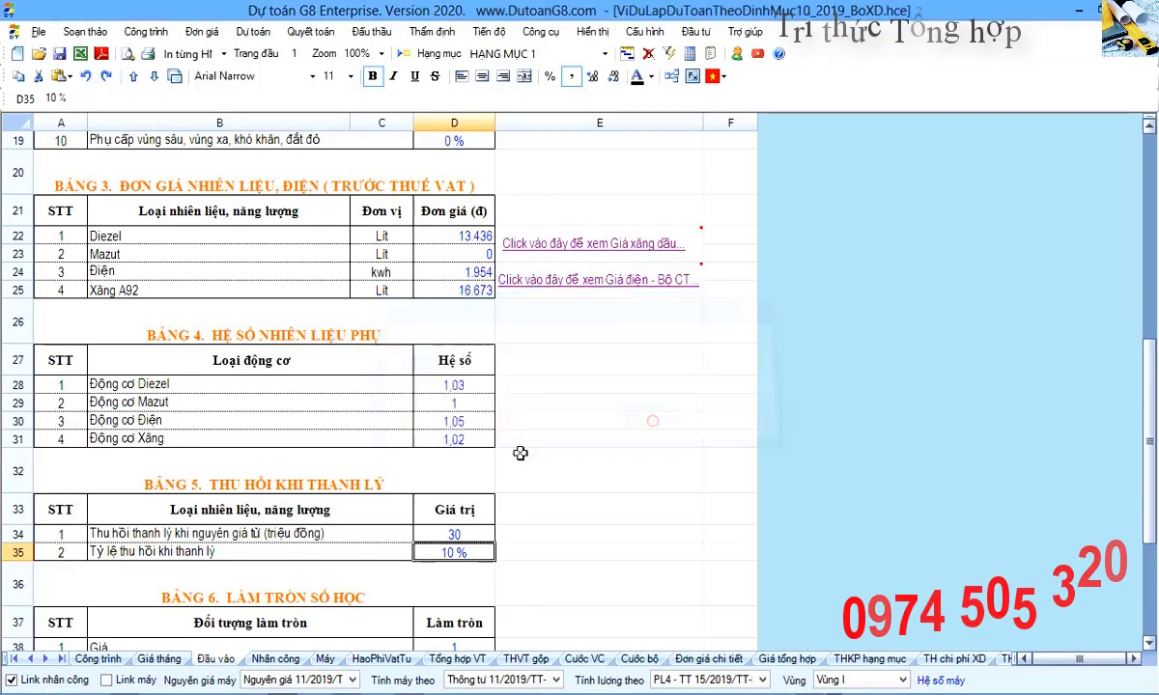
left_click(130, 682)
left_click(651, 418)
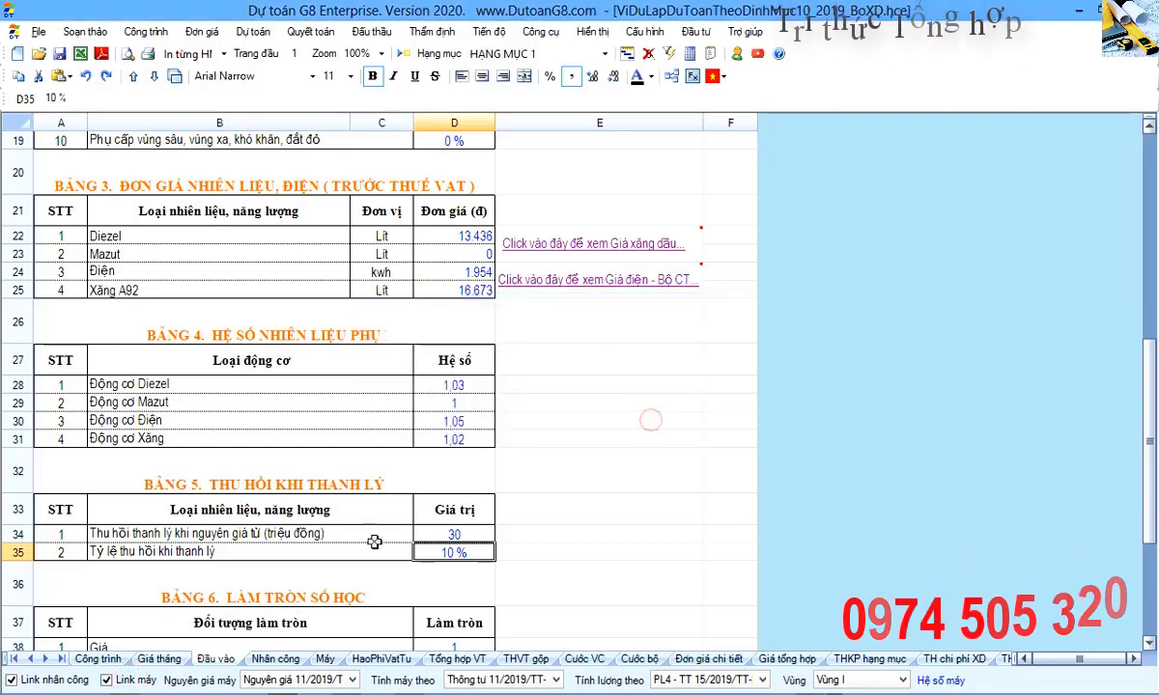
Check the linked labour prices in the Giá tháng sheet and the source formulas for N1.30 and N5.40.
left_click(158, 658)
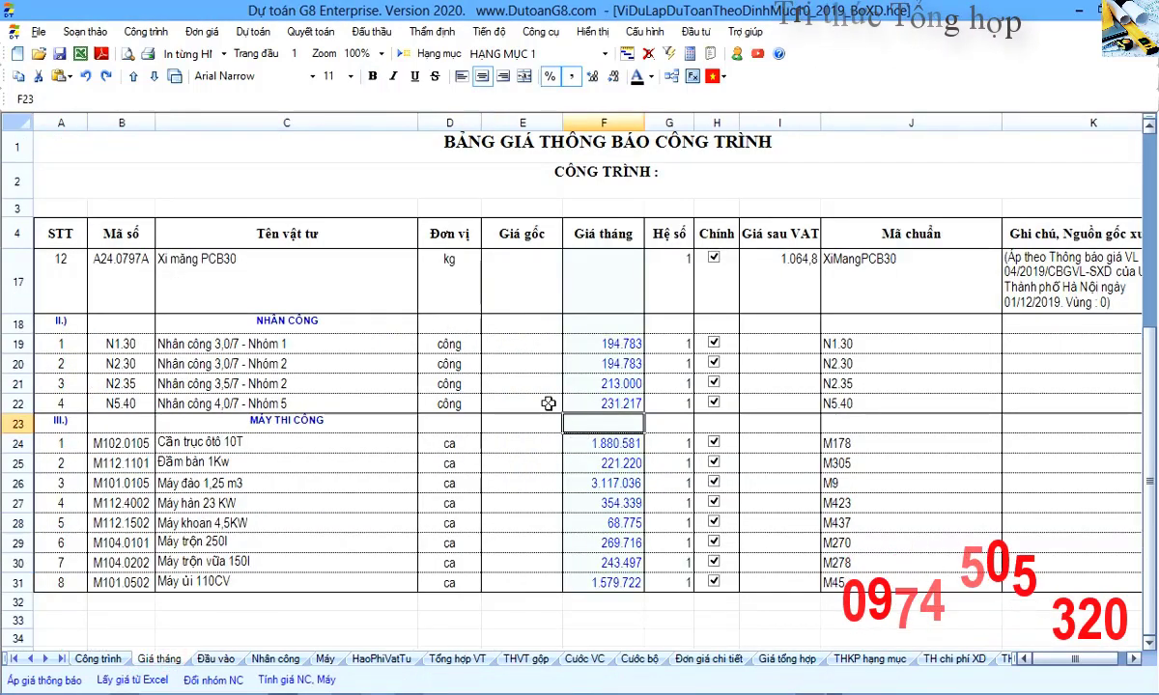
scroll(556, 398, "up", 1)
left_click_drag(592, 441, 589, 507)
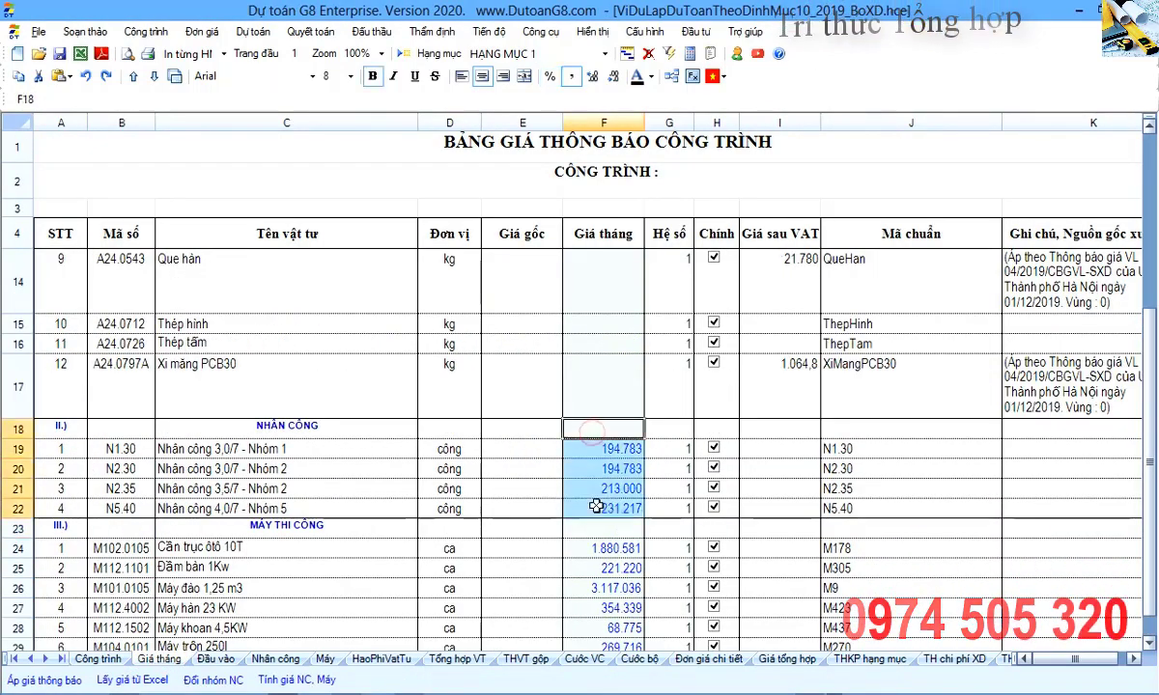
left_click(570, 442)
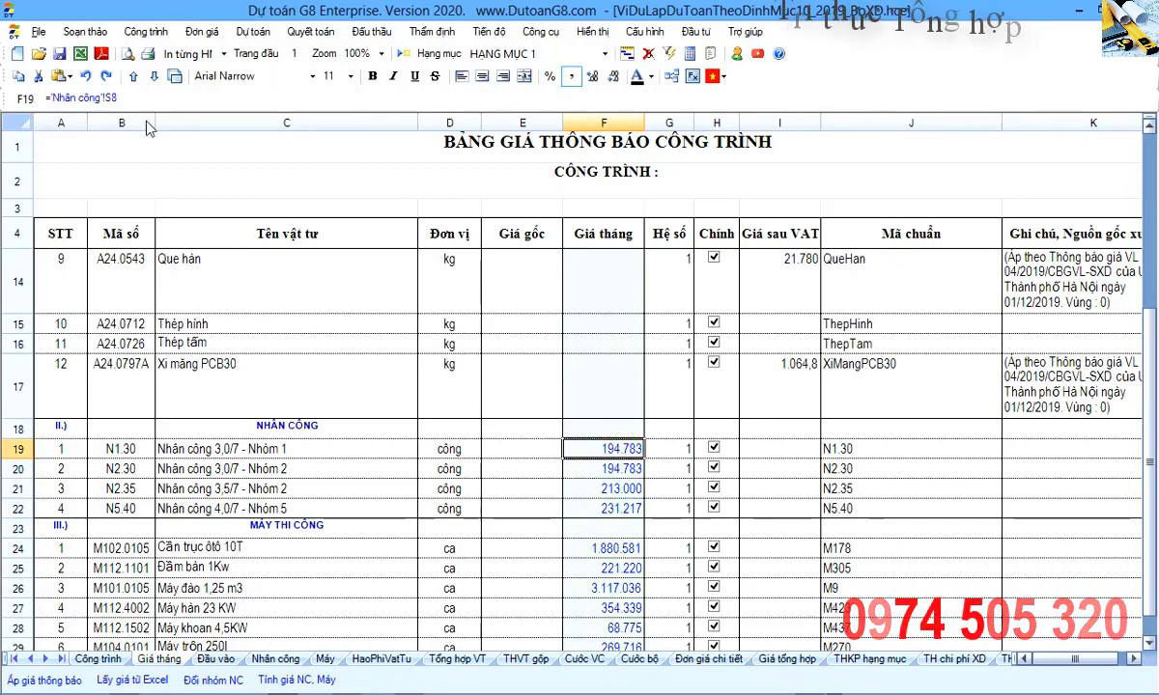
left_click(601, 509)
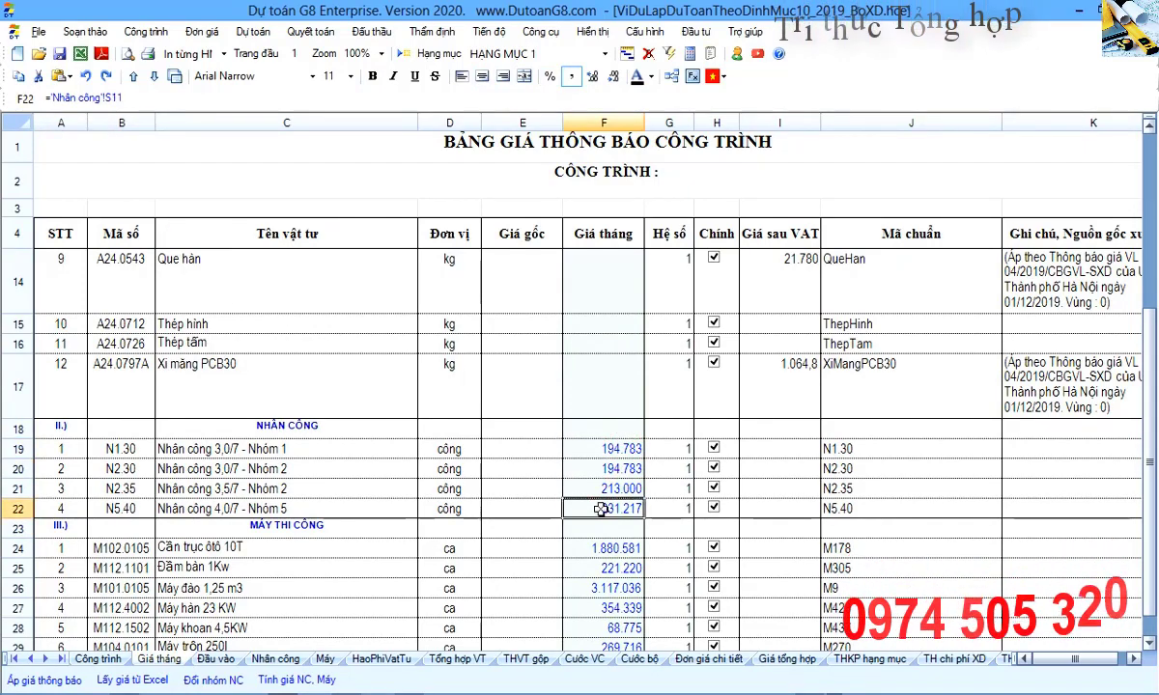
Trace the linked N5.40 labour price to the Nhân công sheet, check its unit-price column, and return to the Giá tháng sheet.
key("ctrl+bracketleft")
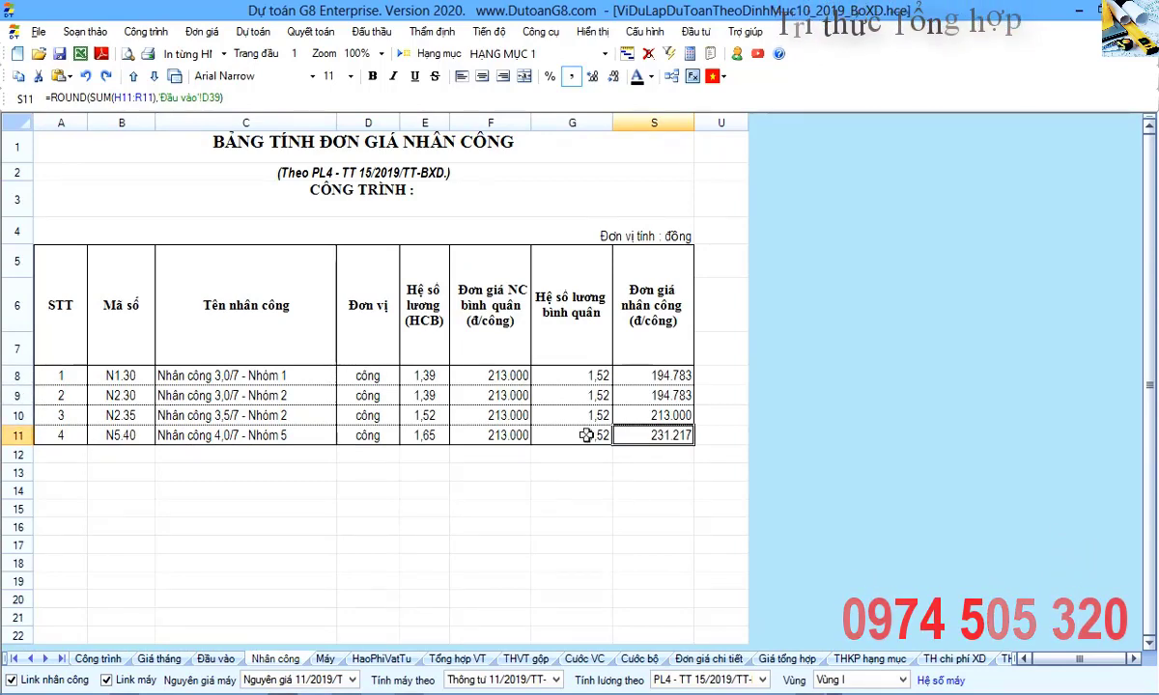
left_click_drag(638, 375, 666, 436)
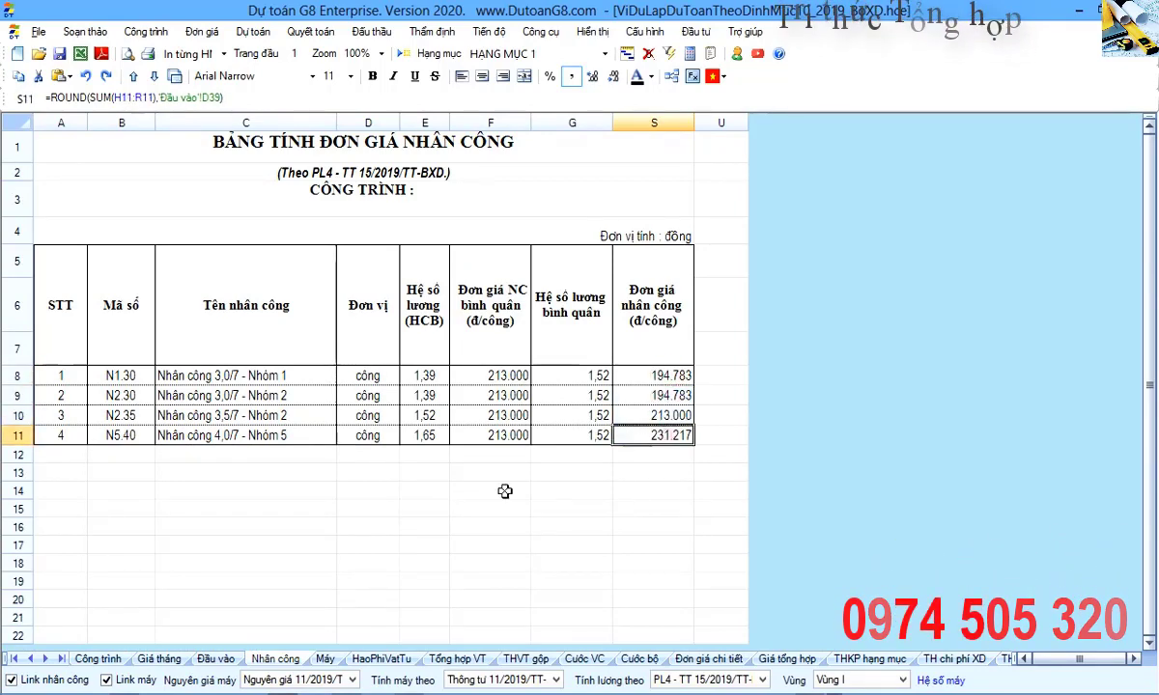
left_click(158, 658)
Trace the Giá tháng price of Cần trục ôtô 10T to its source cell in the Máy sheet, and return to the price sheet.
scroll(557, 546, "down", 2)
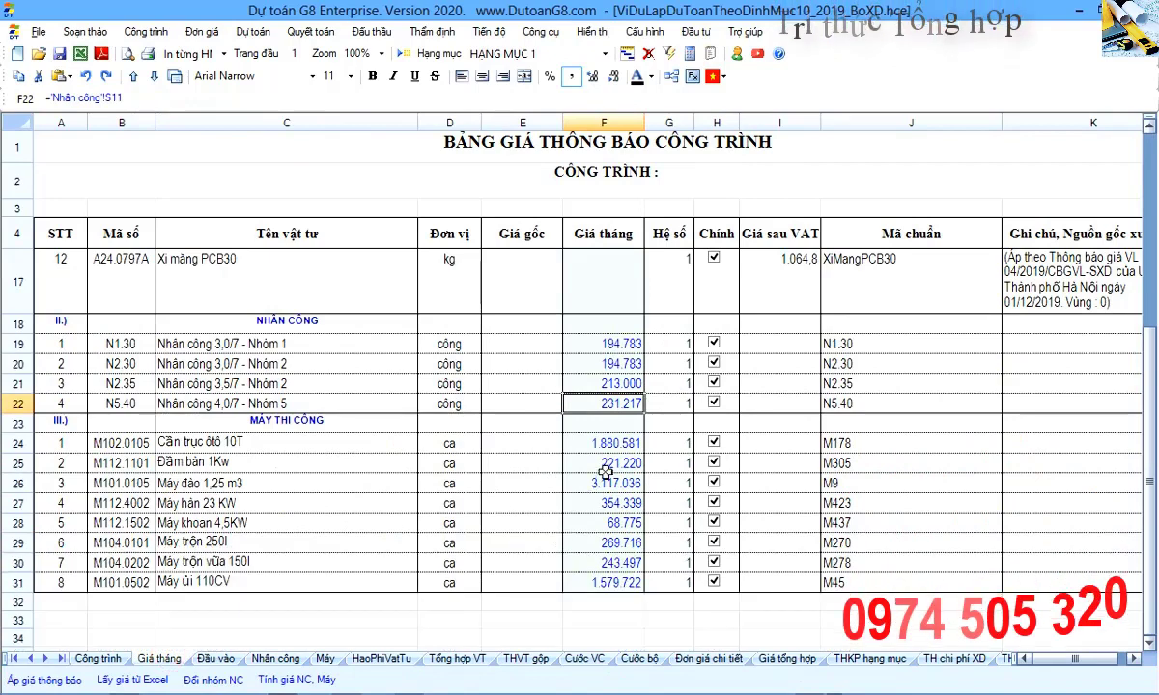
left_click(572, 443)
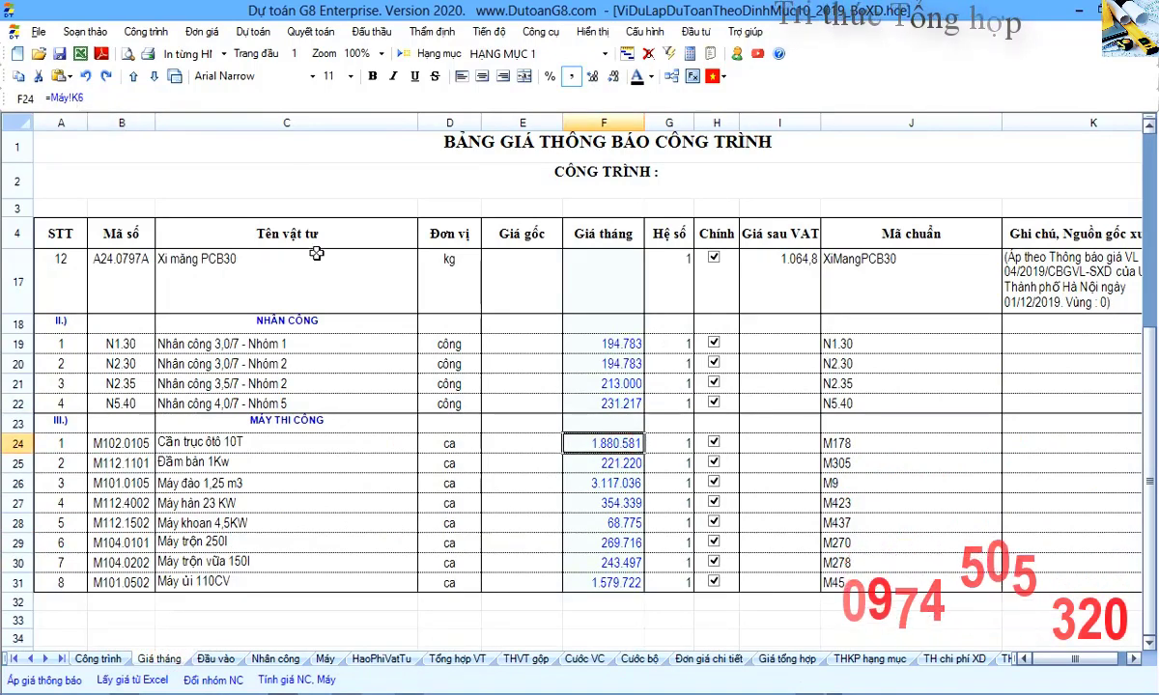
key("ctrl+bracketleft")
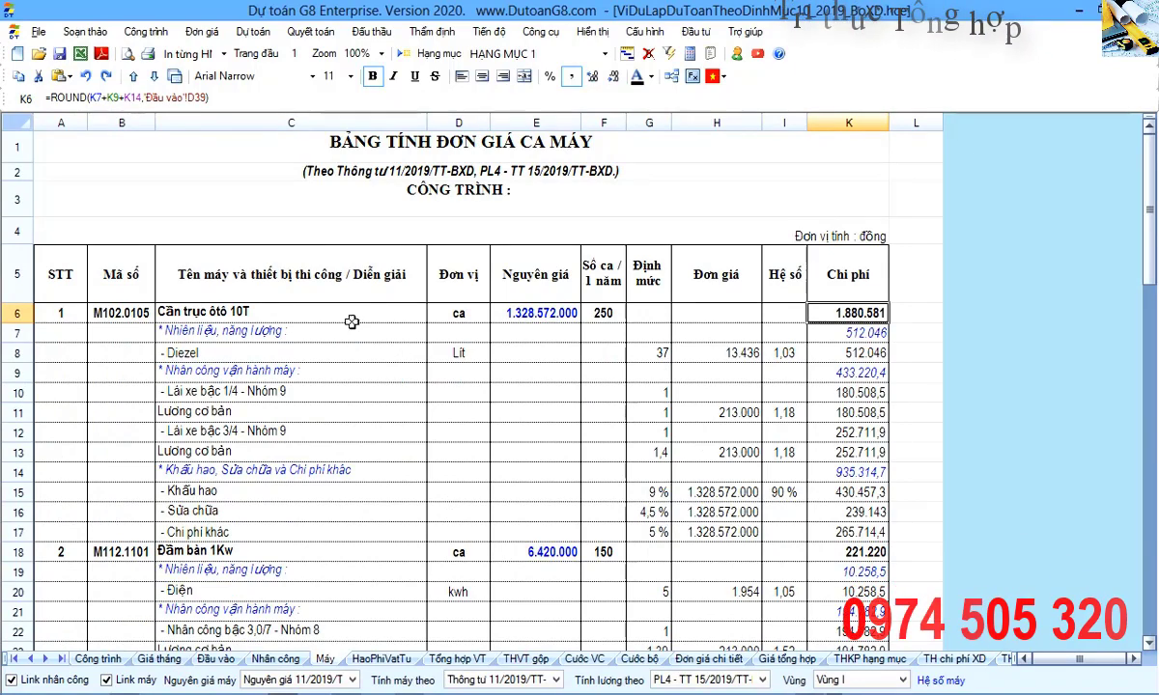
left_click(159, 659)
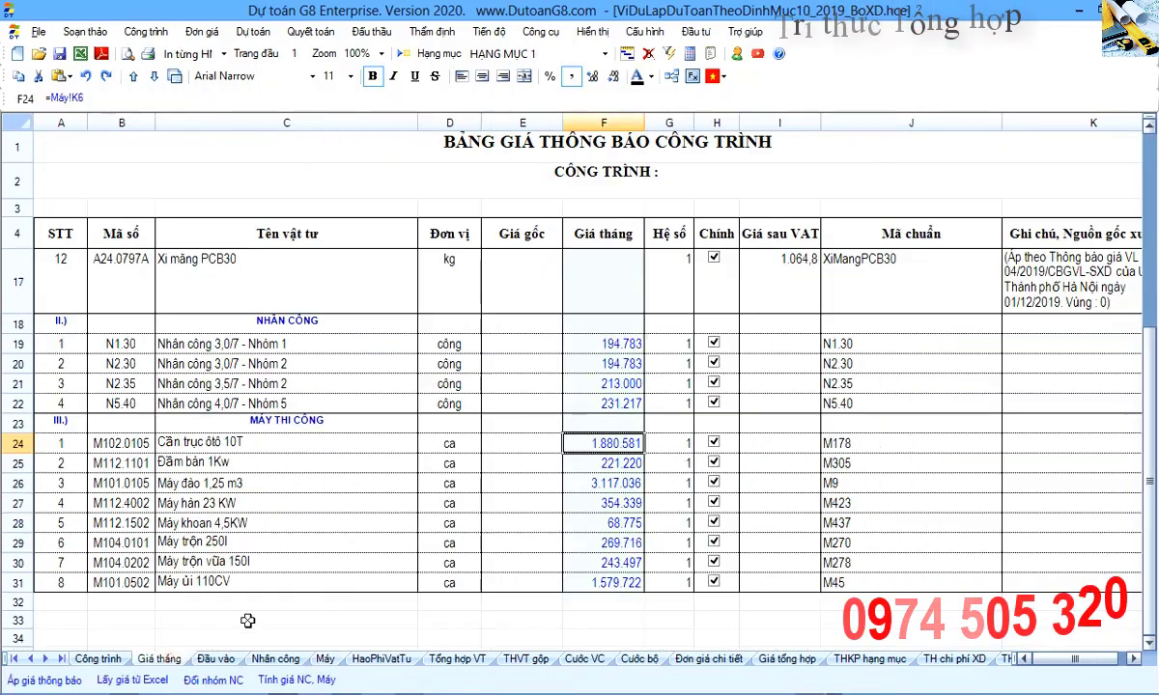
Trace the Giá tháng price of Máy ủi 110CV to its cost breakdown in the Máy sheet, and return to the price sheet.
left_click(627, 589)
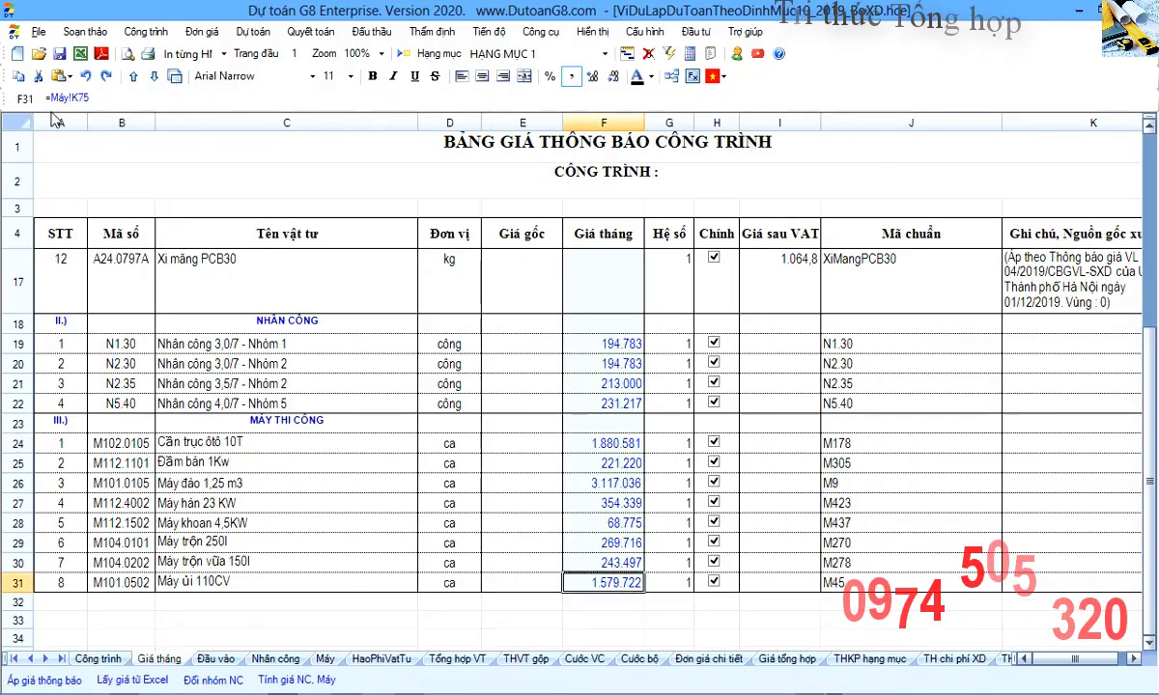
key("ctrl+bracketleft")
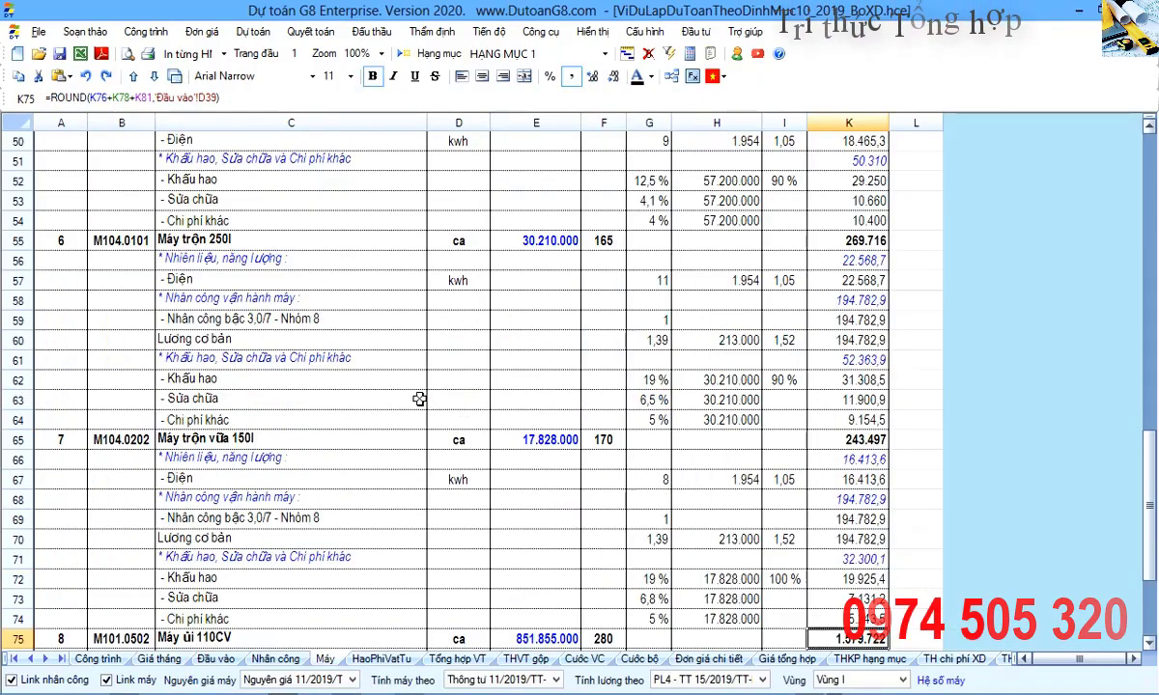
scroll(419, 399, "down", 4)
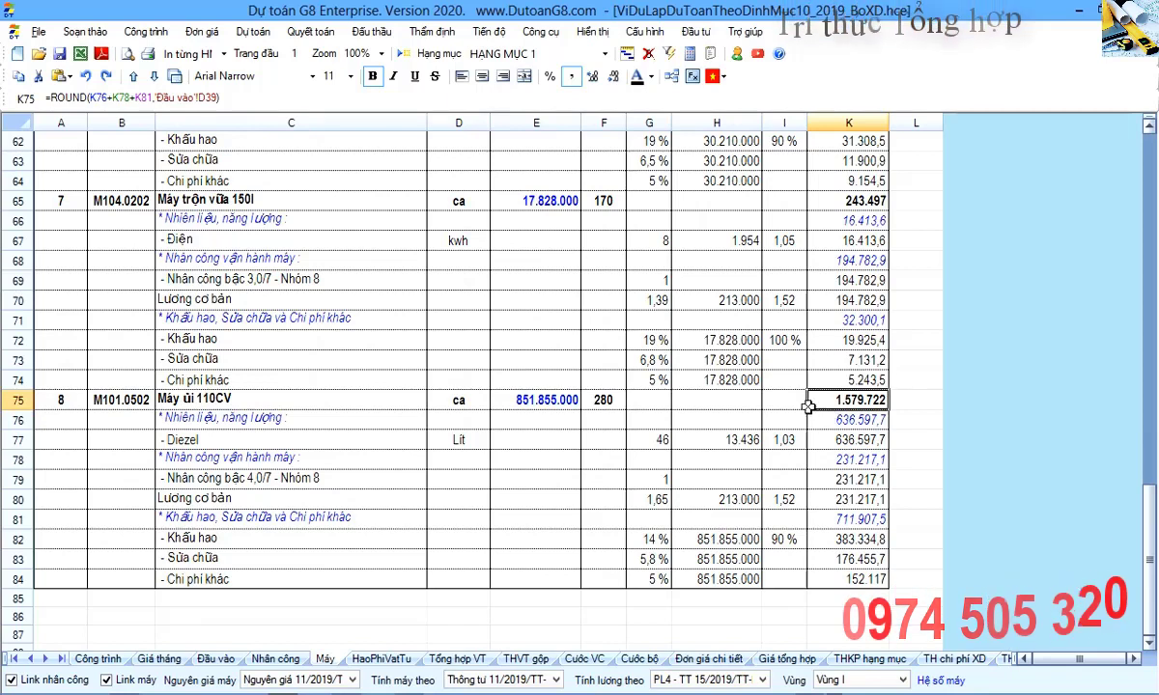
left_click(886, 405)
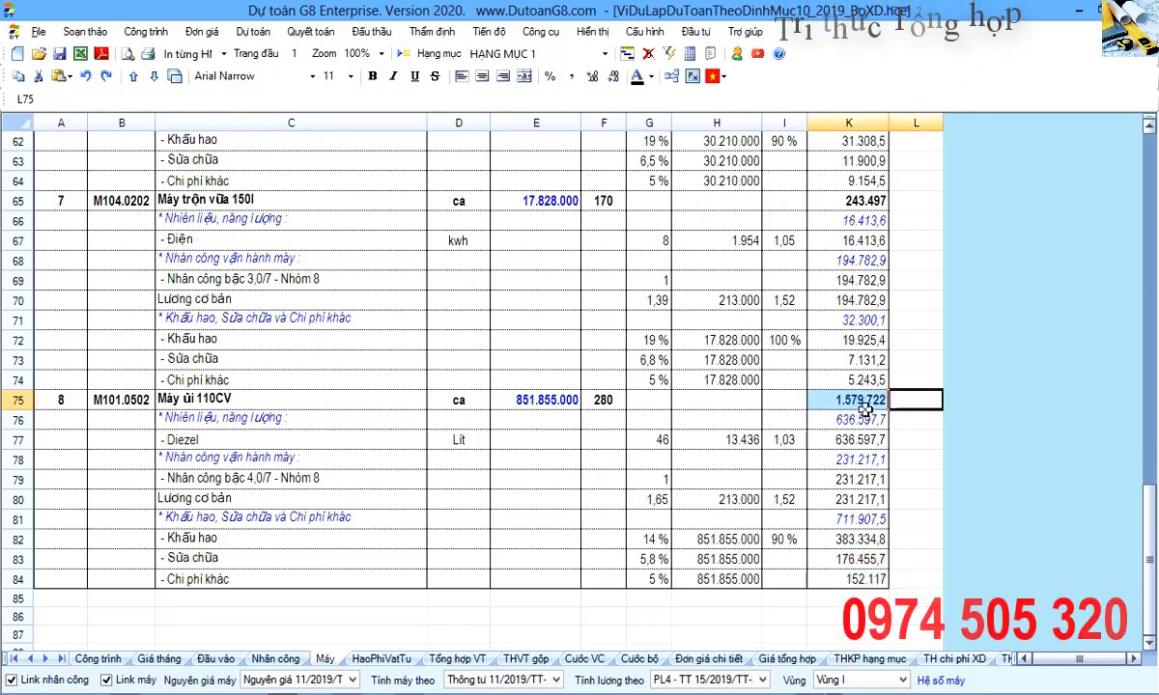
left_click(864, 406)
left_click(181, 660)
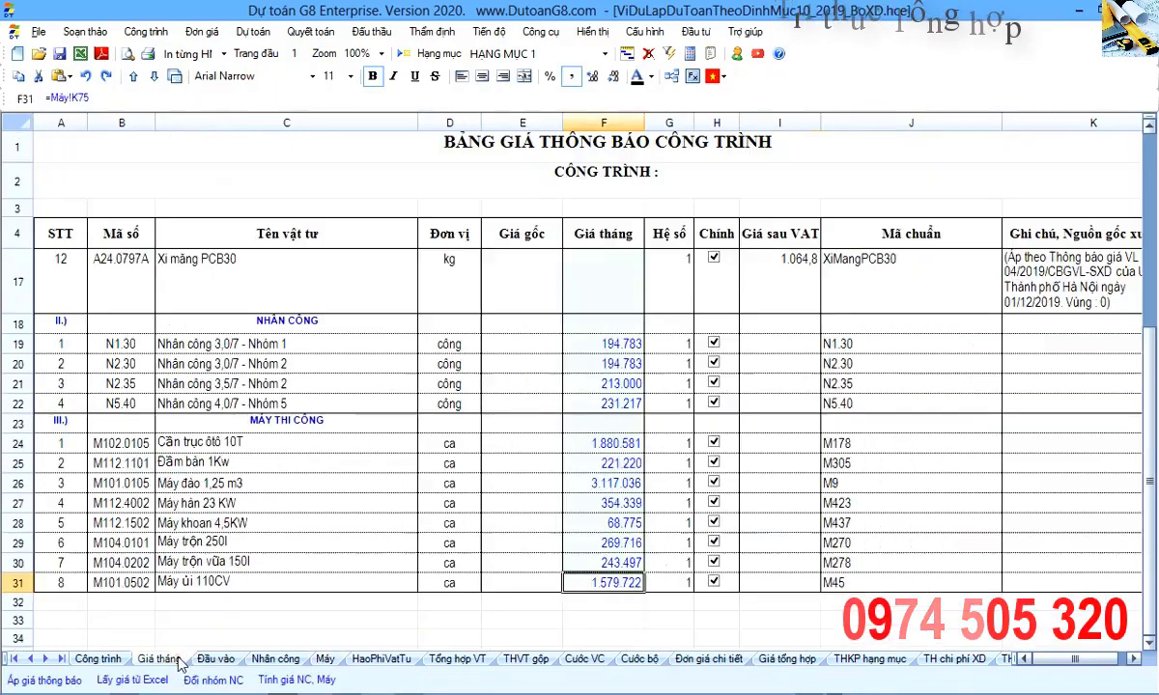
Examine the labour, machine and material rows of the Giá tháng column, ending at the price cell for Cát mịn ML=1,5-2,0.
scroll(370, 445, "up", 1)
left_click_drag(615, 427, 611, 527)
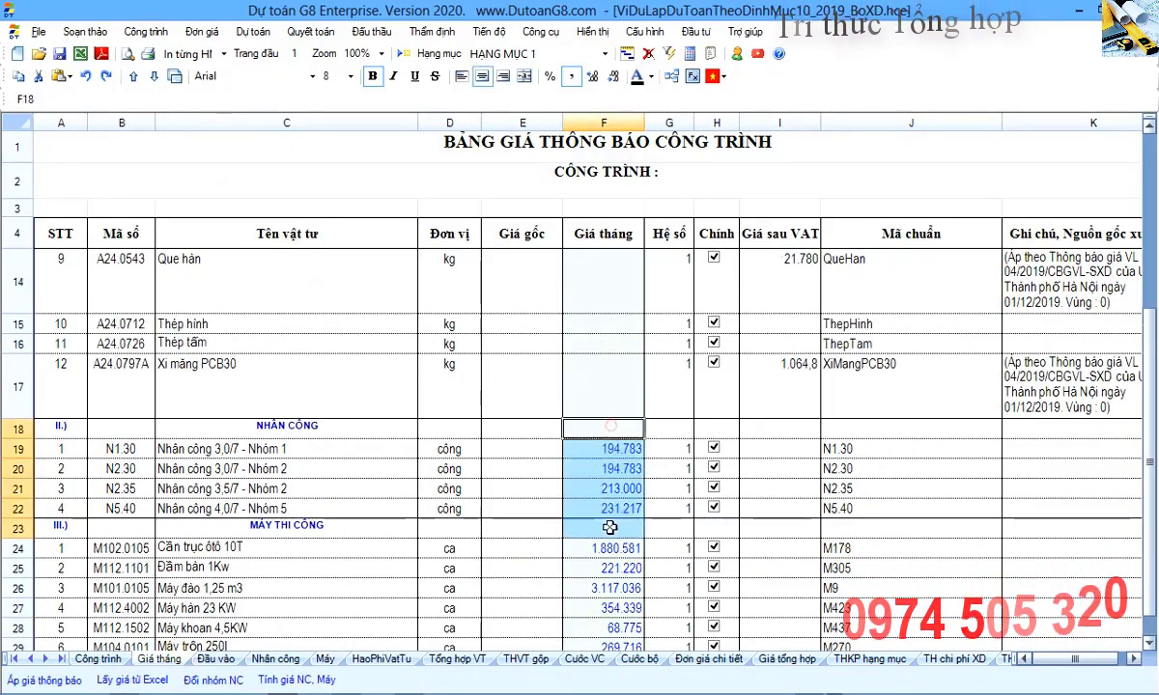
scroll(610, 527, "down", 1)
left_click_drag(600, 428, 599, 520)
scroll(599, 520, "up", 1)
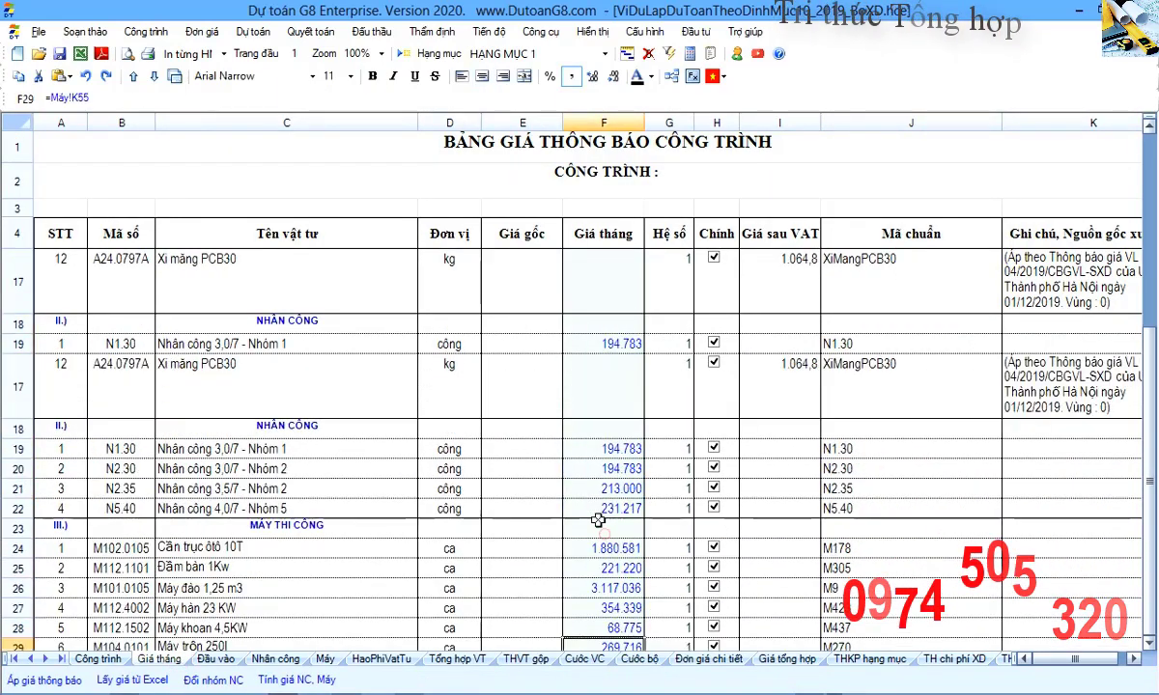
scroll(599, 521, "up", 5)
left_click_drag(603, 344, 598, 469)
left_click(599, 316)
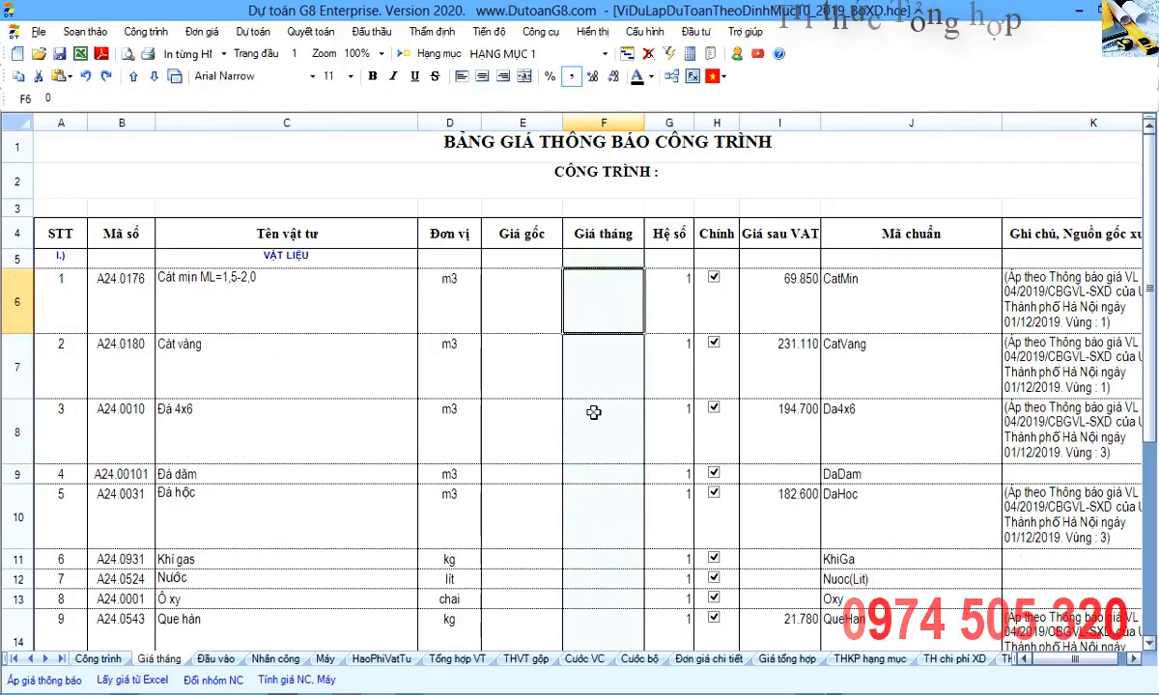
Switch to the PowerPoint topic slide and review the points on labour and machine unit prices, estimates, bidding and total investment.
key("alt+Tab")
key("alt+Tab")
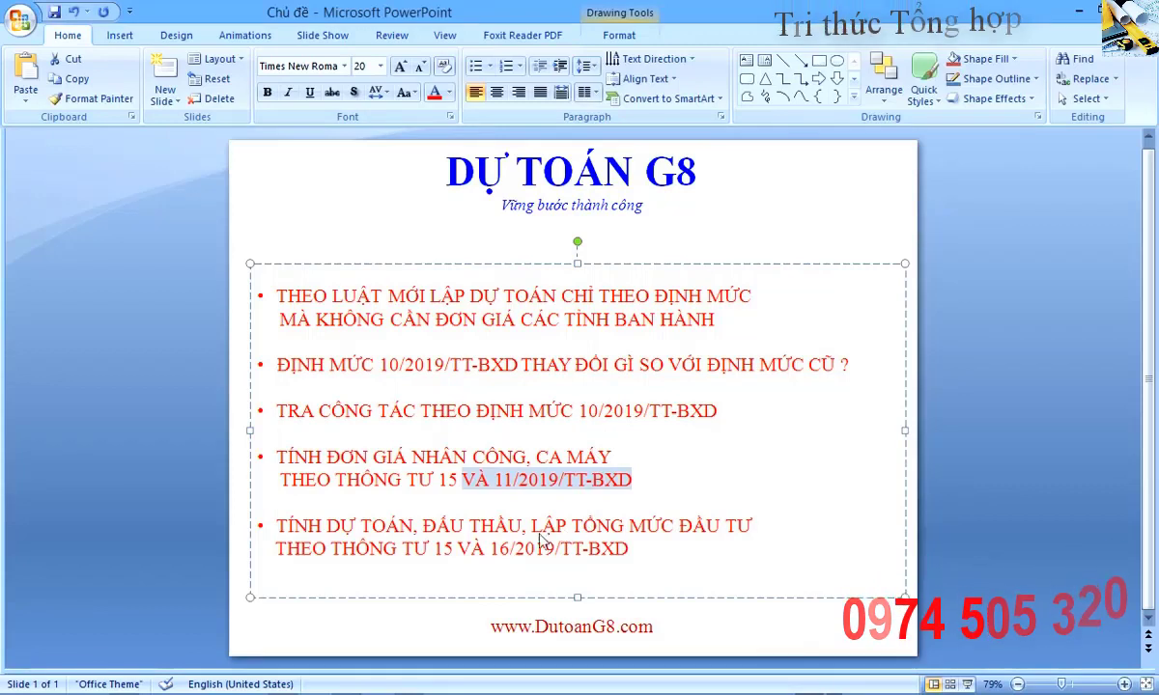
left_click_drag(395, 471, 386, 458)
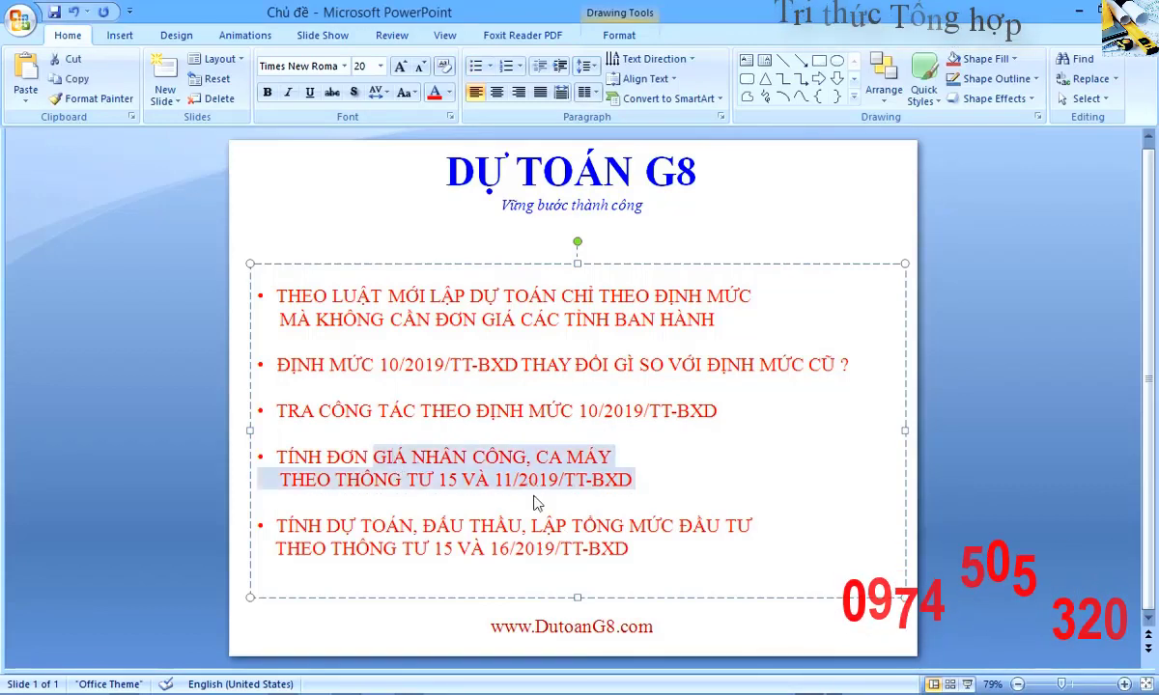
left_click(530, 529)
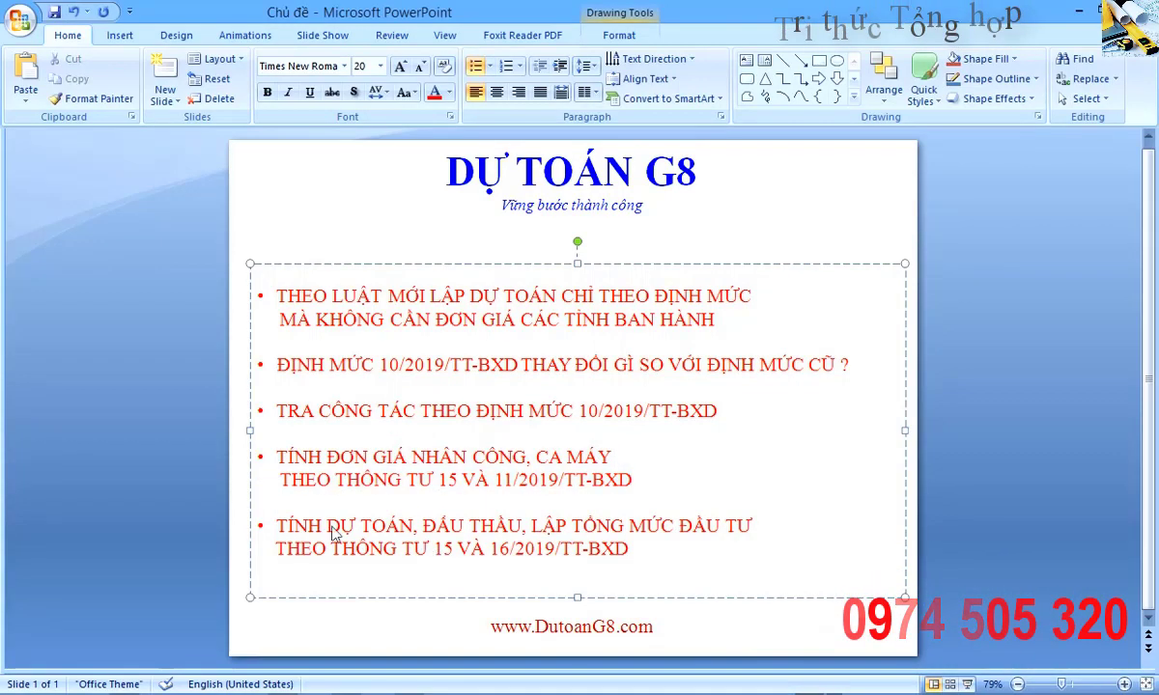
left_click_drag(277, 529, 387, 533)
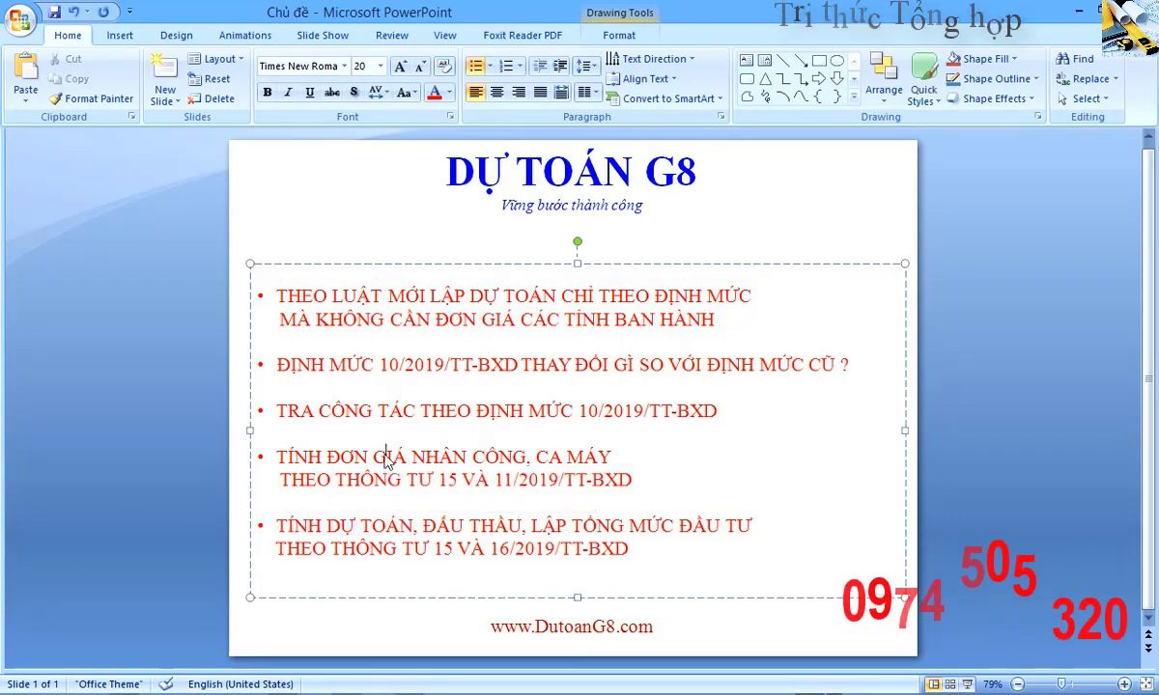
left_click_drag(504, 480, 572, 483)
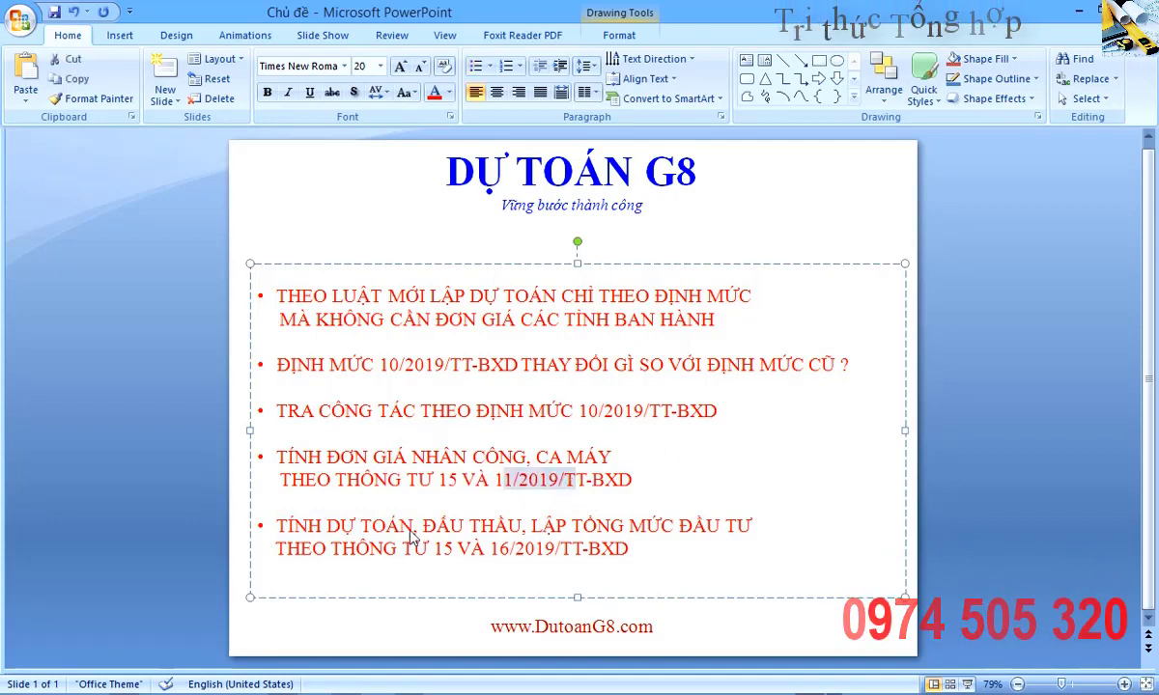
left_click_drag(411, 531, 328, 533)
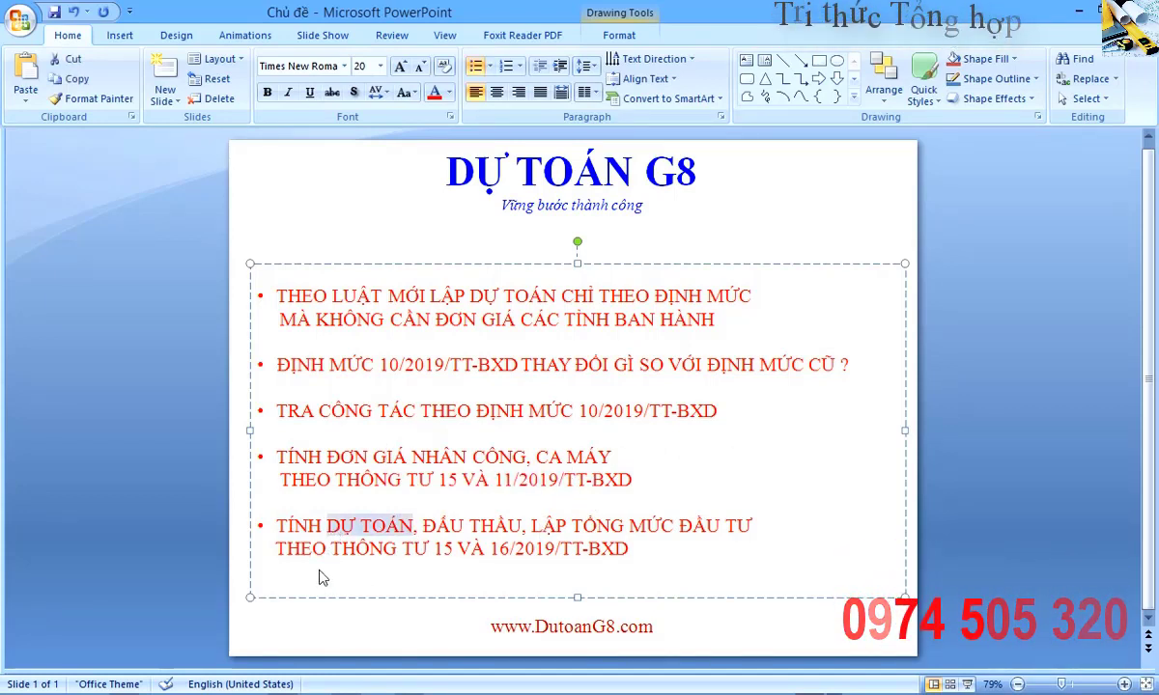
left_click_drag(423, 528, 497, 529)
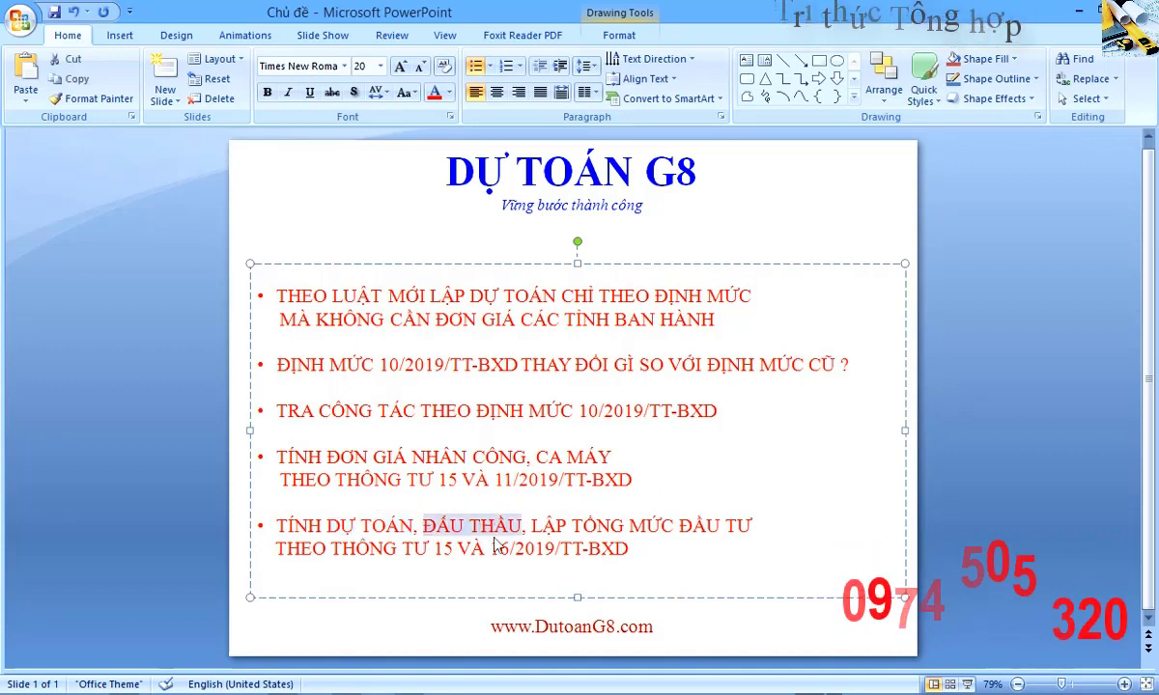
left_click(542, 531)
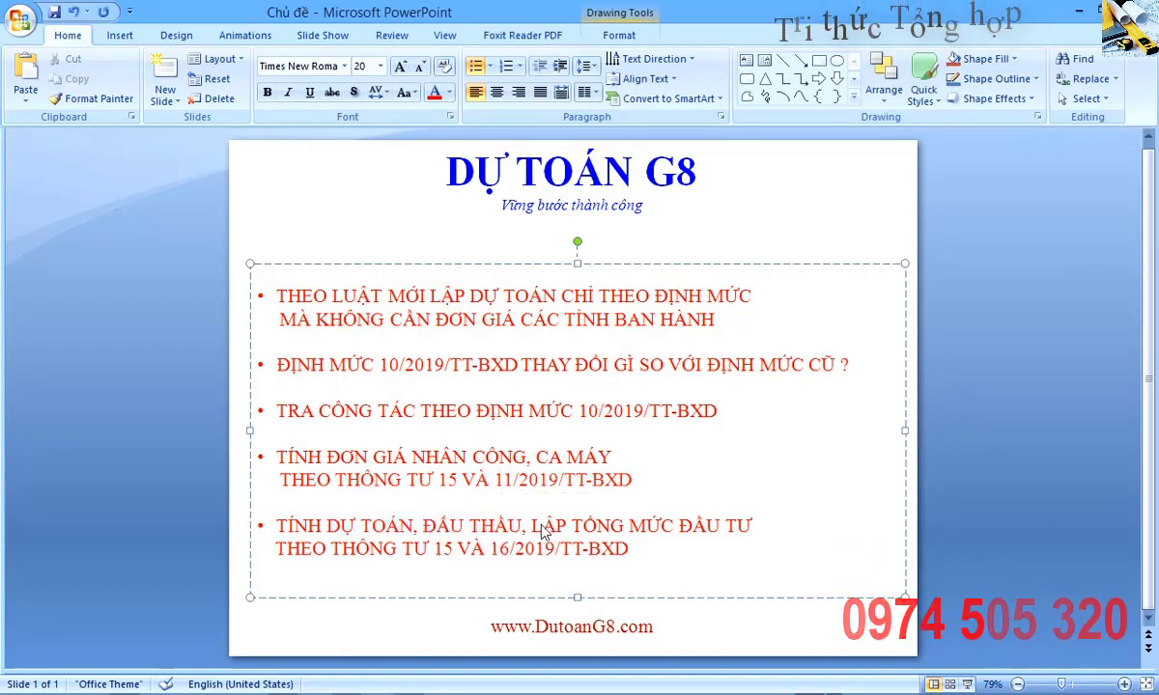
left_click_drag(529, 532, 761, 537)
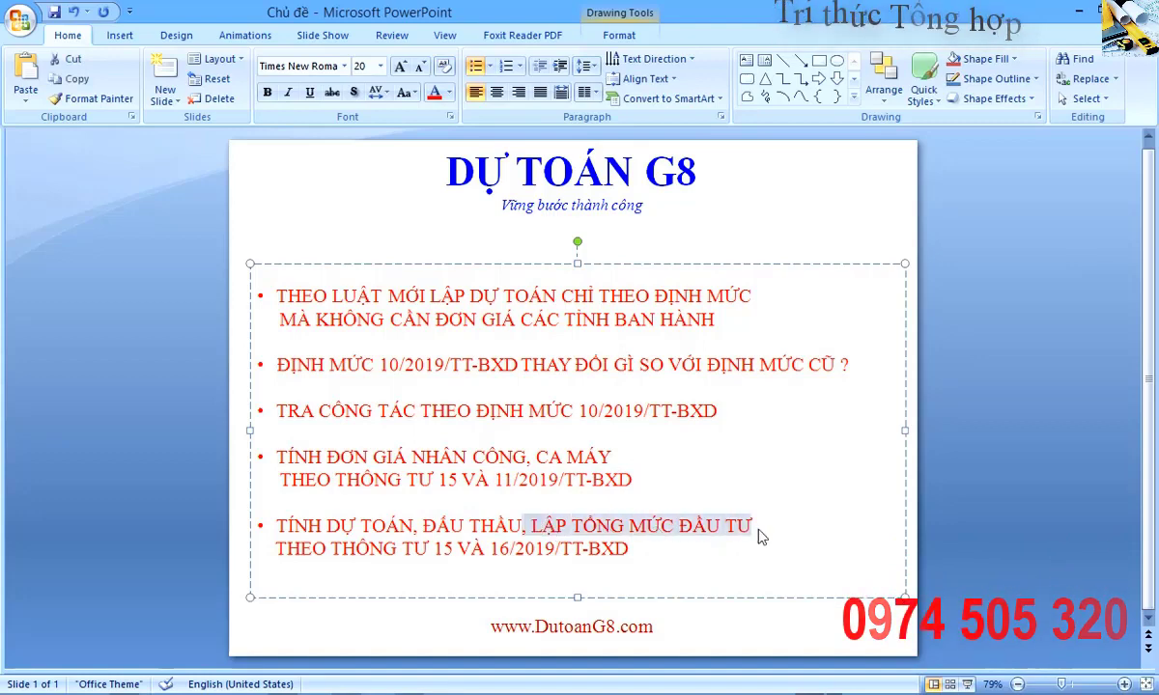
left_click(385, 533)
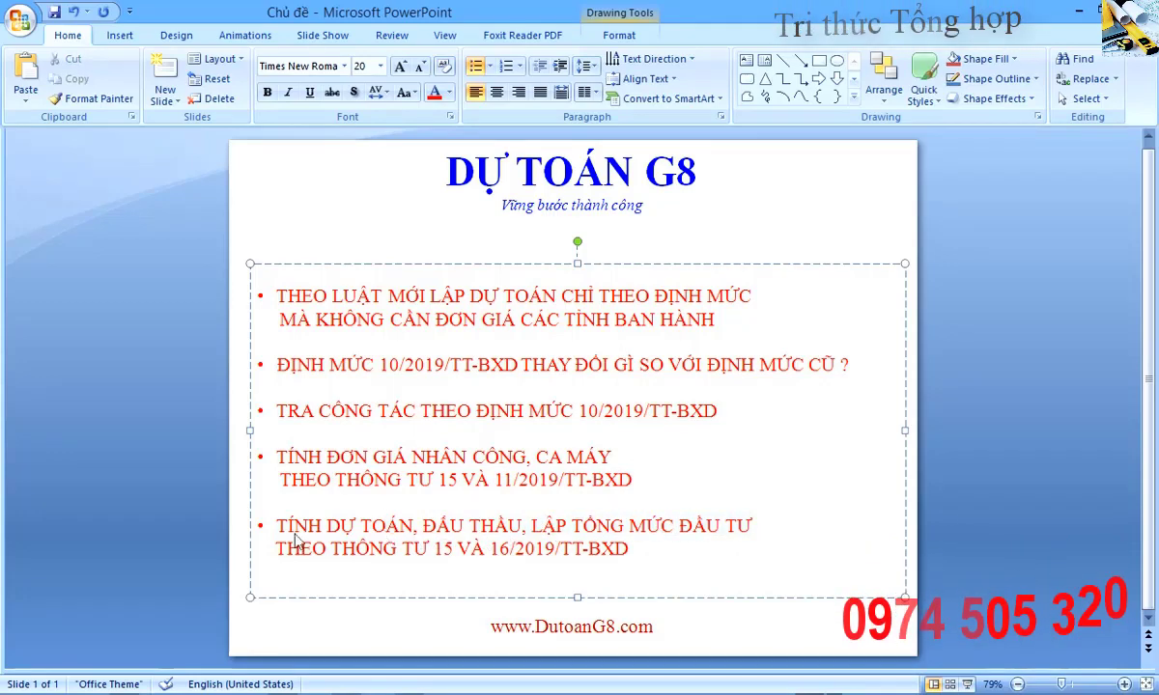
Switch back to Dự toán G8, open the material price notice from the Cát mịn price cell, and set the province to Hà Nội.
key("alt+Tab")
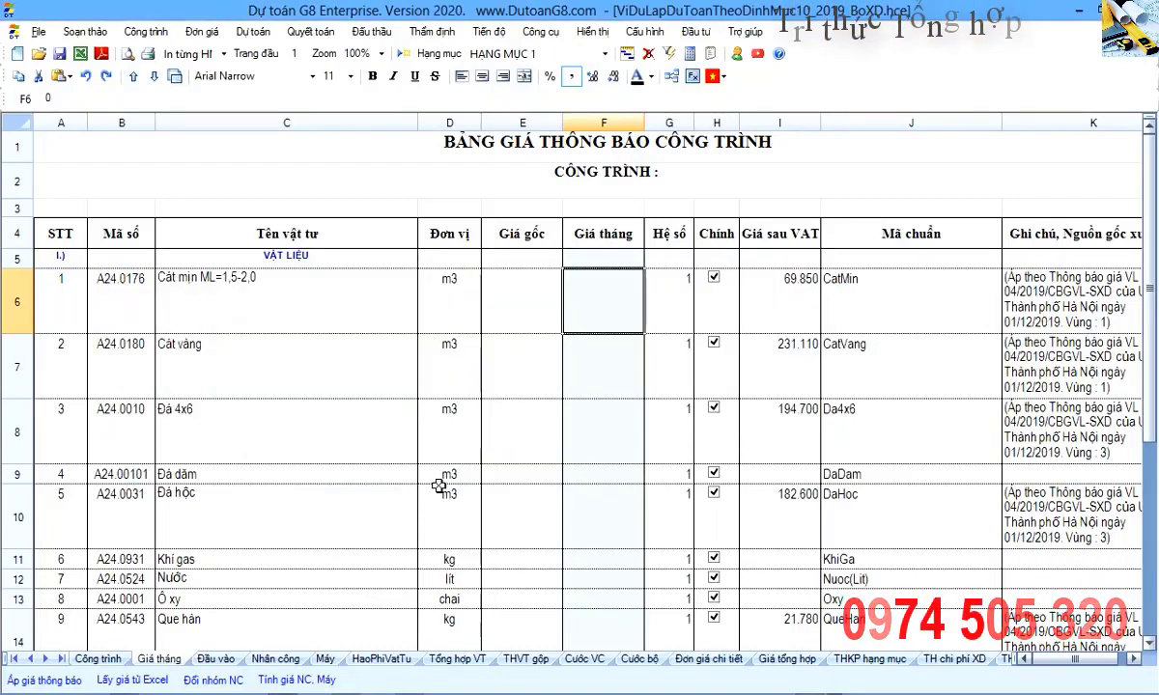
scroll(435, 486, "down", 2)
scroll(429, 483, "up", 2)
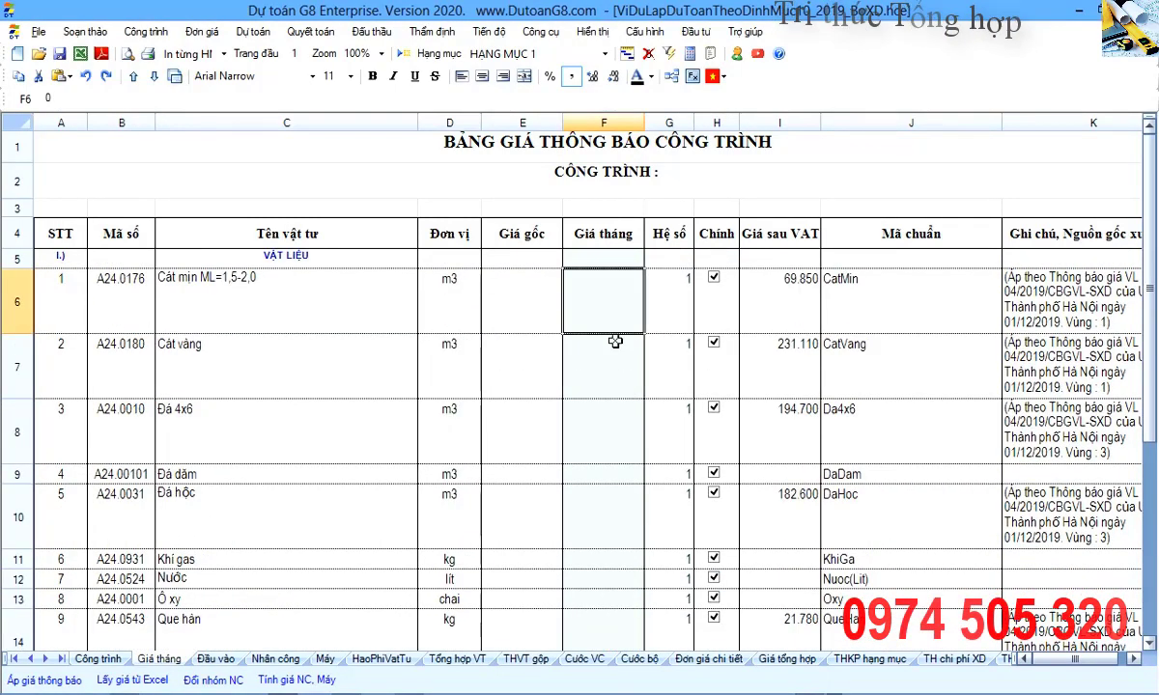
left_click_drag(619, 278, 609, 308)
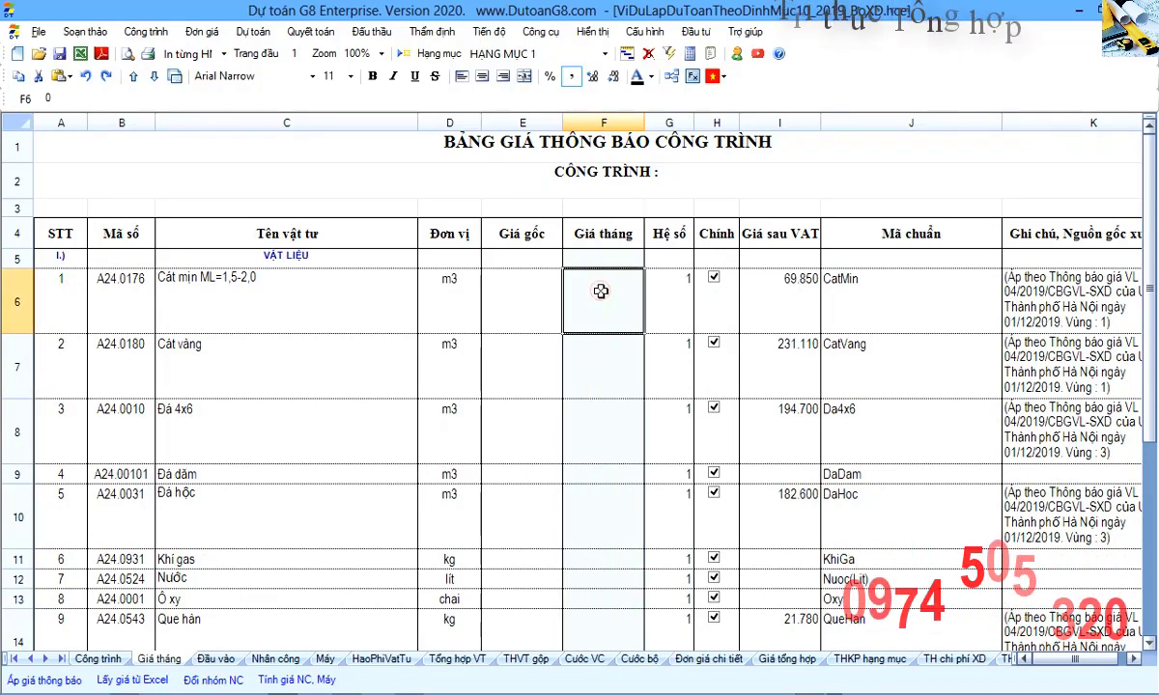
right_click(601, 292)
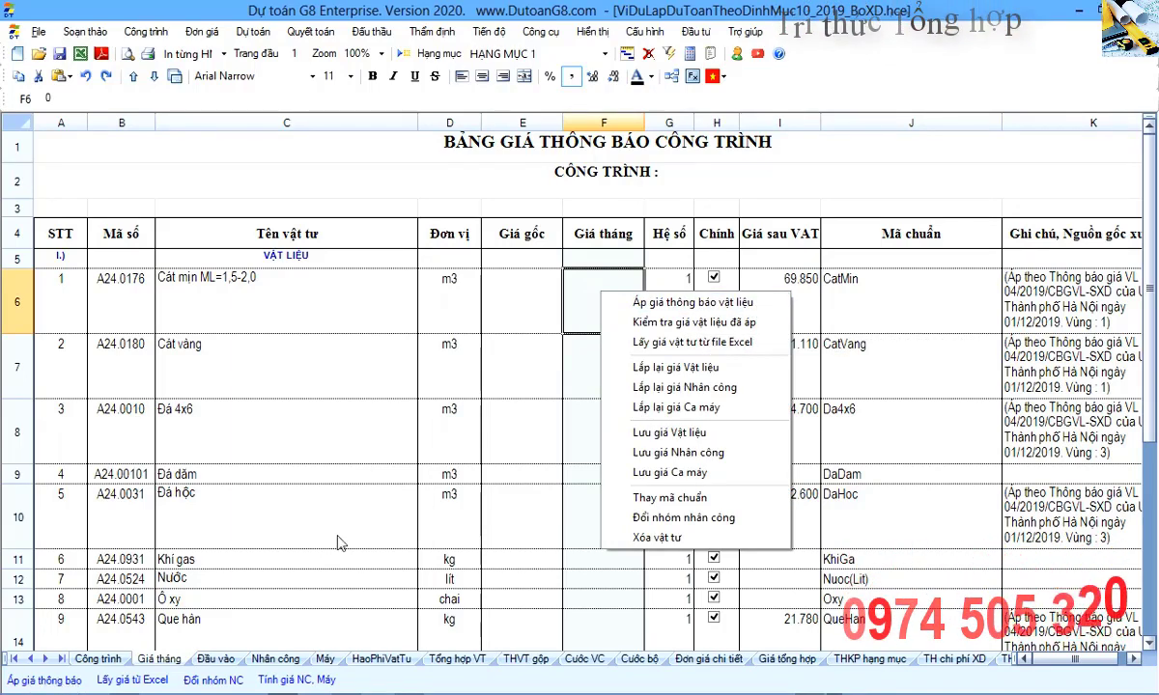
left_click(697, 303)
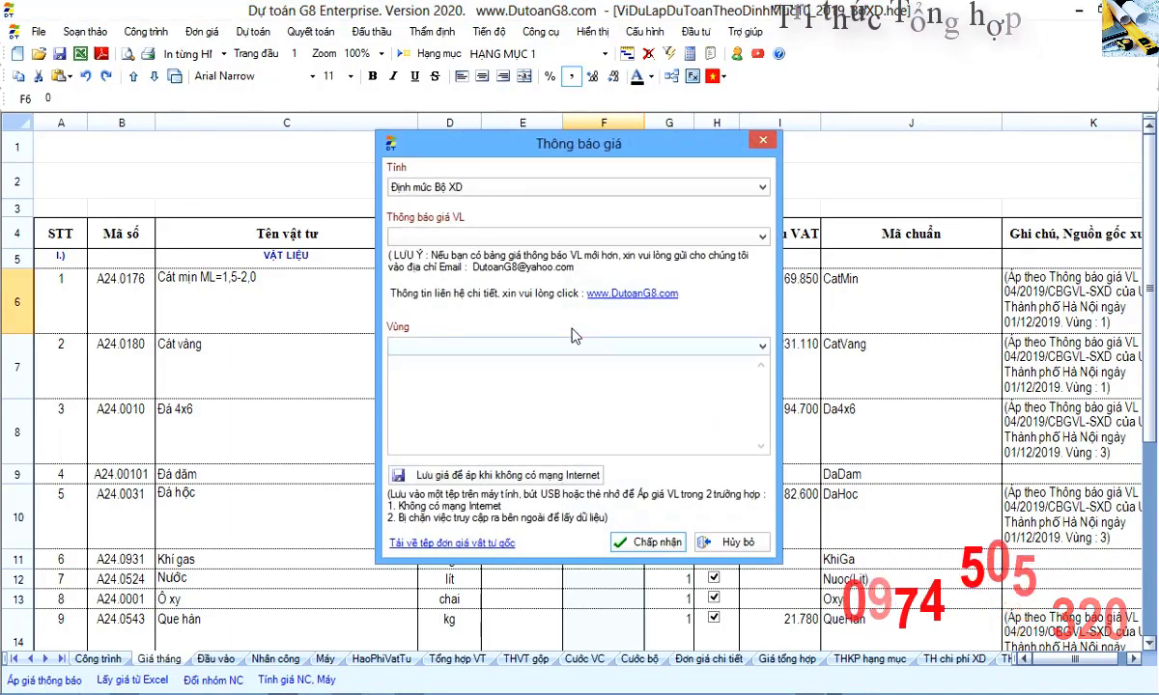
left_click(526, 196)
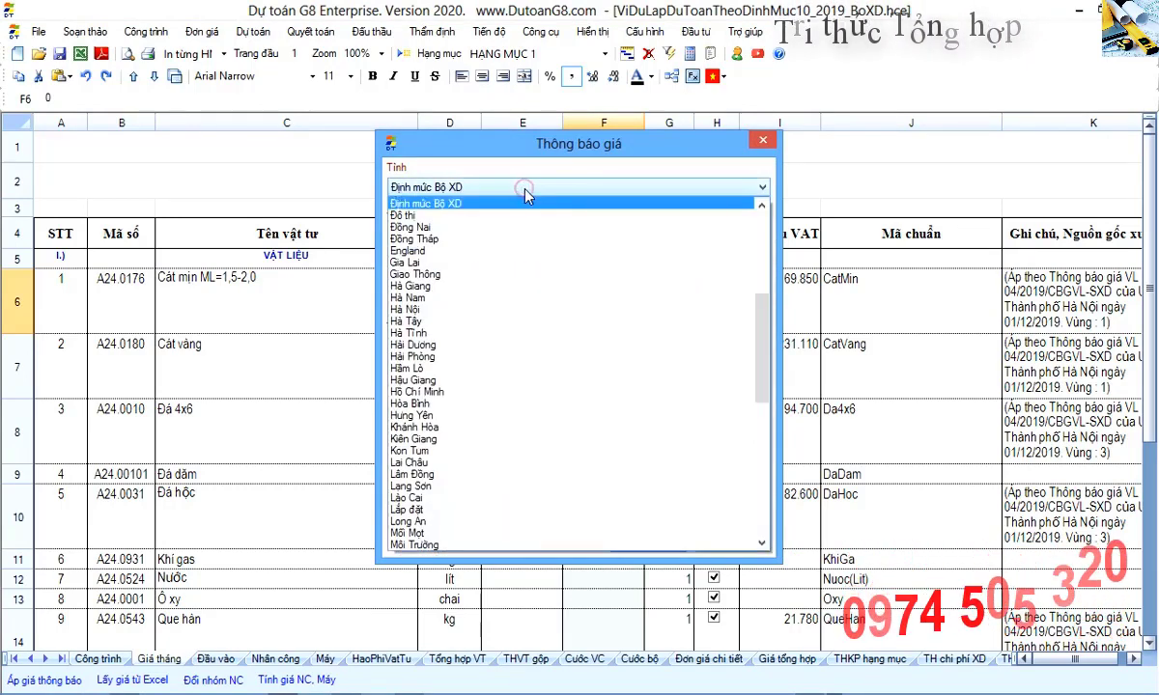
left_click(491, 322)
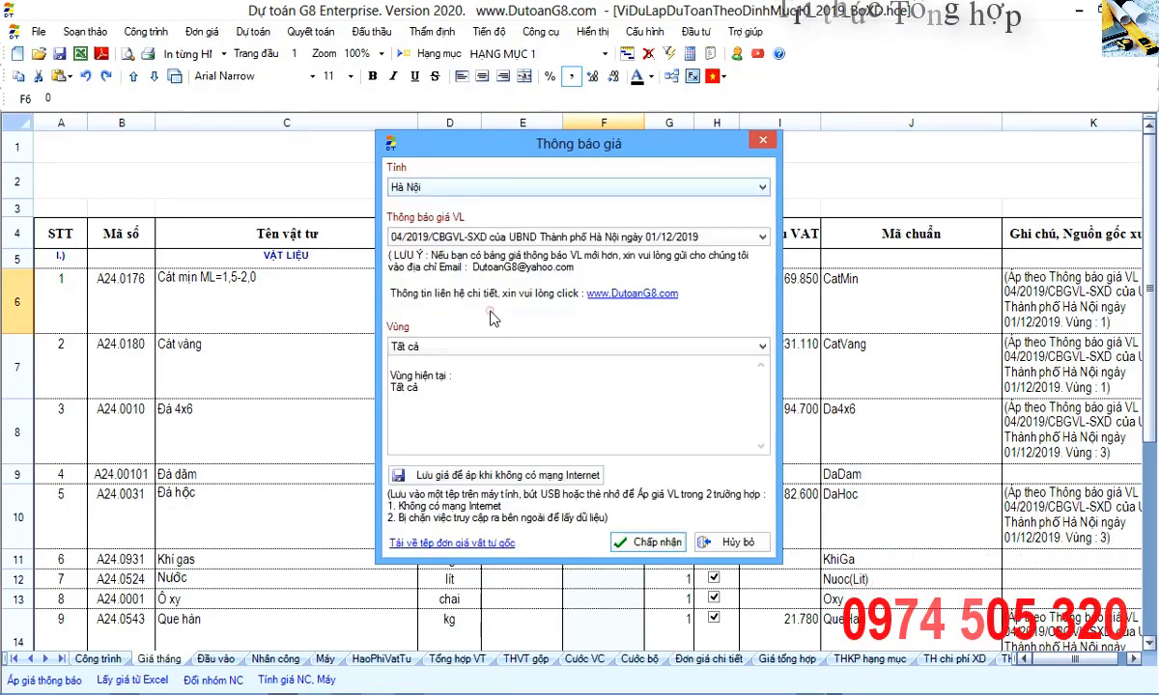
Load the material prices of notice 04/2019/CBGVL-SXD dated 01/12/2019 with the region kept at Tất cả.
left_click(436, 239)
left_click(411, 247)
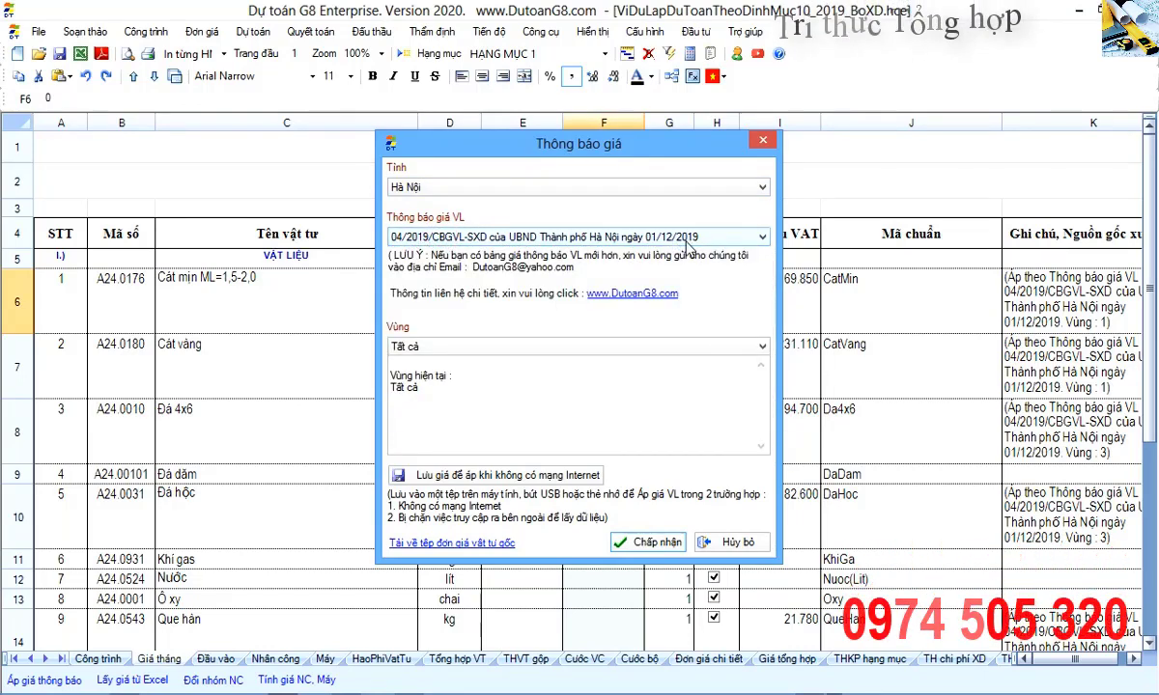
left_click(676, 346)
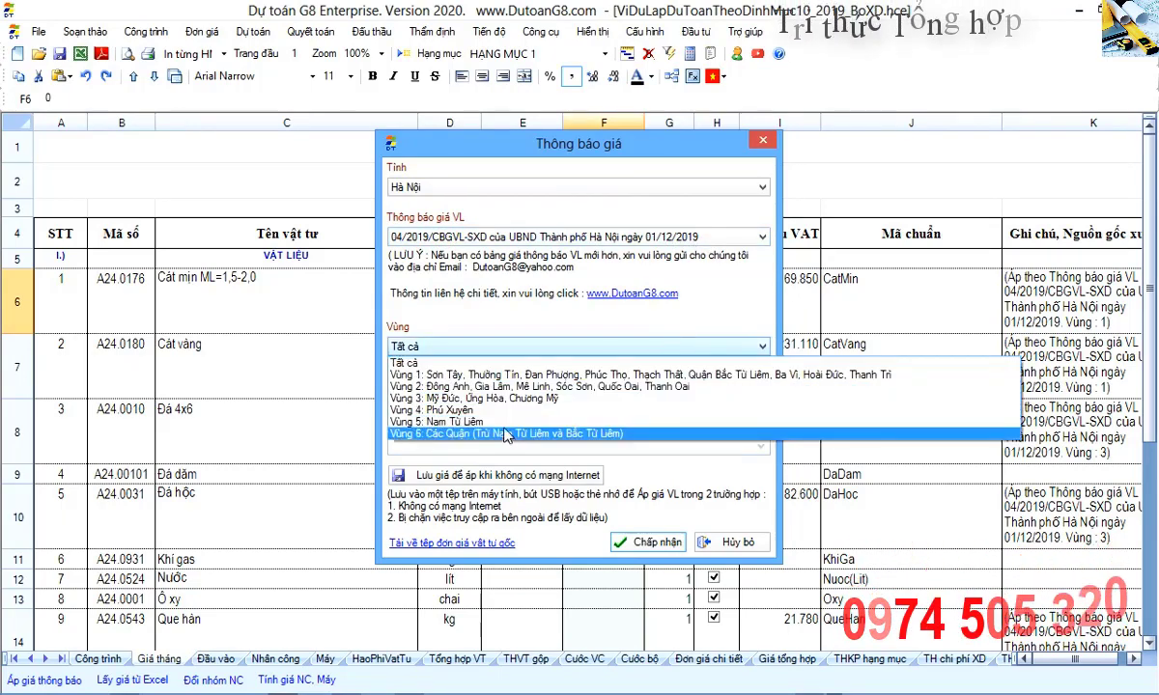
left_click(719, 326)
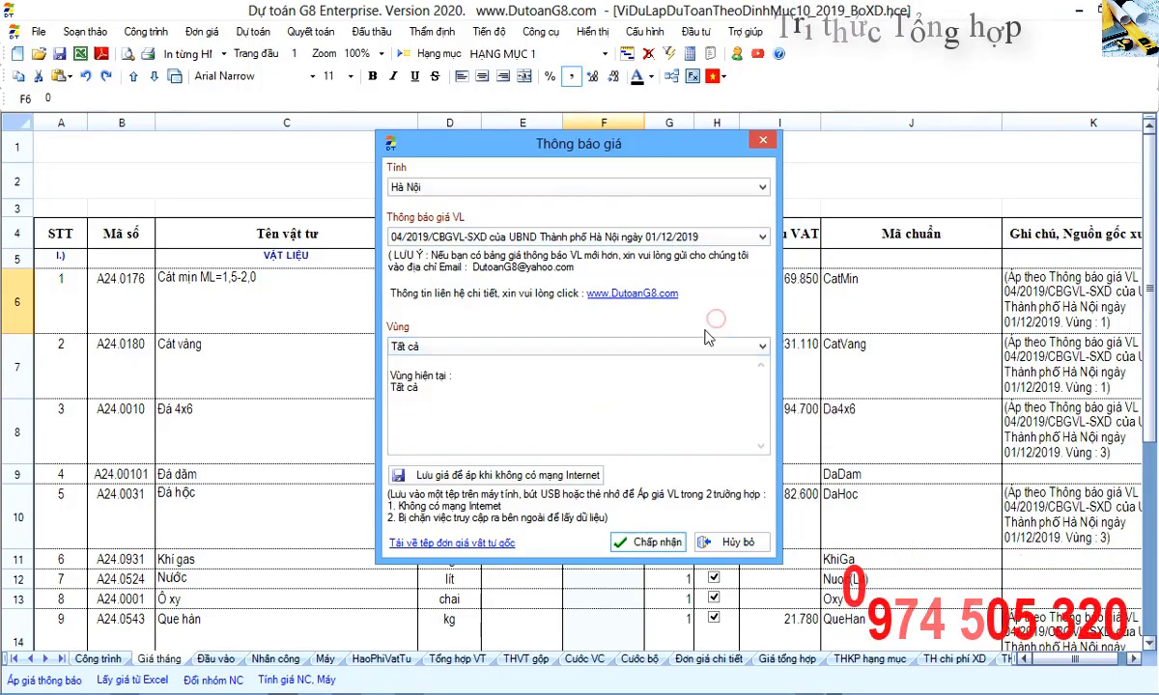
left_click(648, 541)
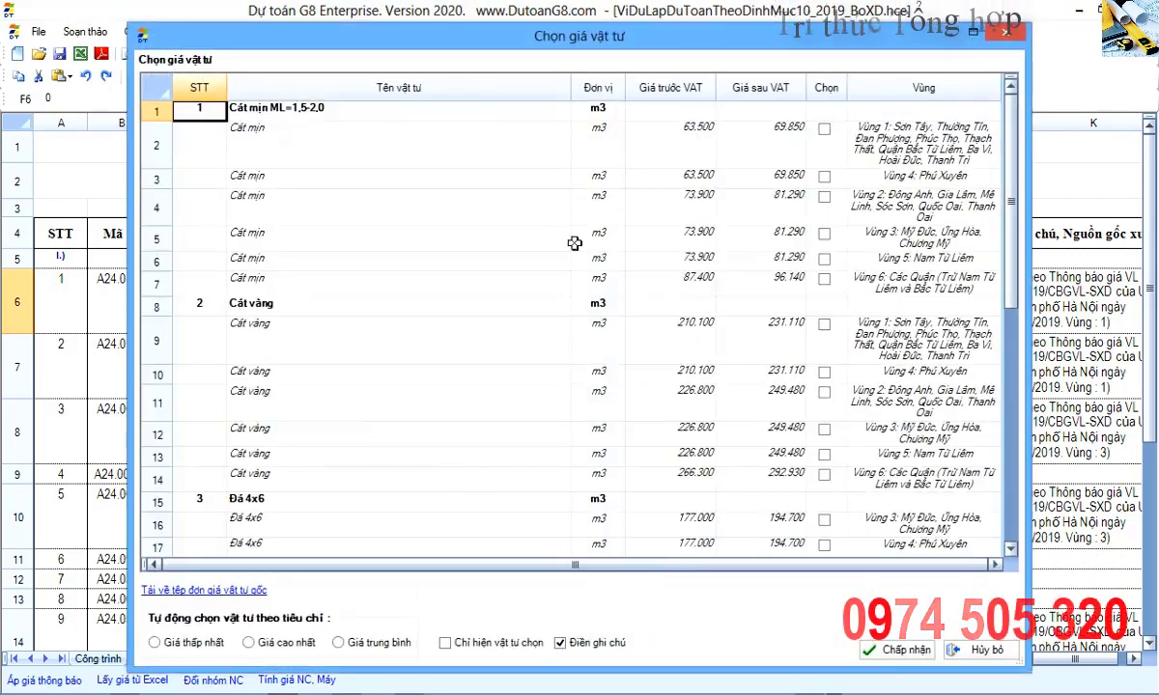
Choose the Vùng 1 price for Cát mịn and the Vùng 3 price for Cát vàng, and try automatic selection by lowest price.
left_click(235, 110)
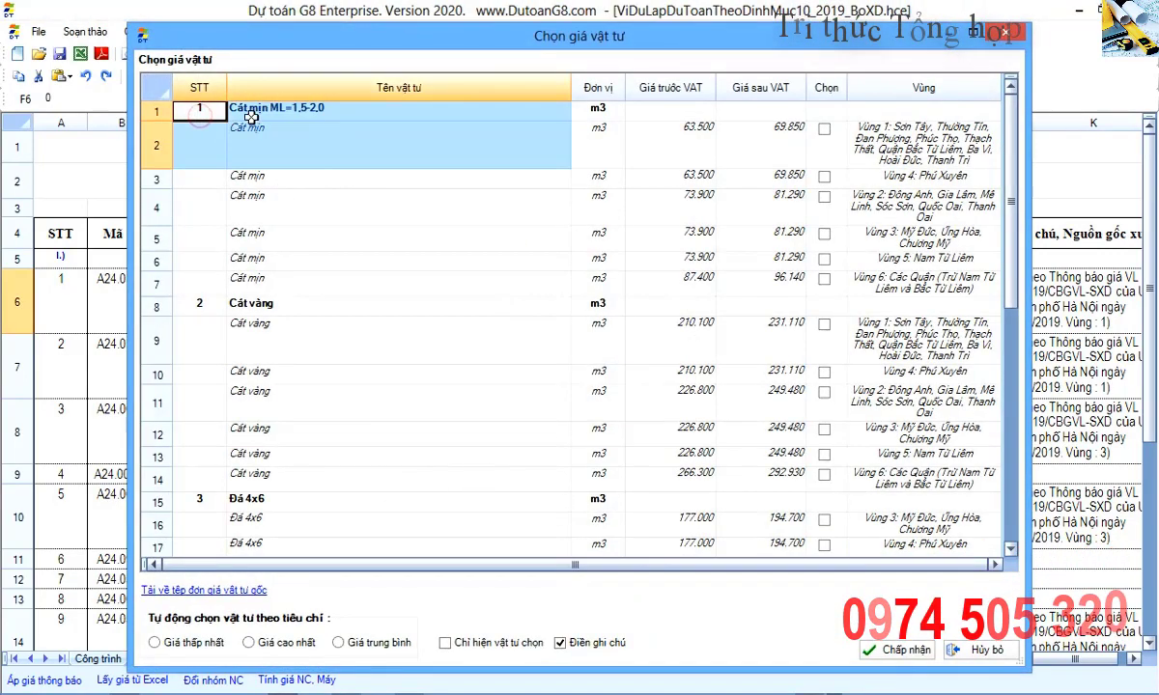
left_click(199, 144)
left_click(523, 304)
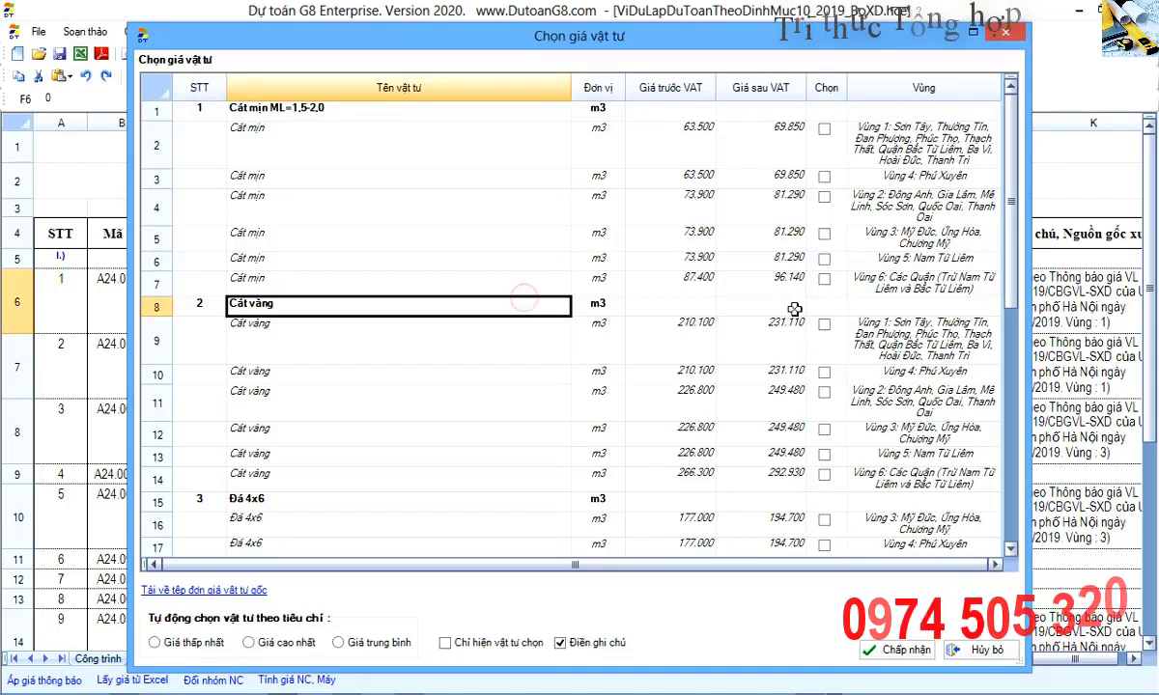
left_click(824, 131)
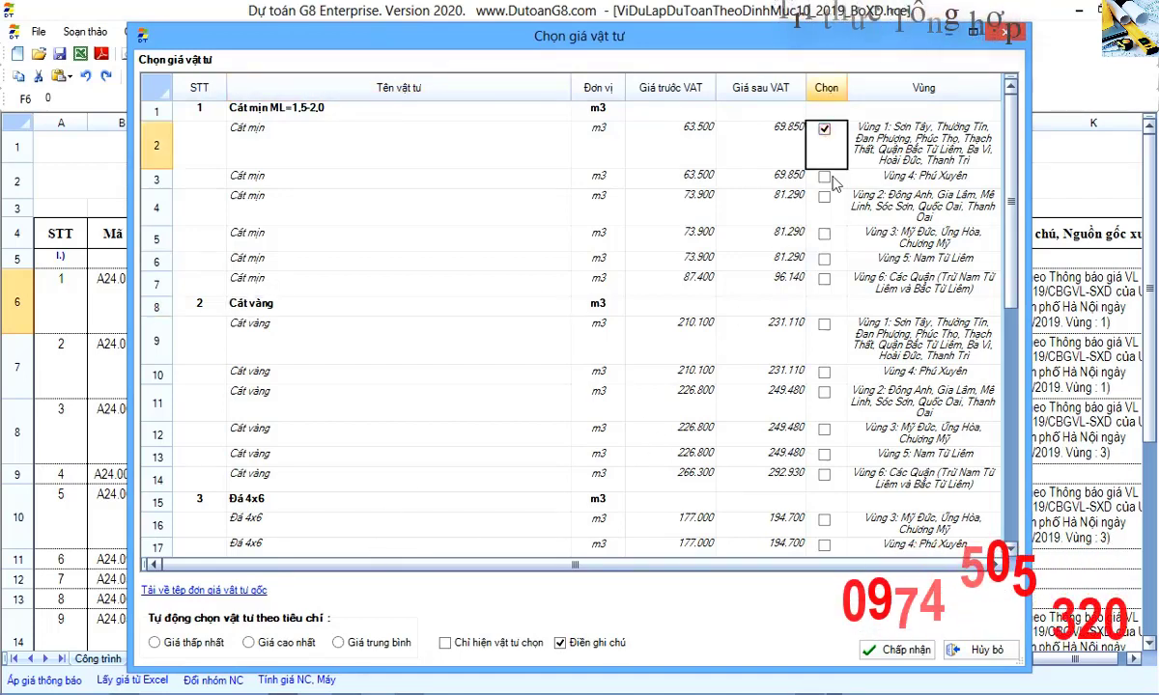
left_click(823, 431)
left_click(553, 482)
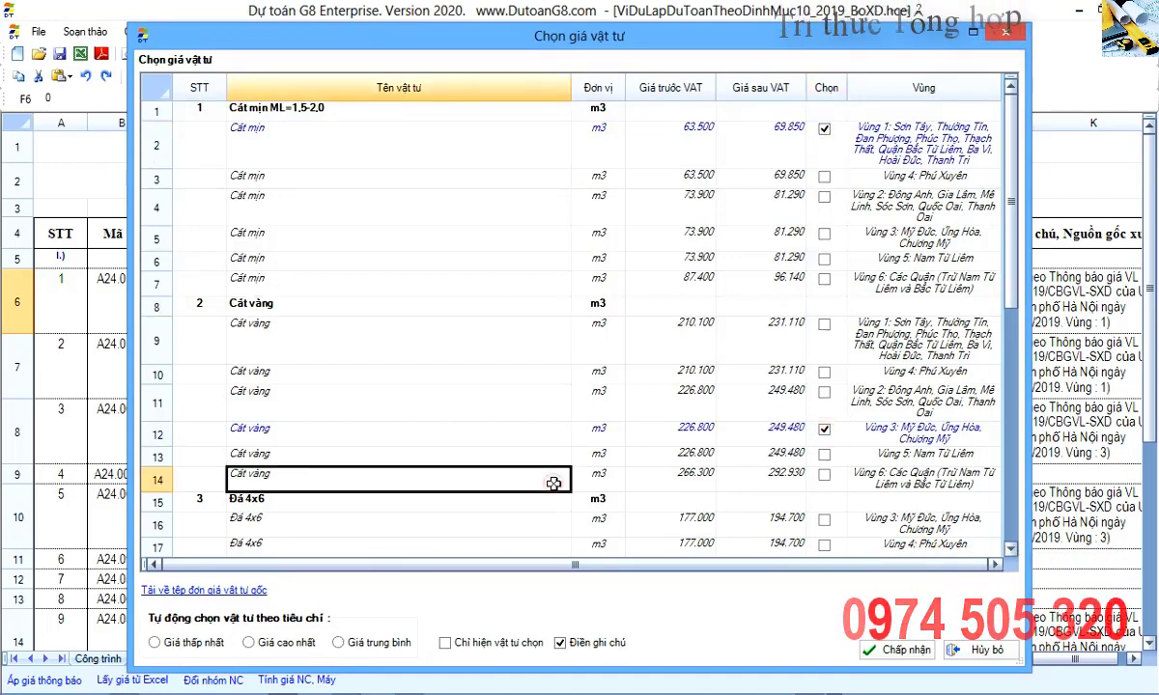
left_click(215, 651)
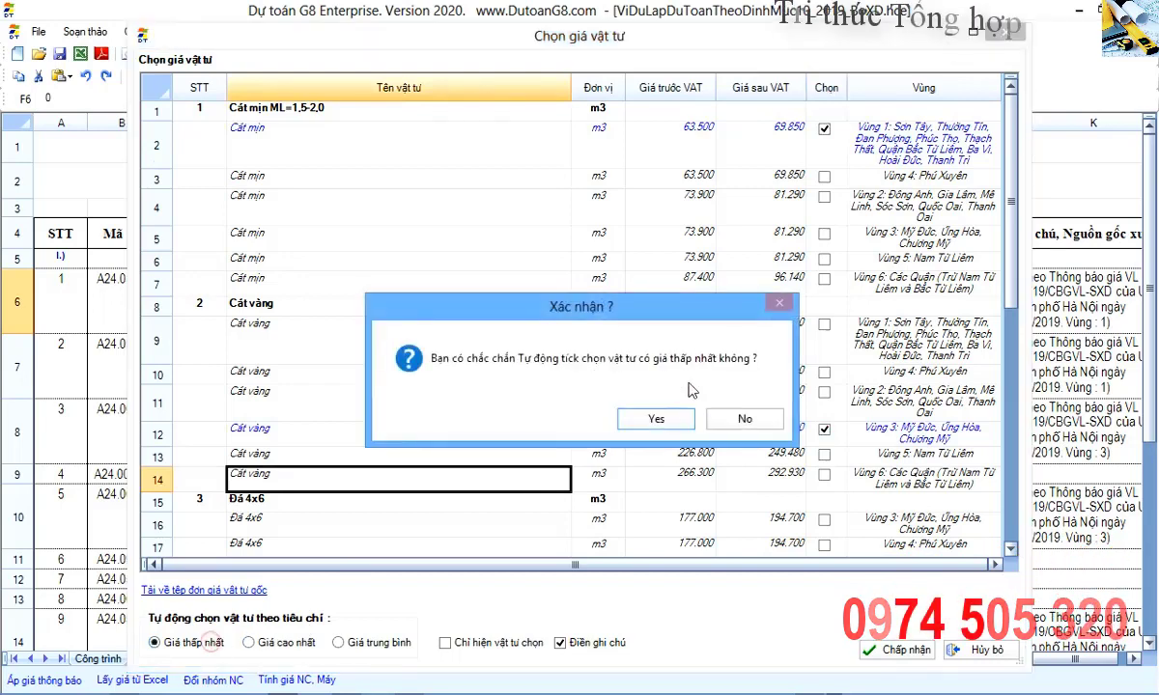
left_click(719, 396)
Select the material prices automatically by average price (Giá trung bình) and apply them to the monthly price sheet.
left_click(340, 642)
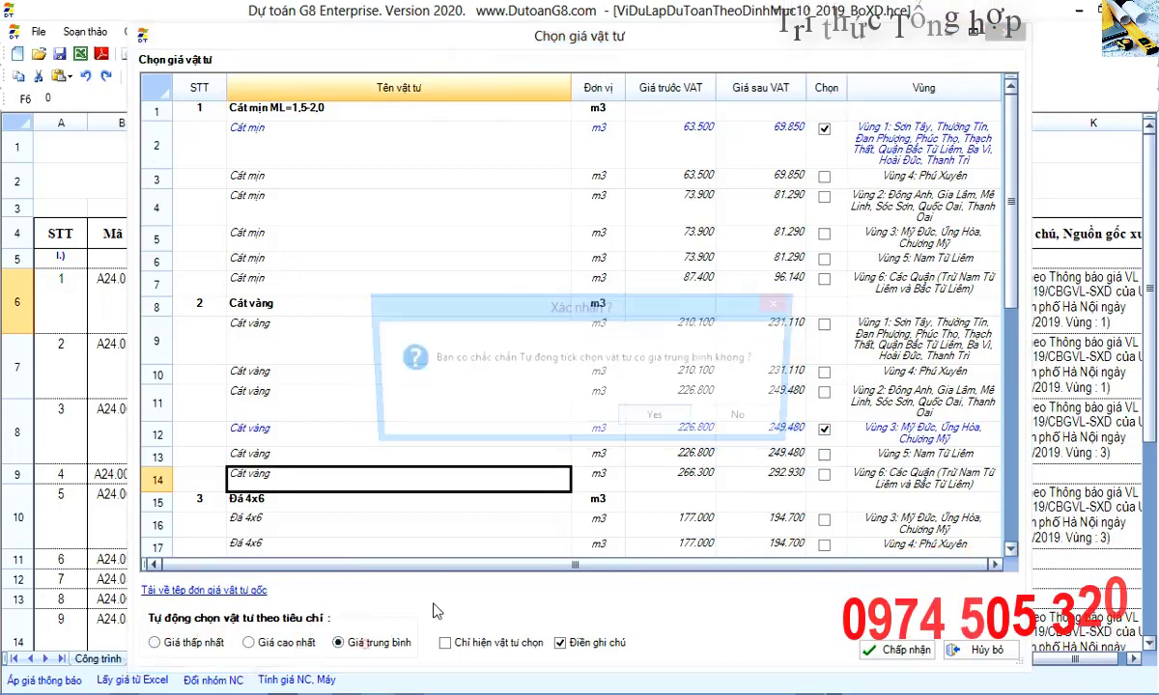
left_click(639, 411)
left_click(261, 225)
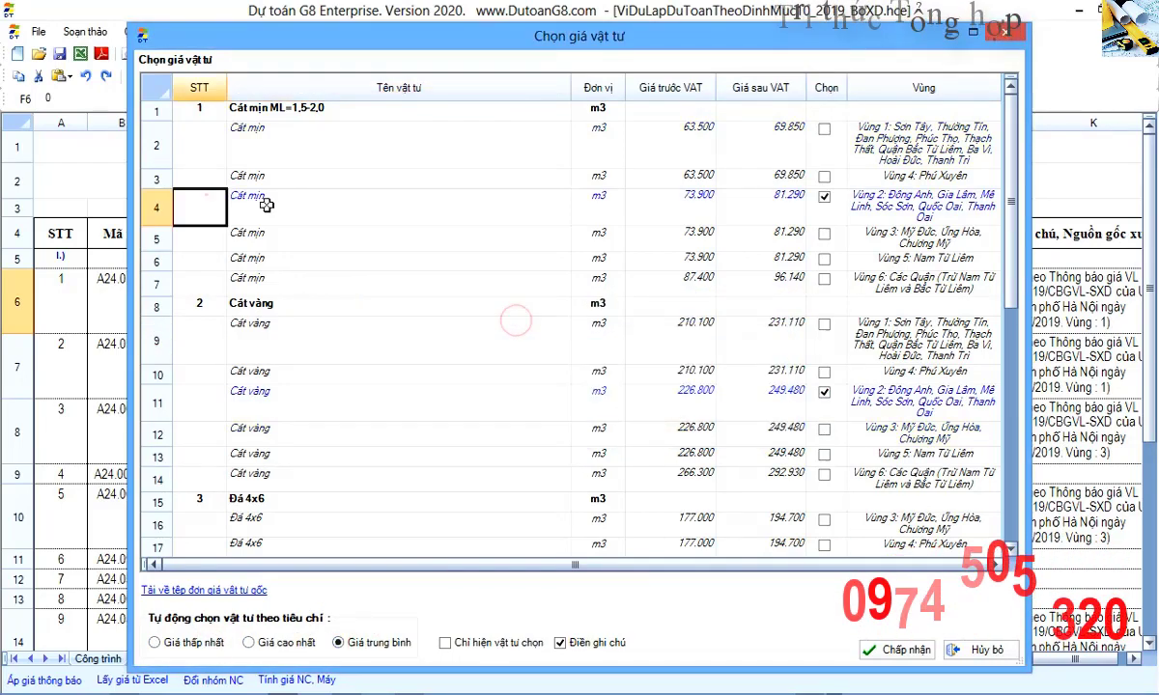
left_click(897, 649)
left_click(749, 427)
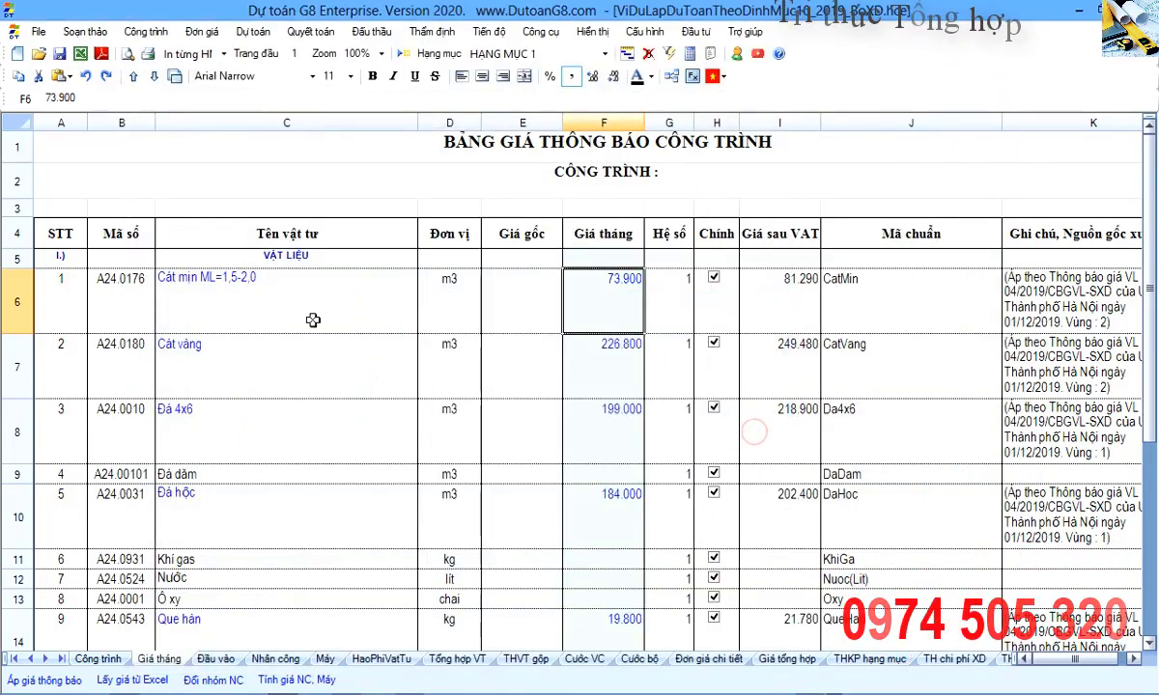
Review the names and Giá tháng prices of the materials filled in from the price notice.
left_click_drag(300, 315, 266, 408)
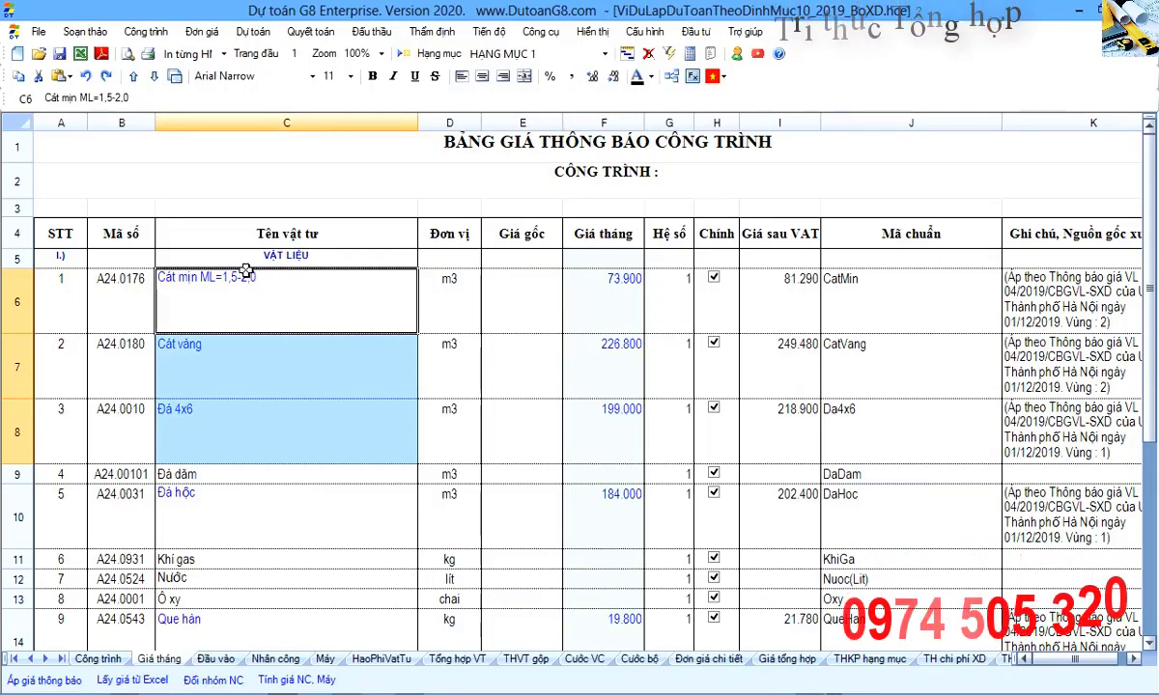
left_click_drag(577, 282, 570, 419)
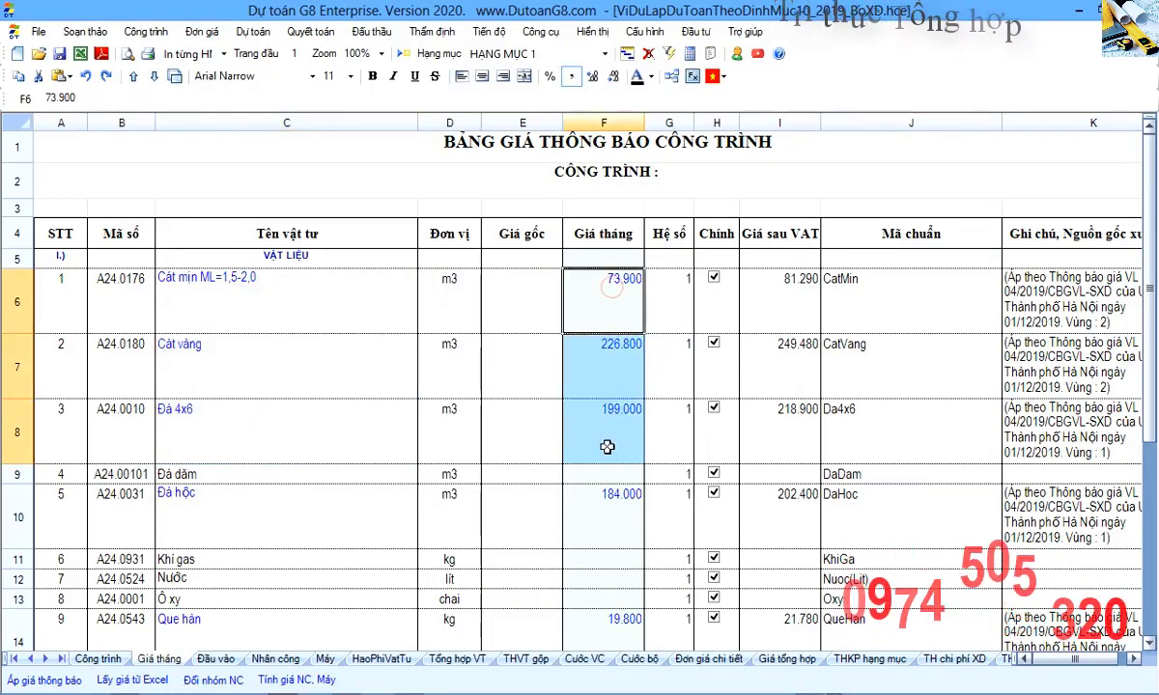
left_click_drag(584, 259, 595, 502)
left_click_drag(488, 253, 489, 545)
left_click(592, 310)
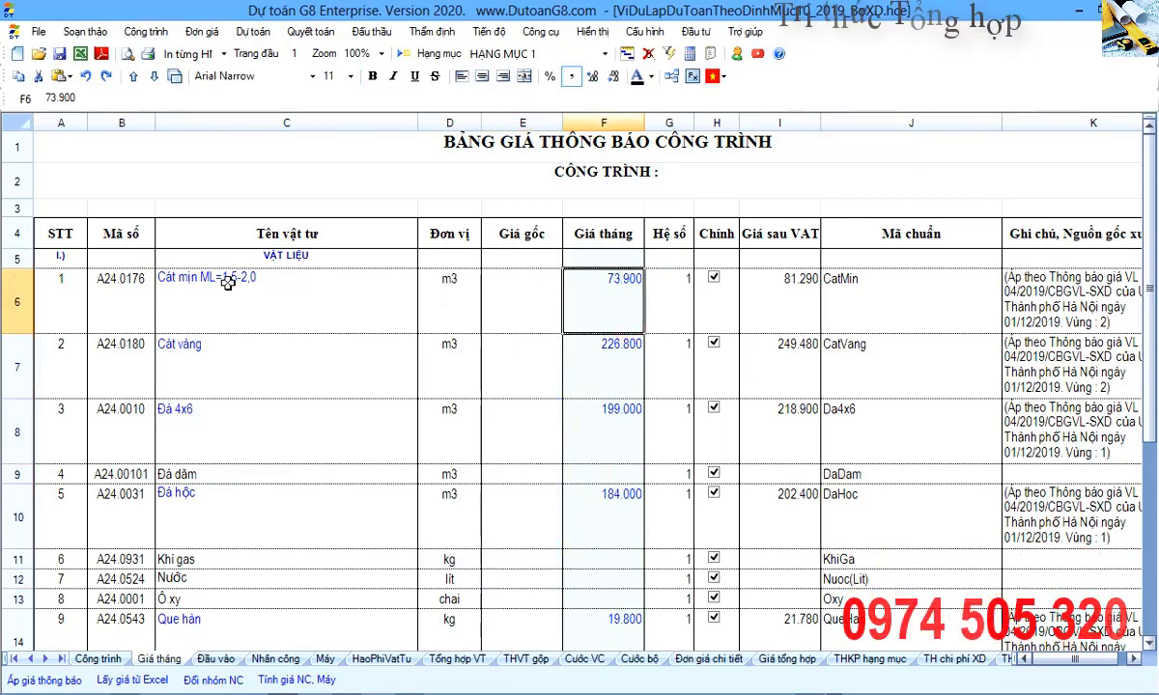
left_click_drag(228, 283, 207, 427)
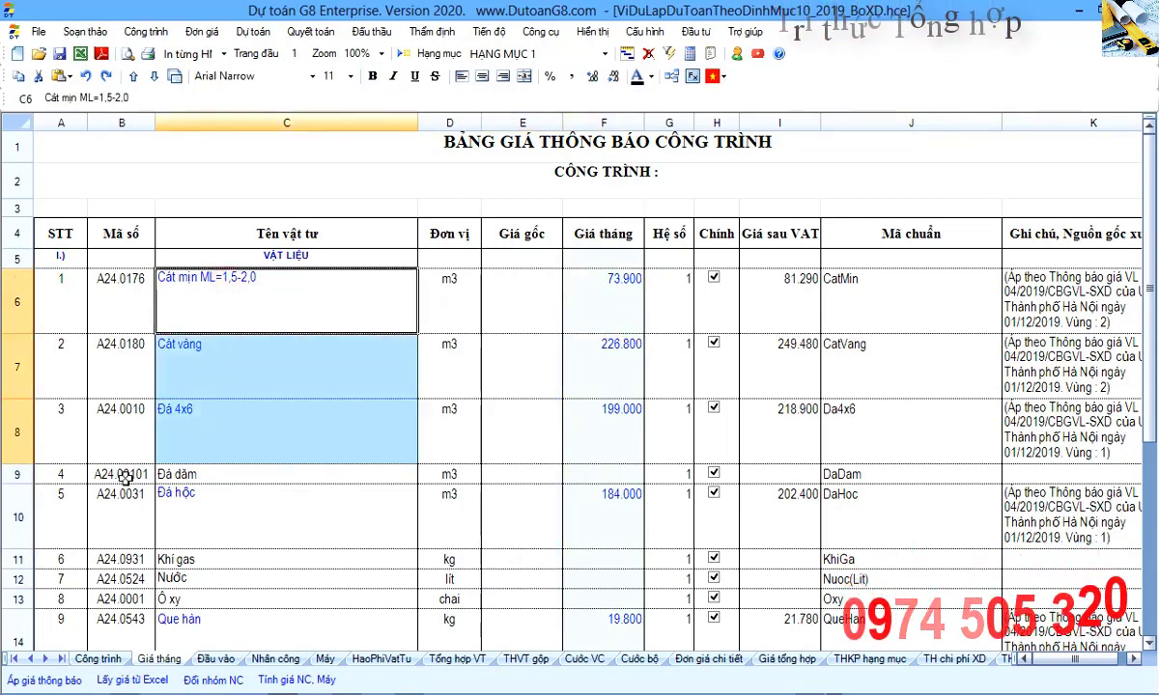
Enter a Giá tháng price of 215.000 for Đá dăm.
left_click_drag(119, 474, 433, 474)
left_click(629, 480)
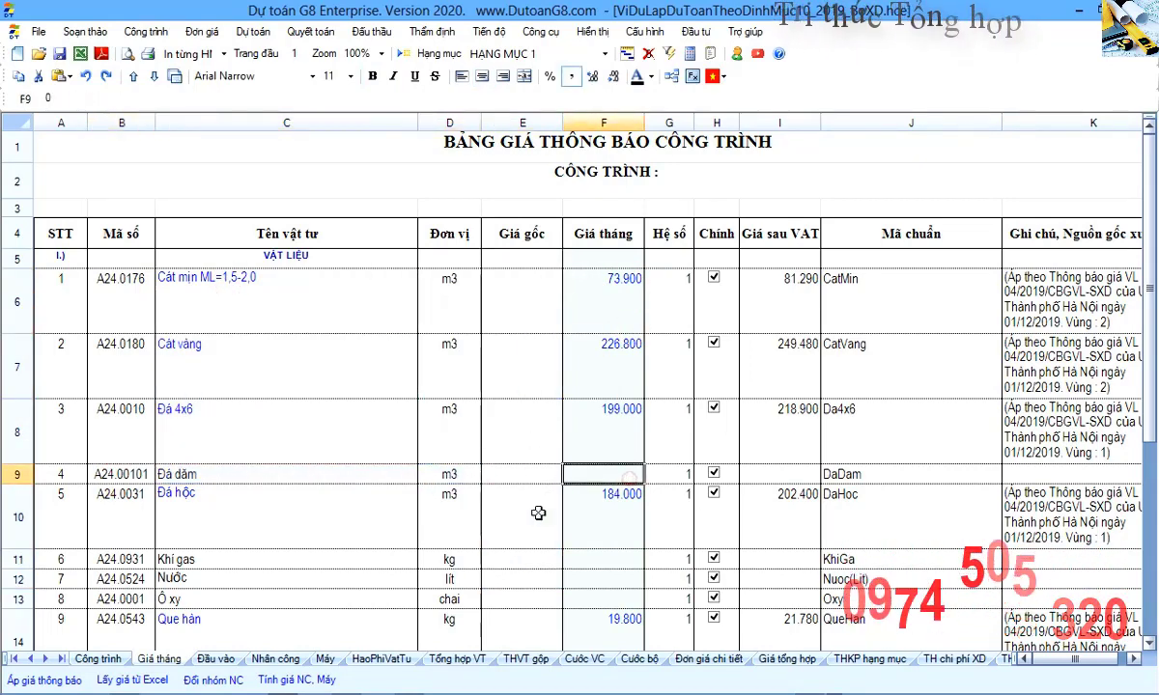
scroll(512, 513, "down", 3)
scroll(513, 514, "up", 3)
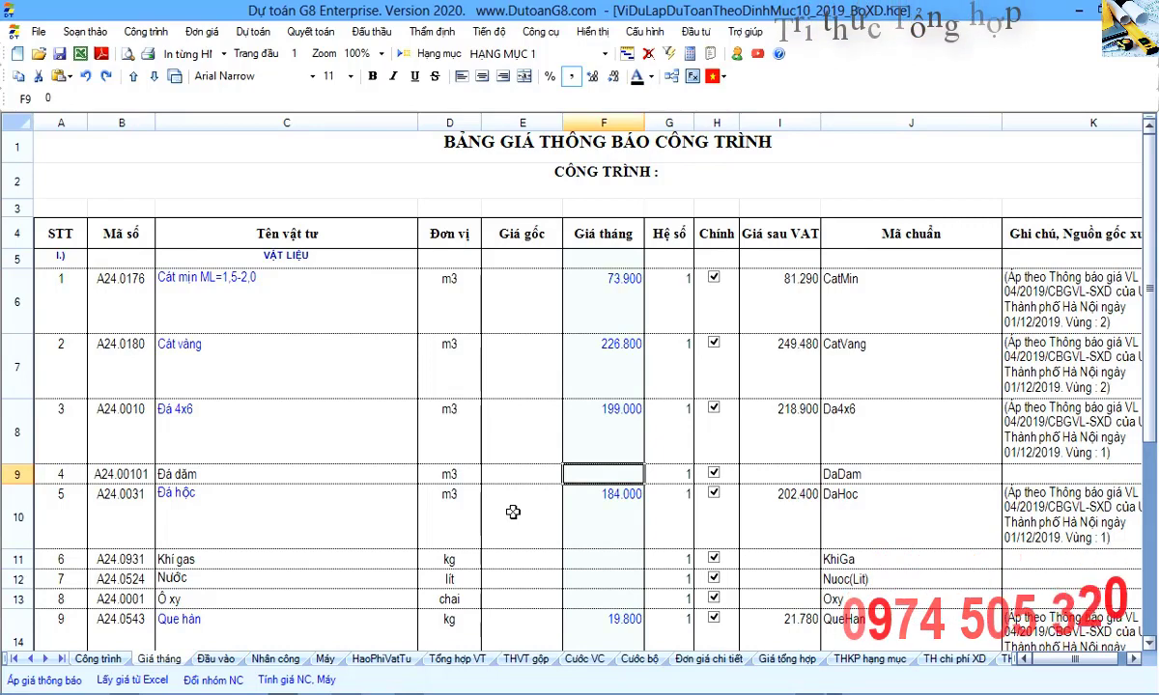
type("215.000")
key("Return")
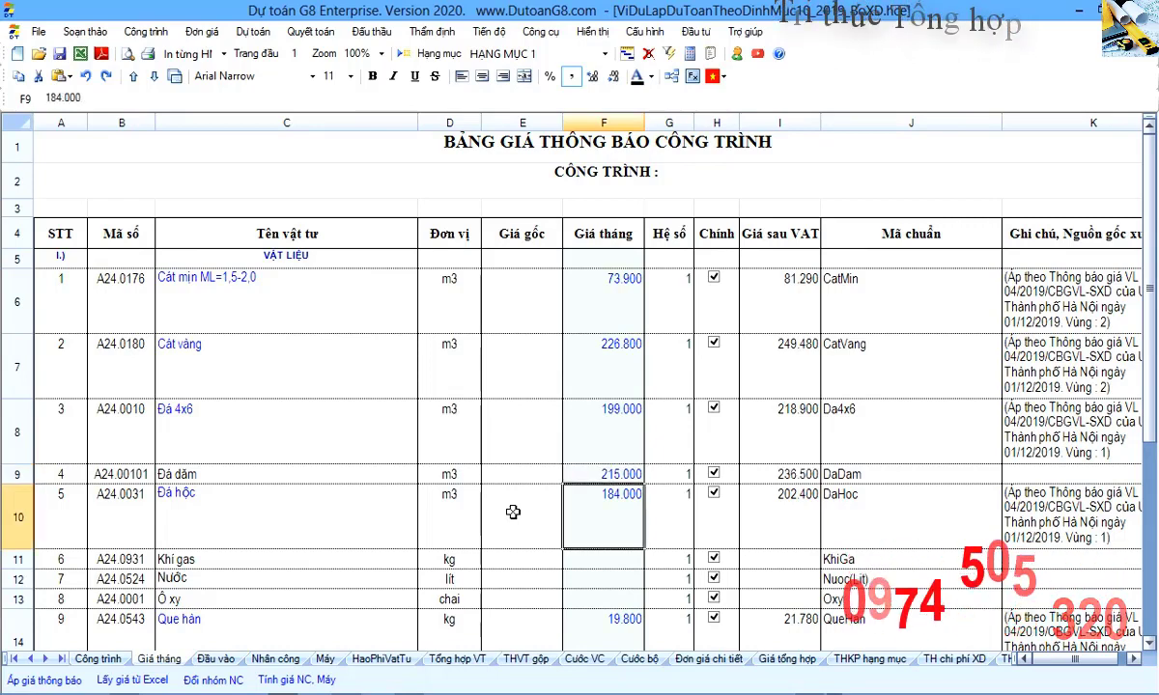
Check the Giá tháng column for materials still lacking a price, from Khí gas, Nước and Ô xy to Thép hình.
scroll(512, 511, "down", 1)
left_click(625, 451)
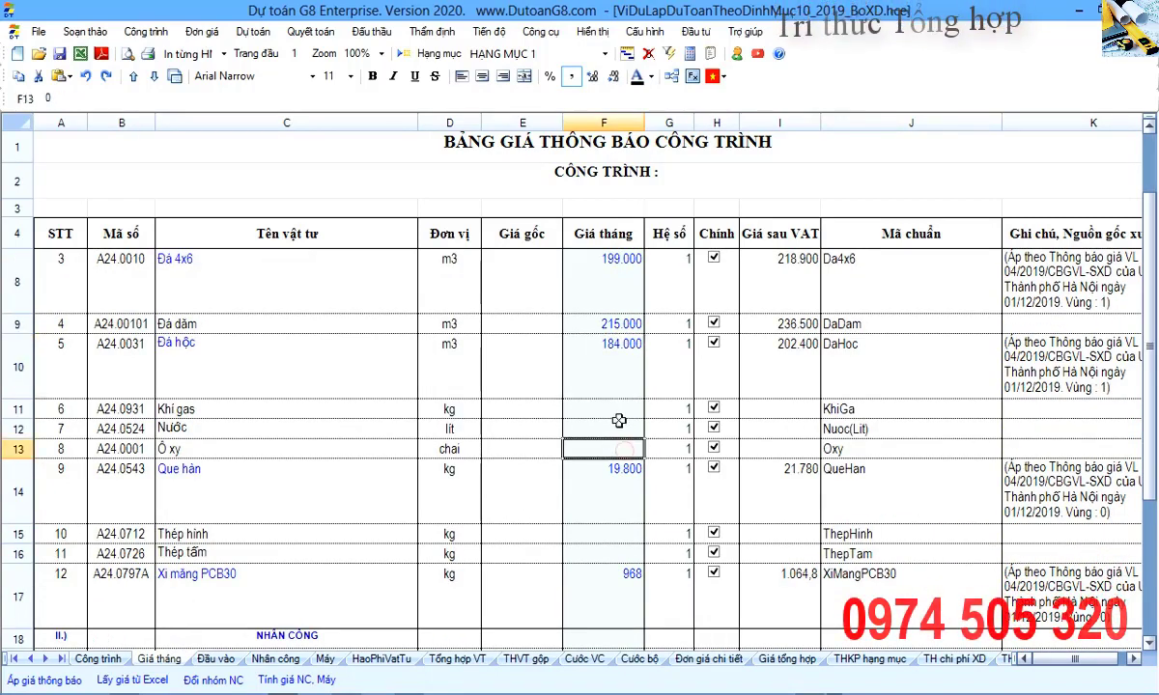
left_click_drag(579, 407, 572, 434)
left_click(608, 487)
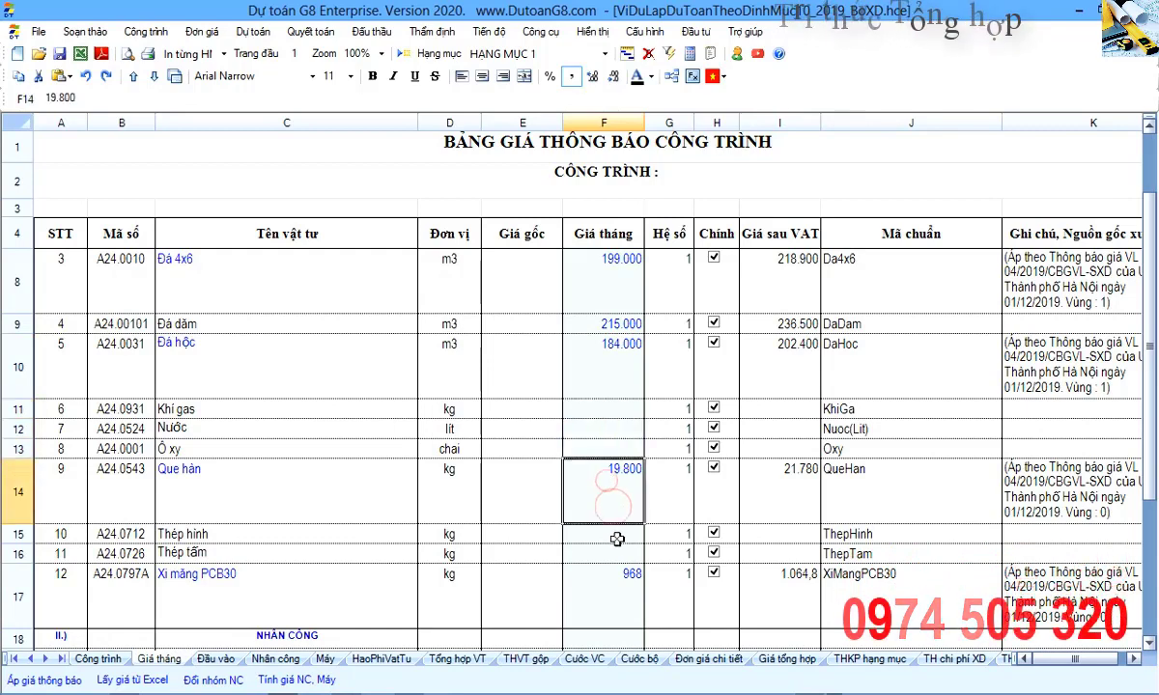
left_click(580, 534)
scroll(599, 570, "down", 1)
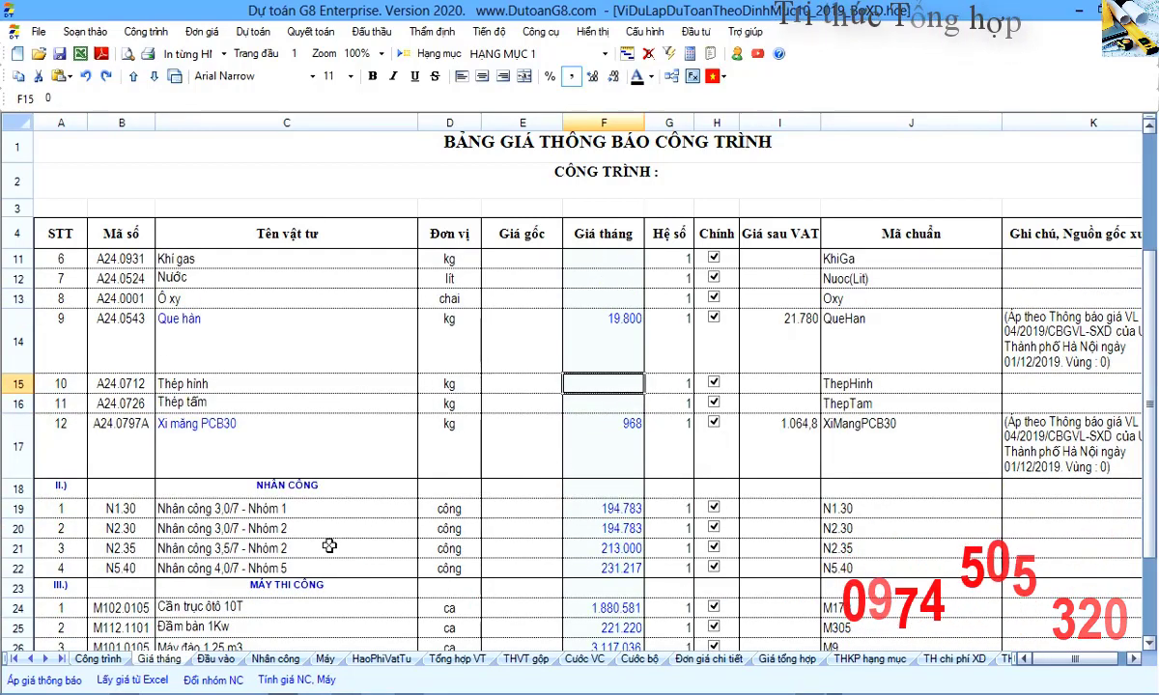
scroll(536, 487, "up", 2)
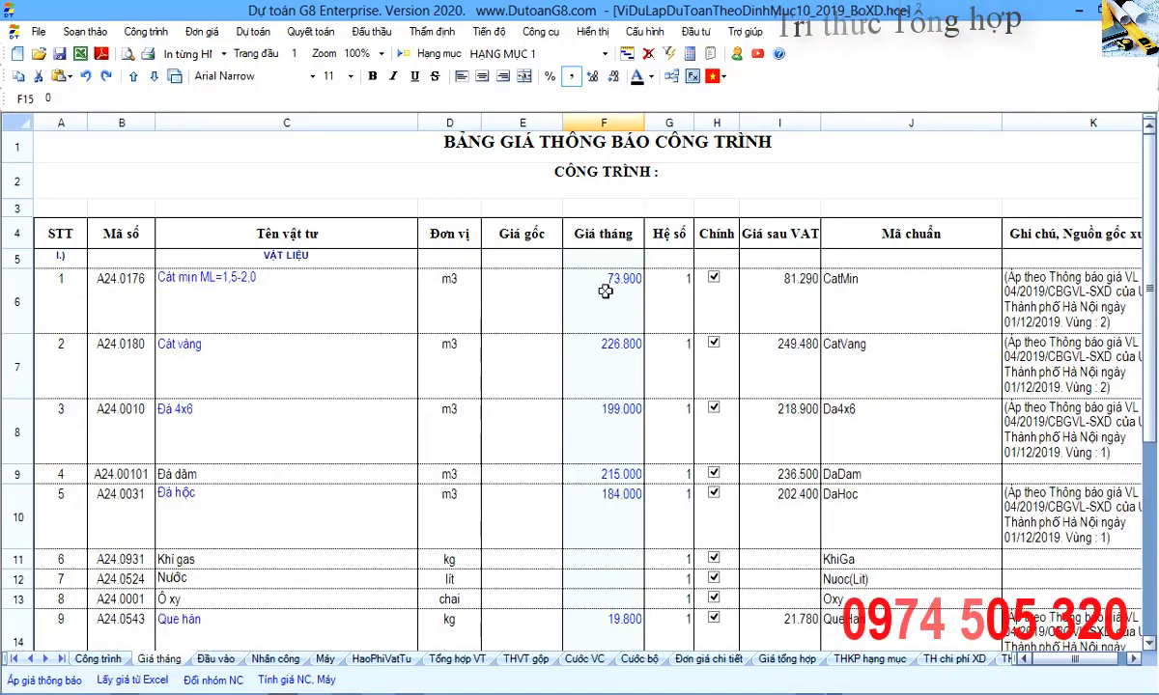
left_click_drag(605, 291, 603, 610)
left_click(627, 545)
left_click(615, 571)
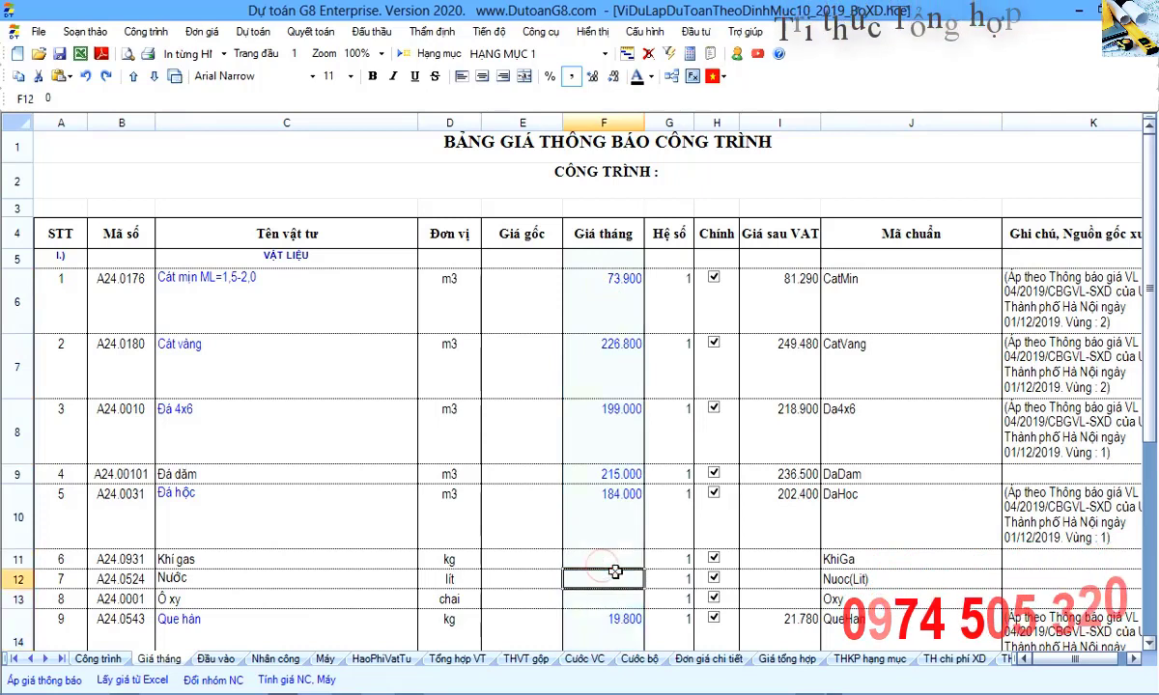
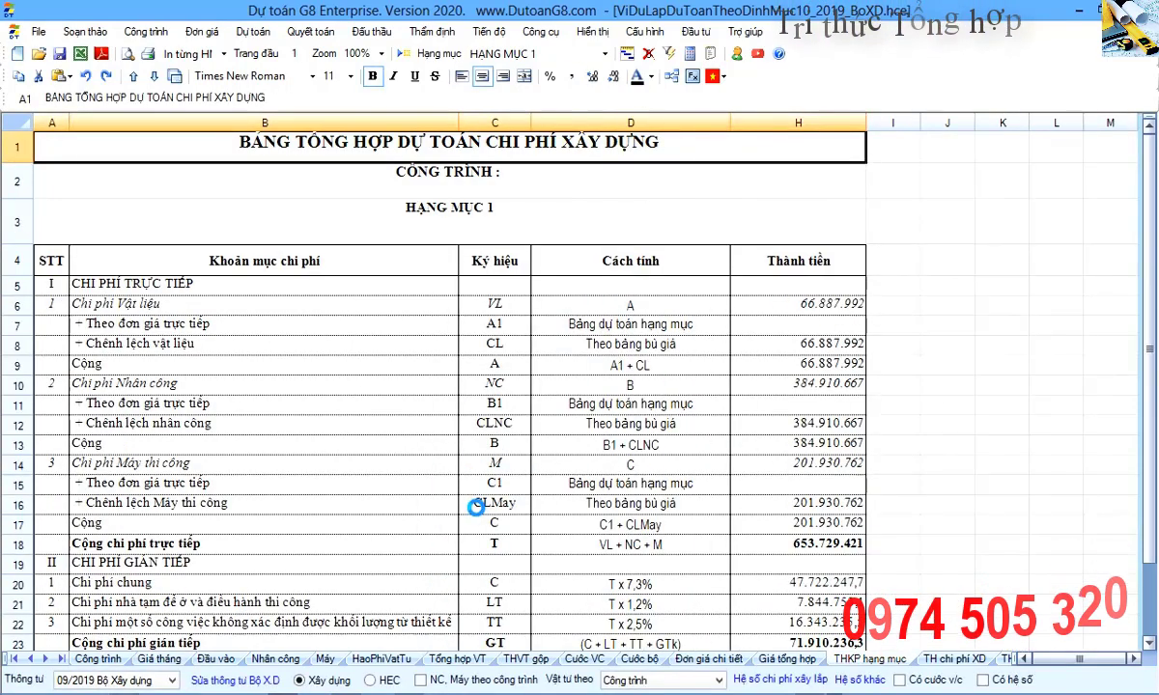
Look over the THKP hạng mục cost summary, and check the Đơn giá and Thành tiền columns on the Công trình sheet.
scroll(439, 463, "down", 1)
scroll(406, 434, "up", 1)
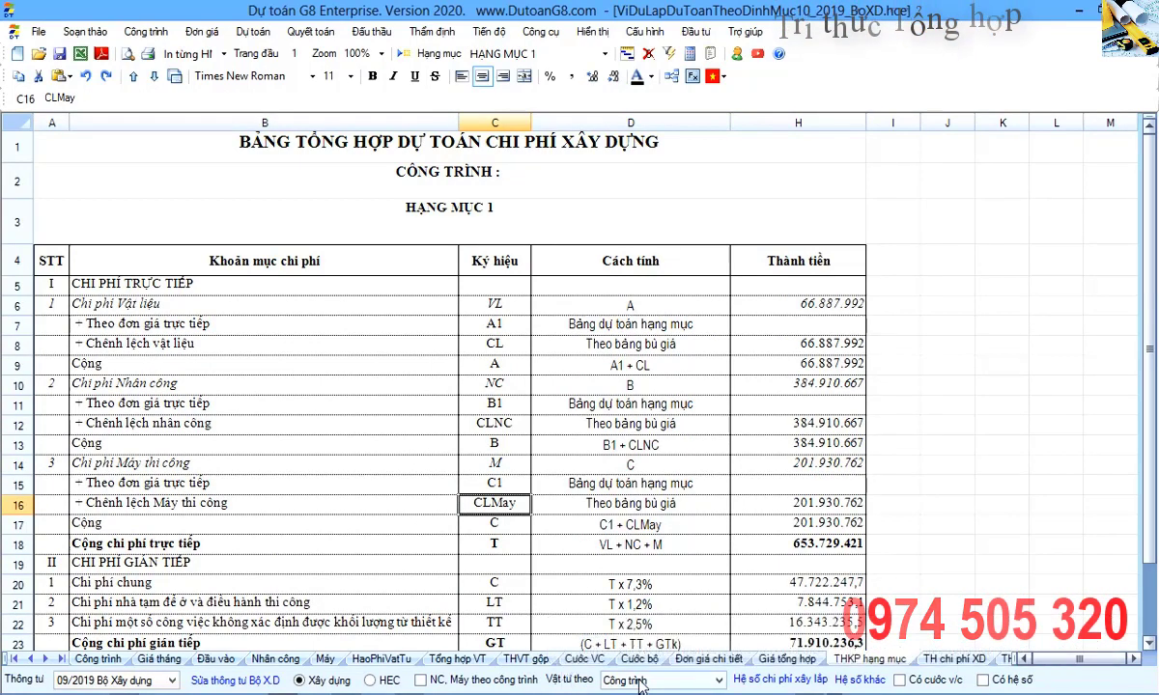
left_click(323, 467)
left_click(118, 658)
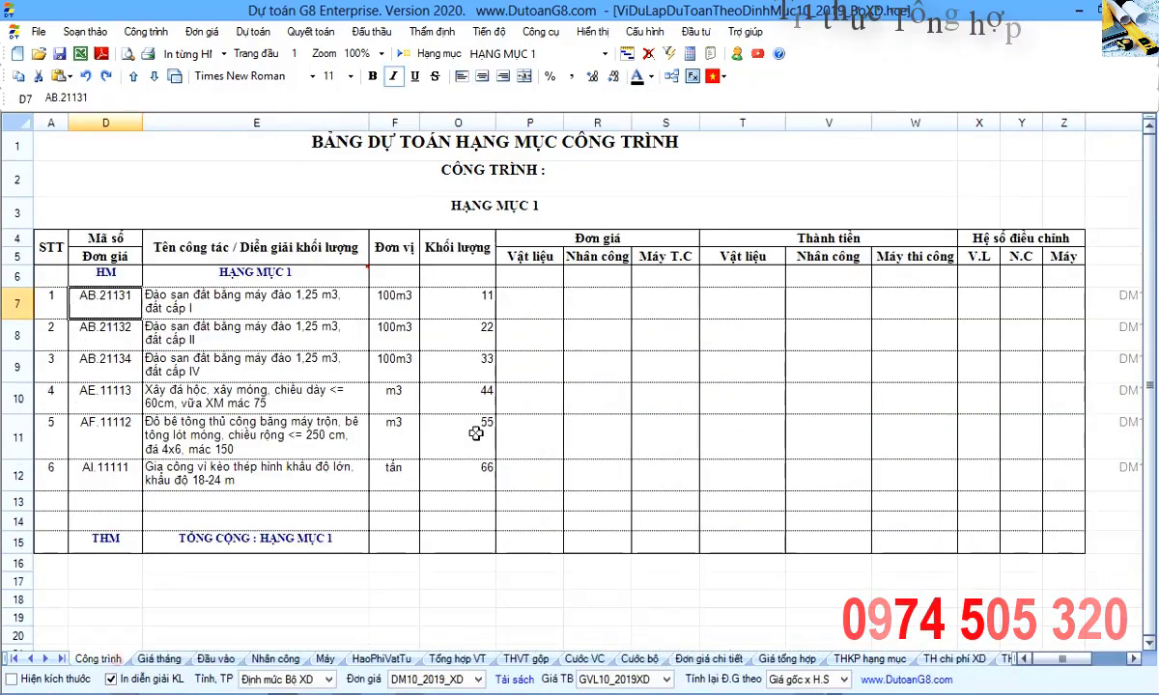
left_click_drag(529, 277, 652, 519)
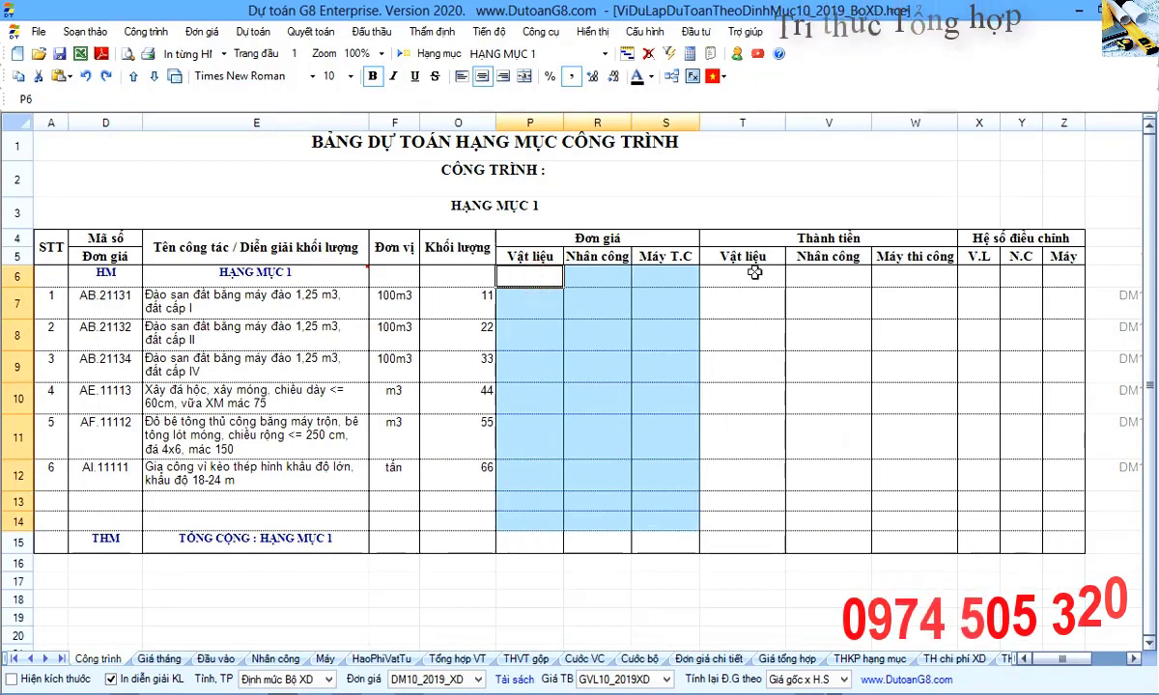
left_click_drag(754, 277, 853, 407)
left_click(926, 426)
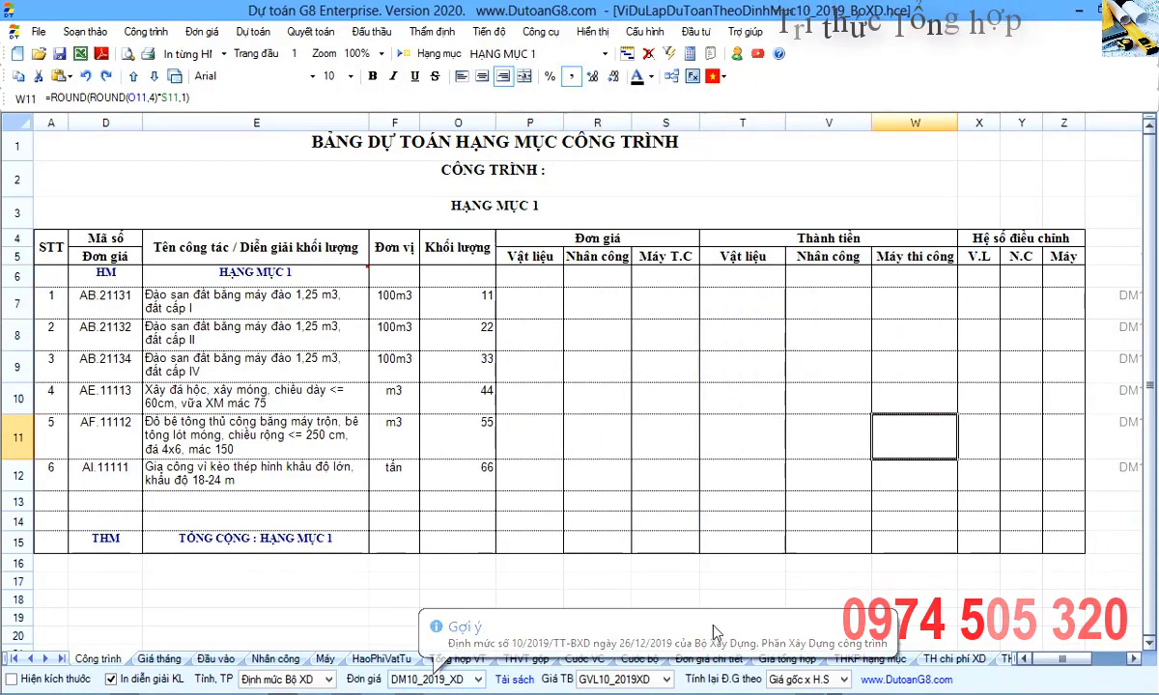
Return to the THKP hạng mục sheet and examine the Theo đơn giá trực tiếp rows A1, B1 and C1.
left_click(869, 659)
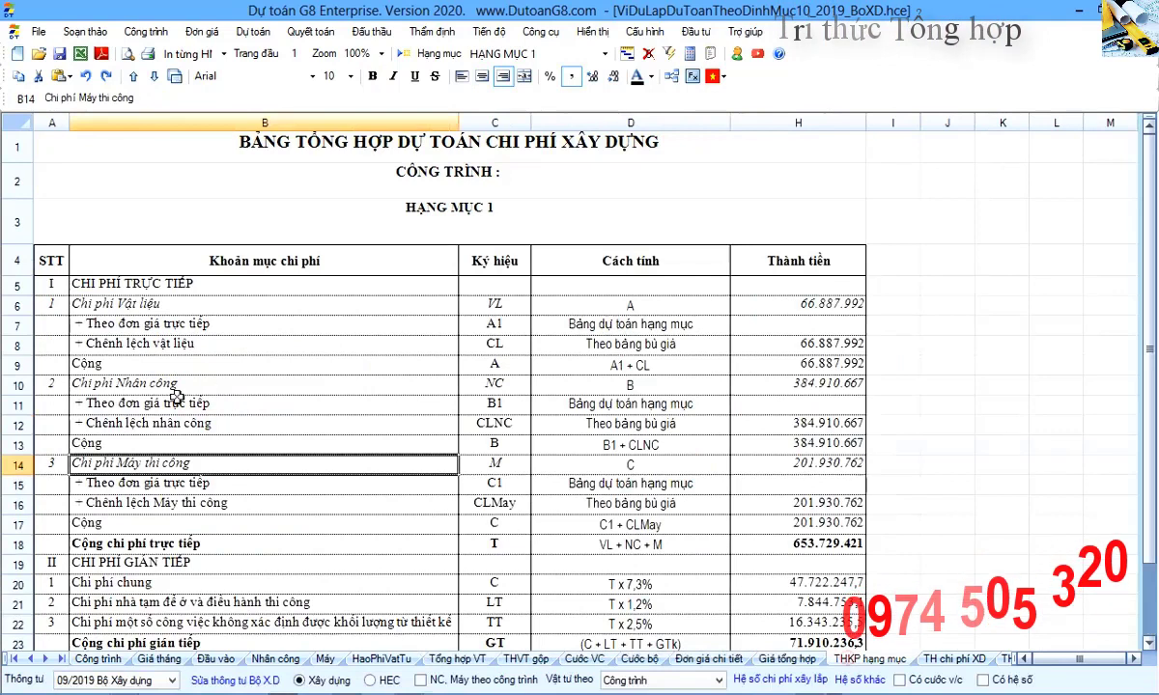
left_click(20, 323)
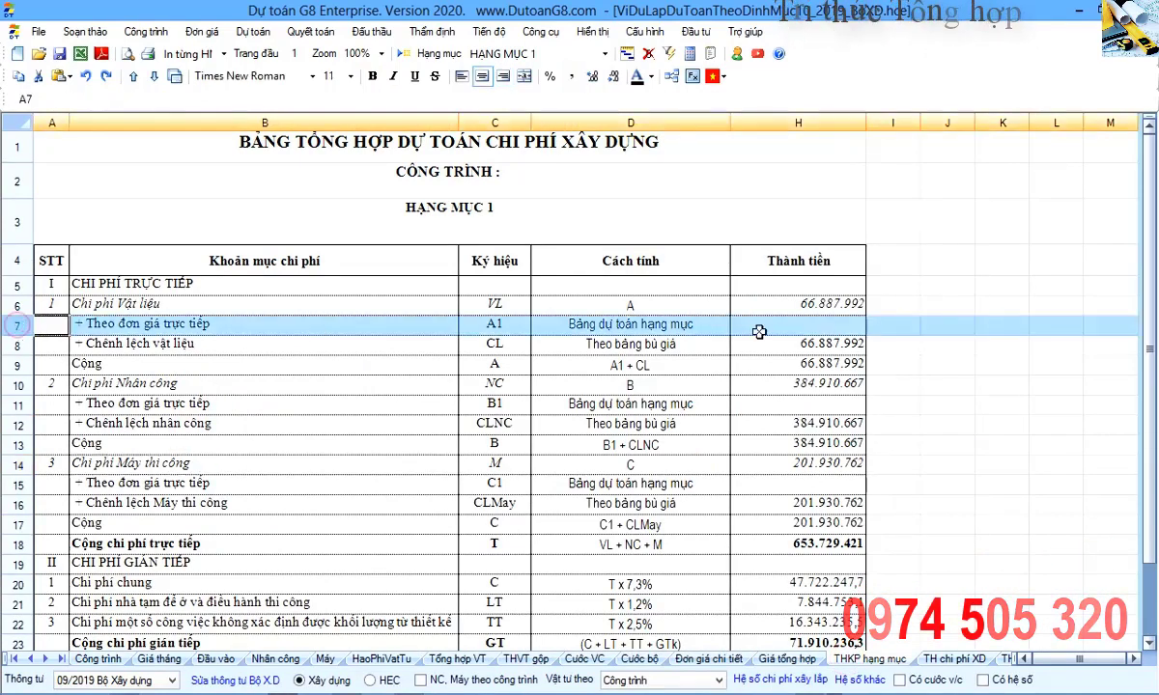
left_click(20, 403)
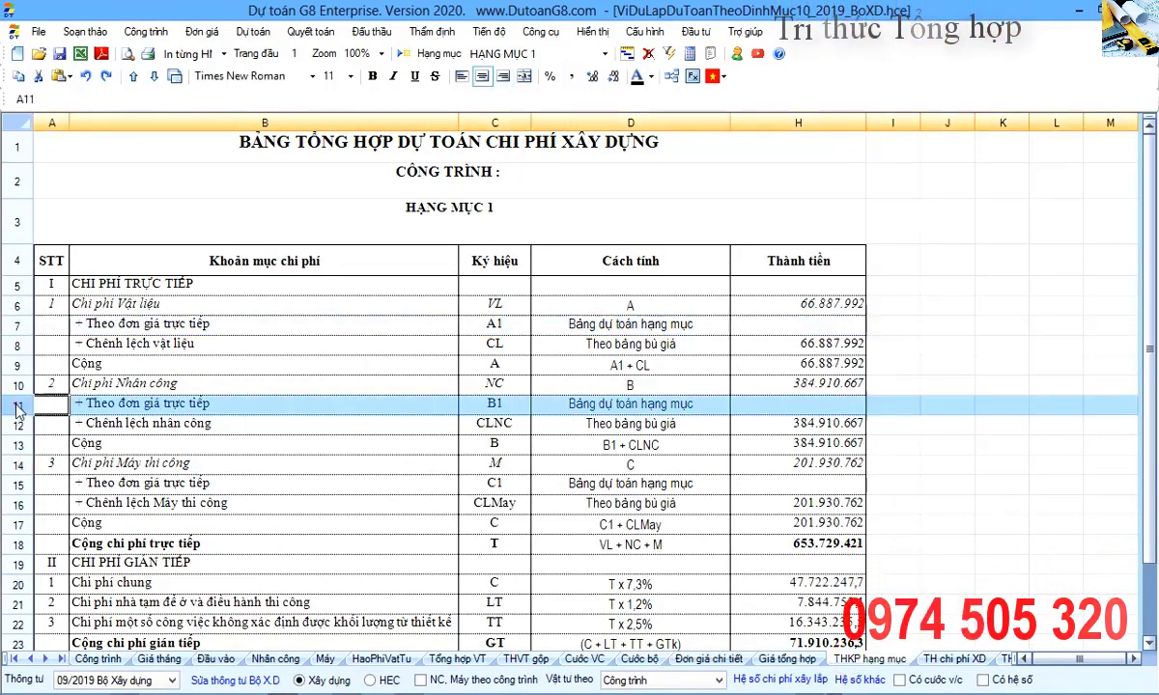
left_click(21, 483)
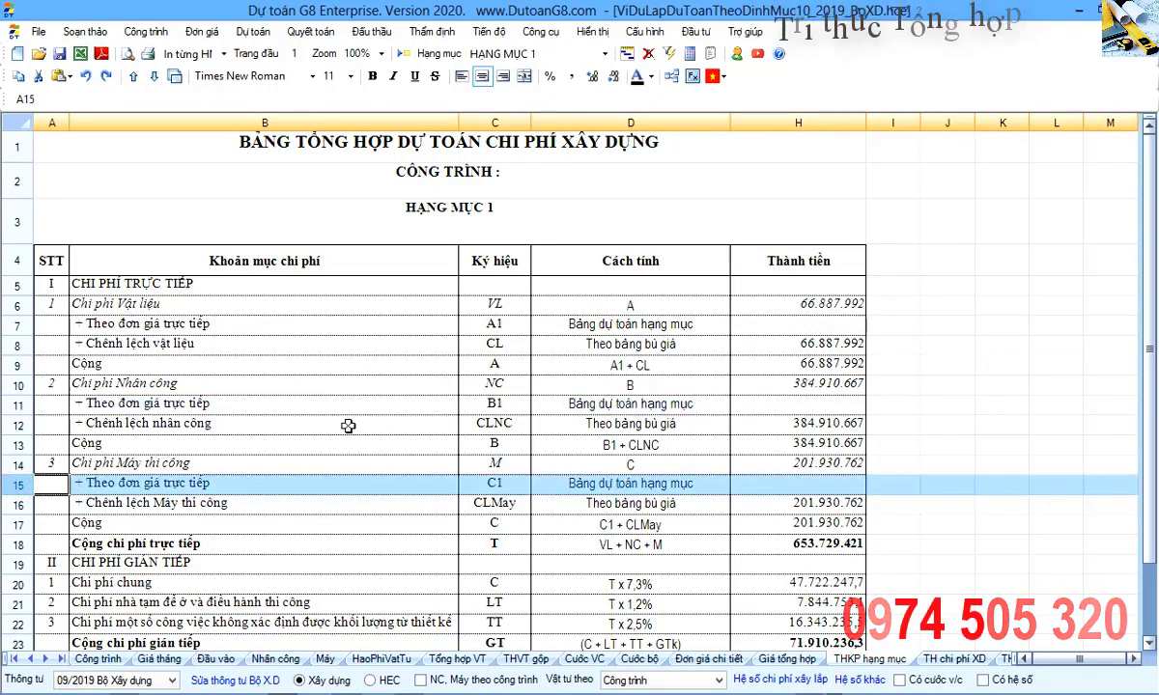
Examine the price difference rows CL, CLNC and CLMay, and compare the formulas of the labour amounts CLNC and B1.
left_click(19, 345)
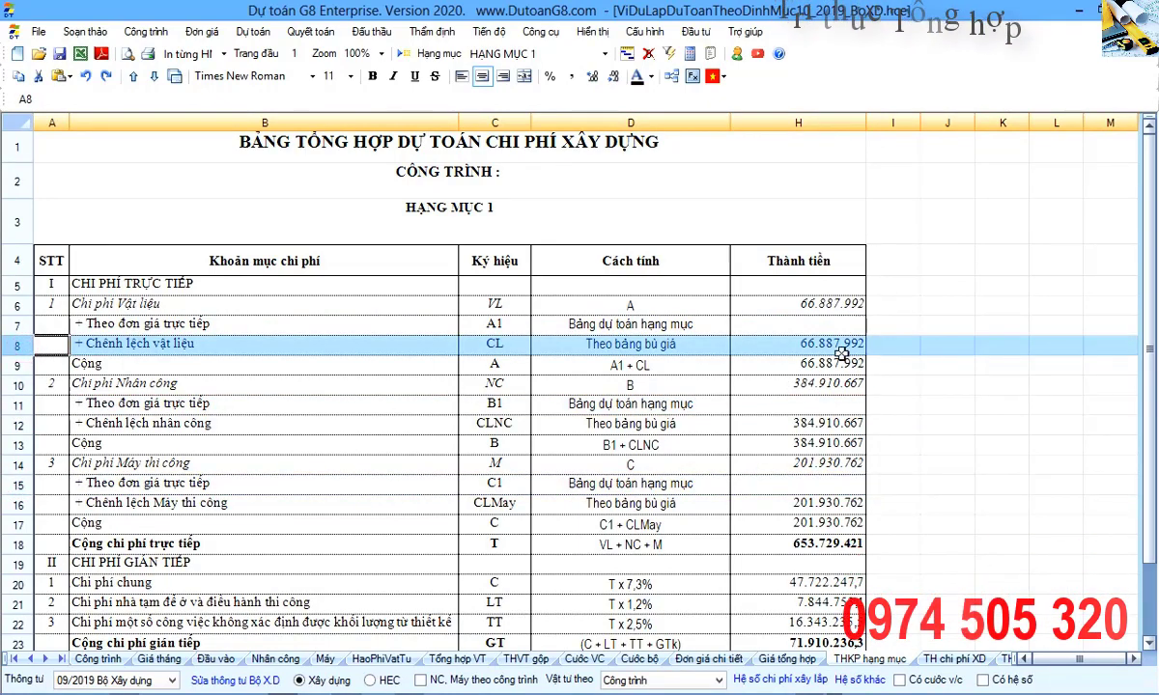
left_click_drag(884, 346, 693, 345)
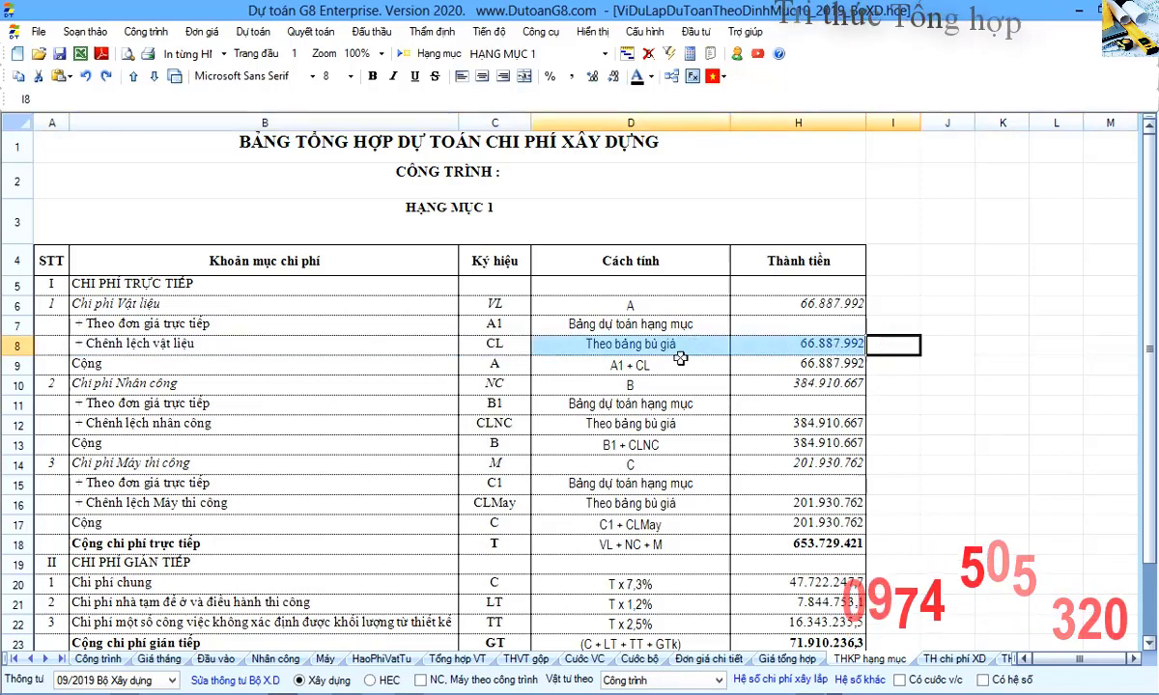
left_click(18, 423)
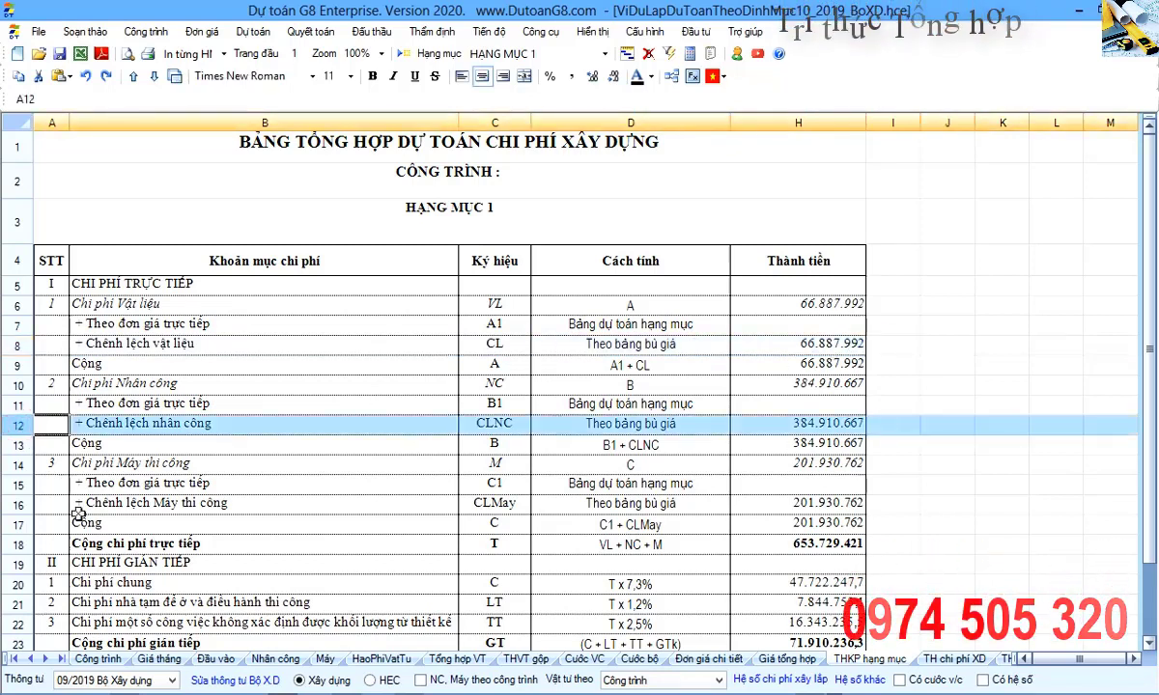
left_click(809, 498)
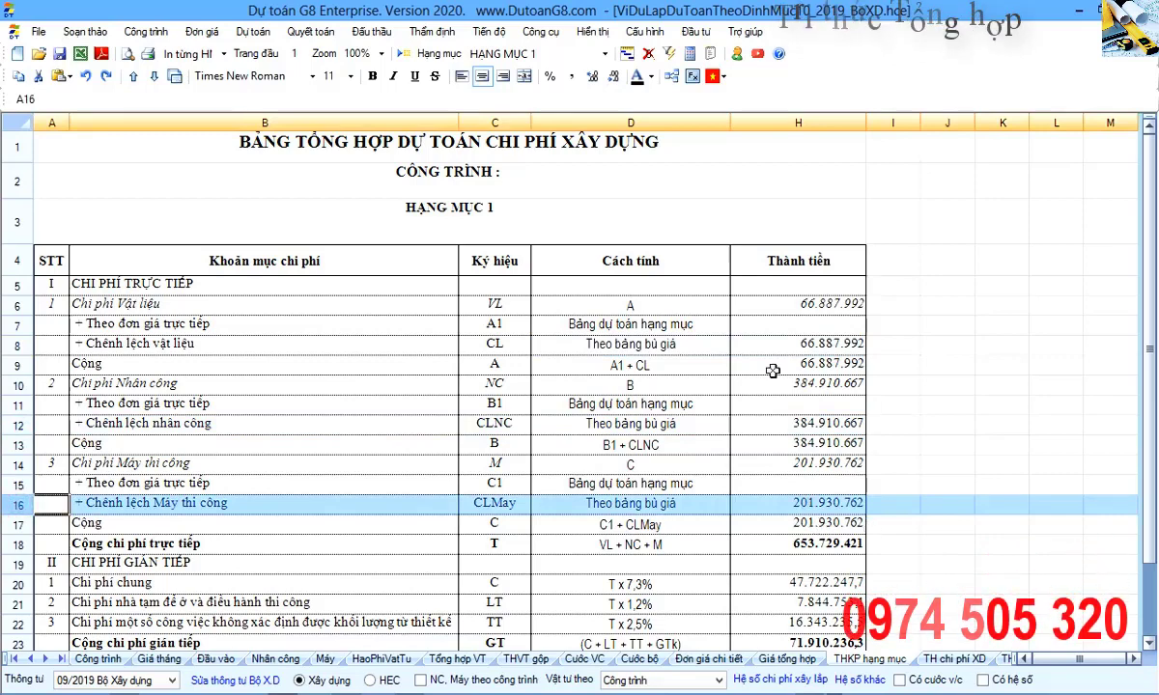
left_click(779, 425)
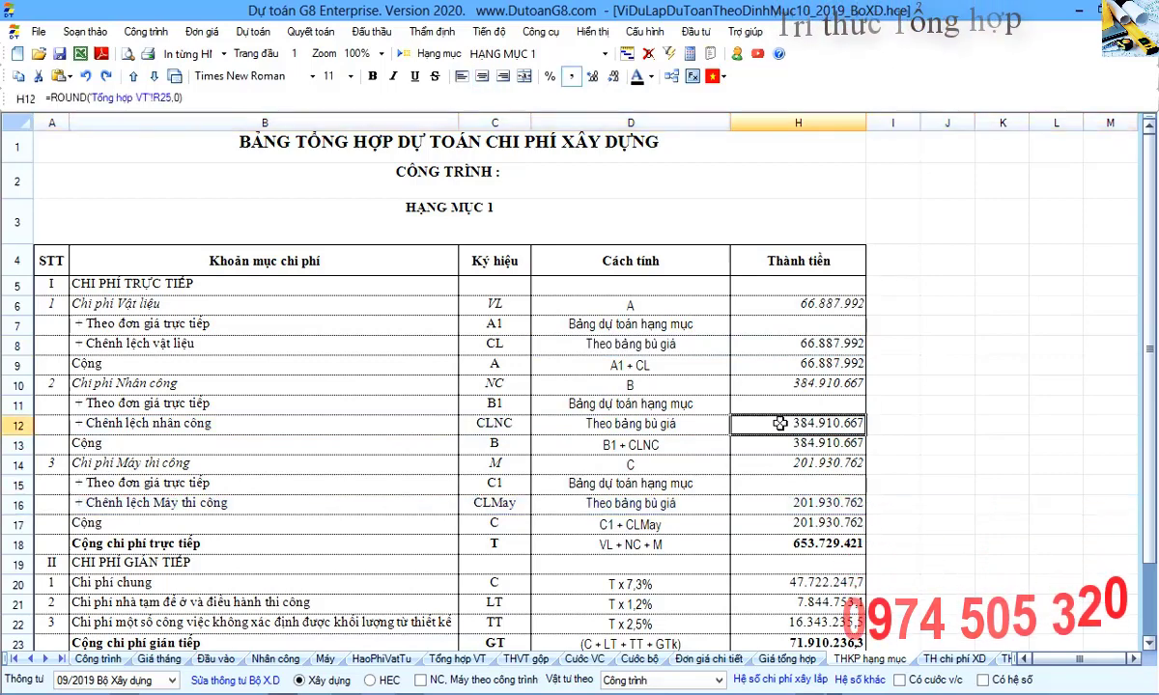
left_click_drag(68, 331, 803, 430)
left_click(810, 407)
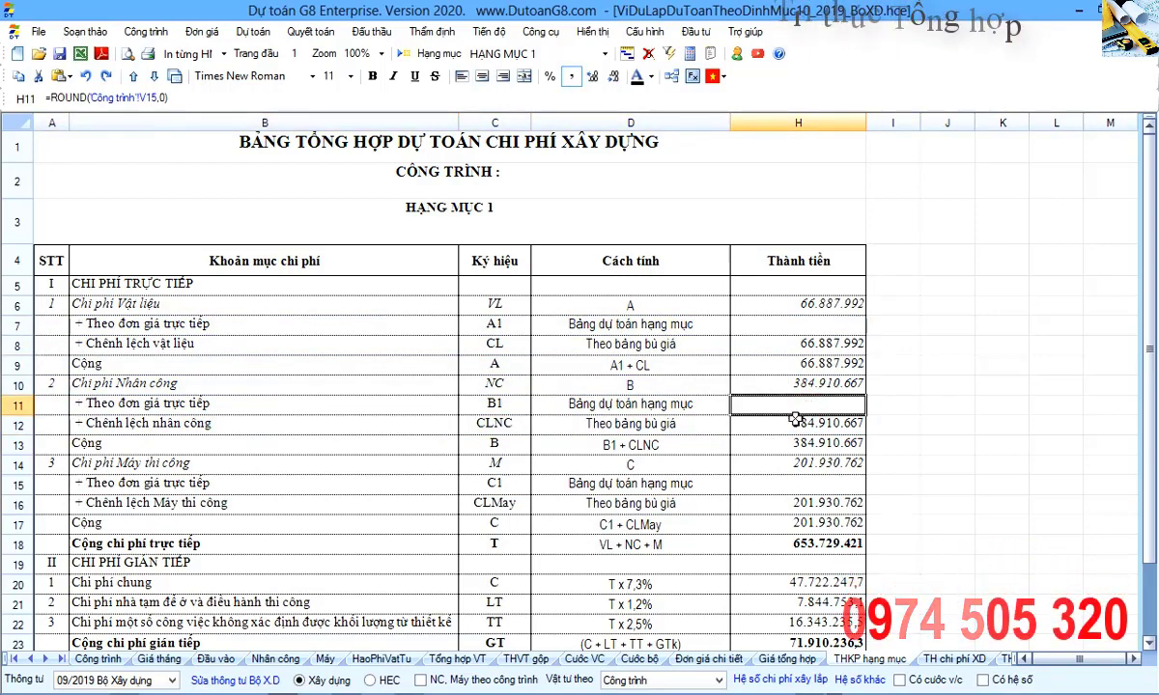
Base the THKP hạng mục cost summary on Giá tổng hợp as the material source.
left_click(681, 680)
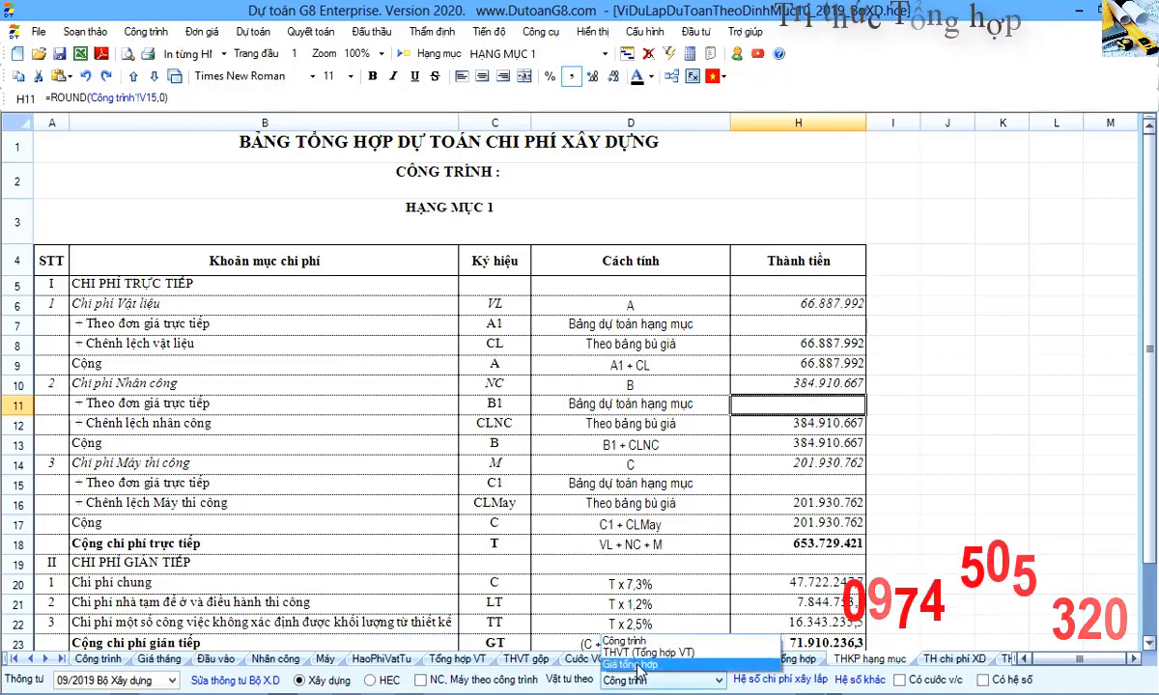
left_click(637, 665)
left_click(600, 483)
Colour the text of the three Theo giá xây dựng tổng hợp rows A1, B1 and C1 red.
left_click(16, 323)
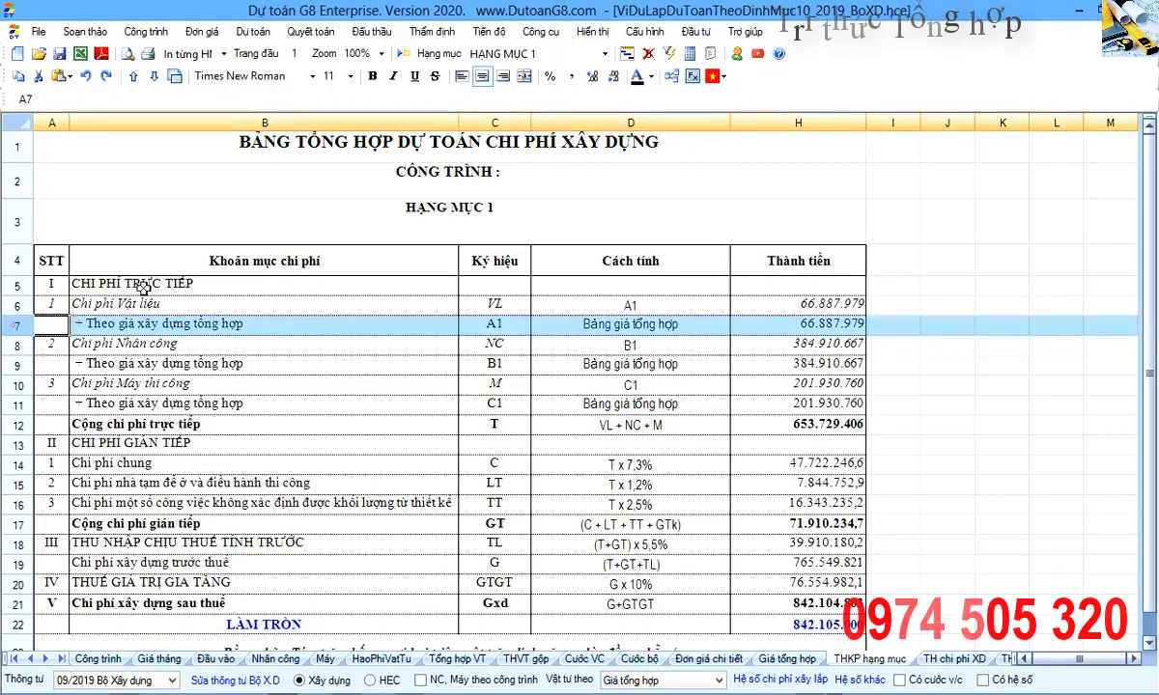
left_click(651, 77)
left_click(628, 126)
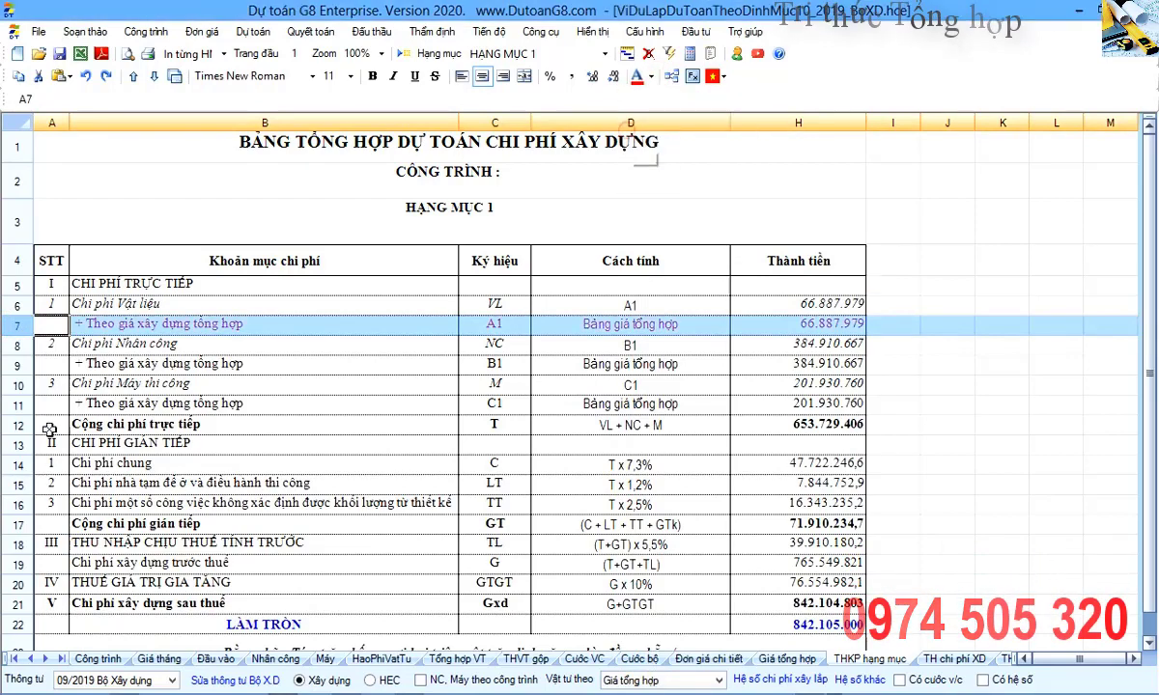
left_click(17, 363)
left_click(638, 81)
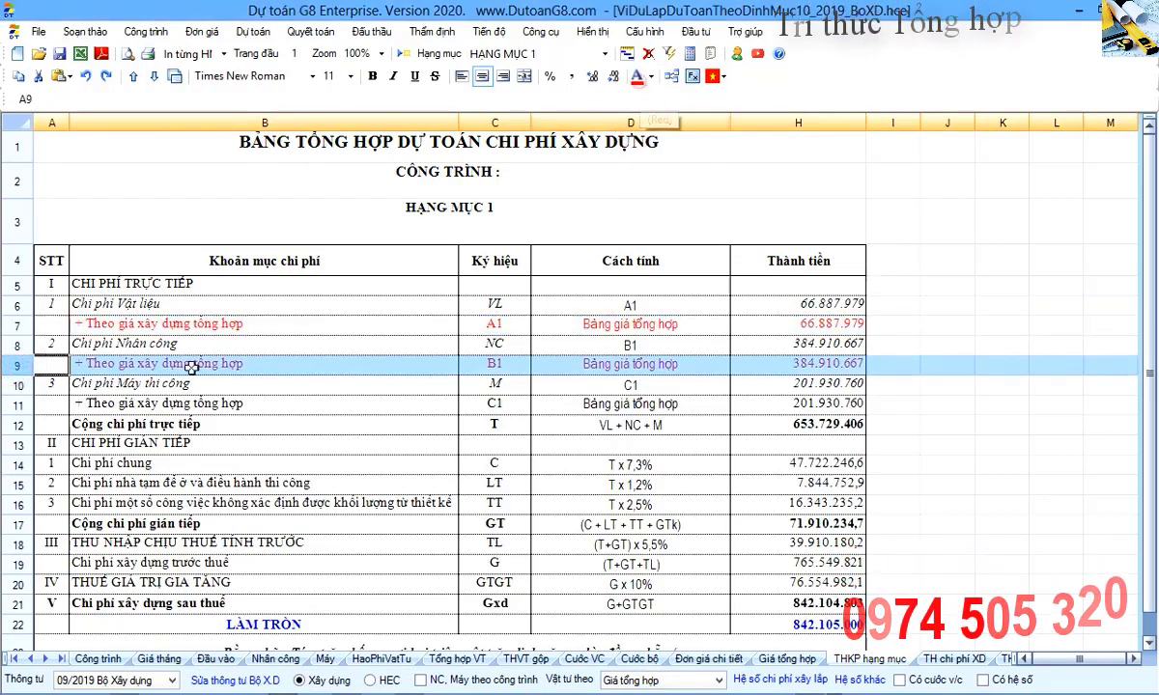
left_click(17, 404)
left_click(636, 81)
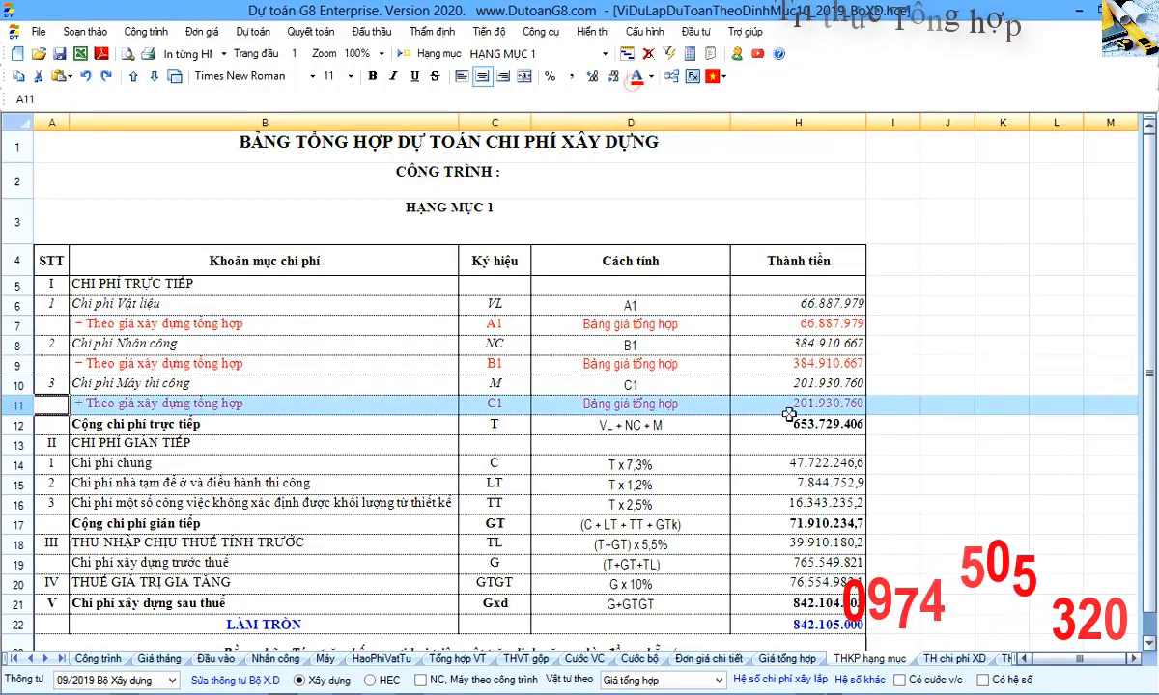
Examine the Thành tiền formulas of rows A1, B1 and C1 in the cost summary.
left_click(613, 324)
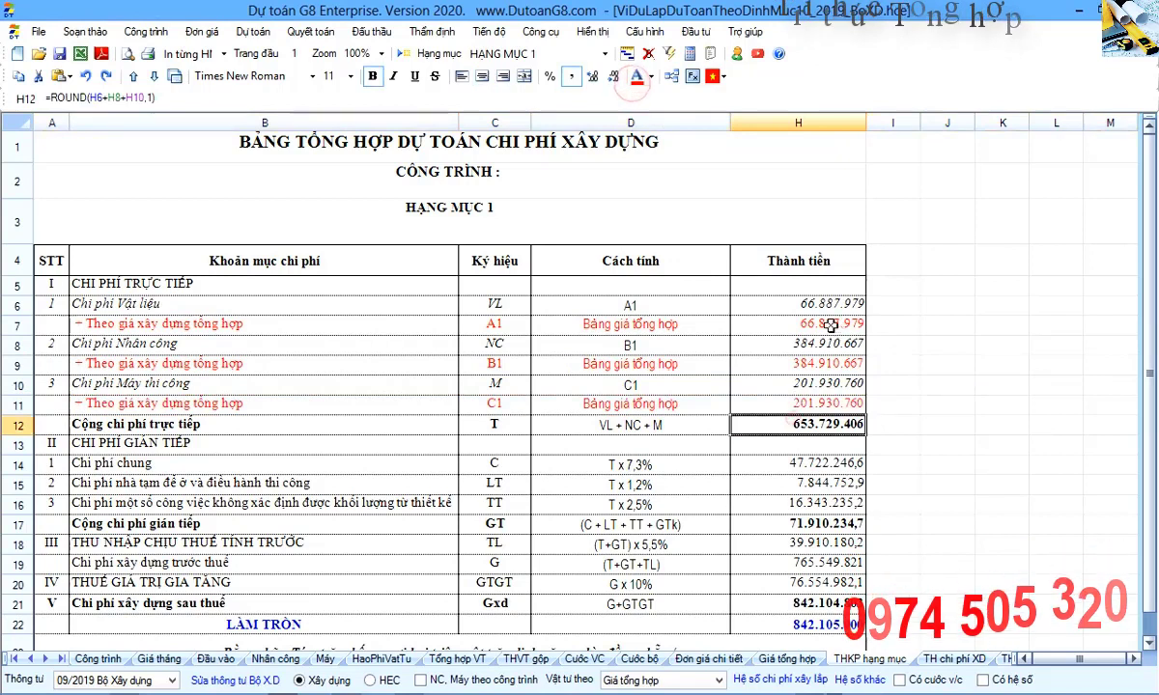
left_click(776, 324)
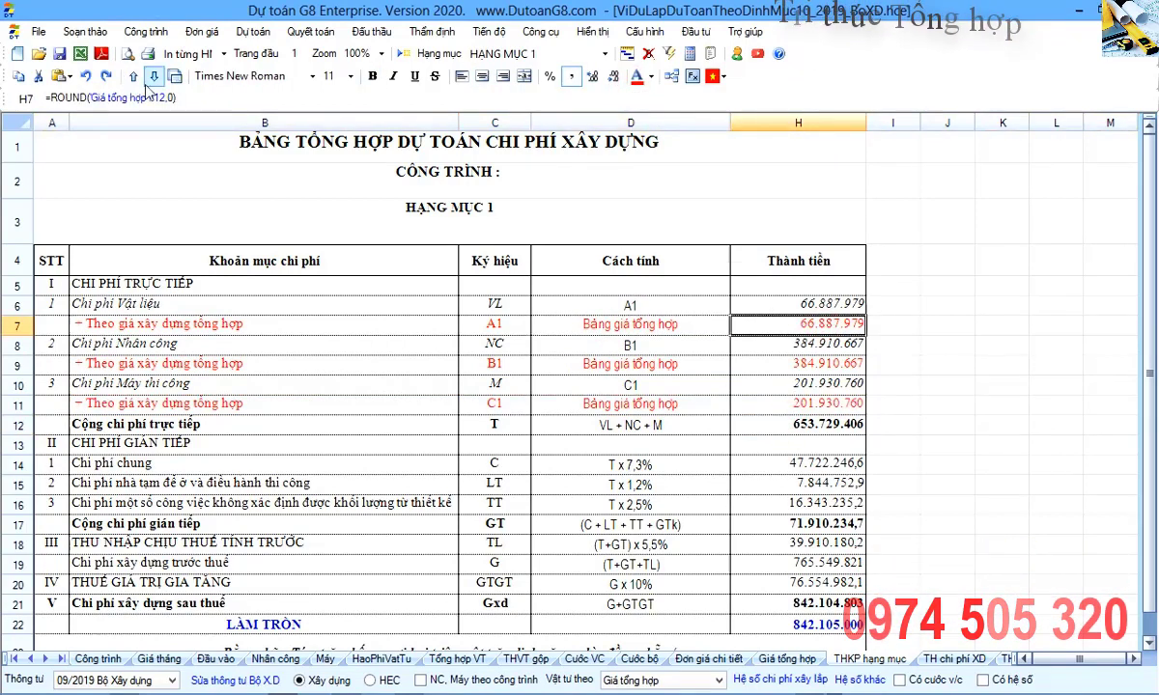
left_click(787, 364)
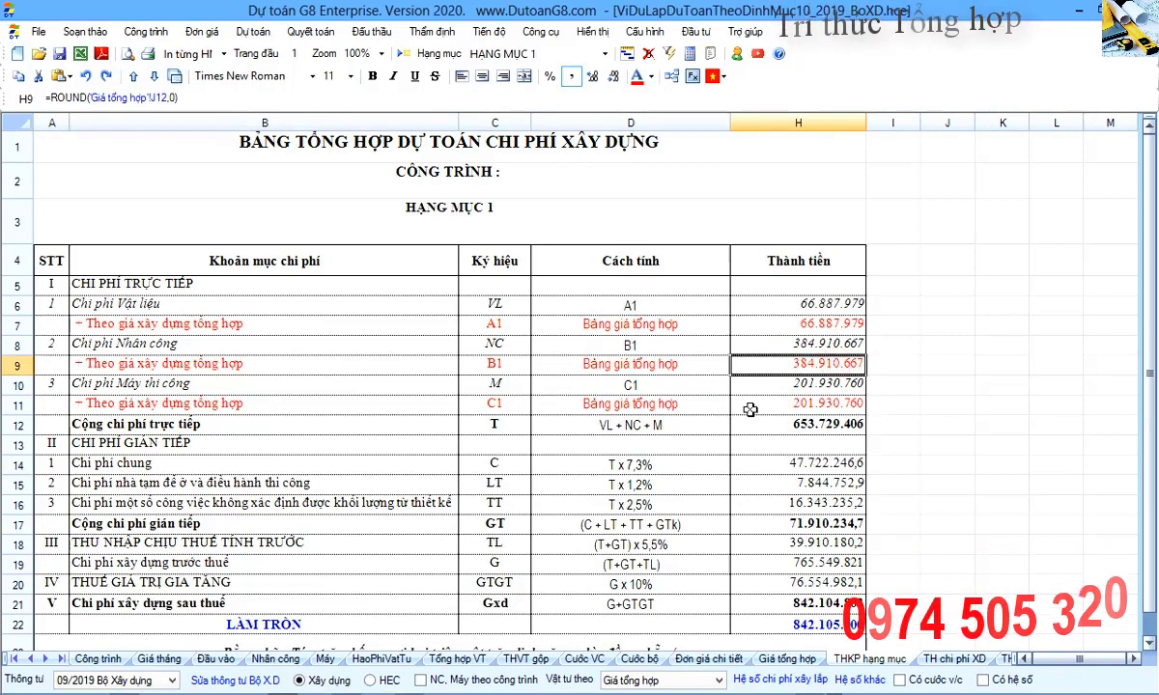
left_click(801, 404)
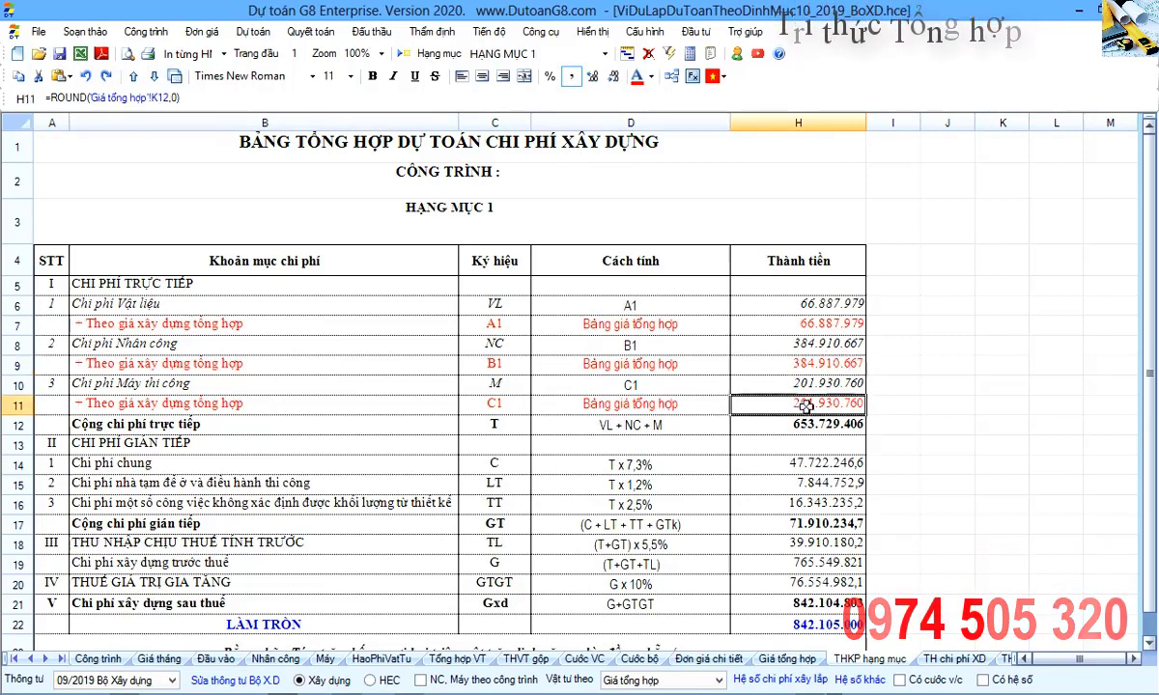
left_click(769, 320)
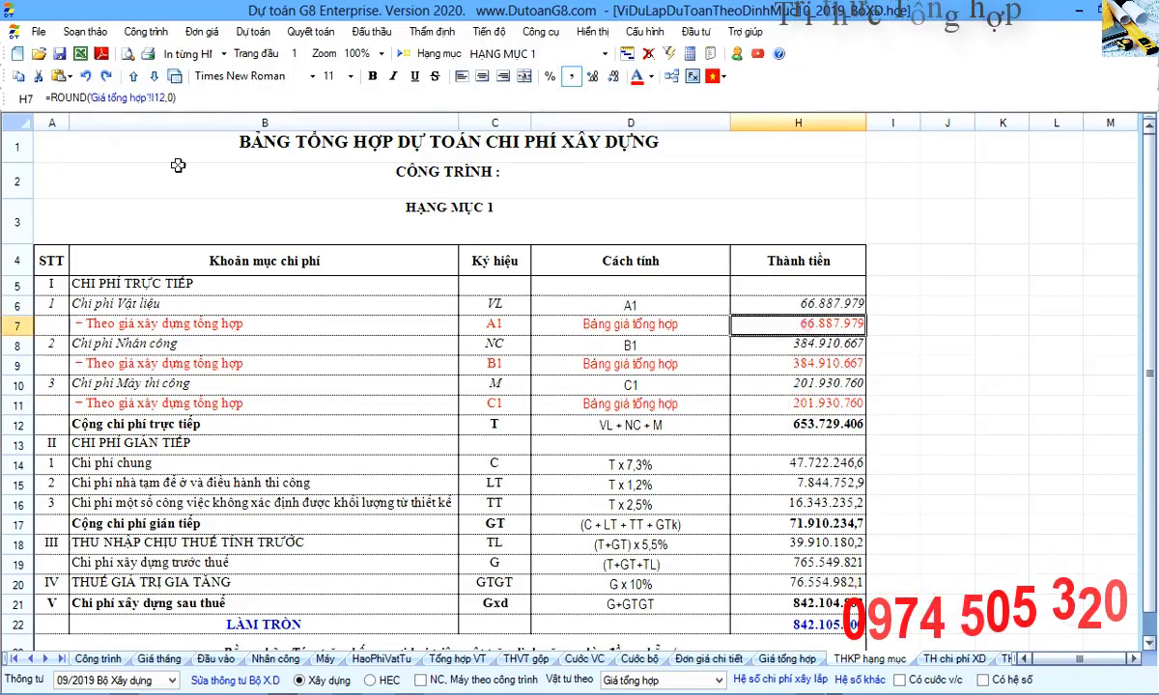
Trace the A1 amount to the Giá tổng hợp sheet and check the TỔNG CỘNG formulas for Vật liệu, Nhân công and Máy T.C.
left_click(375, 415)
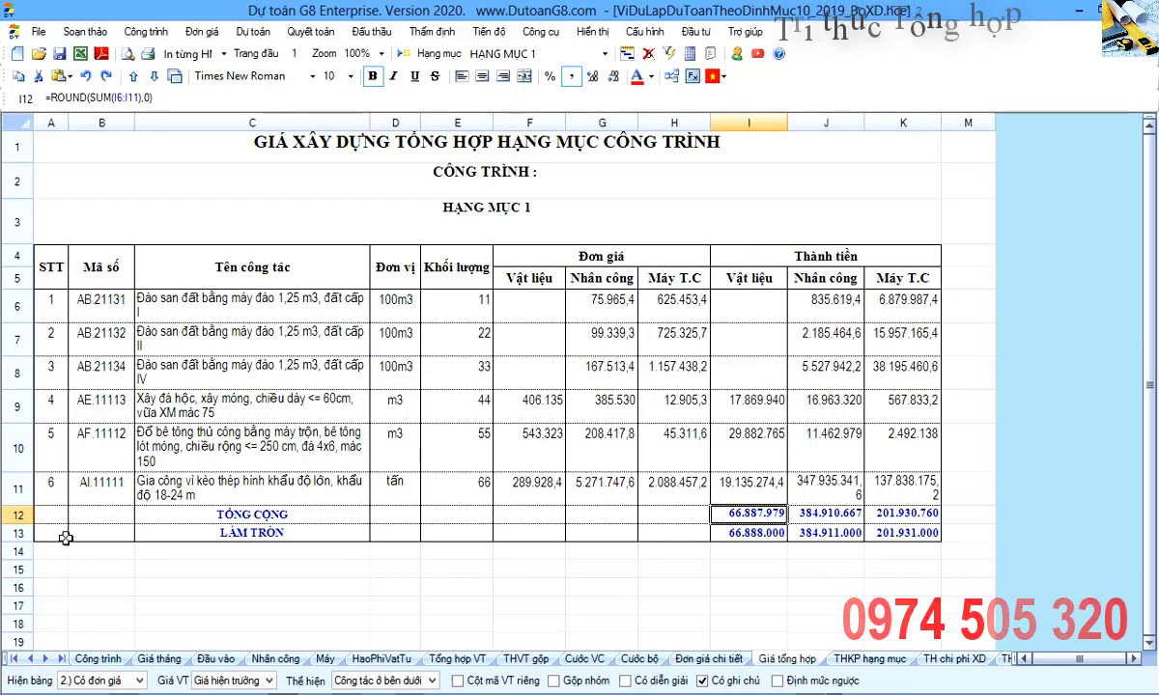
left_click(21, 517)
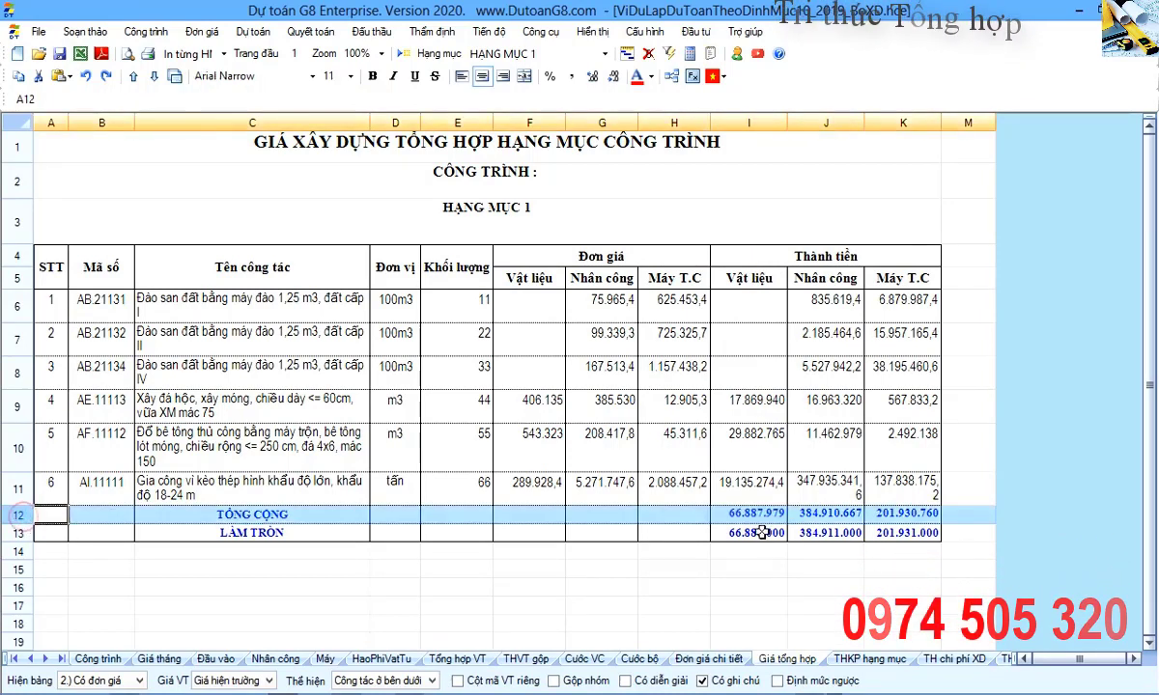
double_click(734, 513)
double_click(830, 514)
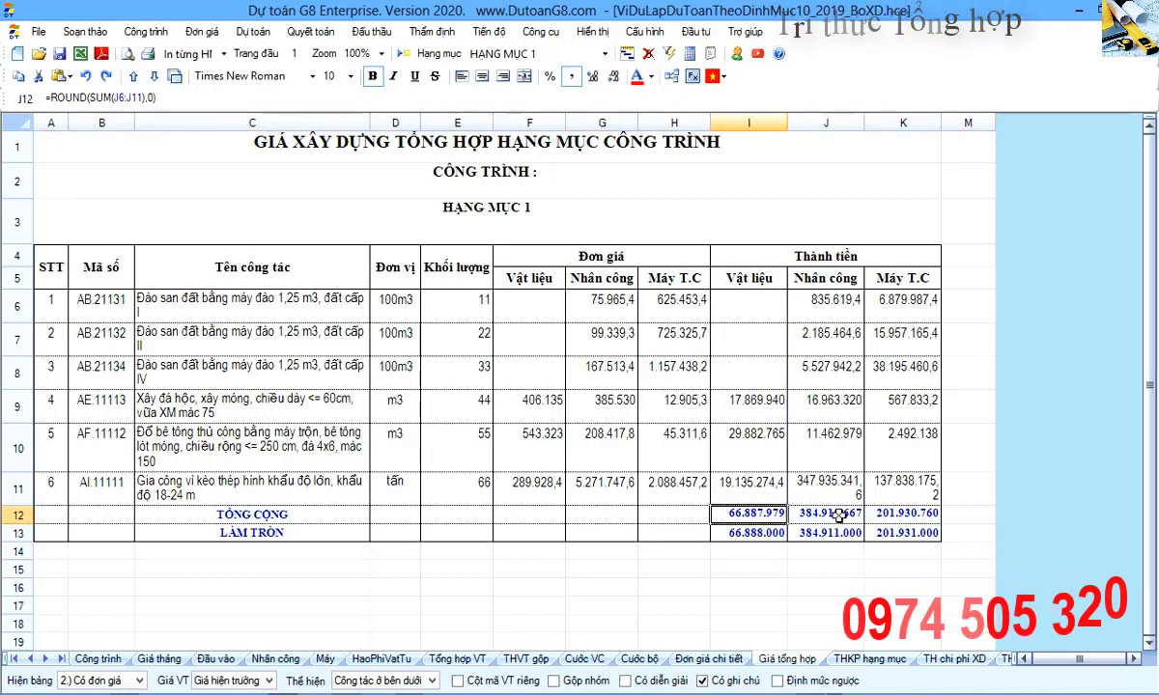
double_click(904, 513)
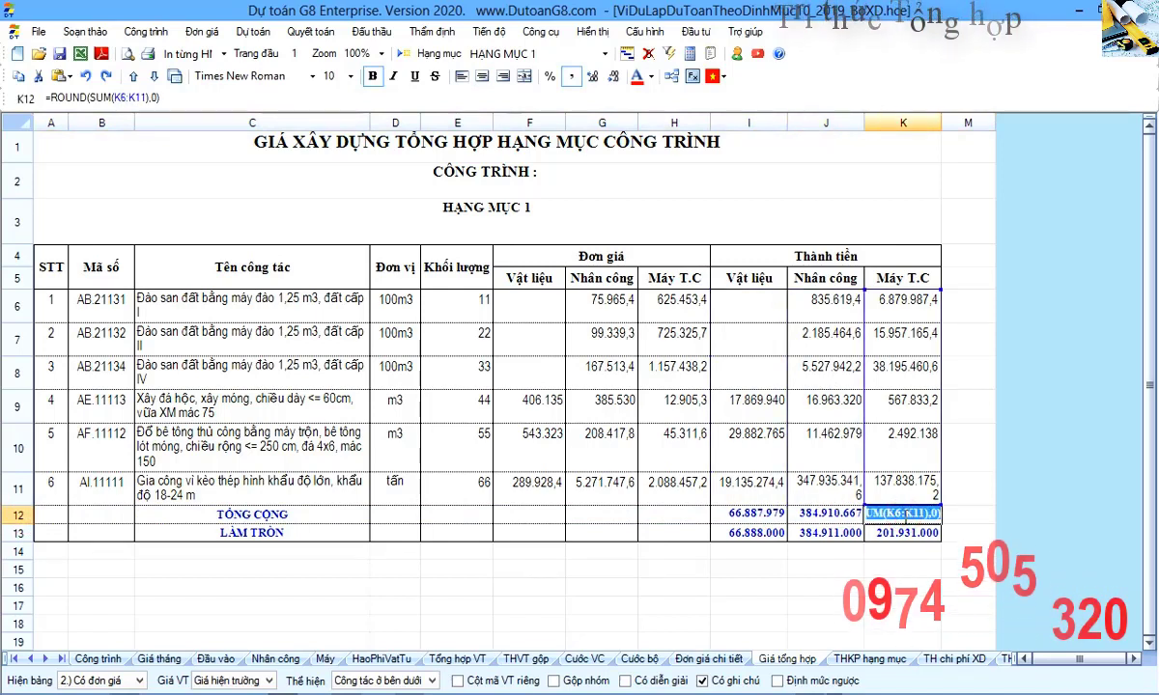
key("Return")
Check how item AF.11112's material amount is calculated and where its material unit price comes from.
double_click(757, 431)
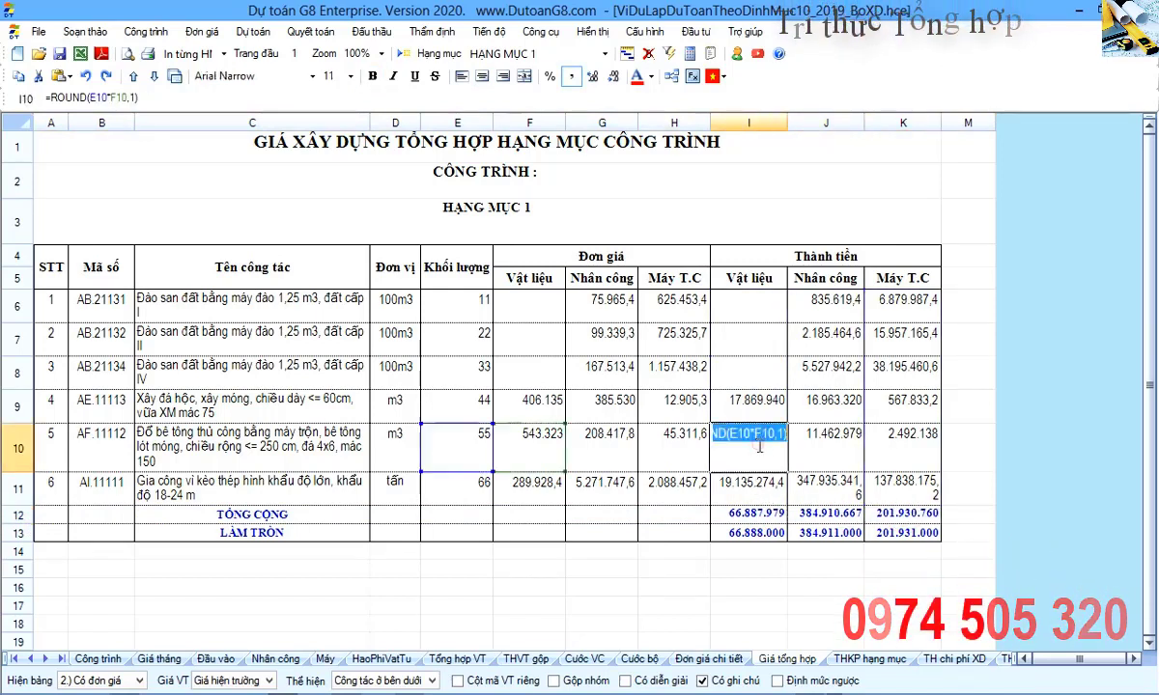
key("Return")
left_click(543, 446)
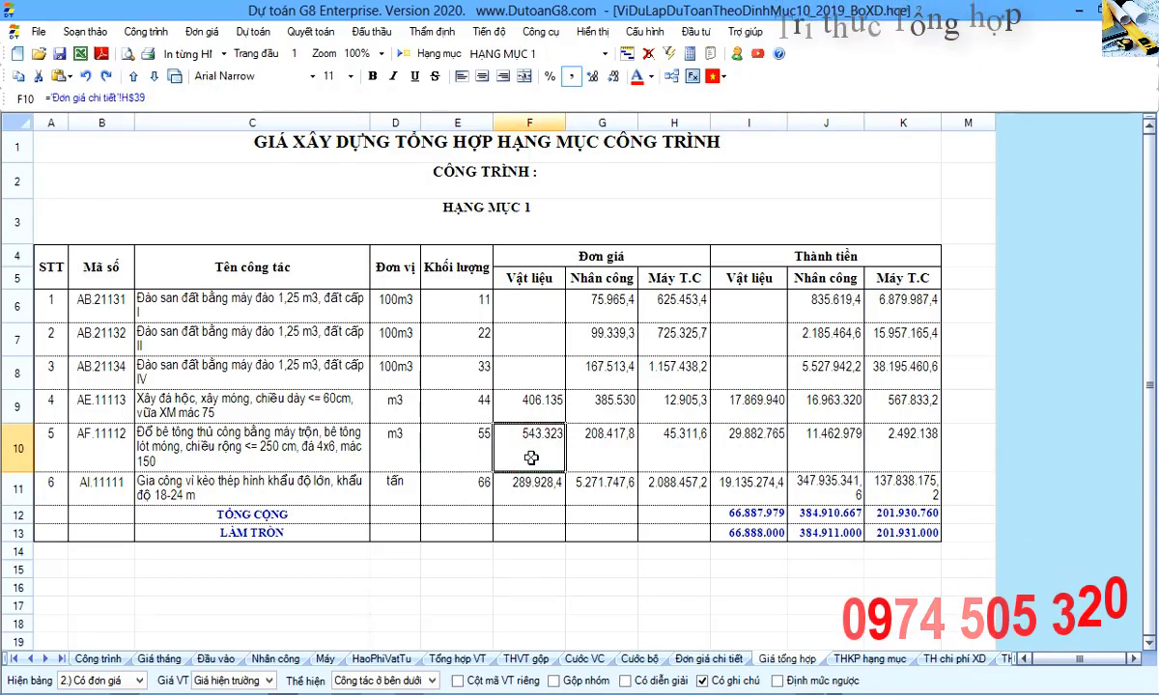
Trace AF.11112's material unit price to the Đơn giá chi tiết sheet and check its Vật liệu, Cộng and Cát vàng formulas.
double_click(531, 457)
scroll(530, 452, "down", 3)
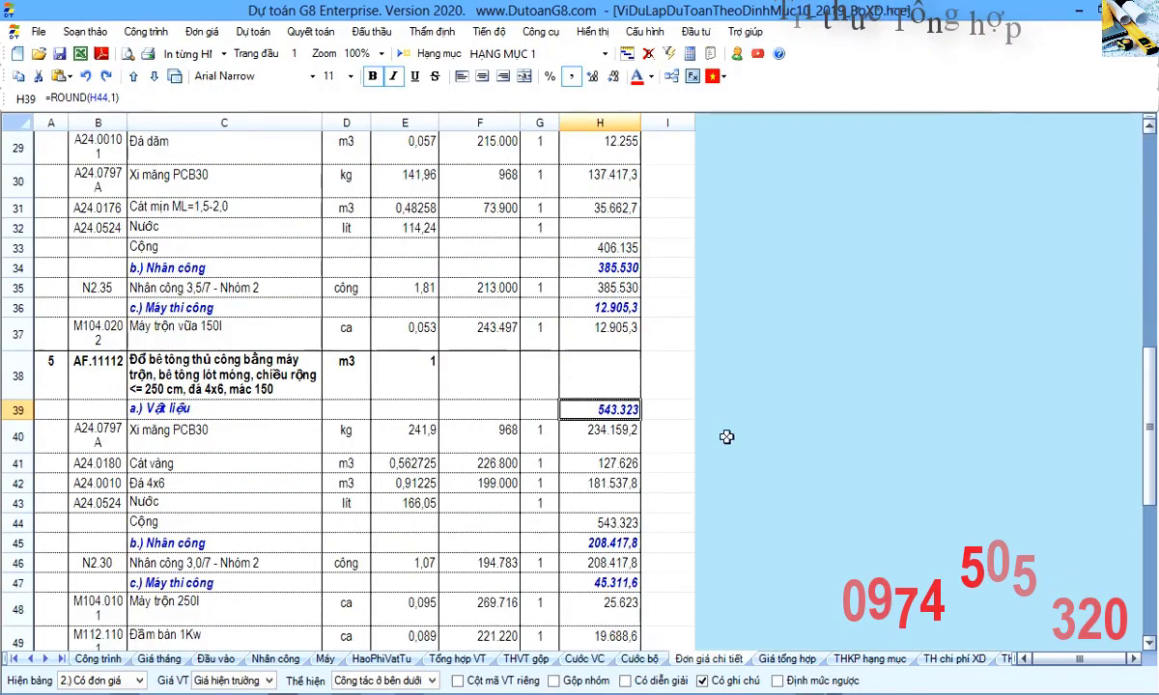
double_click(620, 412)
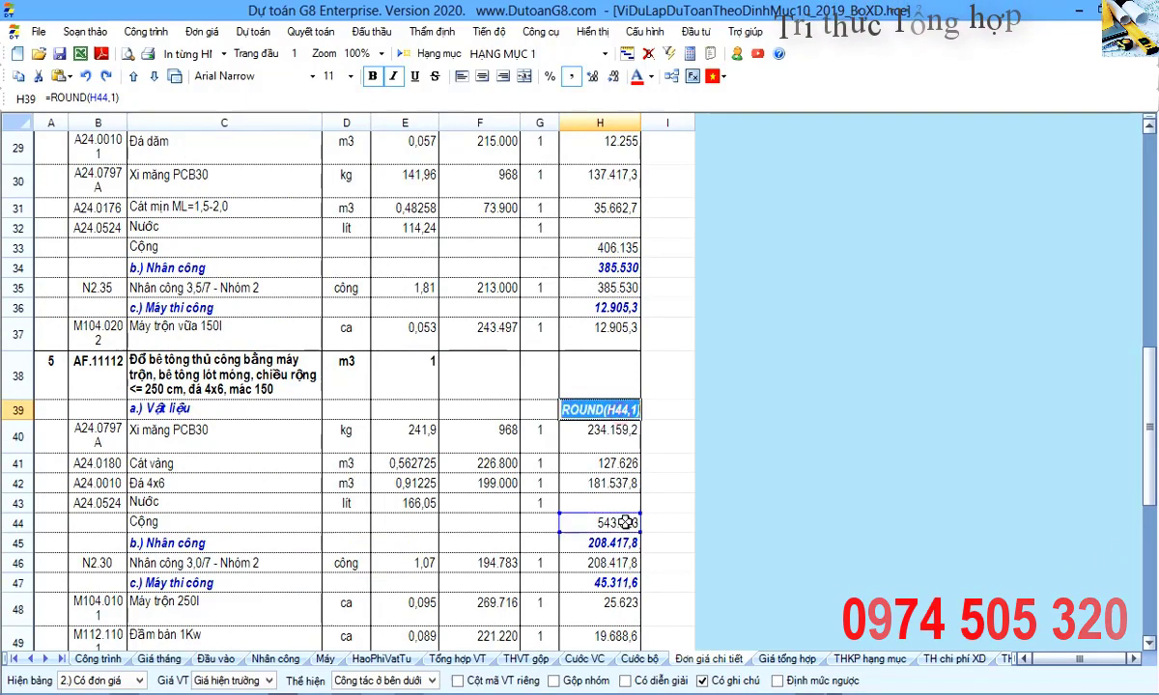
double_click(623, 522)
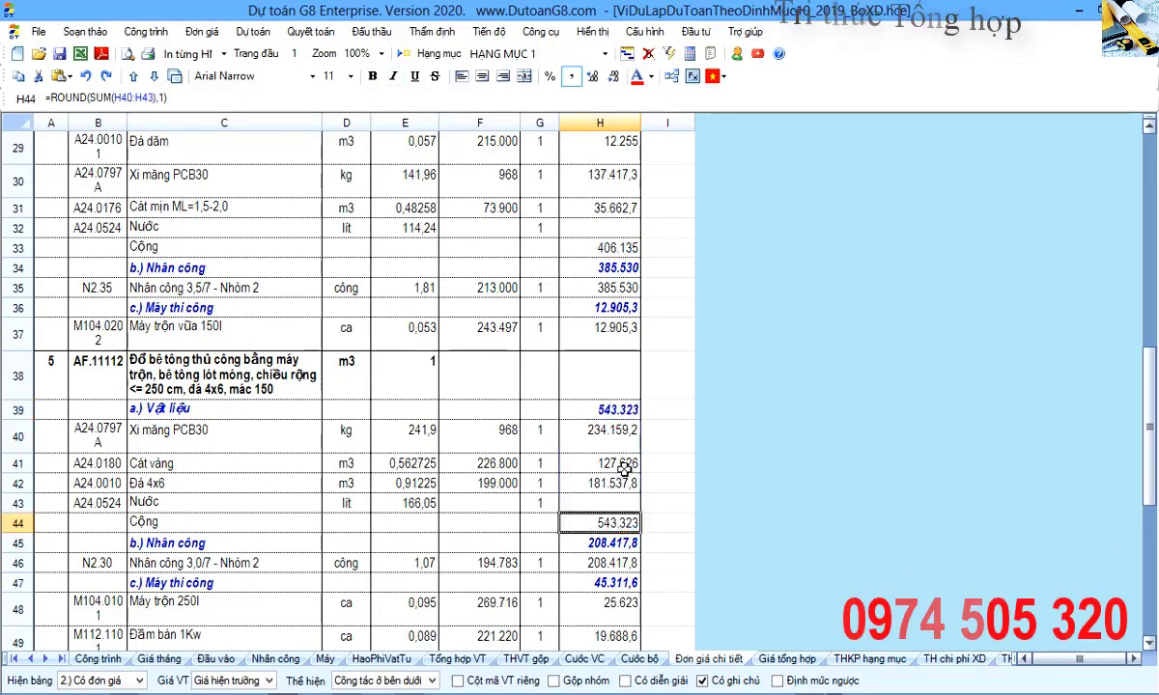
double_click(621, 463)
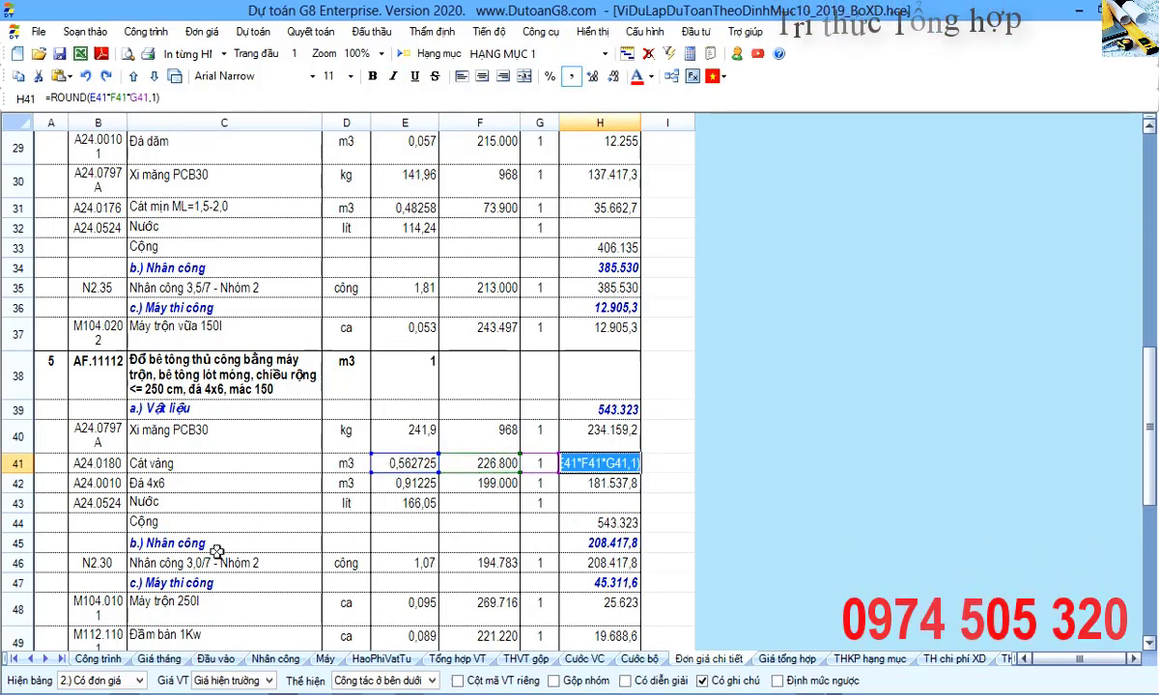
key("Escape")
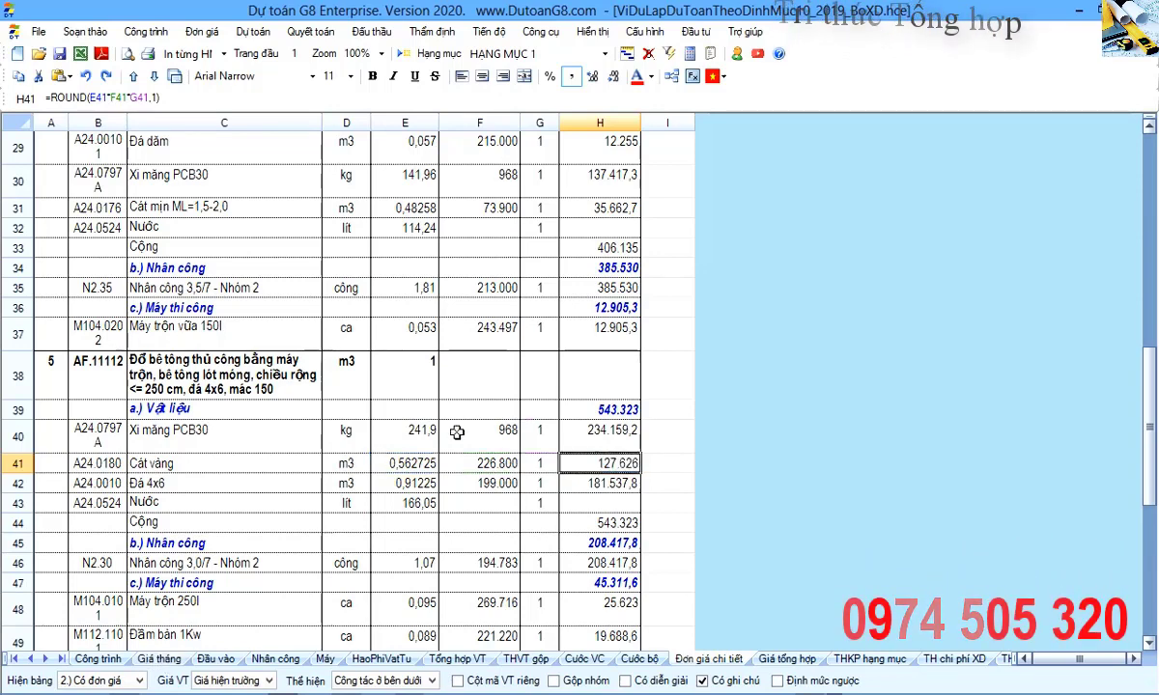
Review the consumption norms and unit prices of the materials, labour and machines under item AF.11112.
left_click_drag(427, 434, 420, 530)
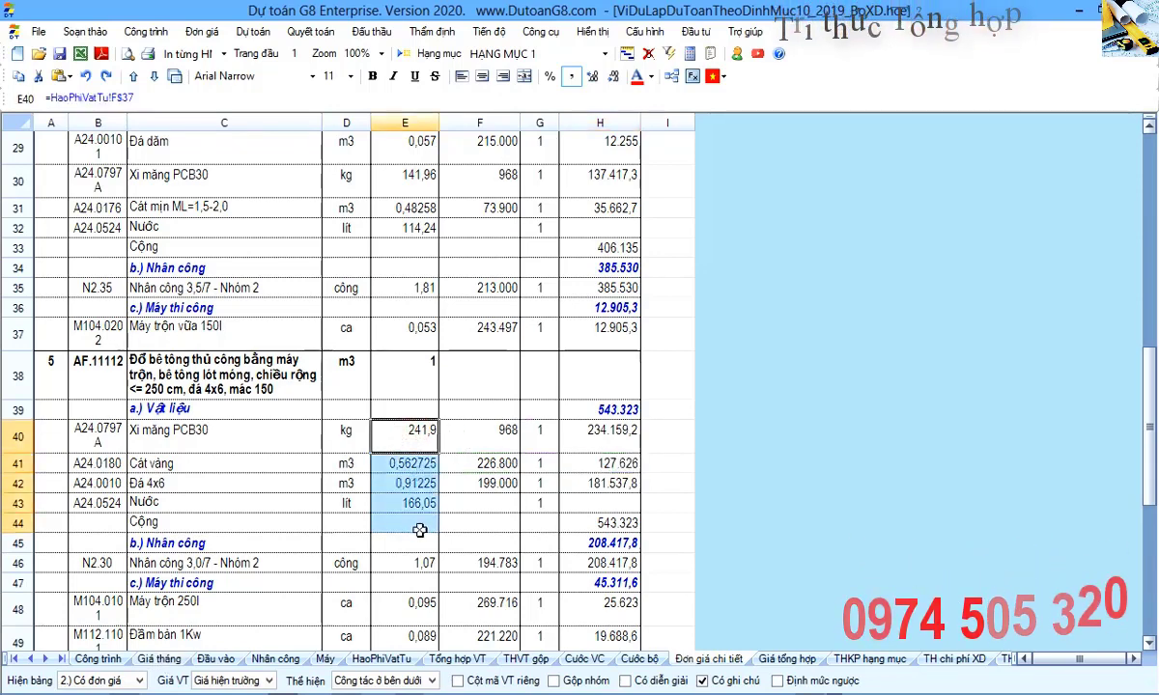
left_click_drag(499, 414, 467, 502)
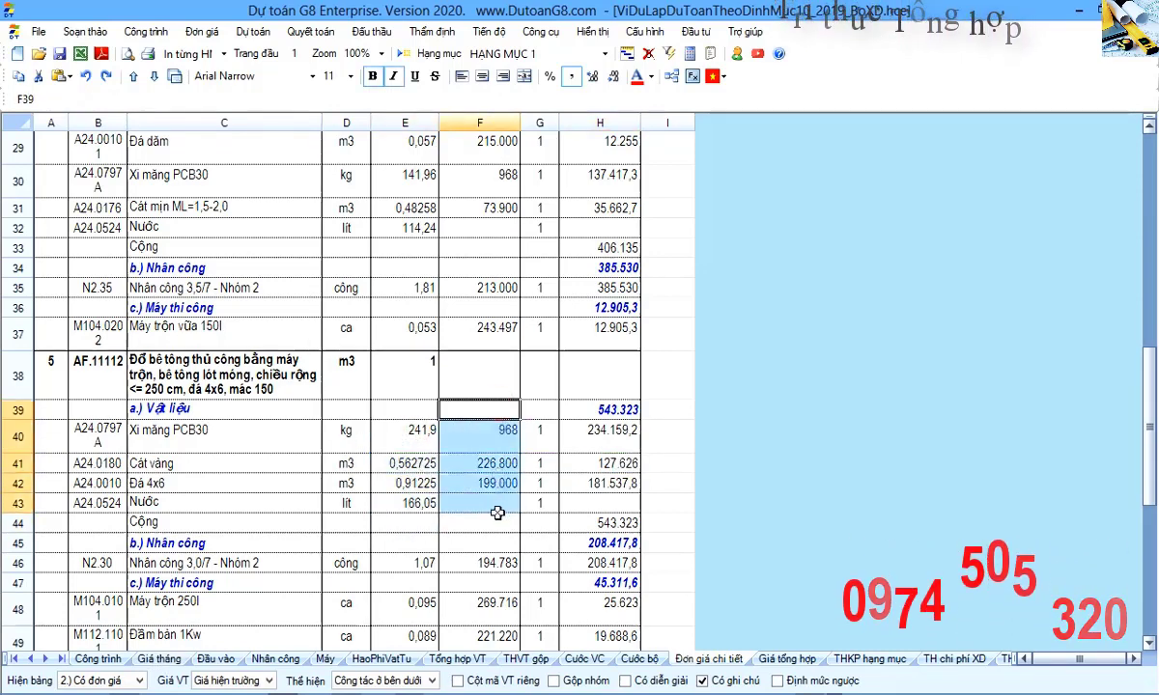
scroll(482, 509, "down", 1)
left_click_drag(492, 455, 501, 570)
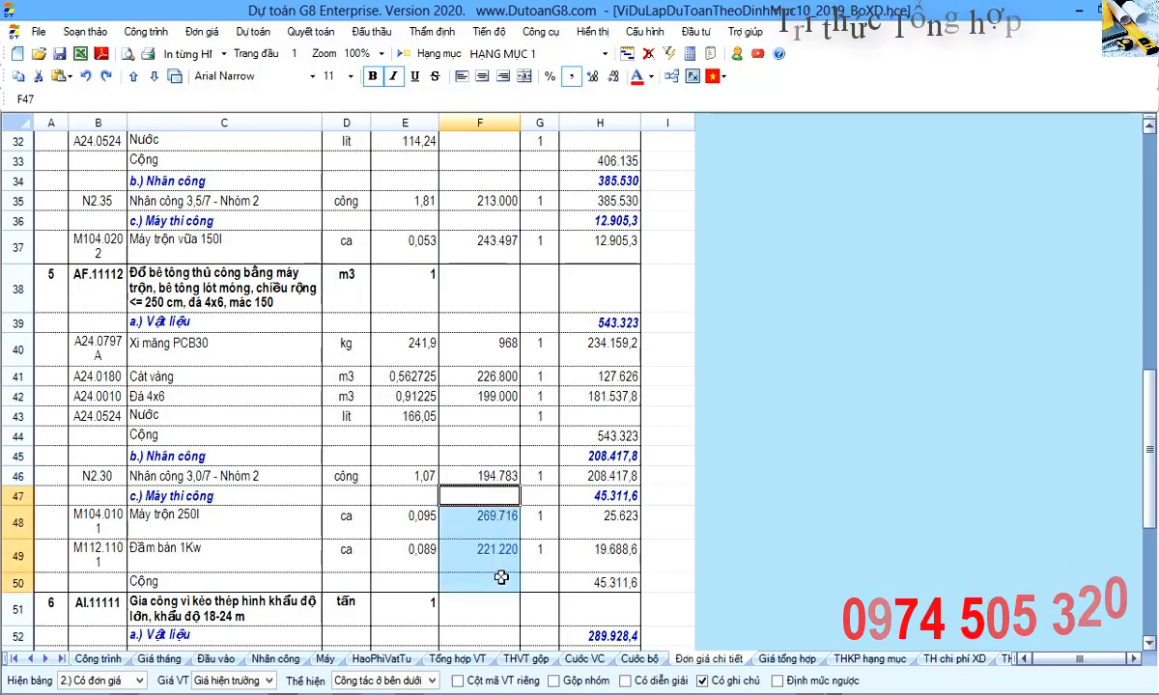
left_click(501, 556)
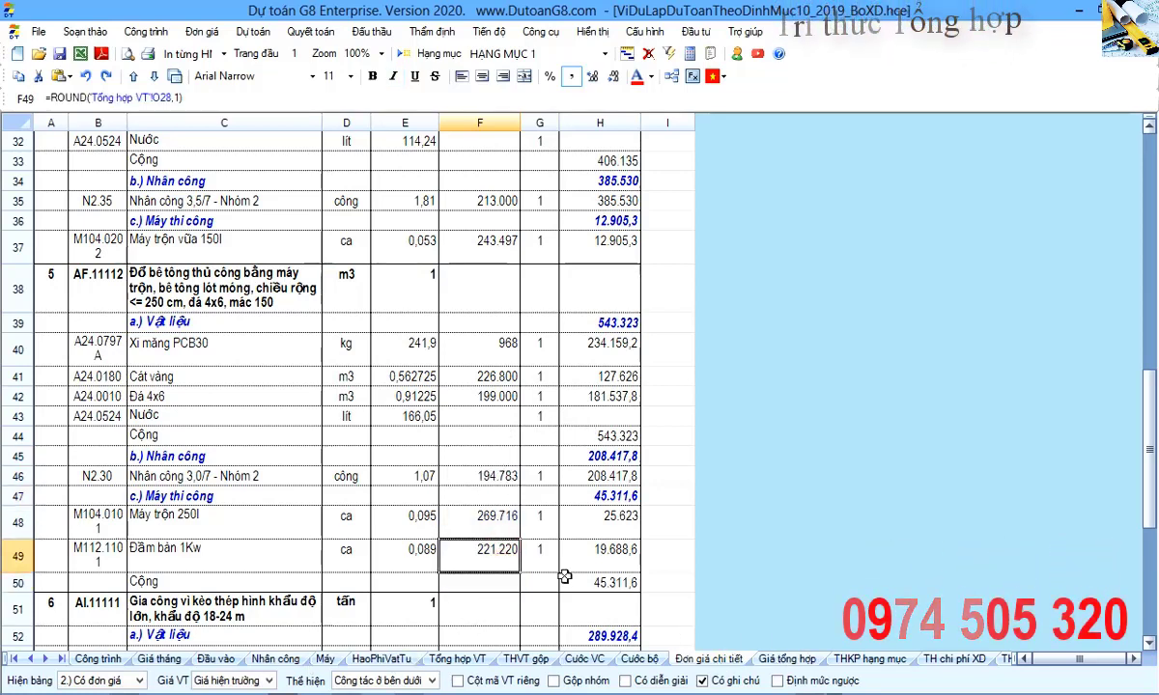
left_click_drag(413, 318, 415, 570)
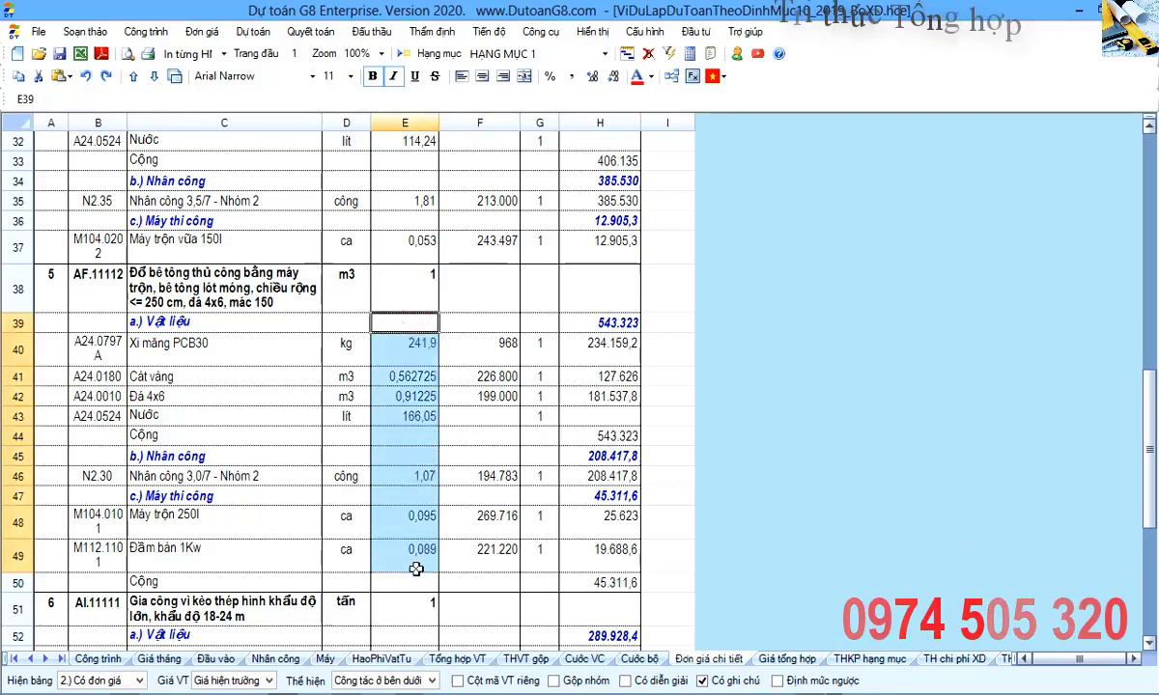
left_click_drag(459, 322, 477, 571)
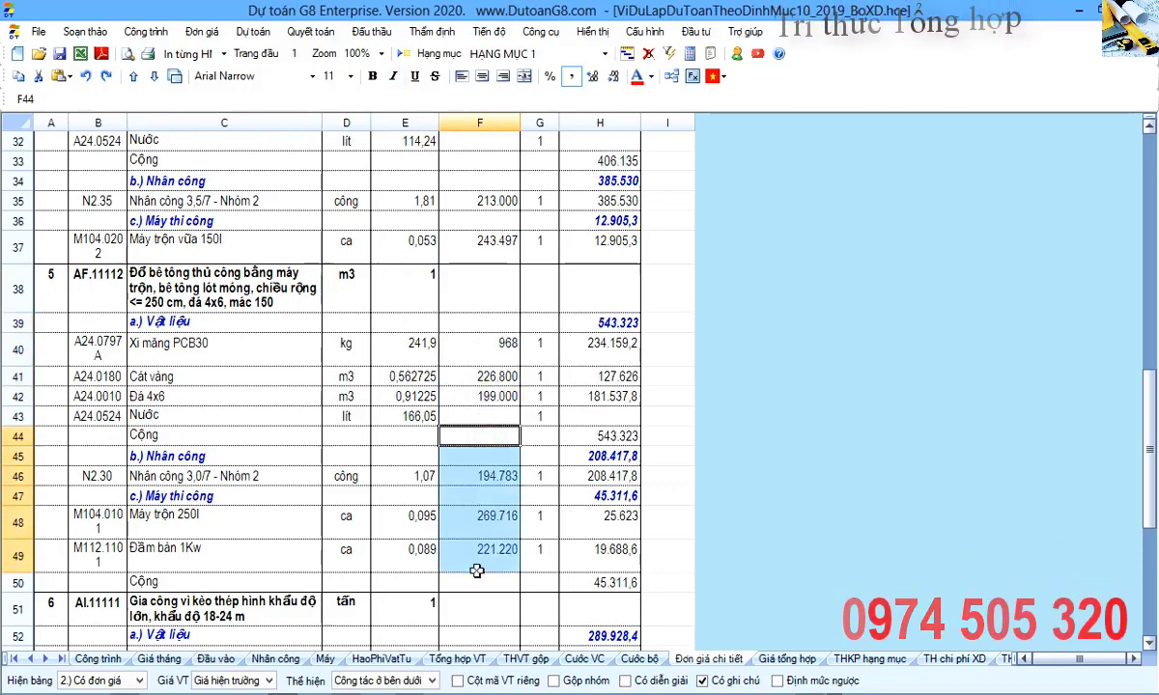
left_click(474, 551)
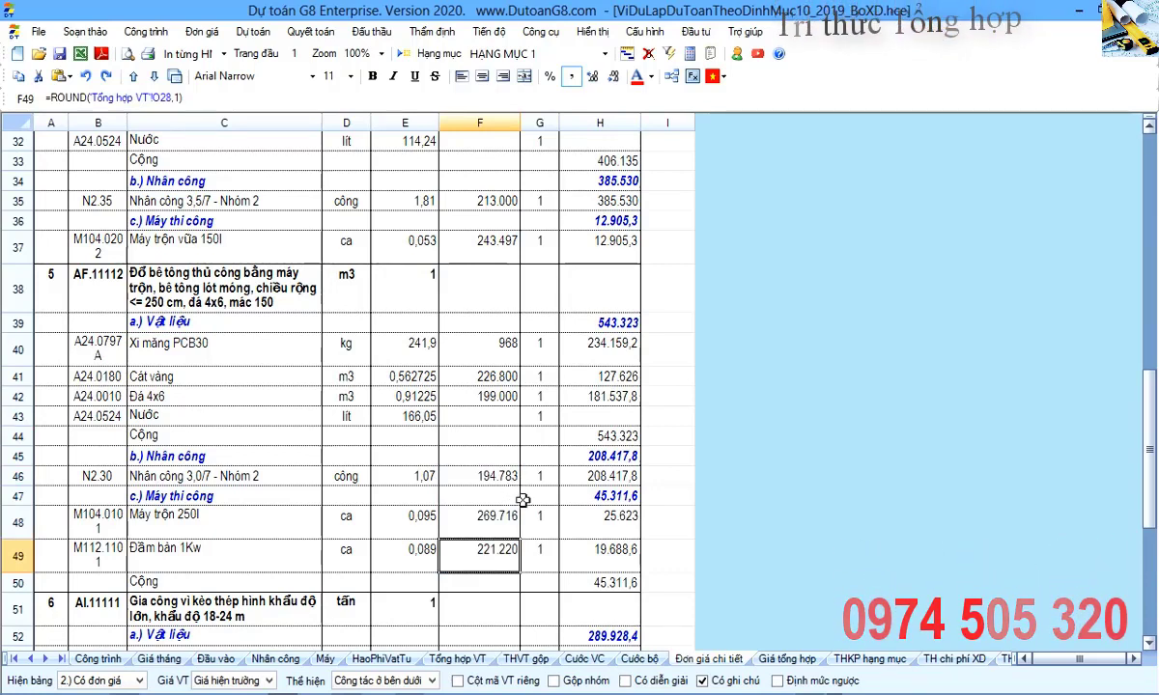
Return to the THKP hạng mục sheet and base its cost summary on THVT (Tổng hợp VT).
left_click(788, 659)
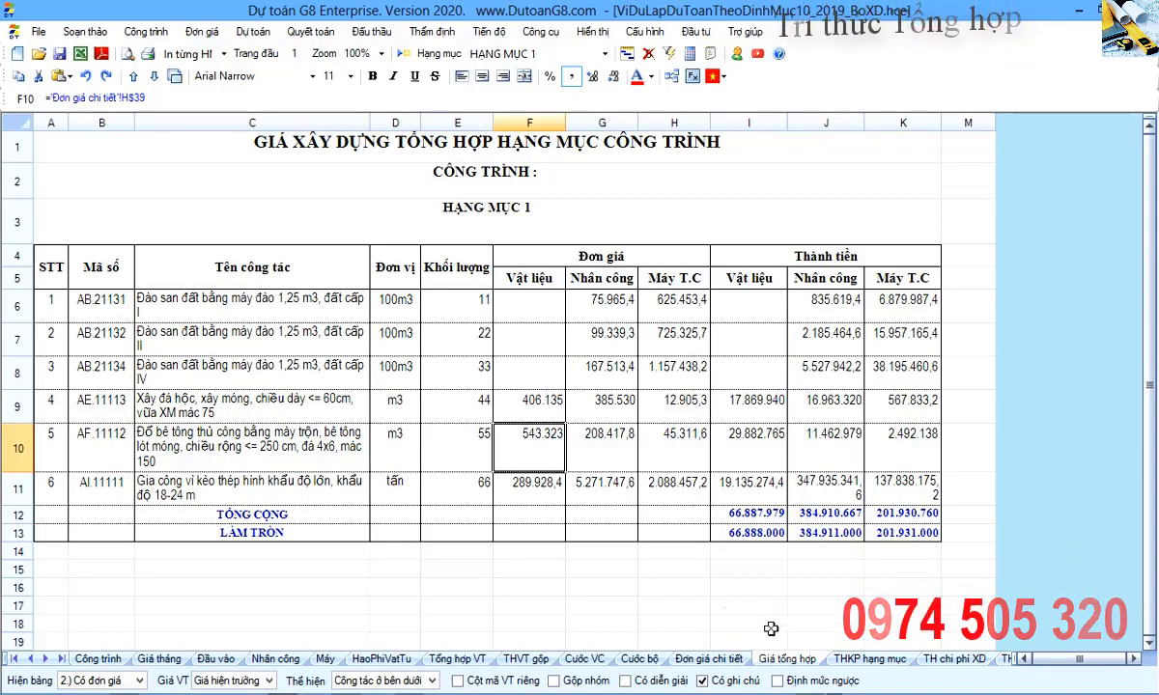
left_click(709, 660)
left_click(788, 663)
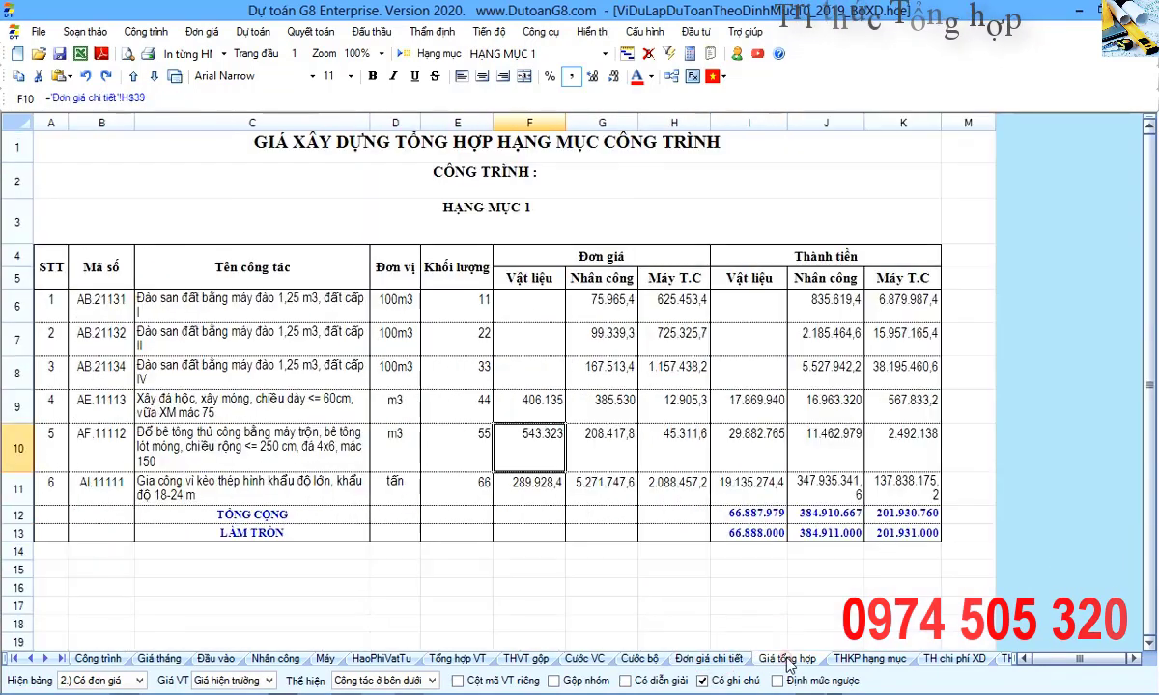
left_click(849, 660)
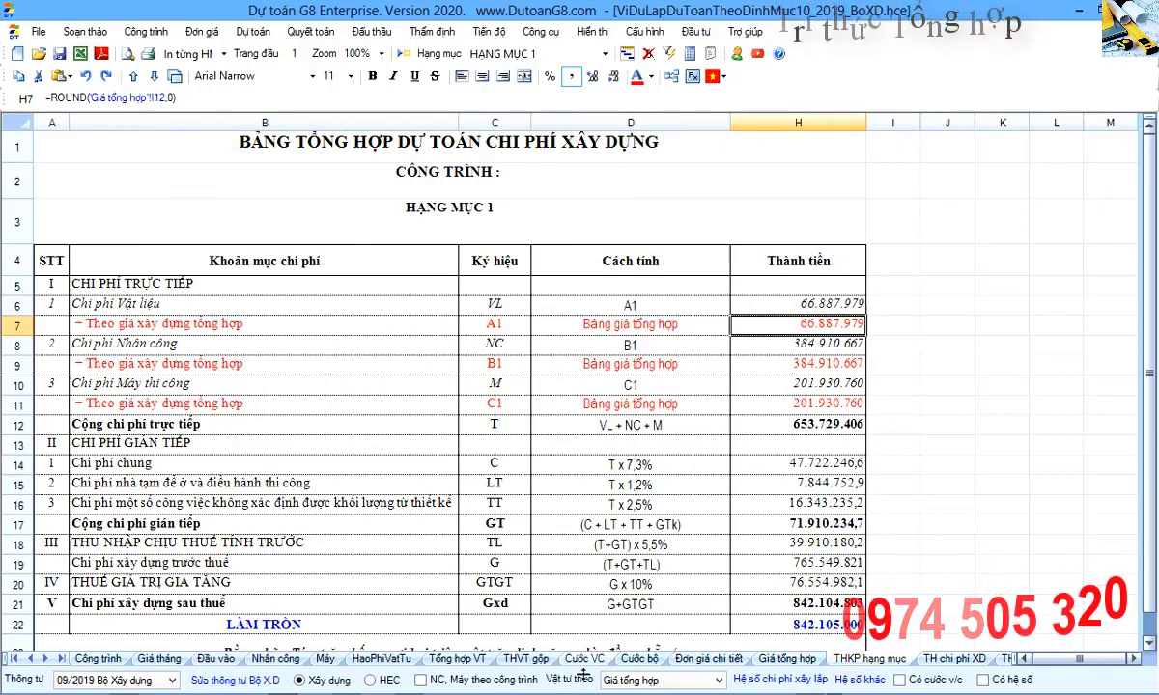
left_click(642, 680)
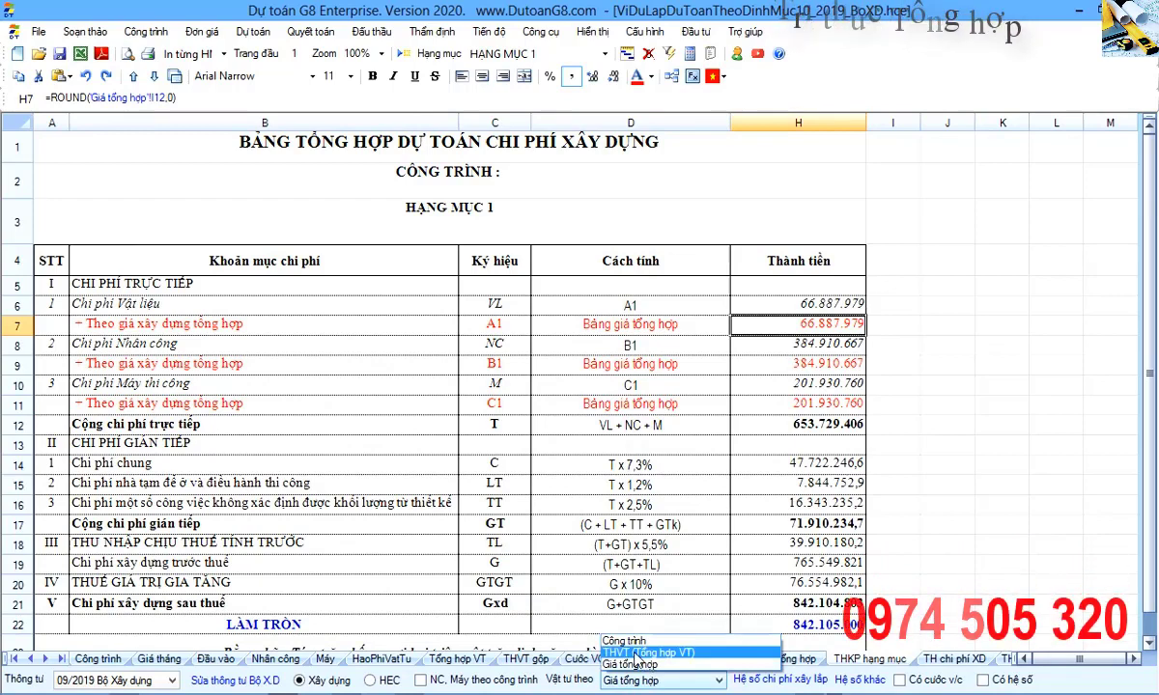
left_click(635, 653)
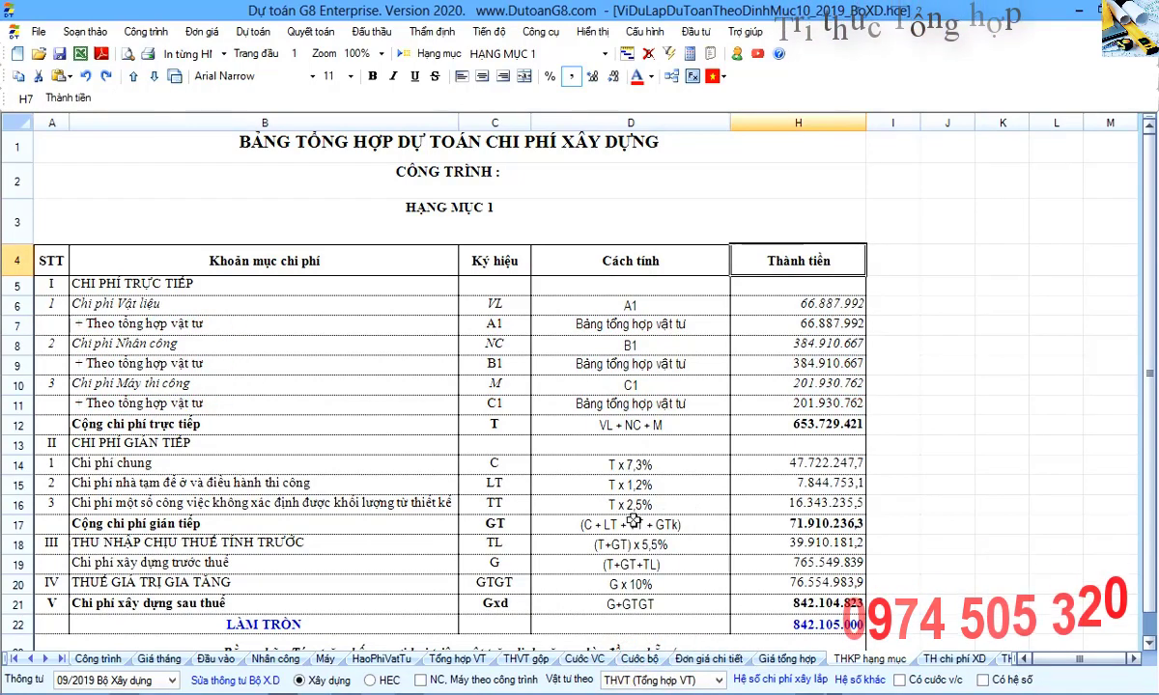
Show the Tổng hợp VT sheet in the 7.) Bảng giá hiện trường rút gọn layout.
left_click(446, 659)
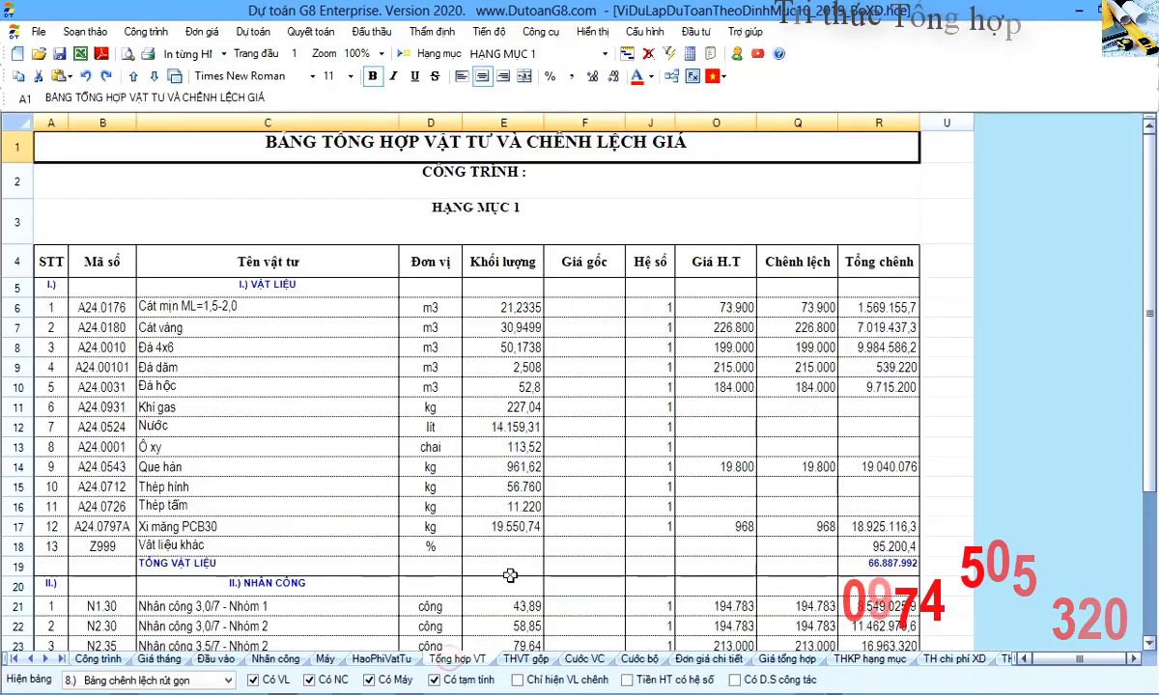
left_click(546, 527)
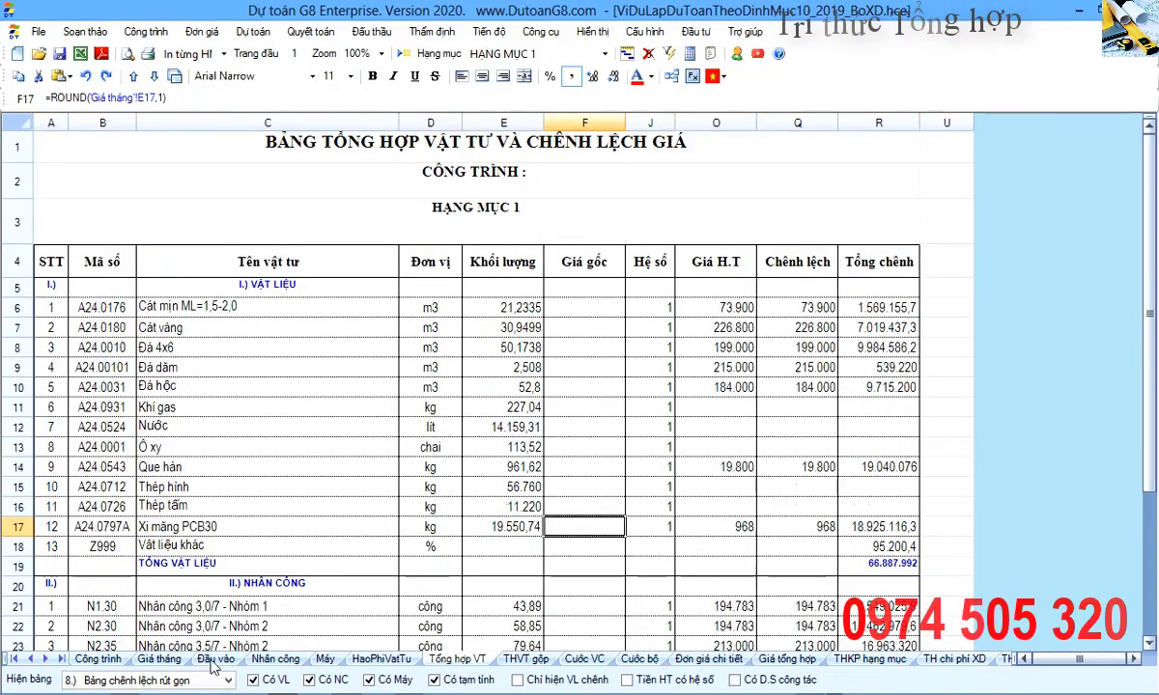
left_click(213, 679)
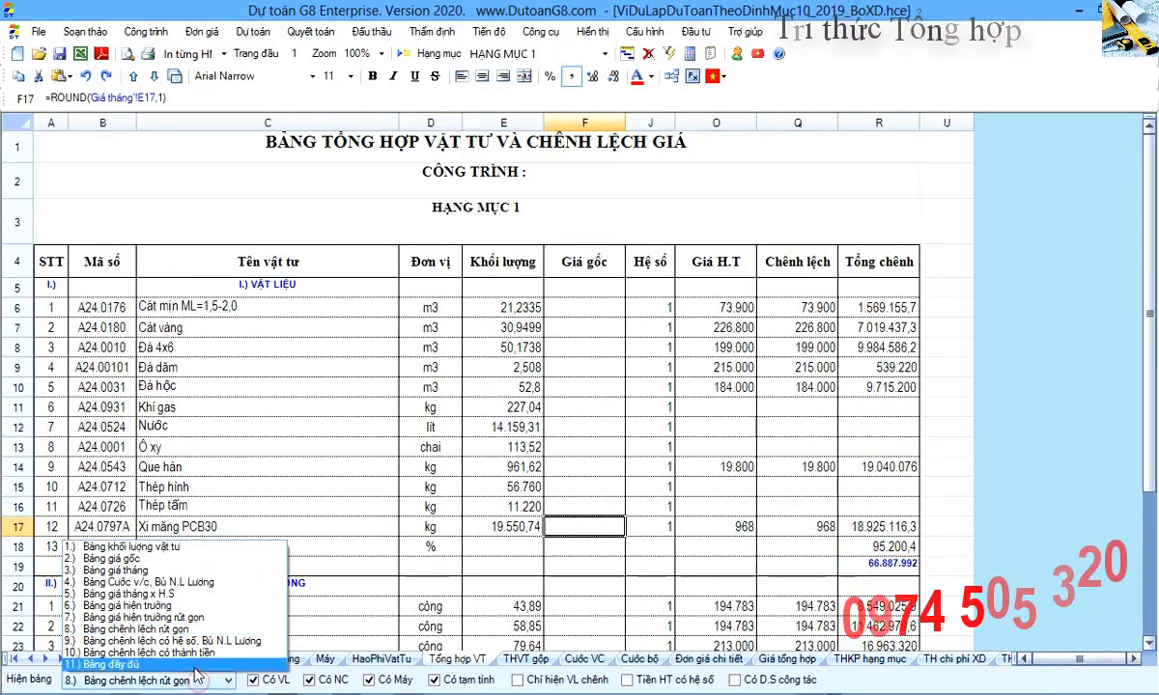
left_click(191, 618)
left_click(331, 407)
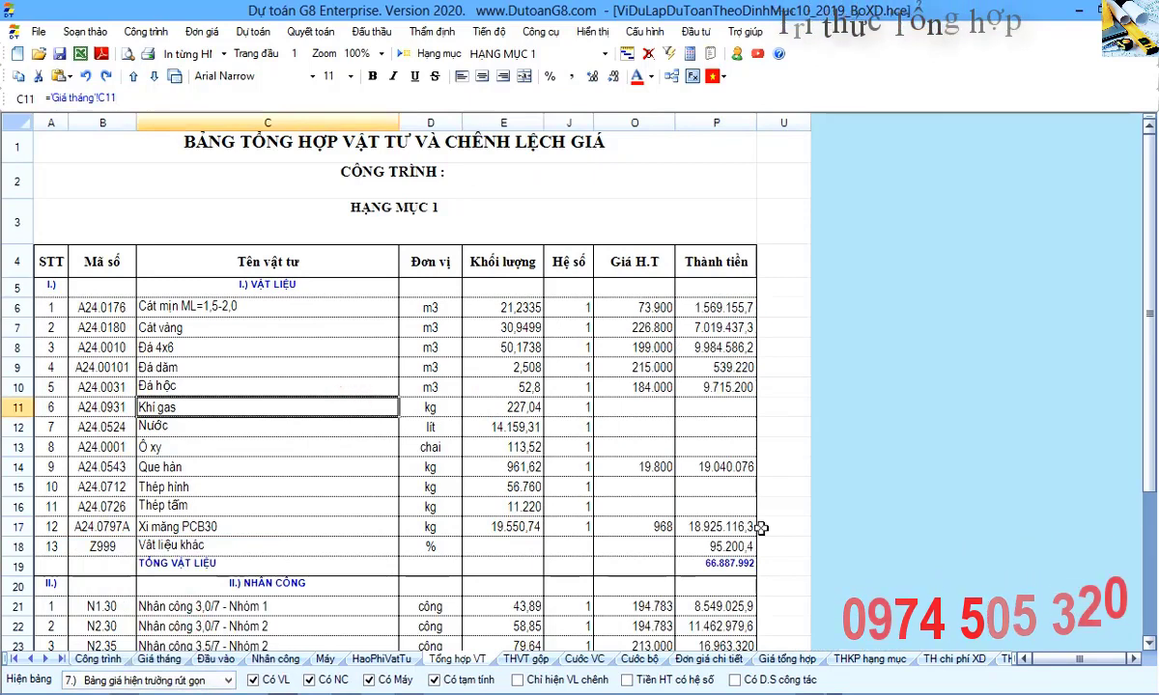
Check the material, labour and machine totals on the Tổng hợp VT sheet.
left_click_drag(771, 568, 635, 568)
scroll(676, 551, "down", 2)
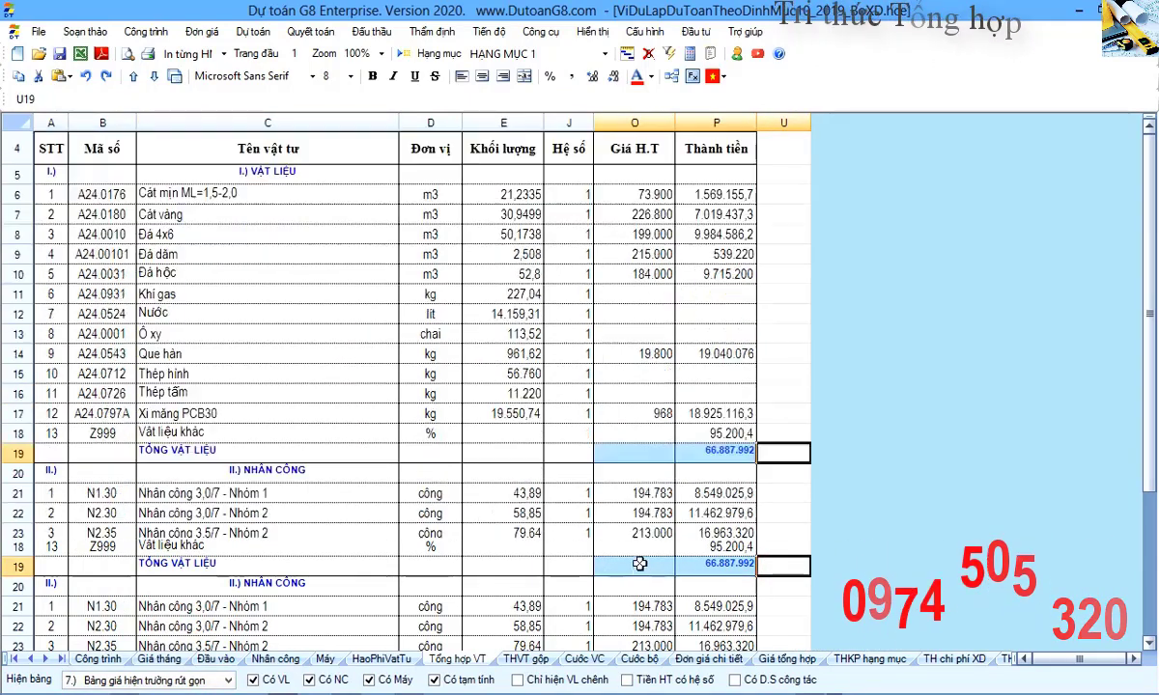
left_click_drag(772, 496, 634, 496)
scroll(676, 521, "down", 2)
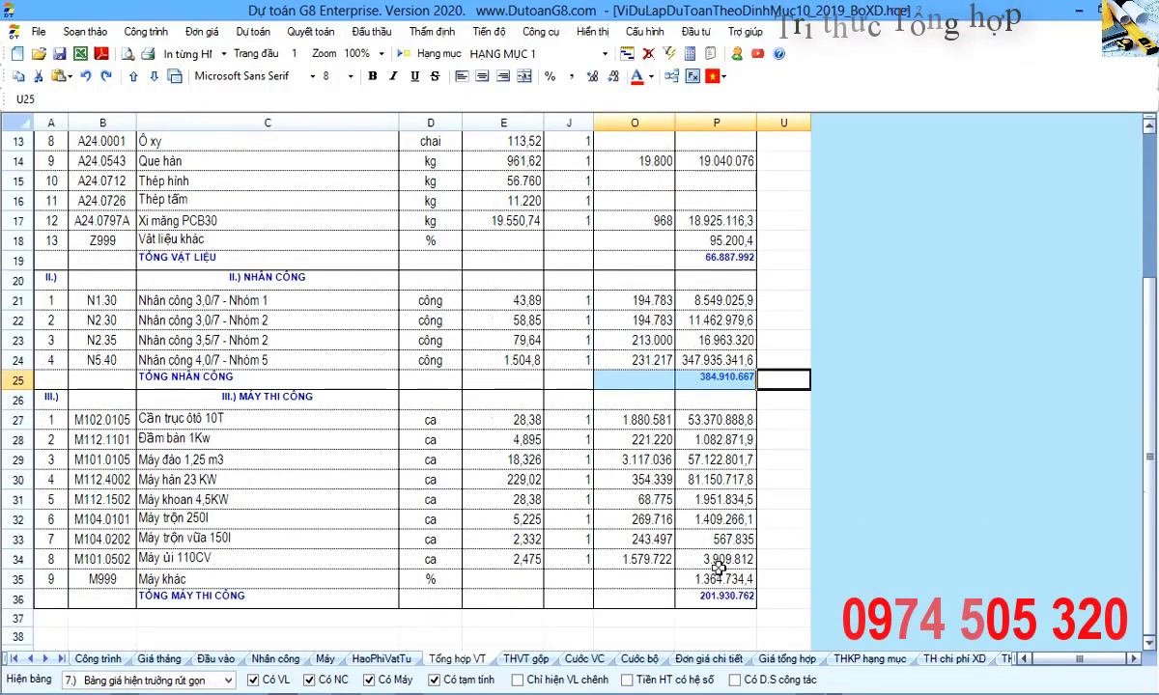
left_click(724, 601)
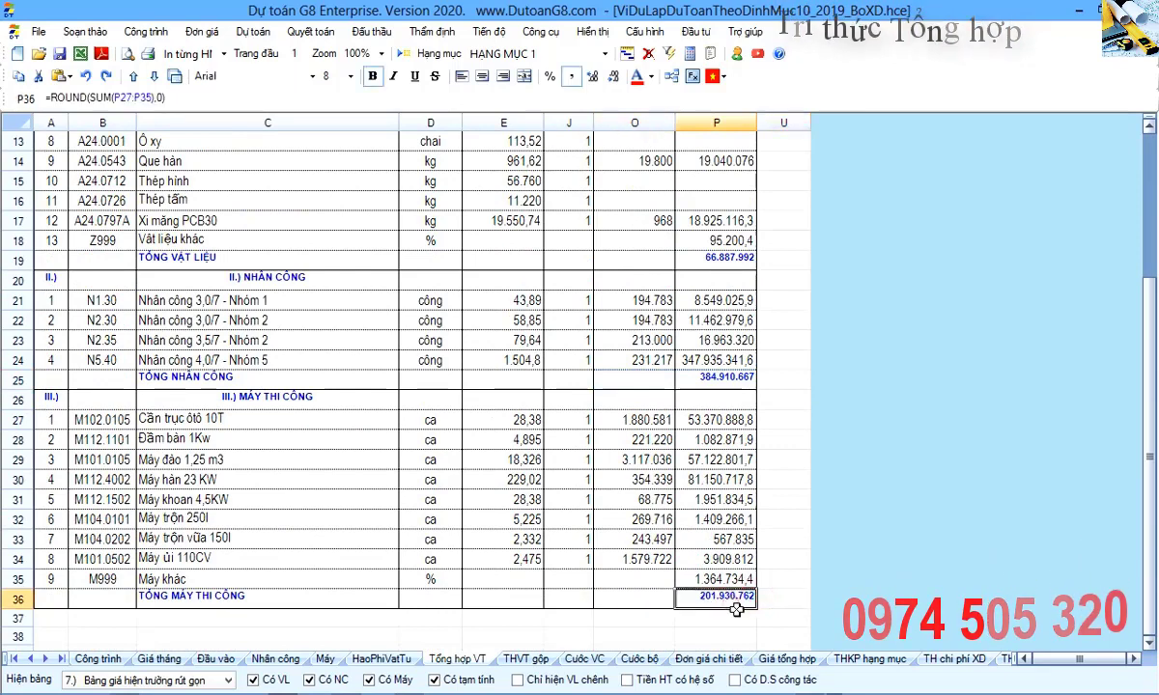
Trace the A1 material cost on the THKP hạng mục sheet to its source total on Tổng hợp VT.
left_click(855, 655)
left_click(16, 325)
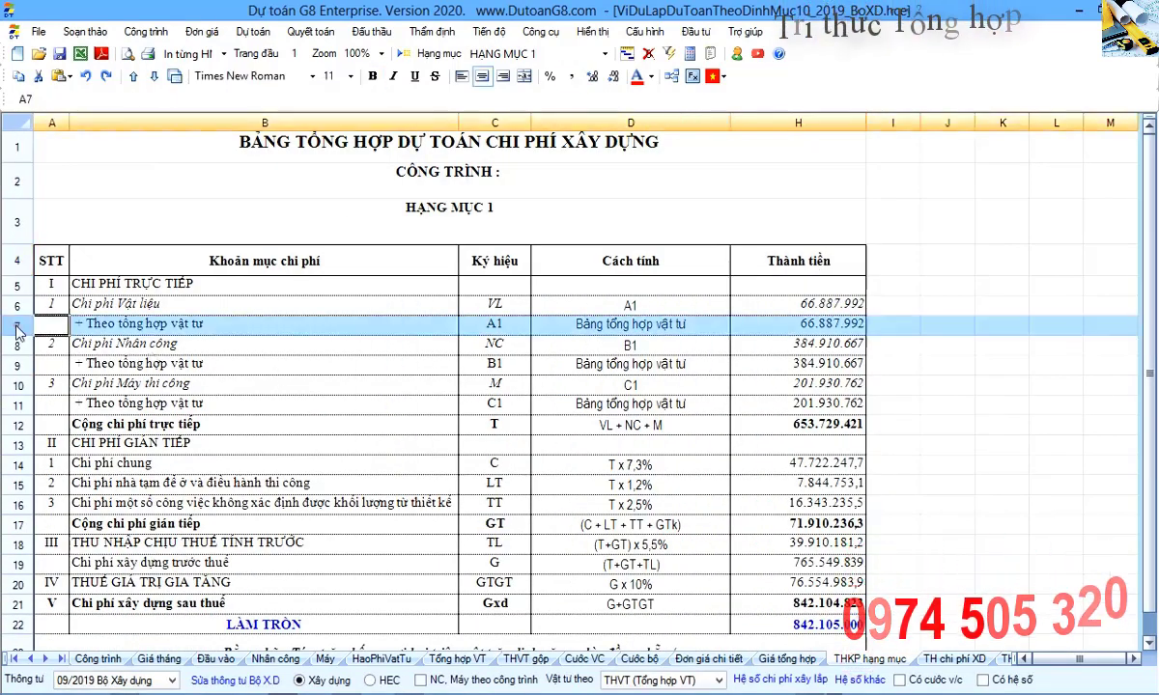
left_click(772, 323)
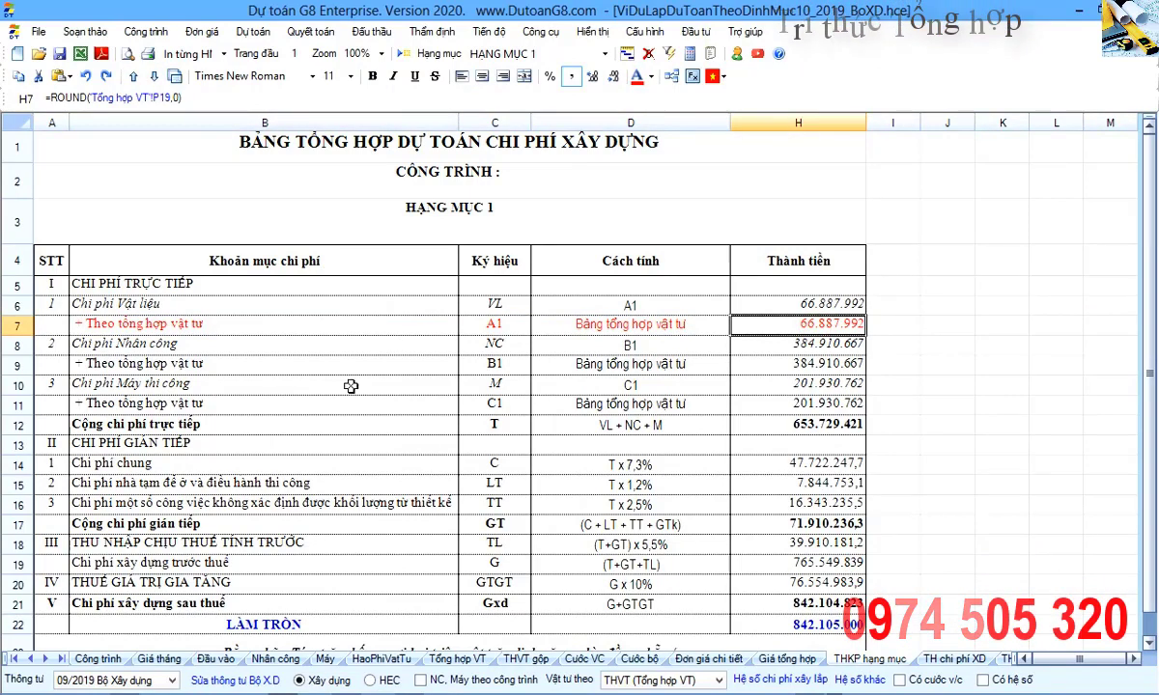
key("ctrl+bracketleft")
scroll(434, 270, "up", 3)
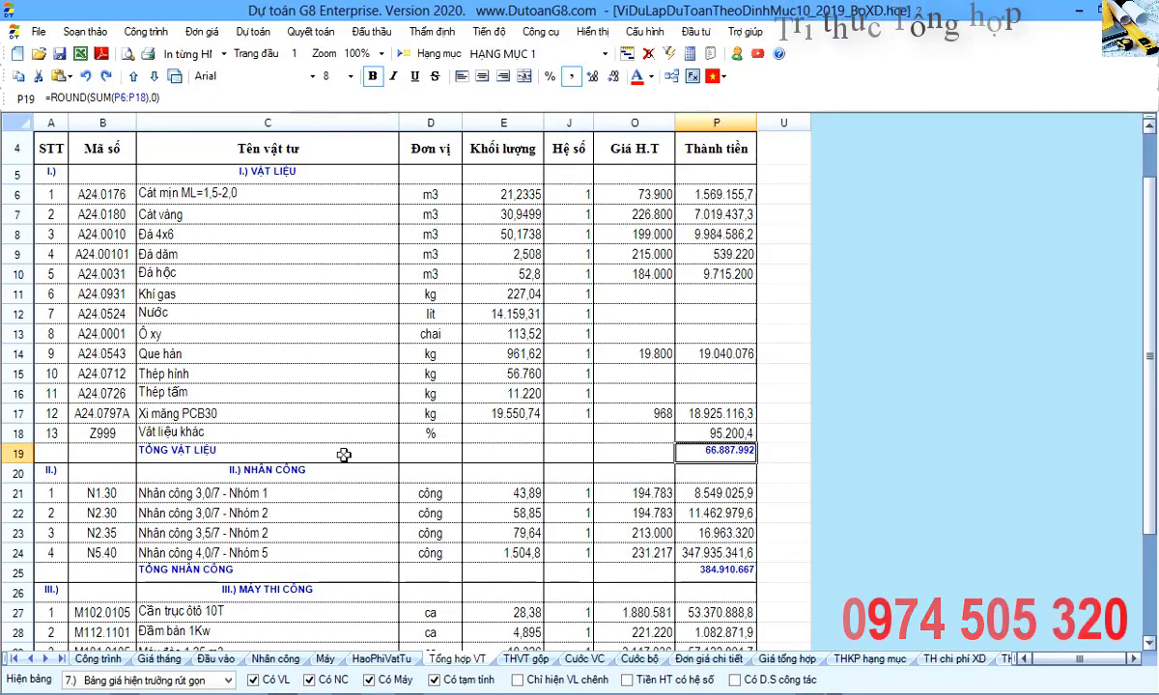
left_click_drag(344, 455, 734, 451)
left_click(719, 451)
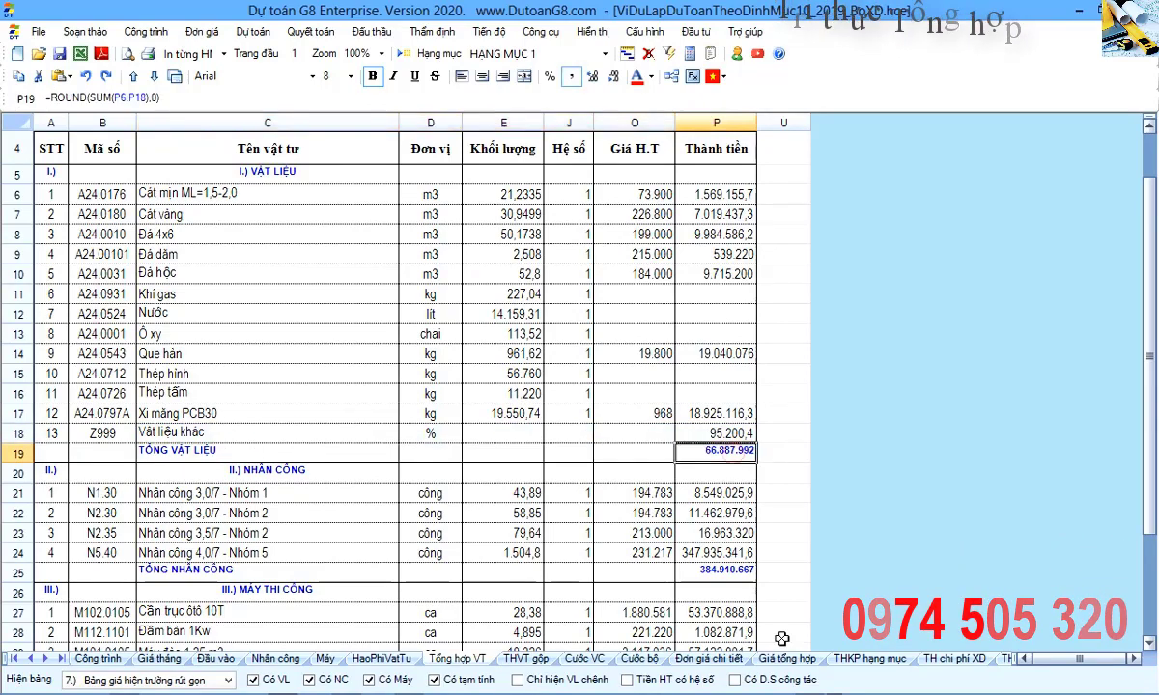
Trace the C1 machine cost on the THKP hạng mục sheet to its source total on Tổng hợp VT.
left_click(869, 659)
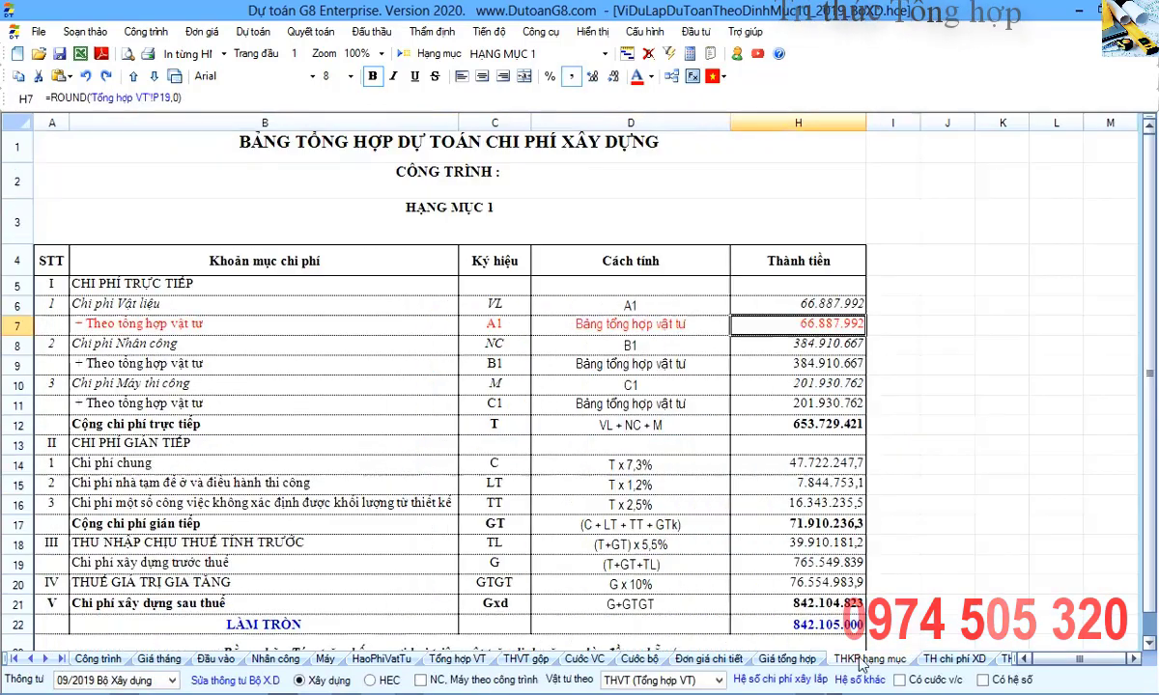
left_click(24, 411)
left_click(758, 403)
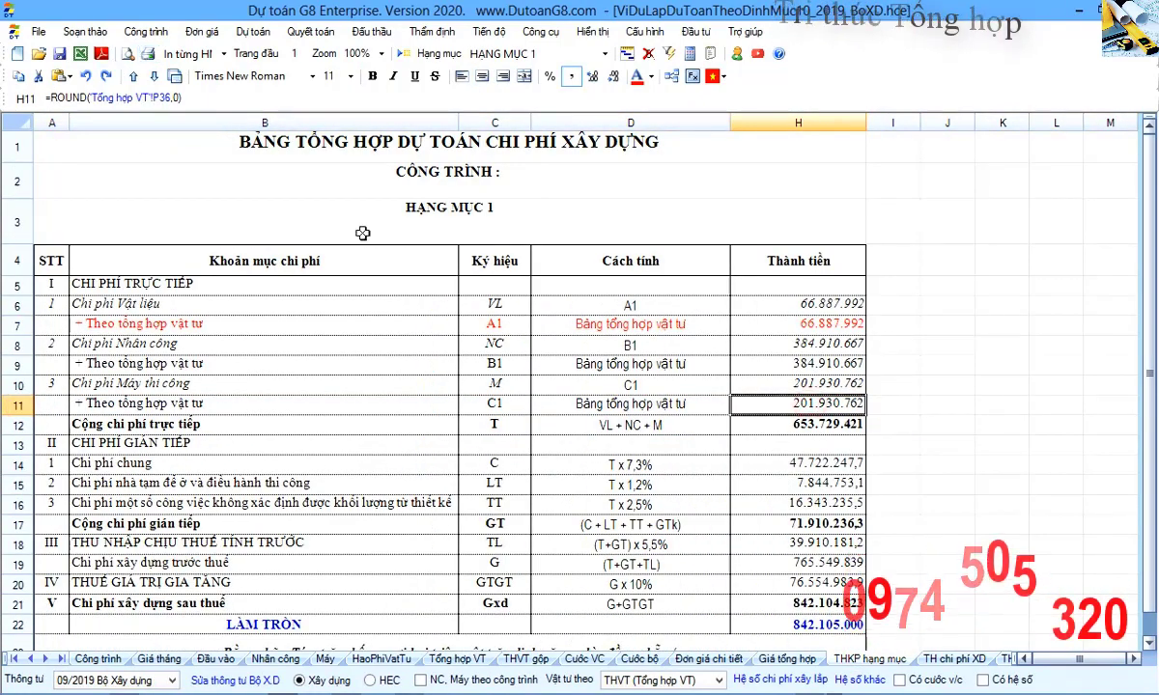
key("ctrl+bracketleft")
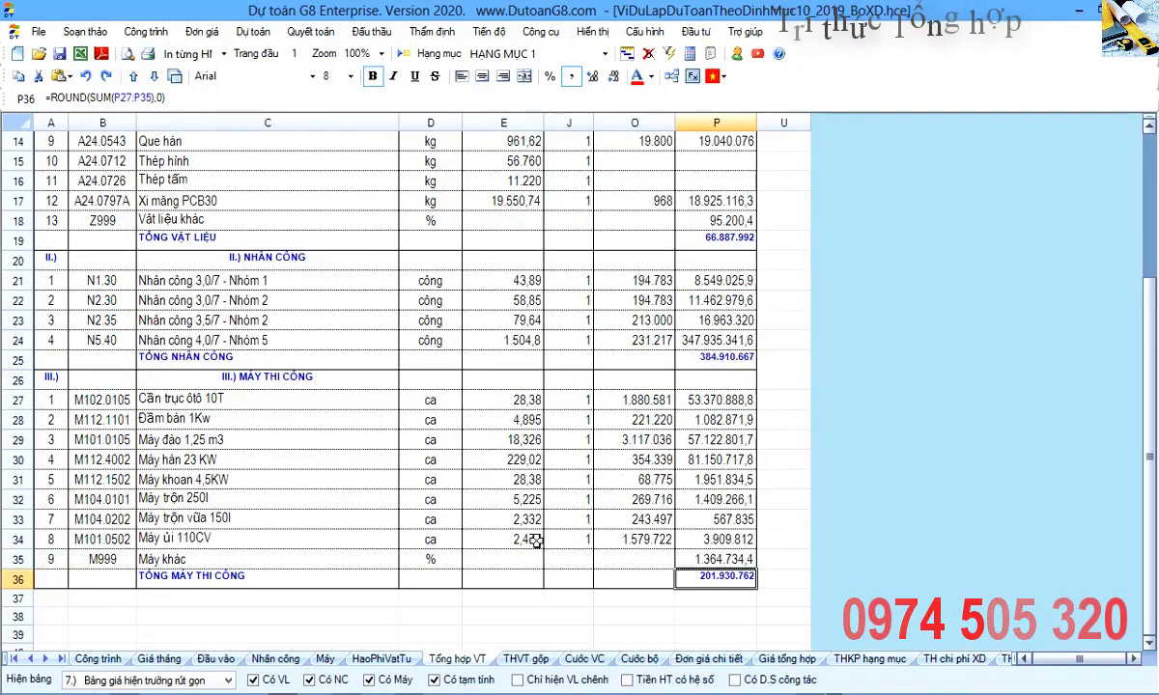
left_click_drag(654, 581, 713, 580)
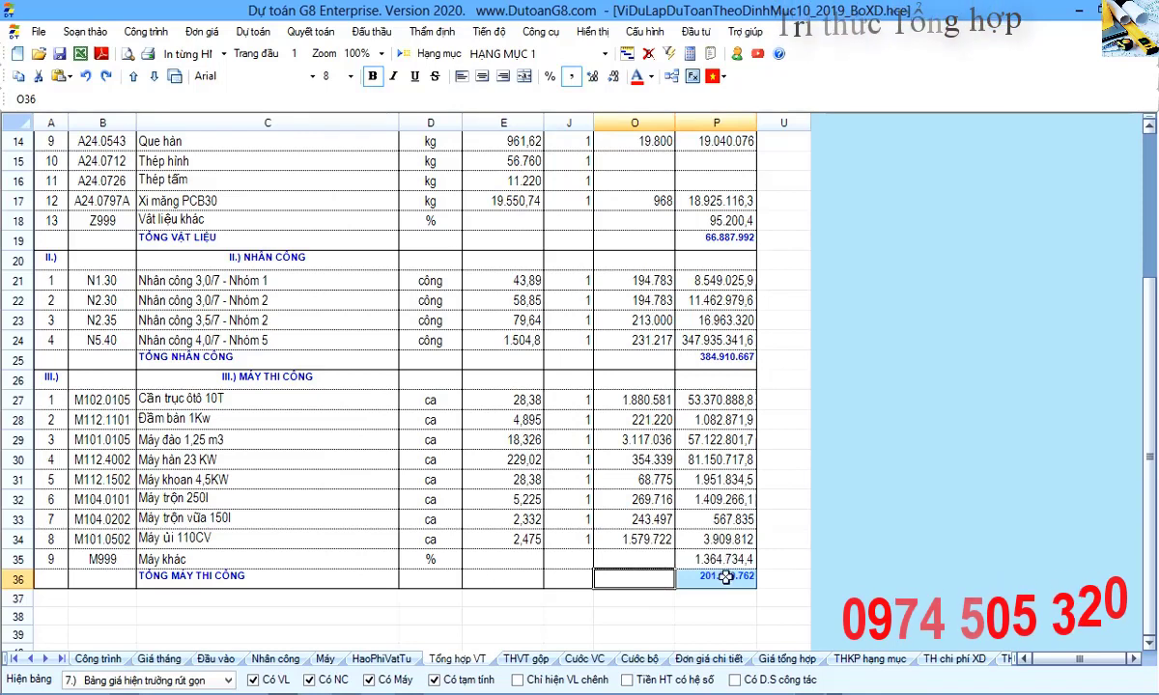
double_click(725, 578)
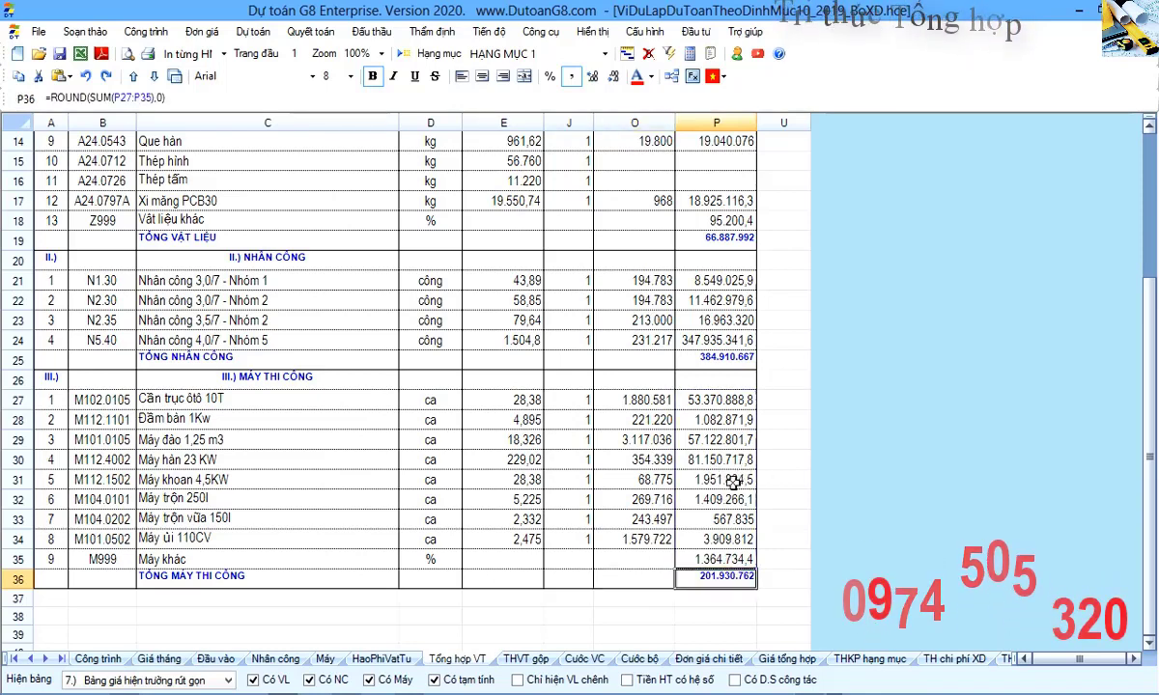
Examine how the Khối lượng and Giá H.T columns produce the Thành tiền amounts on the Tổng hợp VT sheet.
left_click(738, 478)
left_click(212, 683)
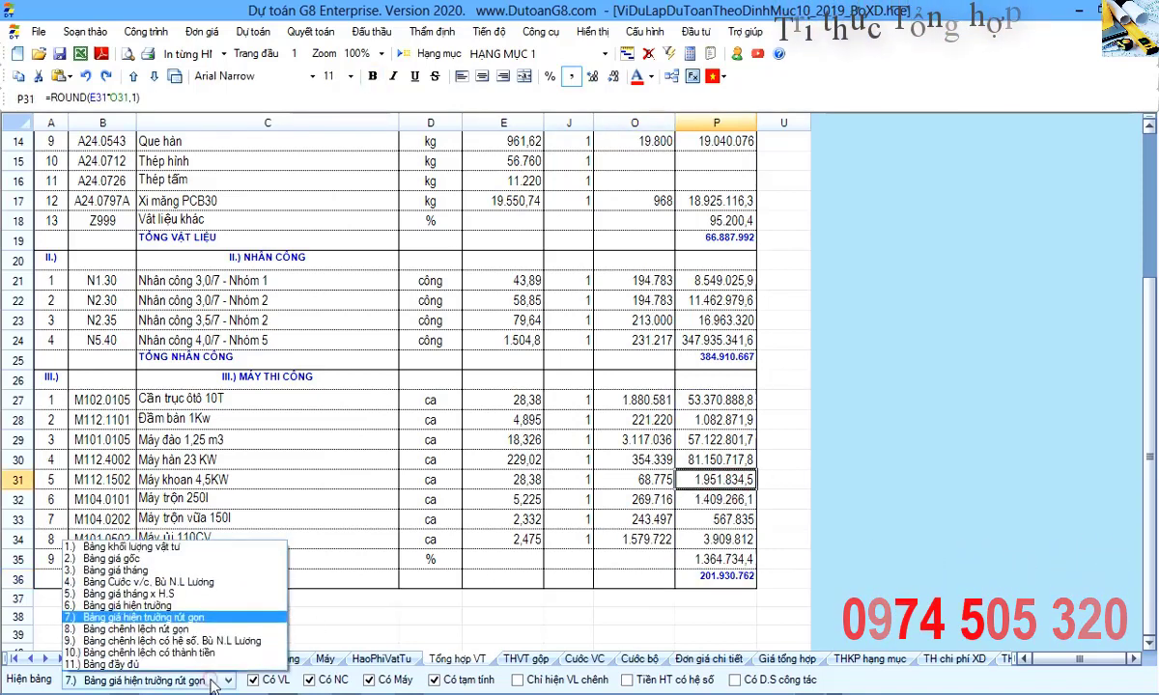
left_click(567, 439)
scroll(546, 415, "up", 5)
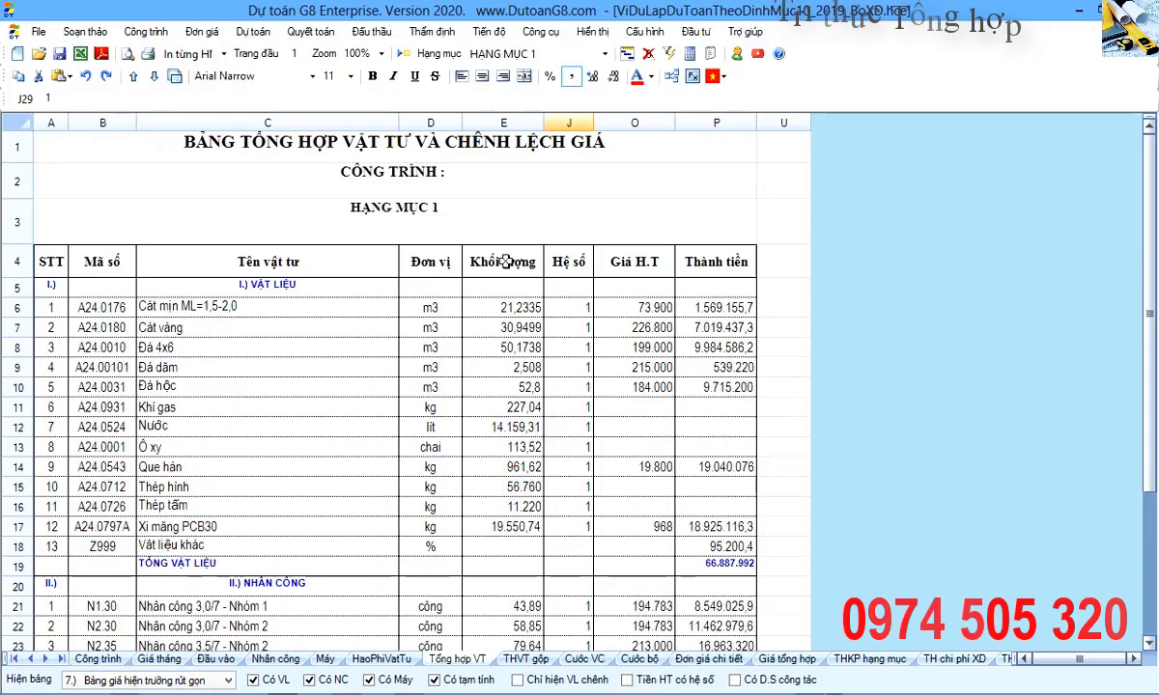
left_click_drag(504, 261, 503, 526)
left_click_drag(633, 261, 633, 487)
left_click_drag(715, 260, 717, 542)
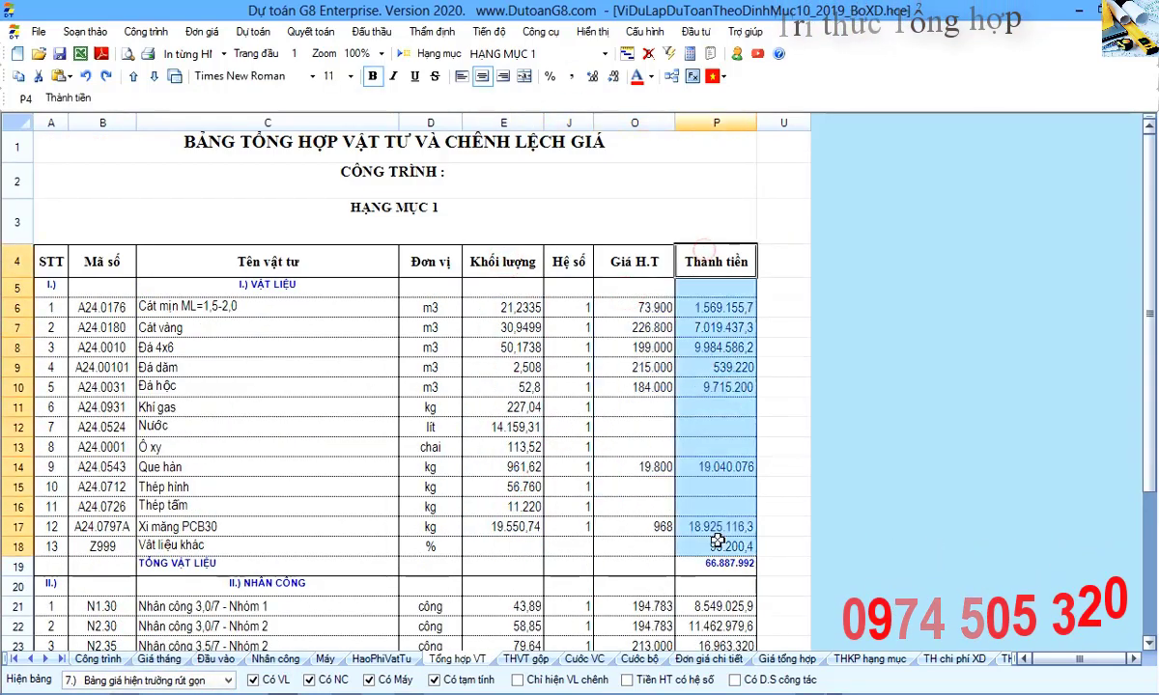
left_click_drag(633, 261, 621, 517)
left_click(706, 524)
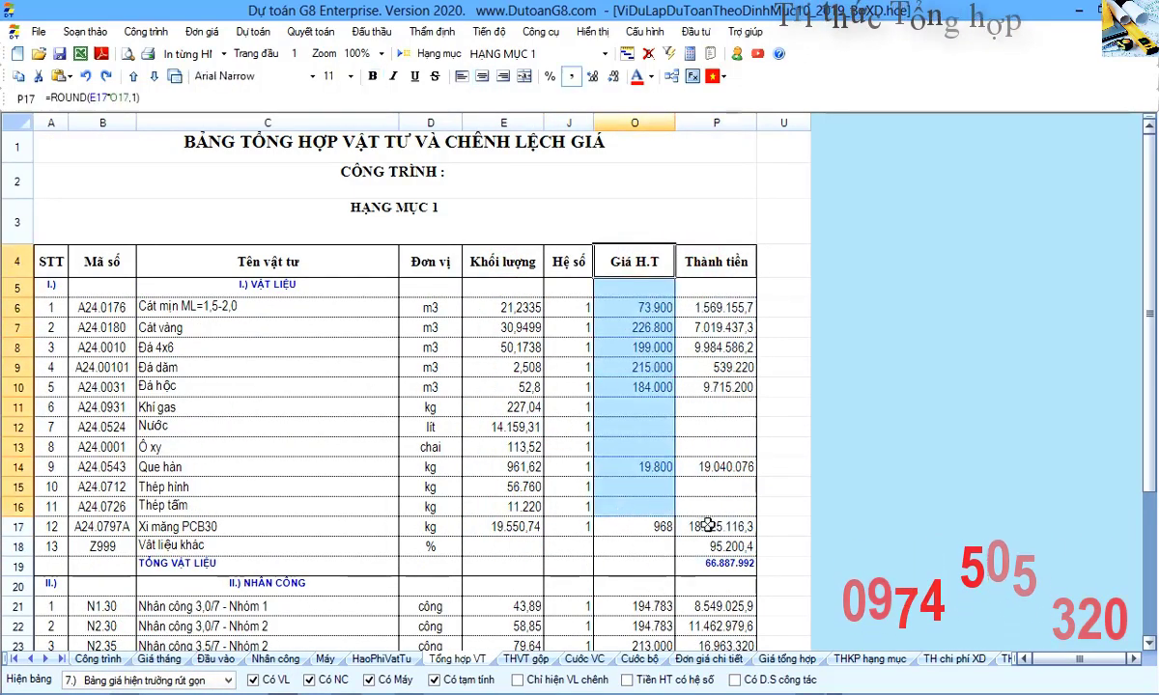
left_click(217, 687)
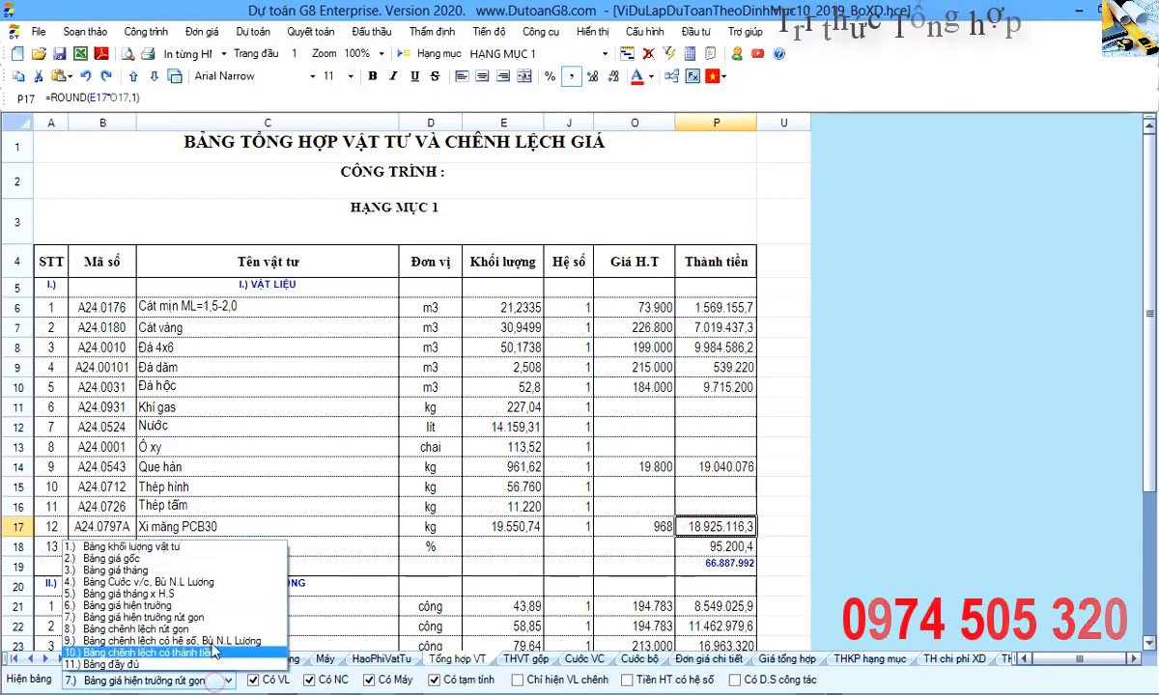
left_click(251, 618)
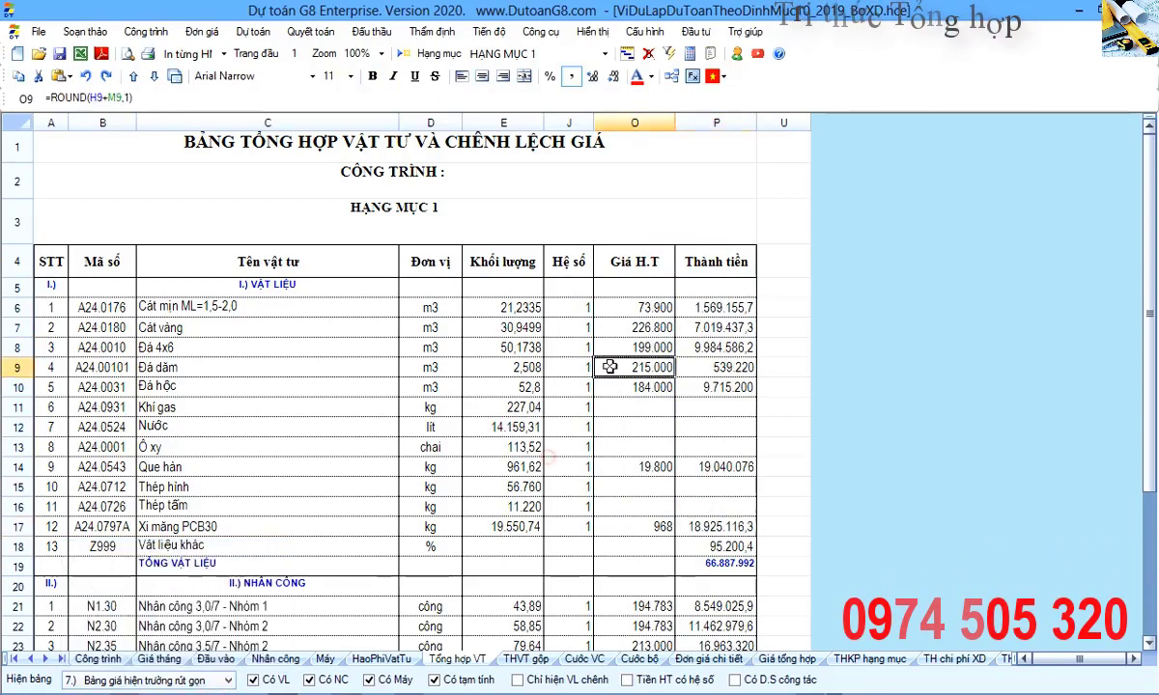
Return to the THKP hạng mục sheet and base its cost summary on Giá tổng hợp.
left_click(869, 659)
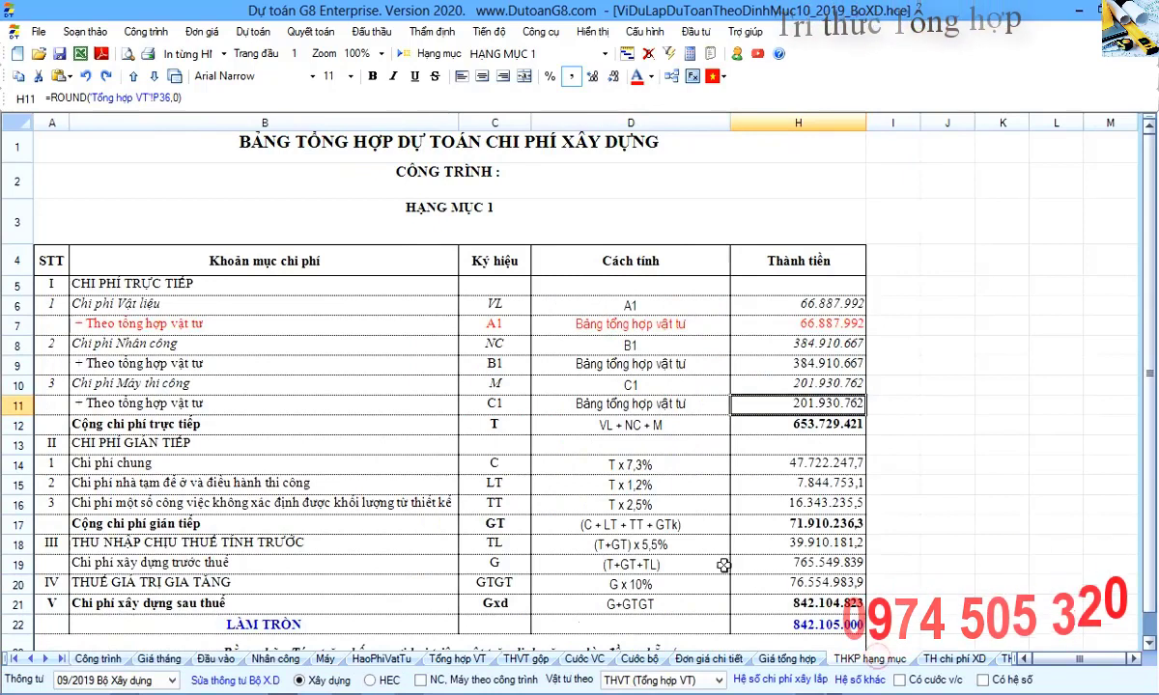
left_click(637, 679)
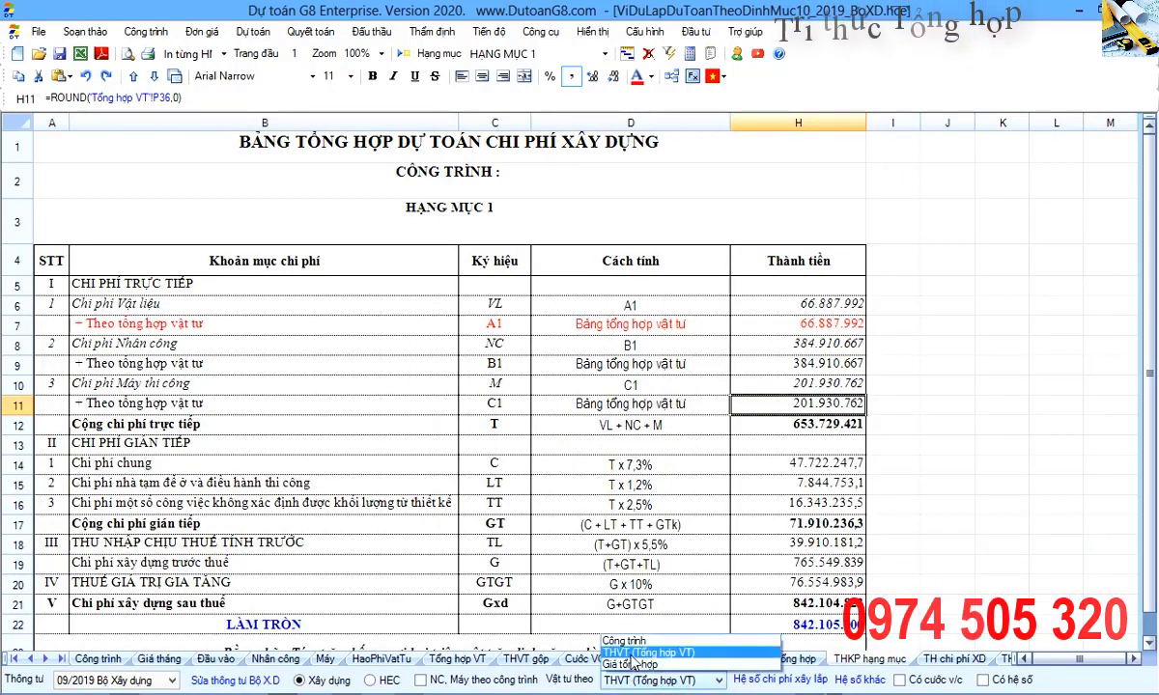
left_click(641, 666)
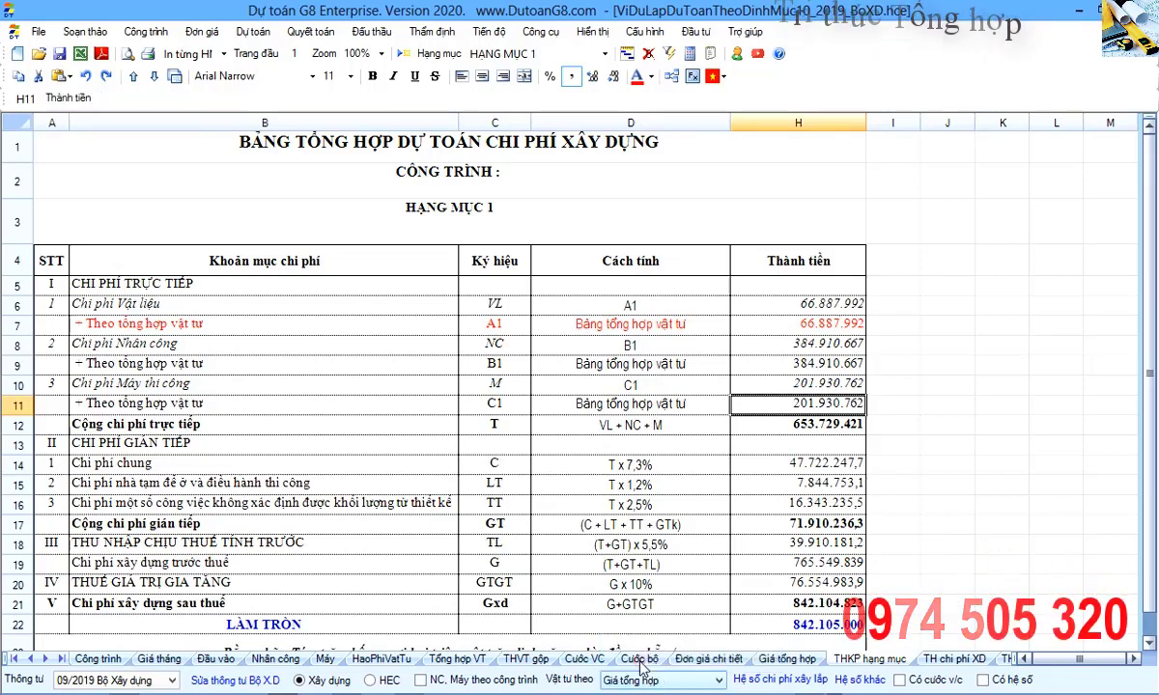
Compare the work items on the Giá tổng hợp sheet with those entered on the Công trình sheet.
left_click(788, 659)
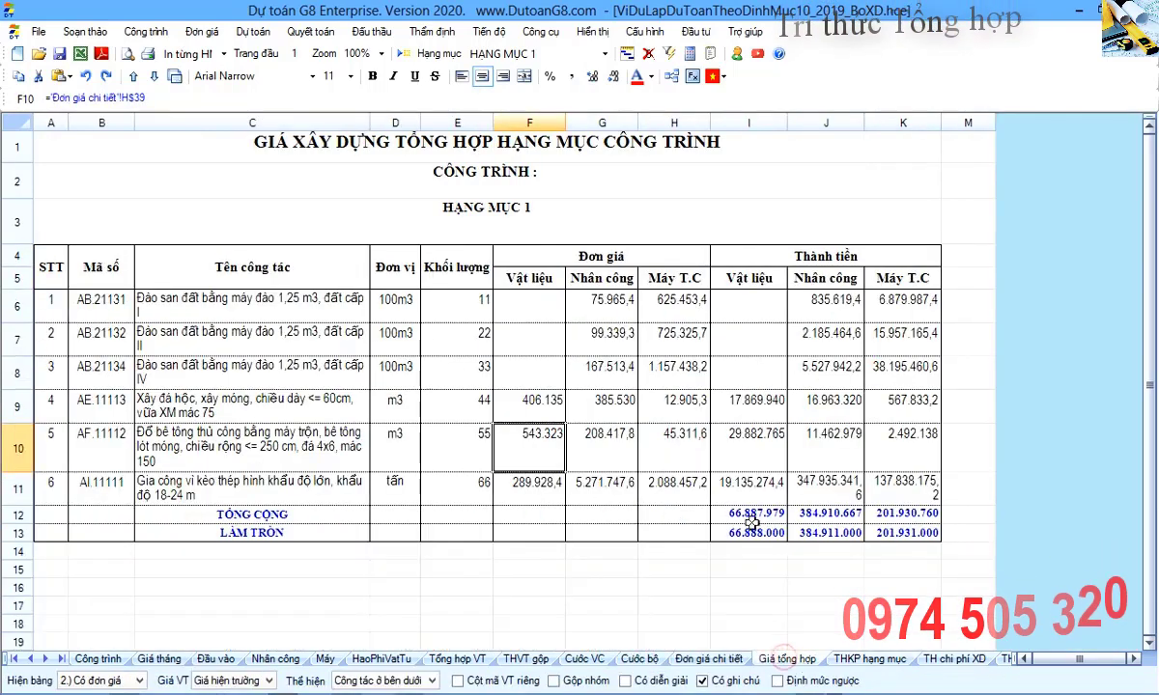
left_click_drag(226, 311, 270, 490)
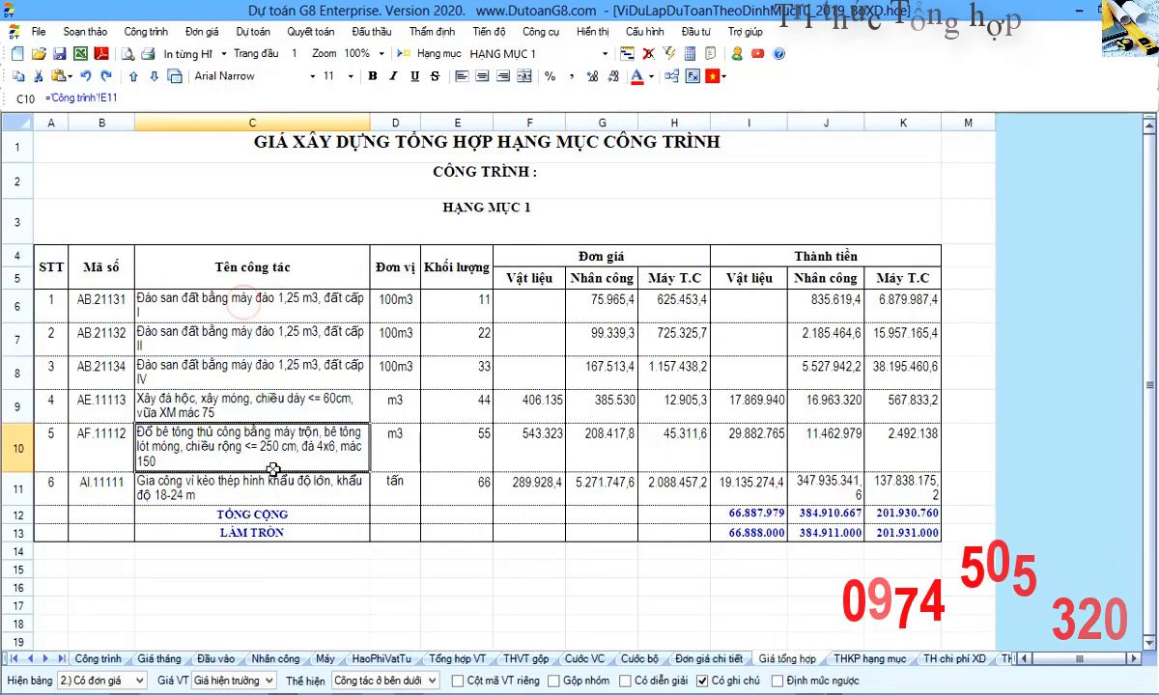
left_click(97, 659)
left_click_drag(242, 274, 244, 422)
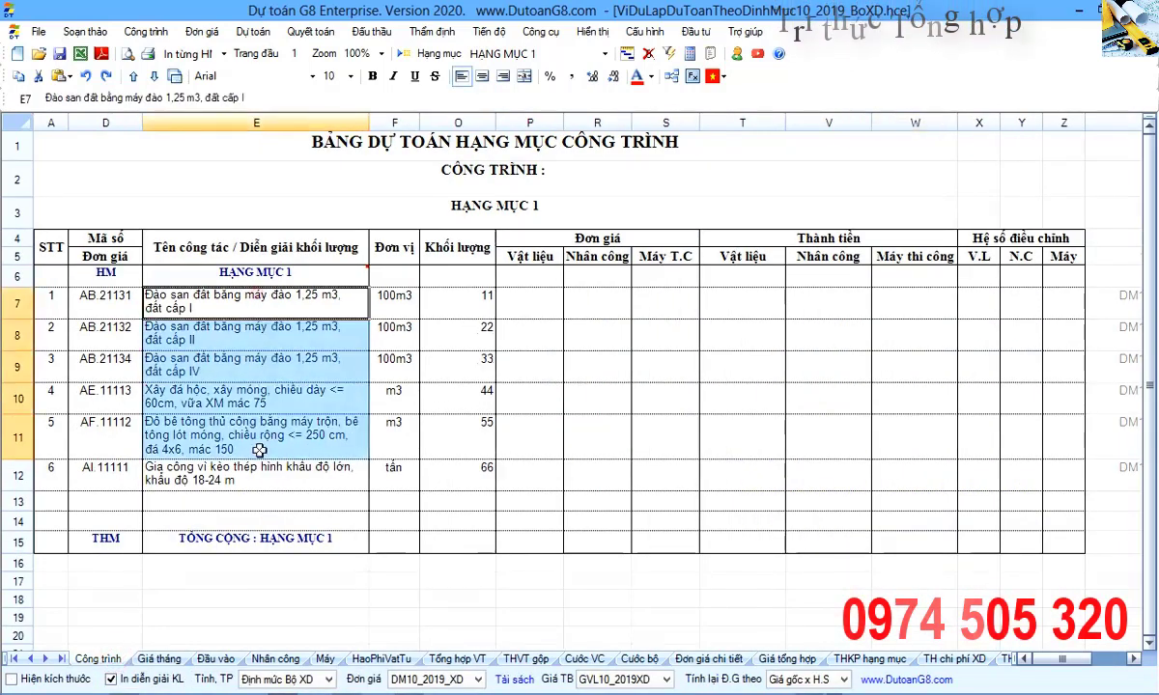
left_click(274, 376)
Insert three blank rows below work item AB.21131 on the Công trình sheet.
left_click(254, 343)
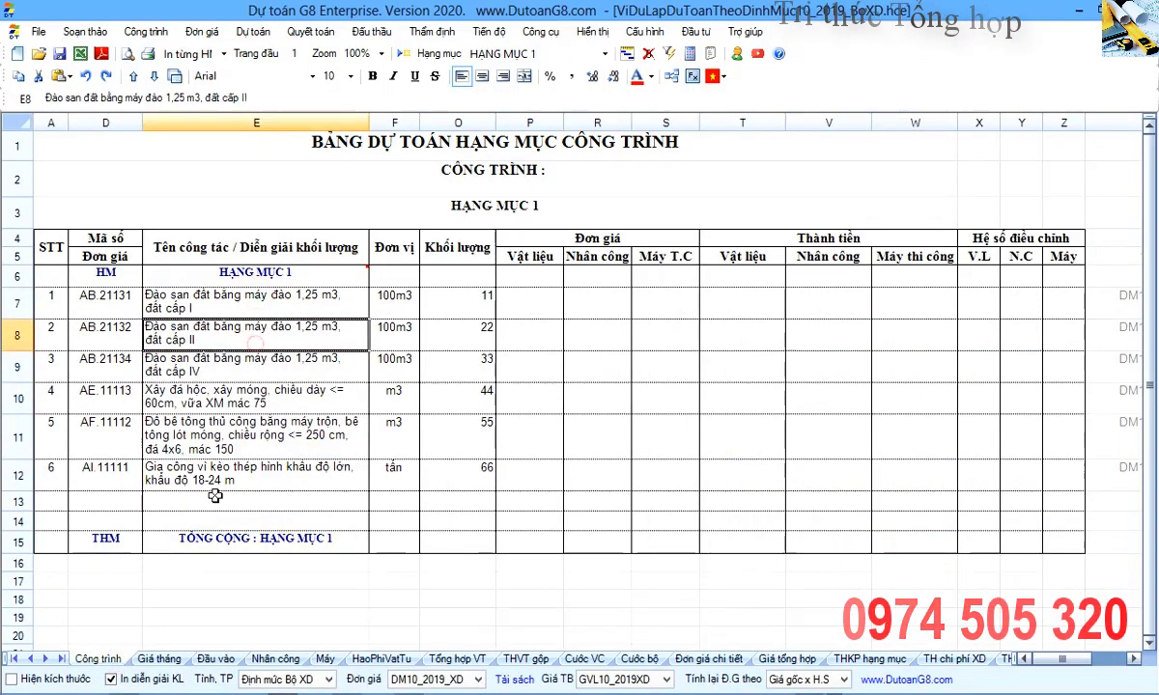
key("Insert")
key("Insert")
key("Insert")
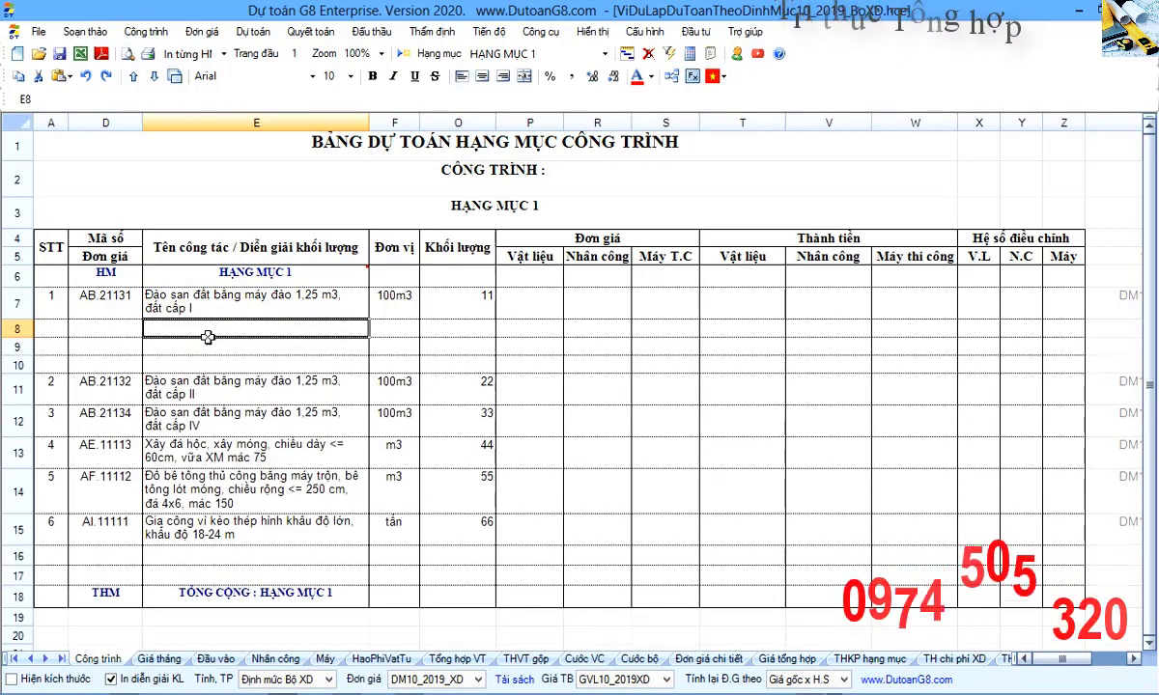
Enter the quantity breakdowns 1+2x3 and 5x7 in the first two blank rows under item AB.21131.
type("1")
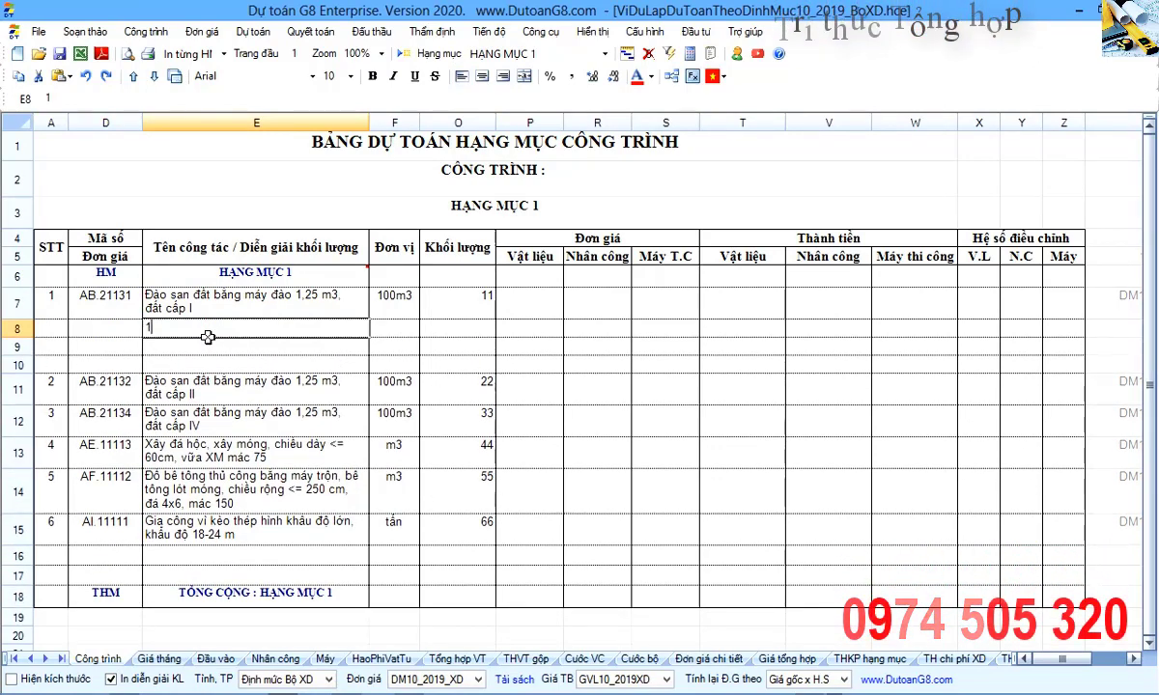
type("+2x3")
key("Return")
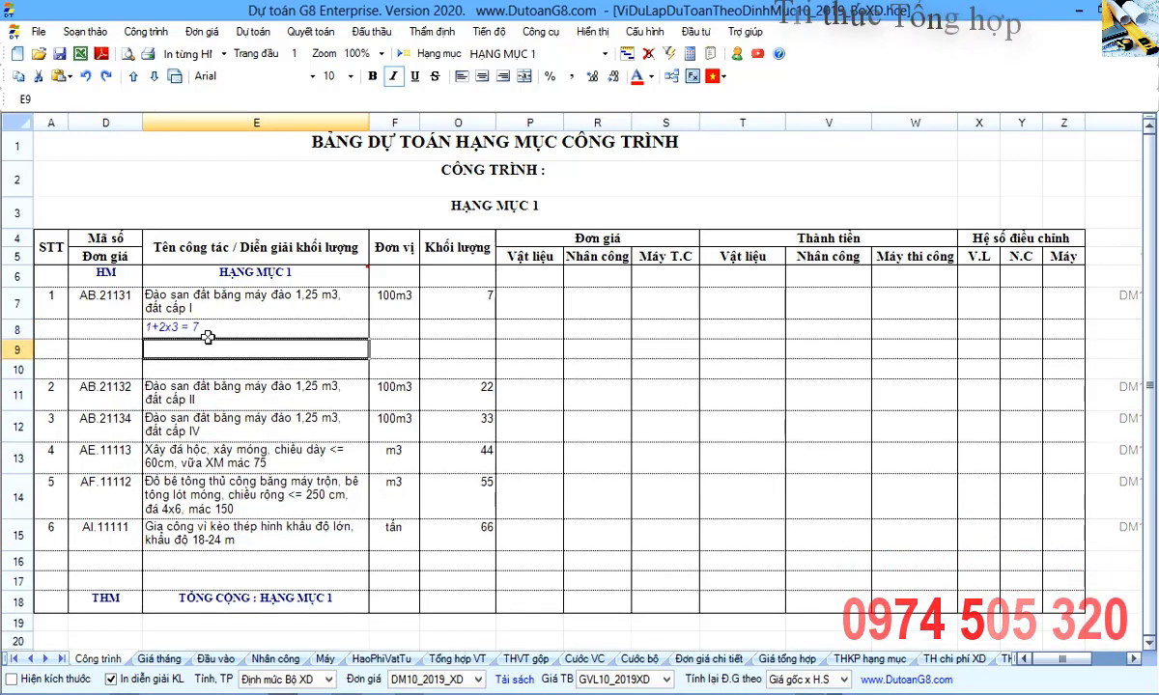
type("5x7")
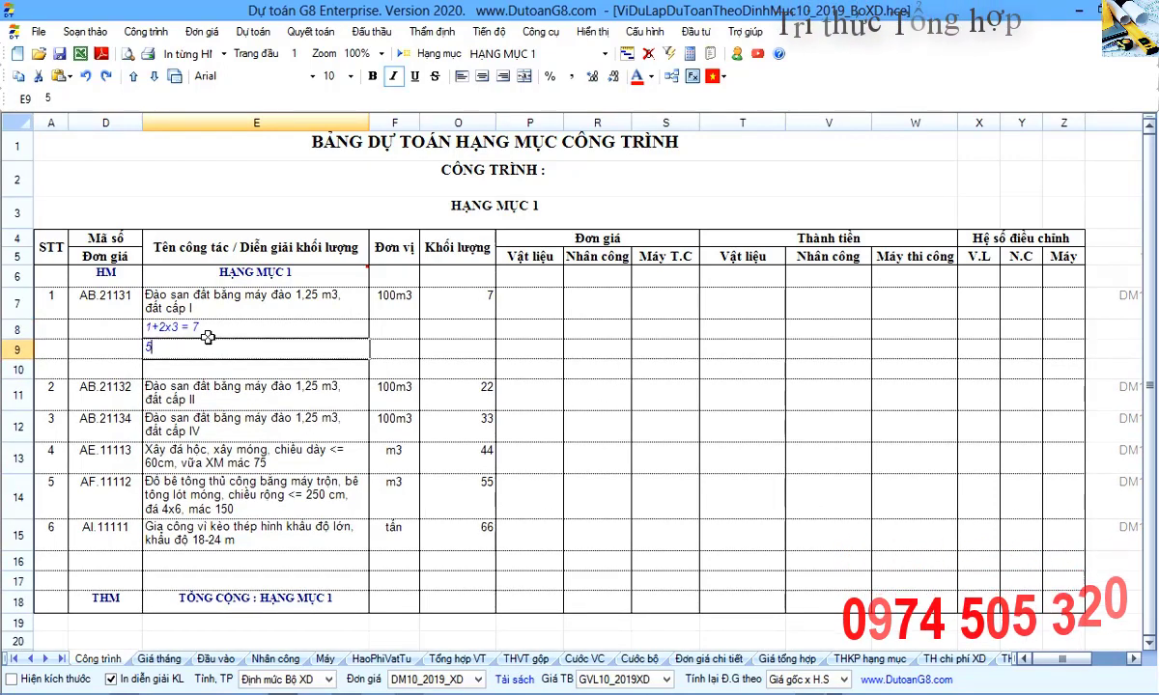
key("Return")
Enter the quantity breakdown VK1 : (1+2) x3,57 in the row below work item AI.11111 on the Công trình sheet.
left_click(195, 564)
type("VK1 : ")
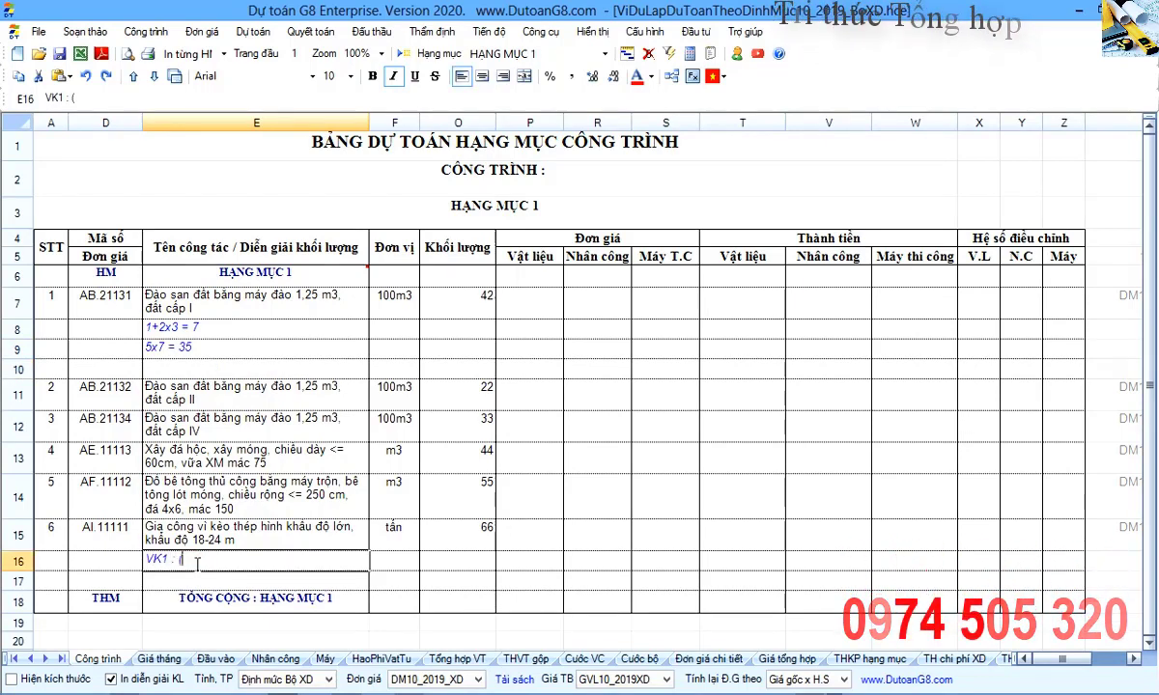
type("(1+")
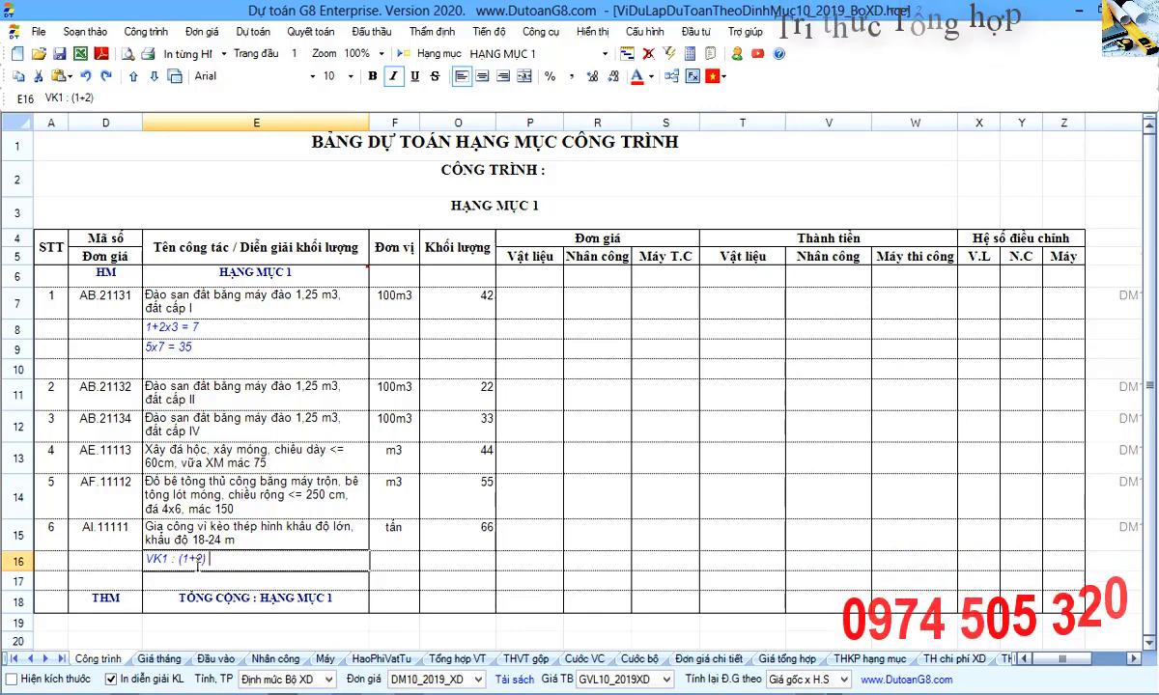
type("2) x3,57")
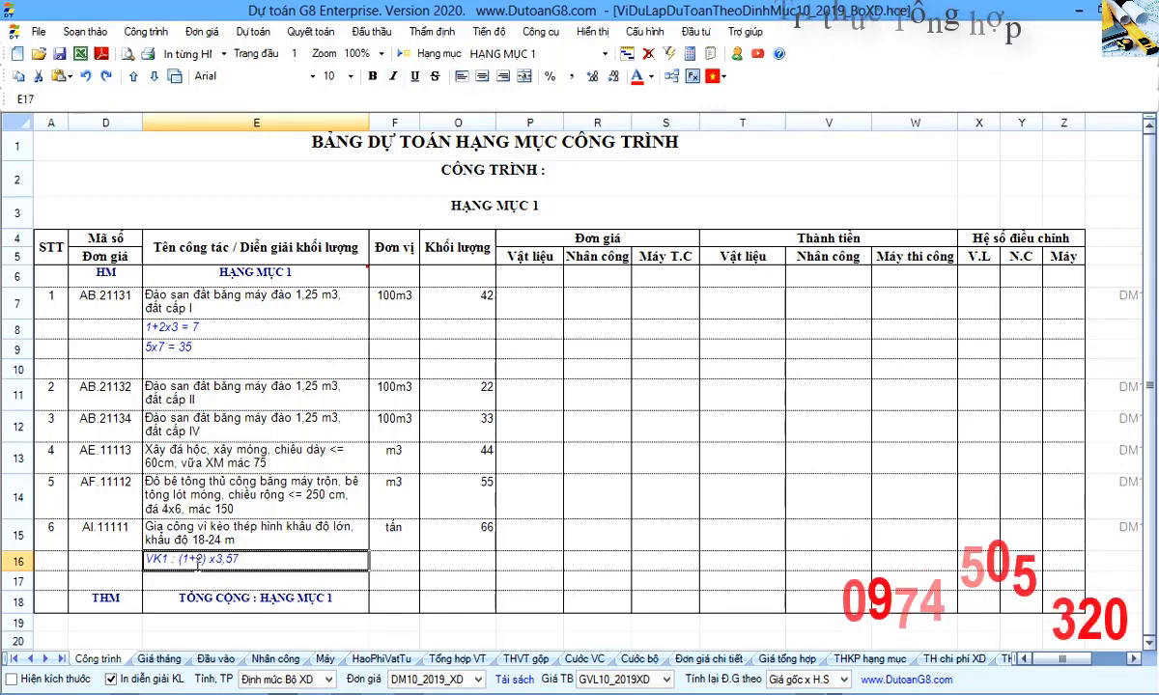
key("Return")
left_click_drag(209, 301, 244, 521)
left_click(244, 521)
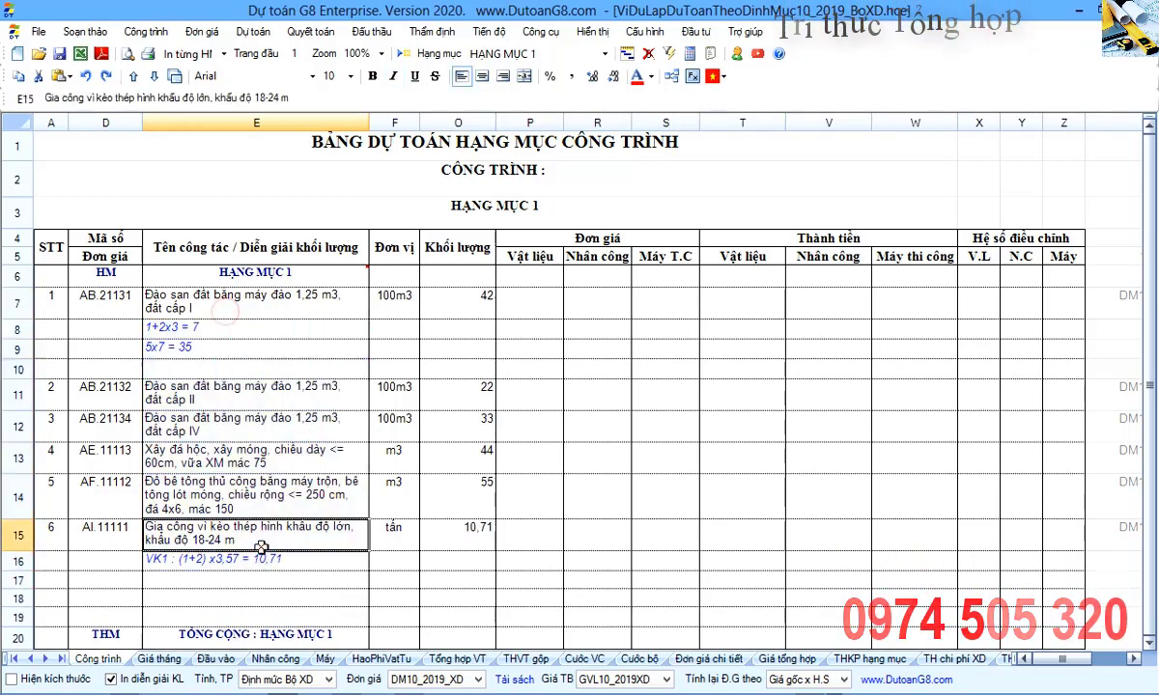
Turn on Có diễn giải for the Giá tổng hợp sheet and recalculate its table.
left_click(786, 659)
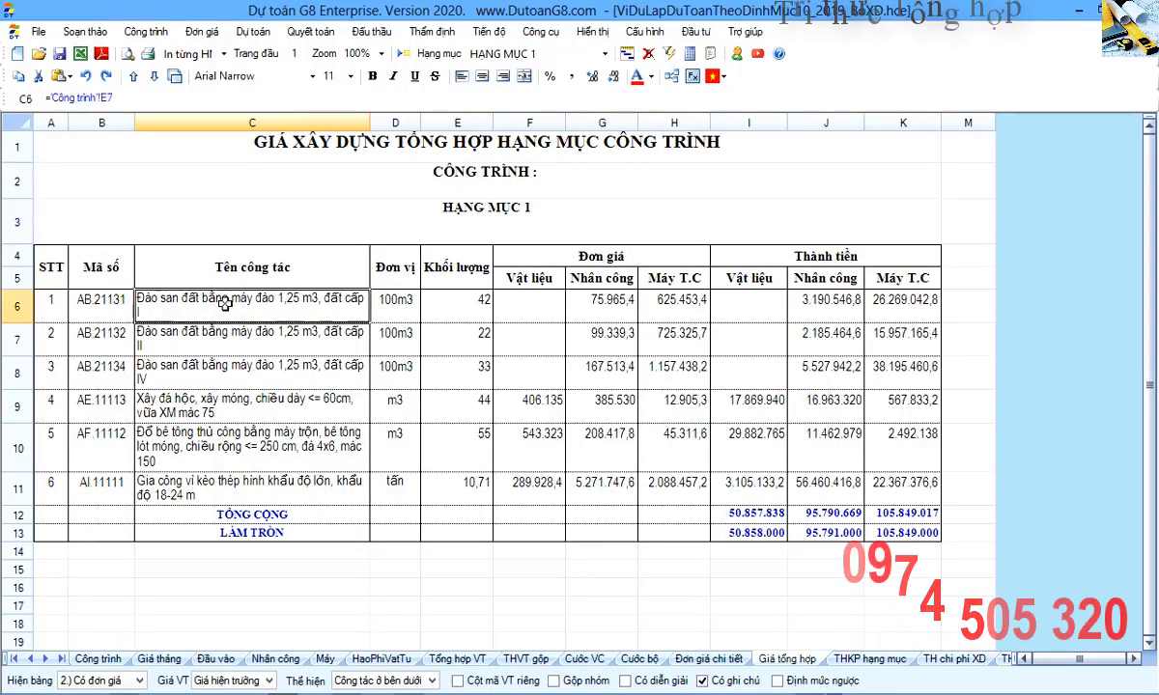
left_click_drag(224, 303, 236, 454)
left_click(258, 457)
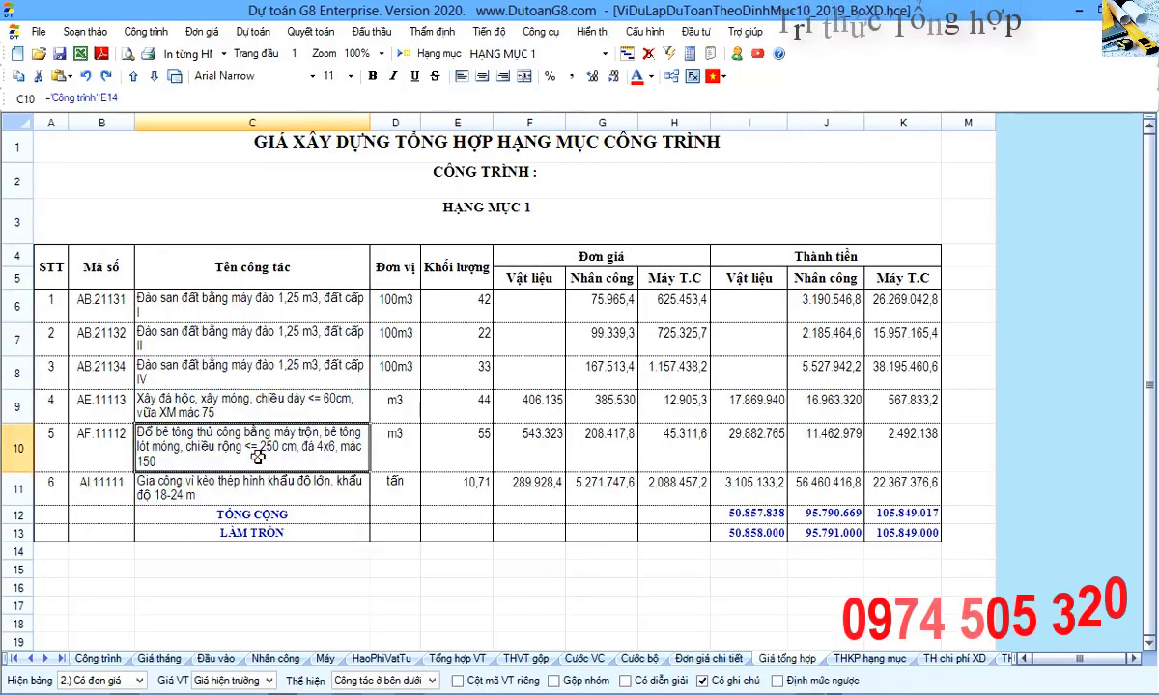
left_click(654, 685)
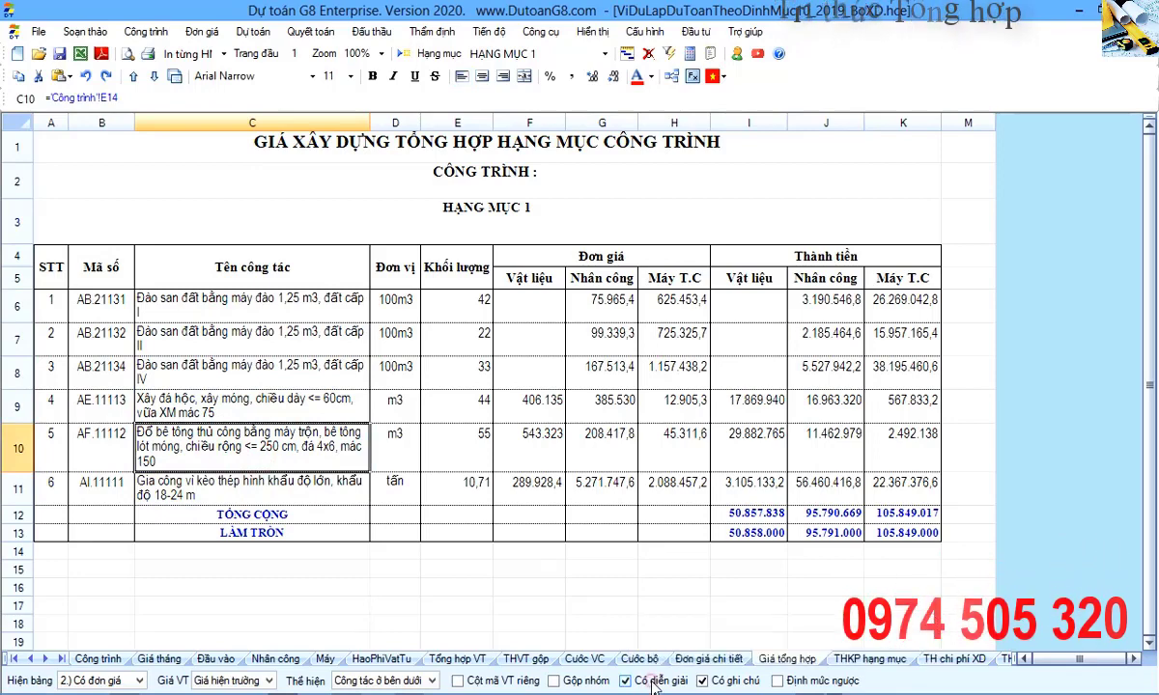
left_click(405, 58)
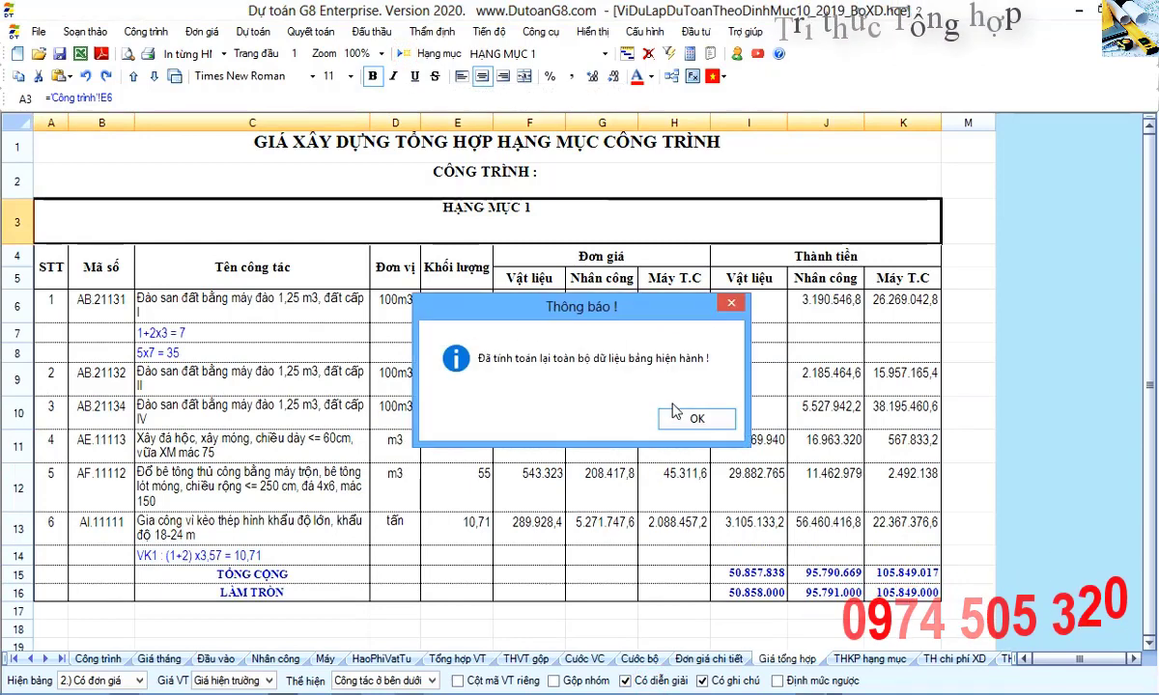
left_click(681, 413)
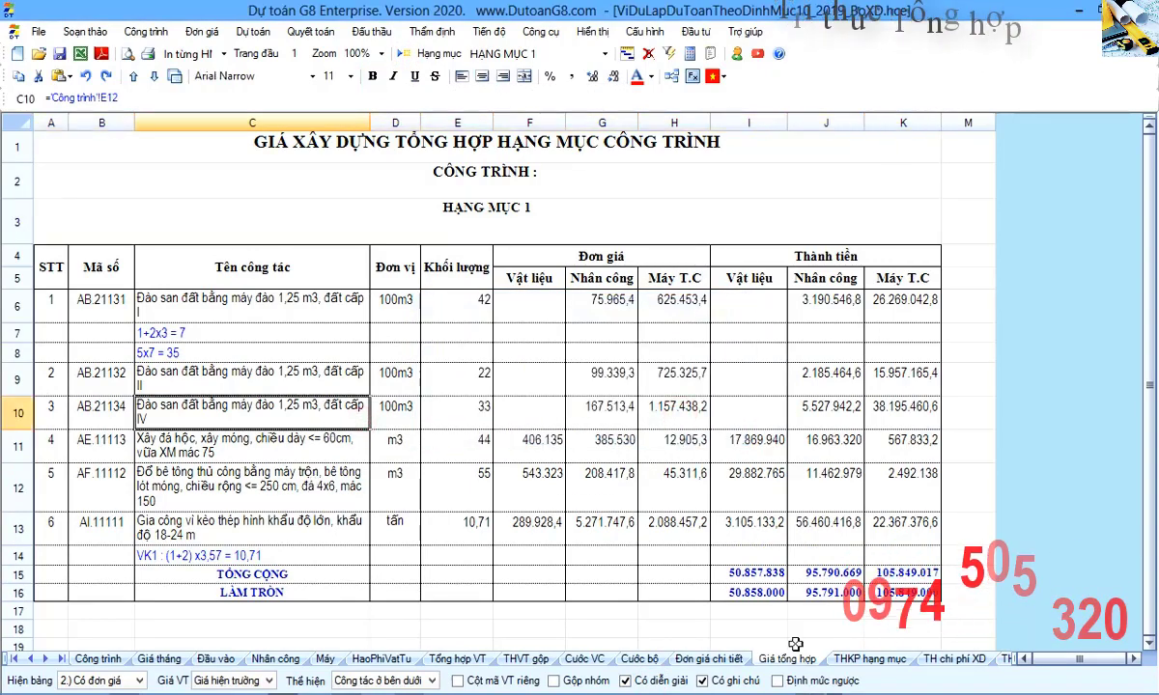
Compare the breakdown rows on Giá tổng hợp with the number, code, name, unit and quantity columns on Công trình.
left_click_drag(190, 321, 190, 354)
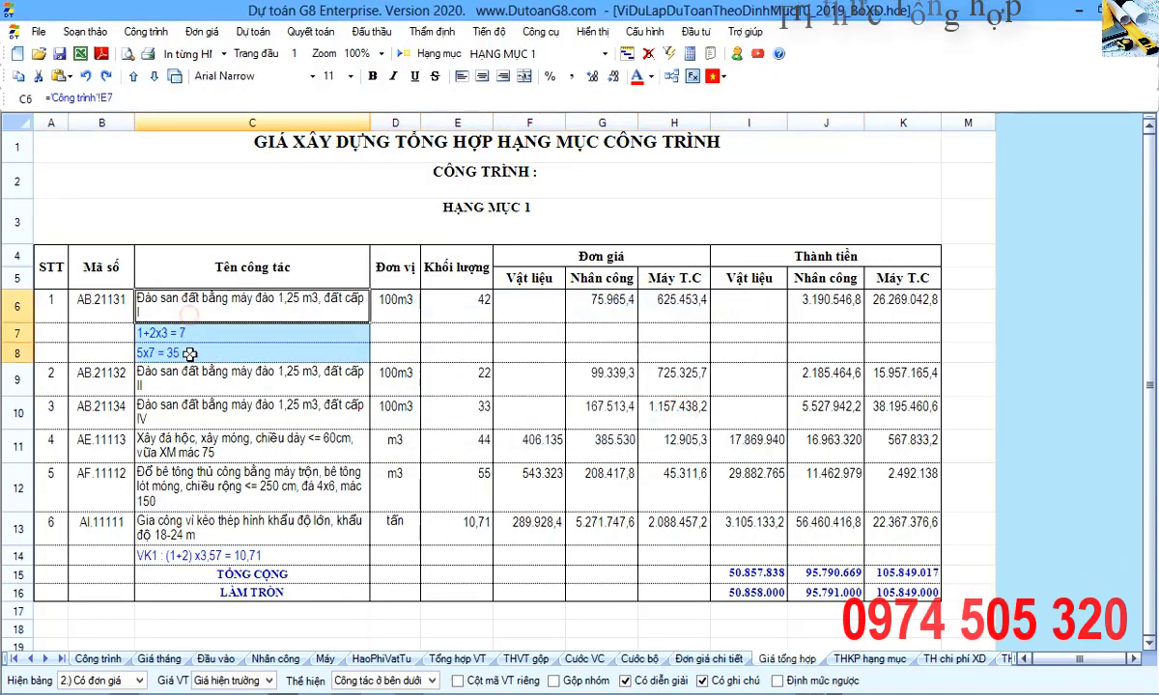
left_click(234, 535)
left_click(220, 498)
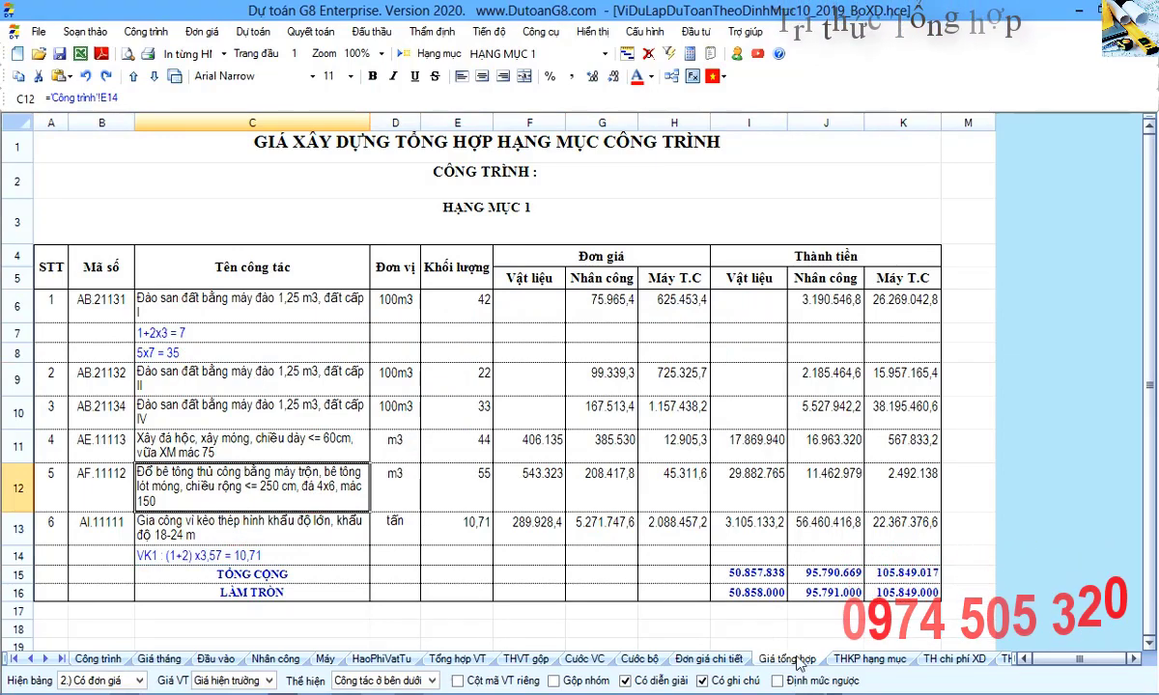
left_click(99, 659)
left_click(185, 326)
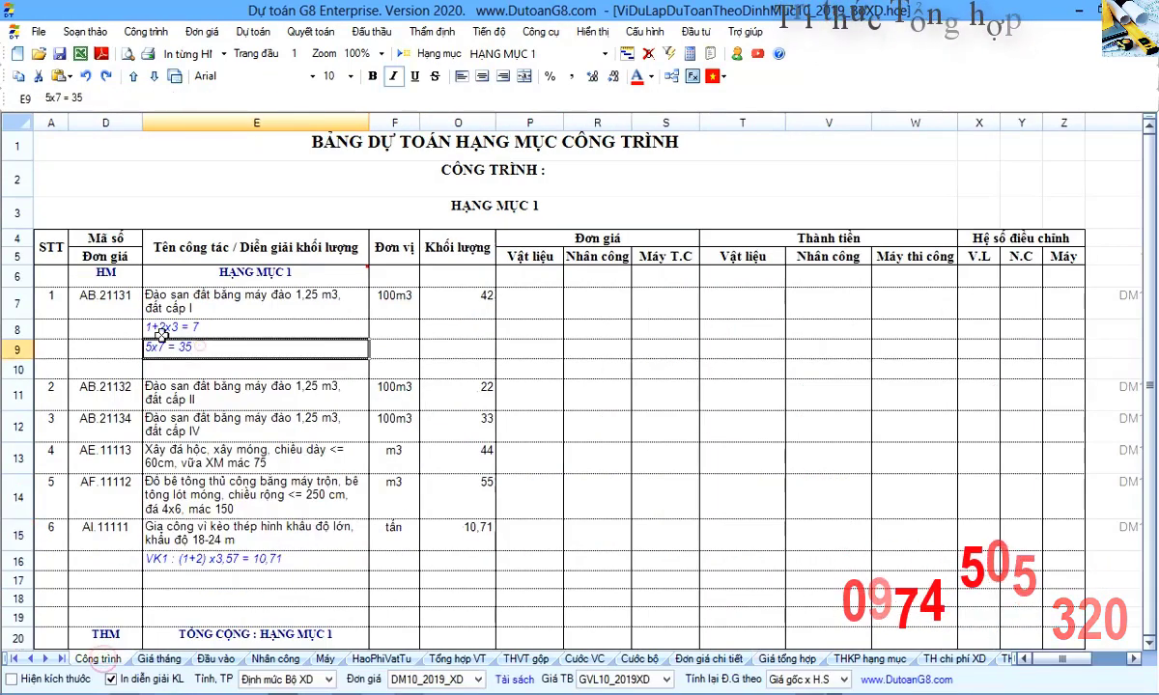
left_click_drag(47, 244, 44, 478)
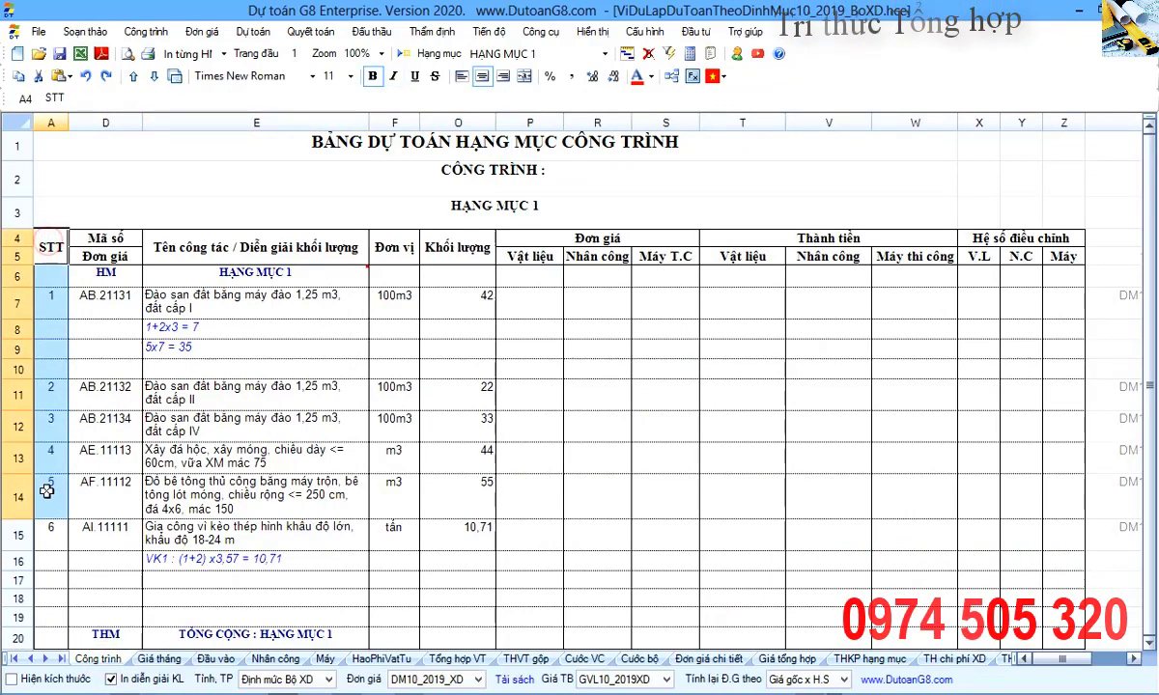
left_click_drag(97, 254, 106, 425)
left_click_drag(212, 249, 212, 425)
left_click_drag(394, 247, 393, 425)
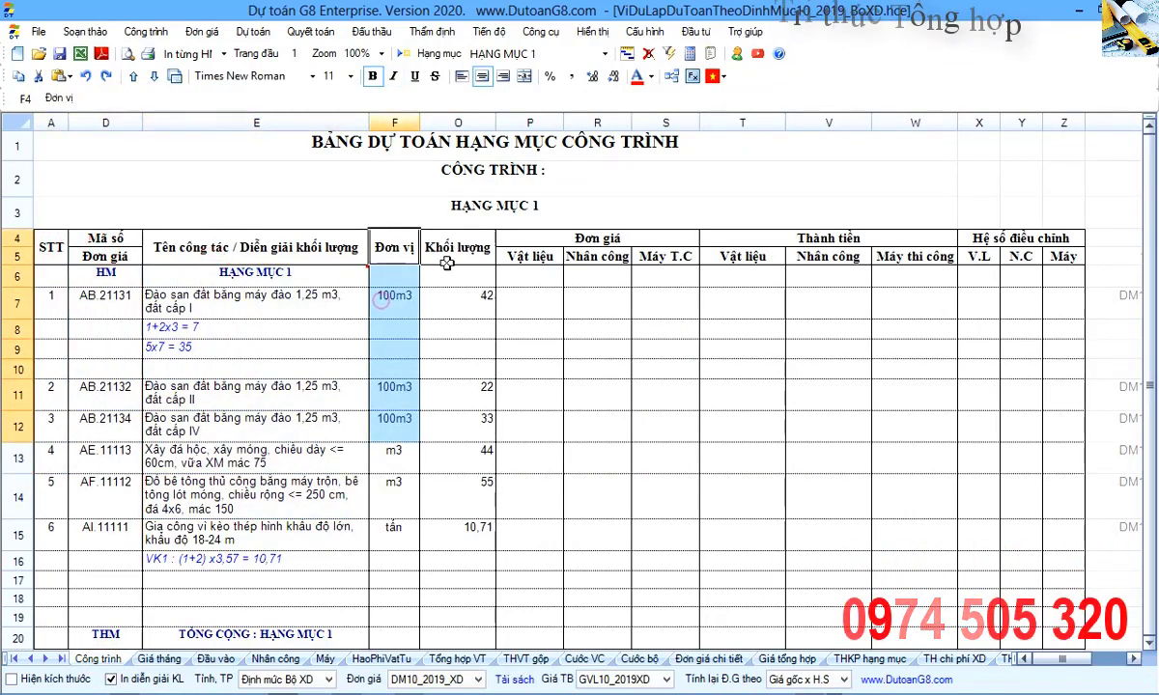
left_click_drag(458, 247, 111, 452)
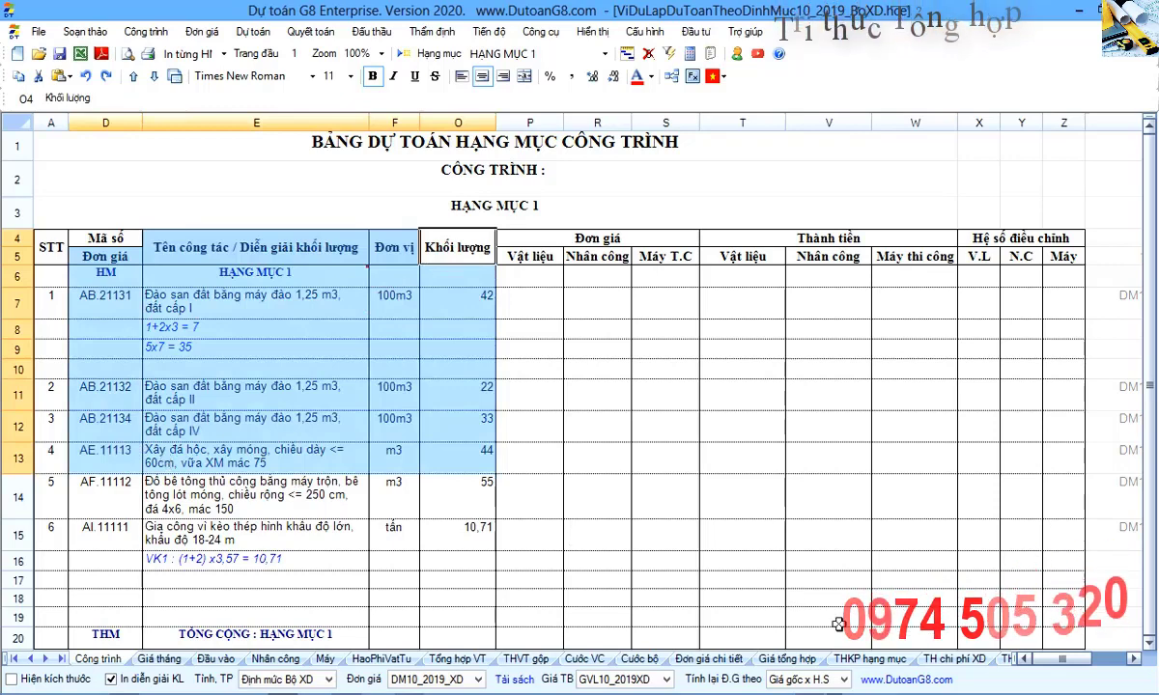
Compare the Đơn giá and Thành tiền columns on Giá tổng hợp with the same columns and the total row on Công trình.
left_click(819, 659)
left_click_drag(55, 259, 441, 512)
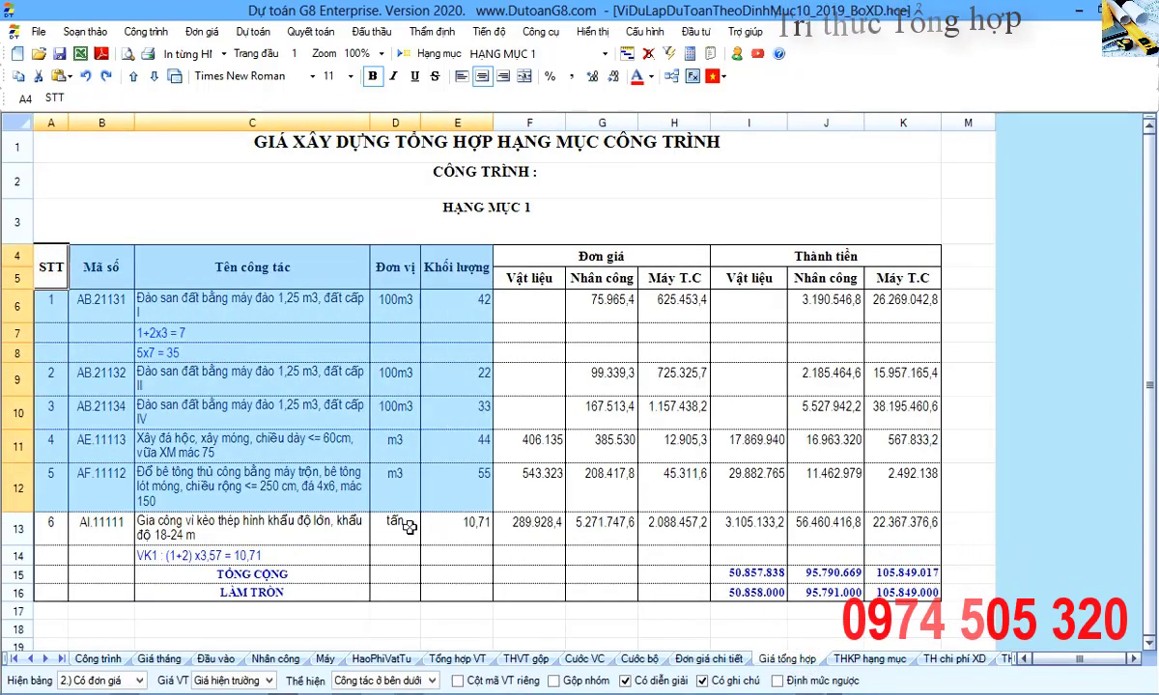
left_click_drag(155, 289, 166, 349)
left_click_drag(202, 523, 211, 565)
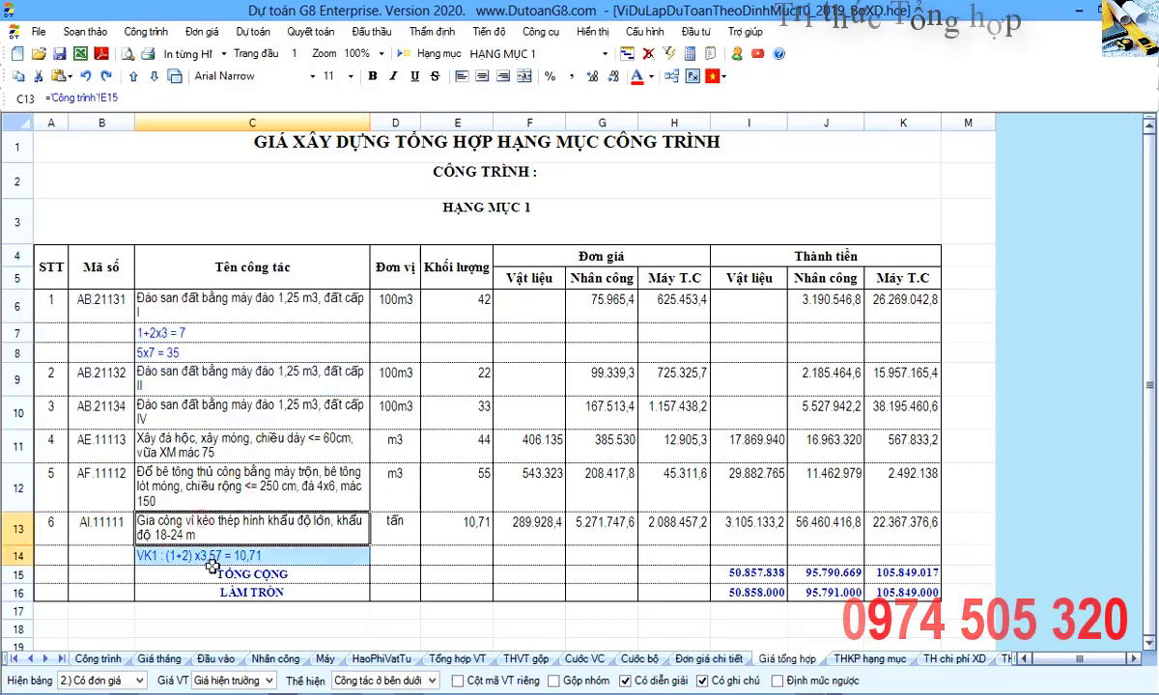
left_click_drag(536, 253, 611, 526)
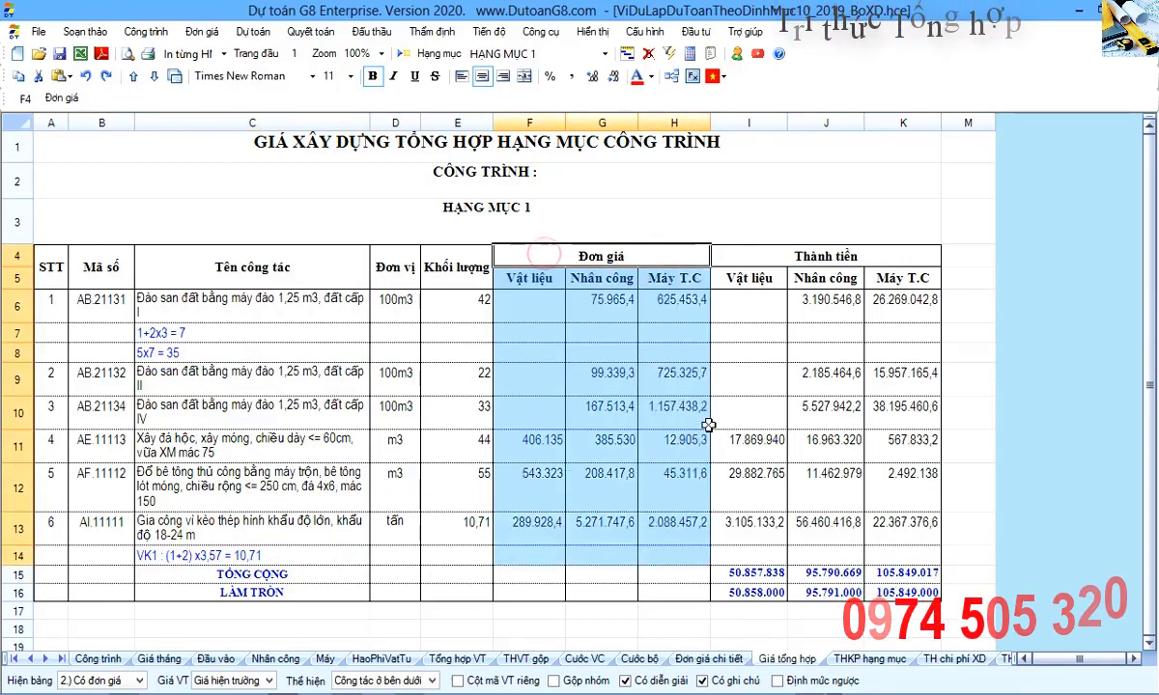
left_click_drag(720, 252, 748, 530)
left_click(97, 658)
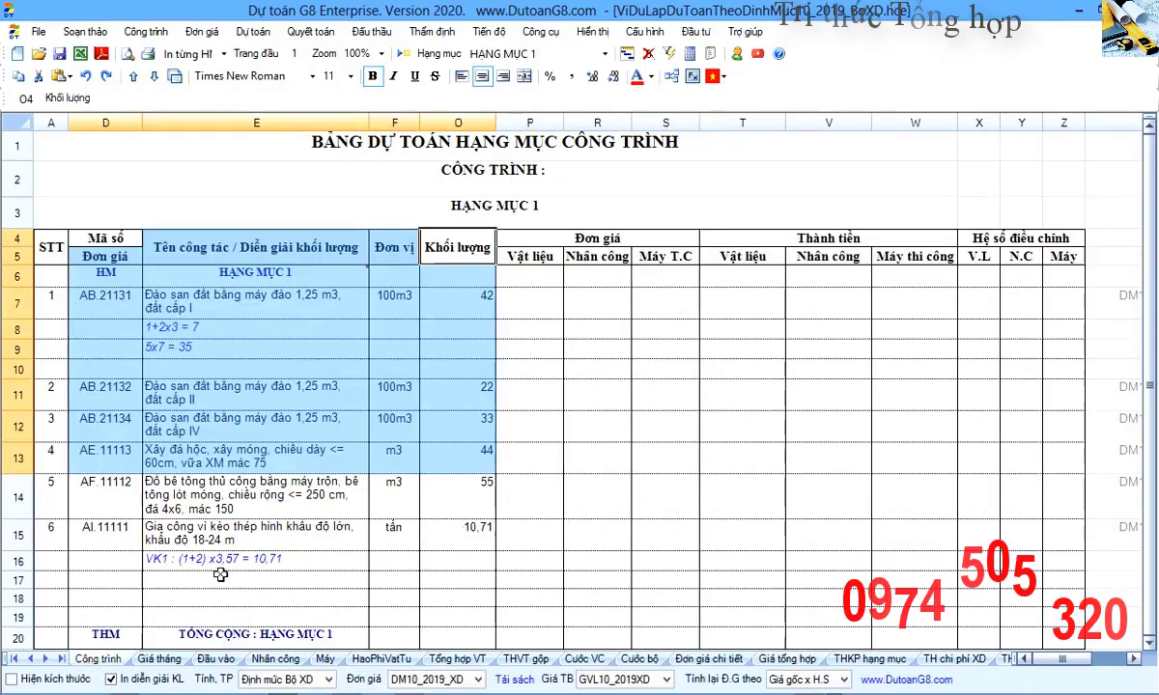
left_click_drag(531, 247, 656, 413)
left_click_drag(734, 247, 904, 422)
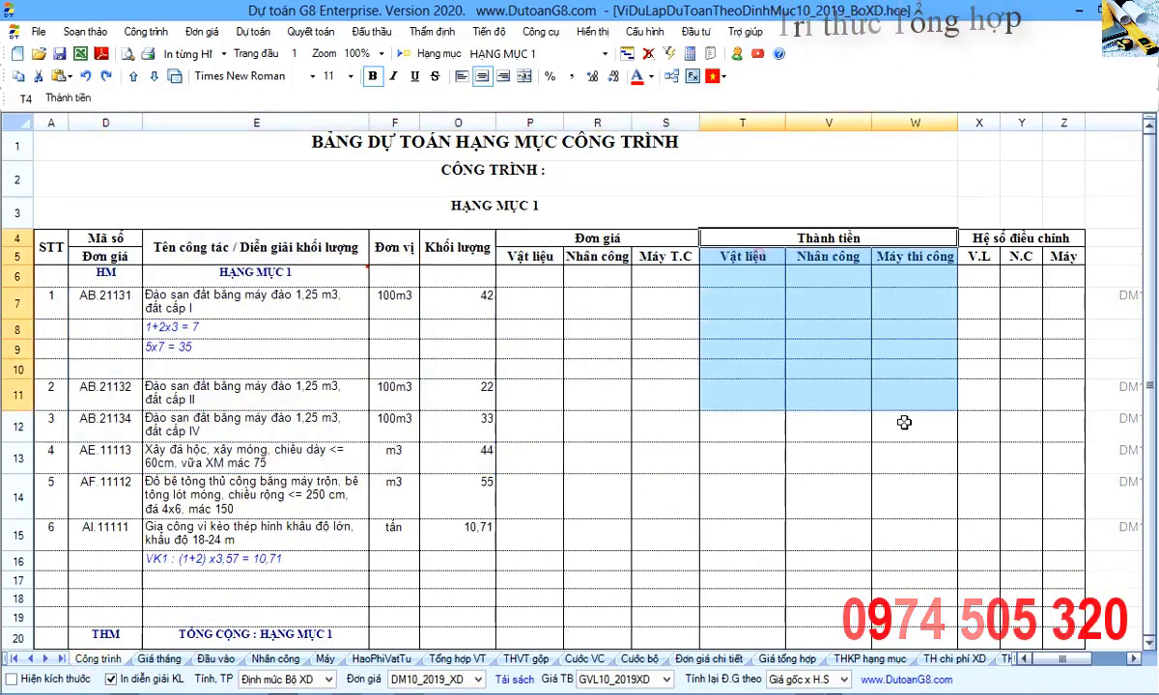
scroll(476, 582, "down", 2)
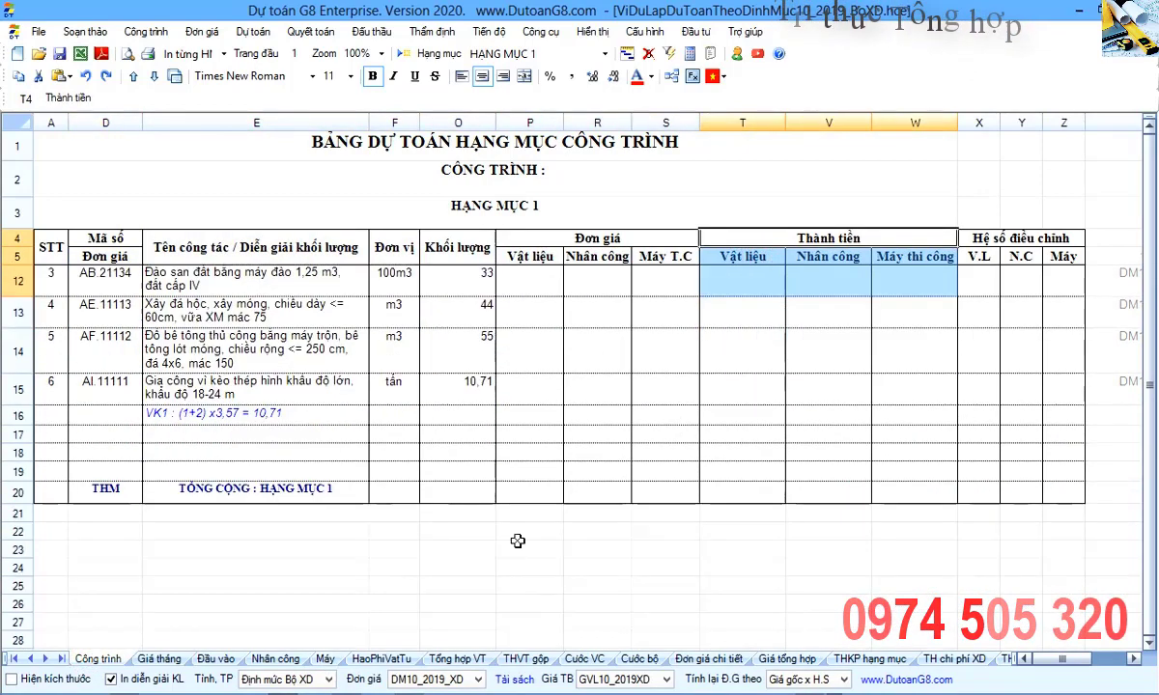
left_click_drag(267, 489, 893, 491)
left_click(890, 491)
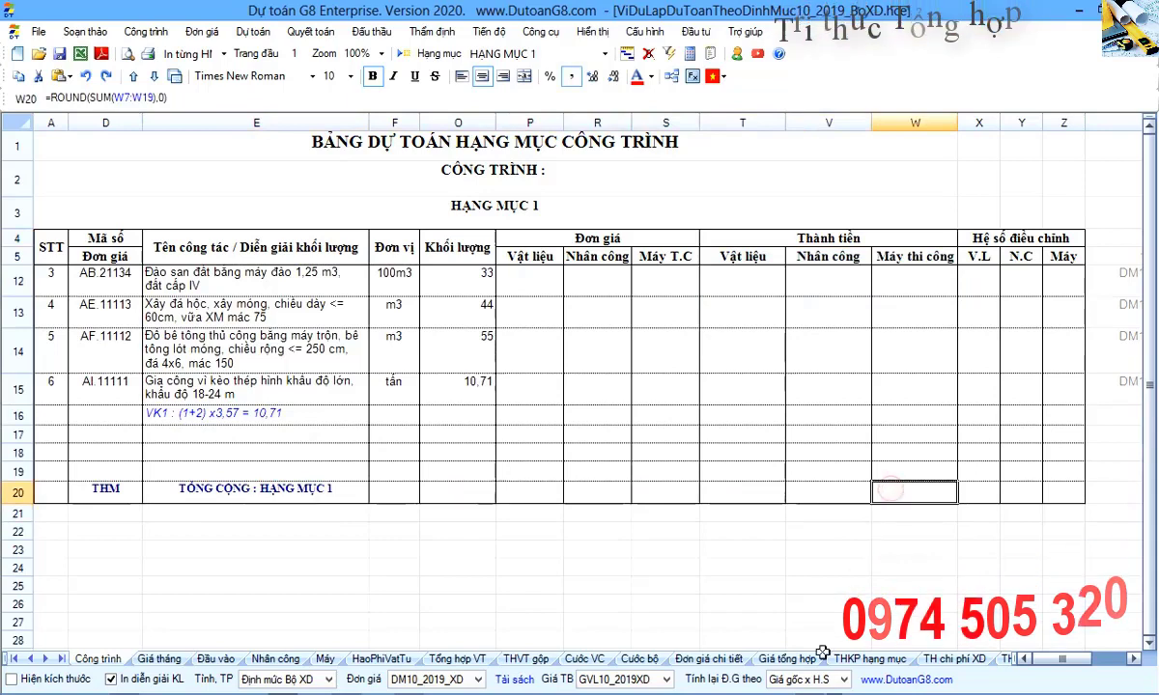
Check the total row on Giá tổng hợp against the price columns, total row, item codes and quantities on Công trình.
left_click(777, 658)
left_click(228, 570)
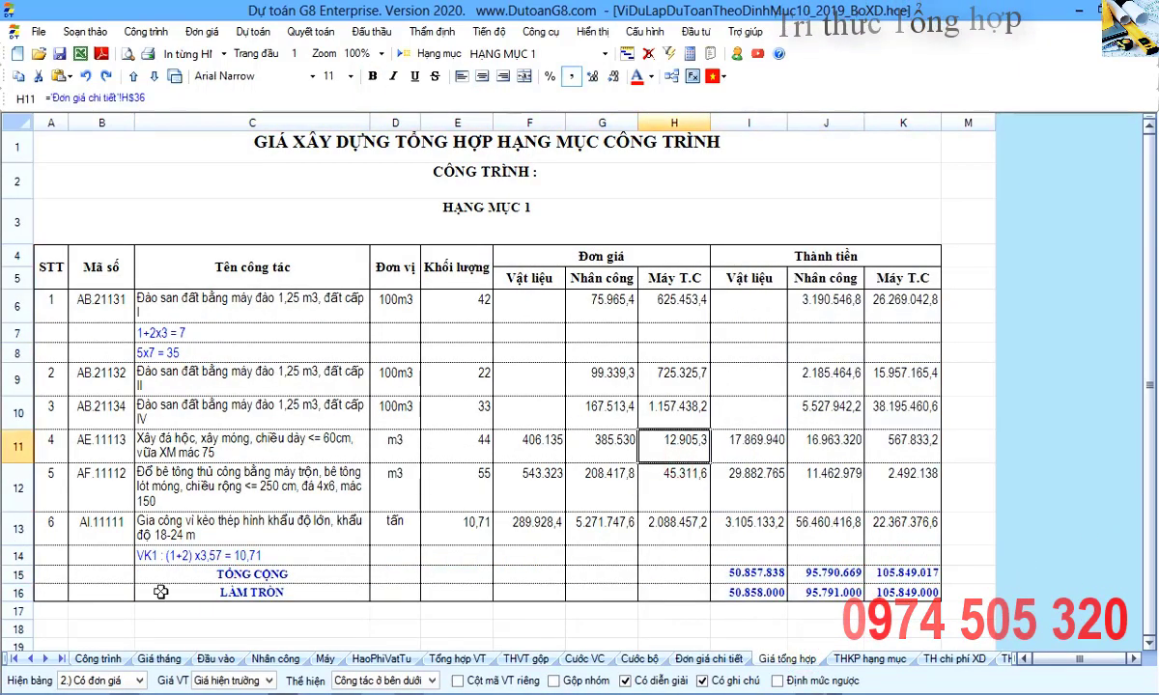
left_click(98, 659)
left_click(549, 353)
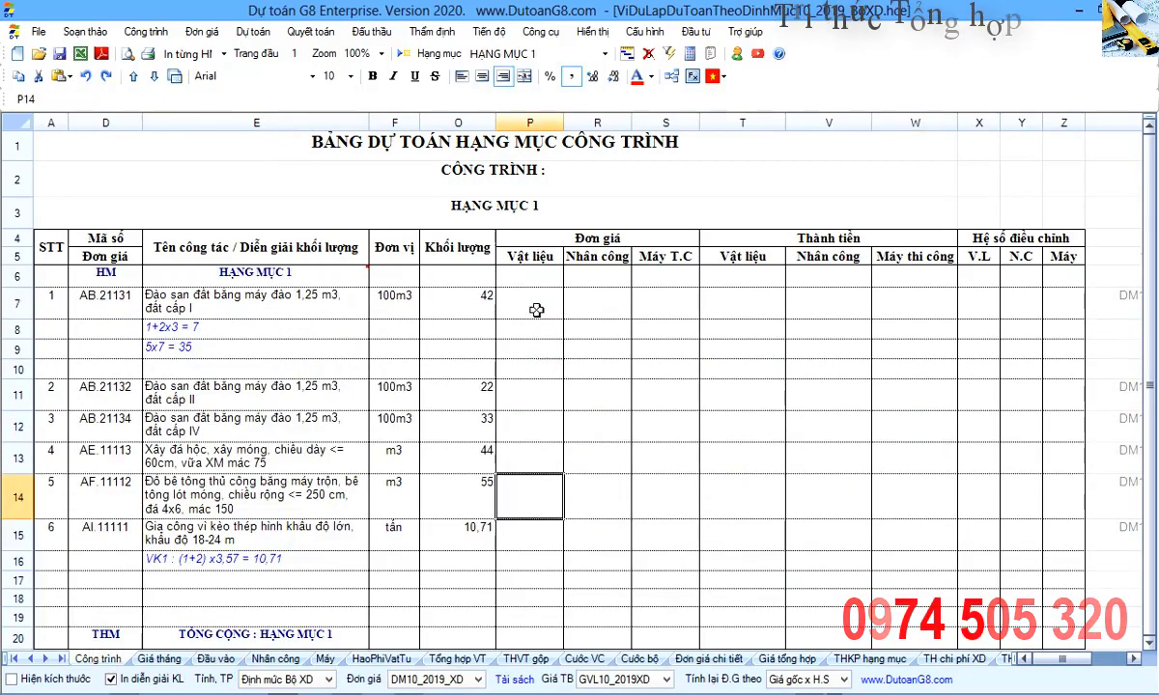
left_click_drag(531, 278, 666, 442)
left_click(751, 285)
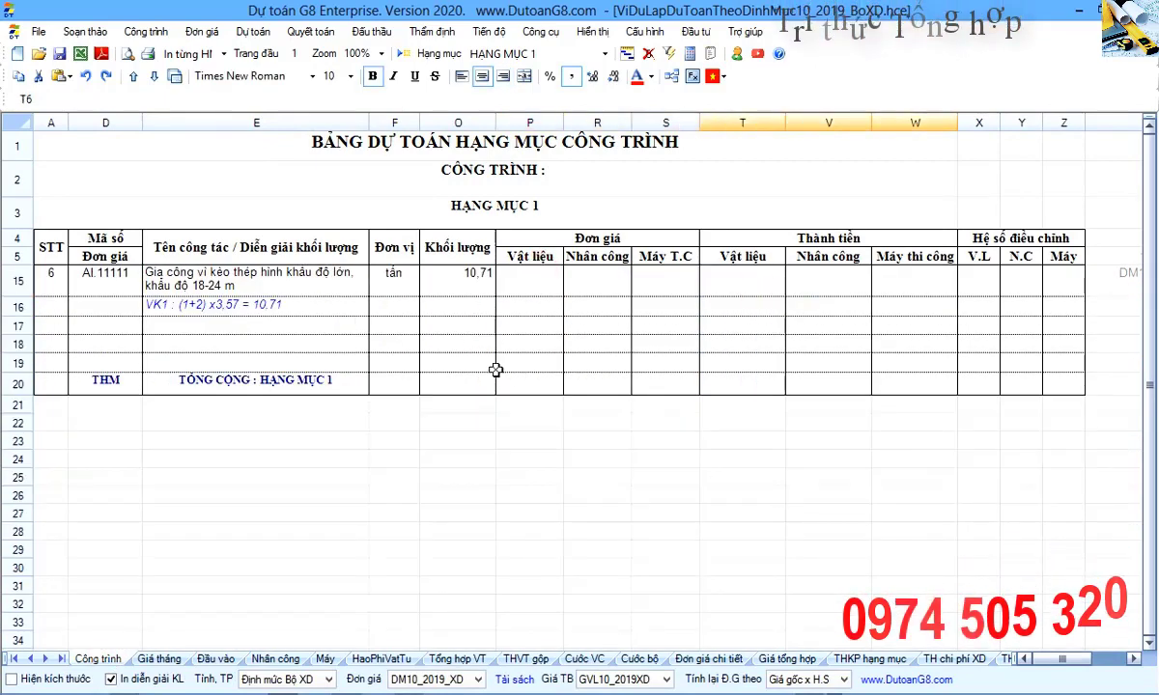
left_click_drag(495, 369, 959, 386)
left_click(878, 341)
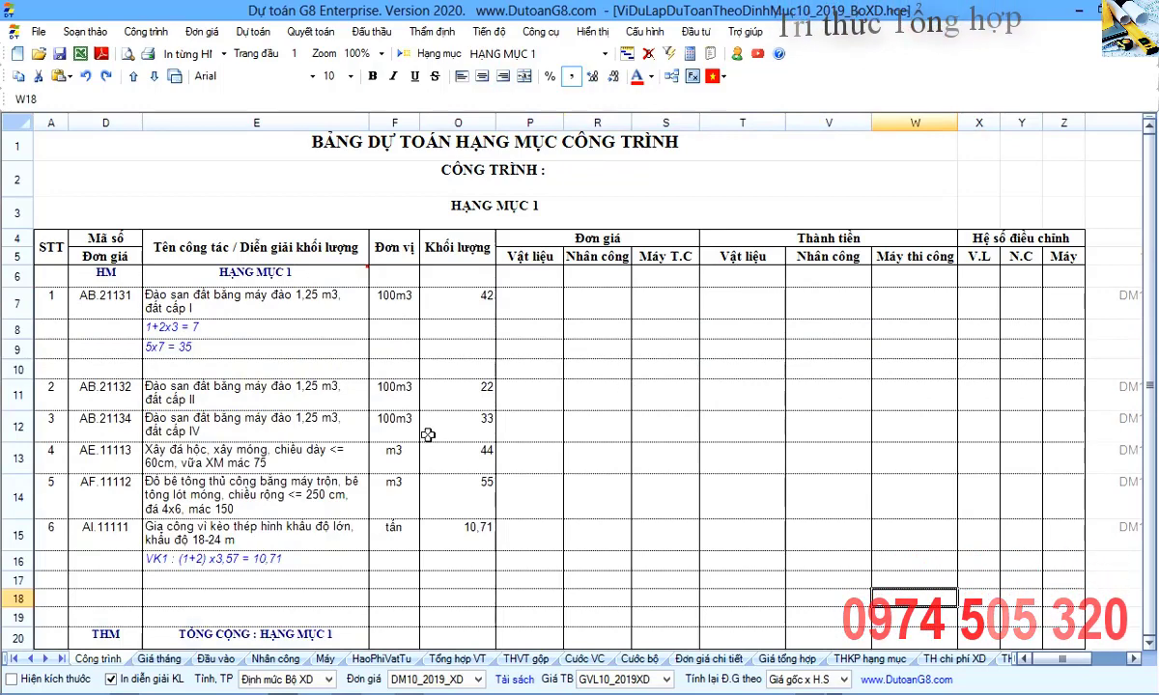
left_click_drag(159, 290, 171, 370)
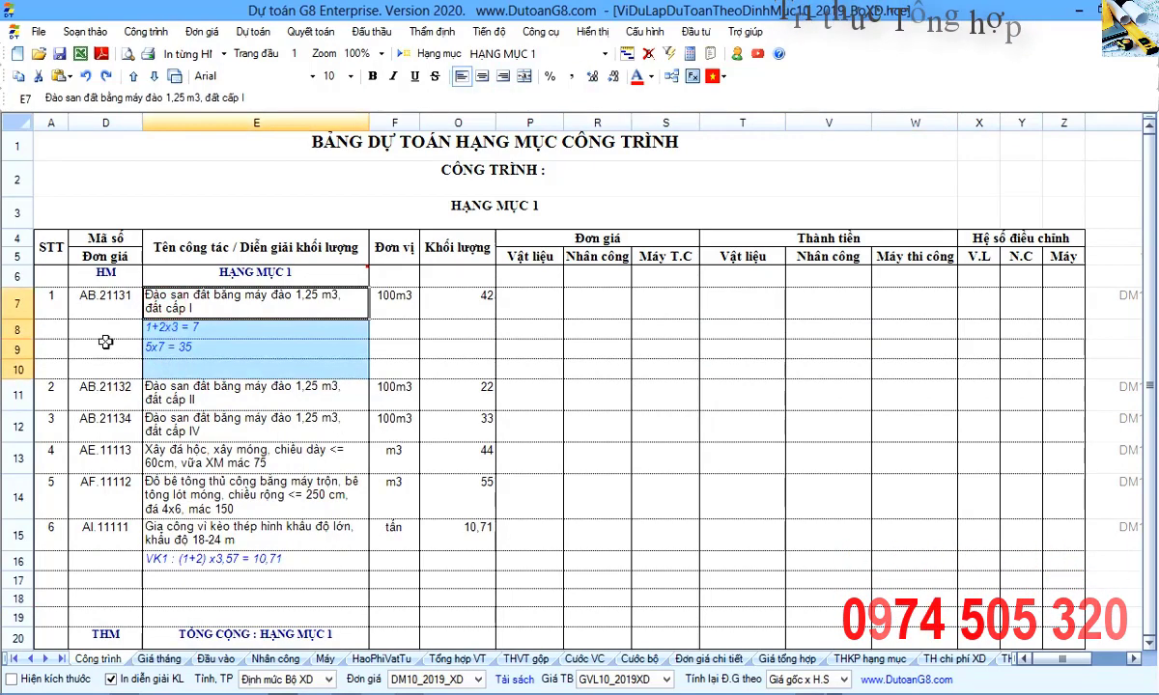
left_click_drag(88, 289, 110, 454)
left_click_drag(461, 275, 468, 512)
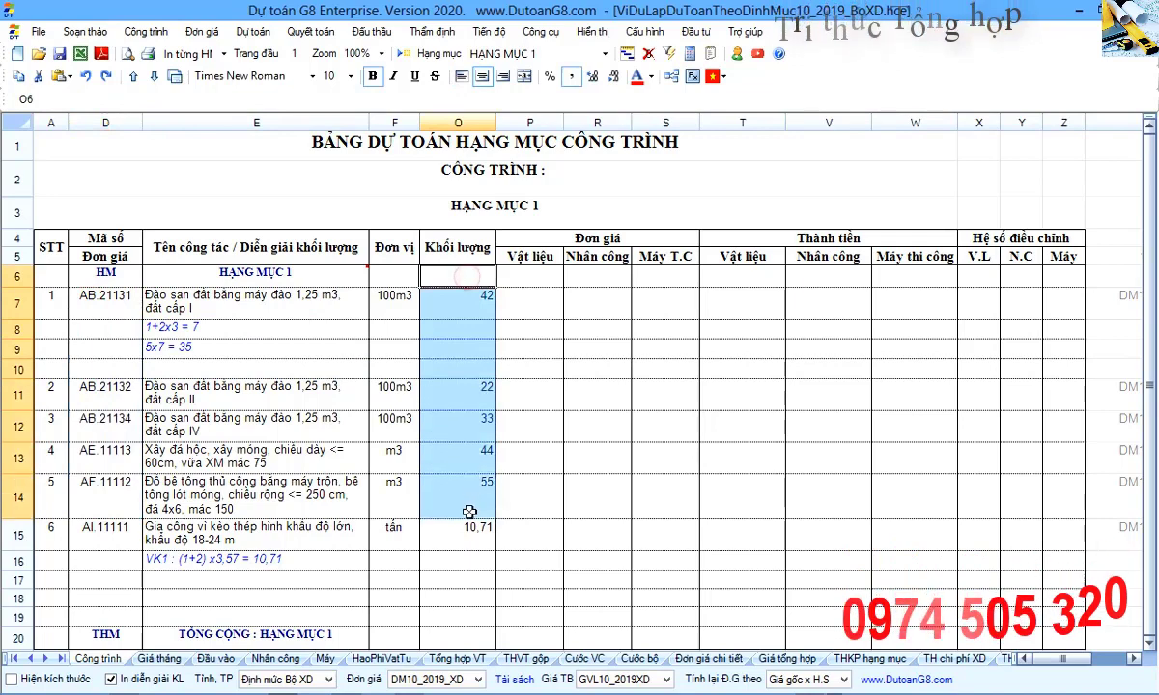
left_click(469, 511)
Show the dimension columns on the Công trình sheet with Hiện kích thước, examine them, and hide them again.
left_click(60, 679)
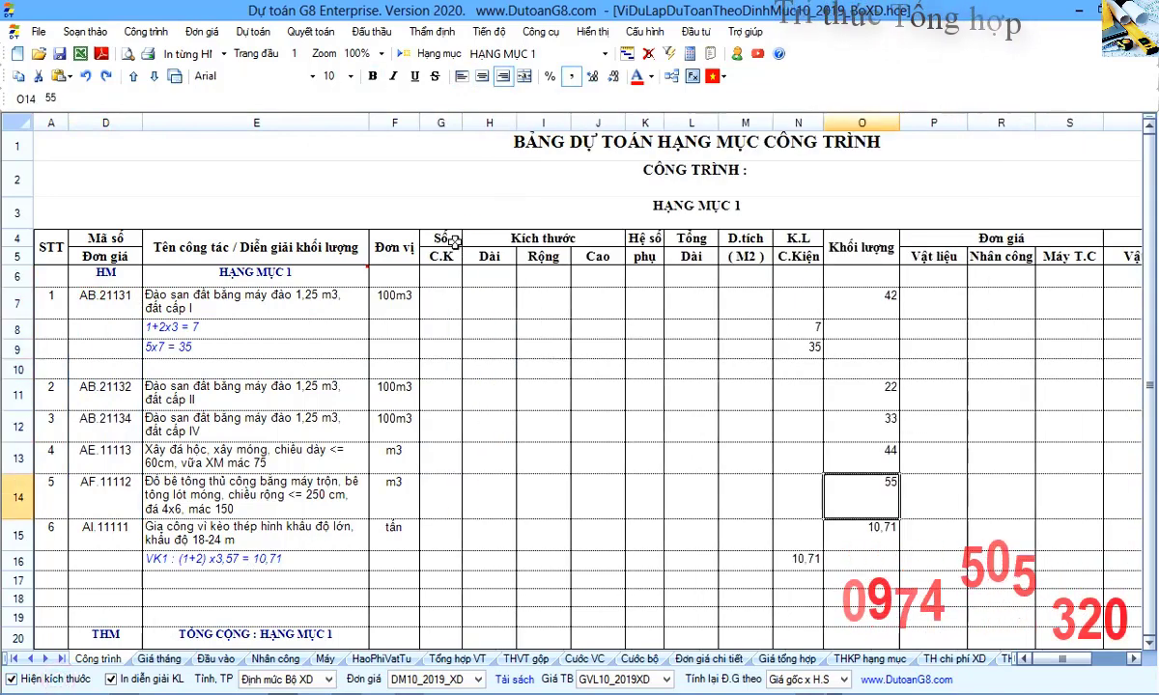
left_click_drag(436, 237, 618, 404)
left_click(570, 373)
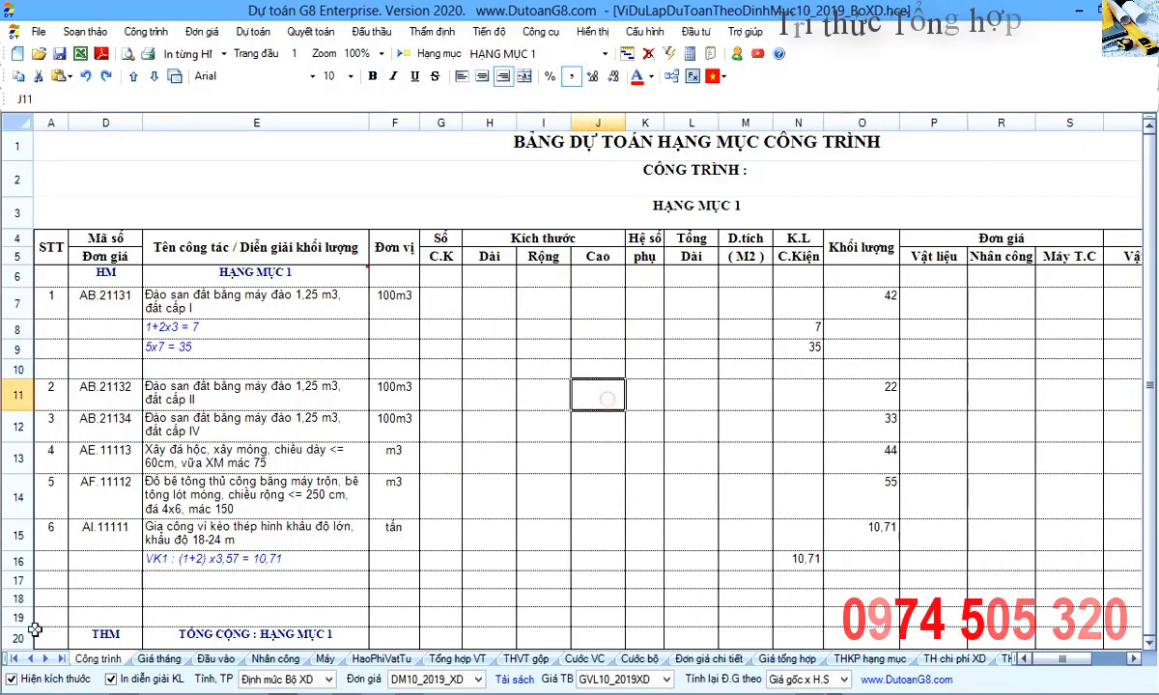
left_click(13, 680)
left_click(225, 367)
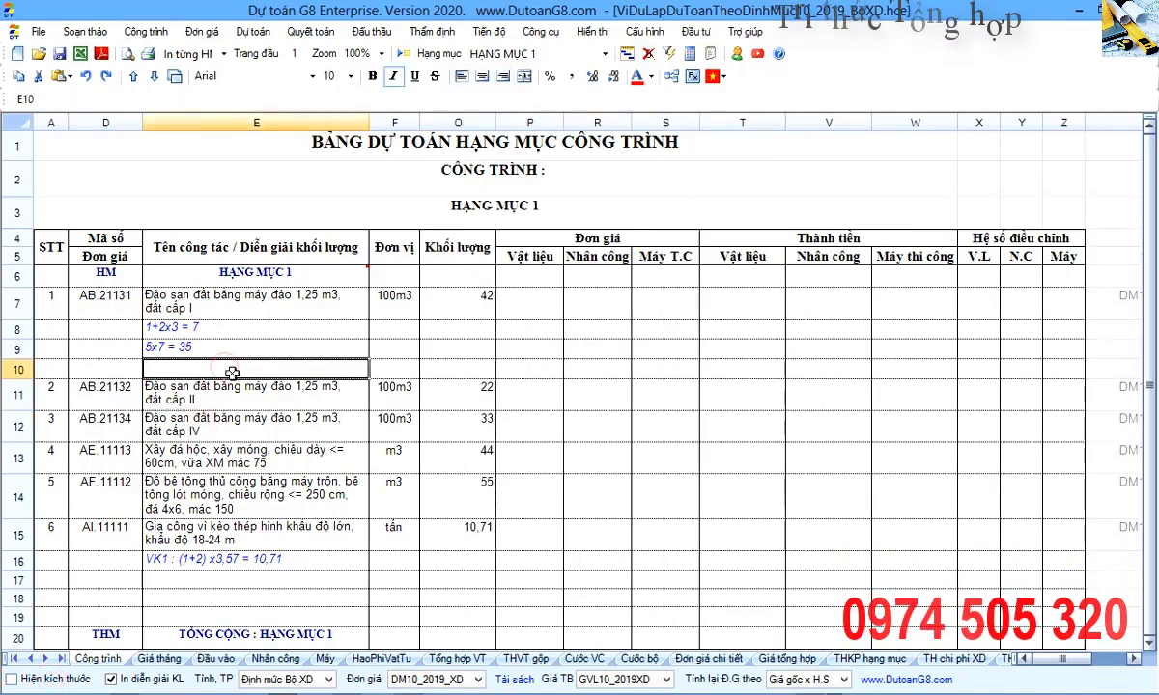
Review the entered item columns on Công trình alongside the full price table and breakdown rows on Giá tổng hợp.
left_click_drag(38, 243, 483, 482)
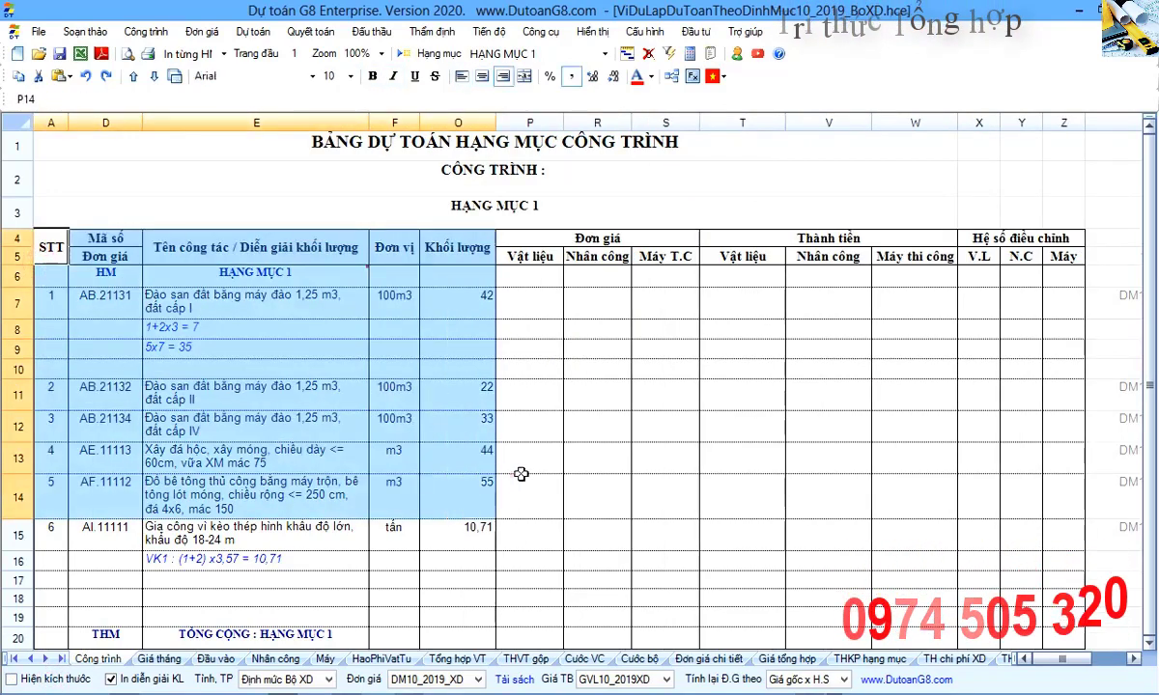
left_click(512, 476)
left_click(782, 659)
left_click_drag(50, 265, 769, 444)
left_click(769, 444)
left_click_drag(55, 270, 797, 462)
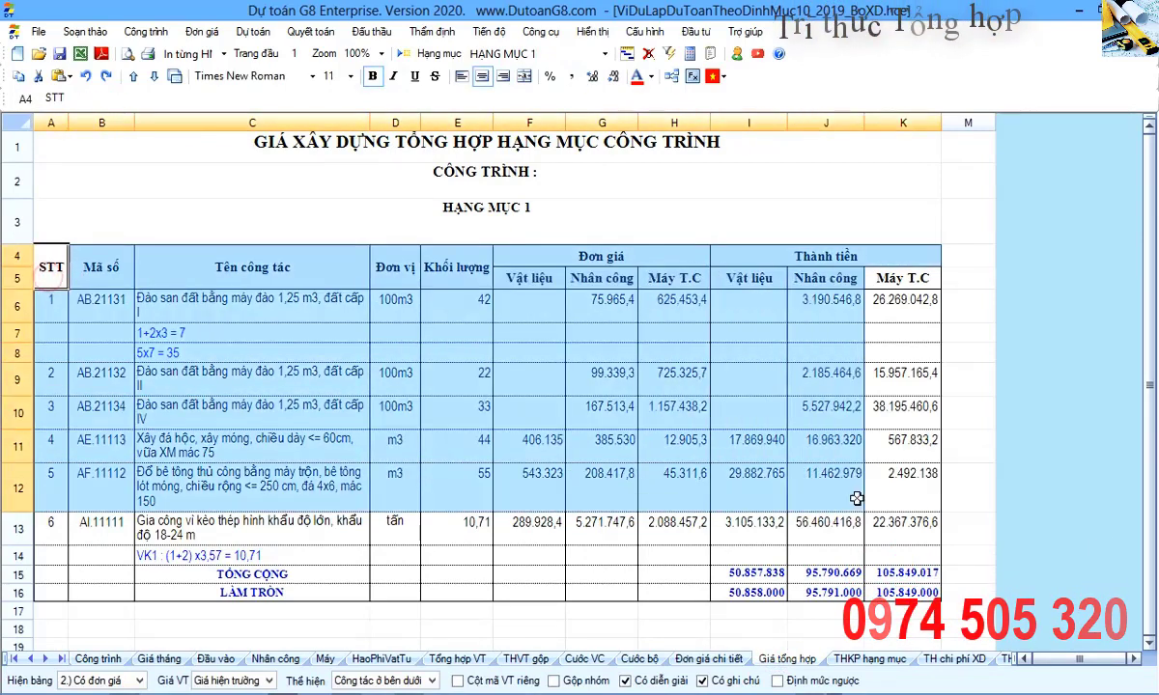
left_click(796, 461)
left_click_drag(166, 311, 217, 375)
left_click(213, 529)
left_click(99, 659)
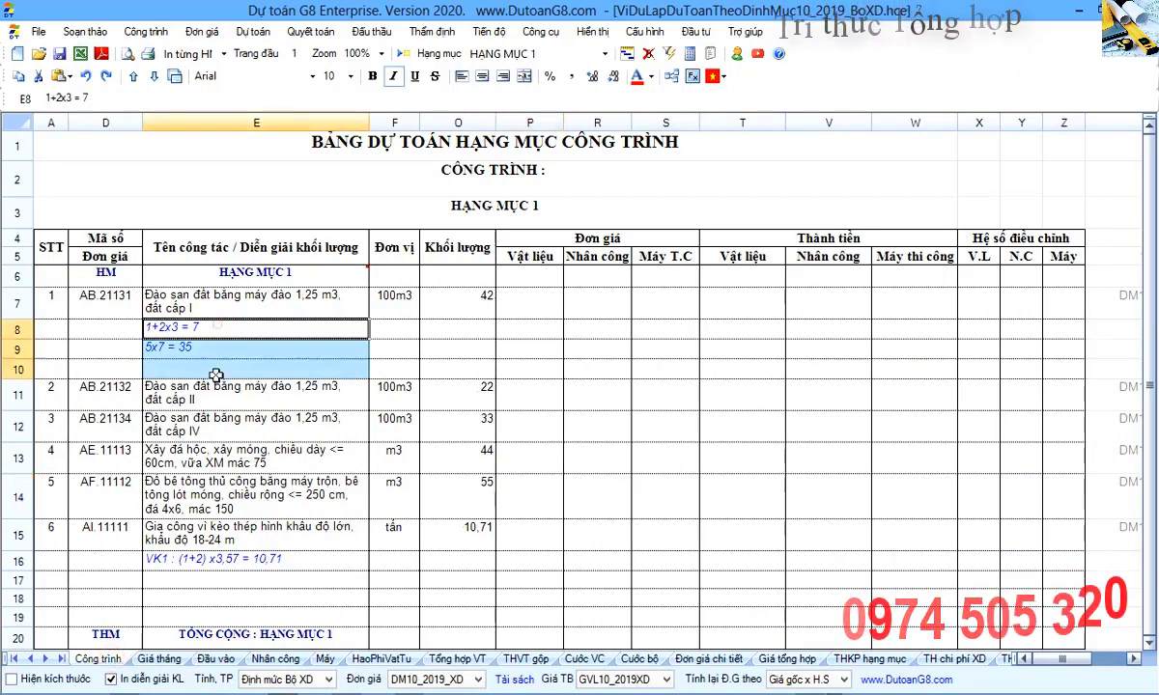
left_click_drag(209, 548, 213, 558)
left_click(275, 558)
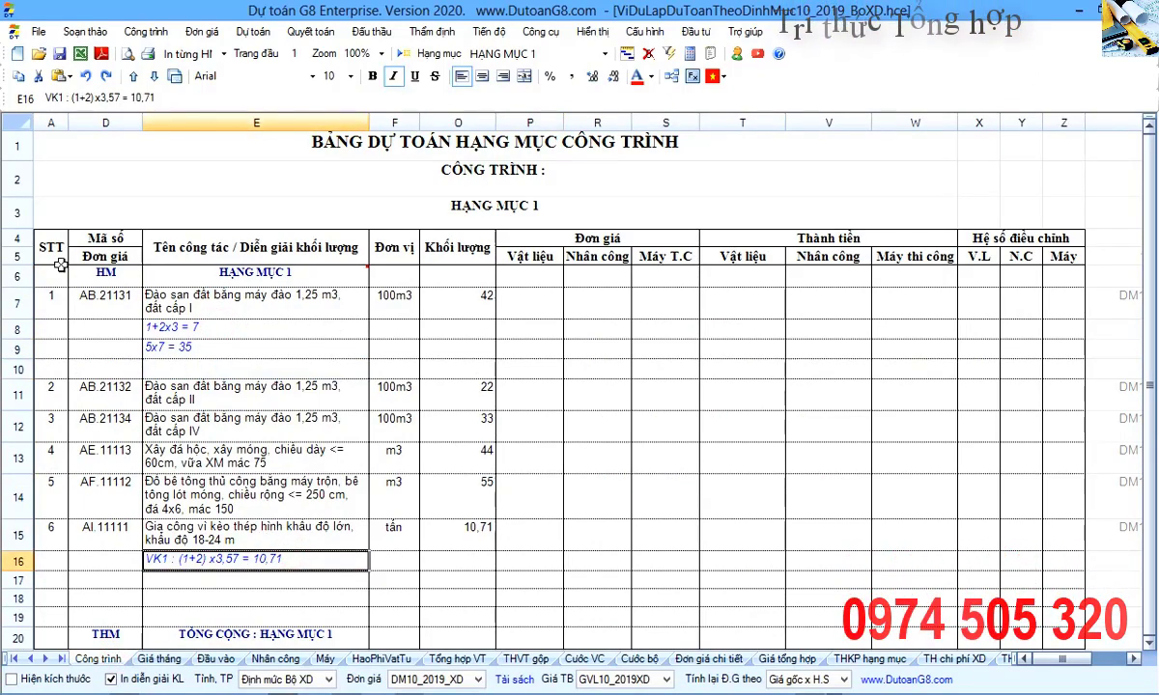
Compare the work items entered on Công trình with the Đơn giá and Thành tiền columns on Giá tổng hợp.
left_click_drag(60, 270, 290, 425)
left_click(280, 425)
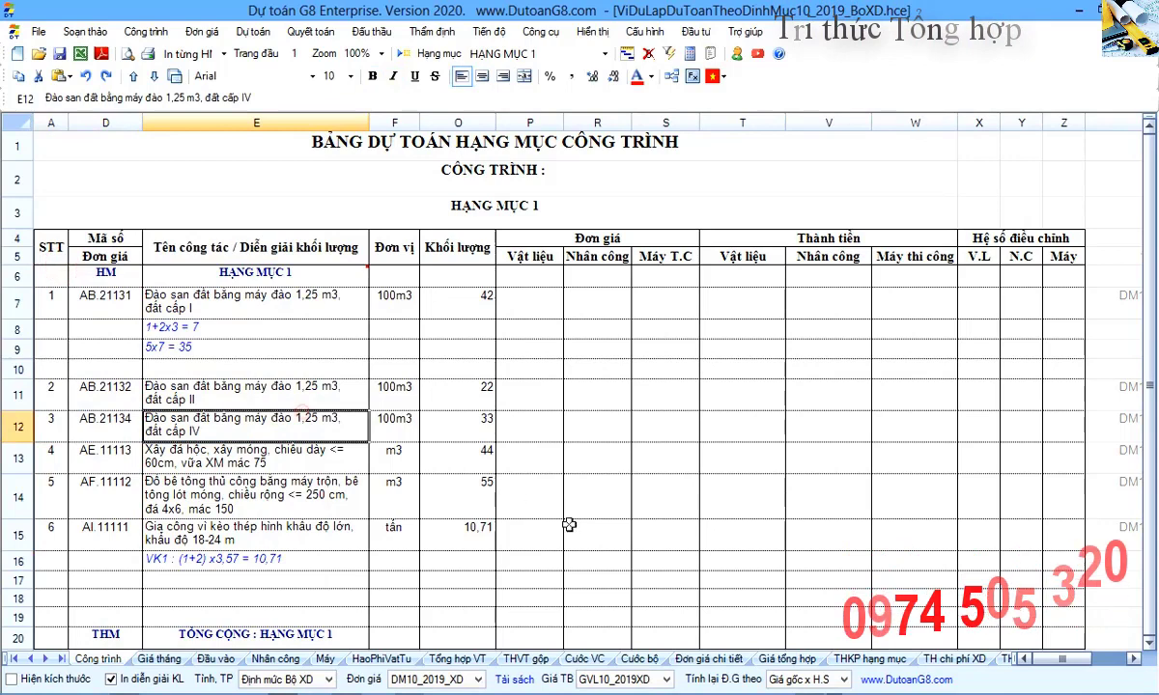
left_click(784, 658)
left_click_drag(529, 278, 657, 429)
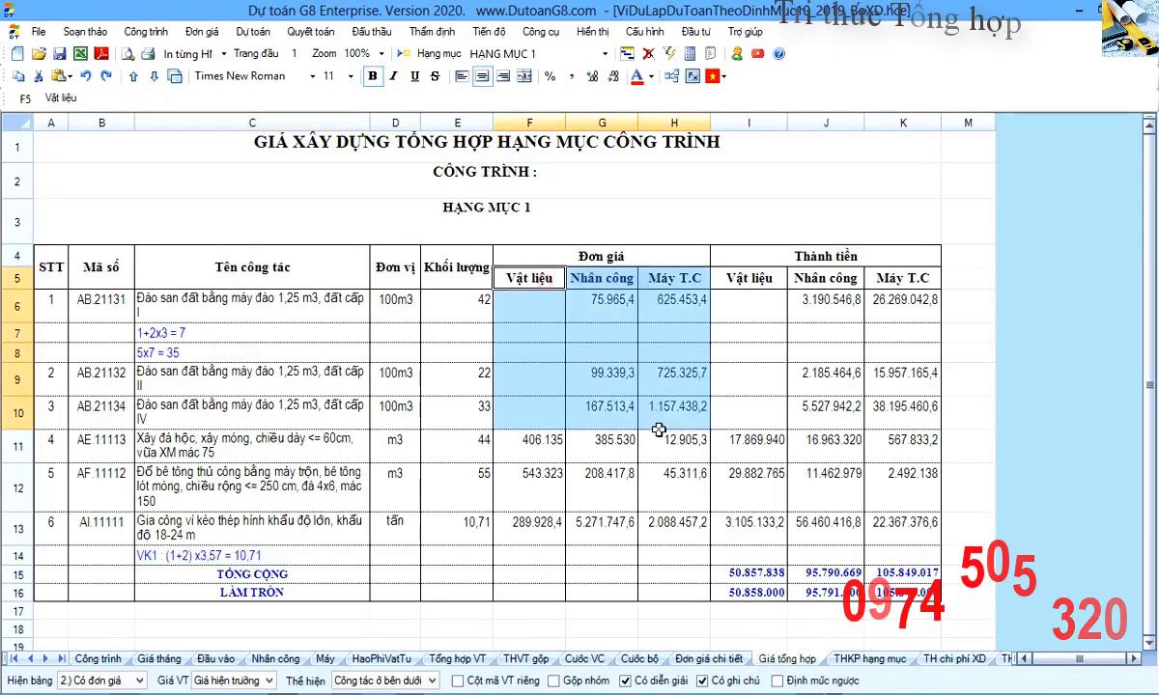
left_click_drag(749, 279, 845, 453)
left_click(674, 574)
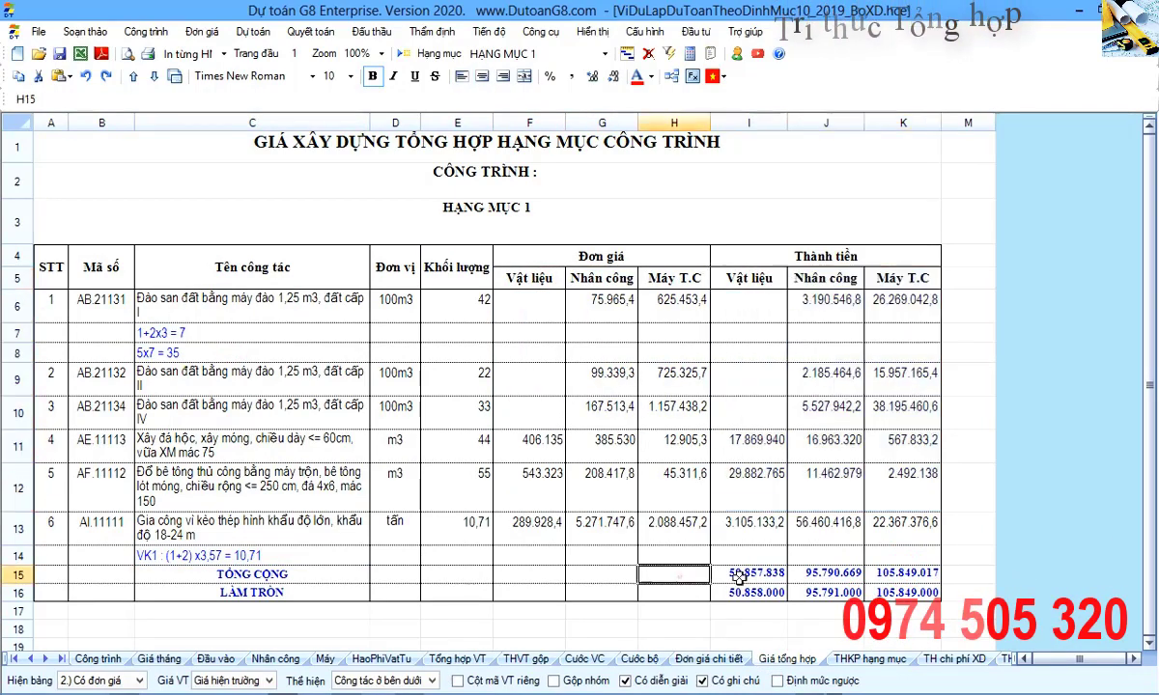
Check the quantity breakdown and item rows on Giá tổng hợp against their source rows on Công trình.
left_click_drag(159, 331, 172, 376)
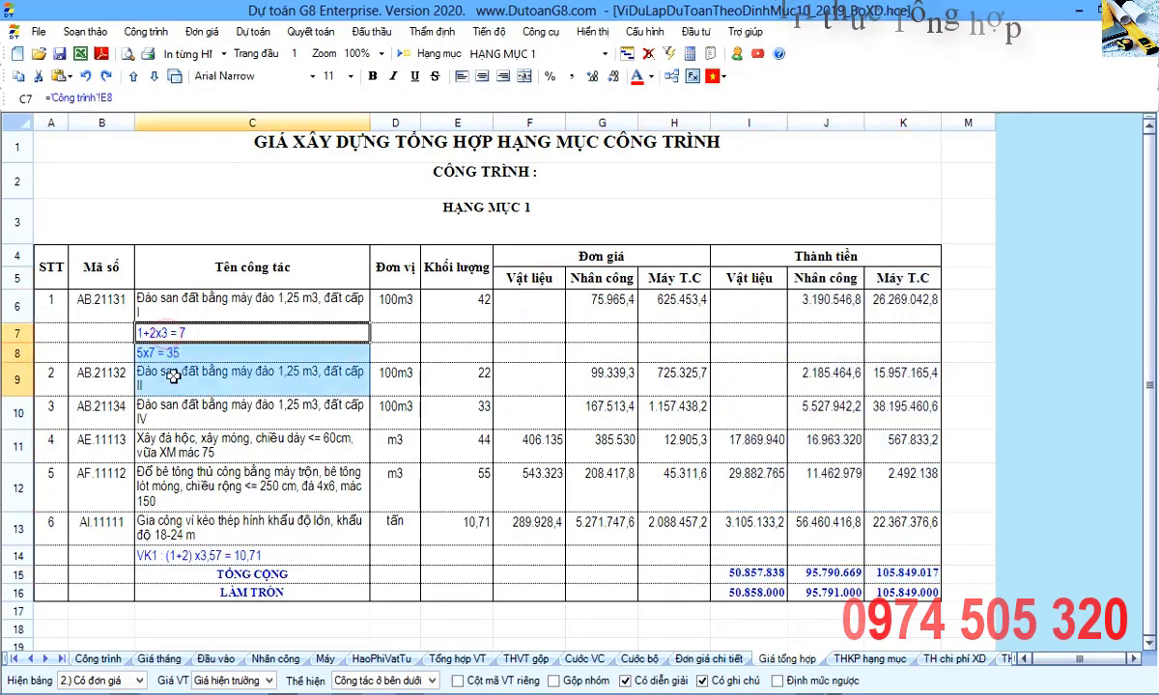
left_click(164, 554)
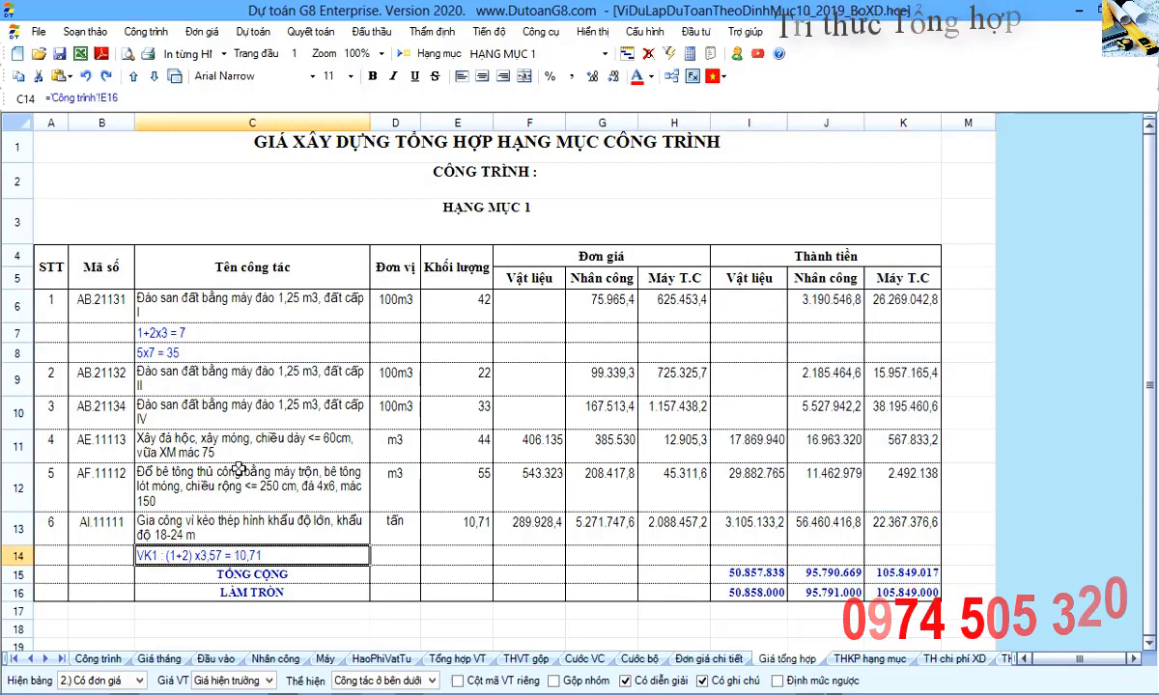
left_click(224, 404)
left_click(227, 383)
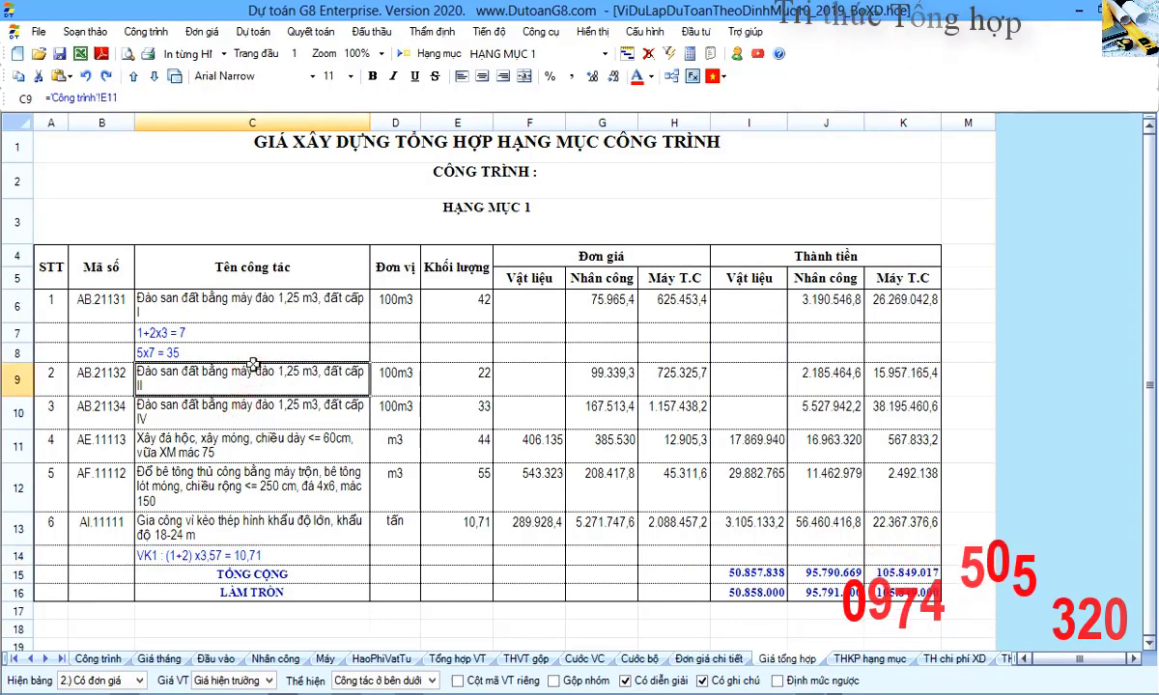
left_click(98, 658)
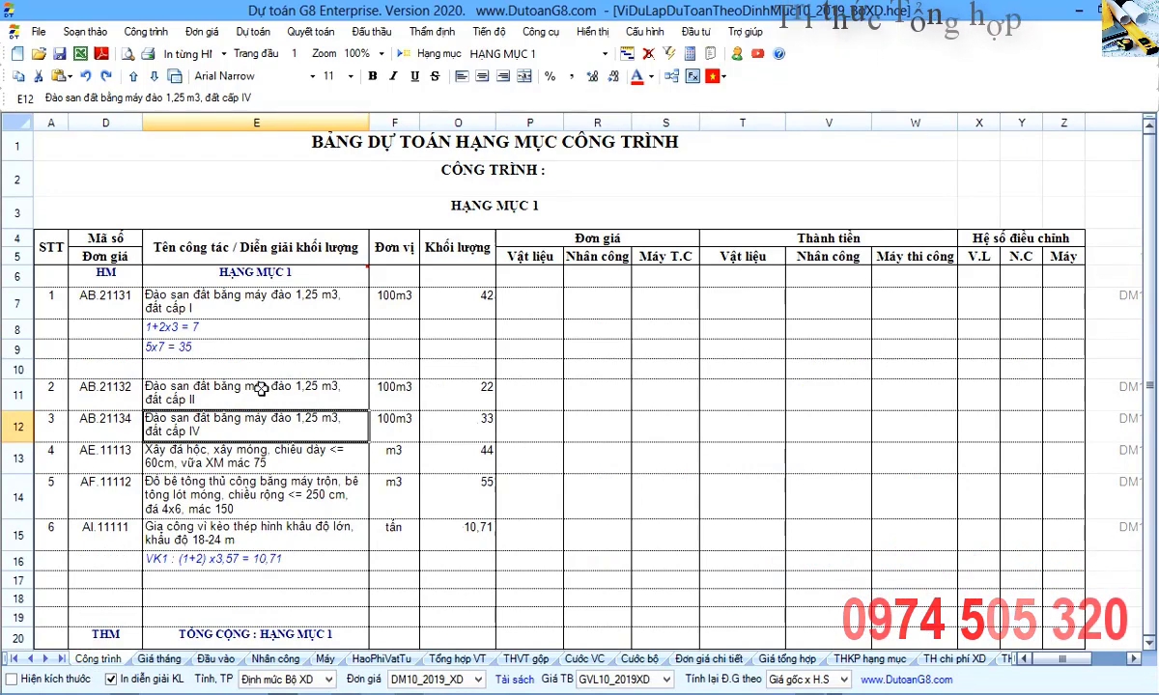
Go from Giá tổng hợp to the THKP hạng mục cost summary and inspect the price-table line under Chi phí Vật liệu.
left_click(792, 659)
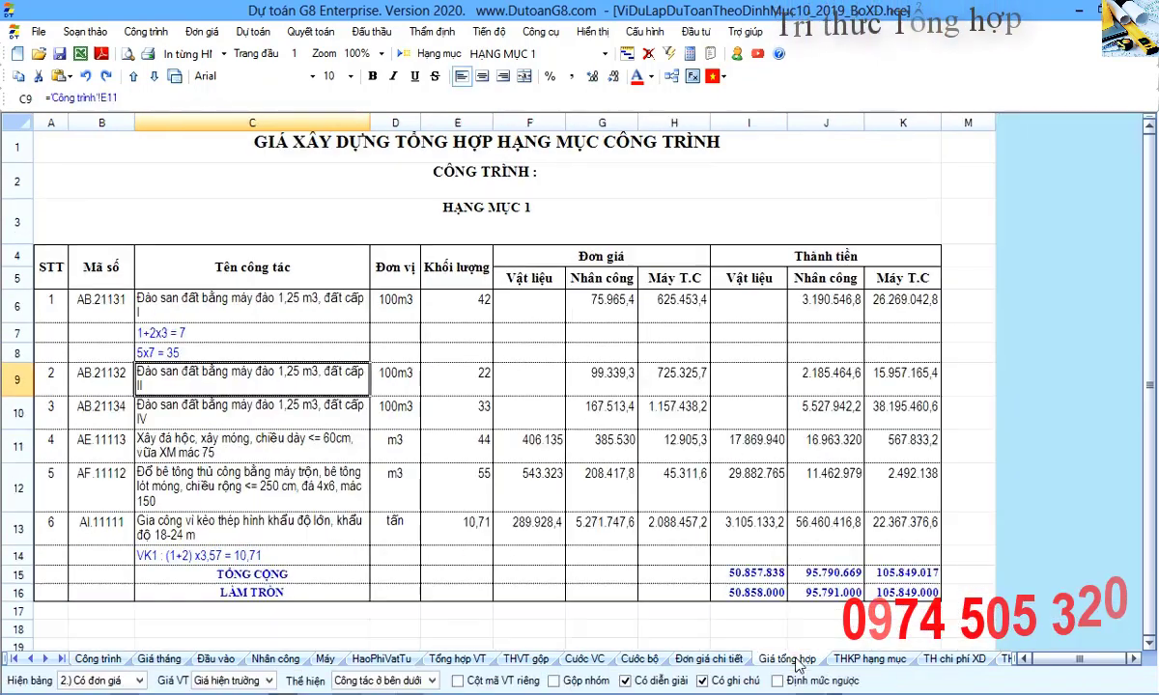
left_click(856, 659)
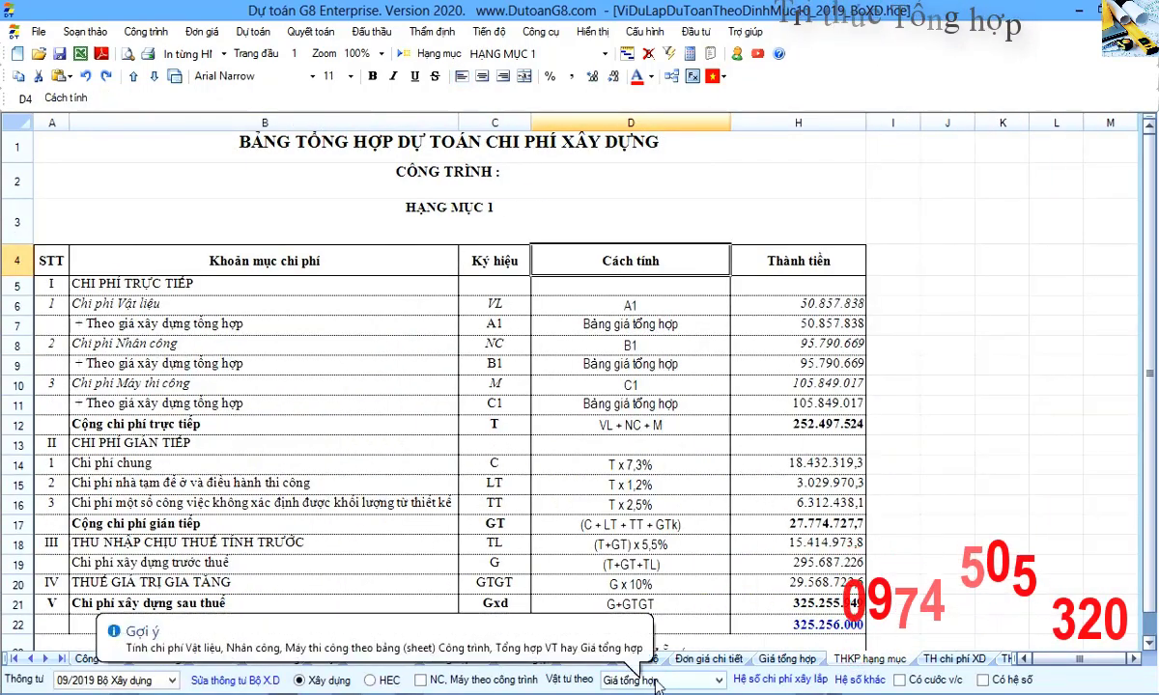
left_click(342, 322)
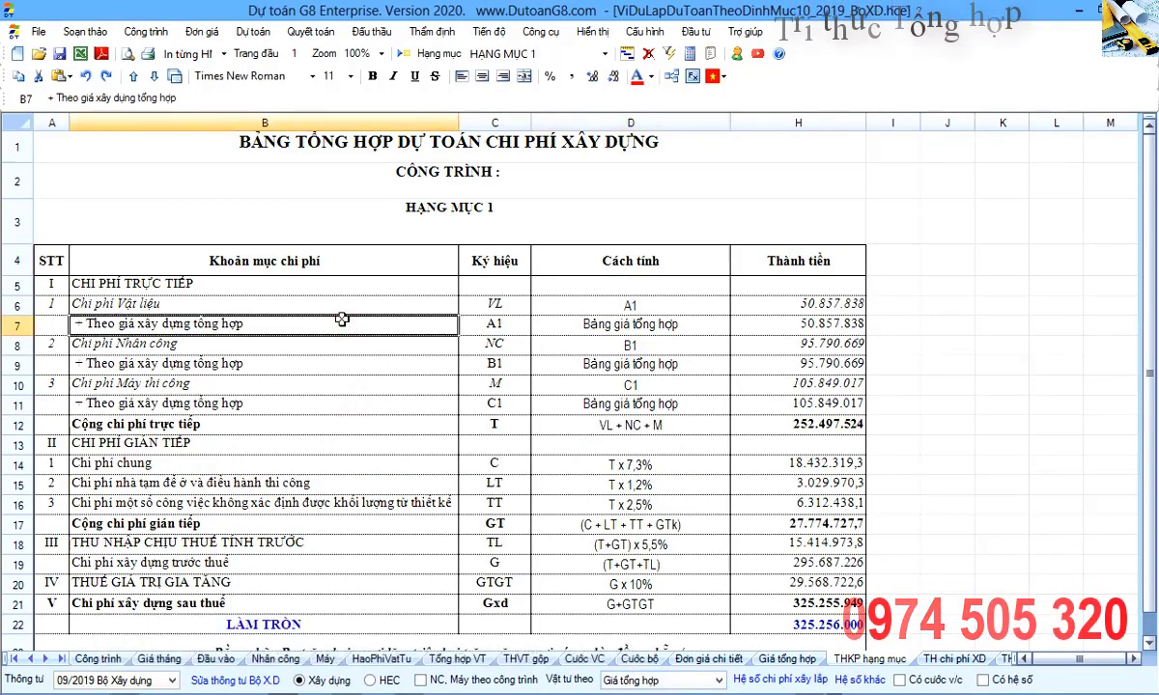
Switch to the PowerPoint topic slide, highlight ĐẤU THẦU in the last bullet, and return to Dự toán G8.
key("alt+Tab")
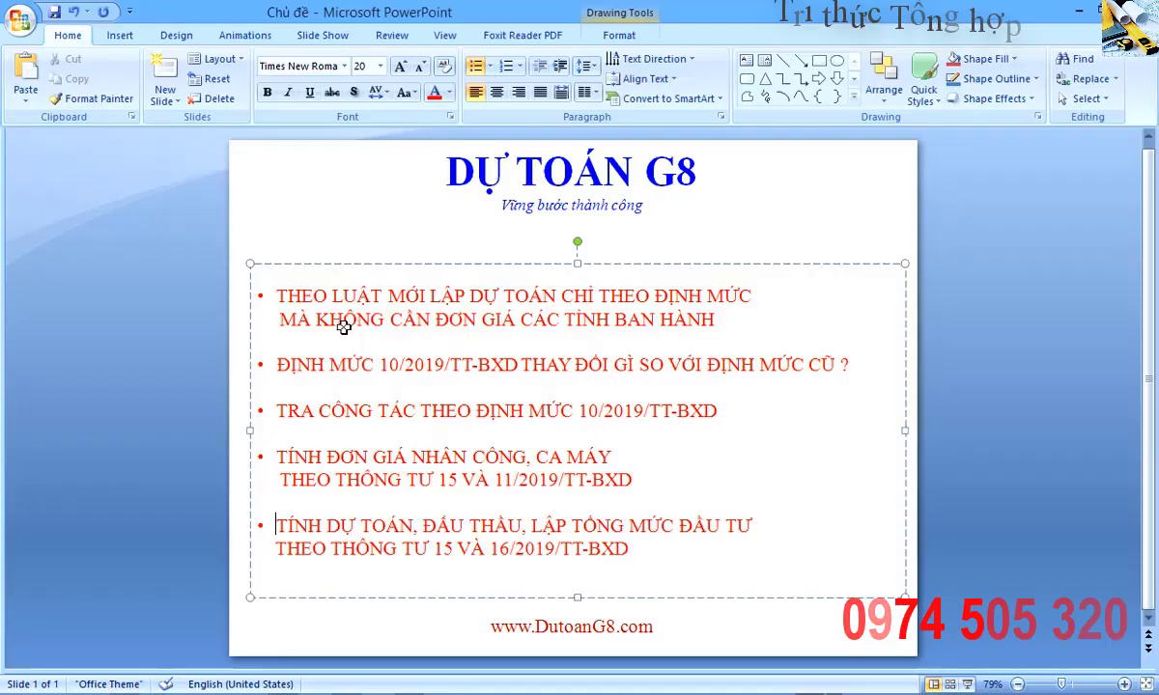
left_click_drag(422, 528, 506, 532)
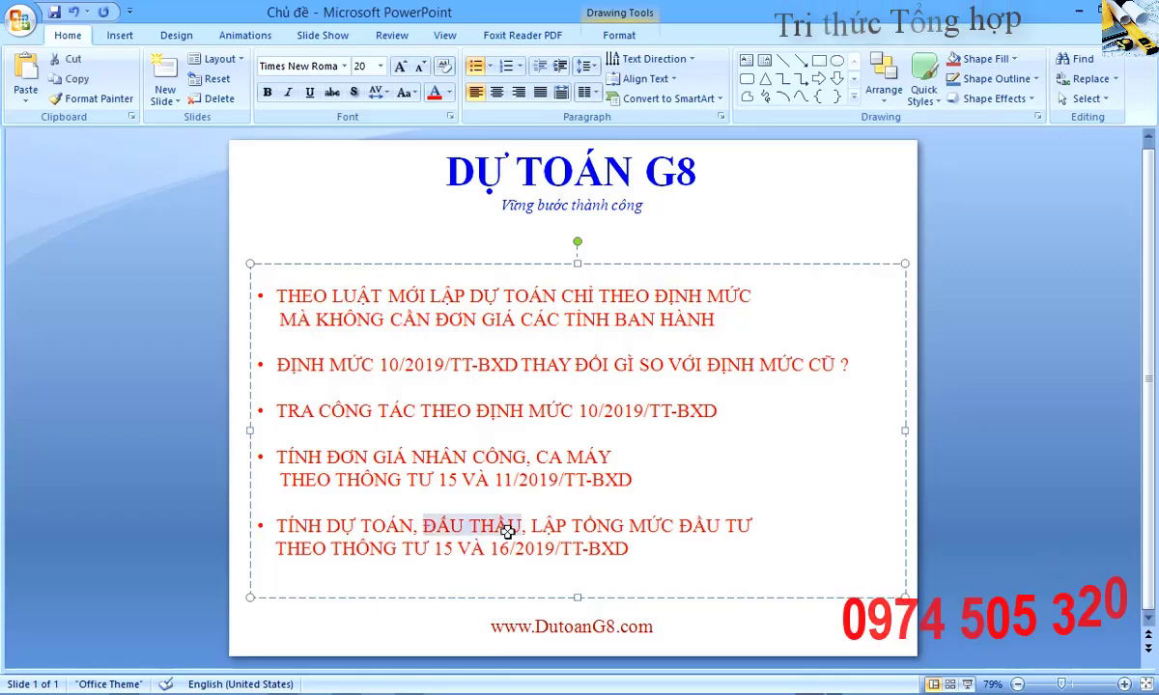
key("alt+Tab")
Look through the Thông tư circular templates available for the THKP hạng mục summary, keeping the current one.
left_click(468, 500)
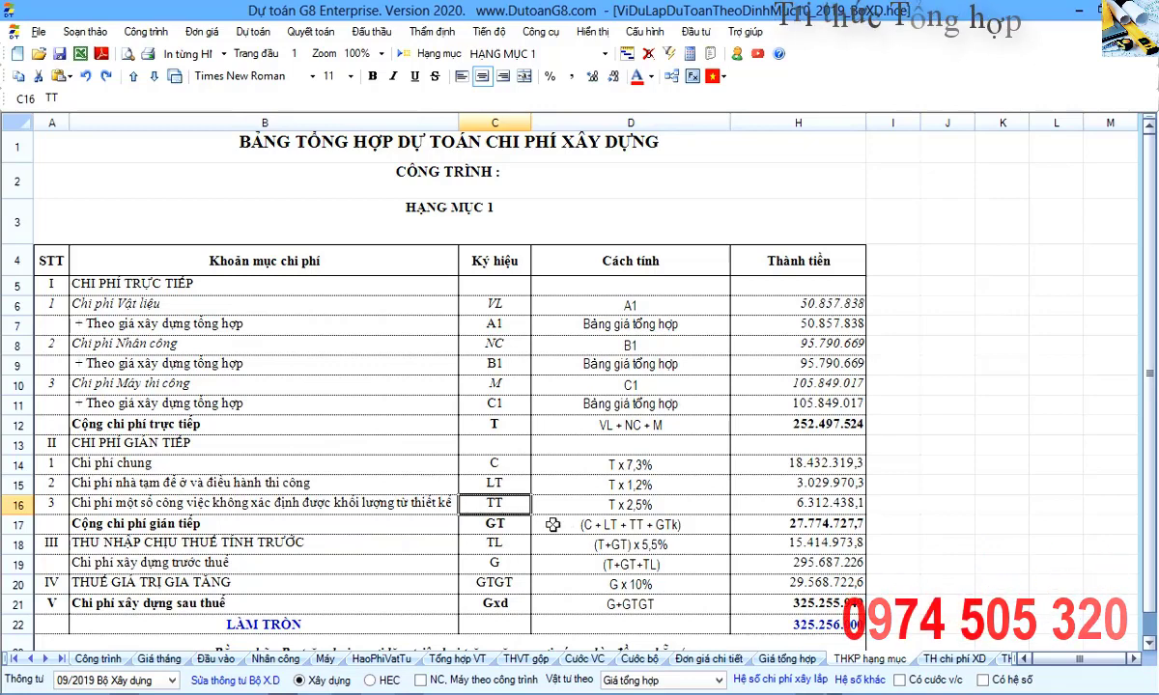
left_click(89, 688)
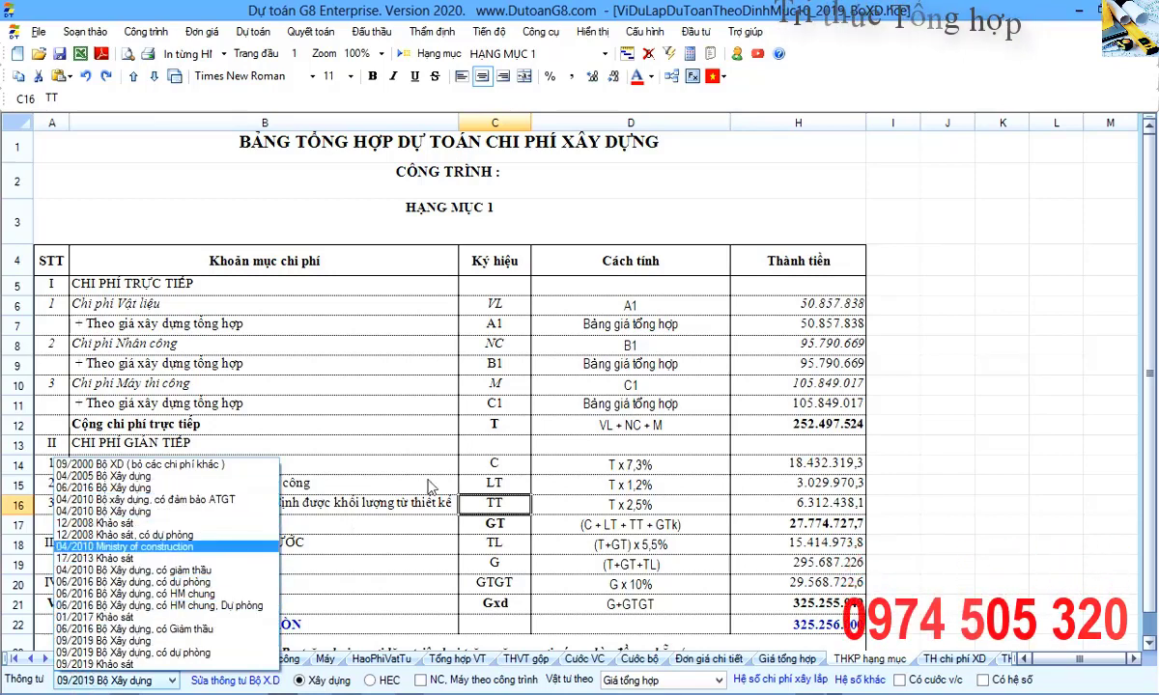
left_click(447, 405)
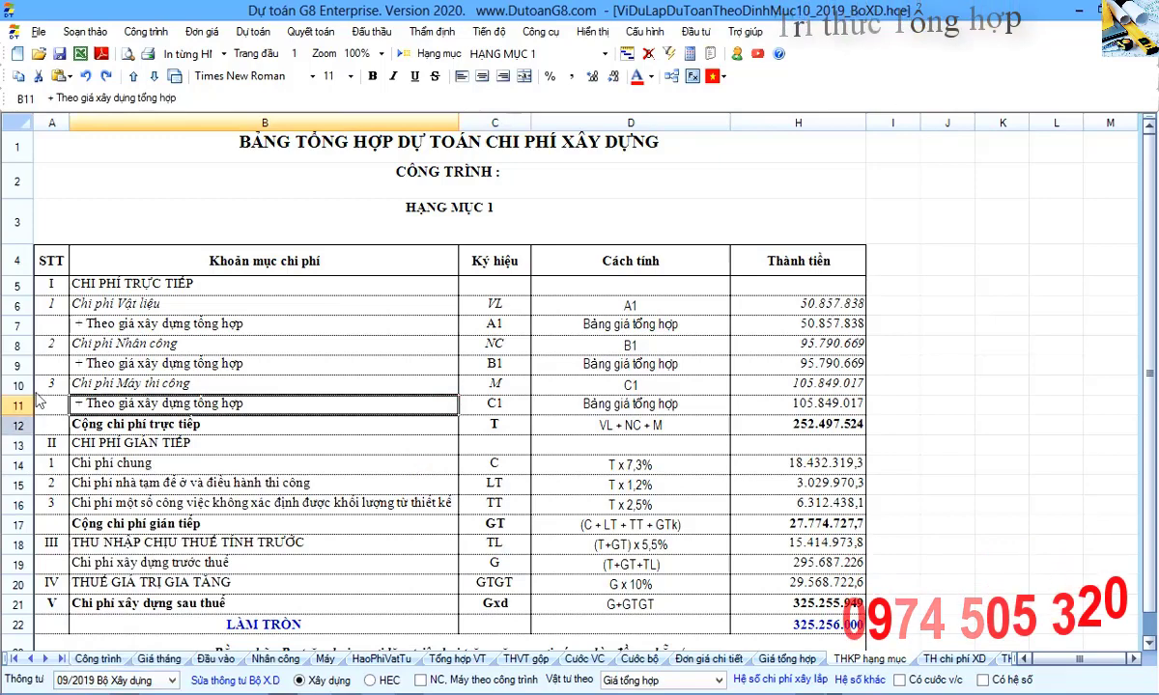
Examine the direct cost heading and each indirect cost row, from Chi phí chung to undetermined work, on THKP hạng mục.
left_click(17, 283)
left_click_drag(20, 443, 23, 503)
left_click(24, 483)
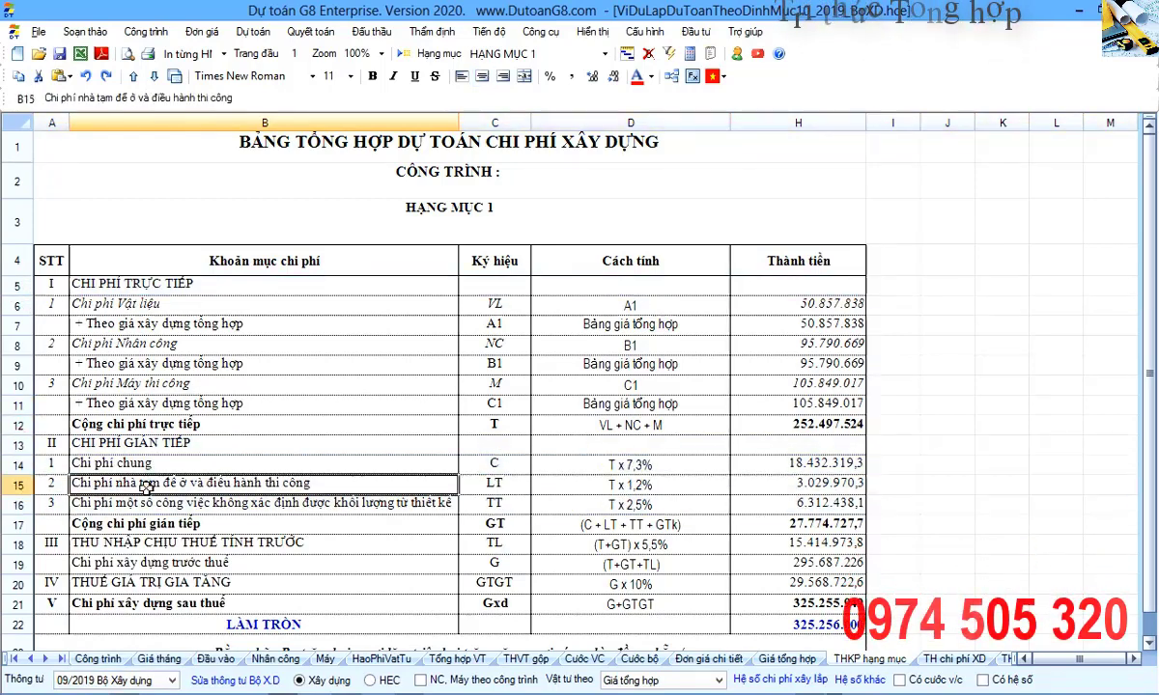
left_click(19, 464)
left_click(23, 484)
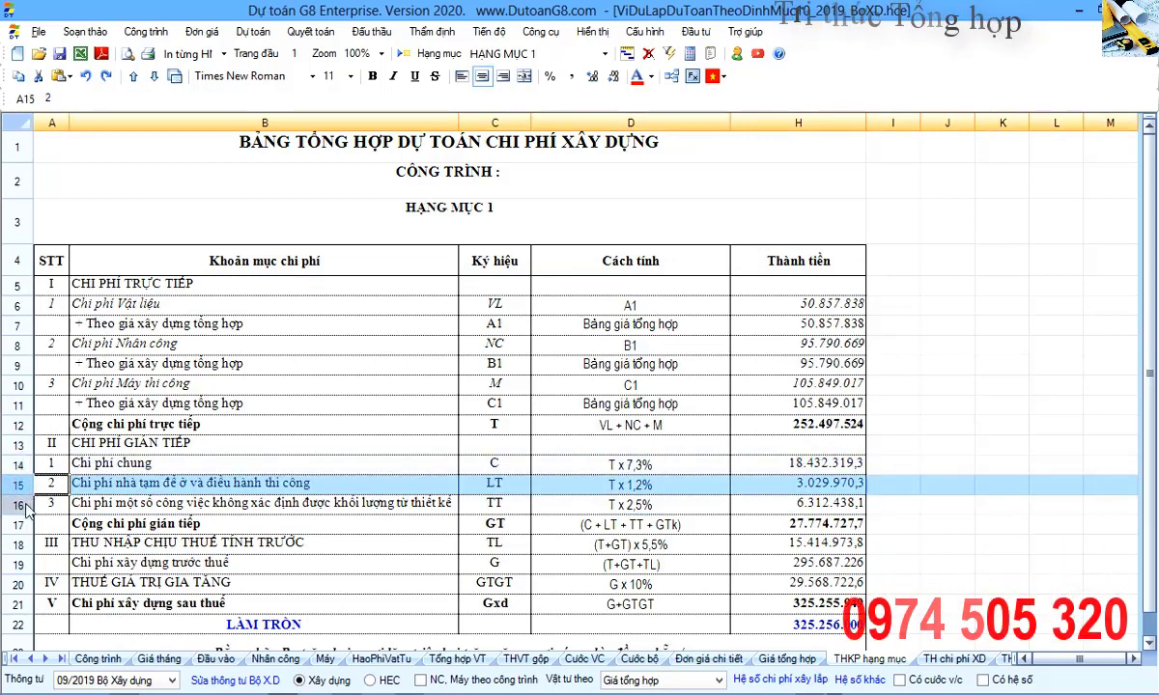
left_click(23, 503)
left_click(184, 442)
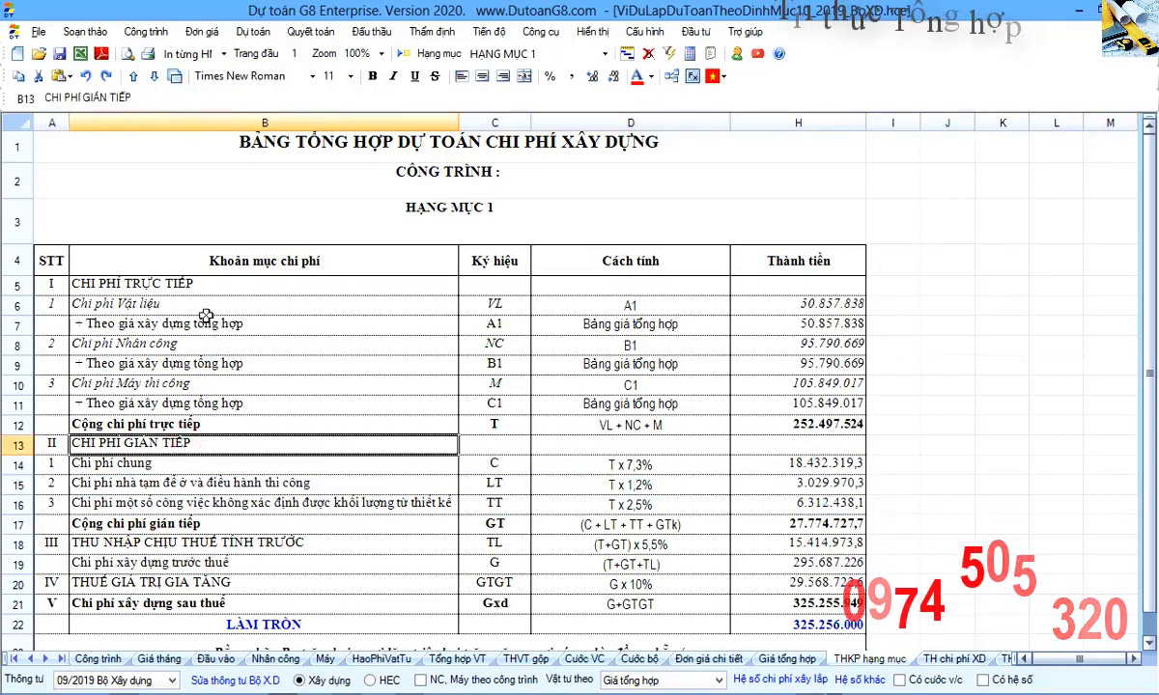
Open the Hệ số chi phí xây lắp coefficients, inspect Gián tiếp khác, and close them without changes.
left_click(149, 34)
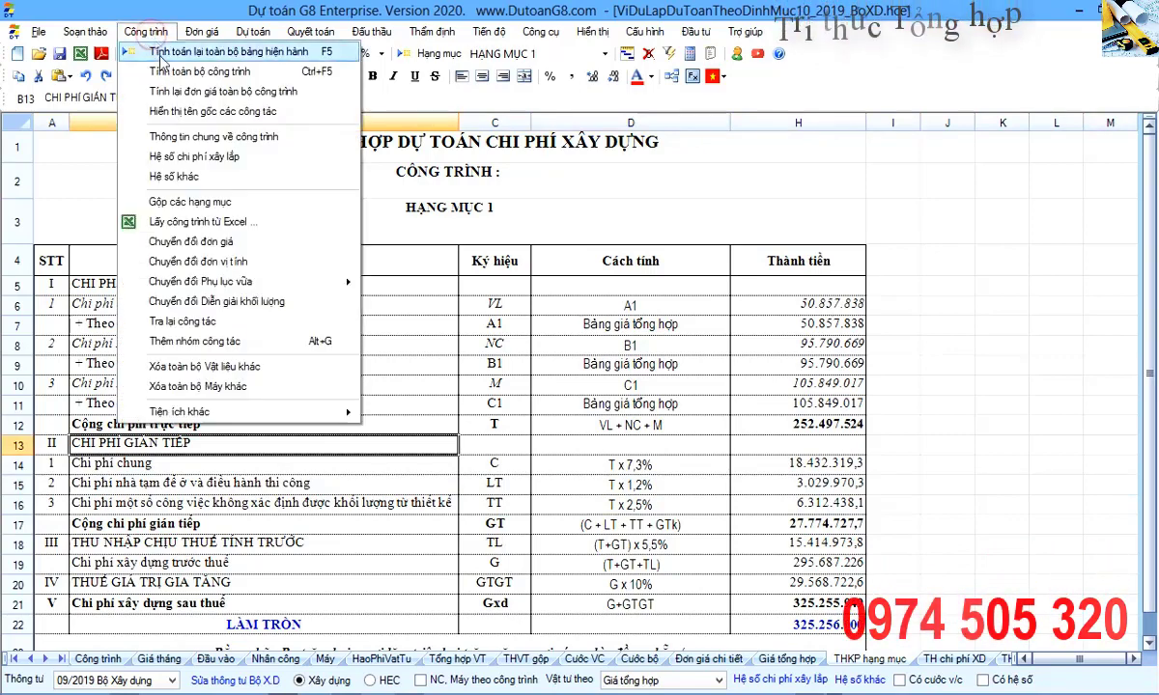
left_click(207, 160)
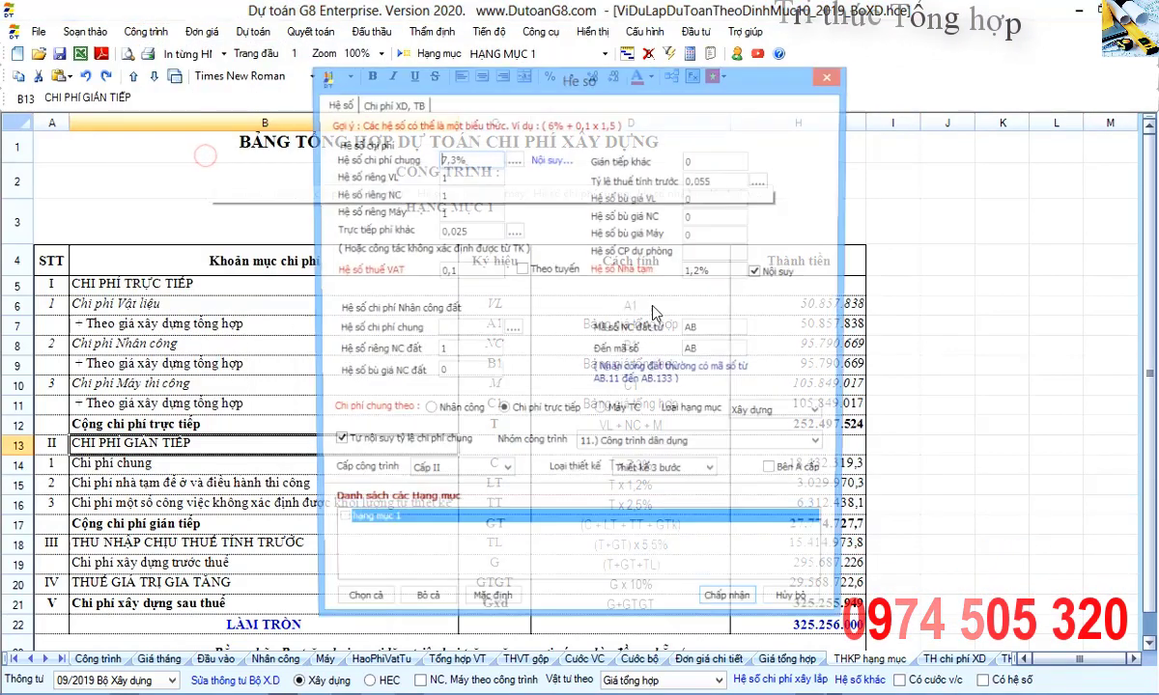
left_click(704, 162)
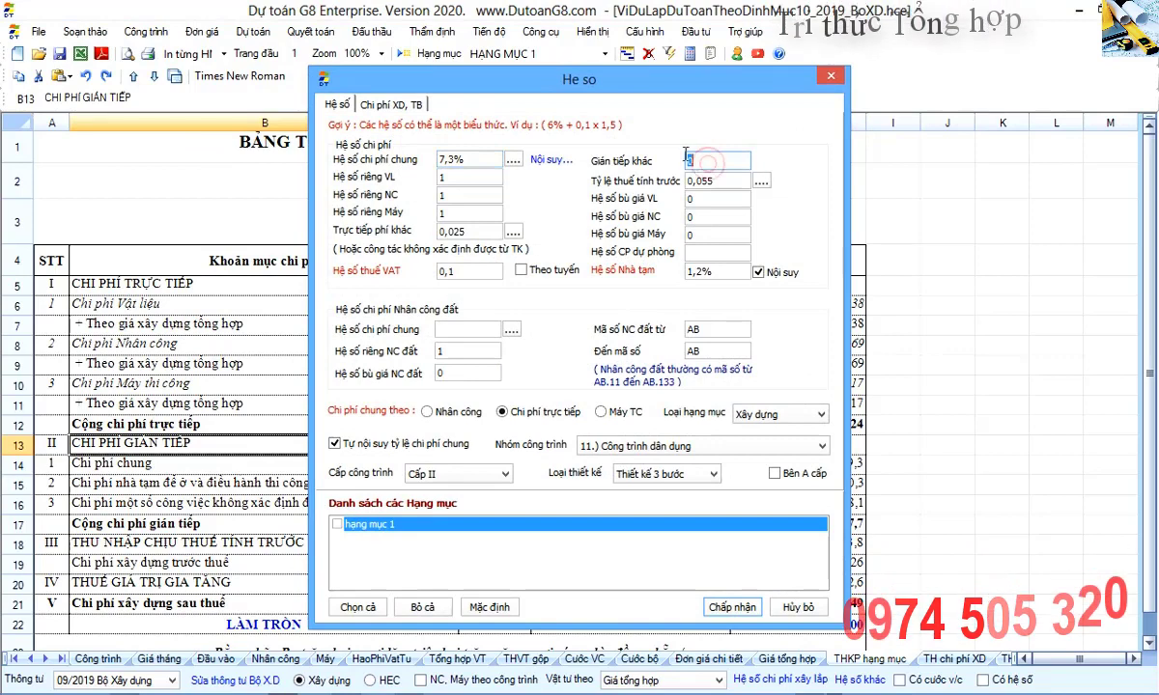
left_click(802, 608)
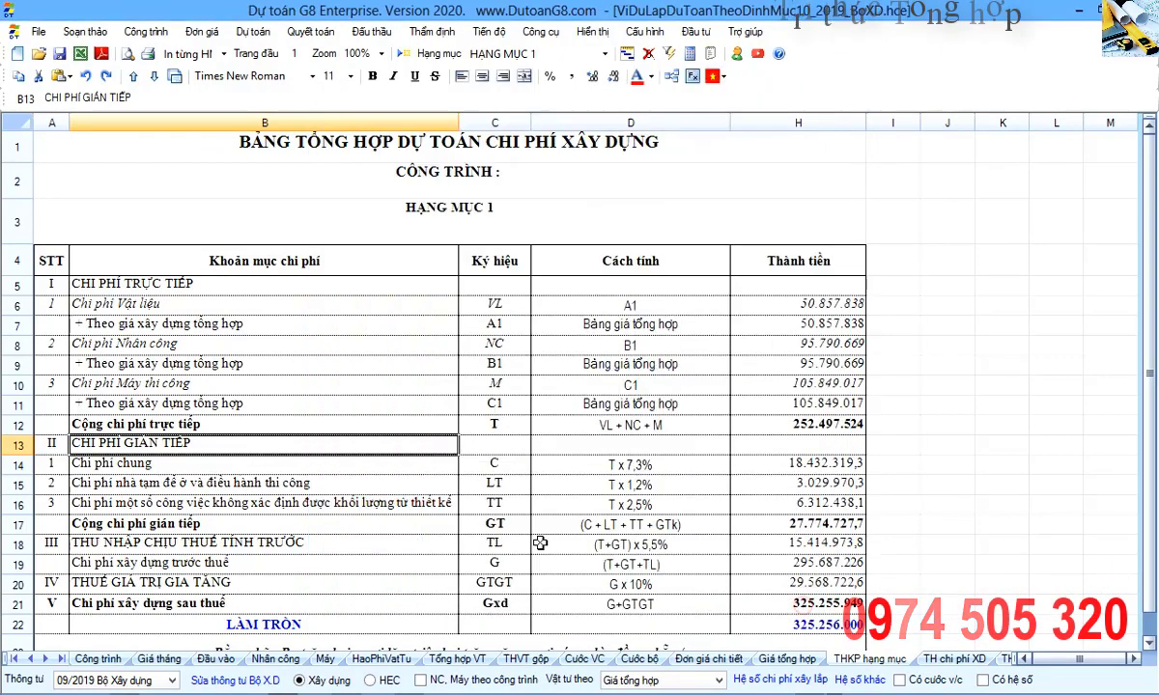
Examine the temporary housing row and the formula and amount of Chi phí một số công việc không xác định được khối lượng từ thiết kế.
left_click(284, 485)
left_click(647, 504)
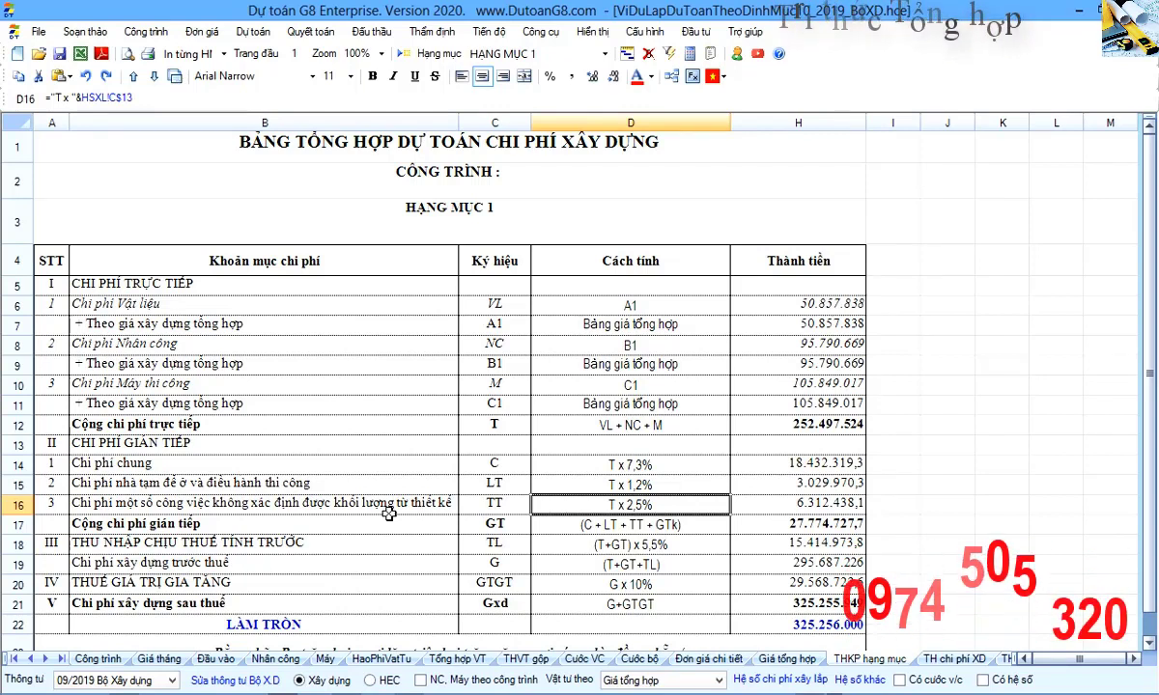
left_click(16, 502)
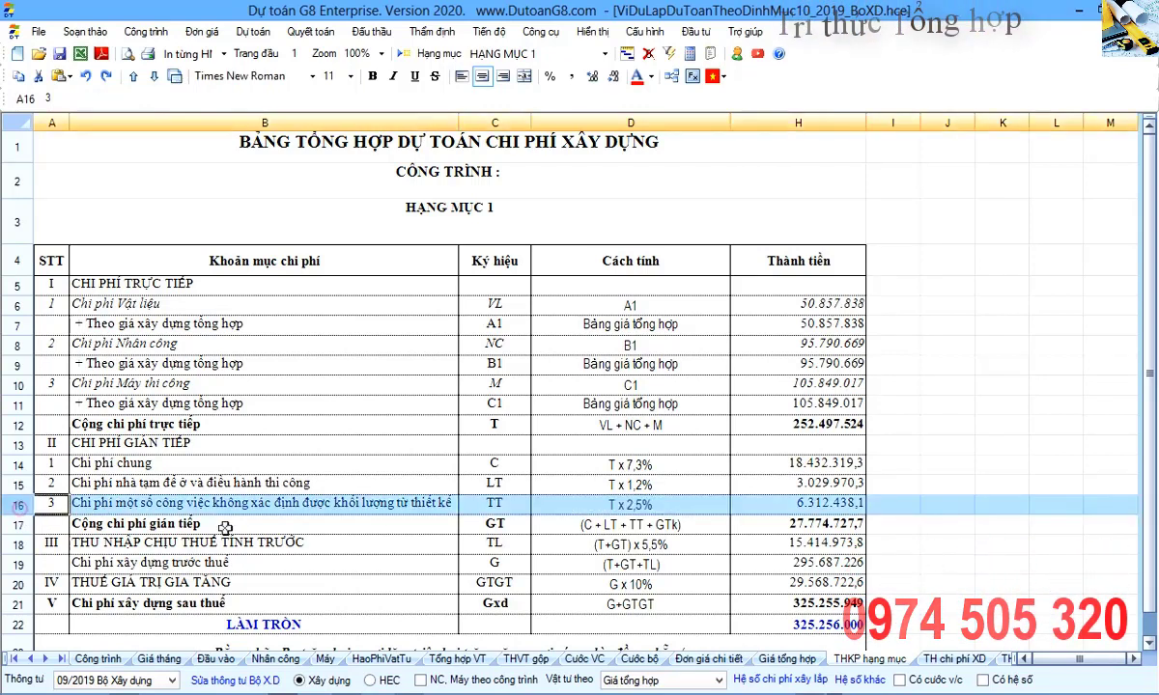
left_click(384, 501)
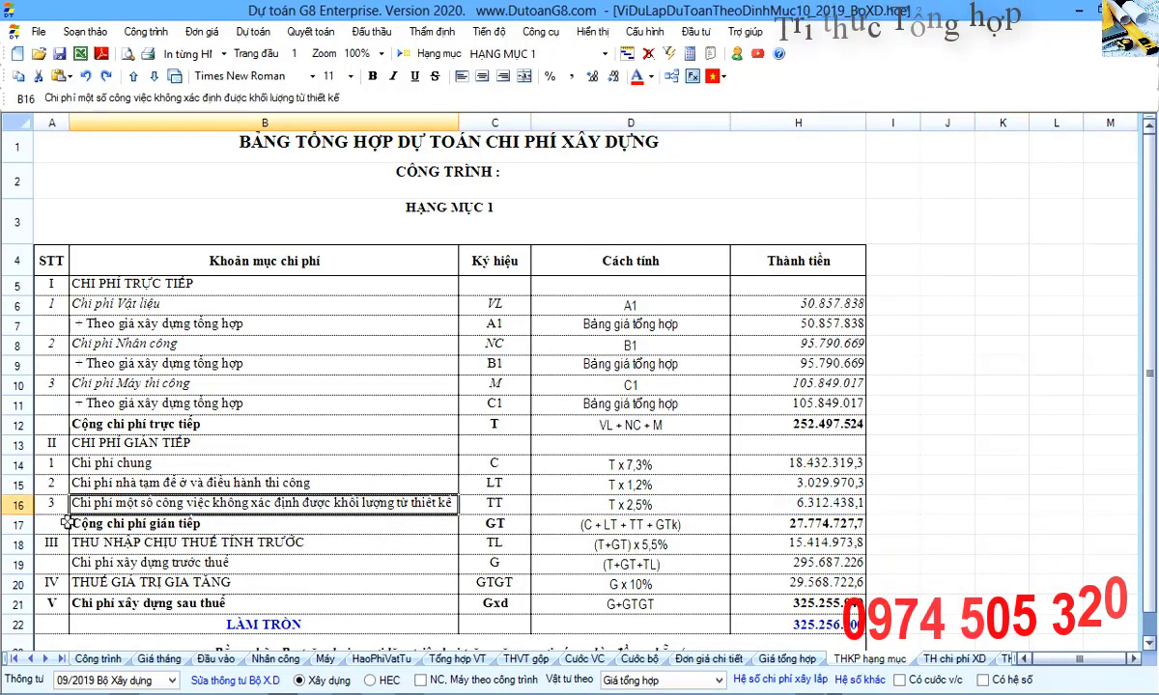
left_click_drag(66, 499, 748, 473)
left_click(792, 502)
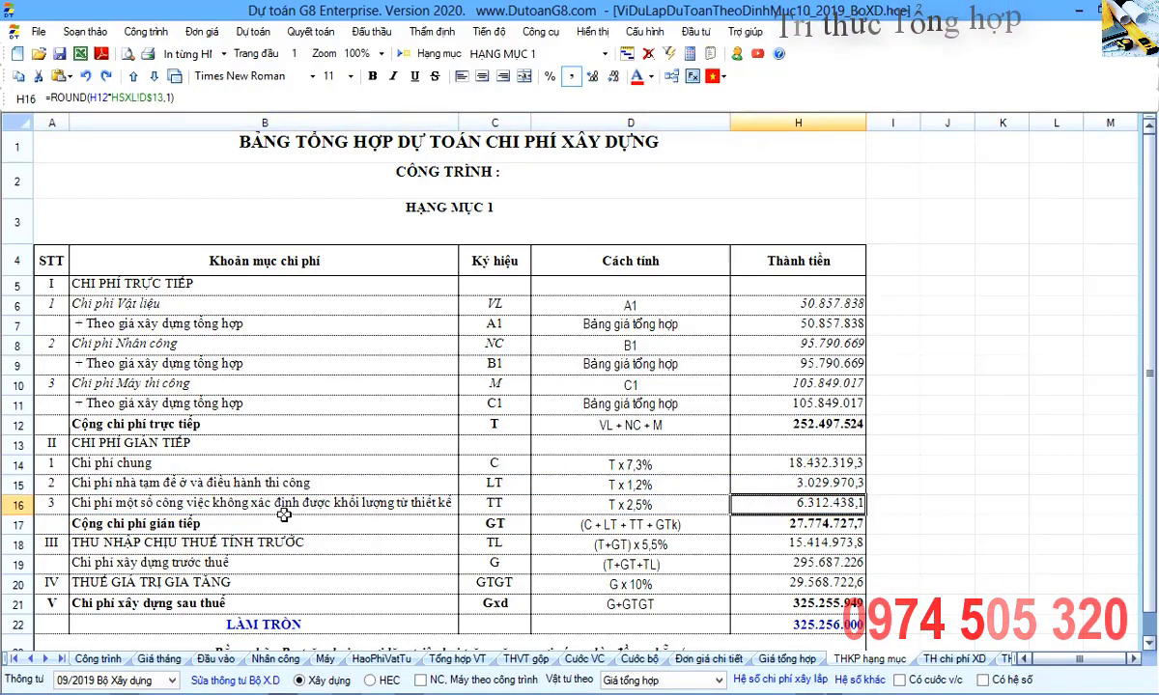
scroll(279, 507, "down", 1)
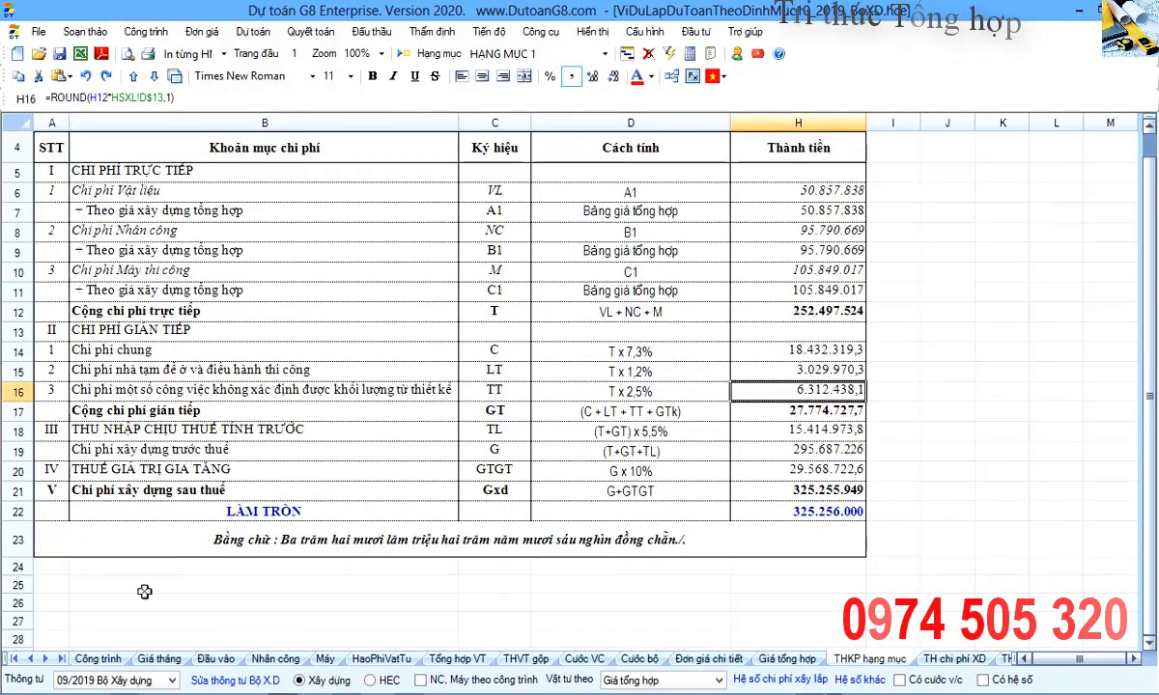
Review the HẠNG MỤC 1 heading and the item codes, names, units and quantities on Công trình.
left_click(119, 659)
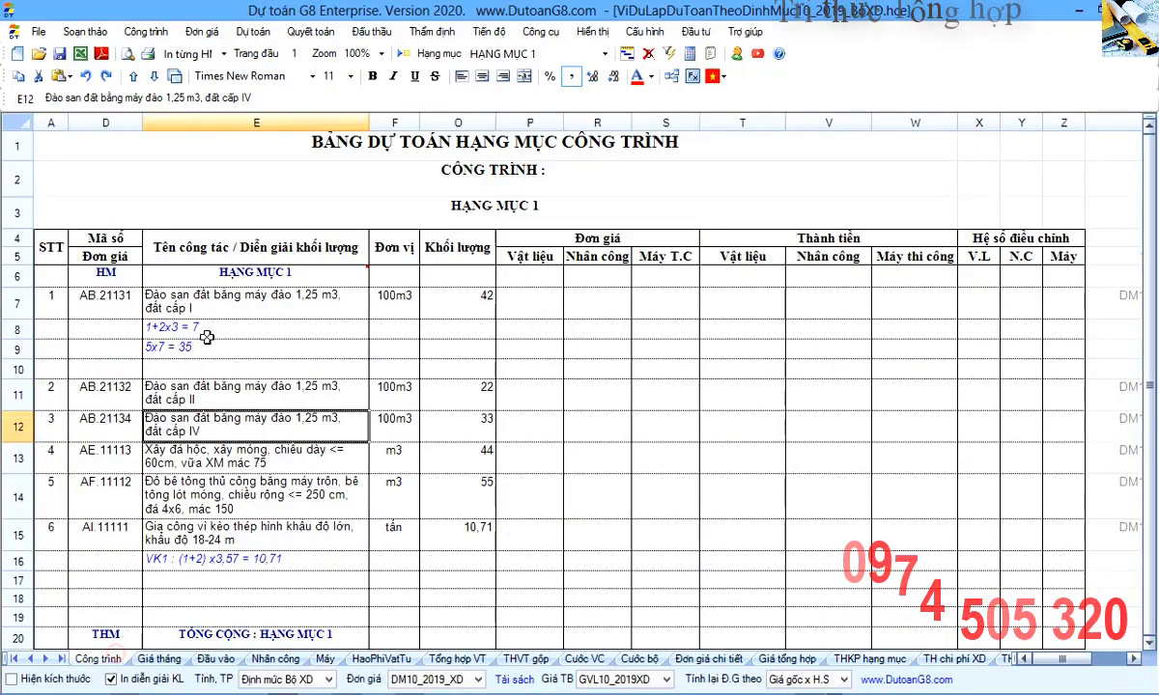
left_click(101, 273)
left_click(217, 273)
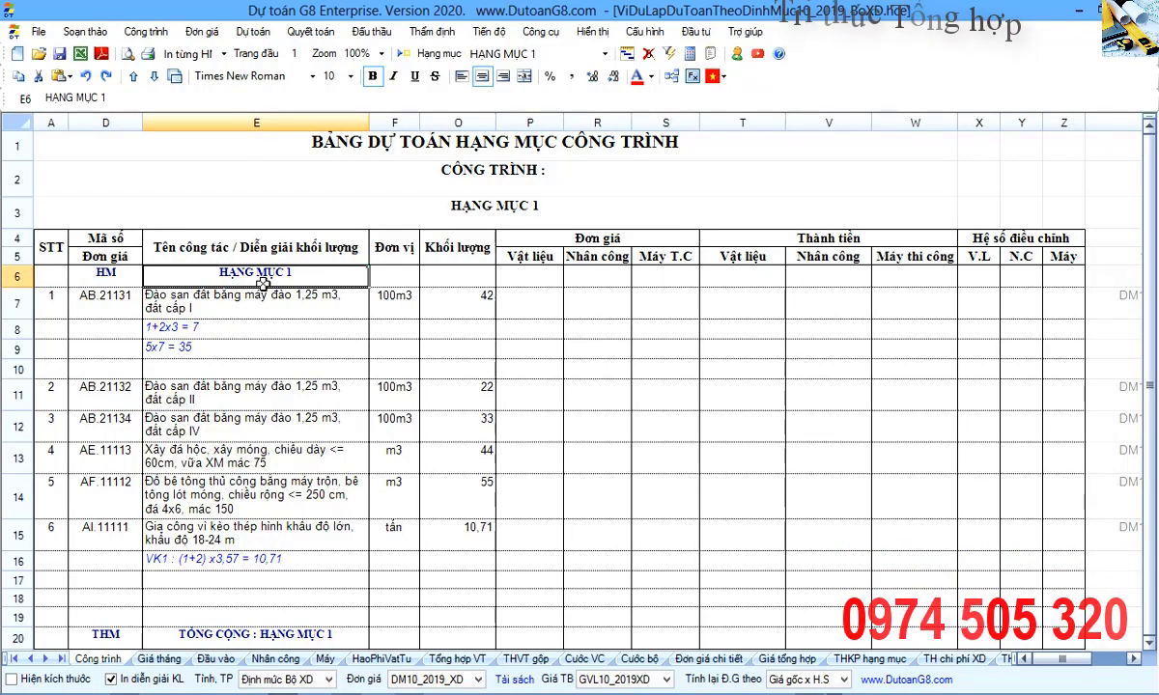
left_click(247, 391)
left_click_drag(108, 310, 471, 440)
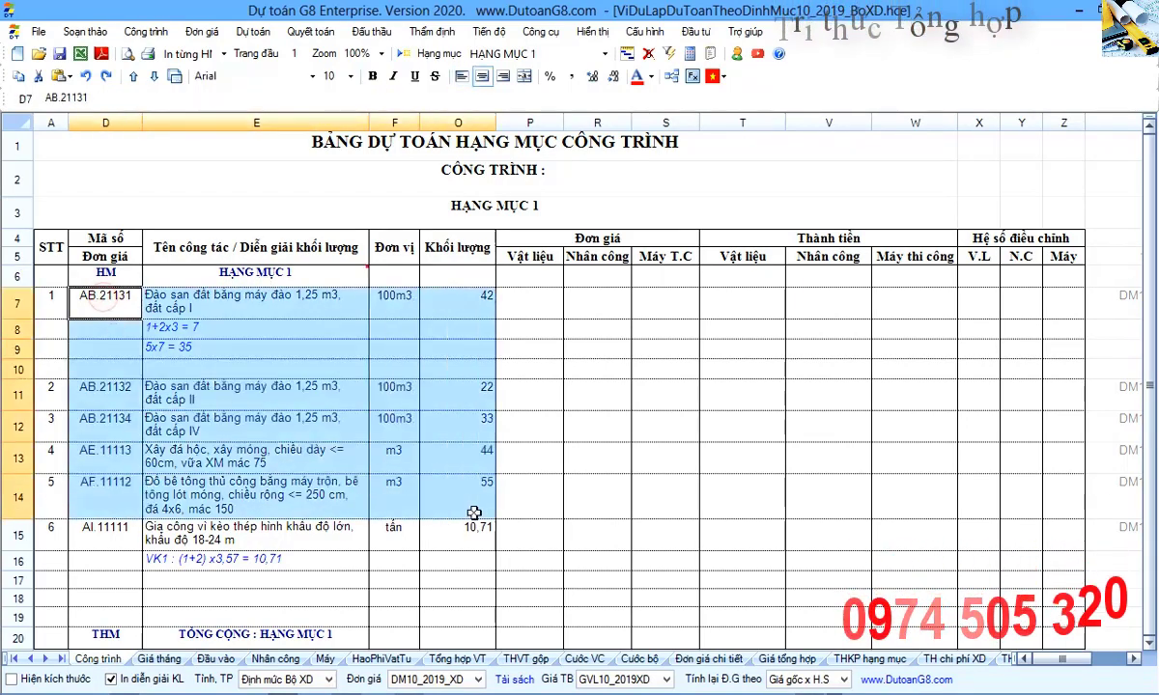
left_click(458, 459)
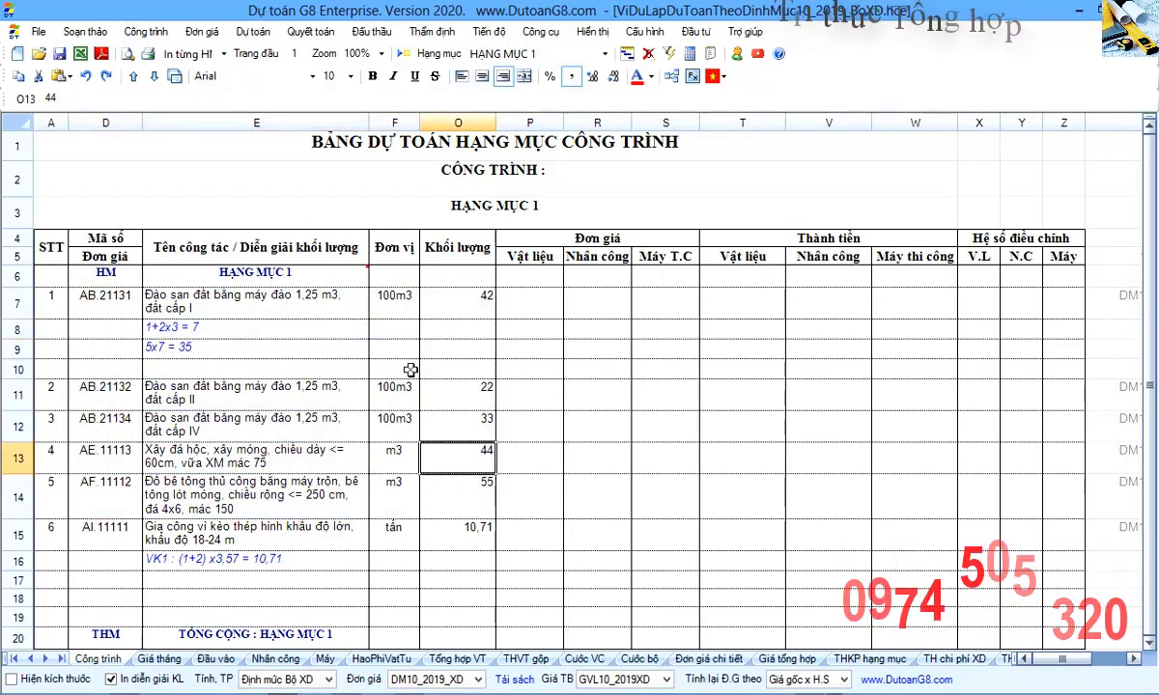
Review the whole cost table on THKP hạng mục, from the column headings to Chi phí xây dựng sau thuế.
left_click(853, 665)
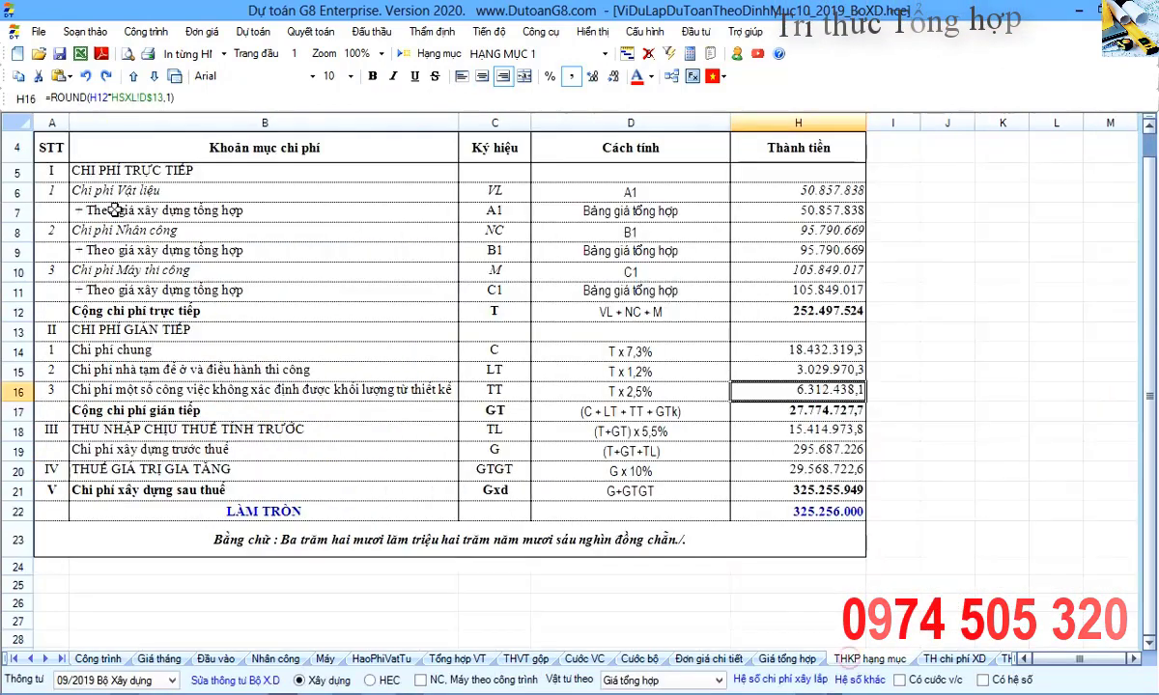
left_click_drag(93, 152, 821, 487)
left_click(718, 409)
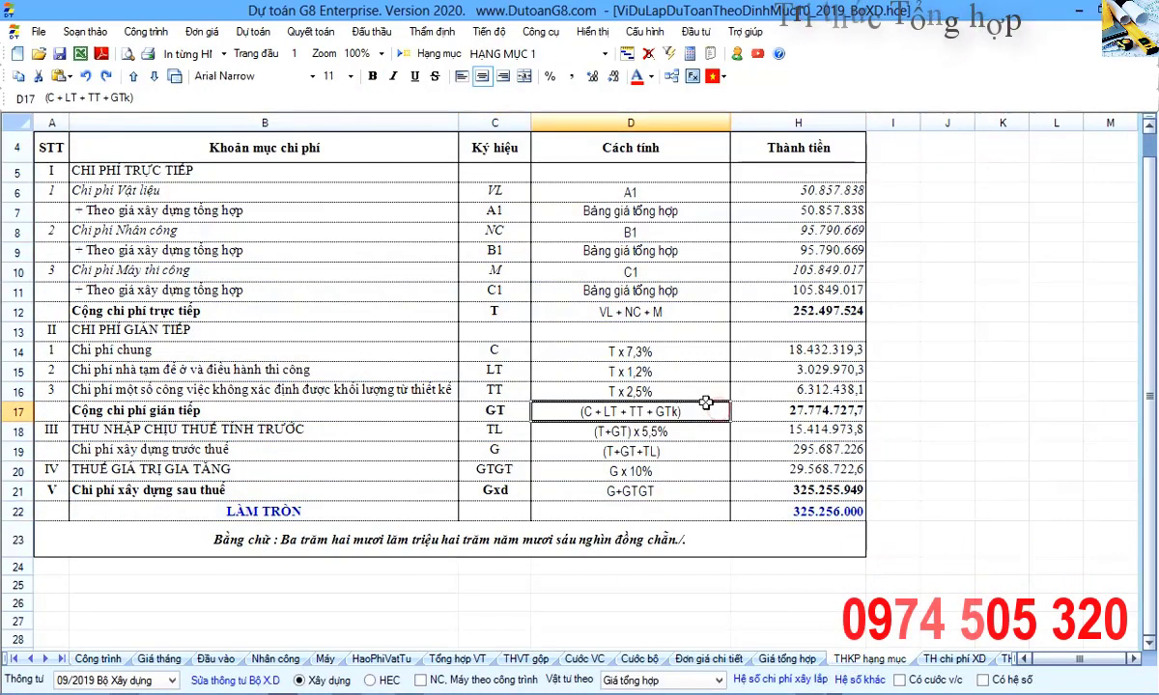
Bring the bidding sheets into view, opening Chiết tính and finally Dự thầu.
left_click(44, 658)
left_click(44, 659)
left_click(44, 658)
left_click(44, 659)
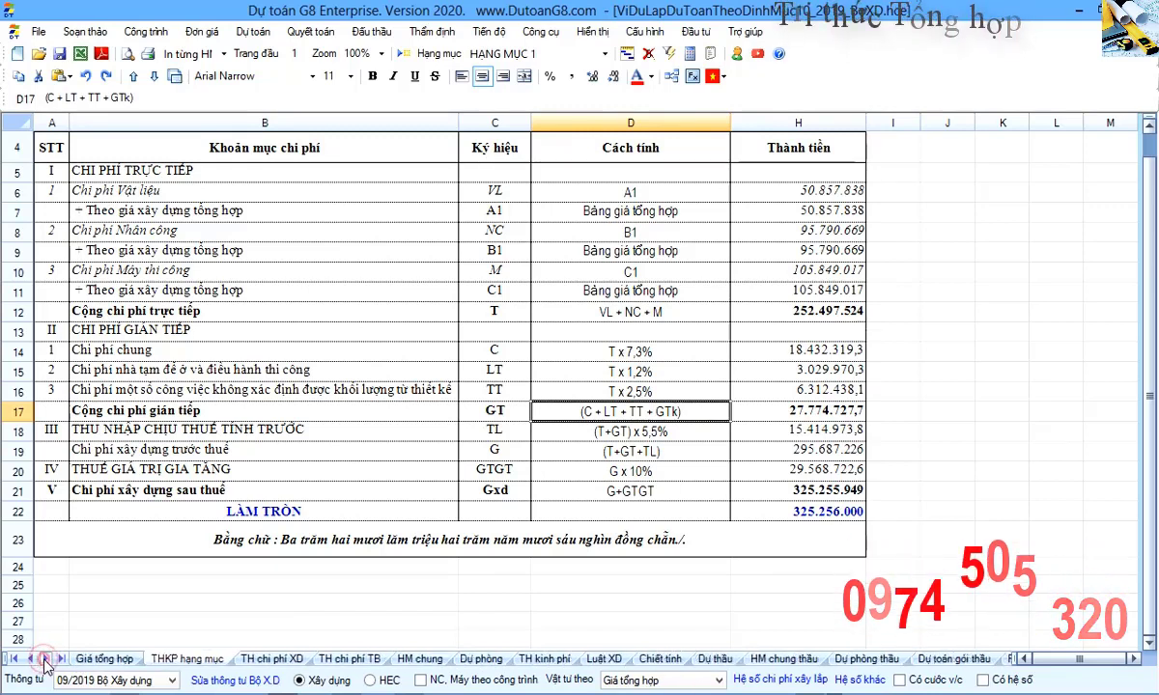
left_click(45, 658)
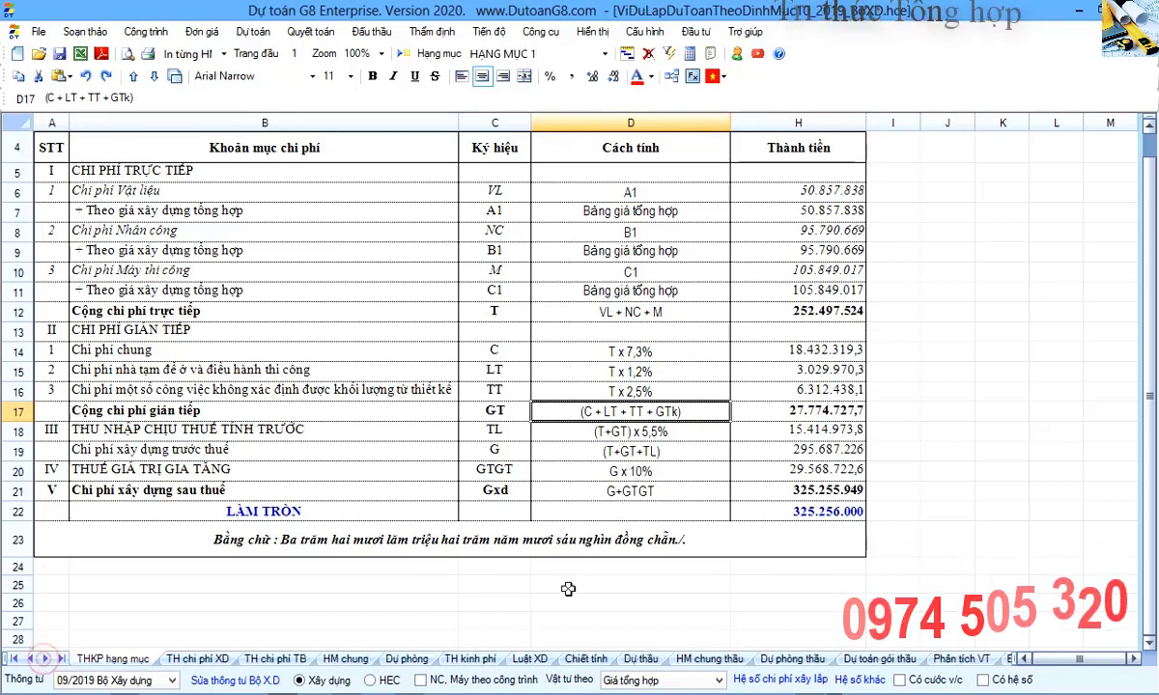
left_click(589, 660)
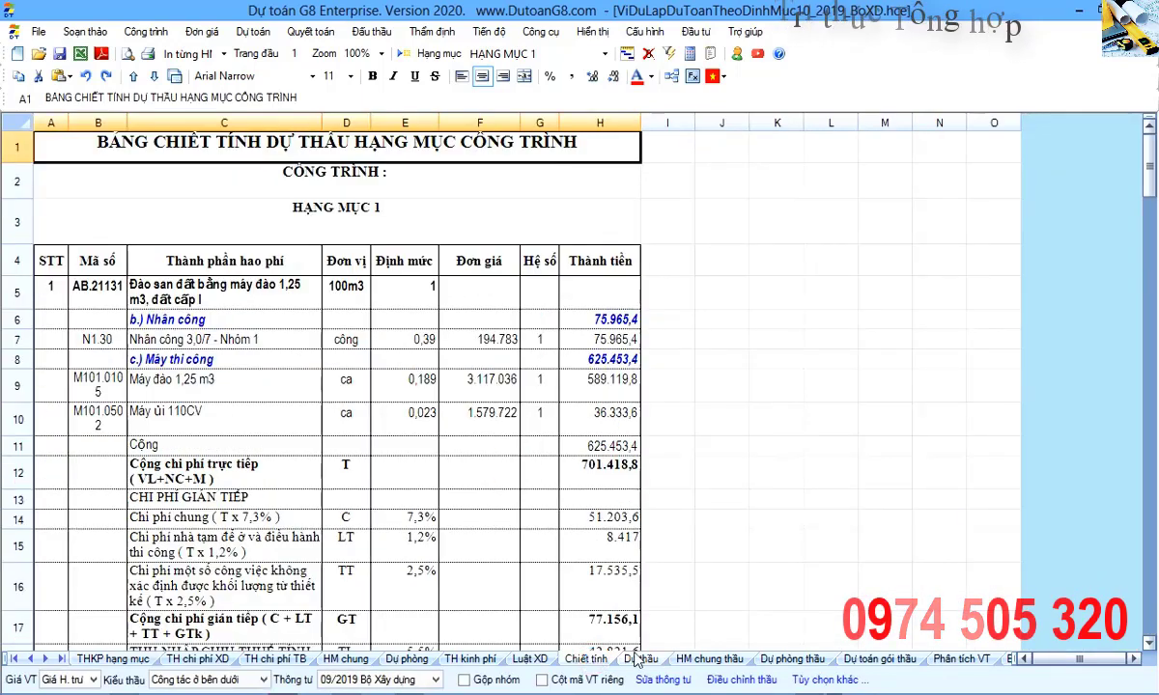
left_click(640, 658)
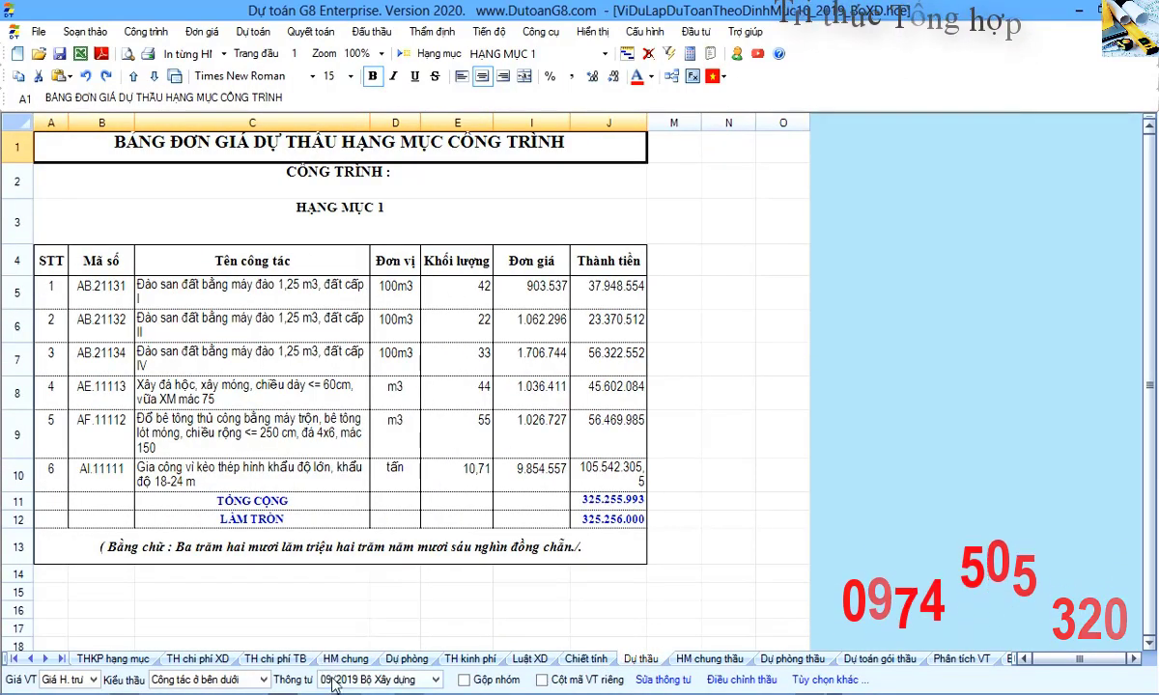
Choose 09/2019 Bộ Xây dựng as the circular for the Dự thầu bid price table.
left_click(435, 680)
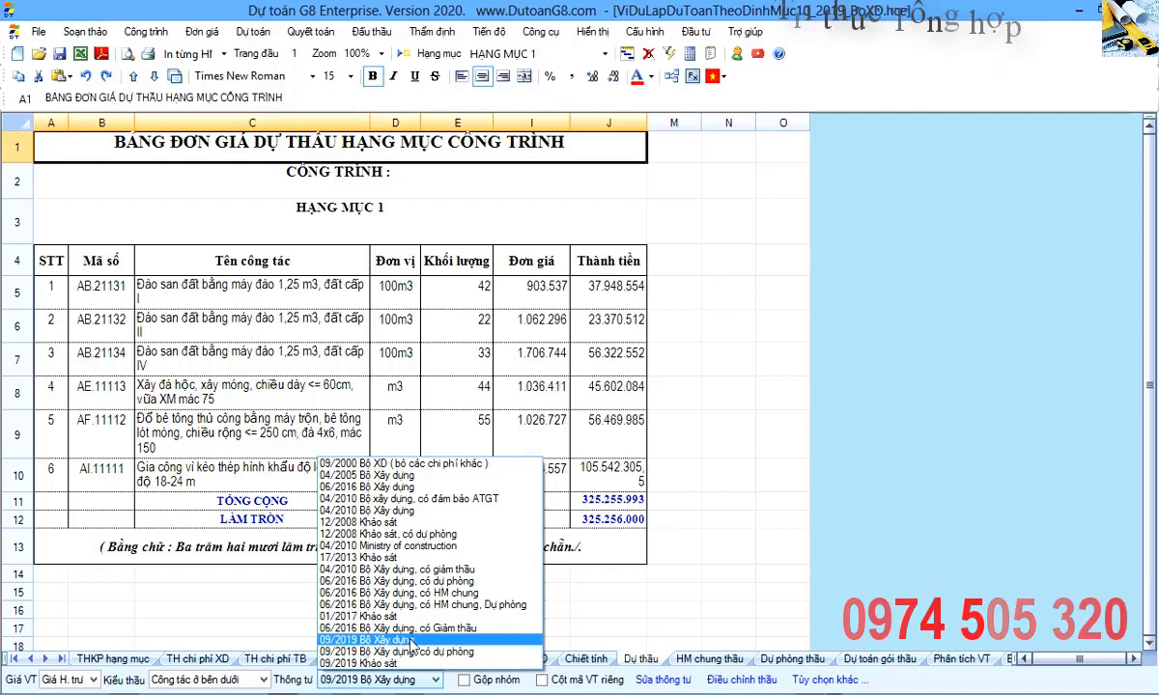
left_click(410, 640)
left_click(396, 333)
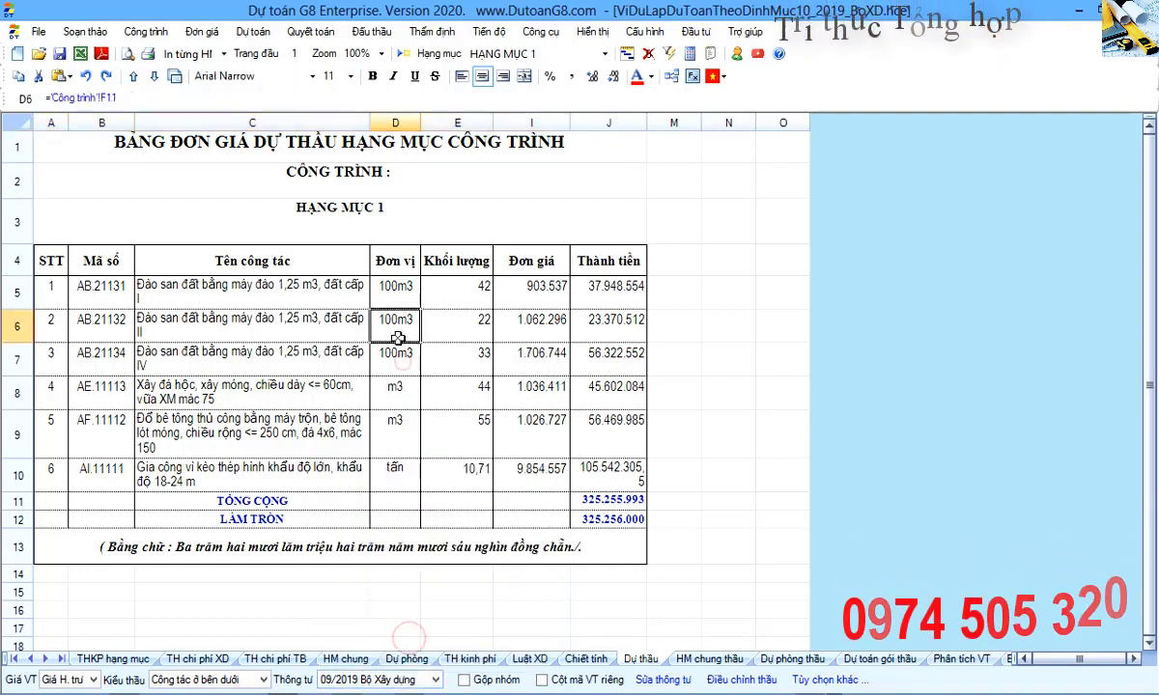
left_click(461, 386)
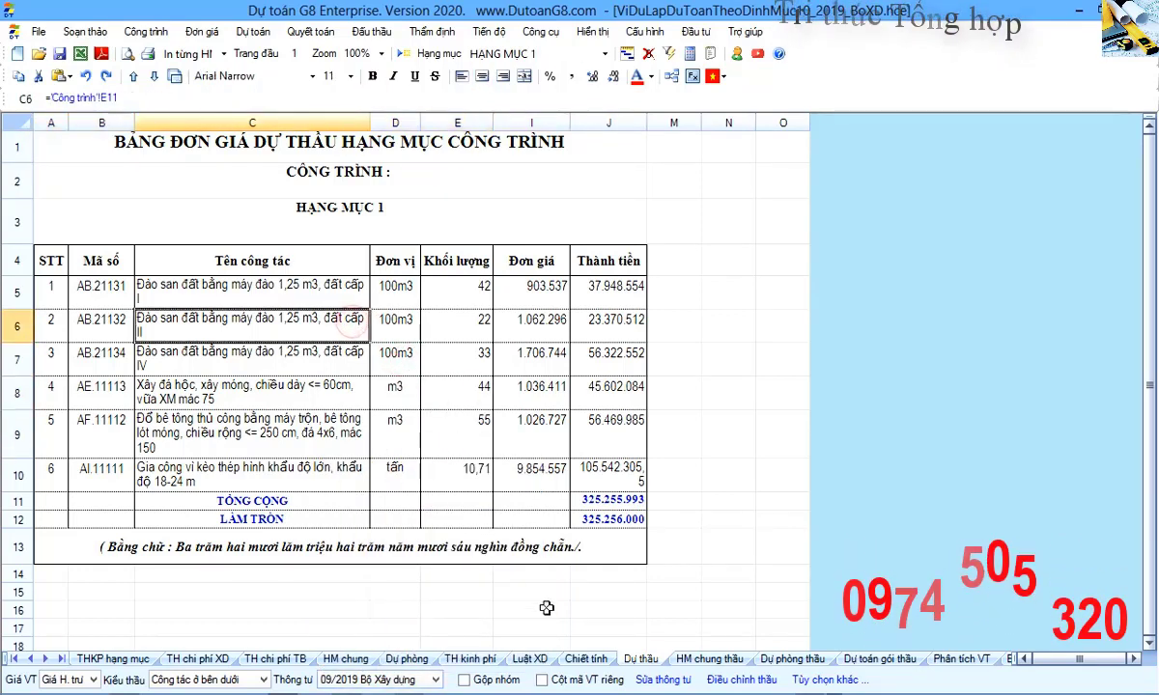
Examine the Định mức, Đơn giá and Thành tiền of the labour and machine components of AB.21131 on Chiết tính.
left_click(585, 658)
left_click(506, 390)
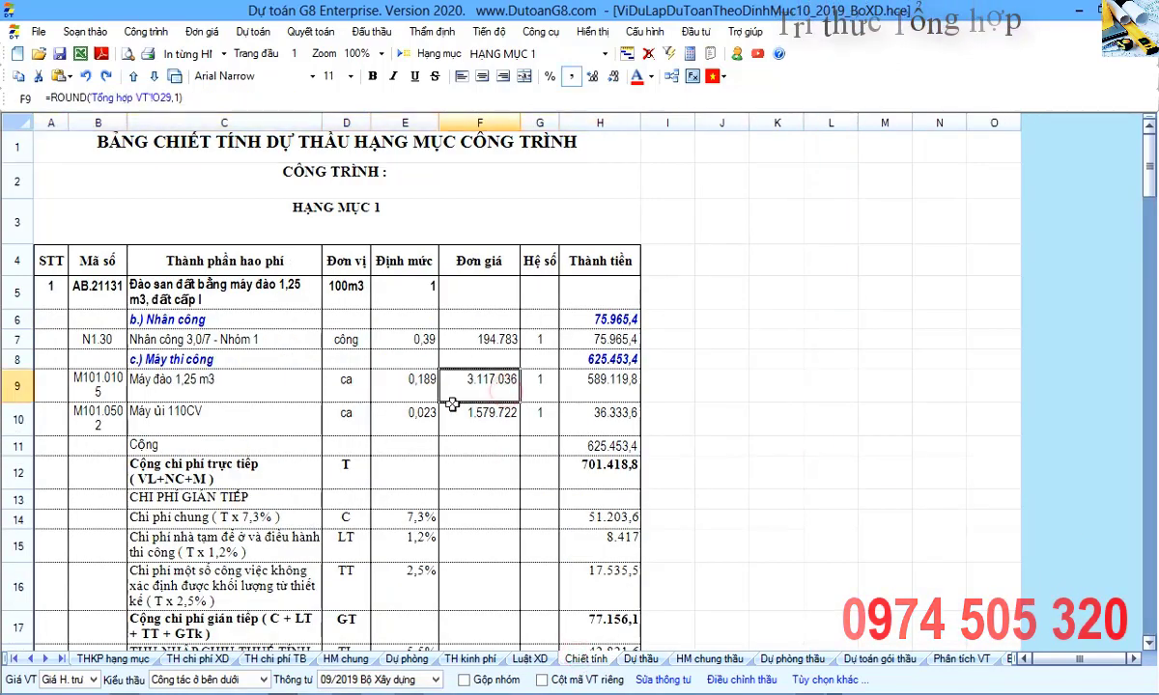
left_click_drag(394, 288, 422, 470)
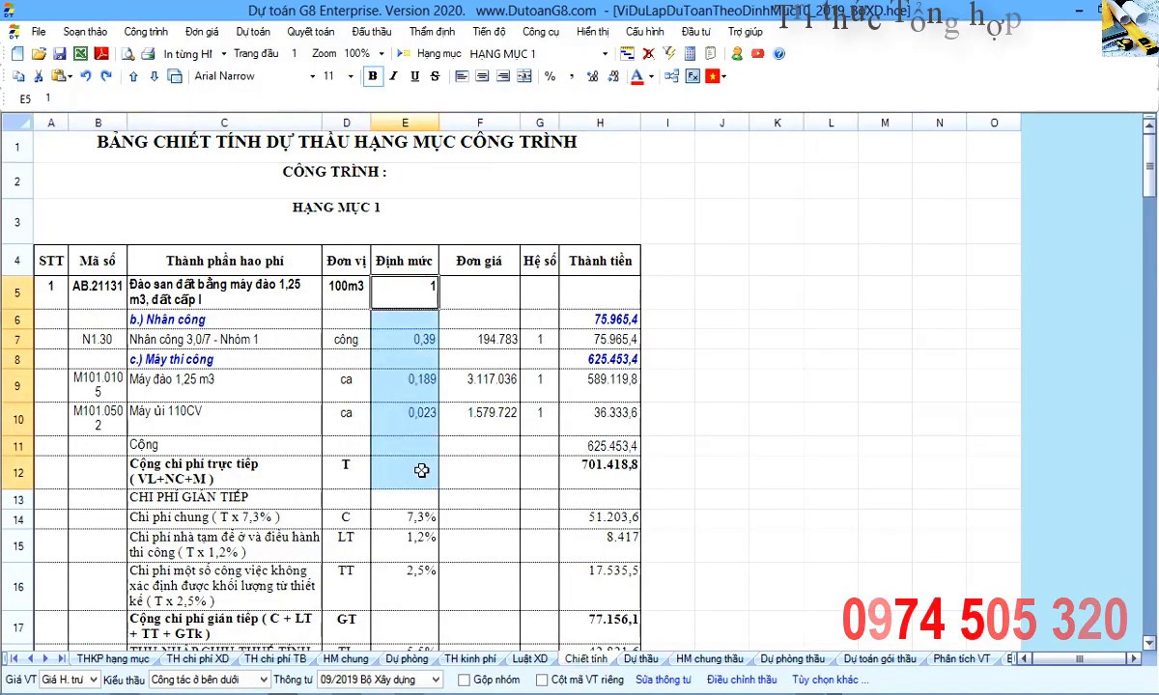
left_click_drag(496, 291, 498, 438)
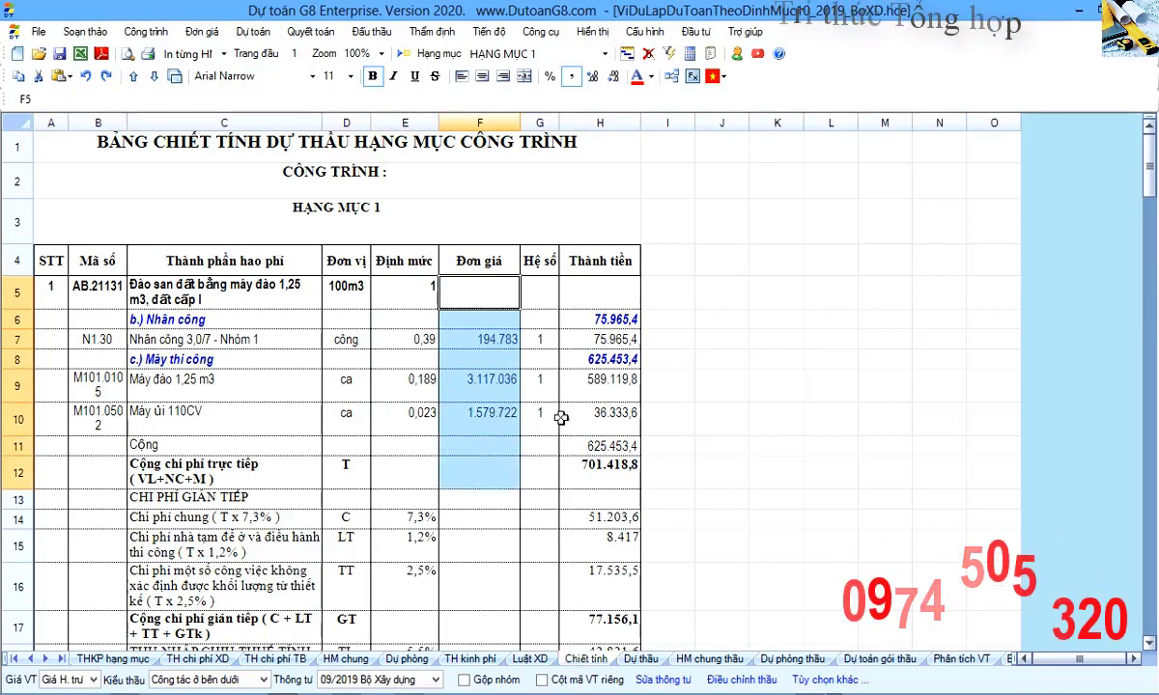
left_click_drag(584, 318, 621, 427)
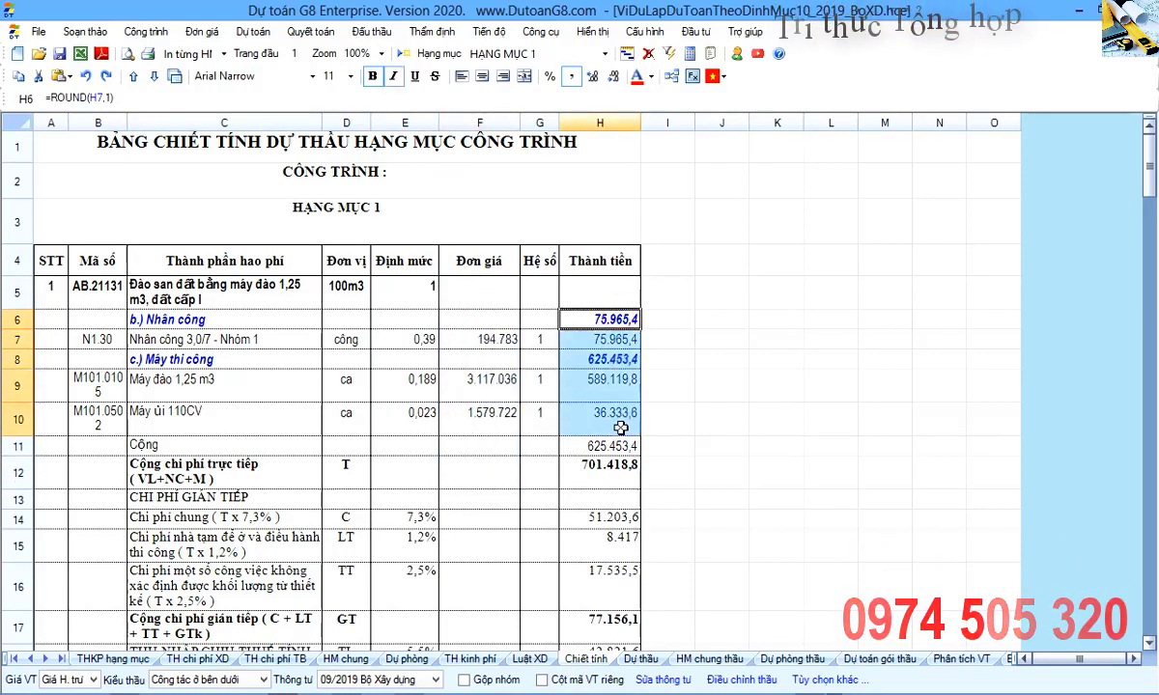
Review the AB.21131 cost breakdown from Cộng chi phí trực tiếp through taxable income to Chi phí xây dựng sau thuế.
scroll(580, 397, "down", 1)
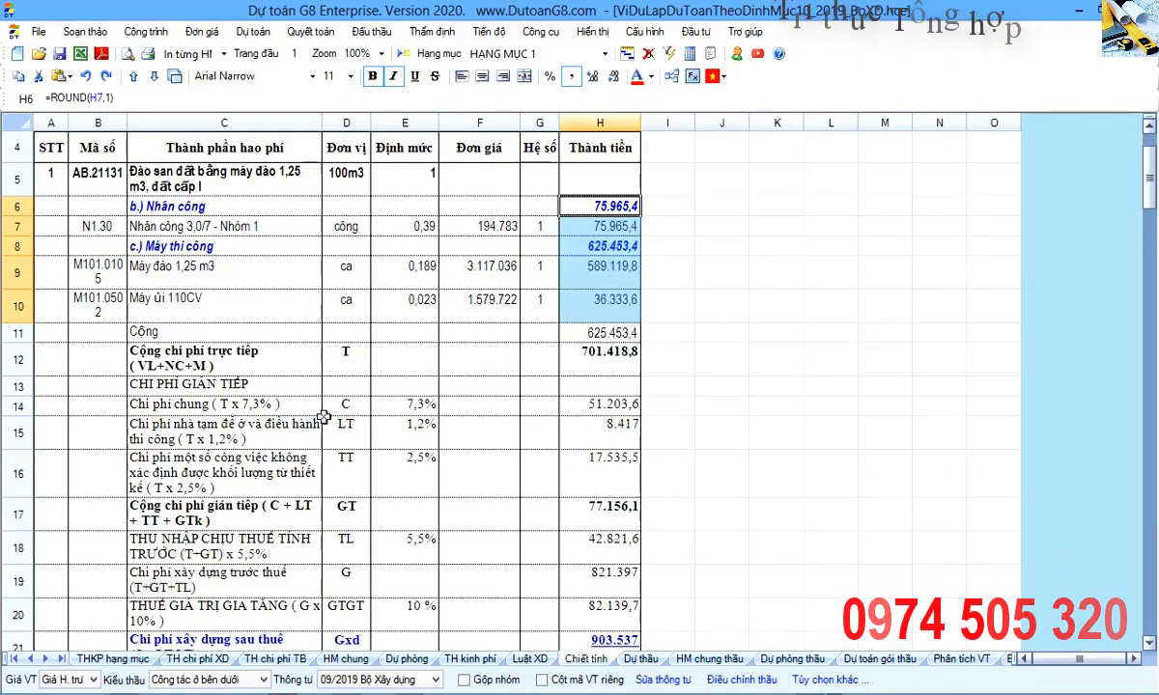
left_click_drag(78, 345, 583, 434)
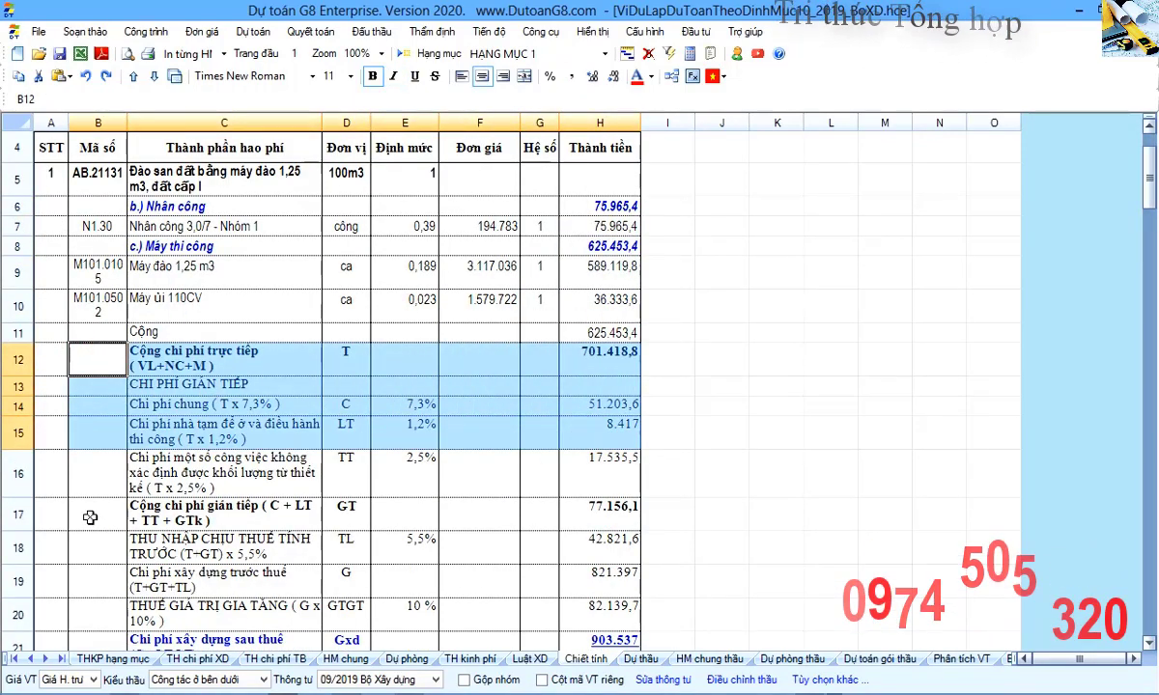
left_click(85, 548)
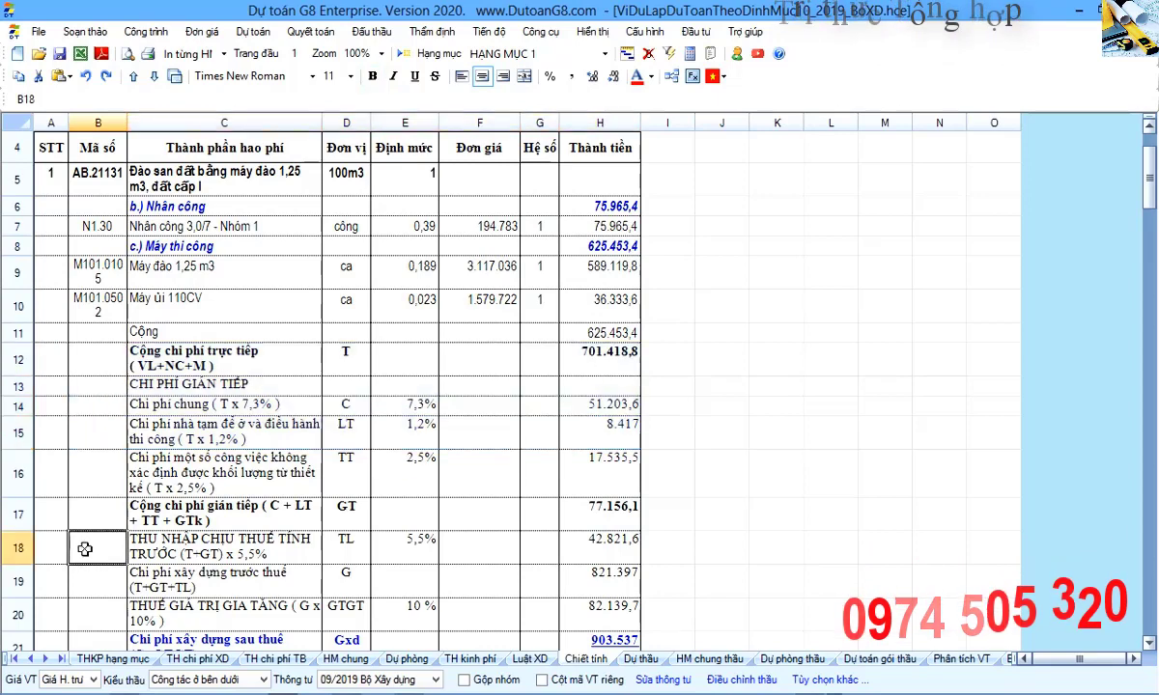
left_click(19, 551)
scroll(18, 521, "down", 1)
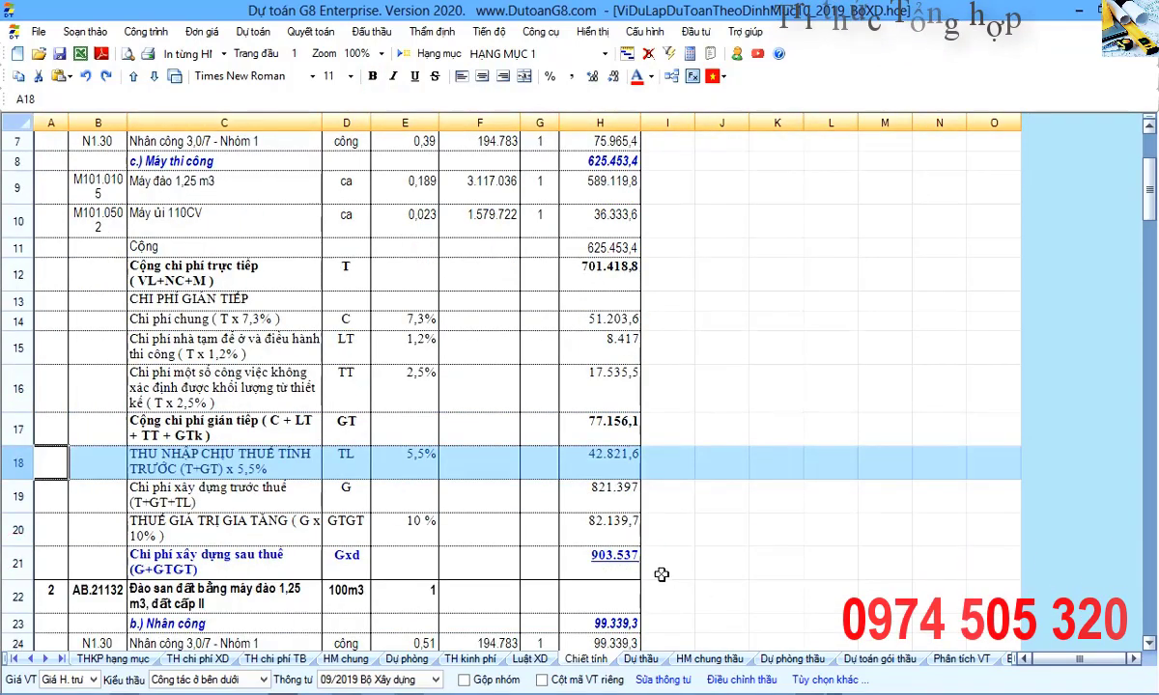
left_click_drag(538, 565, 591, 565)
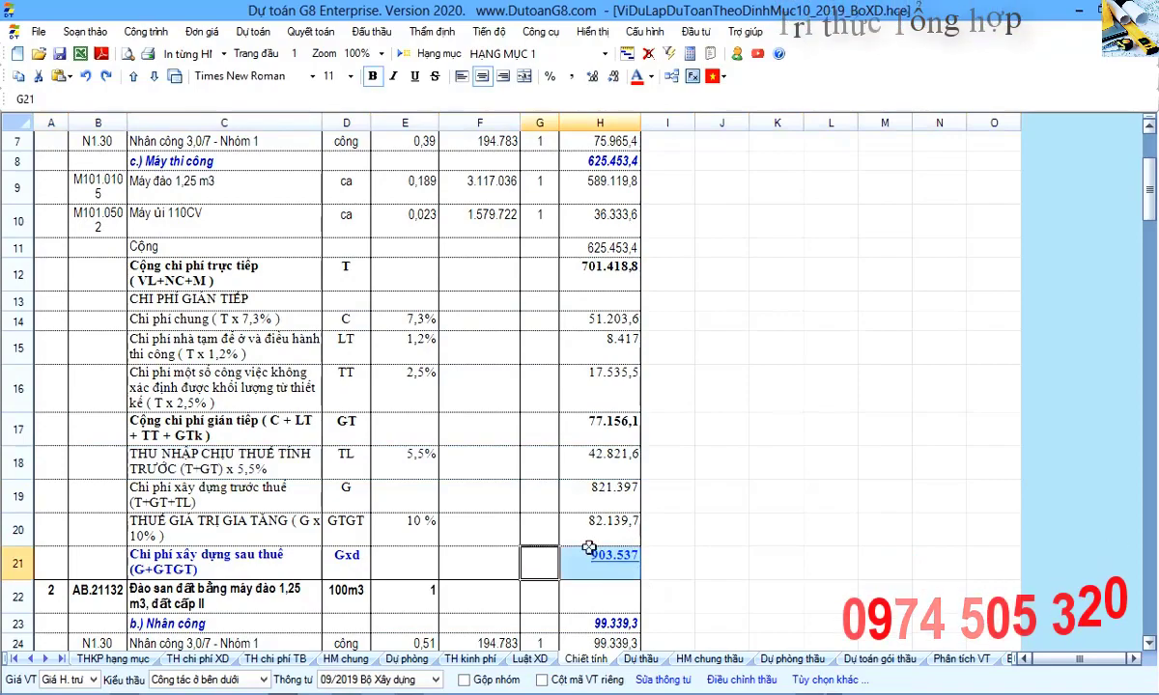
Examine the materials of item AE.11113 with their norms, unit prices and amounts, including the cement amount's formula.
scroll(625, 570, "down", 10)
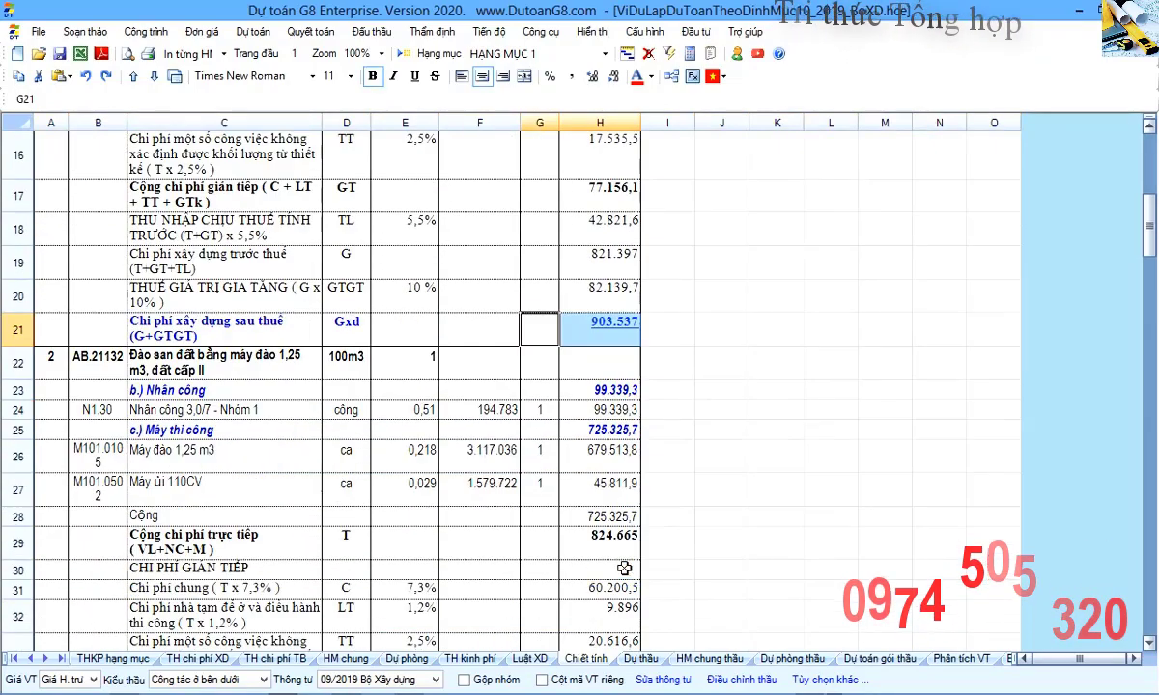
scroll(618, 566, "down", 6)
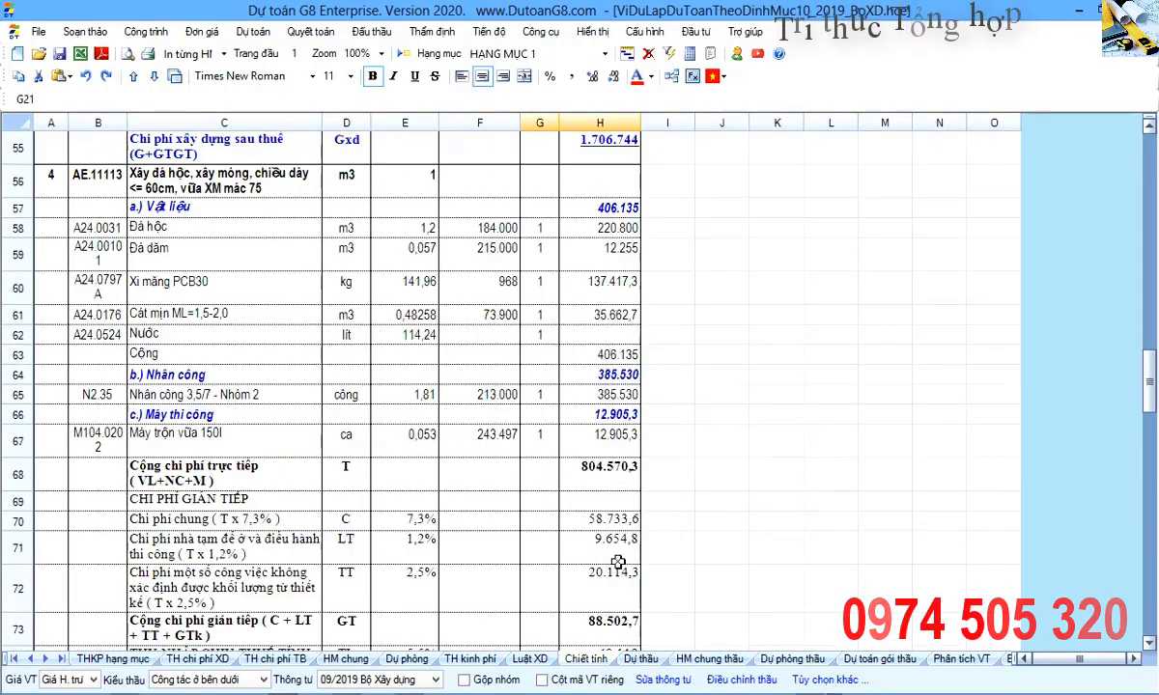
left_click_drag(145, 205, 271, 330)
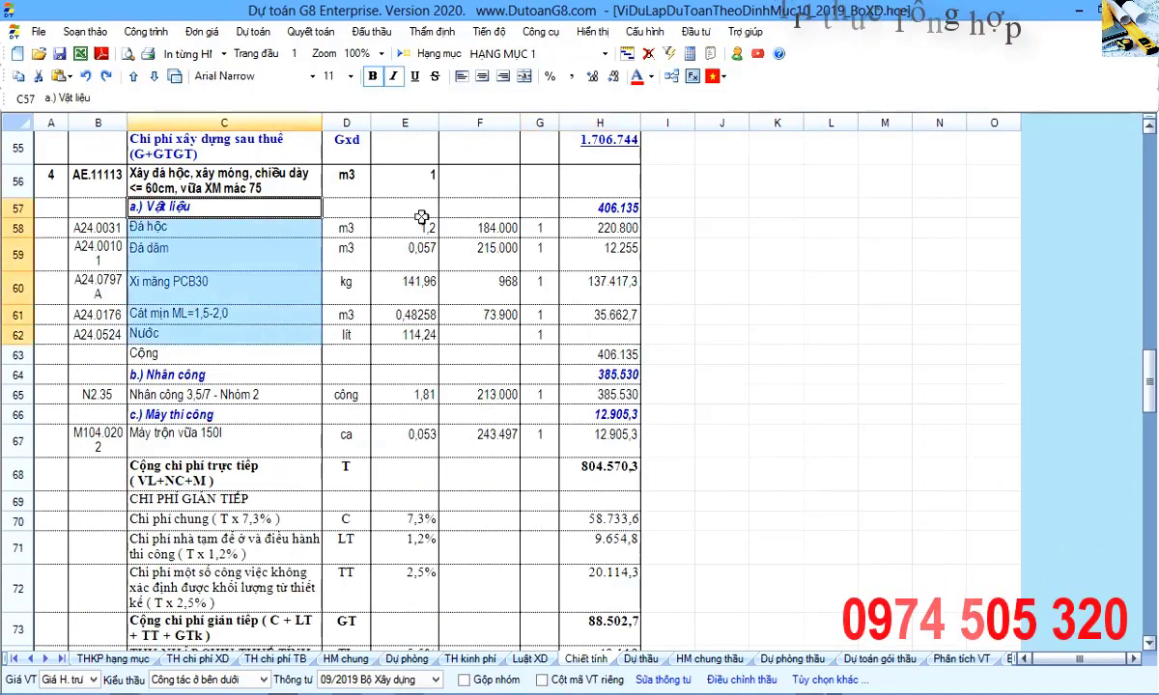
left_click_drag(415, 207, 414, 326)
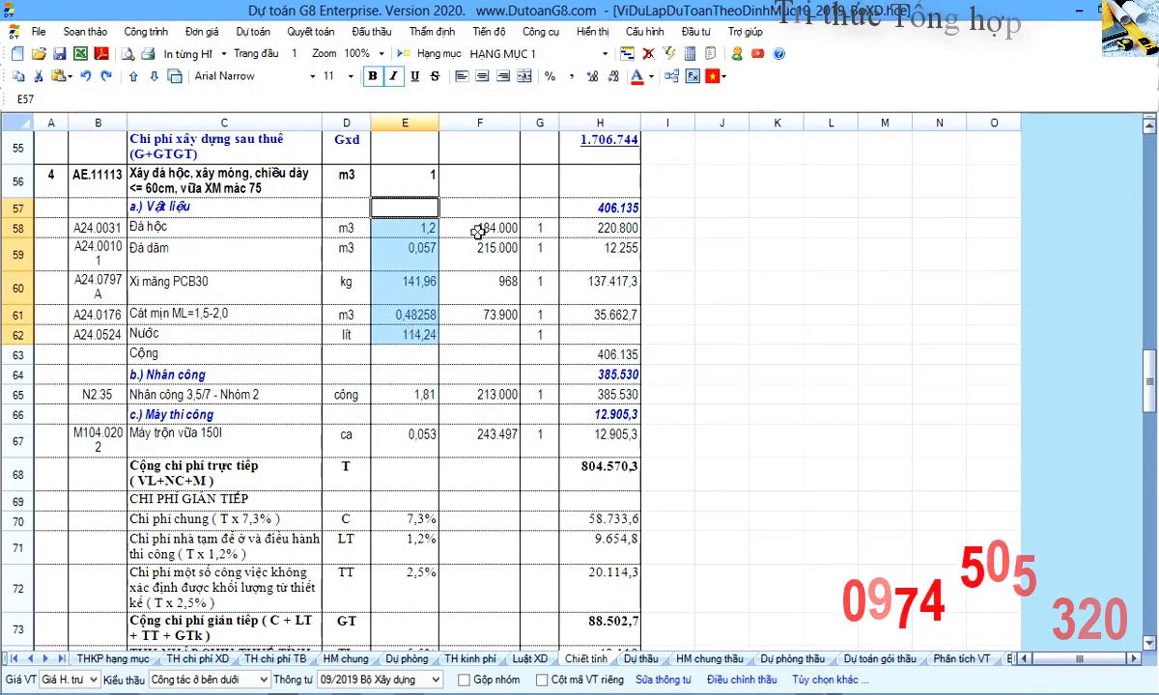
left_click_drag(450, 209, 491, 331)
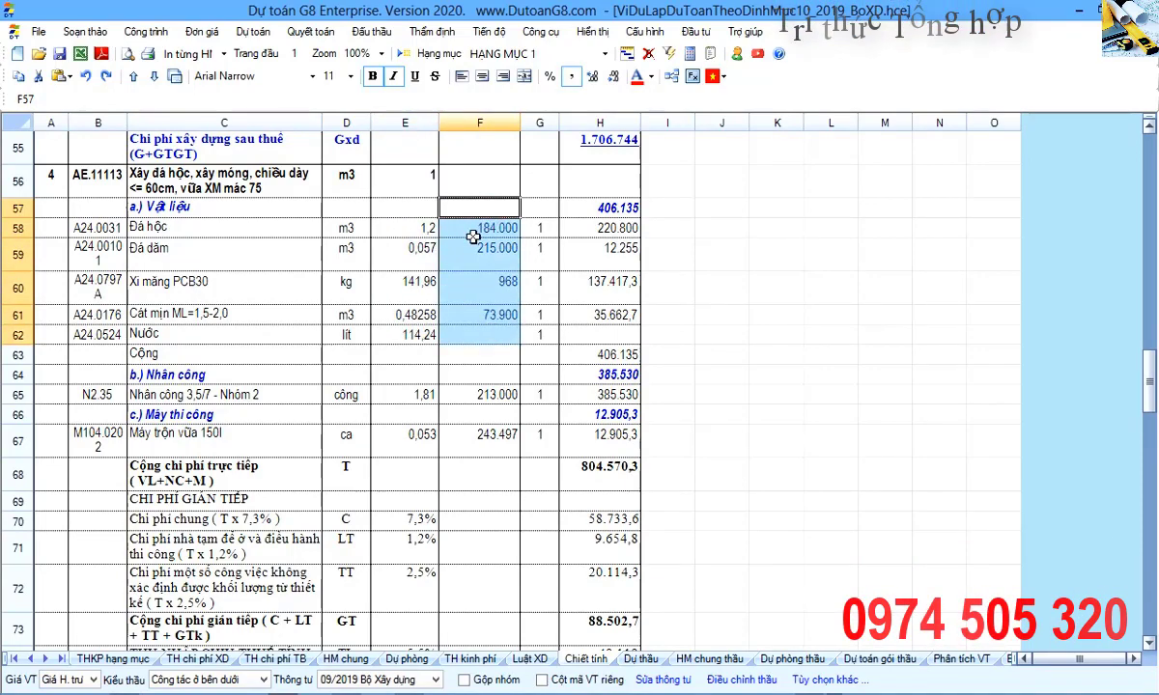
left_click_drag(580, 189, 611, 340)
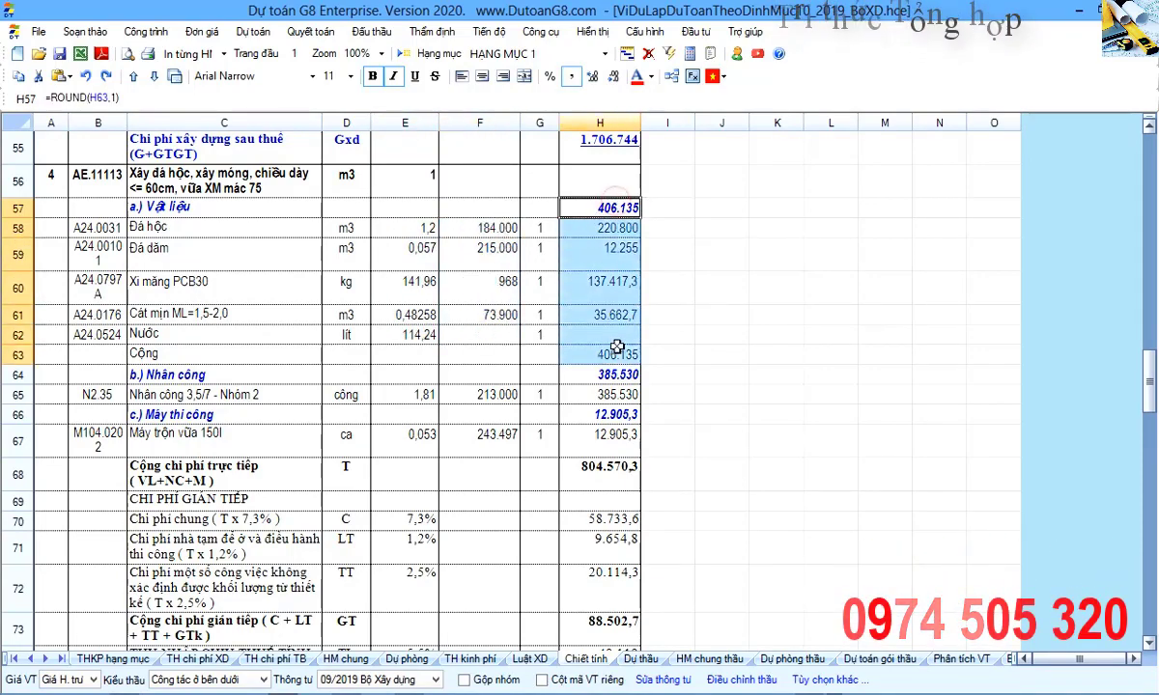
left_click(583, 283)
Return to item AB.21131 and inspect the formula of its Chi phí xây dựng sau thuế amount.
scroll(619, 326, "up", 18)
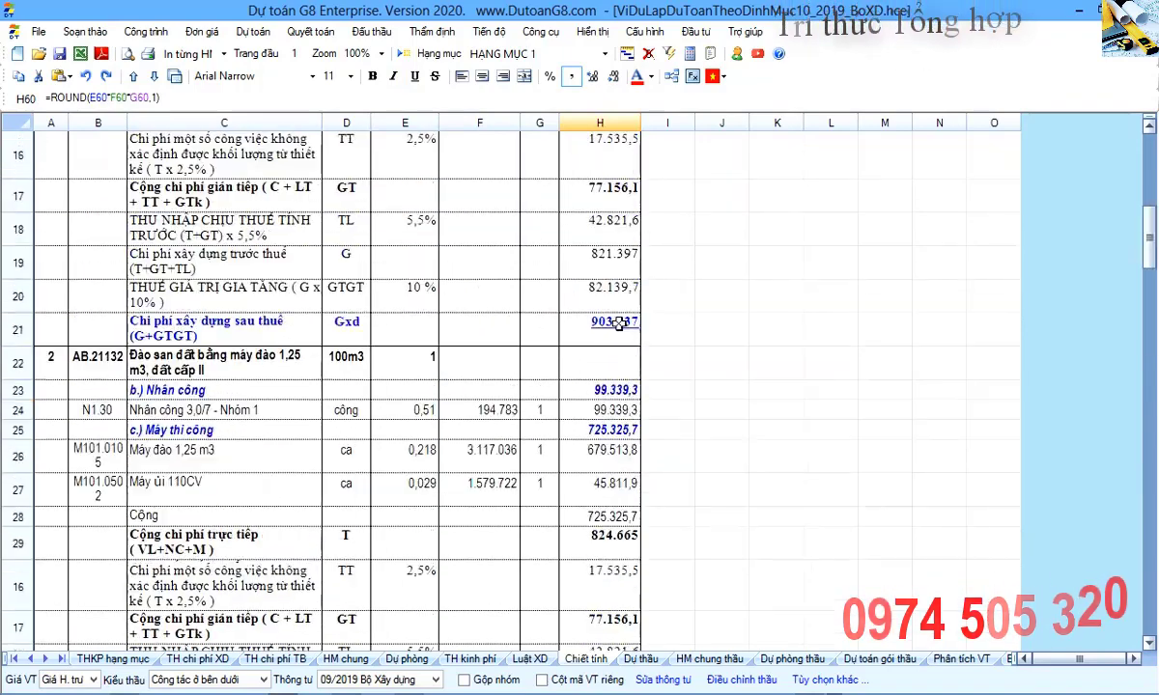
scroll(619, 326, "down", 3)
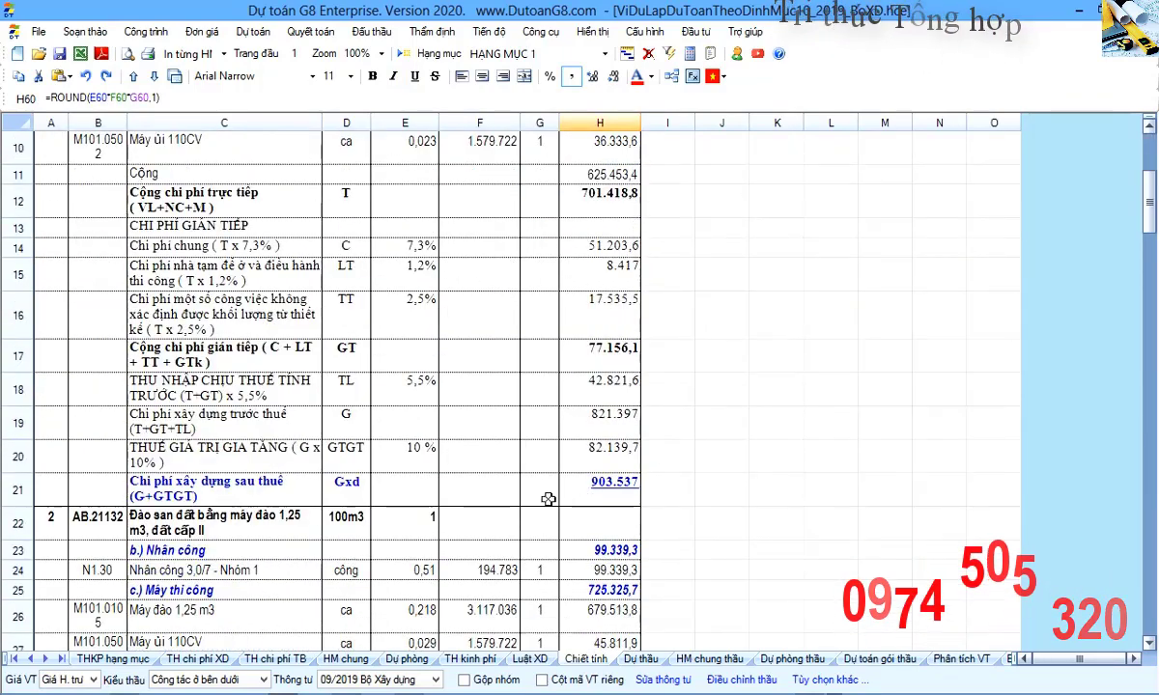
scroll(539, 468, "up", 3)
left_click_drag(179, 294, 456, 282)
scroll(461, 340, "down", 3)
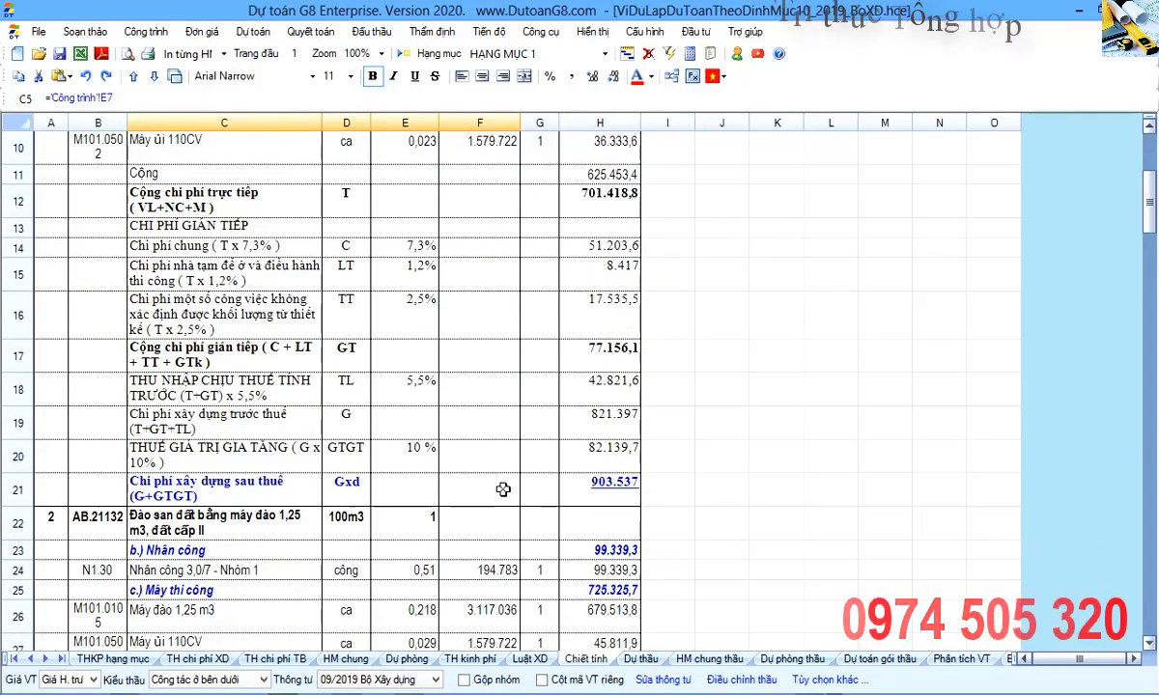
left_click_drag(503, 490, 580, 498)
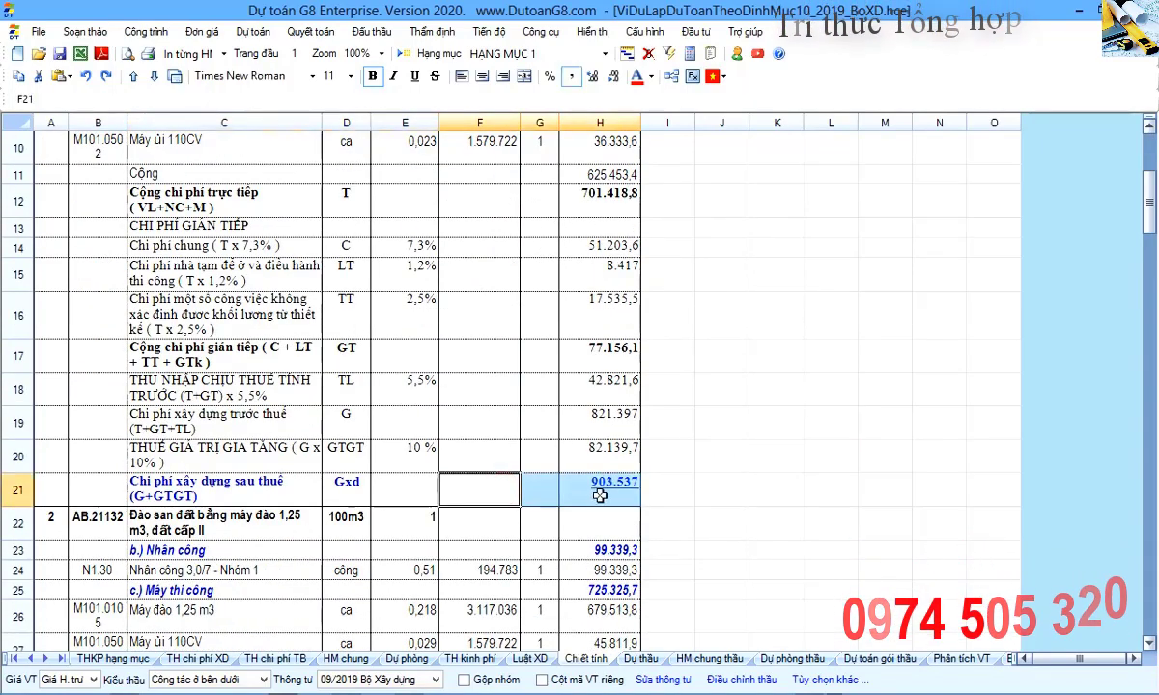
left_click(587, 478)
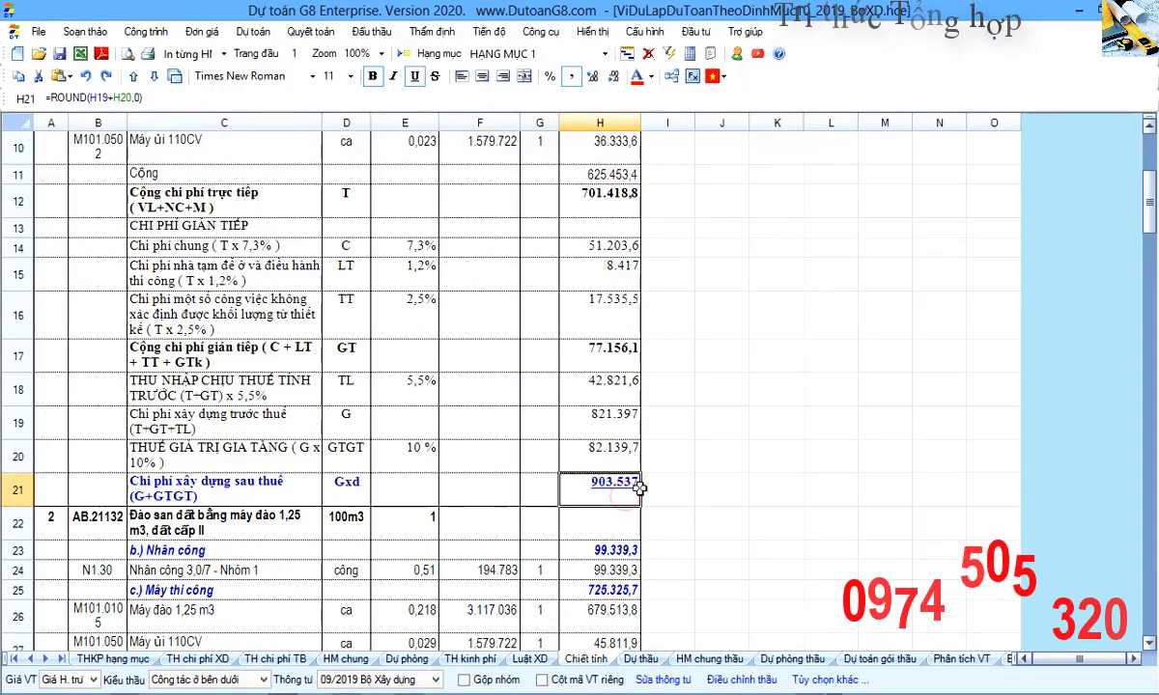
Inspect the first unit price's link, the first two Thành tiền formulas and the TỔNG CỘNG formula on Dự thầu without changing them.
left_click(640, 659)
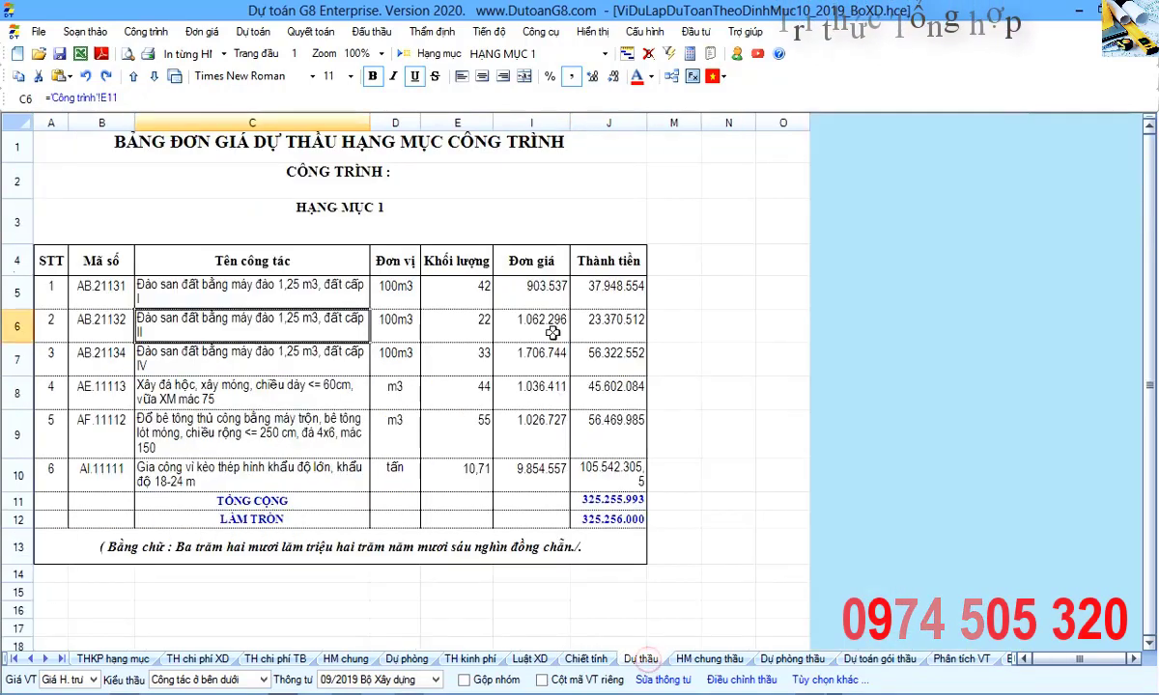
left_click(510, 282)
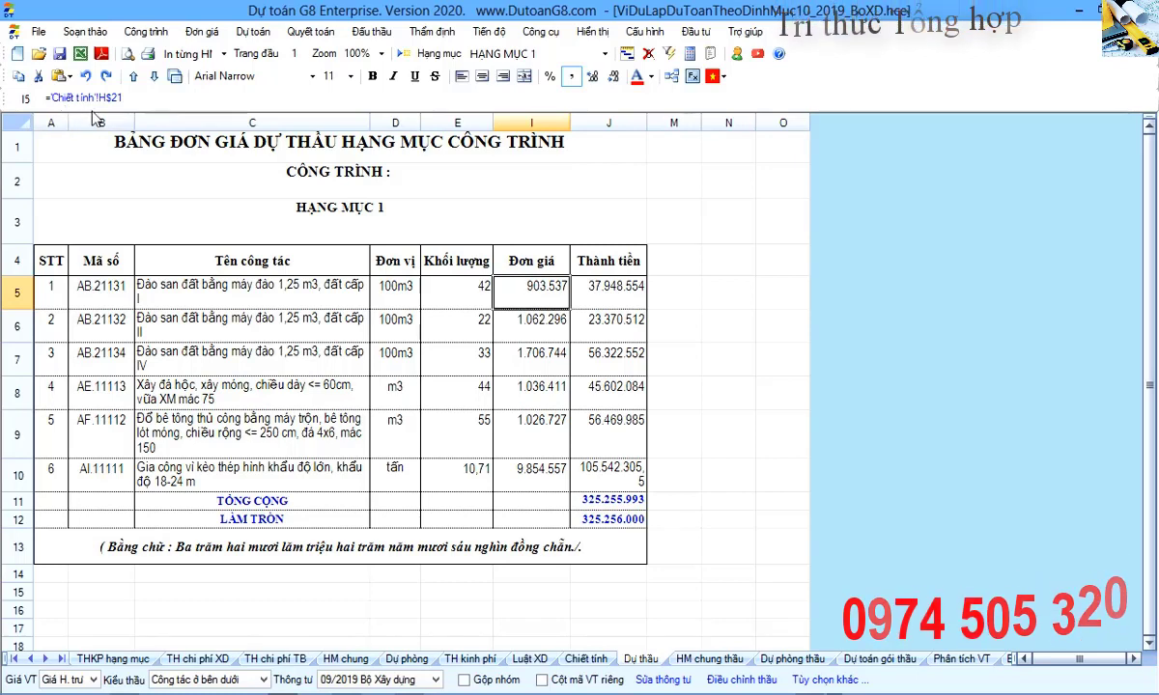
left_click(615, 295)
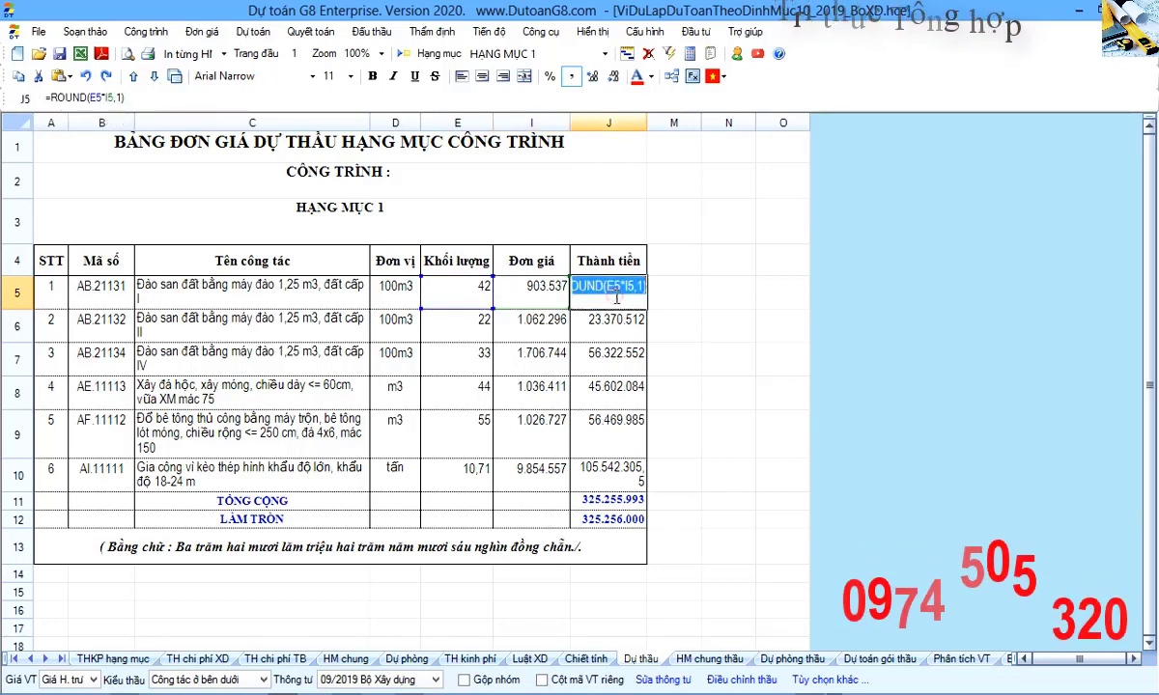
left_click(582, 313)
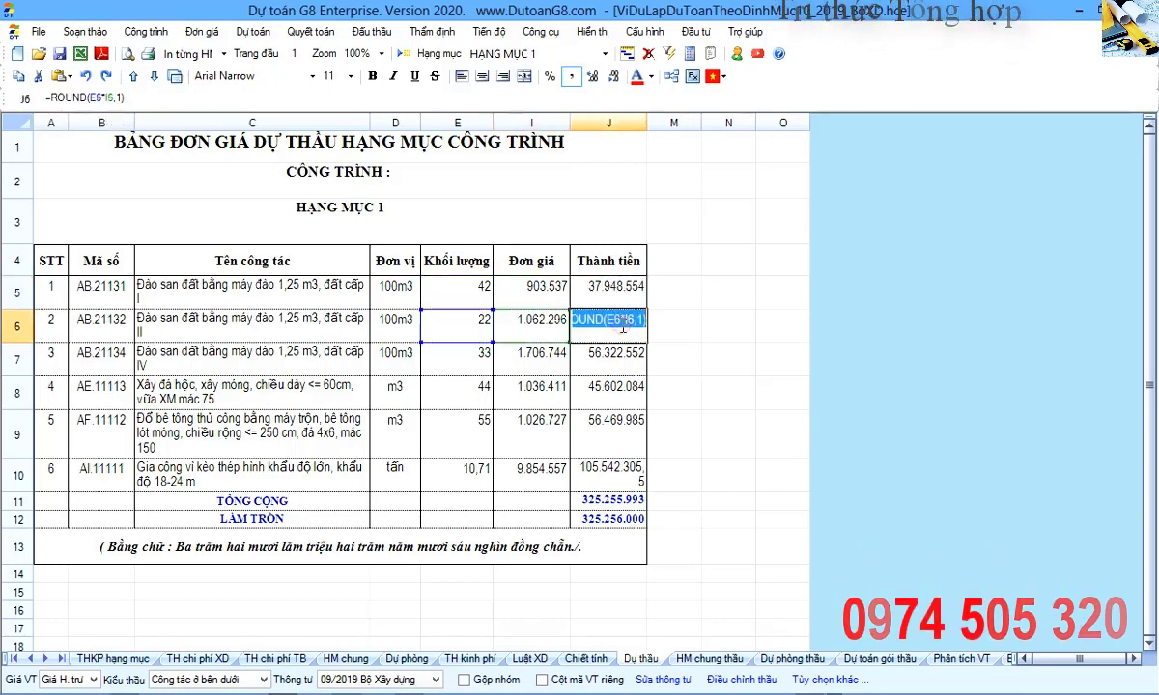
double_click(622, 500)
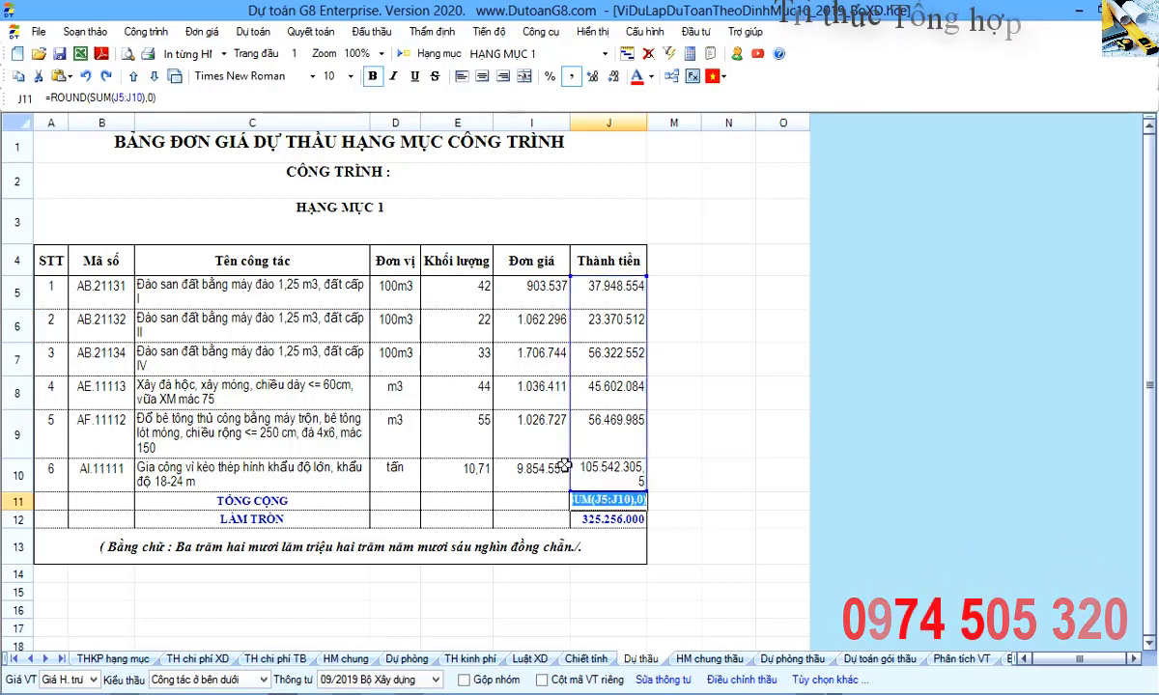
key("Escape")
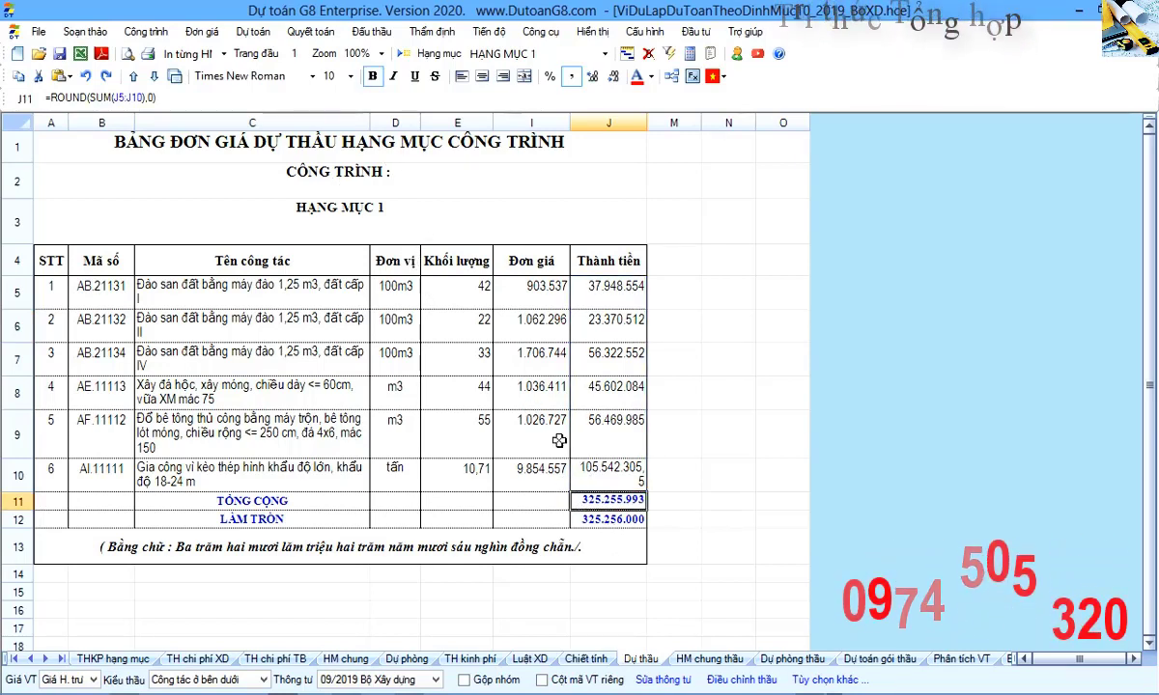
View the HM chung thầu sheet and check its empty cost table from row 6 to row 10.
left_click(708, 660)
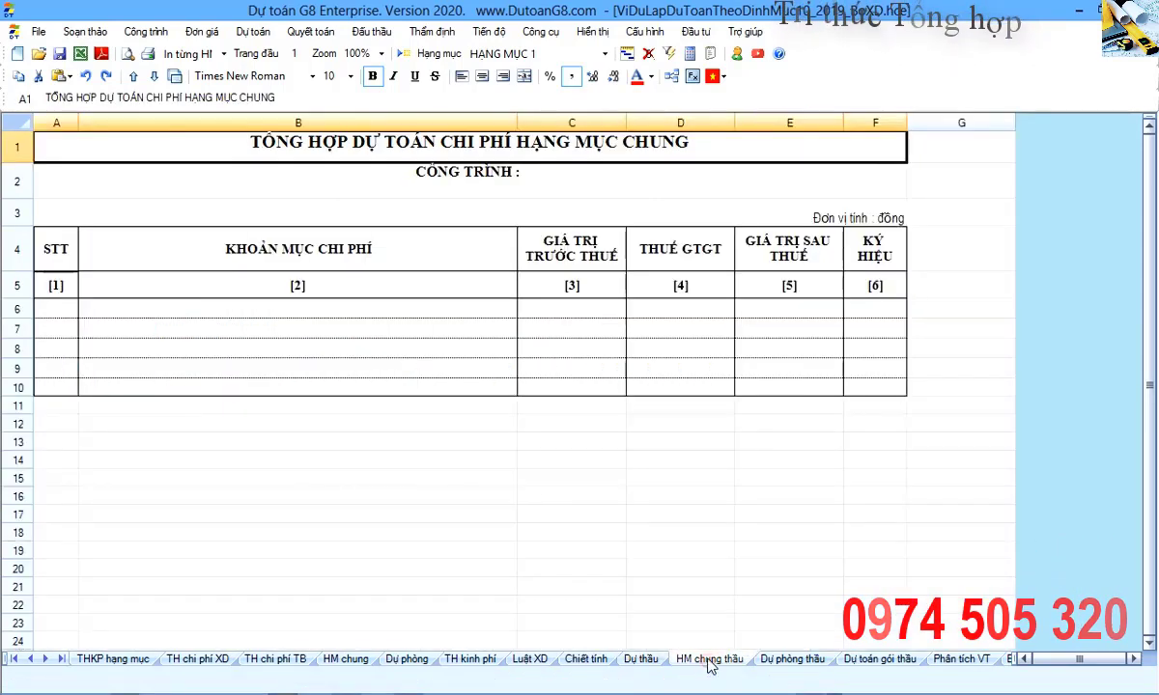
left_click(265, 307)
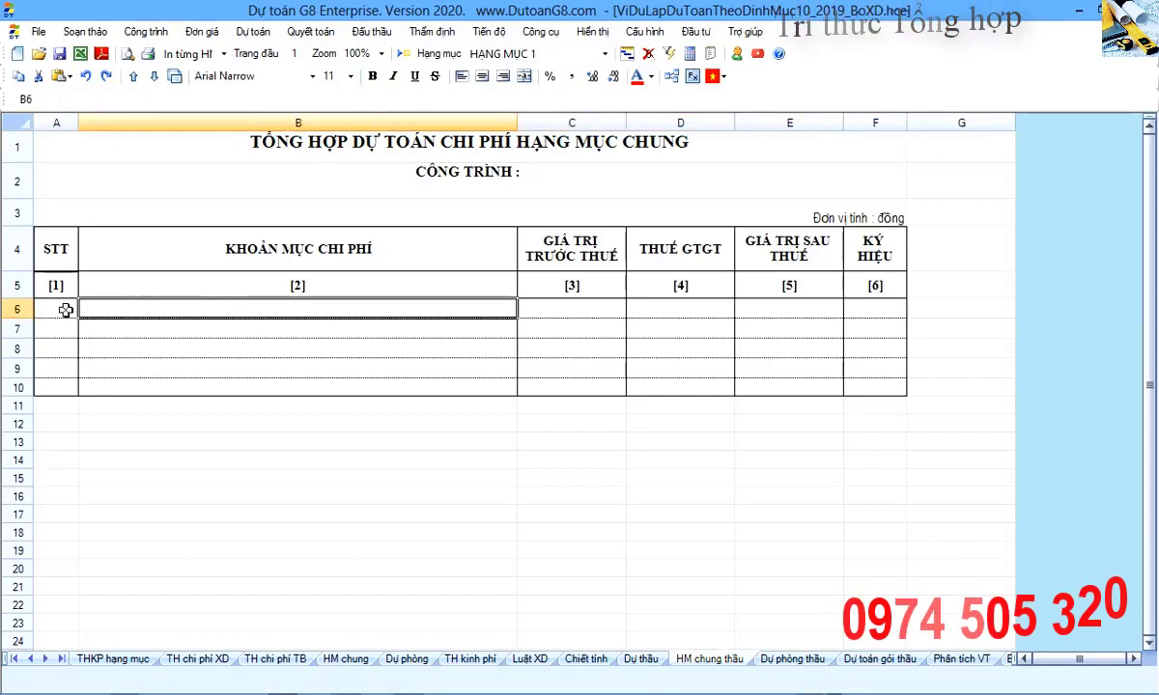
left_click_drag(63, 309, 869, 388)
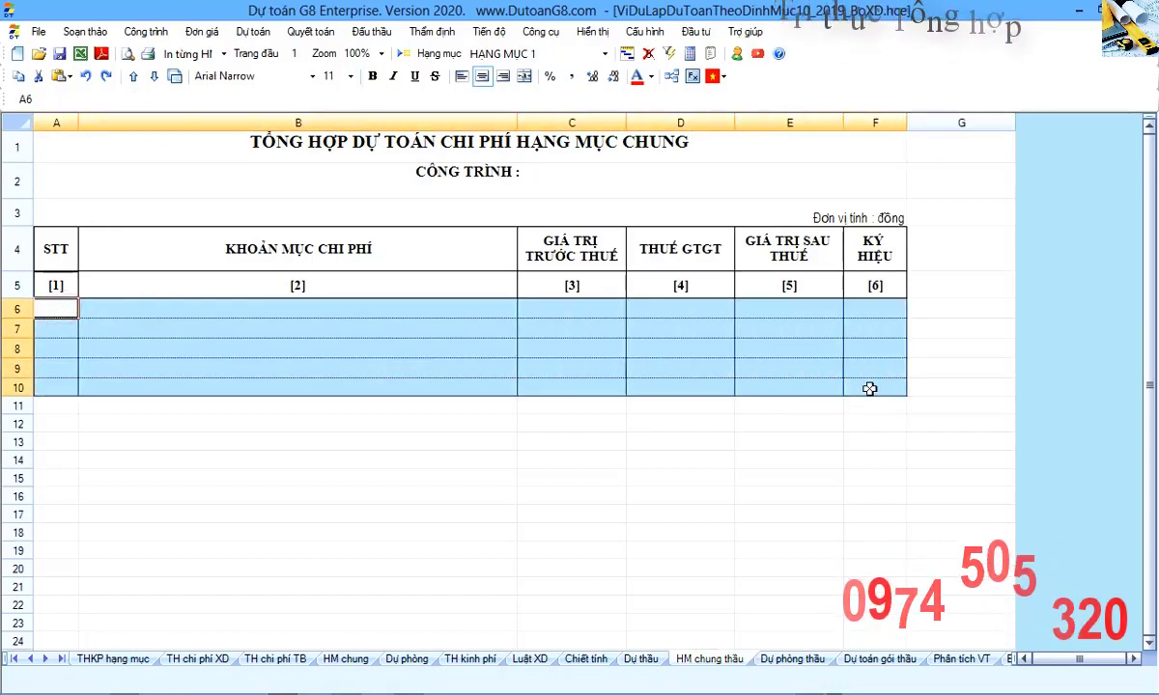
left_click(869, 388)
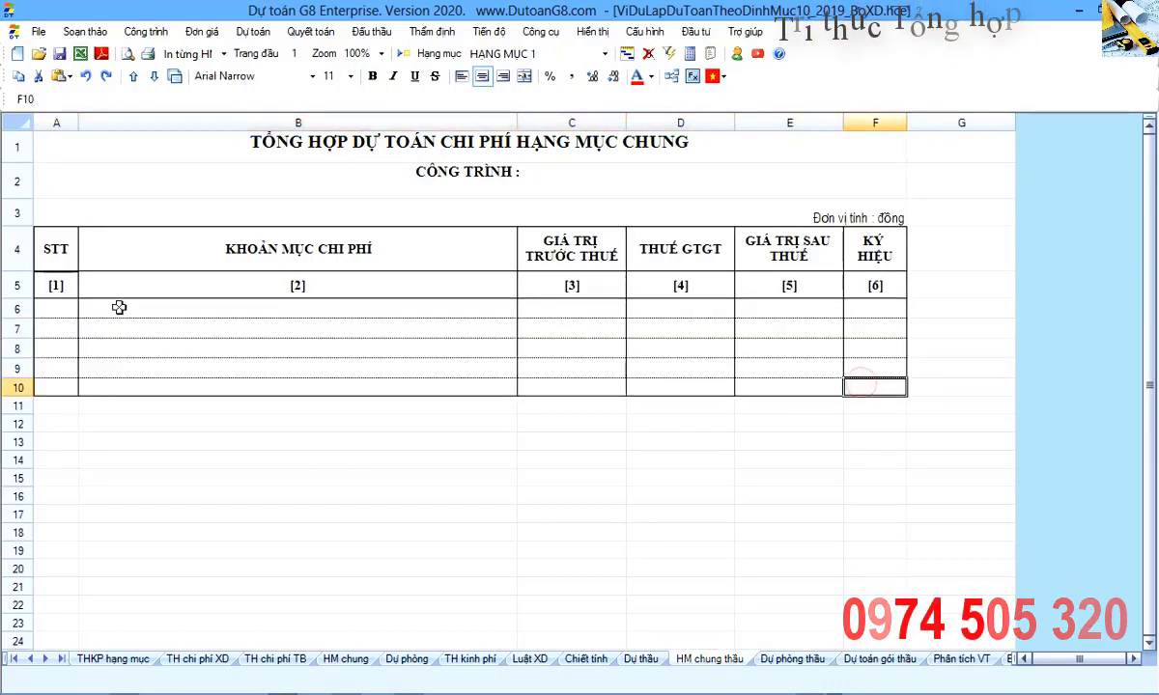
Hide the HM chung and HM chung thầu sheets through the sheet visibility settings.
left_click(592, 31)
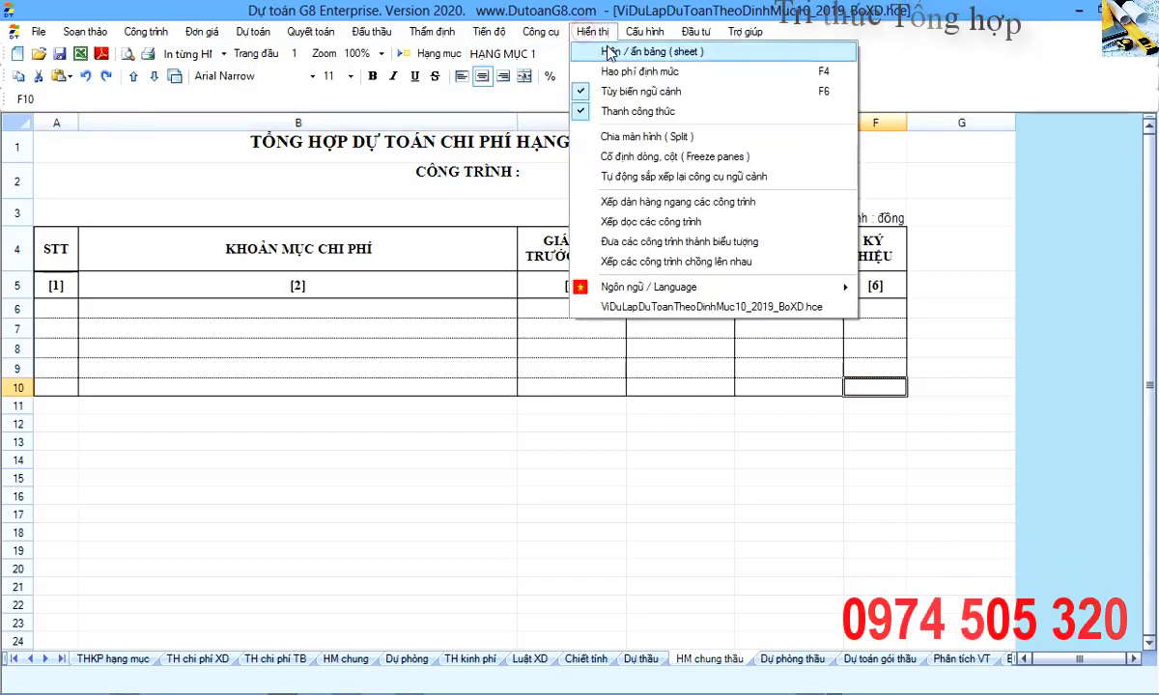
left_click(604, 47)
scroll(601, 290, "down", 4)
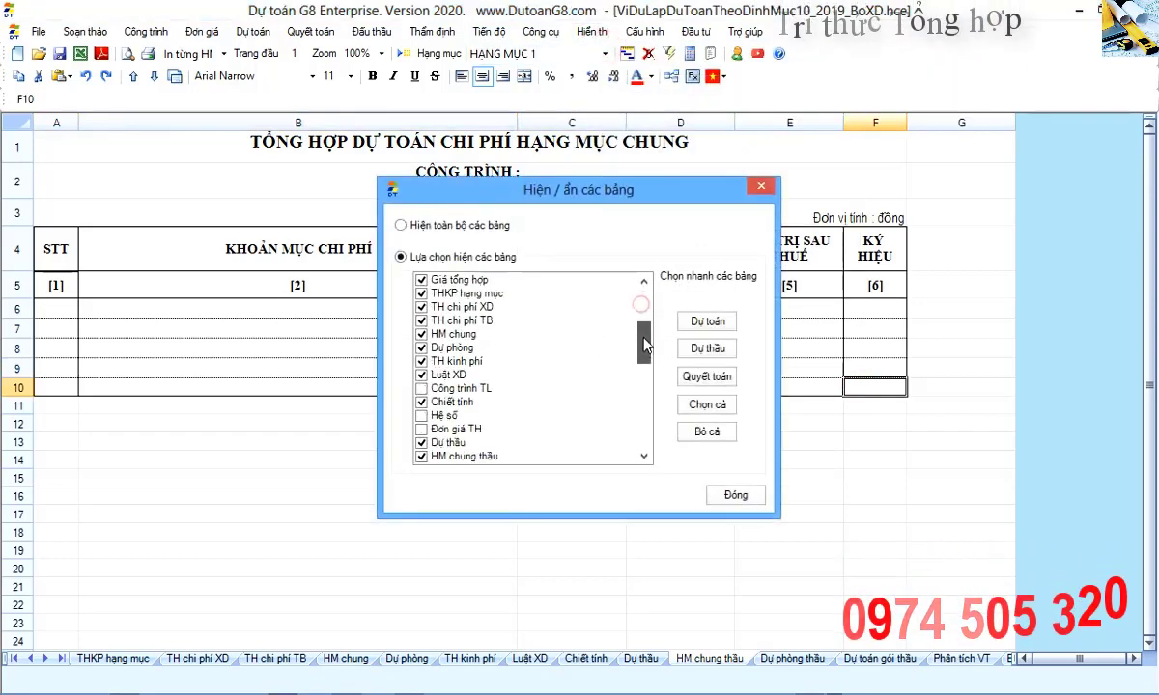
left_click(421, 334)
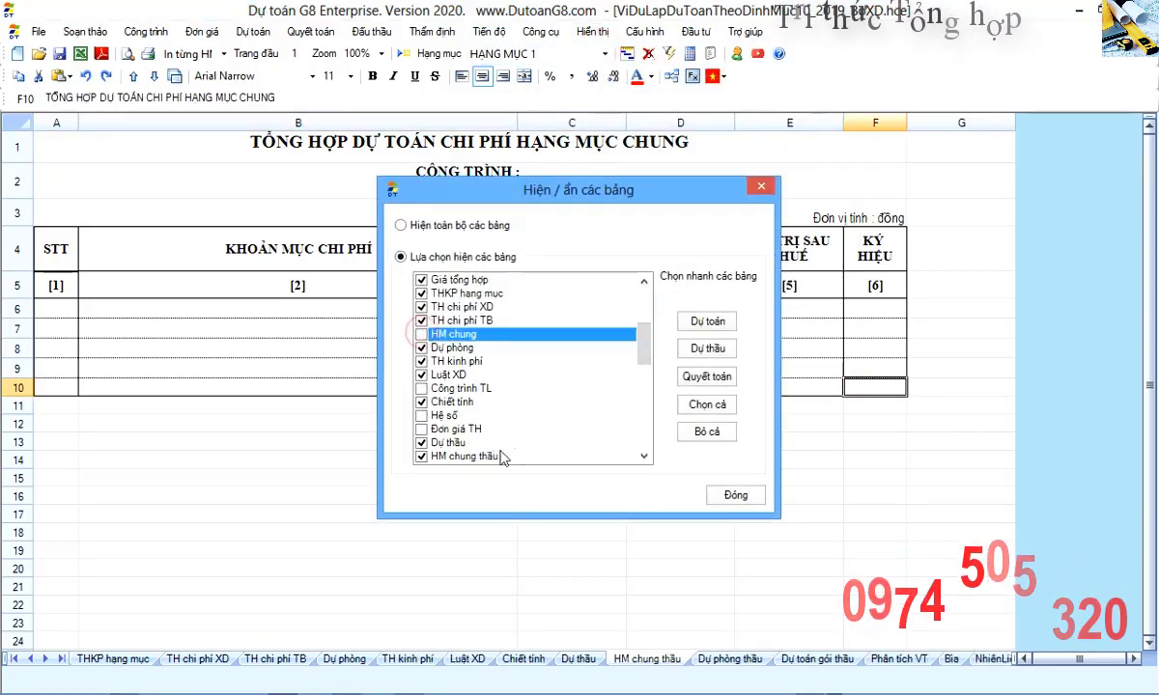
left_click(422, 455)
left_click(733, 495)
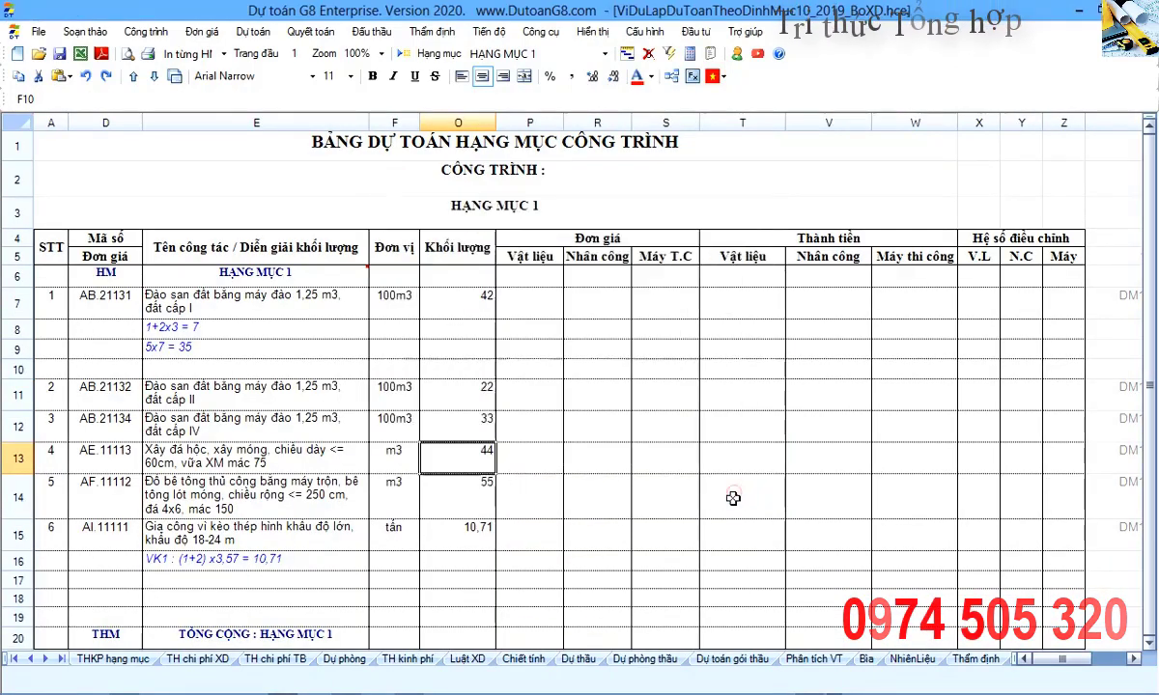
On Dự toán gói thầu, trace the after-tax value of HẠNG MỤC 1 to its source on Dự thầu and return.
left_click(731, 664)
left_click(439, 343)
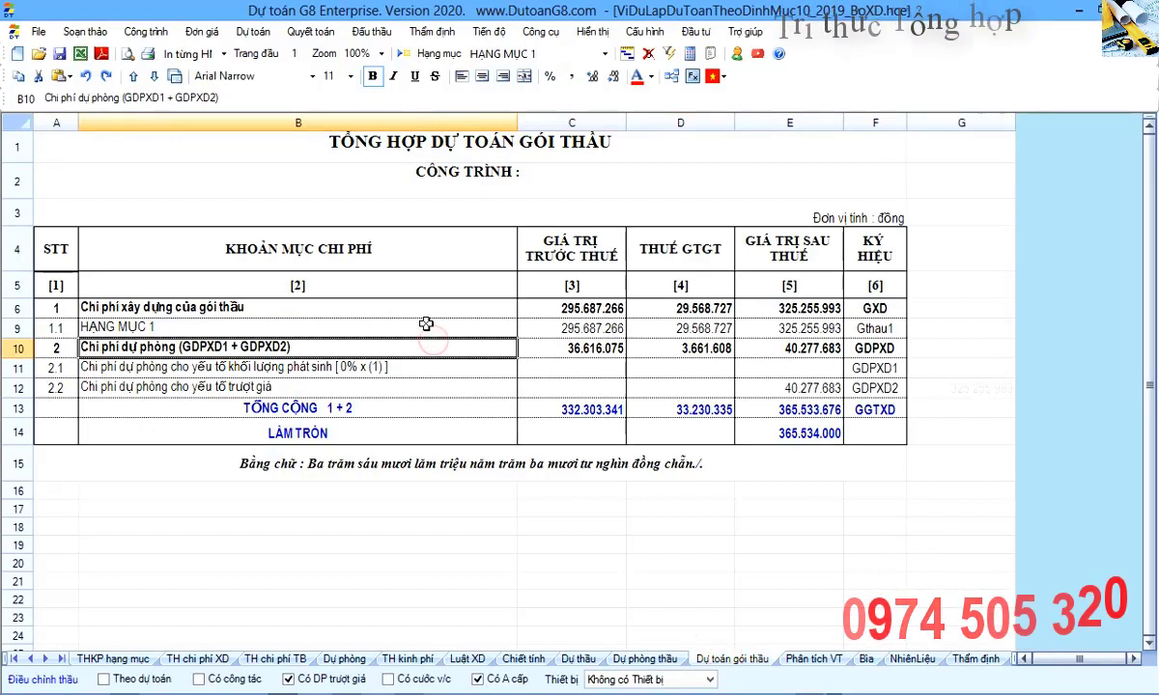
left_click(16, 328)
left_click(593, 329)
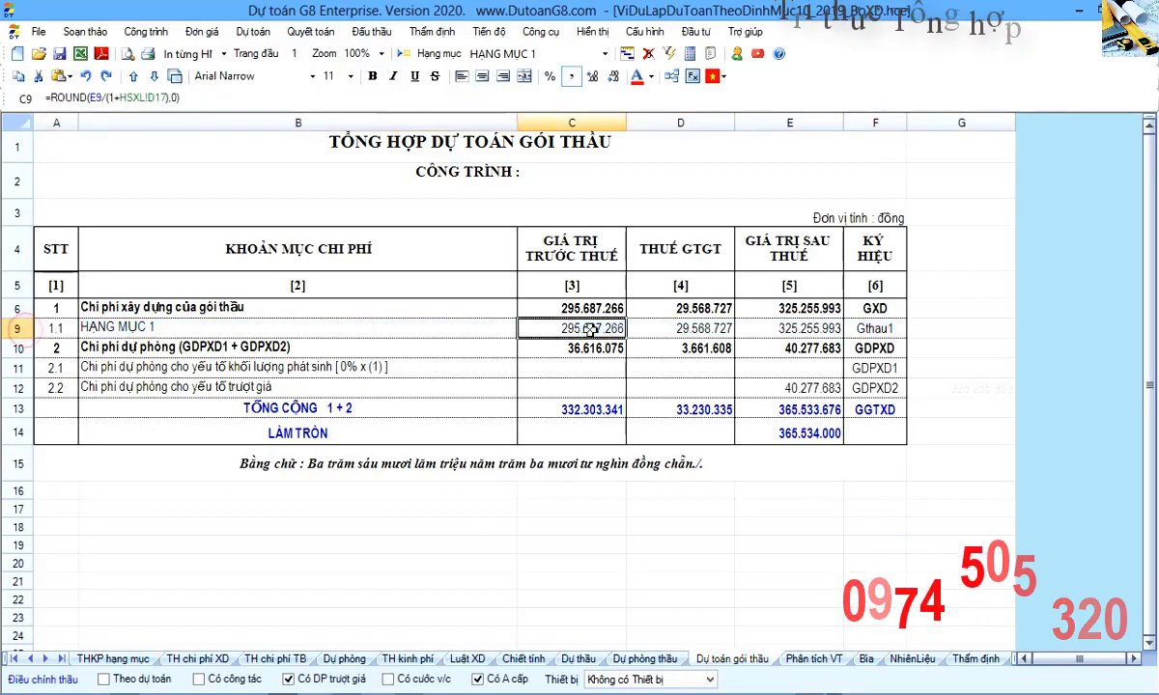
left_click(765, 331)
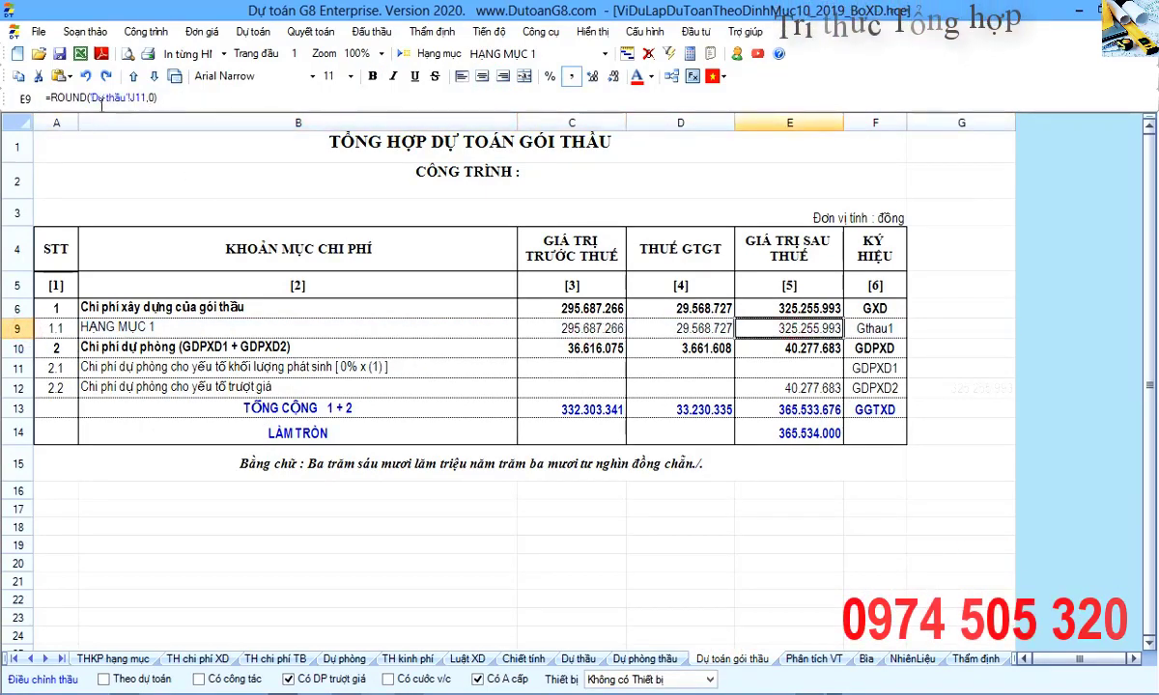
key("ctrl+bracketleft")
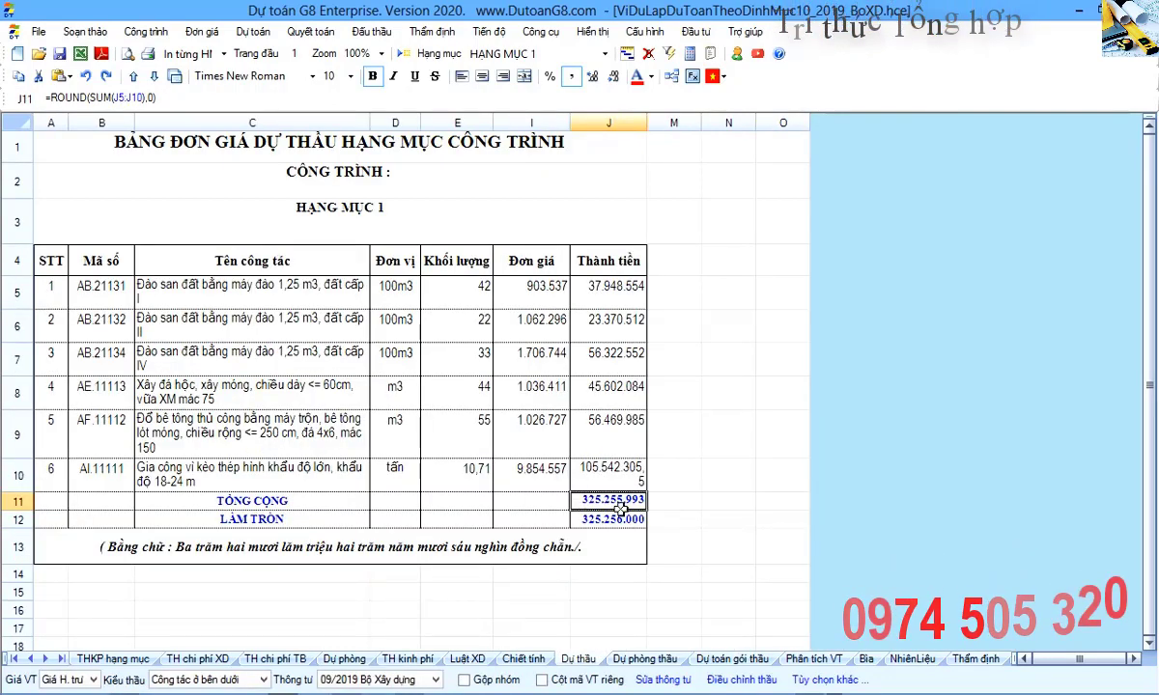
left_click(732, 658)
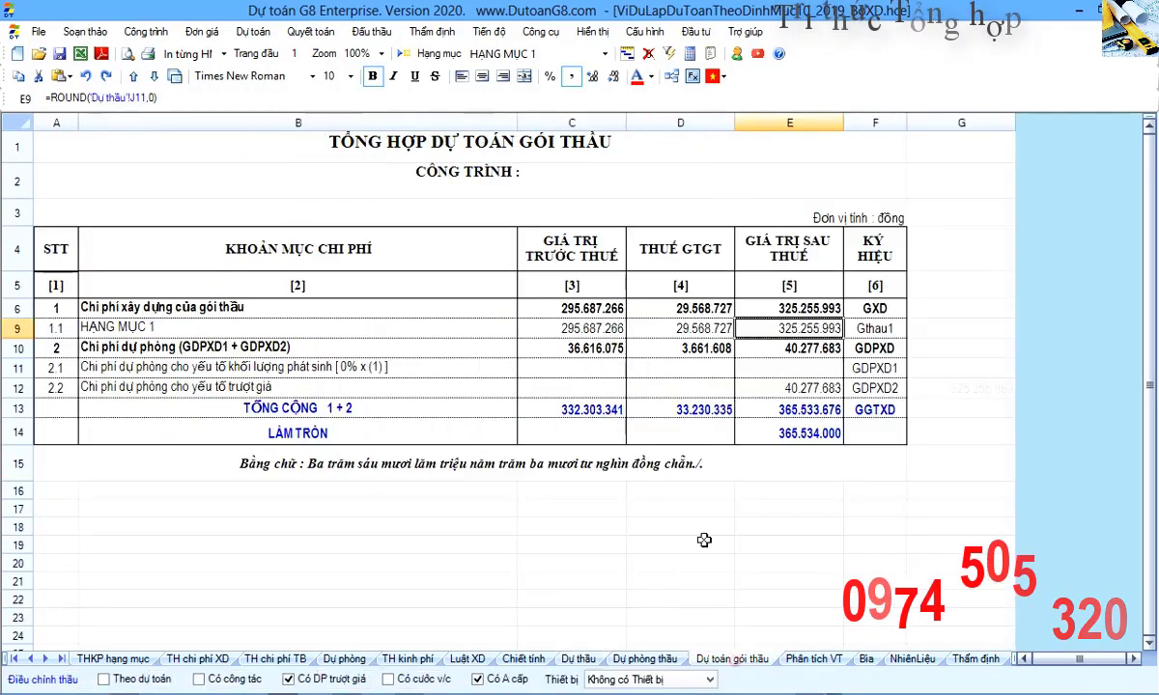
Inspect the GIÁ TRỊ TRƯỚC THUẾ and THUẾ GTGT formulas of HẠNG MỤC 1 without changing them.
double_click(615, 330)
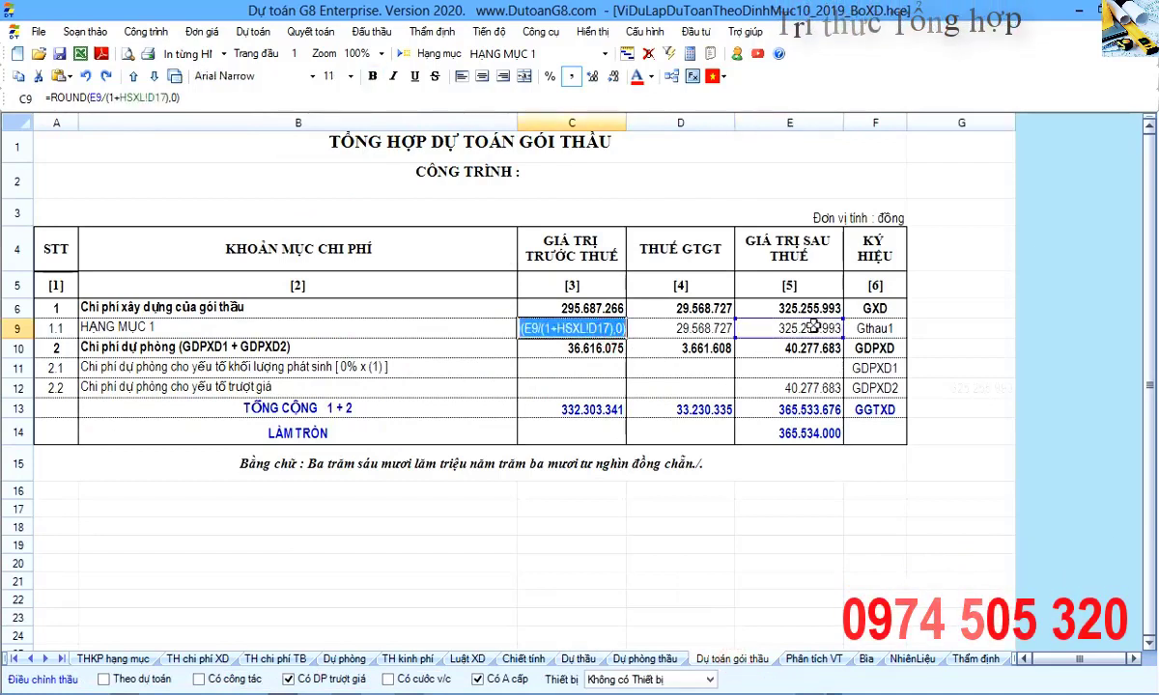
left_click(676, 329)
double_click(676, 328)
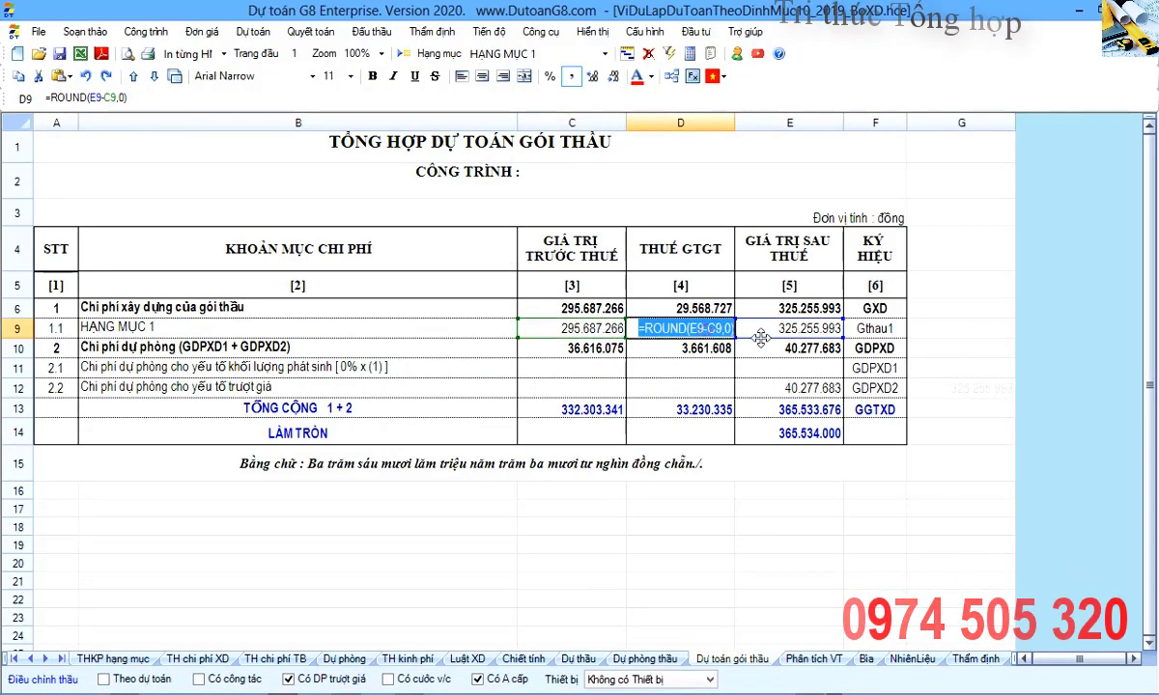
key("Escape")
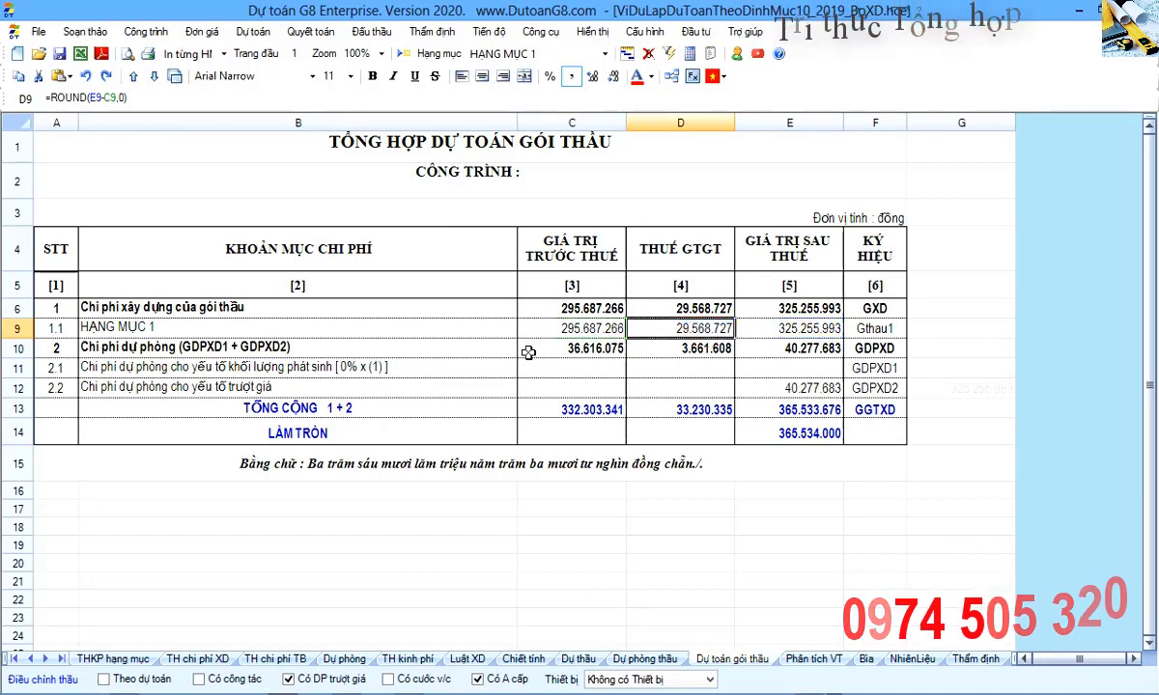
left_click(773, 329)
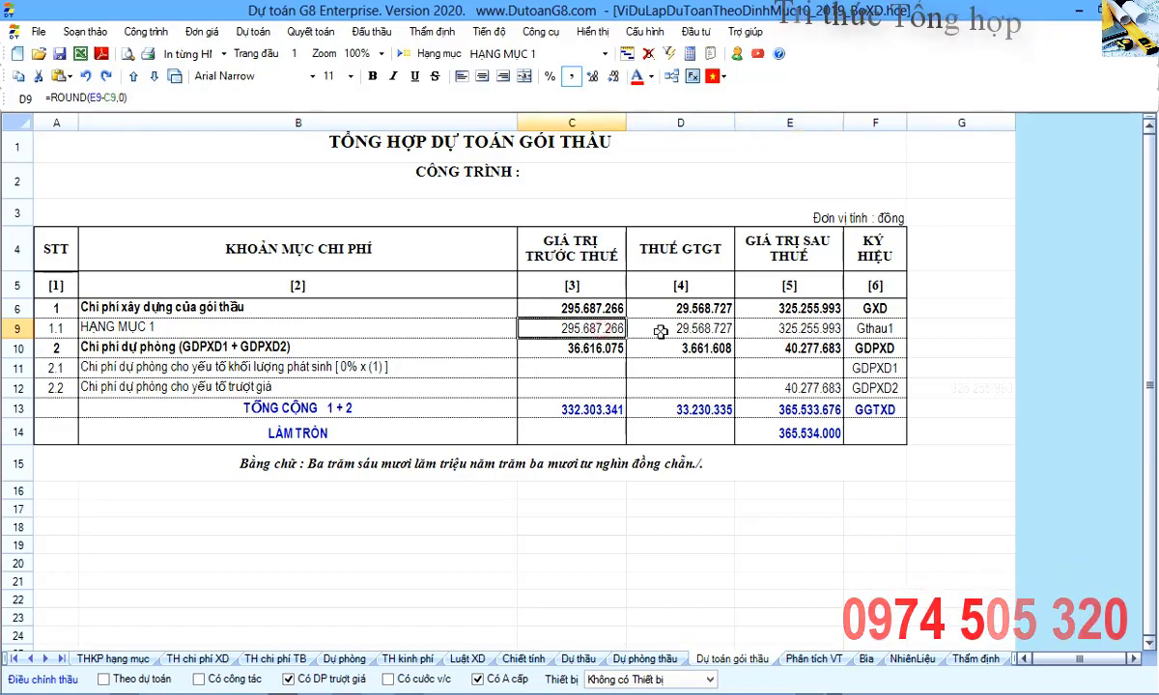
left_click(589, 327)
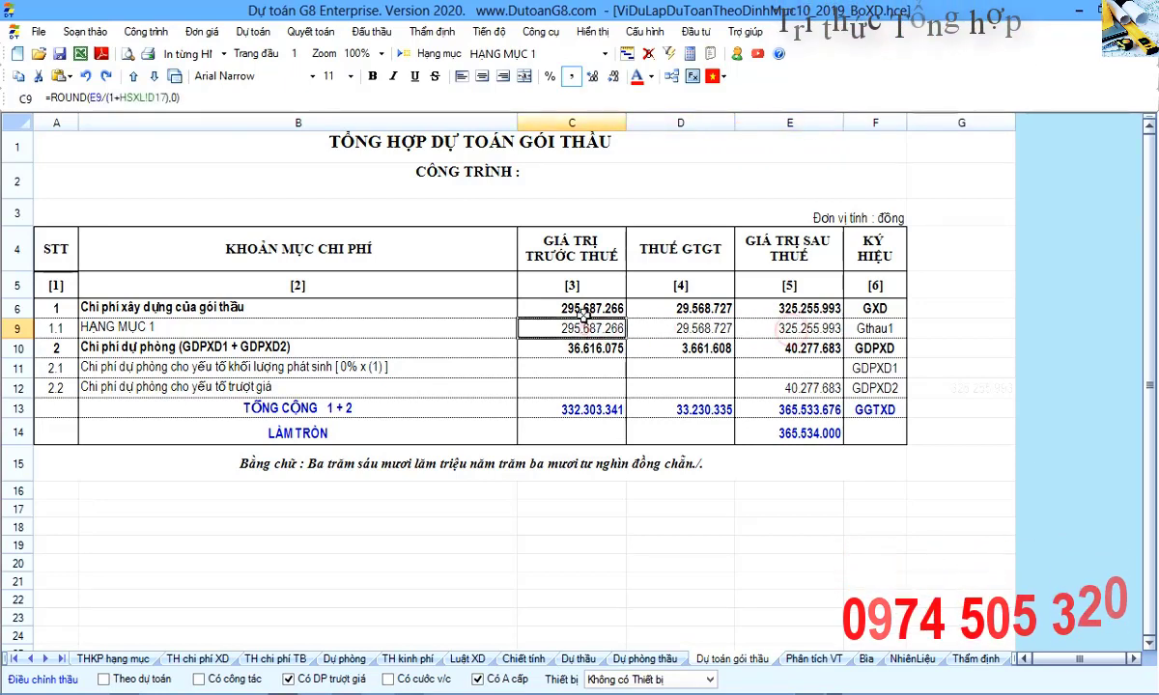
double_click(583, 328)
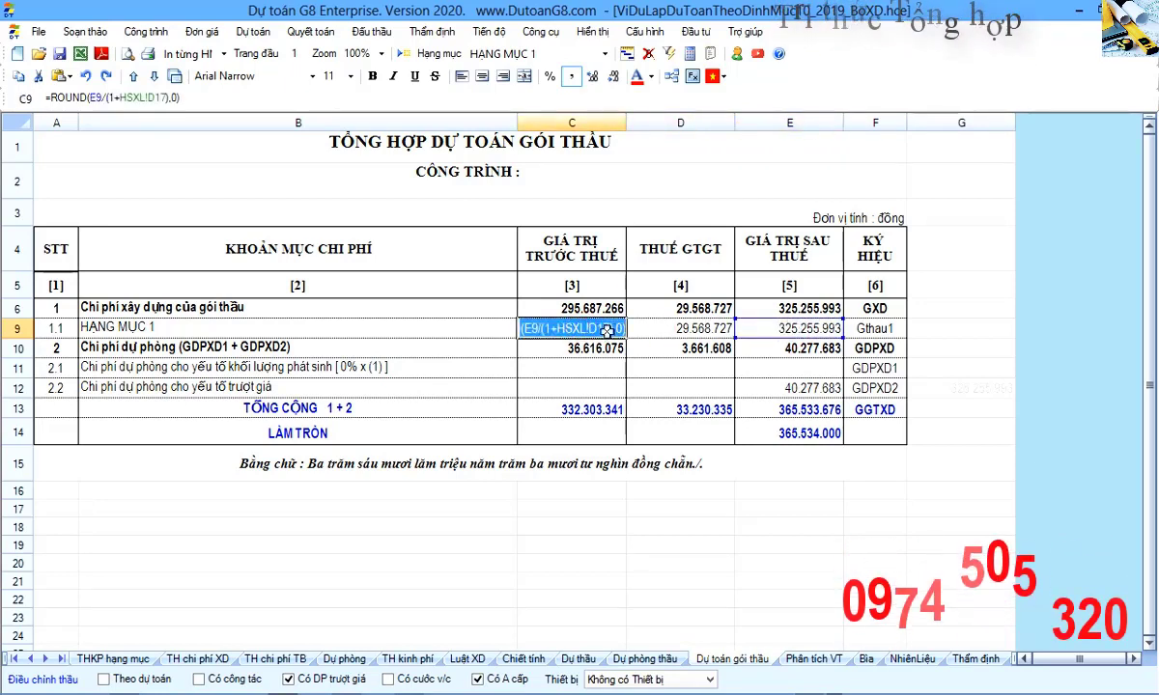
key("Escape")
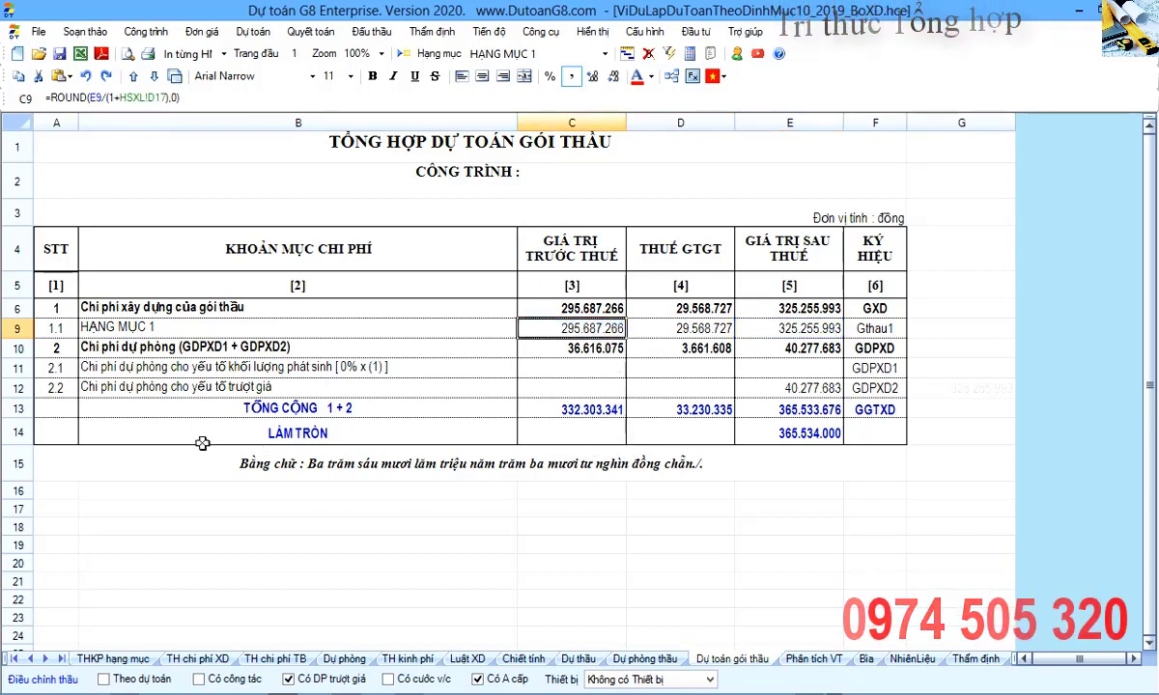
Review the Chi phí dự phòng rows of the bid package and the price-escalation contingency total on Dự phòng thầu.
left_click(16, 308)
left_click(29, 354)
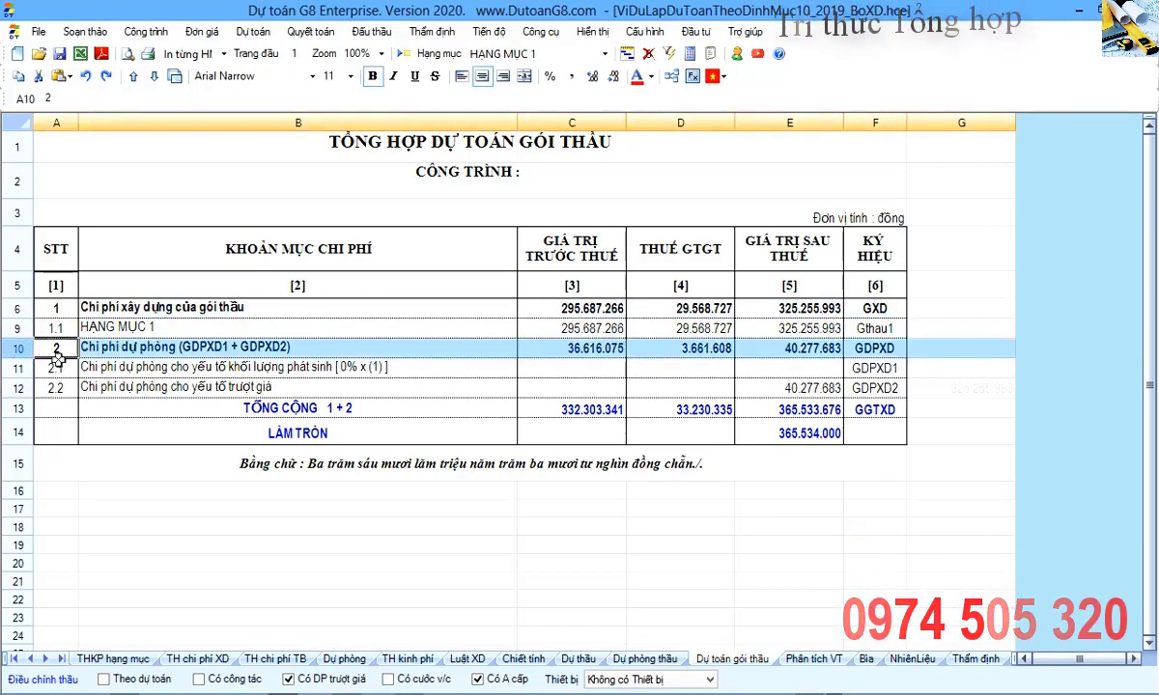
left_click(107, 386)
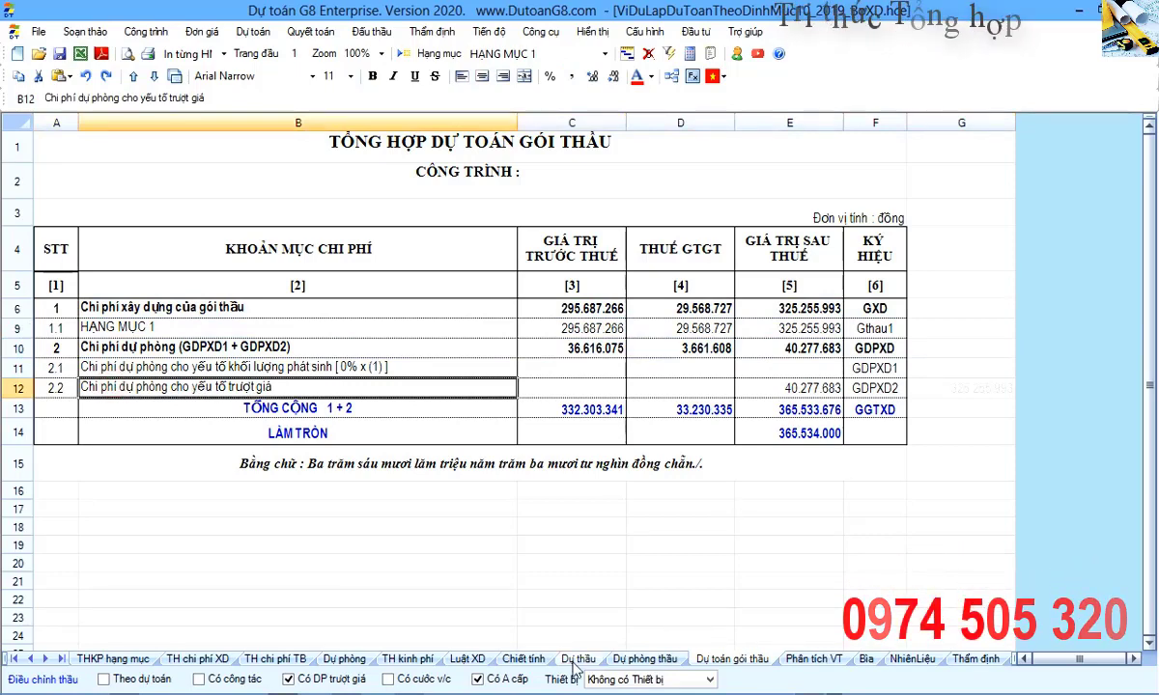
left_click(347, 658)
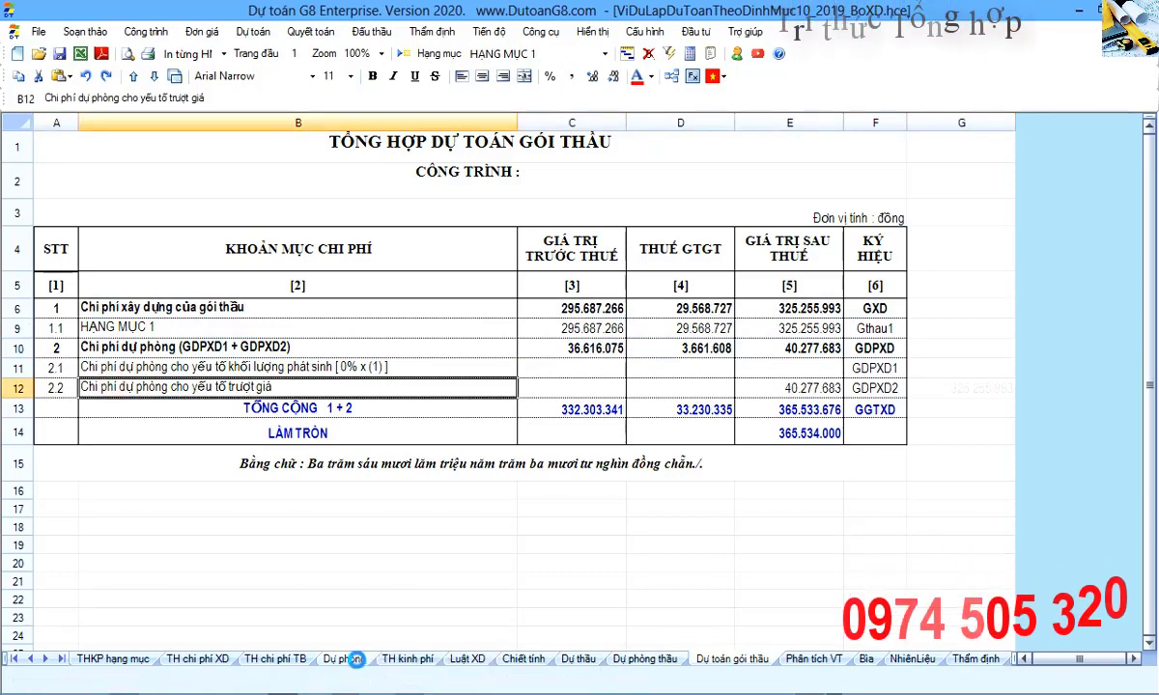
left_click(643, 659)
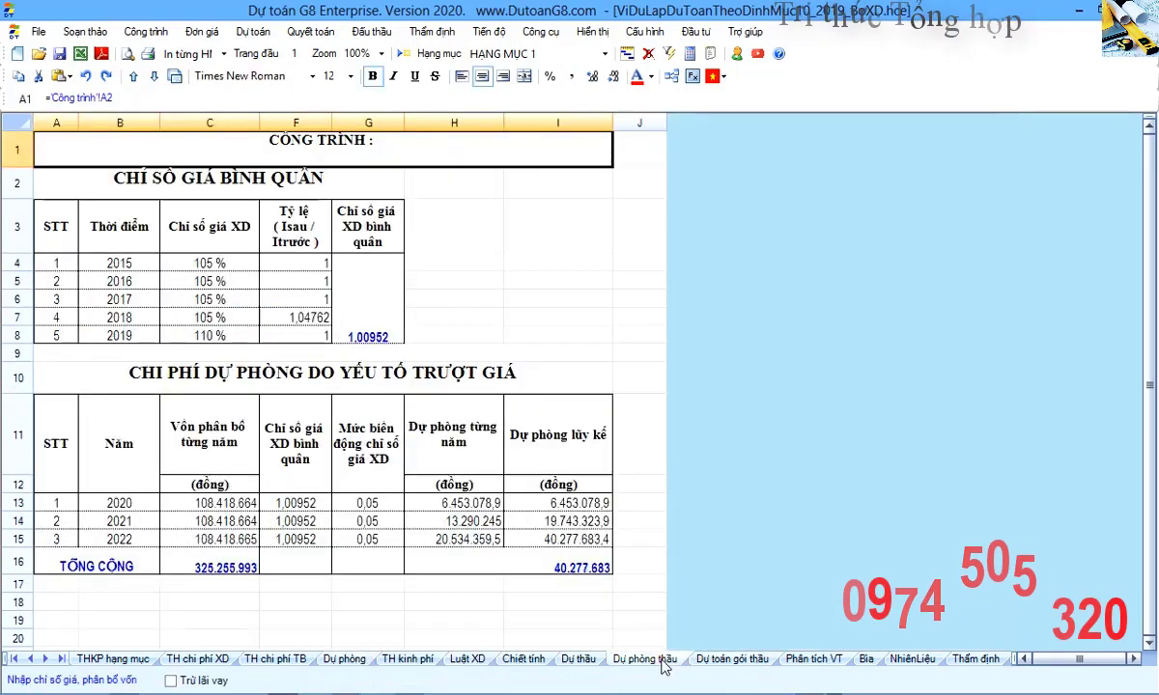
left_click(586, 565)
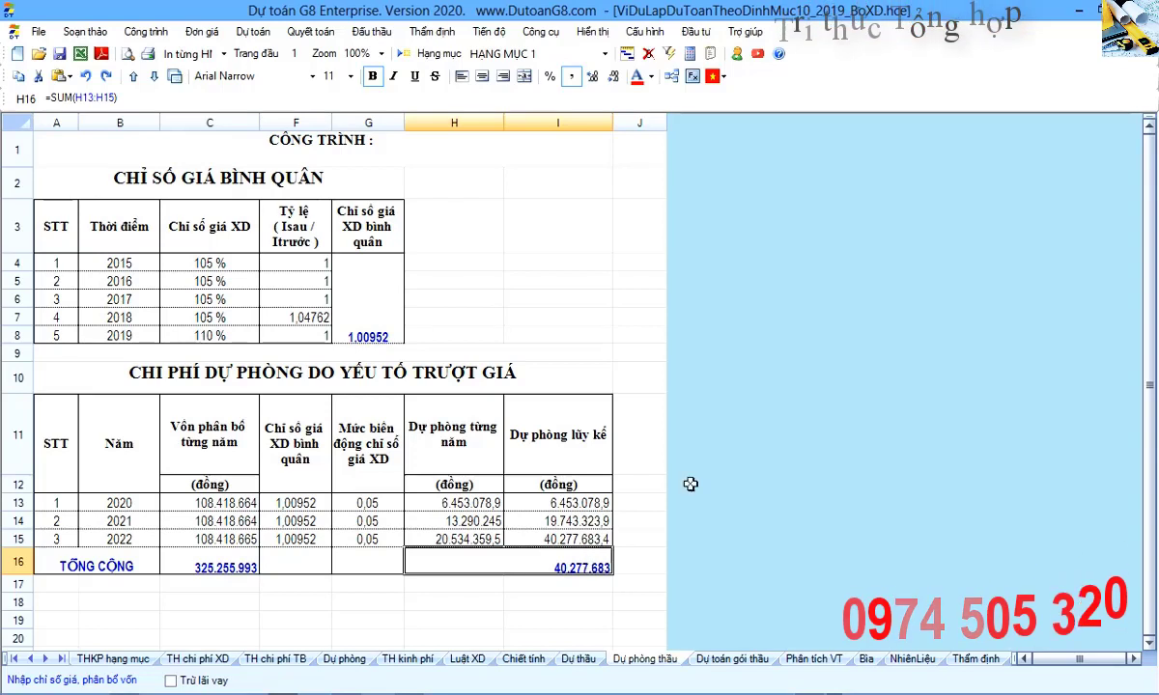
Locate the Học dự toán online lessons among the help resources without opening them.
left_click(739, 35)
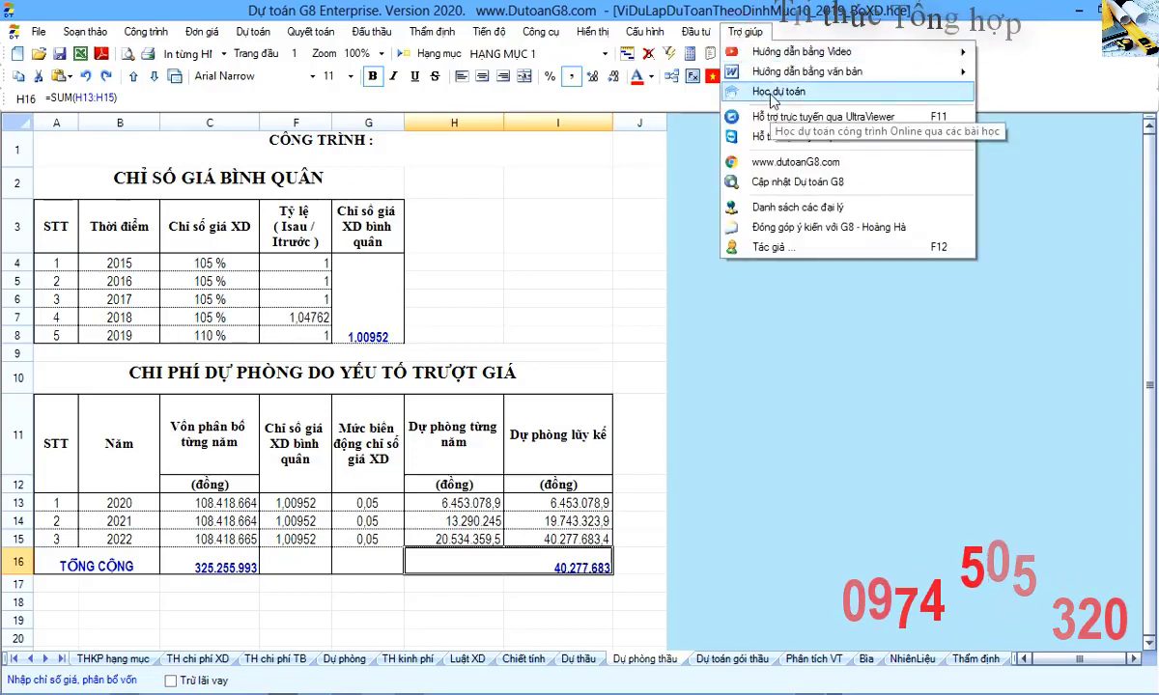
mouse_move(778, 60)
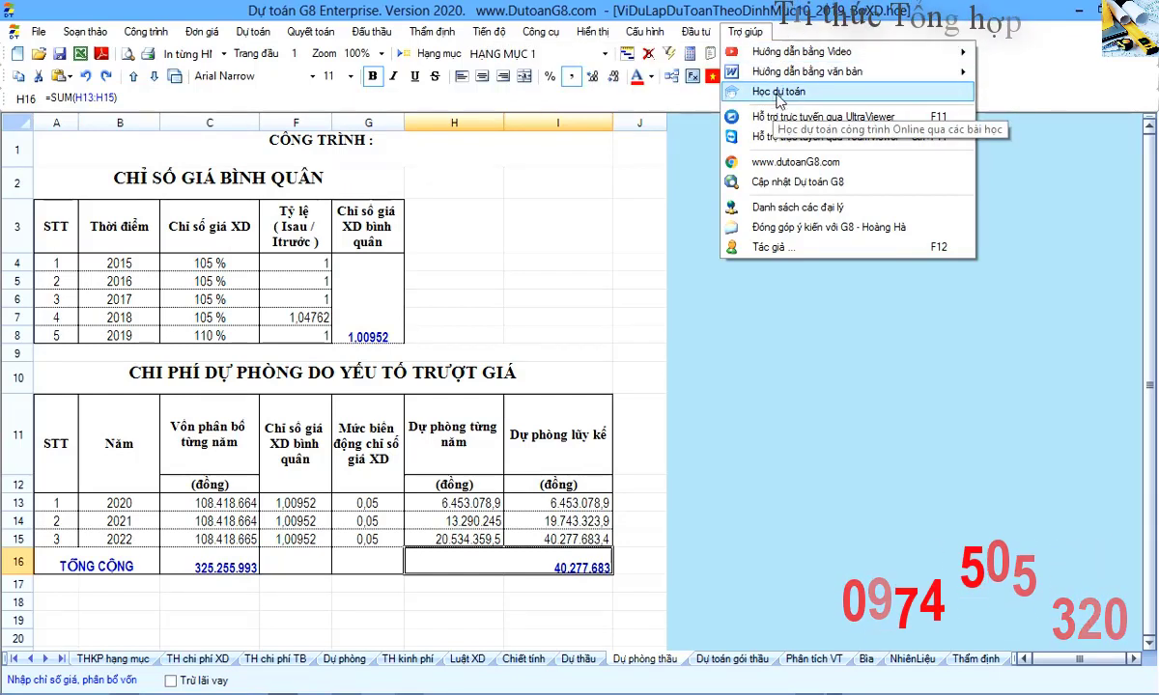
left_click(544, 280)
left_click(521, 249)
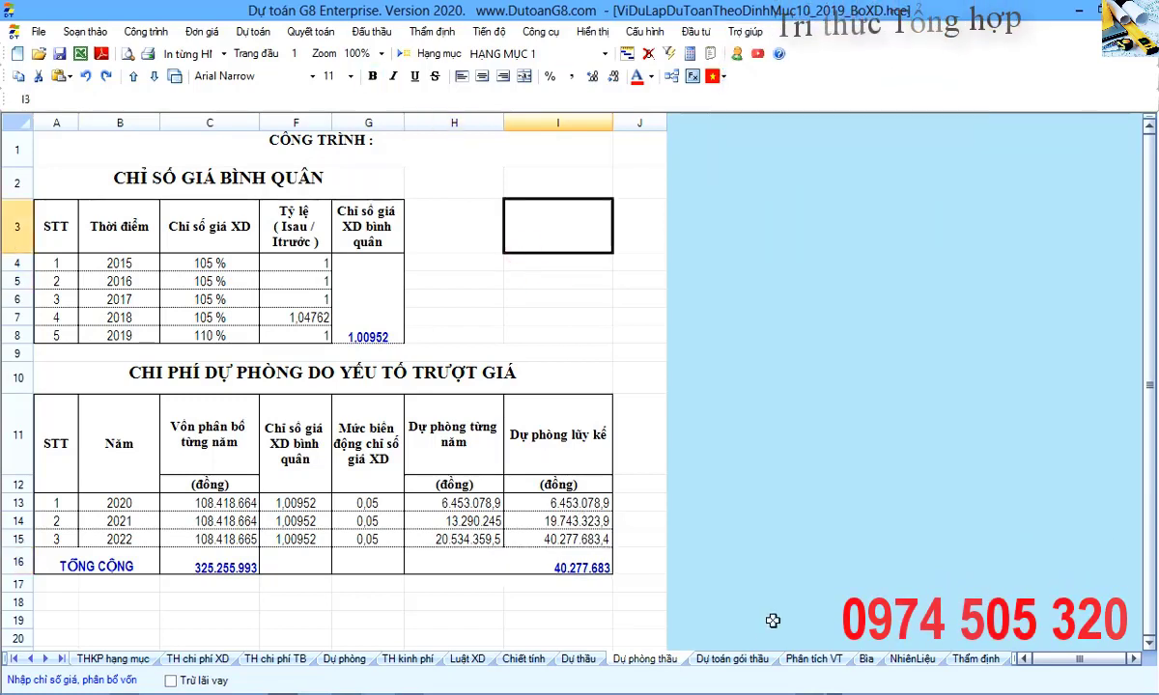
Recap the bidding sheets backwards from Dự toán gói thầu through Dự phòng thầu and Dự thầu to Chiết tính.
left_click(726, 659)
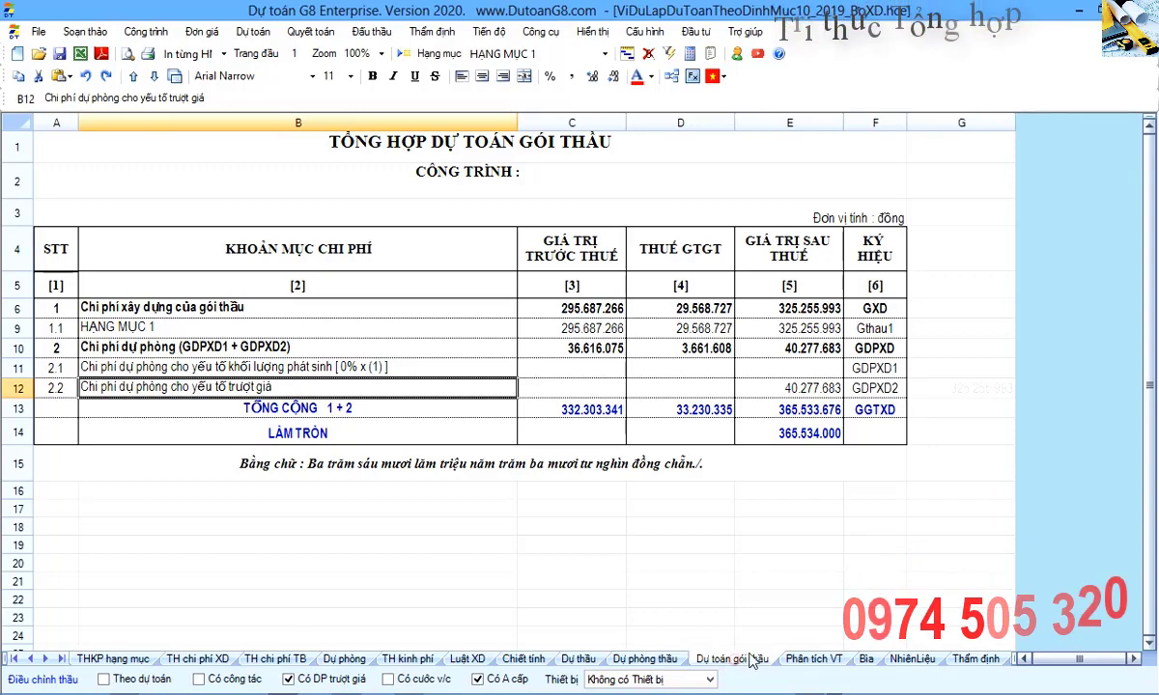
left_click(627, 660)
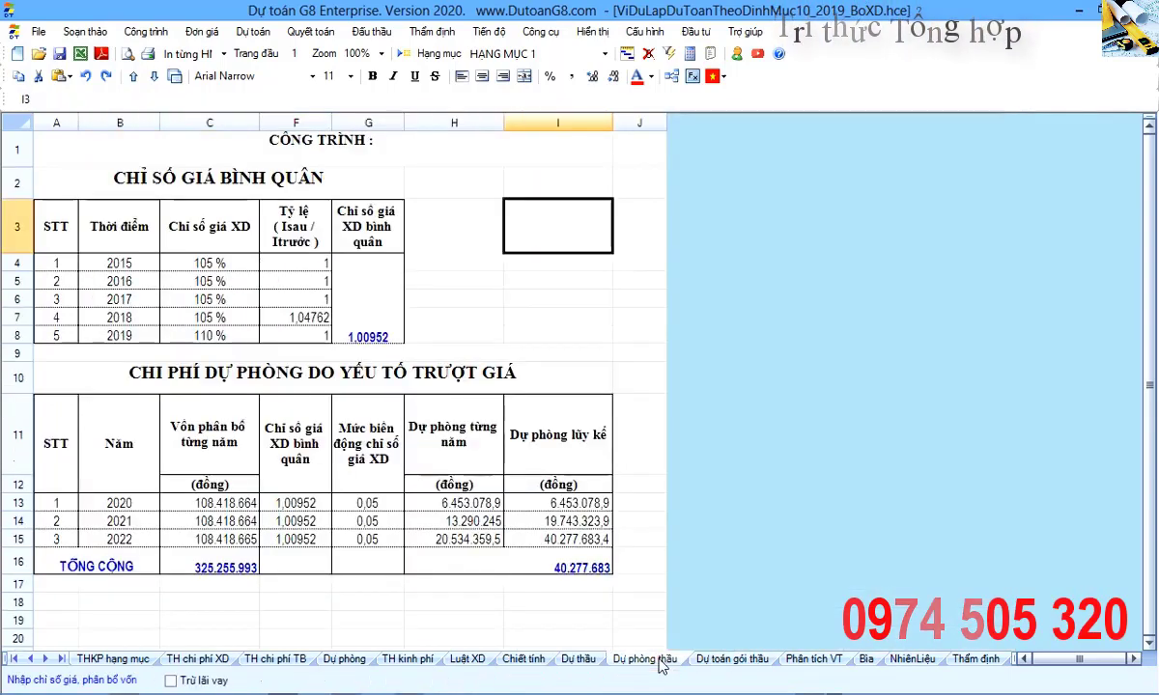
left_click(579, 661)
left_click(523, 659)
left_click(459, 531)
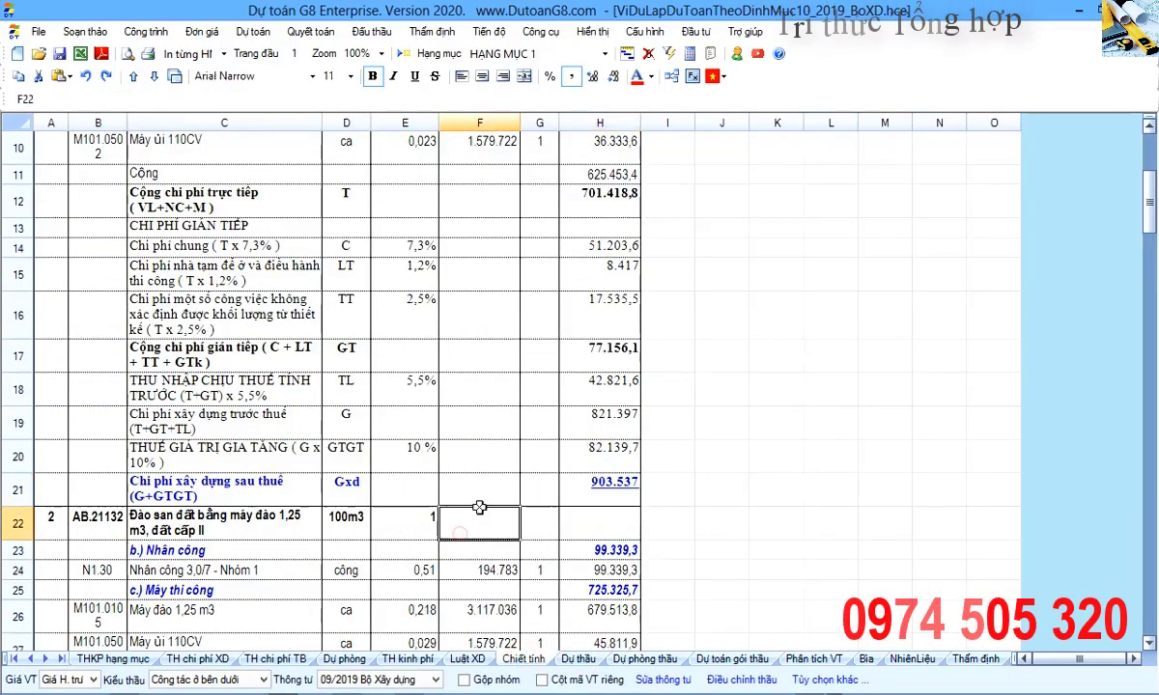
Go back to the first sheet, Công trình, to review its work items, and view the labour prices on Nhân công.
left_click(14, 659)
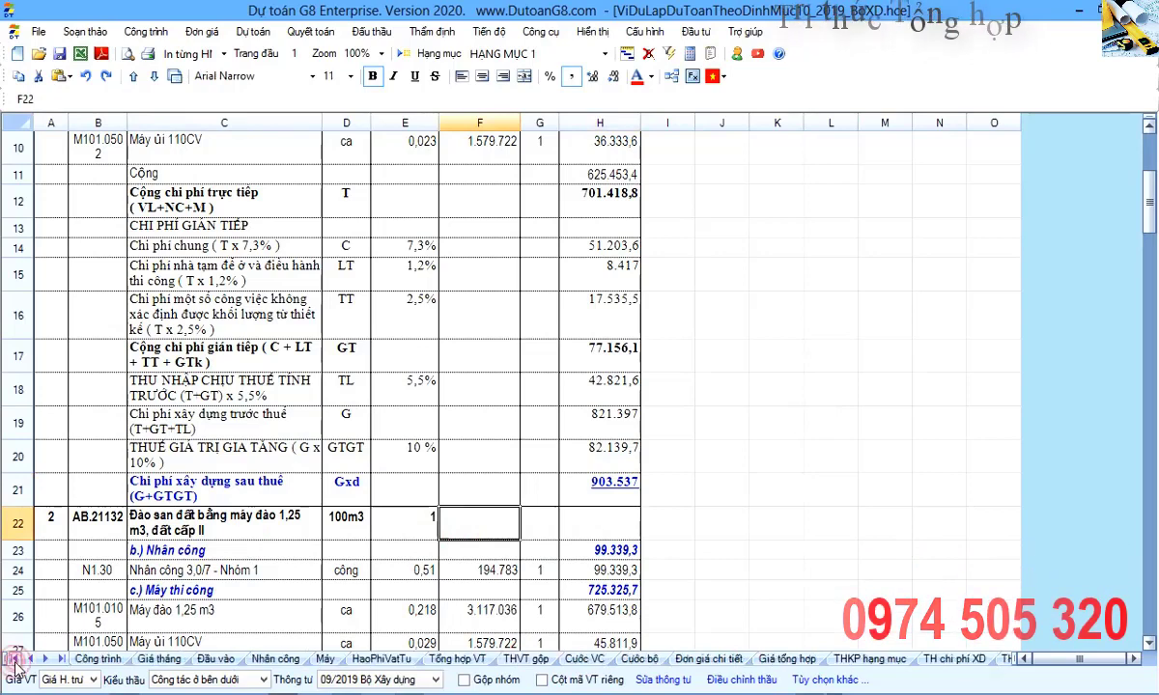
left_click(99, 658)
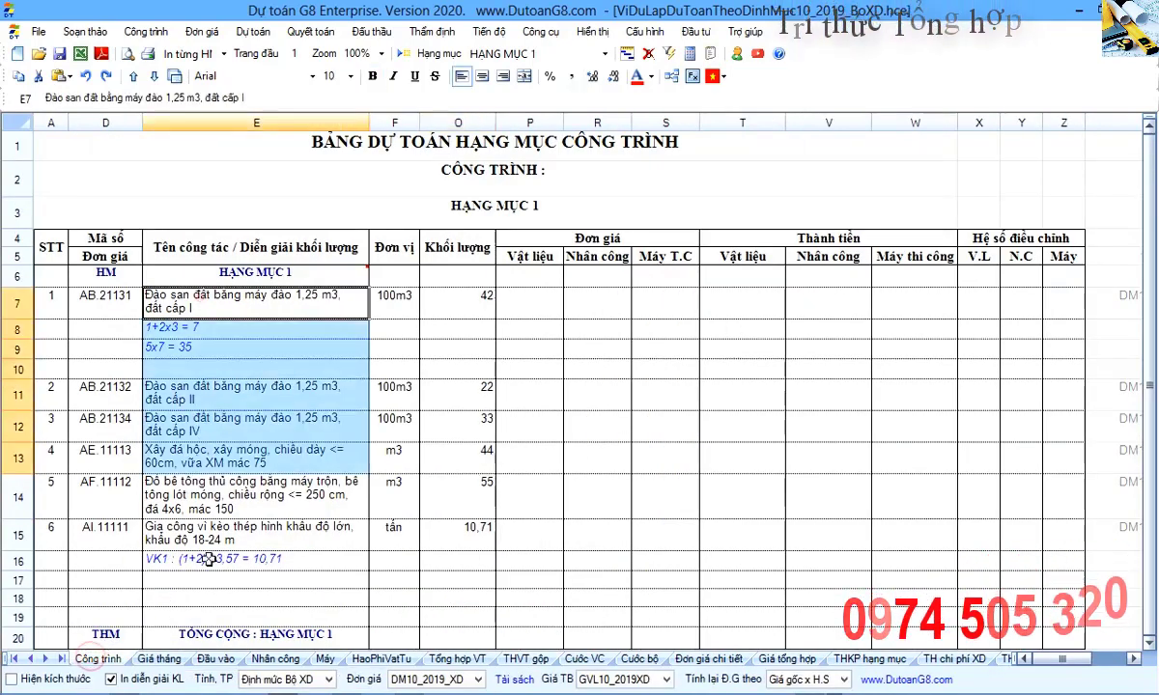
left_click(247, 466)
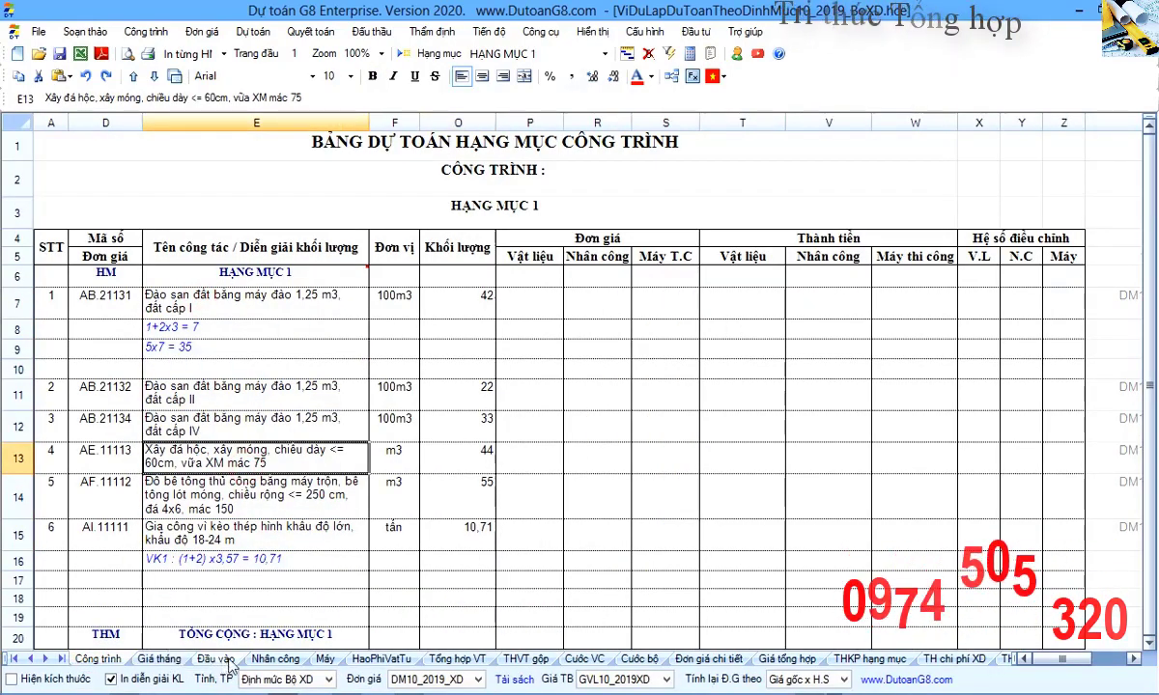
left_click(275, 659)
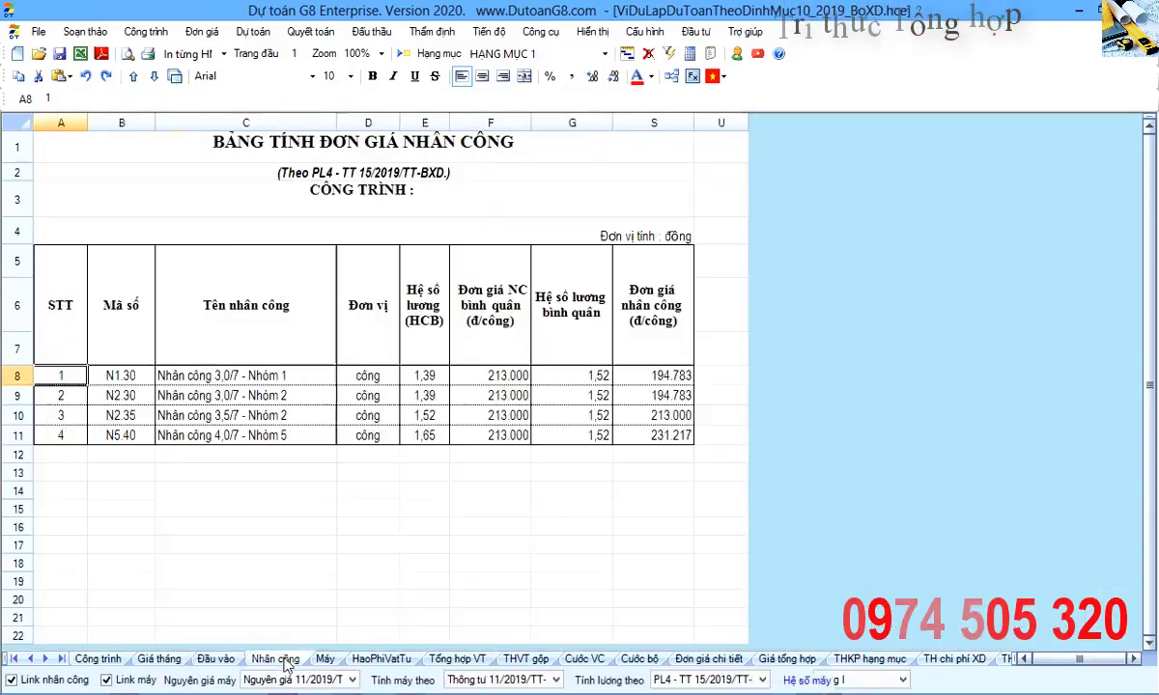
View the machine-shift price calculation on the Máy sheet.
left_click(325, 658)
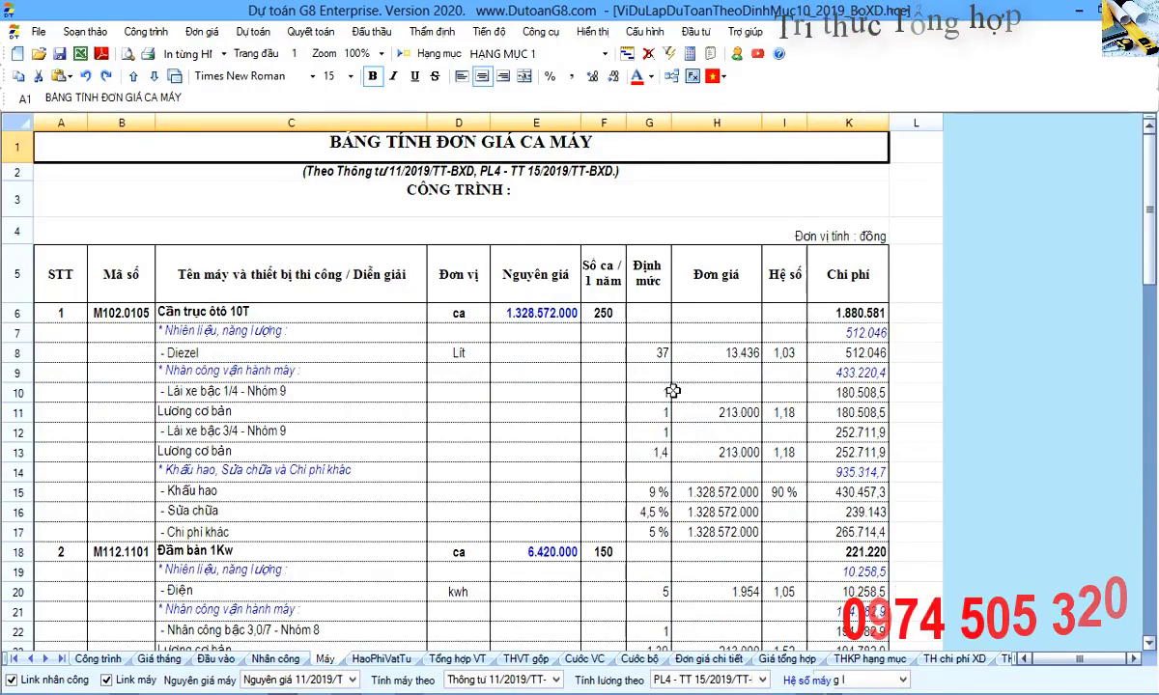
left_click(601, 267)
Switch to the PowerPoint topic slide and set the first circular number in the last bullet to 09.
key("alt+Tab")
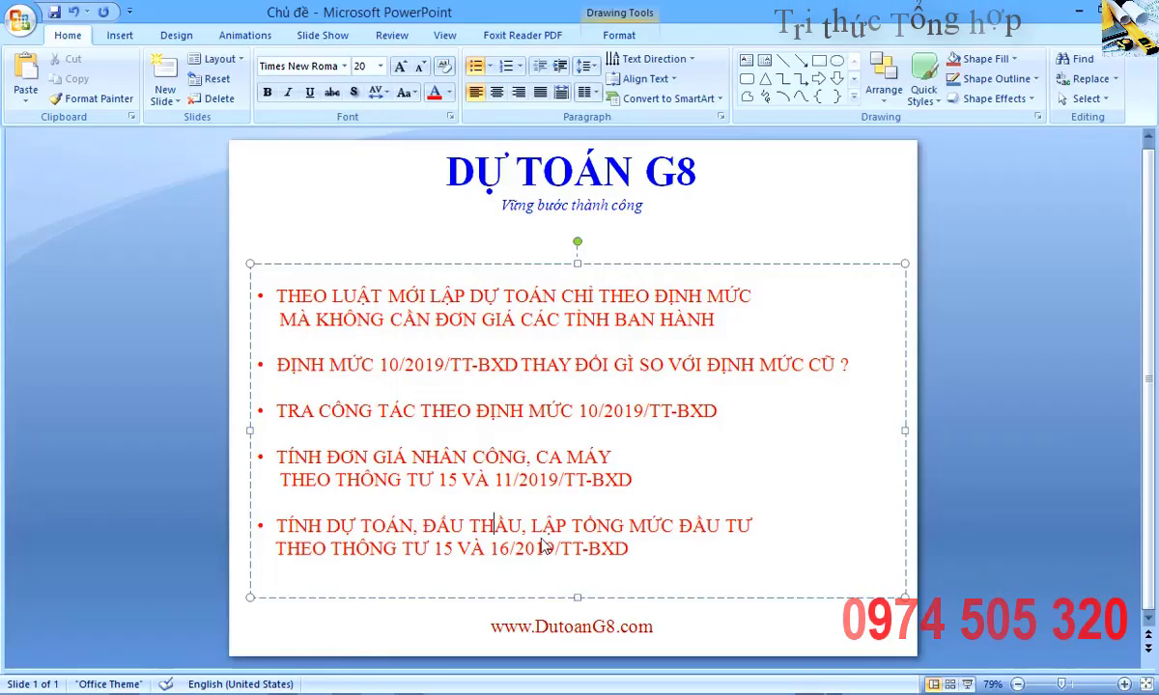
left_click_drag(532, 527, 629, 548)
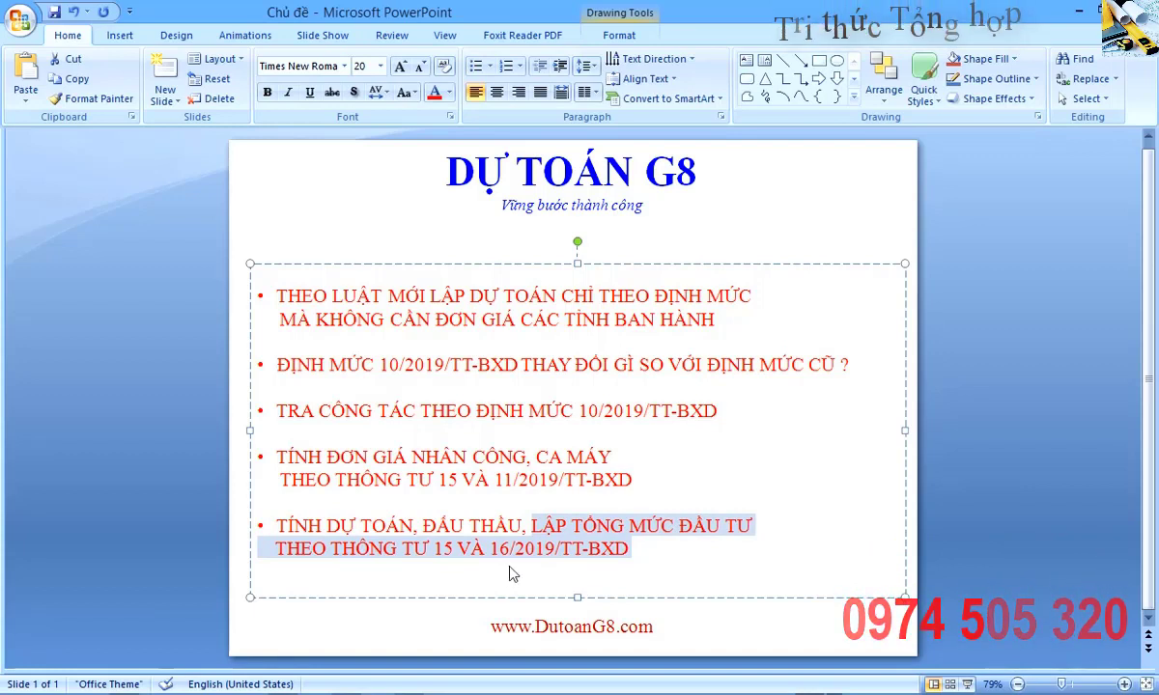
left_click(460, 549)
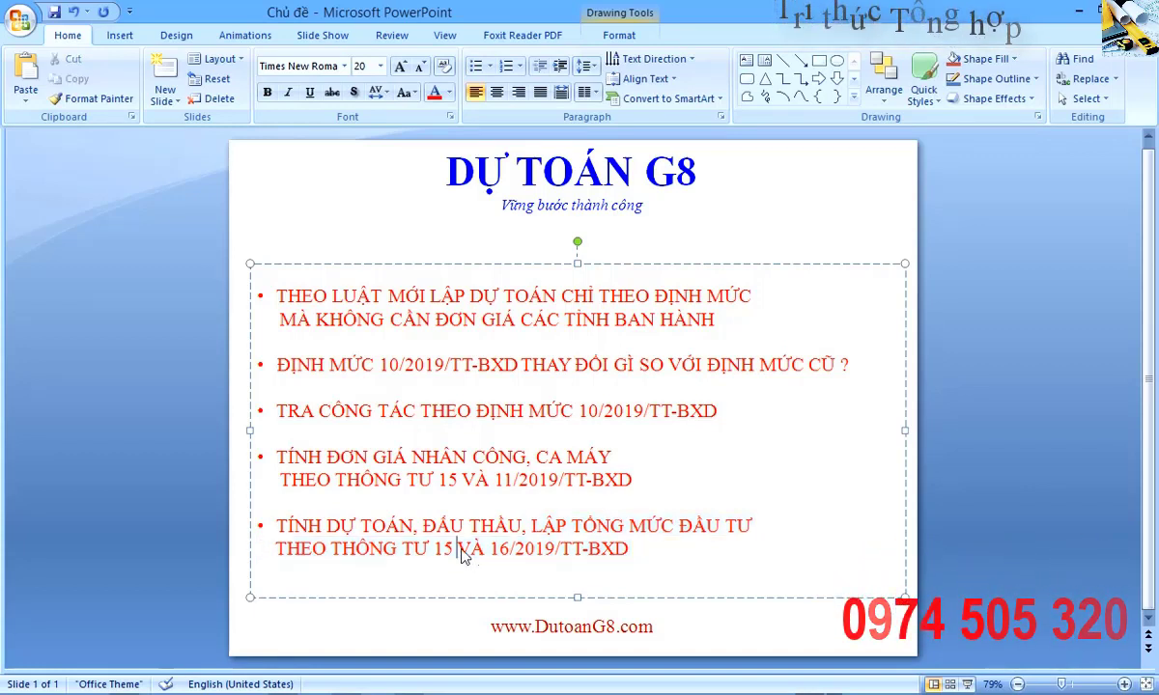
key("shift+Left")
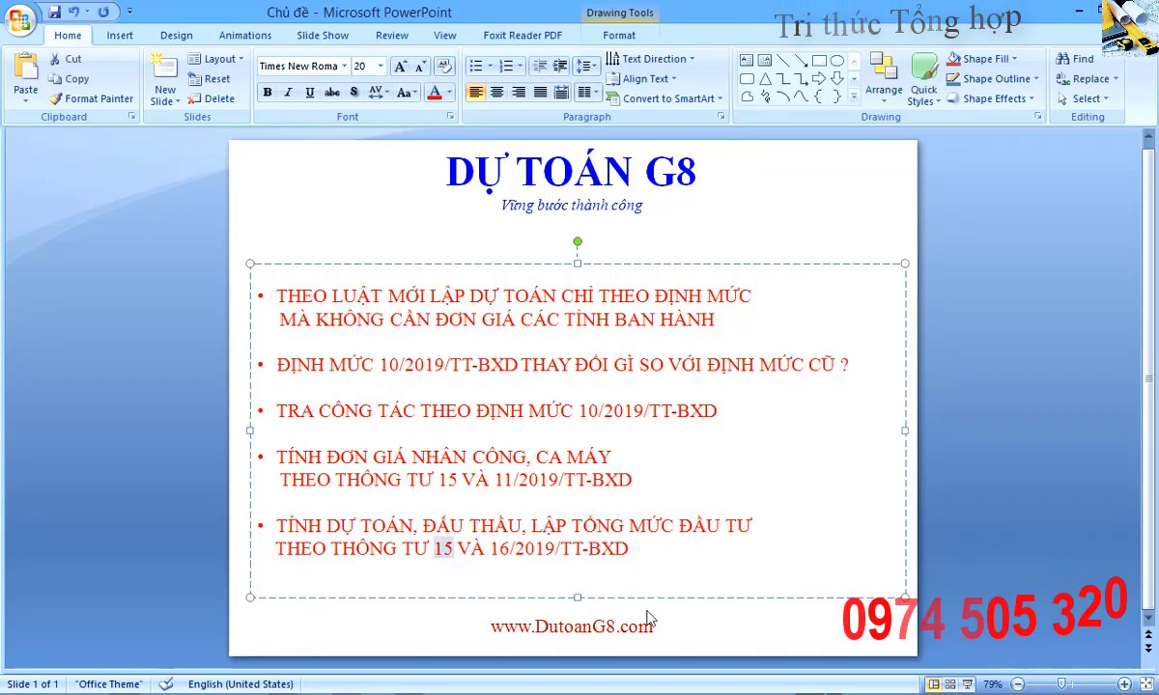
type("09")
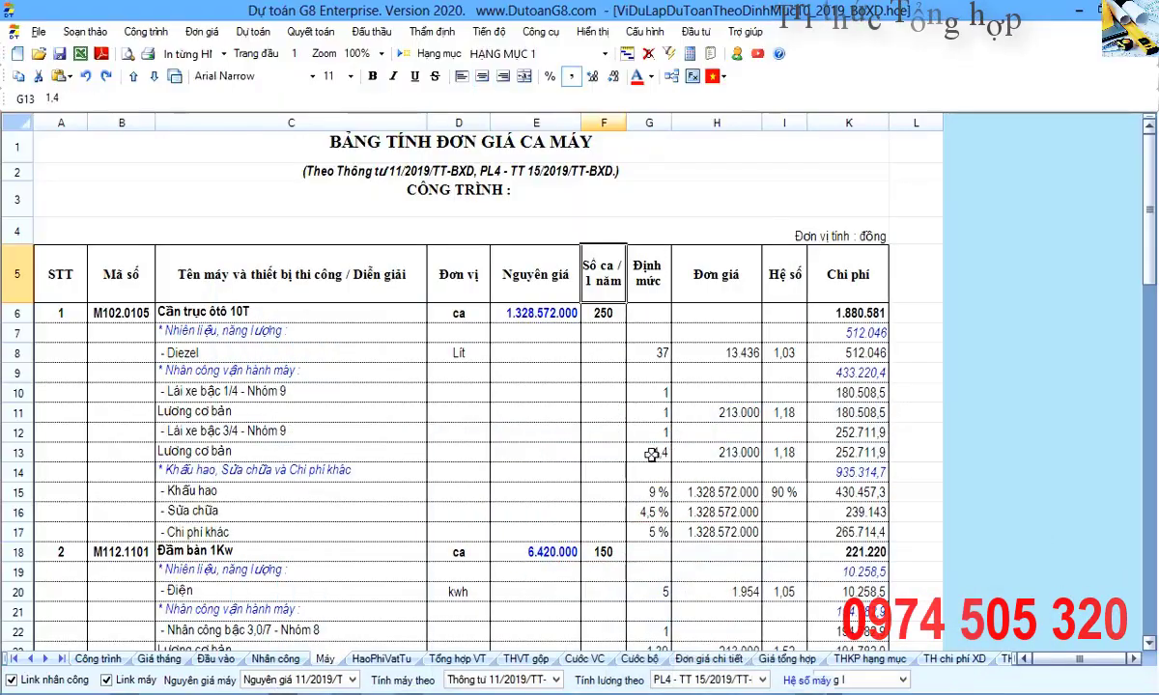
Switch back to Dự toán G8, open the TH kinh phí sheet and check Thông tư 16/2019/TT-BXD among the consultancy norms.
left_click(652, 454)
left_click(44, 659)
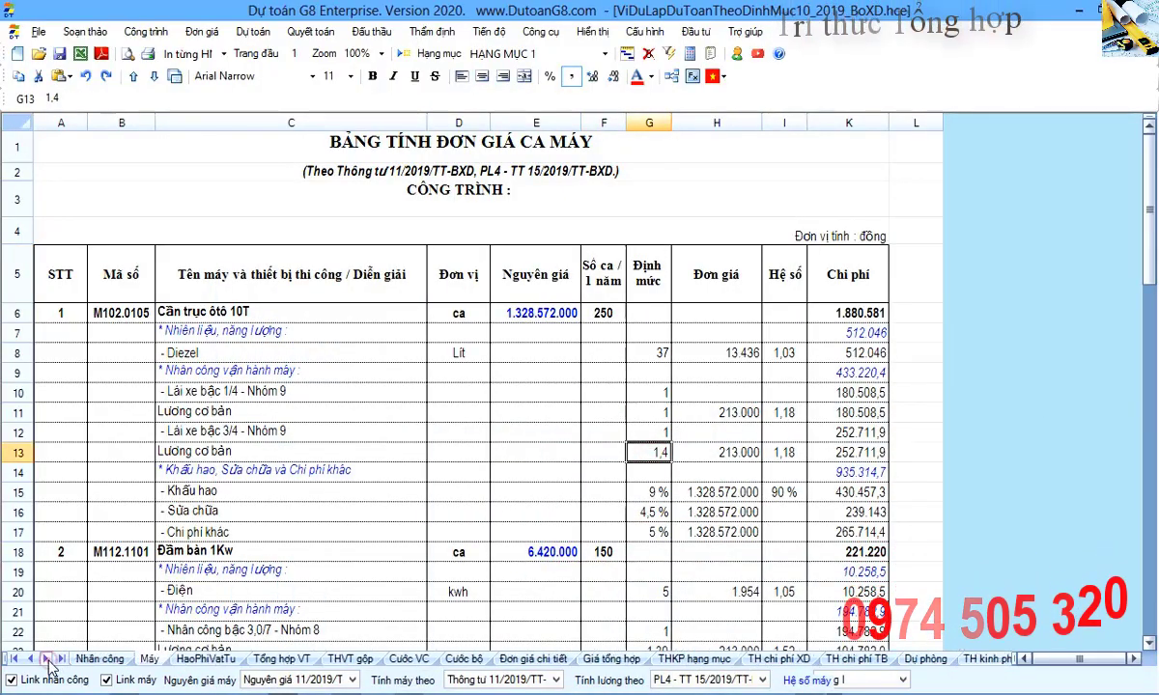
left_click(44, 658)
left_click(736, 658)
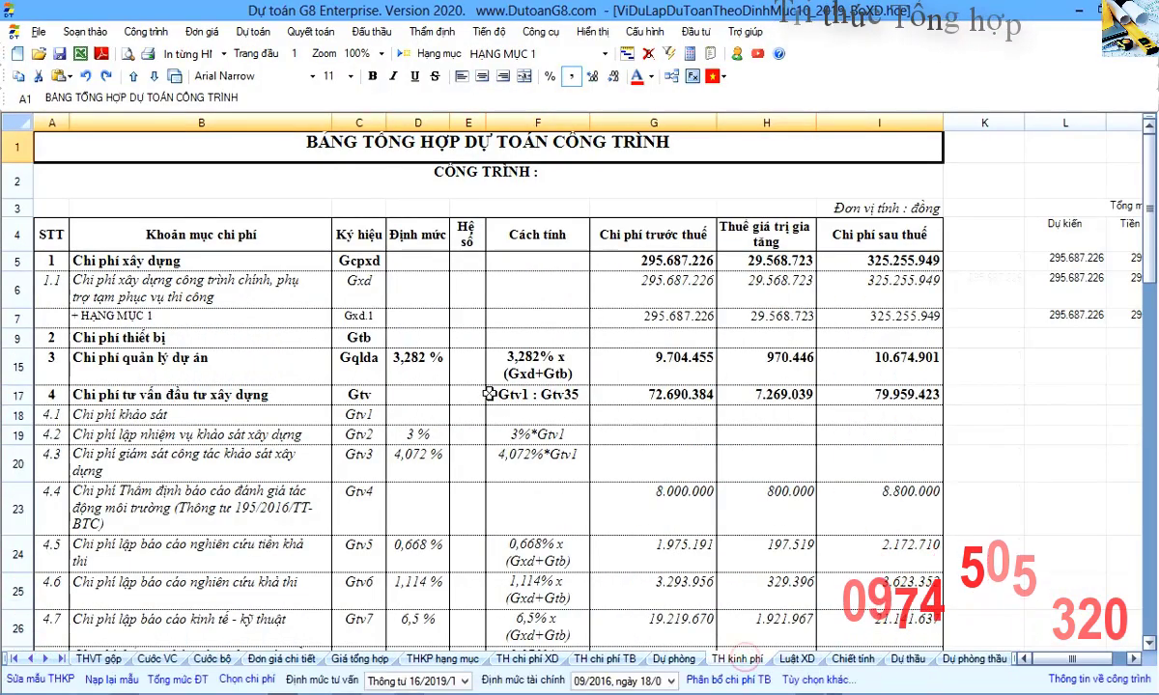
left_click(466, 456)
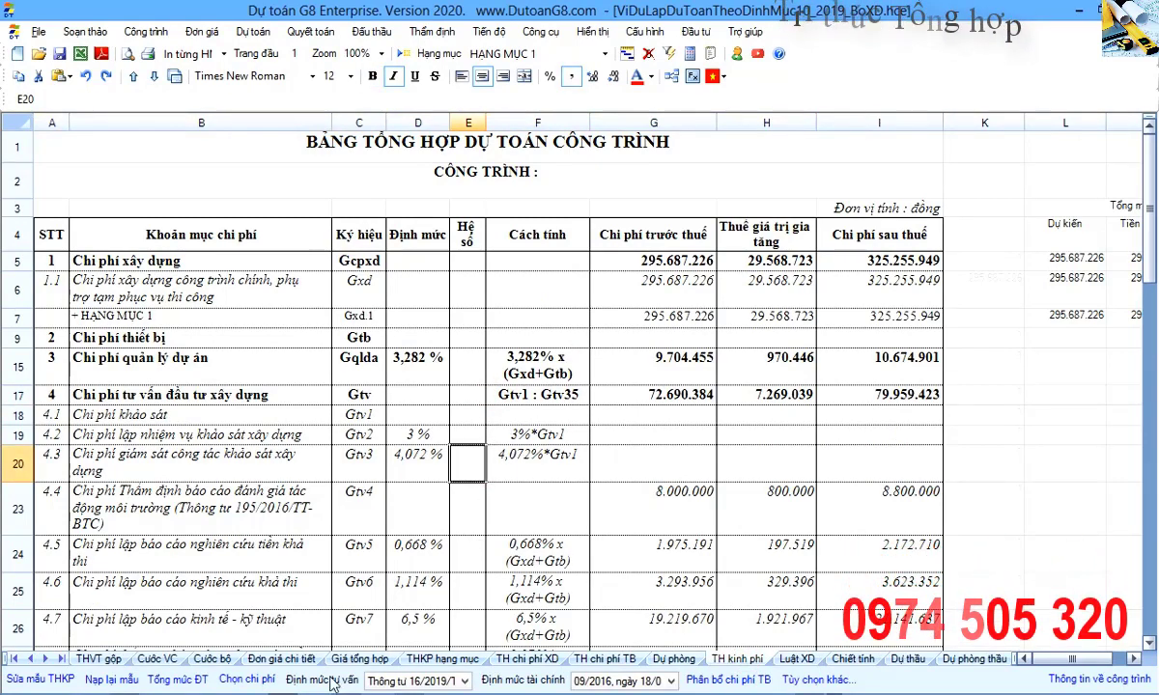
left_click(415, 680)
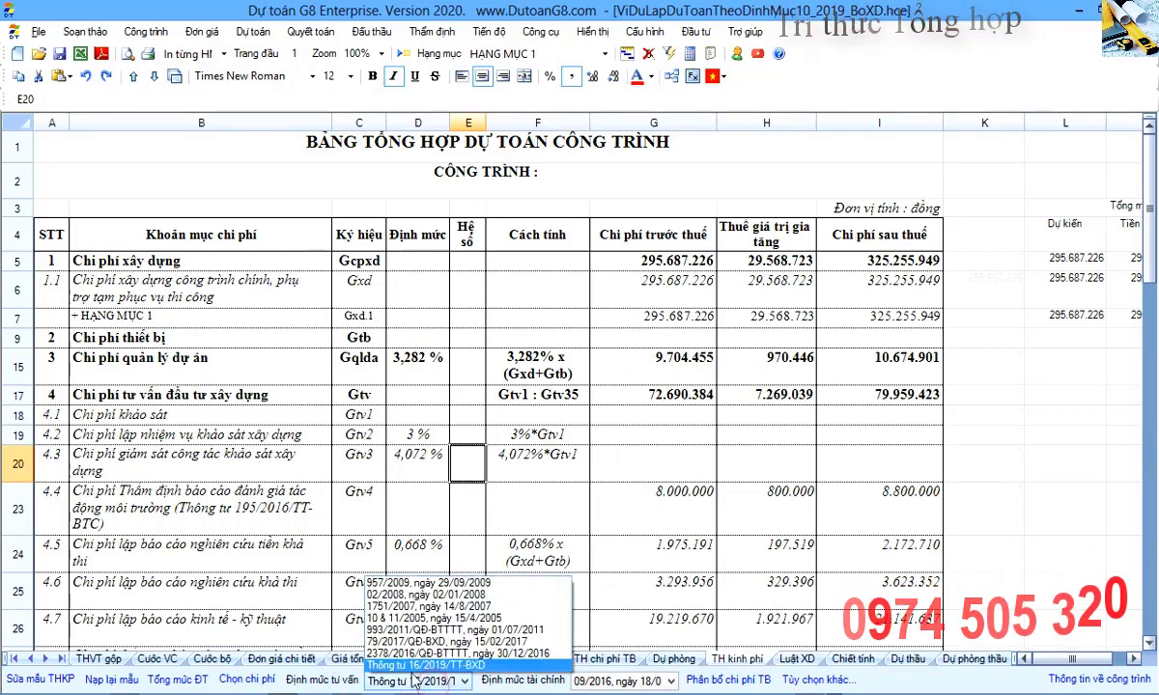
left_click(570, 335)
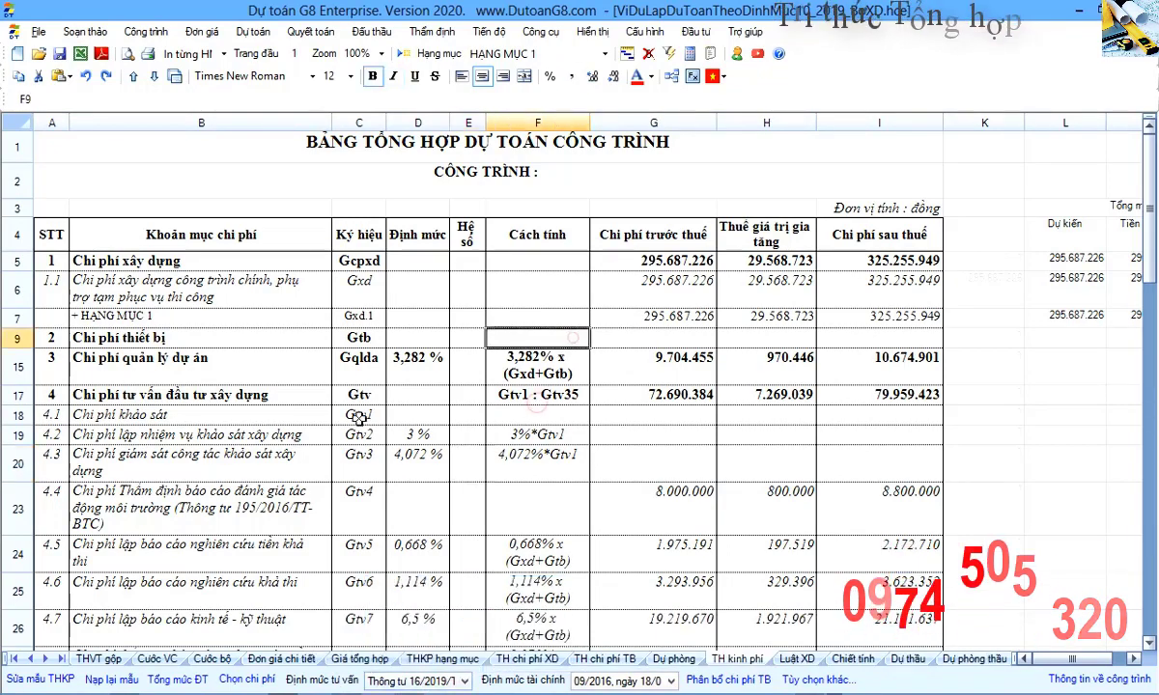
Review the project management, consultancy, other and contingency cost groups on the TH kinh phí sheet.
left_click(17, 374)
left_click(18, 394)
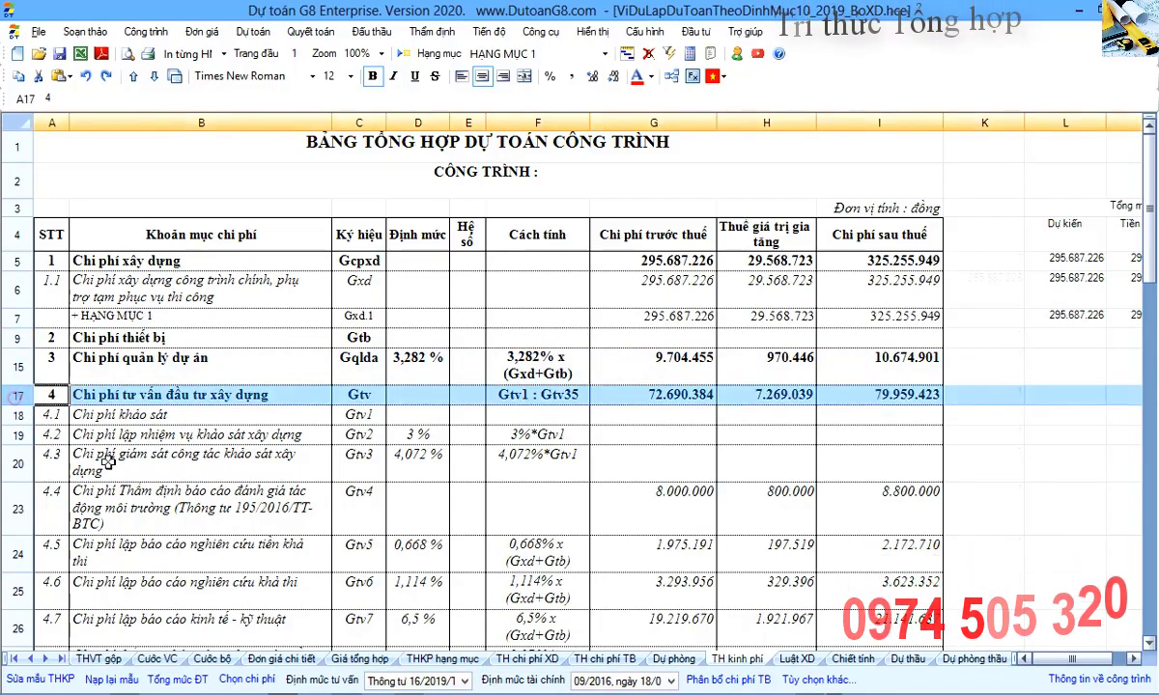
scroll(102, 434, "down", 2)
scroll(109, 463, "down", 14)
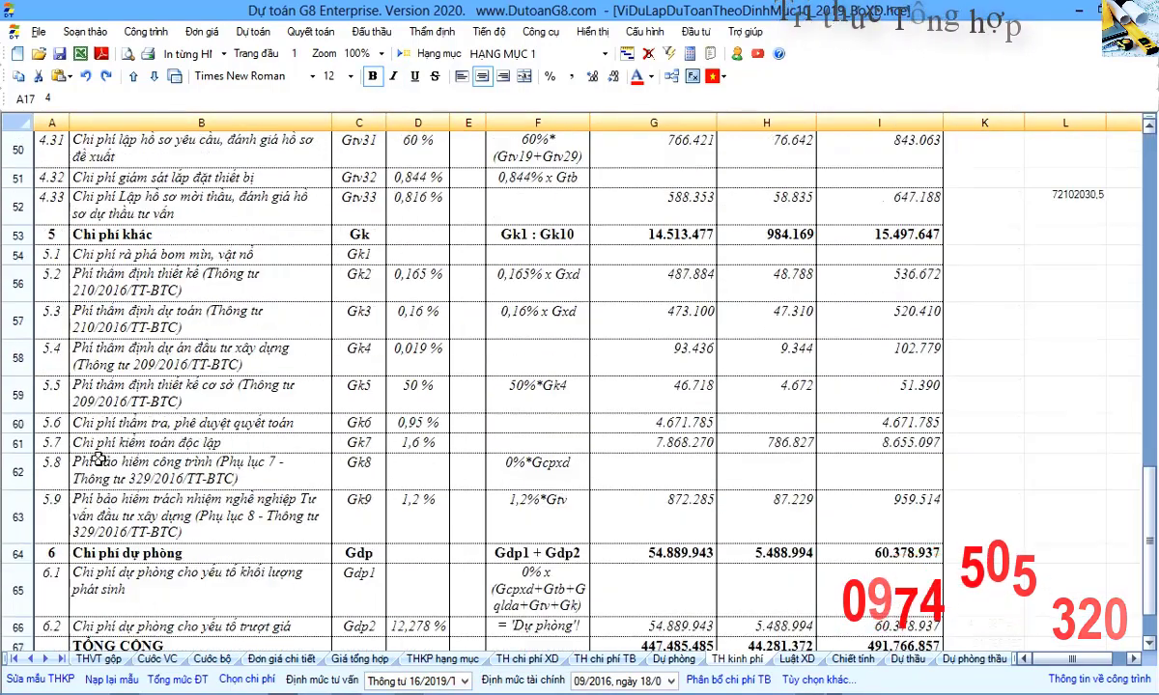
left_click_drag(25, 235, 29, 495)
scroll(24, 470, "down", 2)
left_click(29, 459)
left_click(295, 288)
scroll(305, 273, "up", 18)
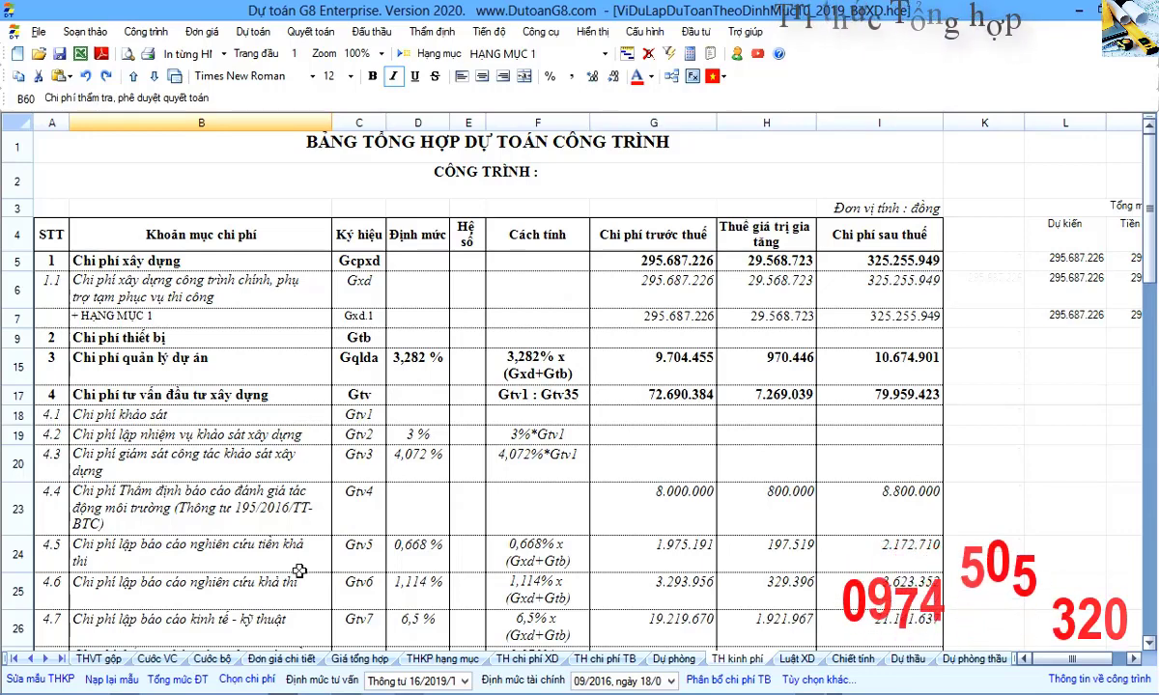
View the project's general information settings, including estimate type and funding source, and leave them without saving.
left_click(153, 33)
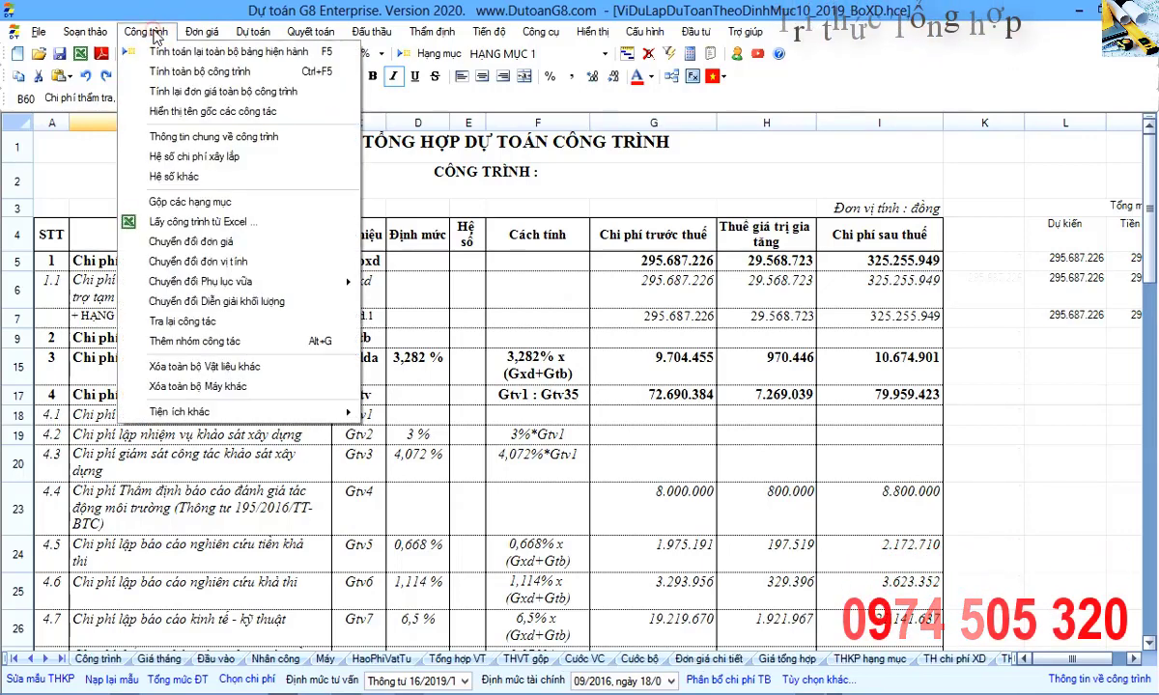
left_click(222, 136)
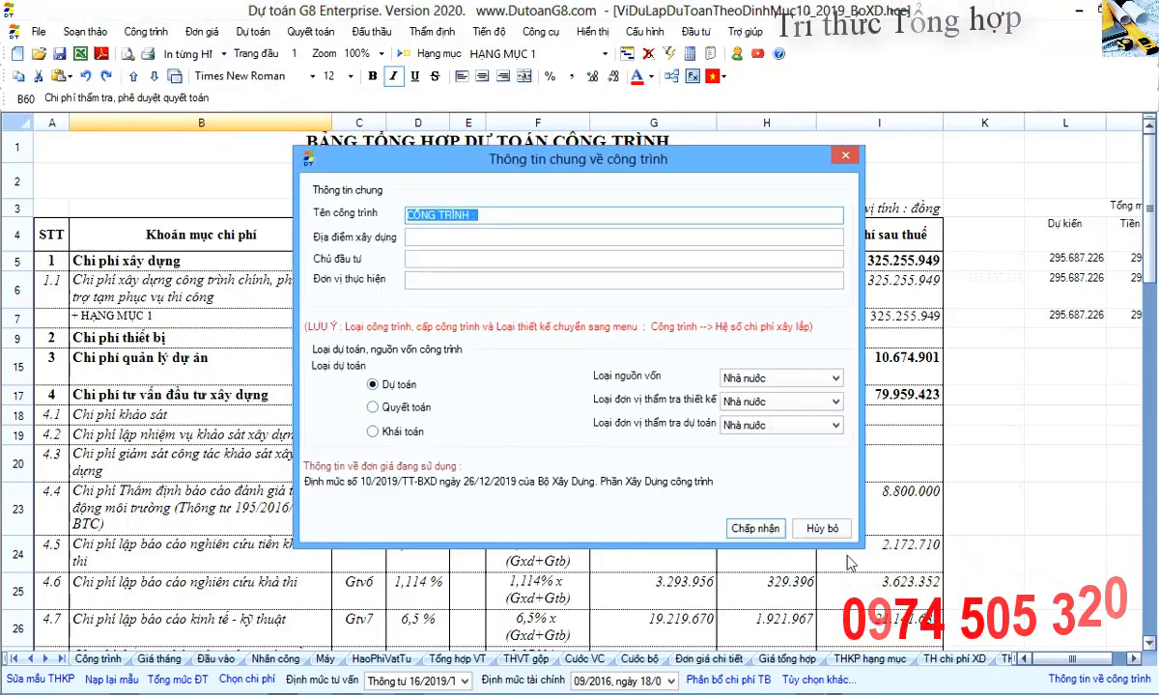
left_click(823, 530)
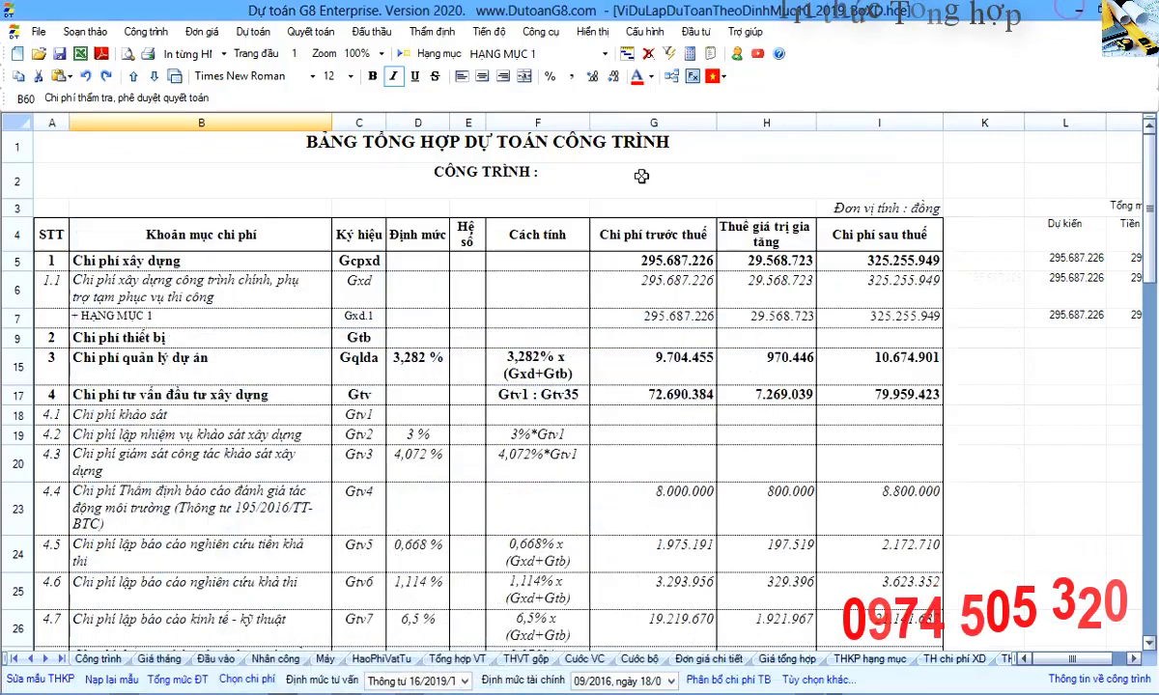
left_click(289, 338)
left_click(245, 435)
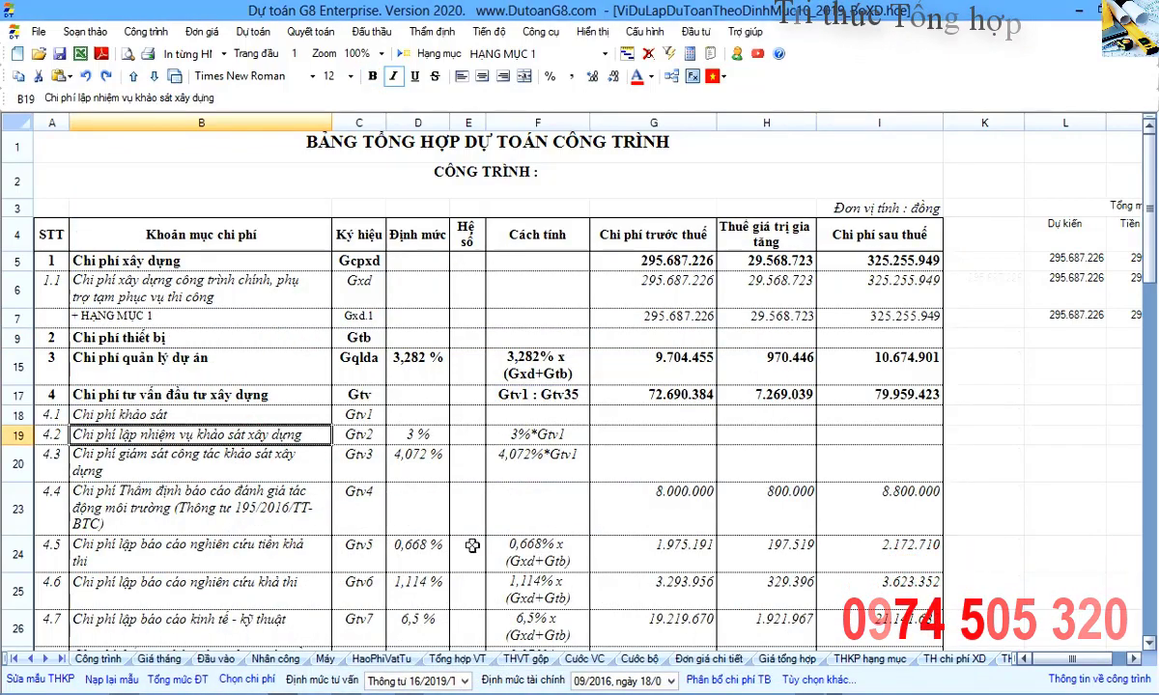
Check the project grade, design type and project group options in the construction cost coefficients, keeping the existing choices.
left_click(145, 31)
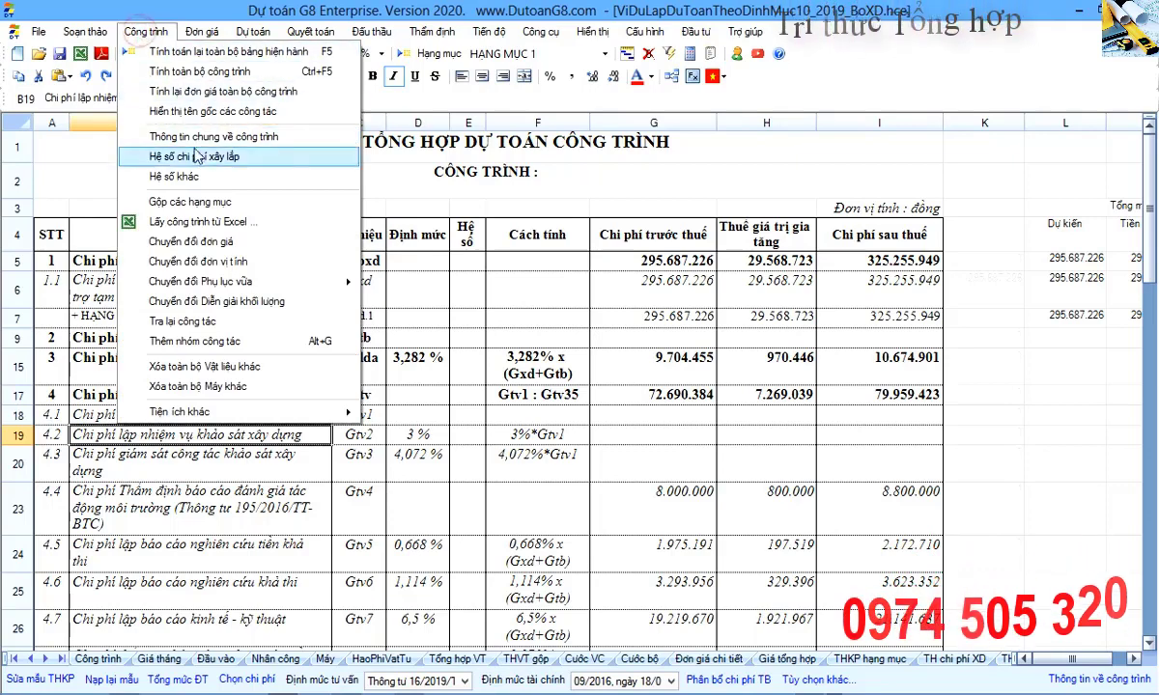
left_click(196, 157)
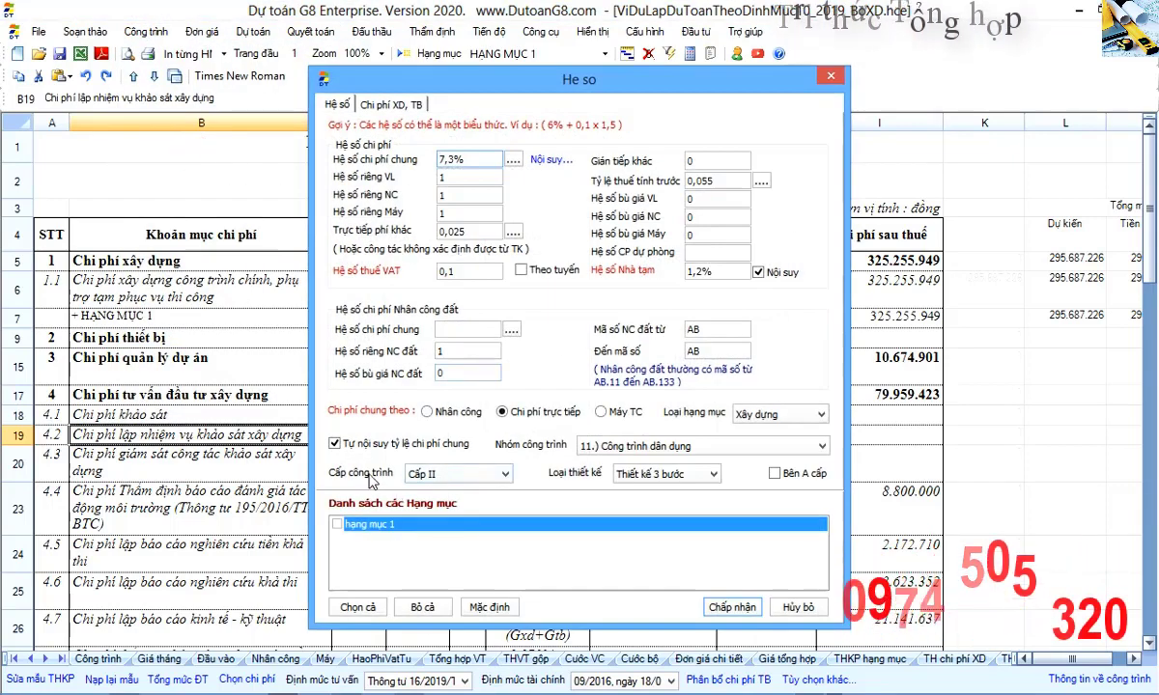
left_click(470, 474)
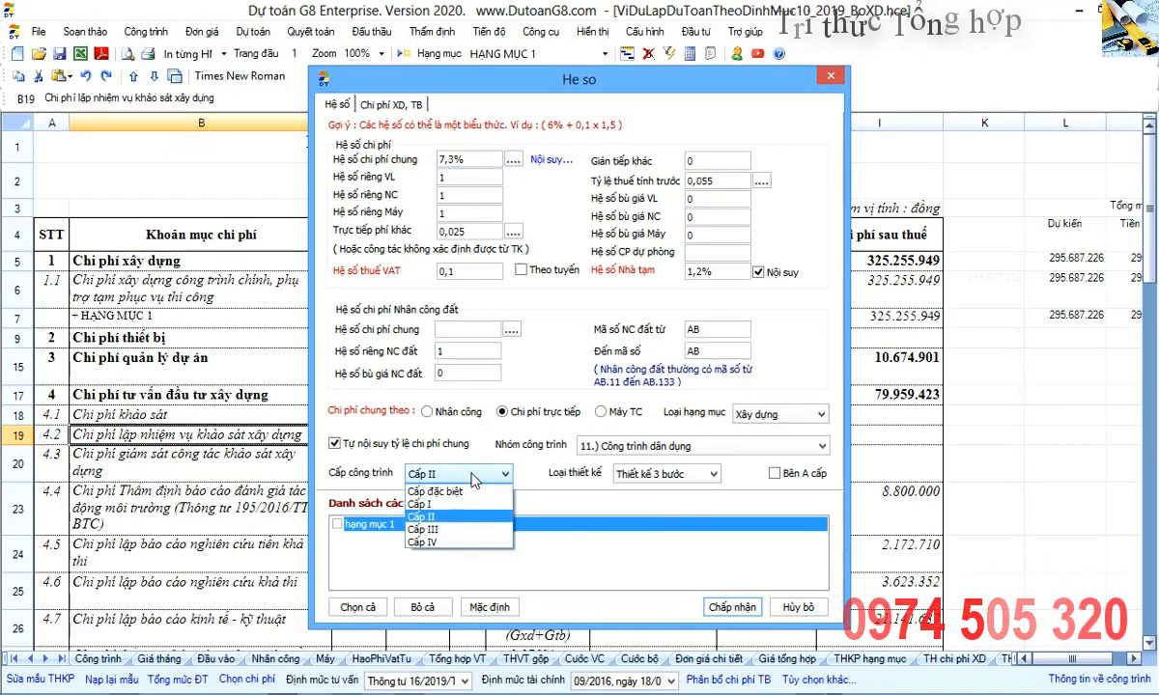
left_click(473, 480)
left_click(713, 475)
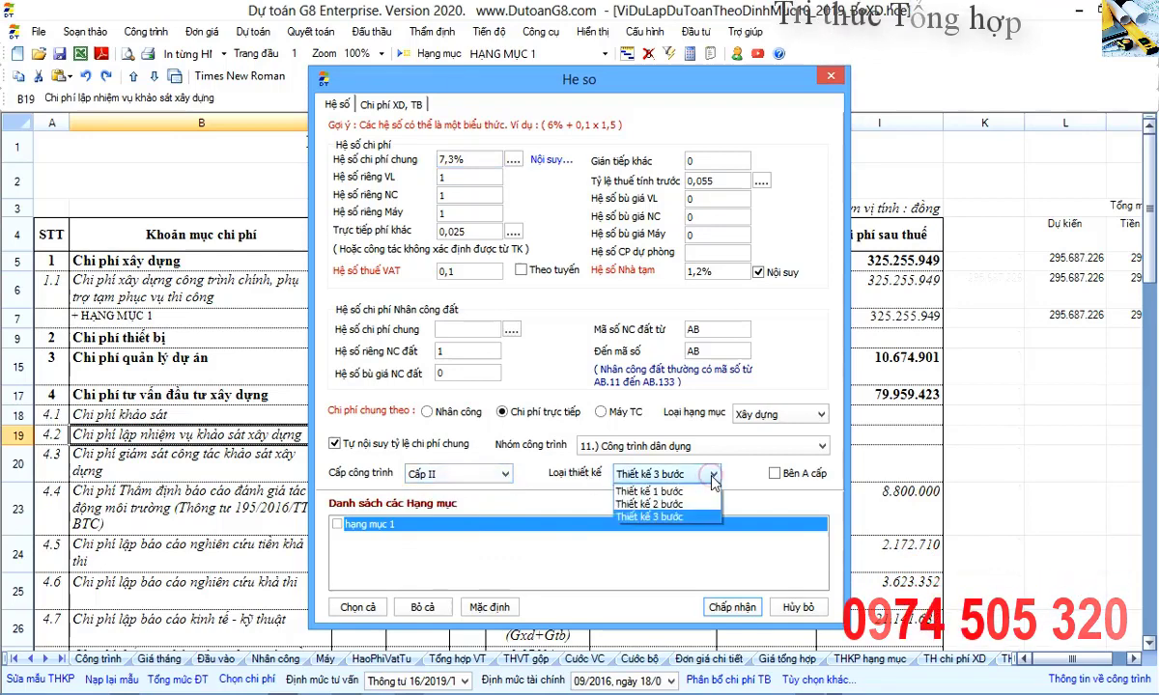
left_click(713, 478)
left_click(695, 446)
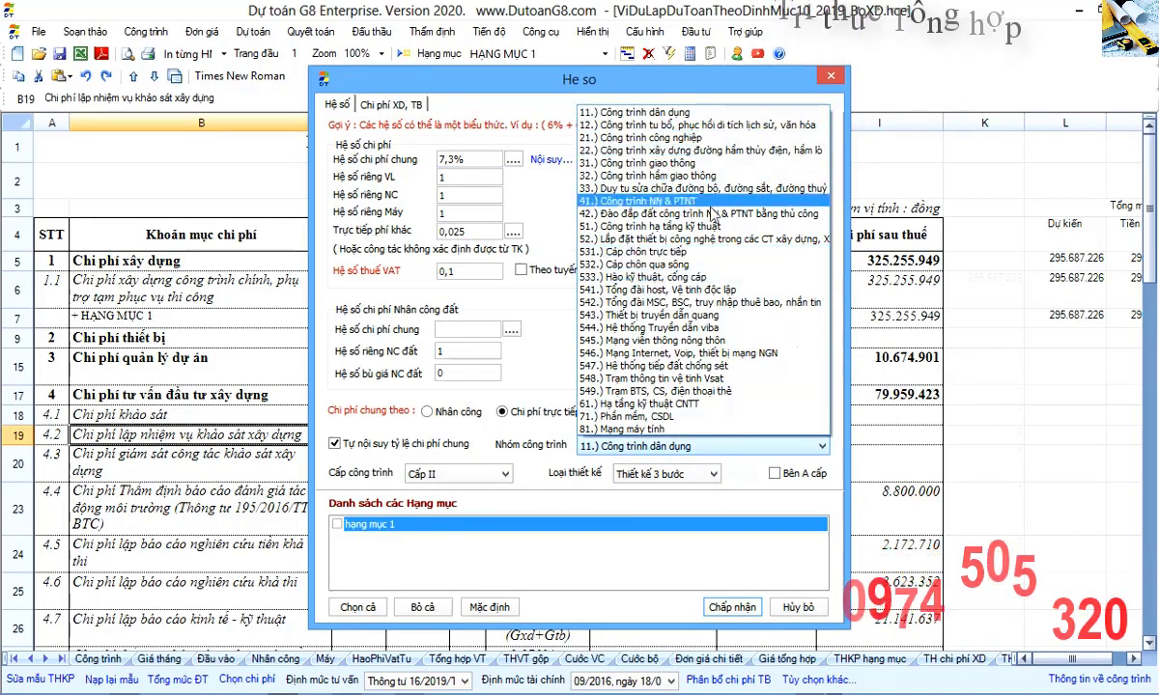
left_click(519, 76)
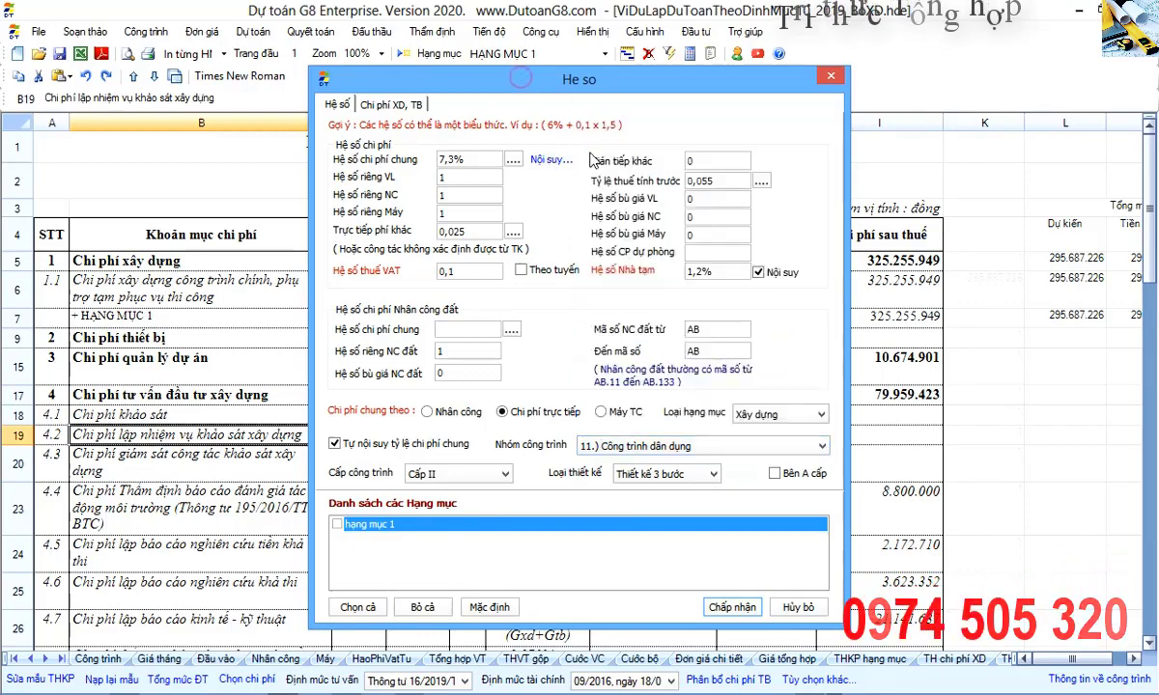
left_click(738, 606)
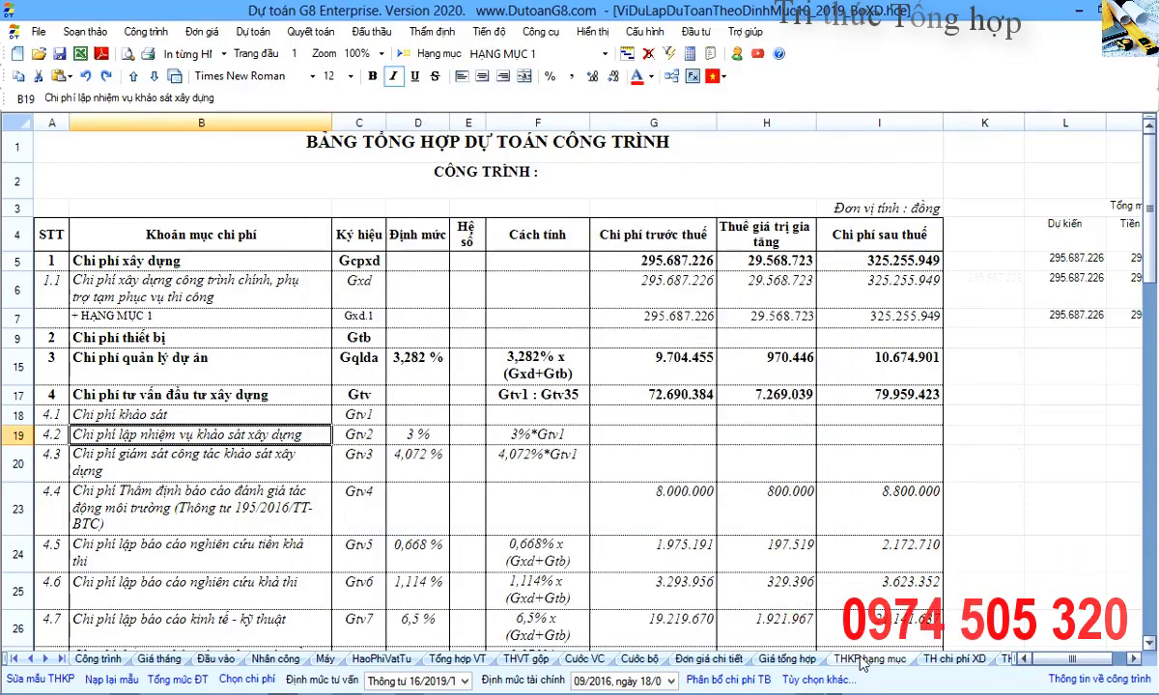
View the cost breakdown on THKP hạng mục and return to TH kinh phí to review the Định mức percentages.
left_click(862, 659)
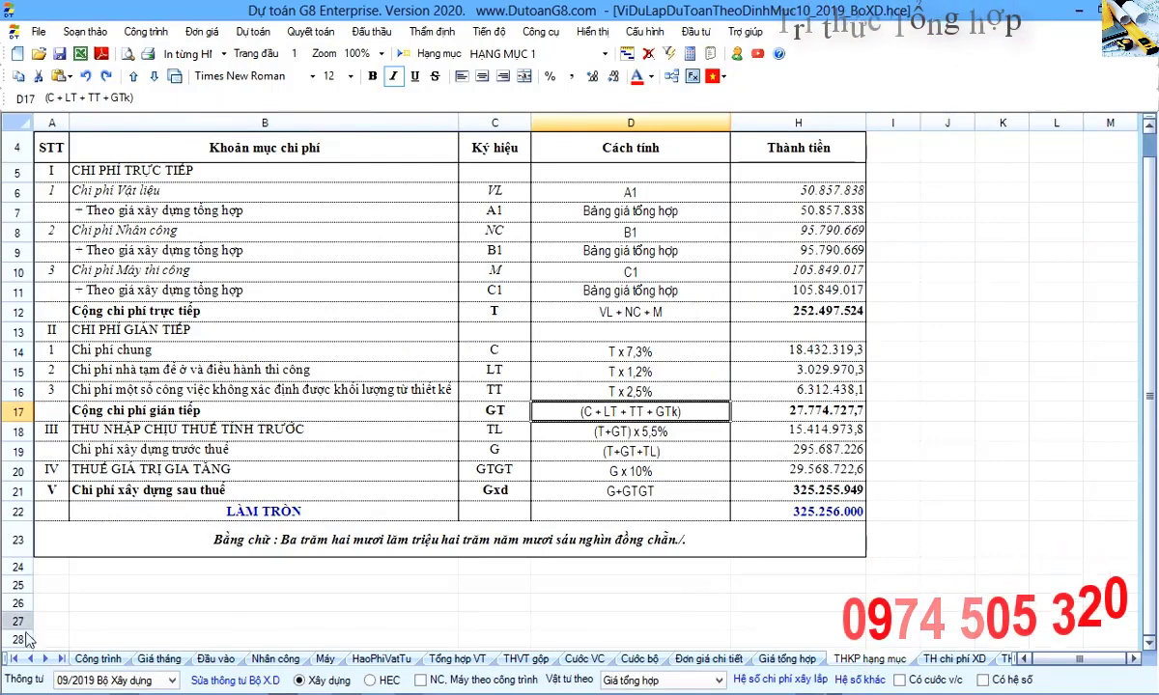
left_click(46, 658)
left_click(46, 658)
left_click(45, 659)
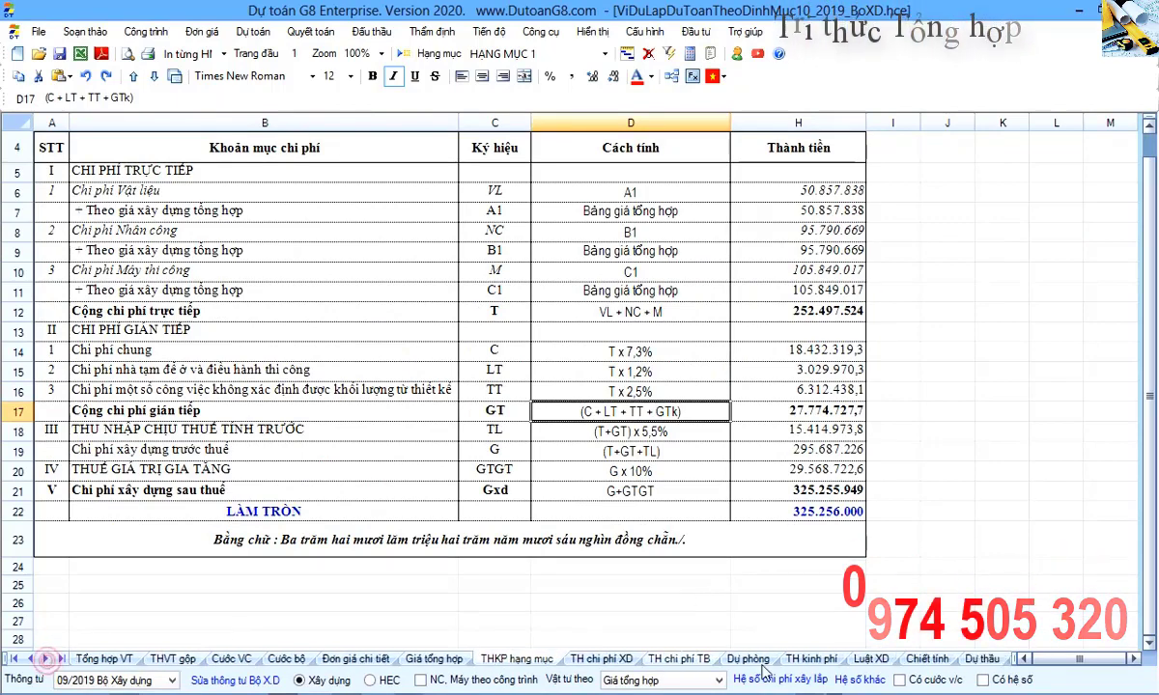
left_click(811, 659)
left_click_drag(417, 290, 417, 599)
left_click(423, 497)
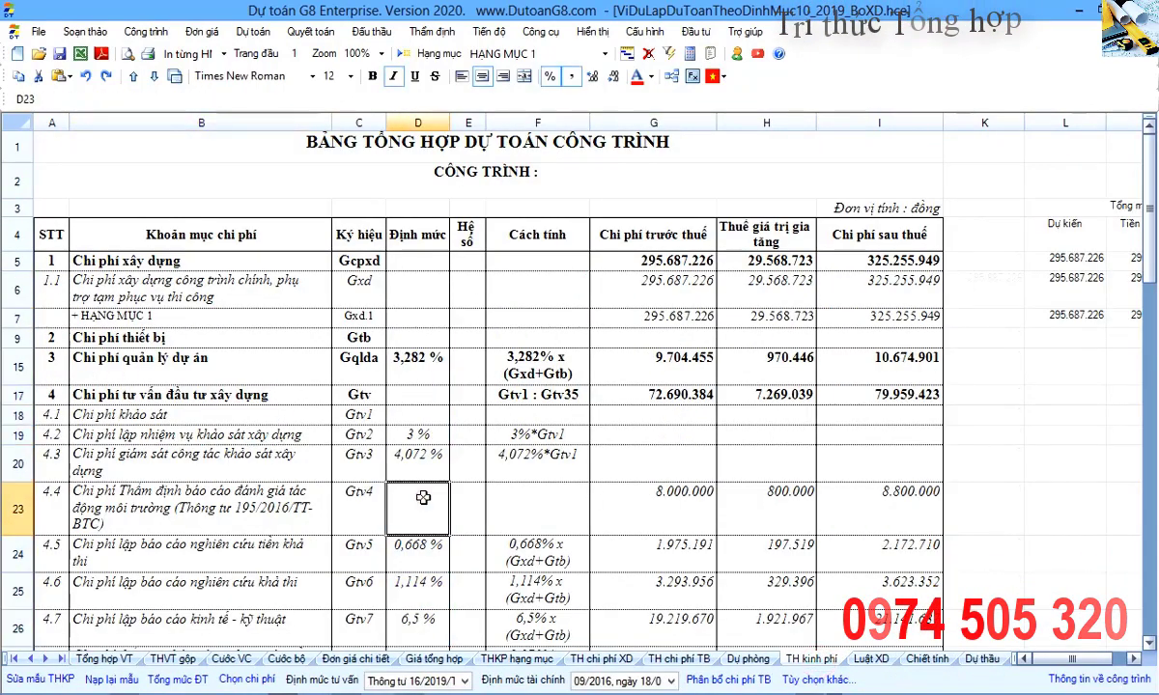
Examine the selectable cost items under Chọn chi phí without applying changes, and point out the survey cost rows on TH kinh phí.
left_click(345, 433)
scroll(315, 431, "down", 2)
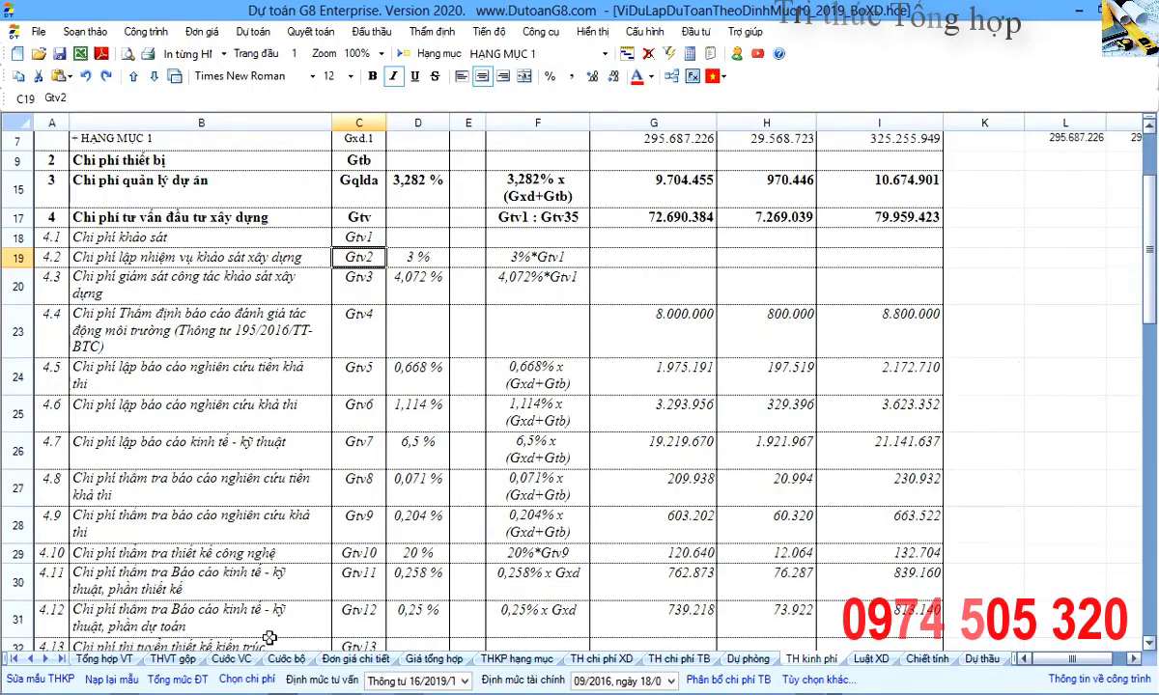
left_click(243, 679)
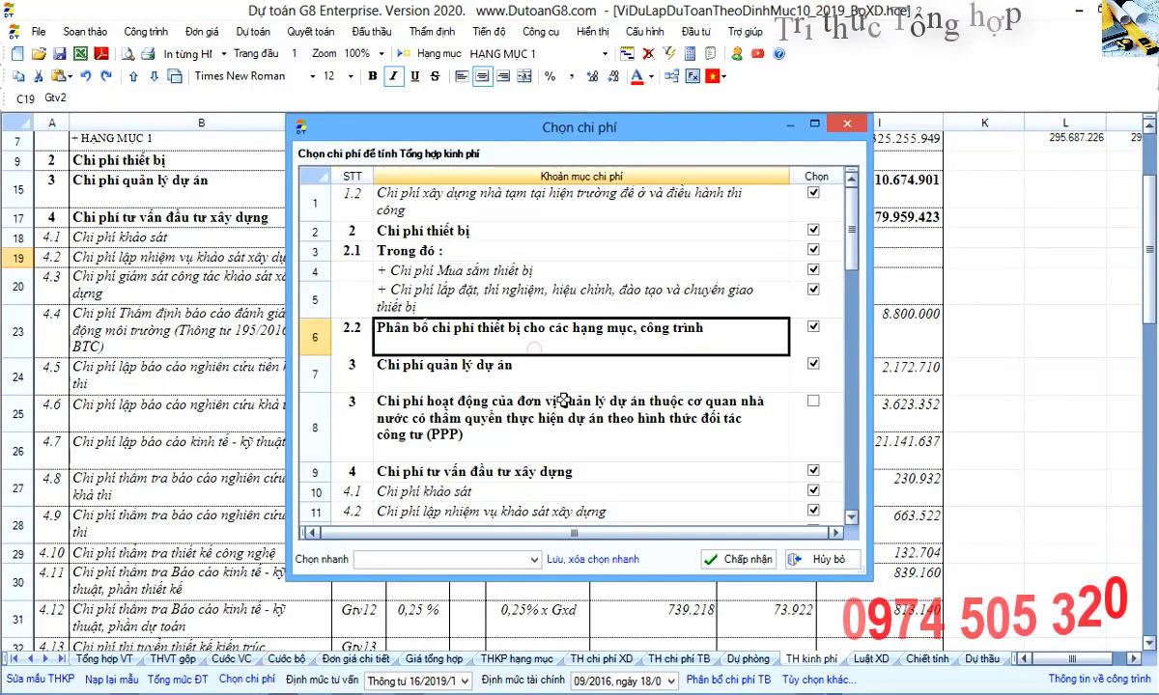
scroll(724, 411, "down", 2)
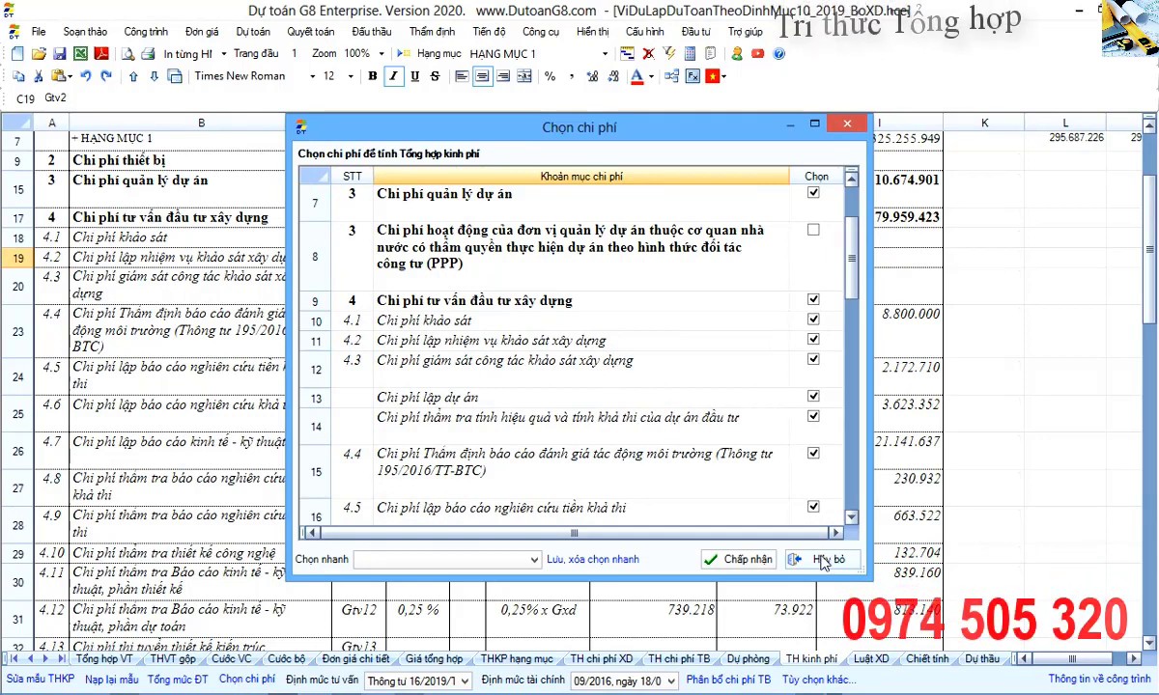
left_click(573, 475)
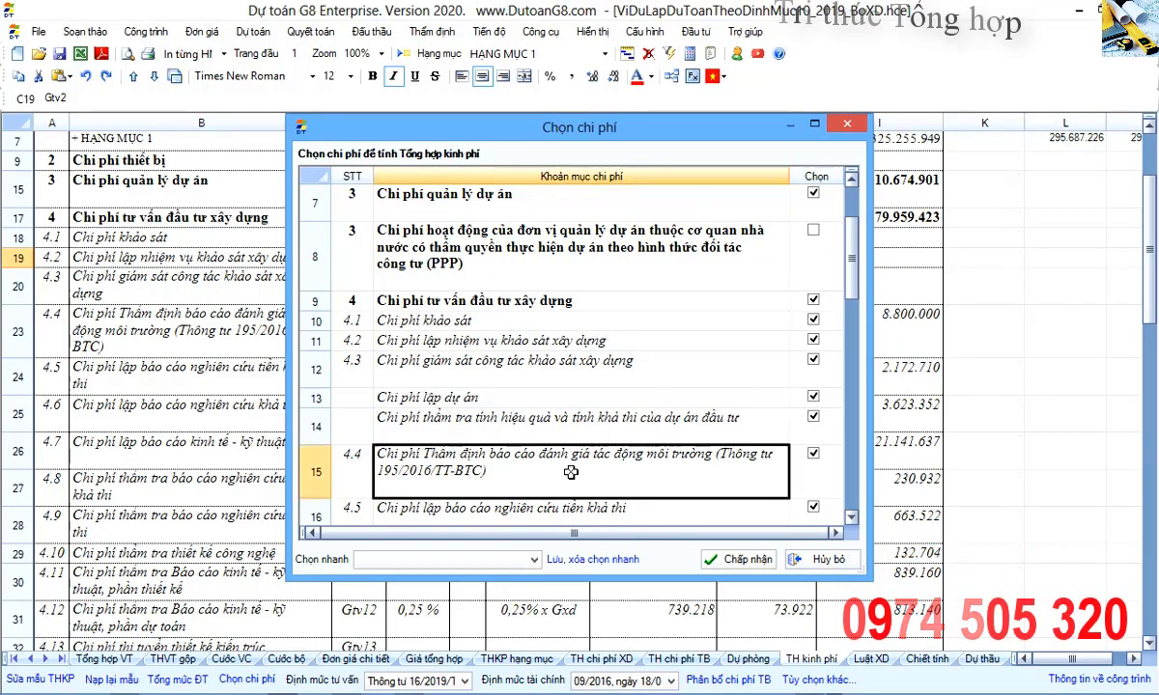
scroll(569, 469, "down", 1)
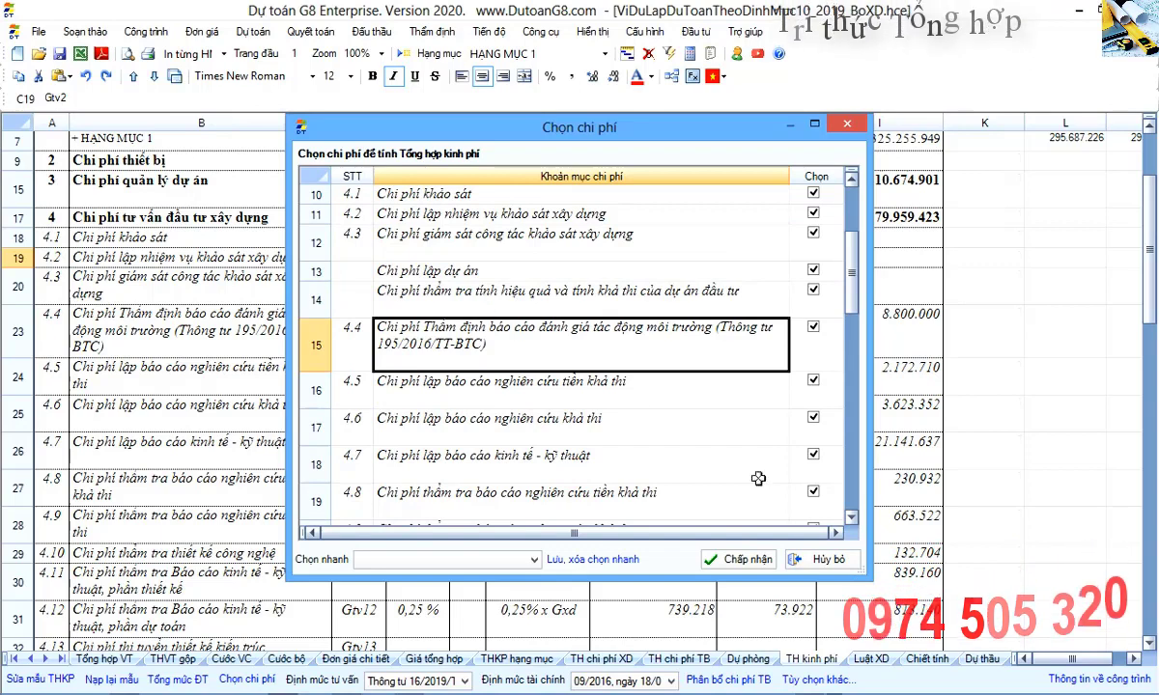
left_click(825, 562)
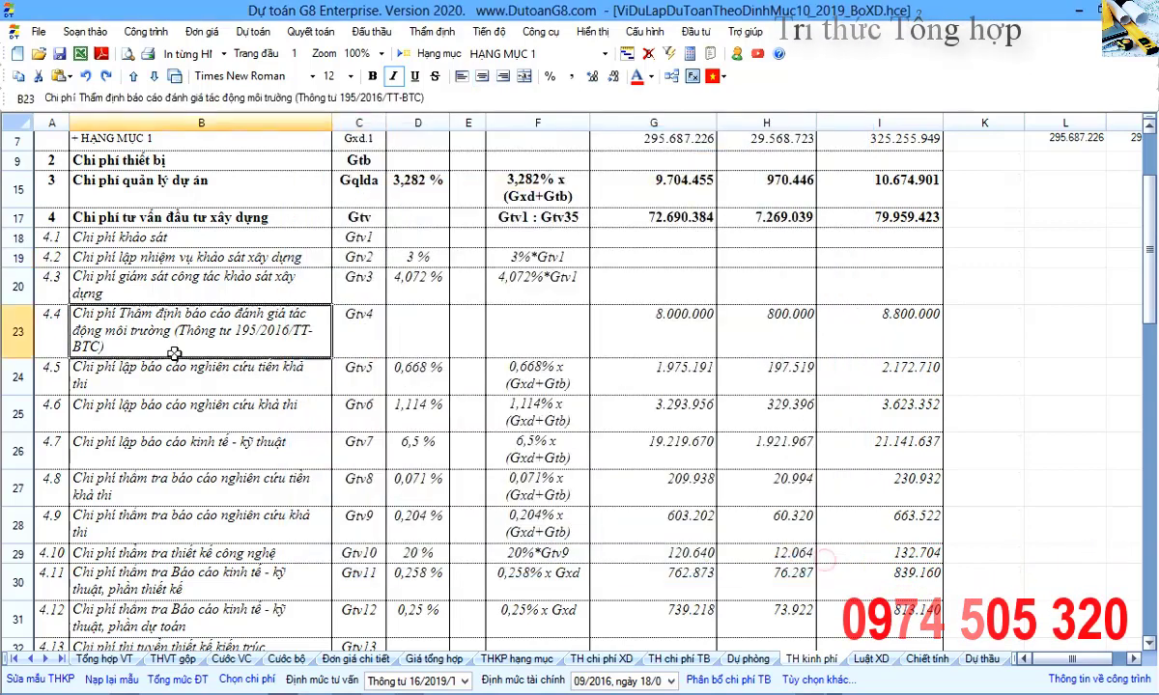
left_click(143, 251)
left_click(155, 280)
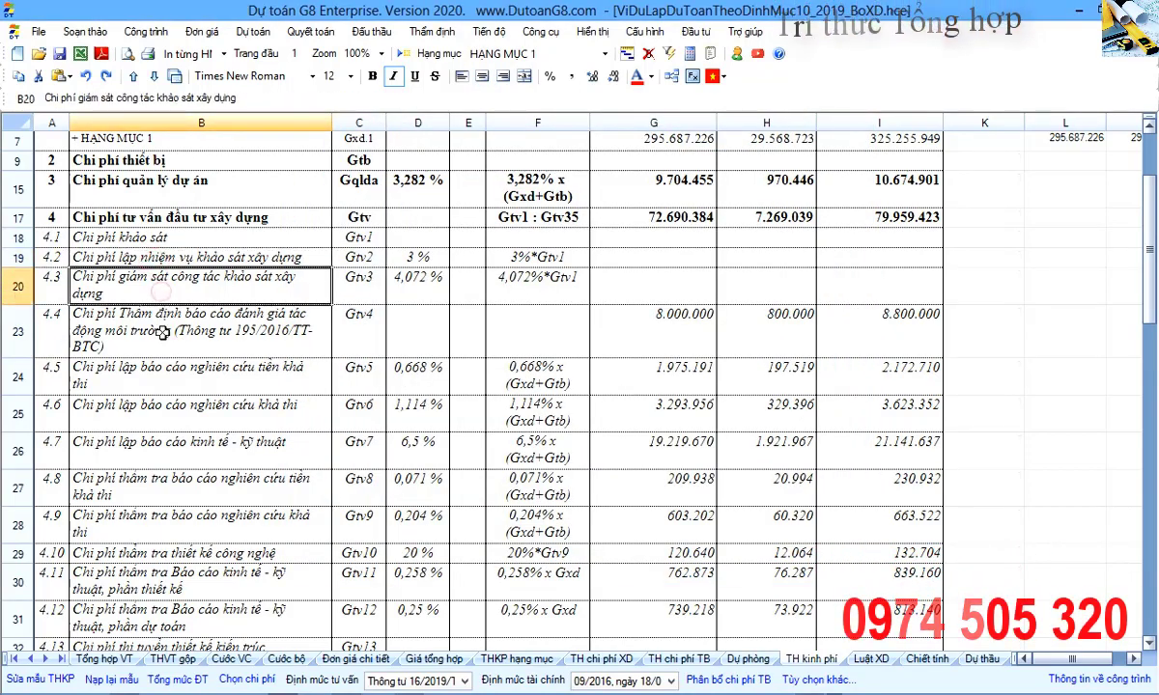
Exclude the environmental impact report appraisal cost (Thông tư 195/2016/TT-BTC), item 4.4, from the costs calculated on TH kinh phí.
left_click(152, 324)
left_click(26, 334)
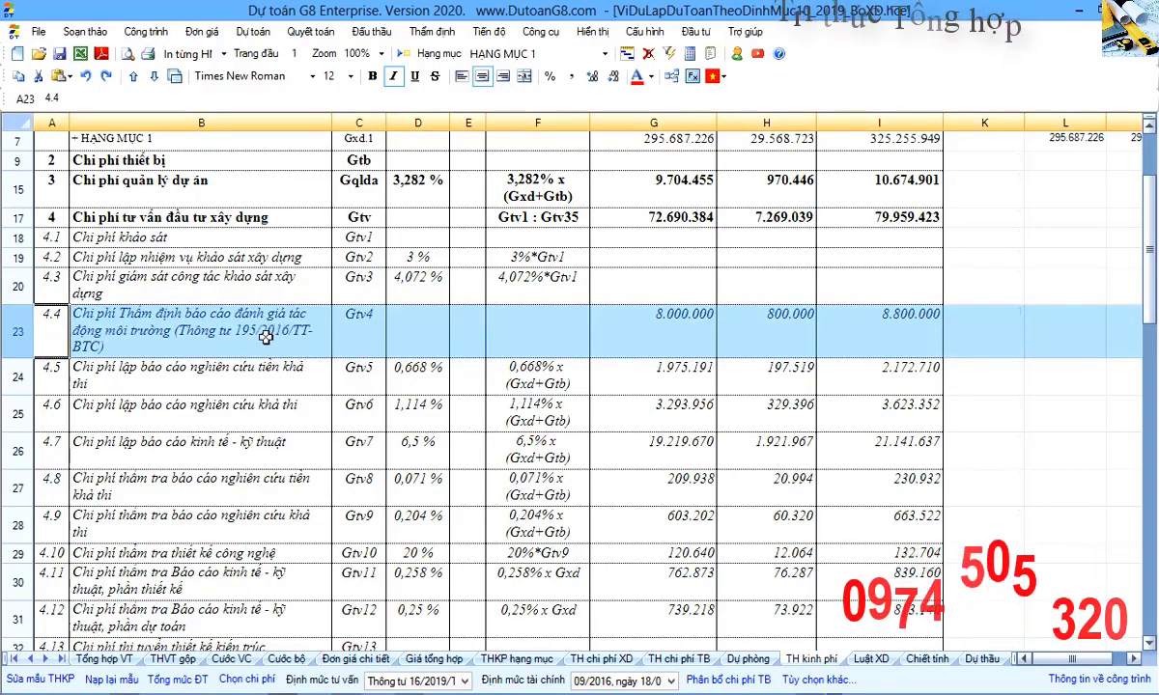
left_click(246, 679)
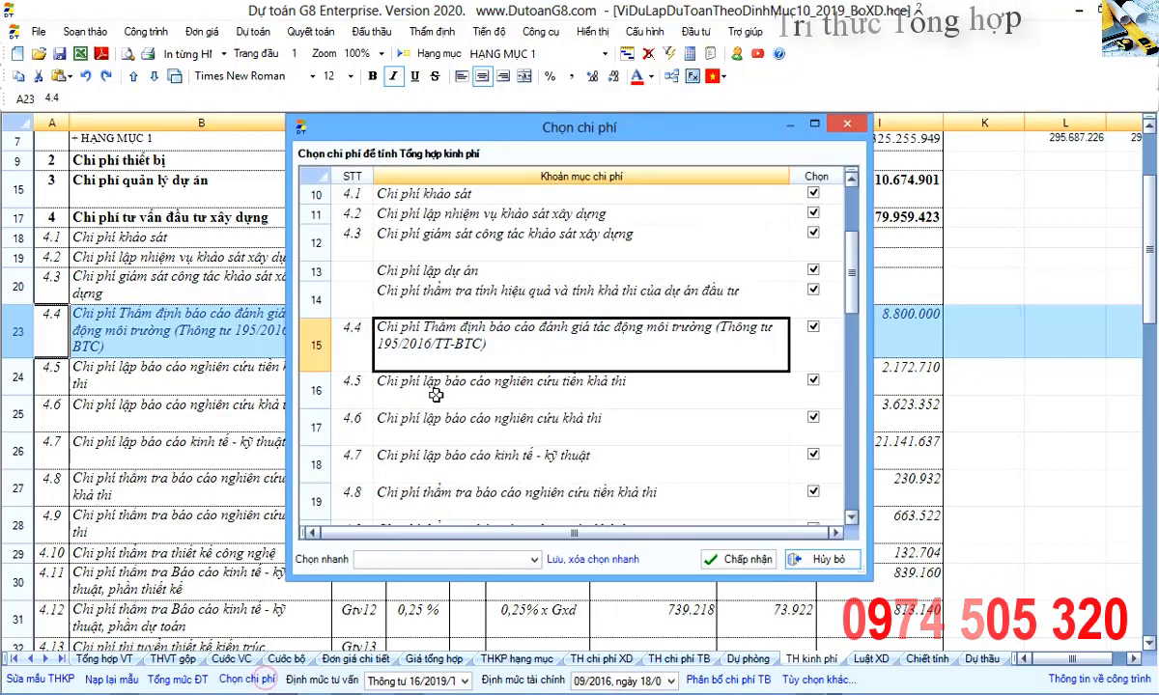
left_click(813, 329)
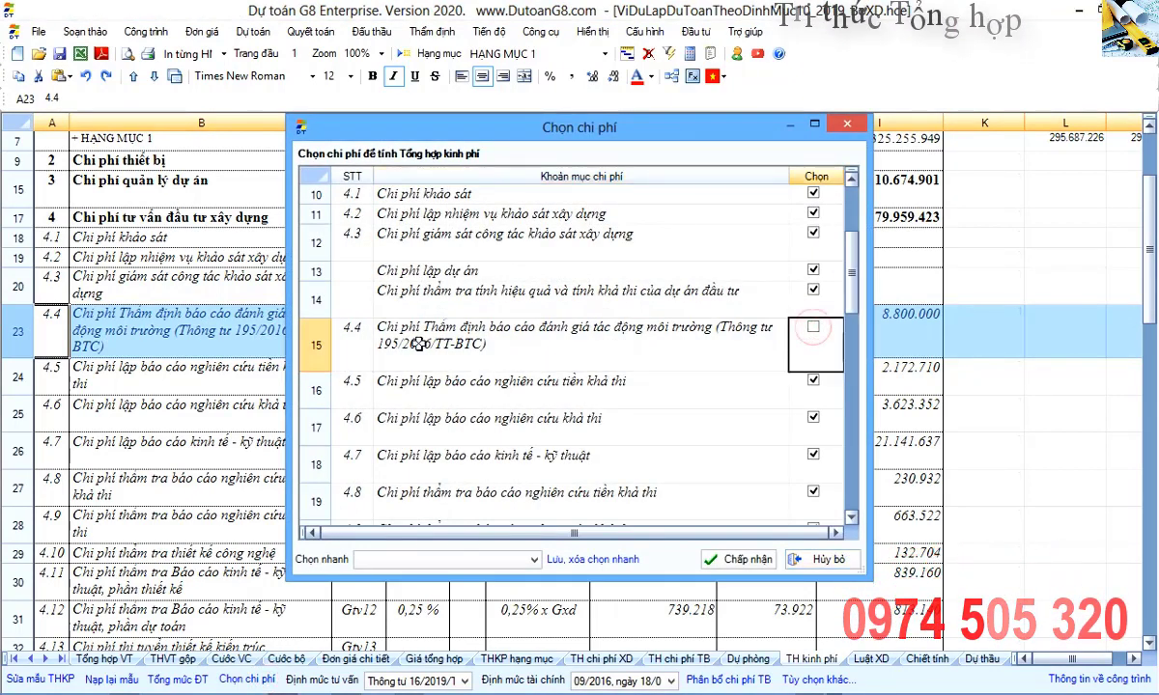
left_click(756, 560)
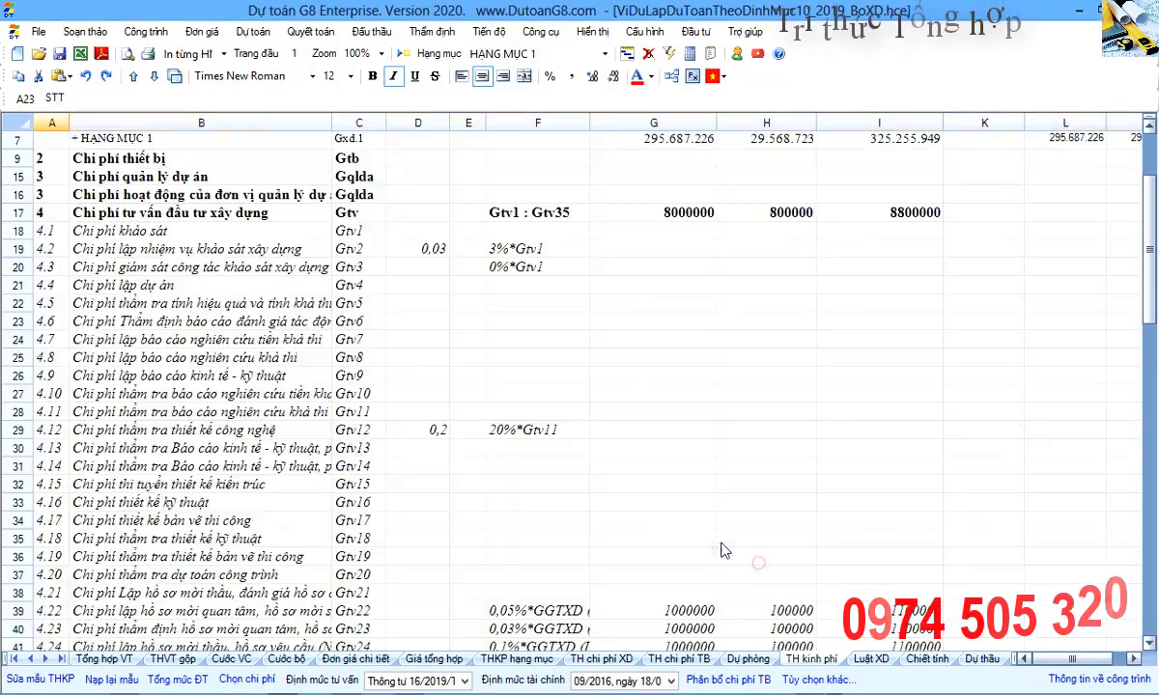
left_click(165, 333)
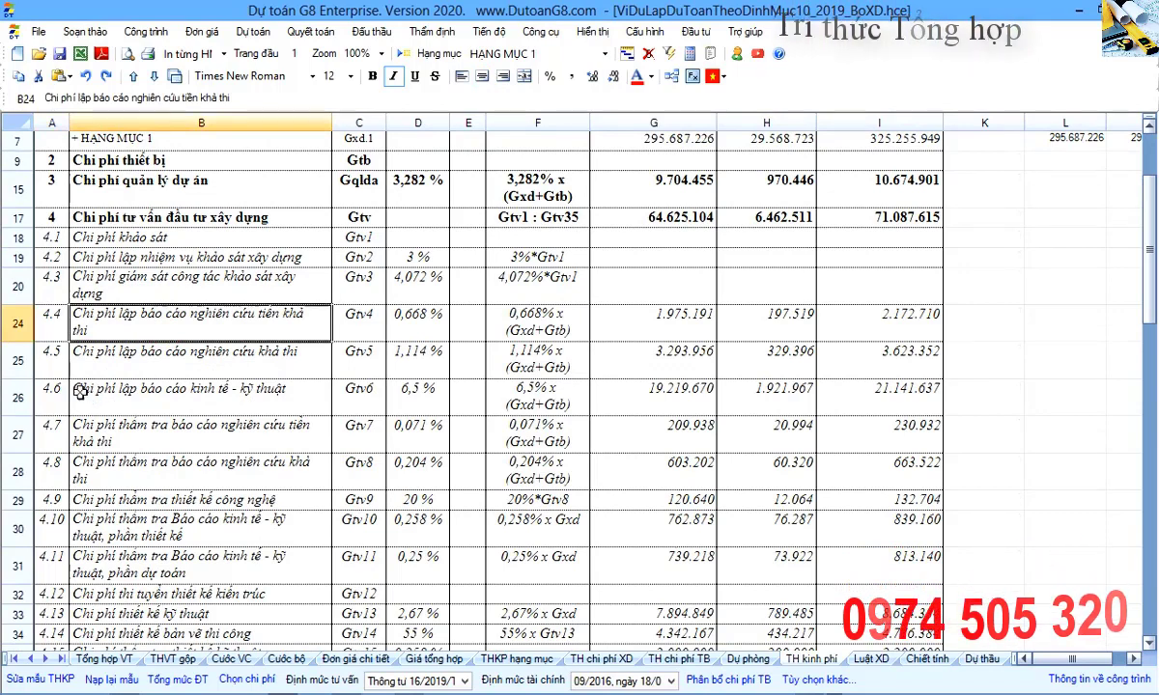
Unhide the hidden rows between items 4.3 and 4.7 and check the environmental impact appraisal row.
left_click(18, 322)
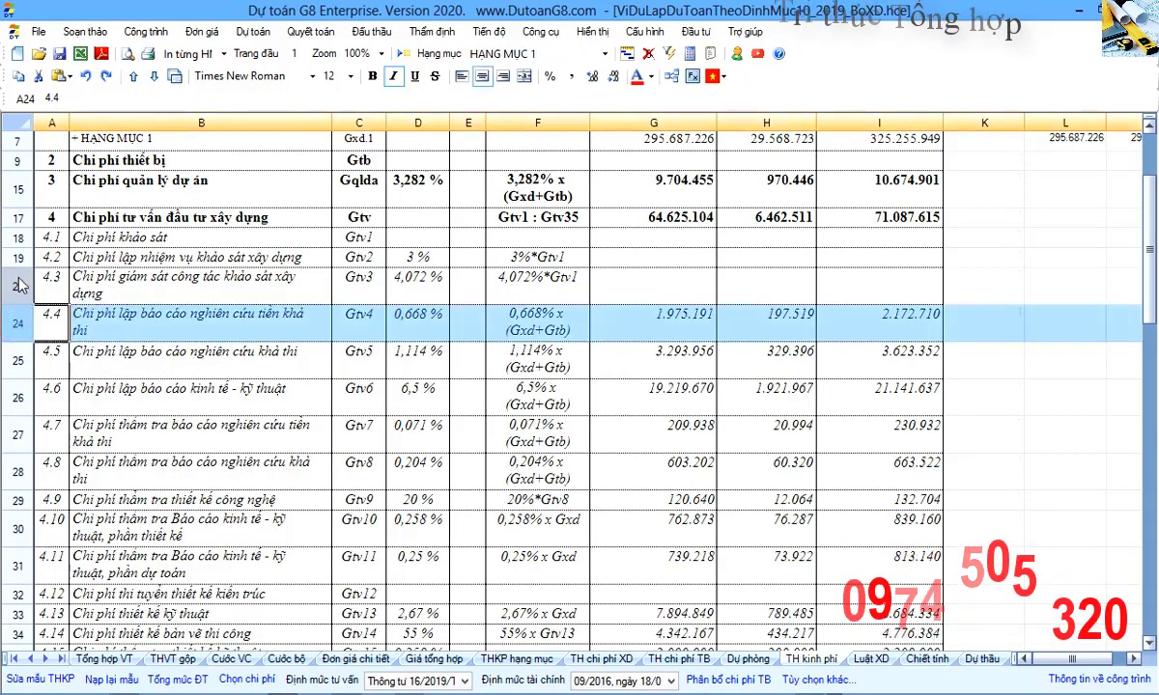
left_click_drag(18, 280, 20, 431)
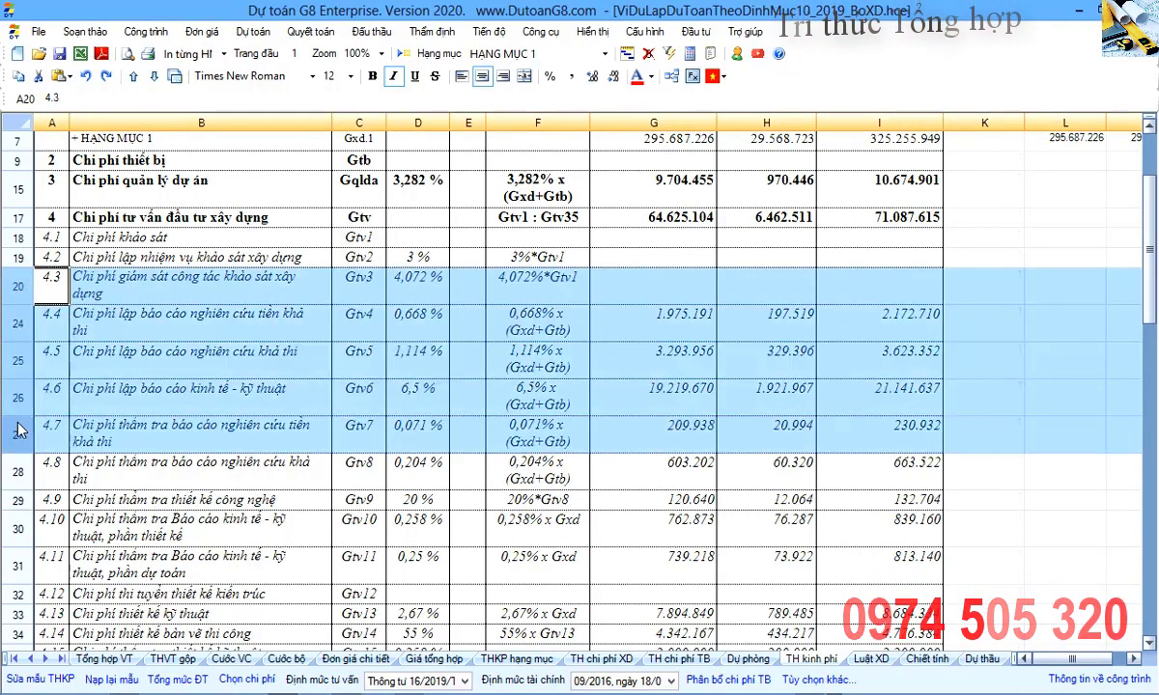
right_click(19, 430)
left_click(116, 544)
left_click(321, 552)
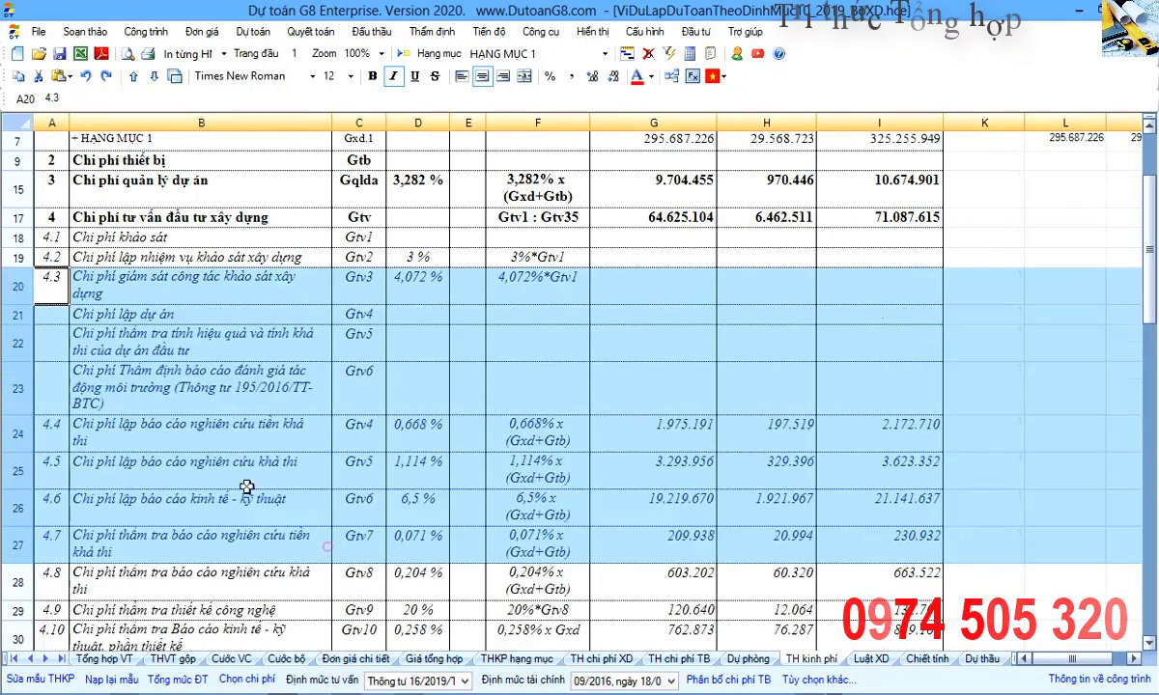
left_click(162, 379)
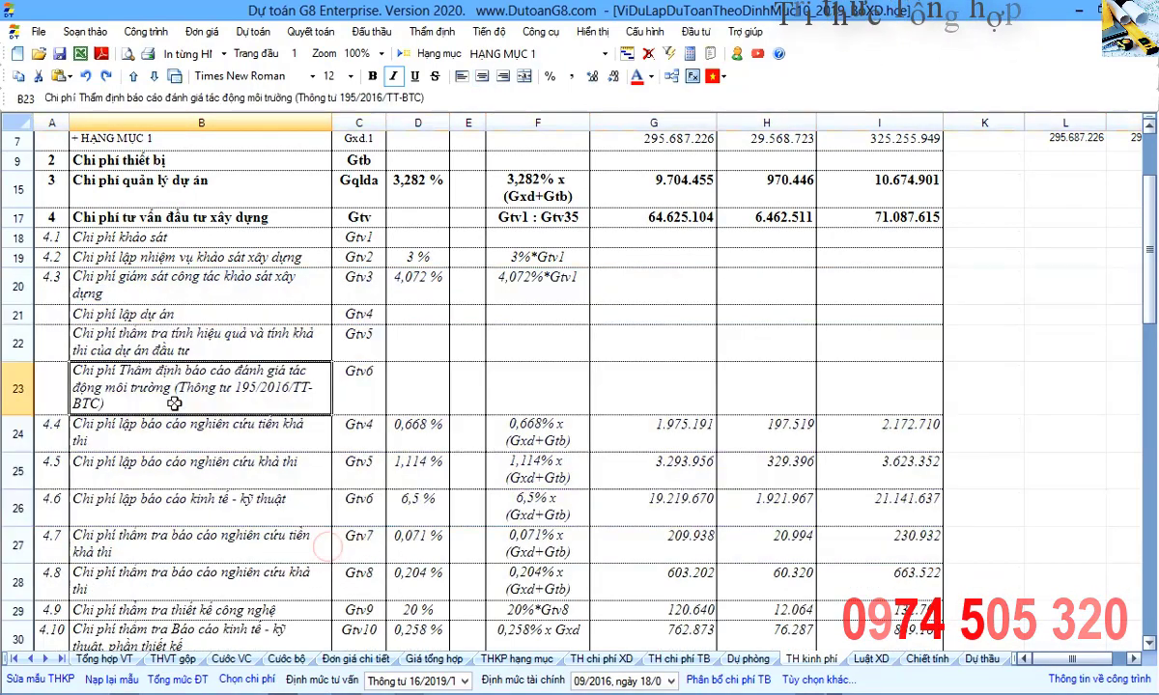
left_click(17, 387)
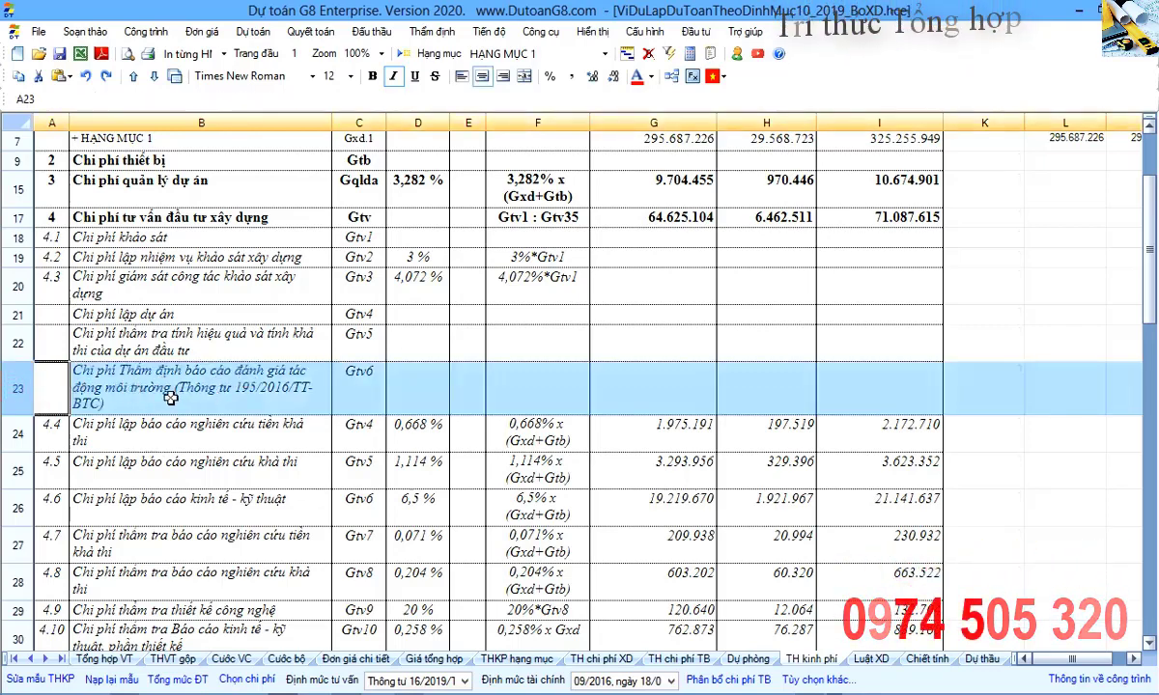
left_click_drag(406, 390, 921, 389)
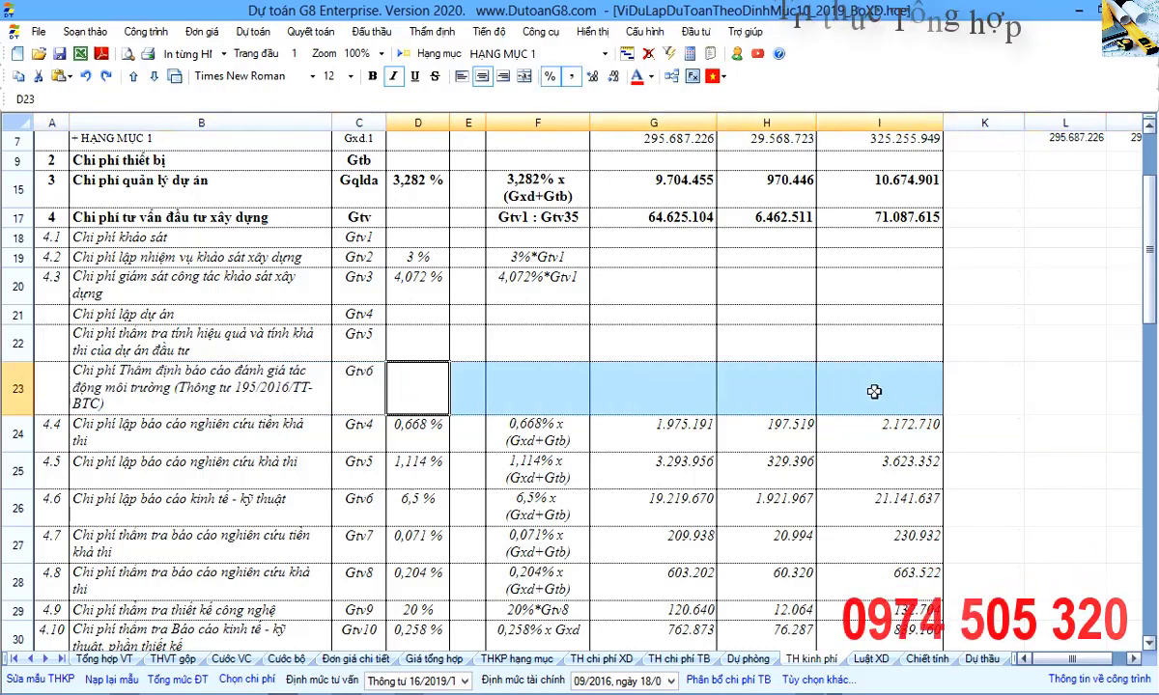
Hide rows 21 to 23 again and return to the beginning of the TH kinh phí table.
left_click_drag(18, 315, 24, 398)
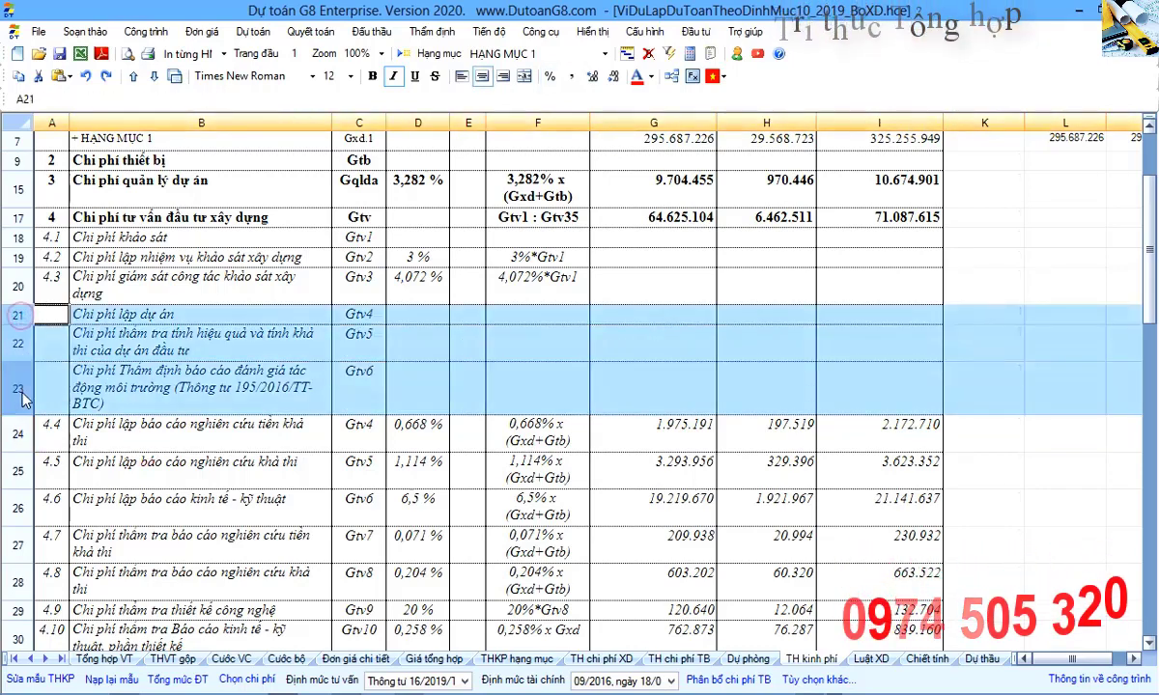
right_click(24, 394)
mouse_move(193, 513)
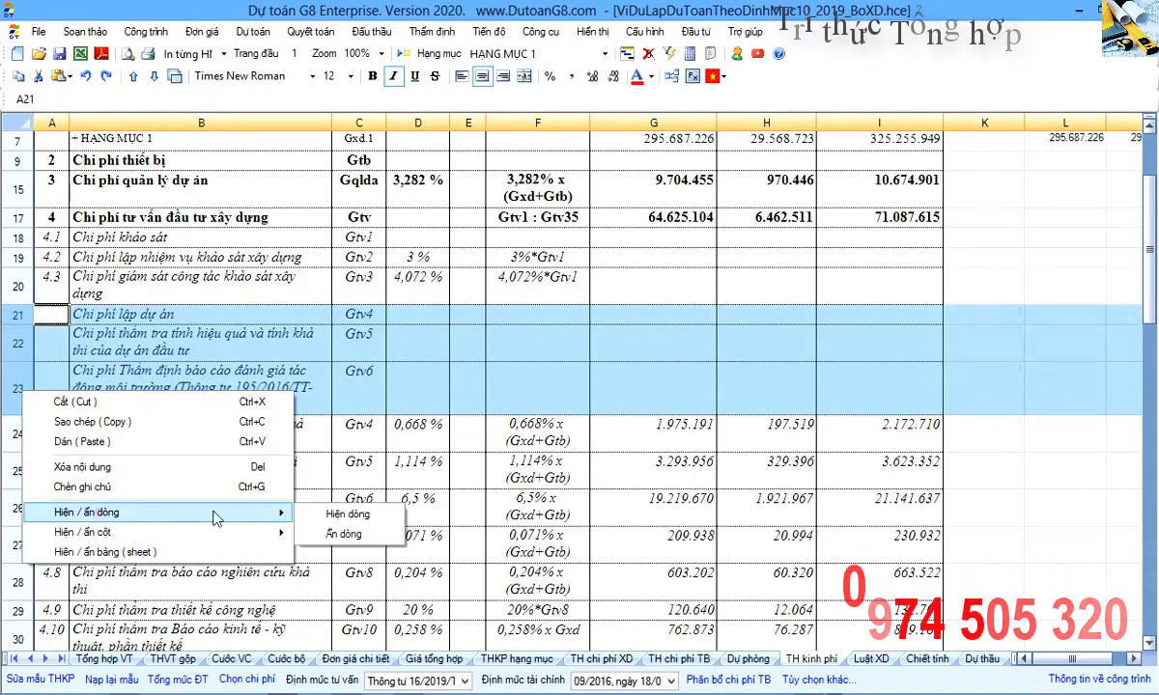
left_click(344, 535)
left_click(218, 279)
scroll(232, 343, "up", 2)
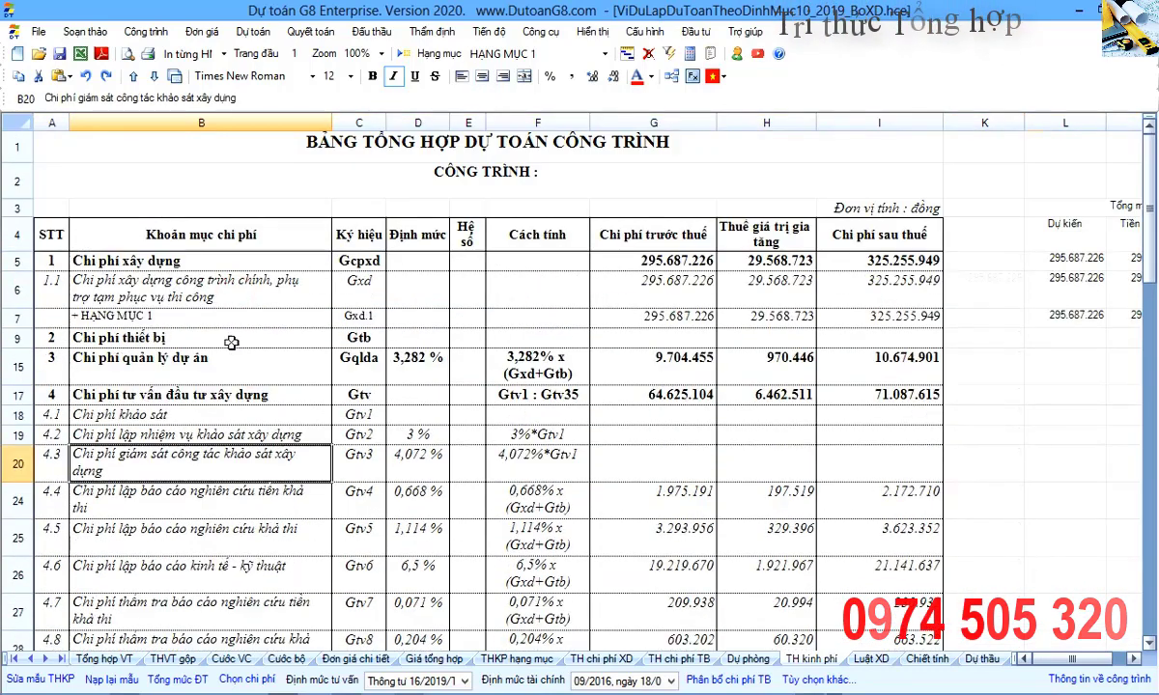
left_click(172, 224)
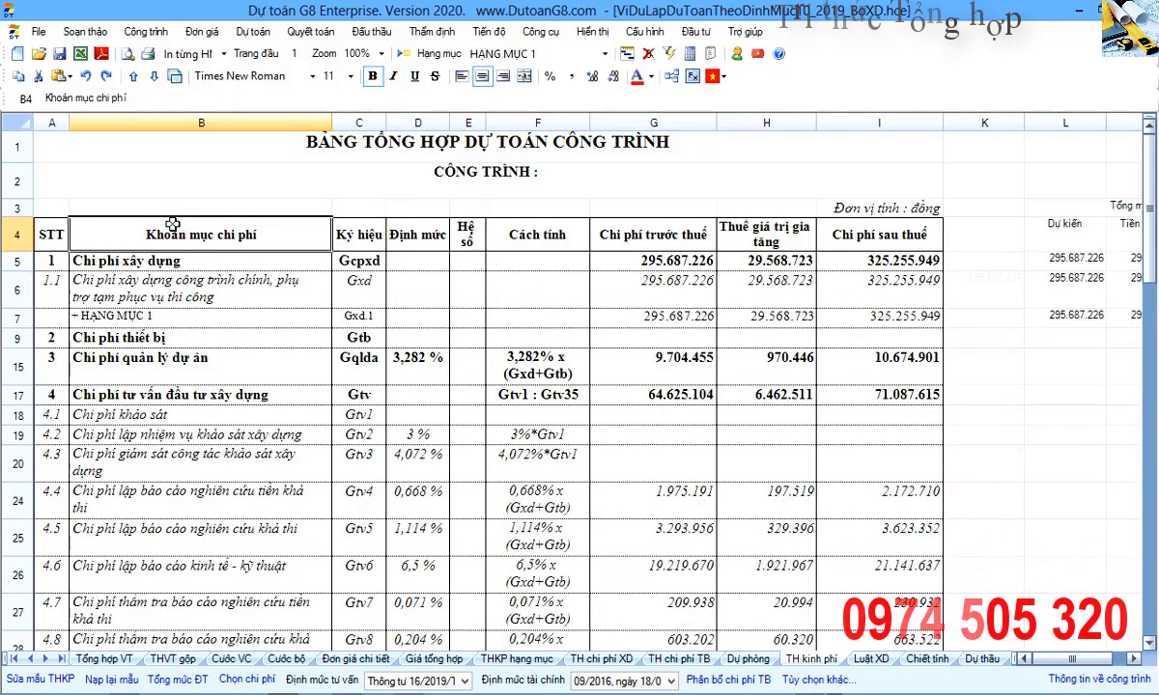
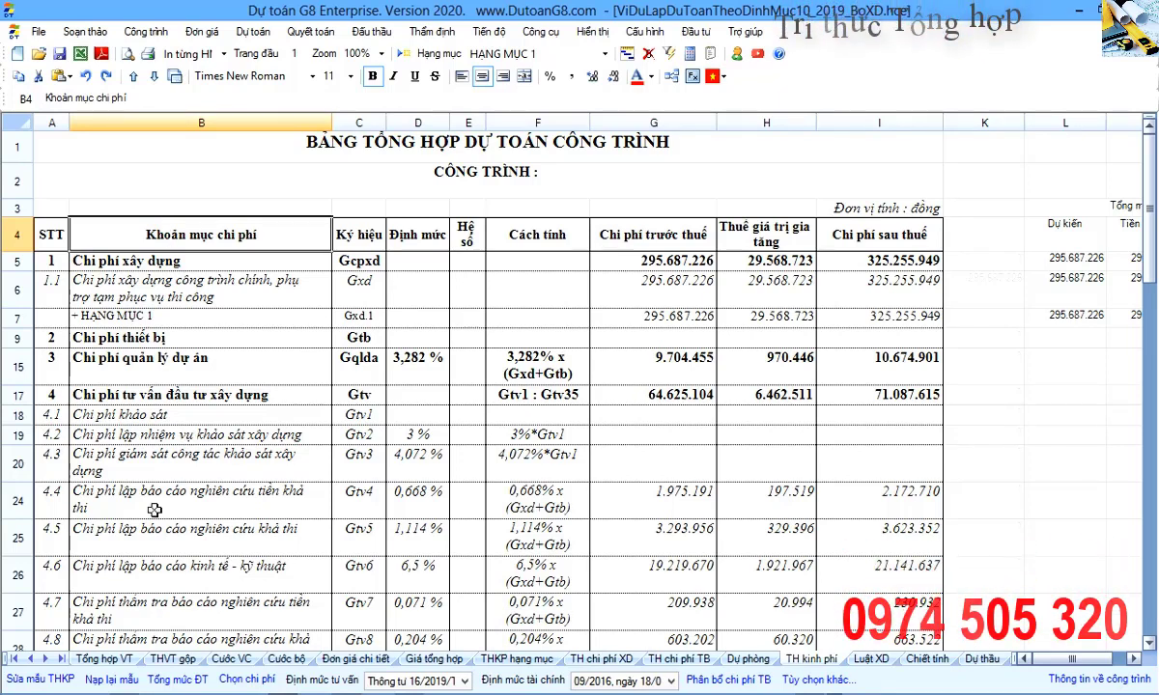
Switch to the PowerPoint topic slide and review its points on Định mức 10/2019 and the circulars for prices, estimates and bidding.
left_click(17, 658)
key("alt+Tab")
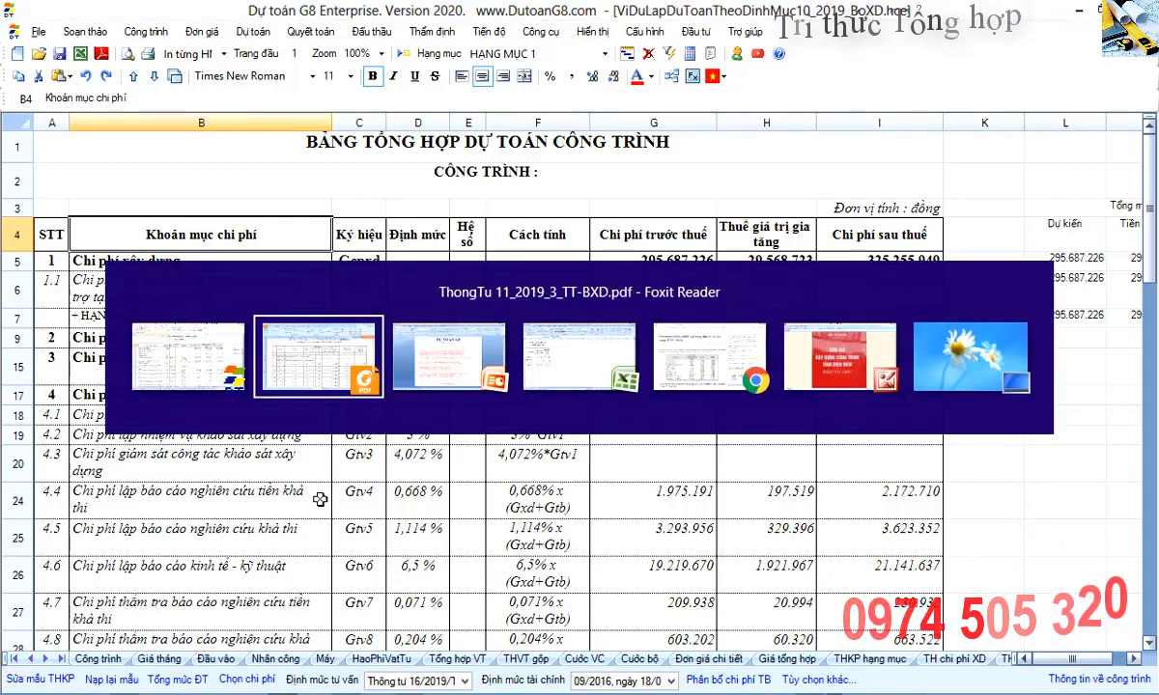
key("alt+Tab")
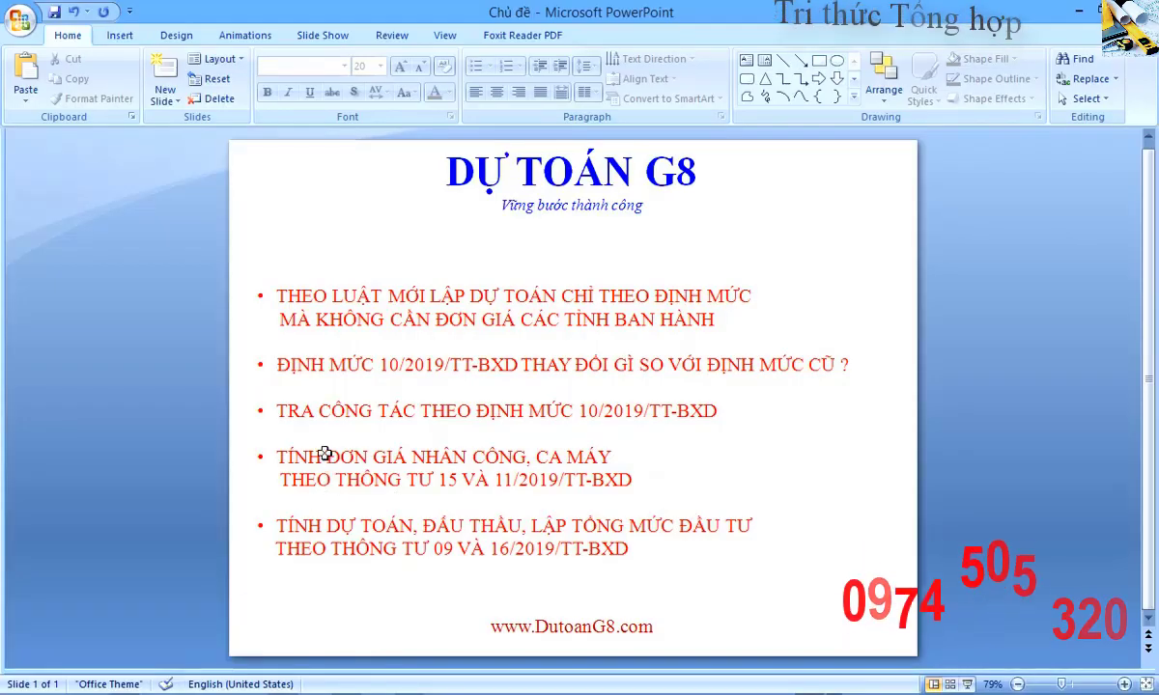
left_click_drag(365, 367, 490, 365)
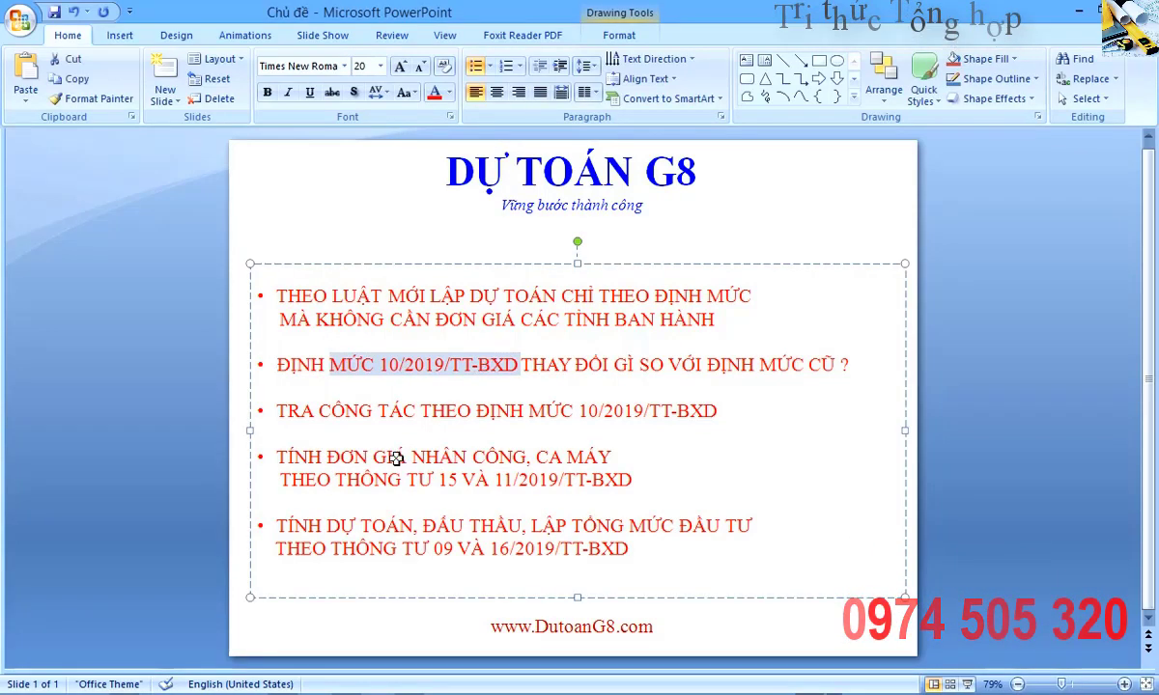
left_click_drag(335, 479, 618, 480)
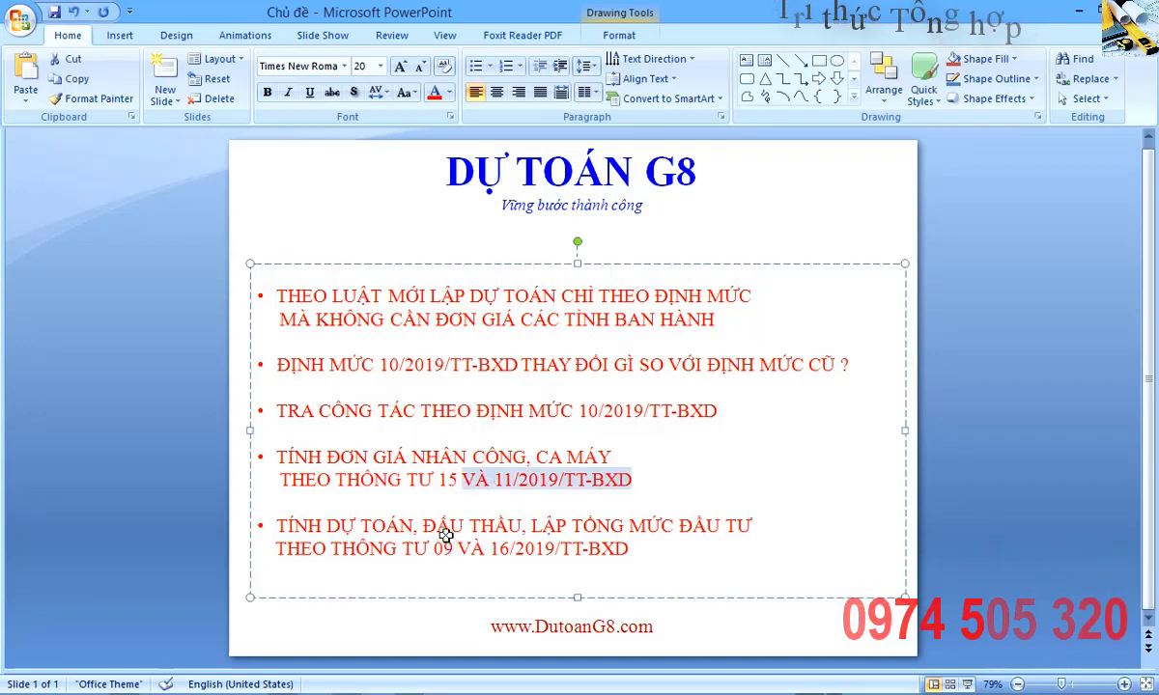
left_click_drag(413, 525, 595, 549)
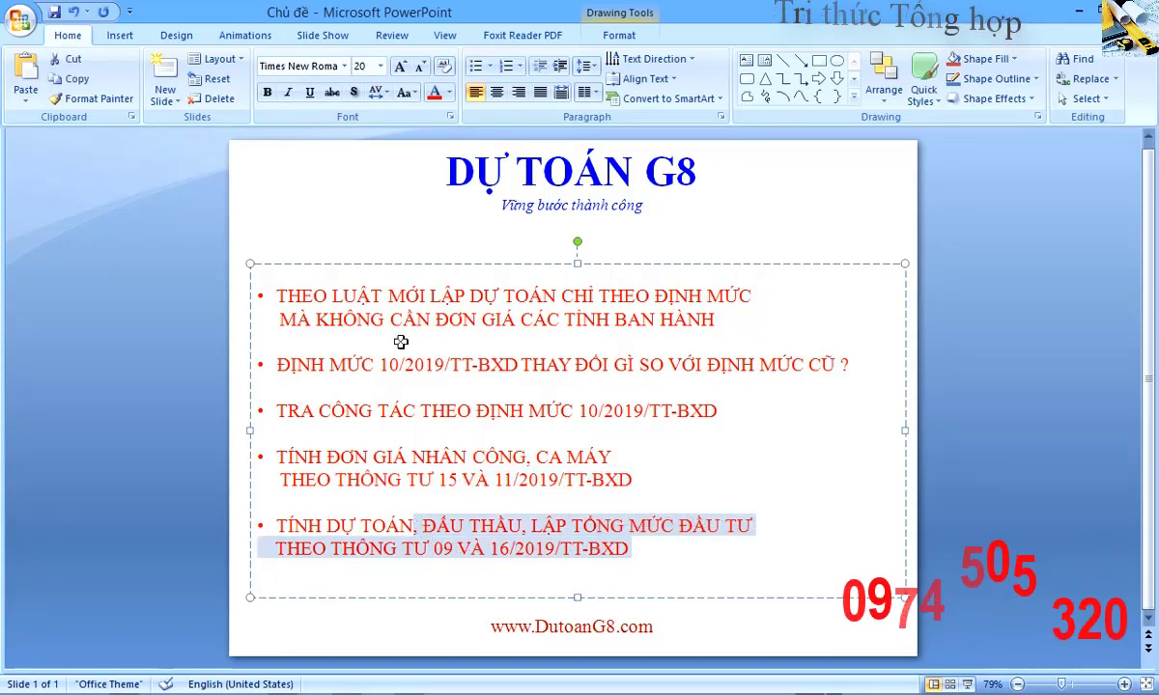
left_click(303, 211)
Switch back to Dự toán G8 and browse the Luật XD sheet to the 2019 Ministry of Construction circulars.
key("alt+Tab")
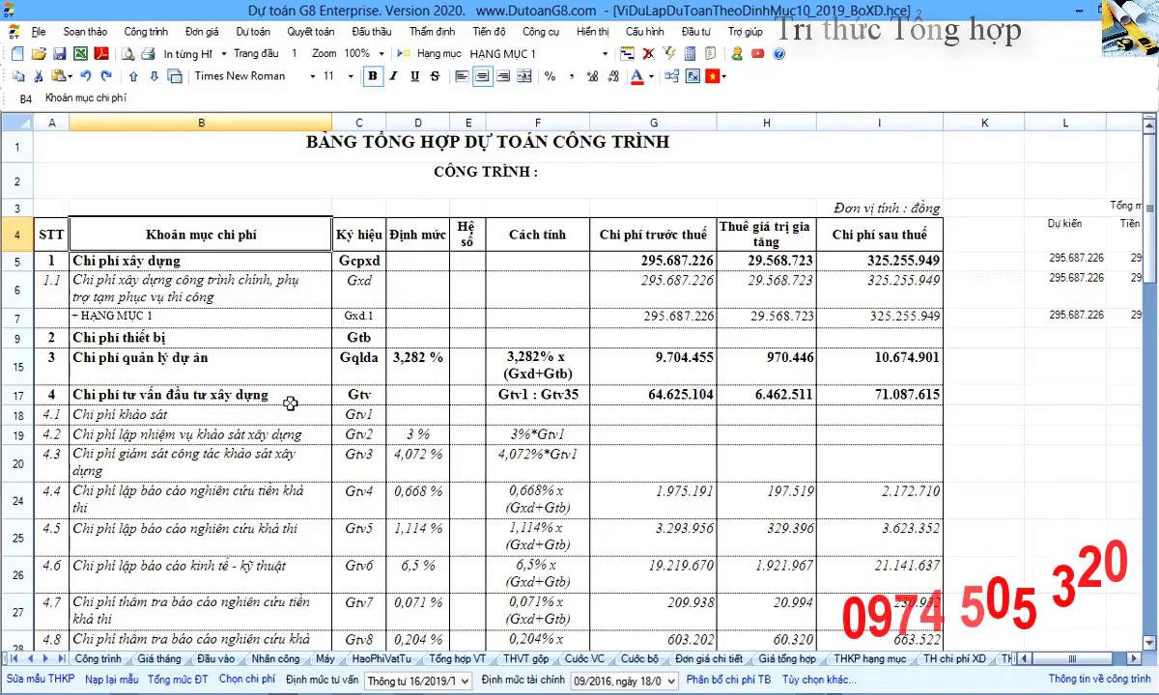
left_click(289, 401)
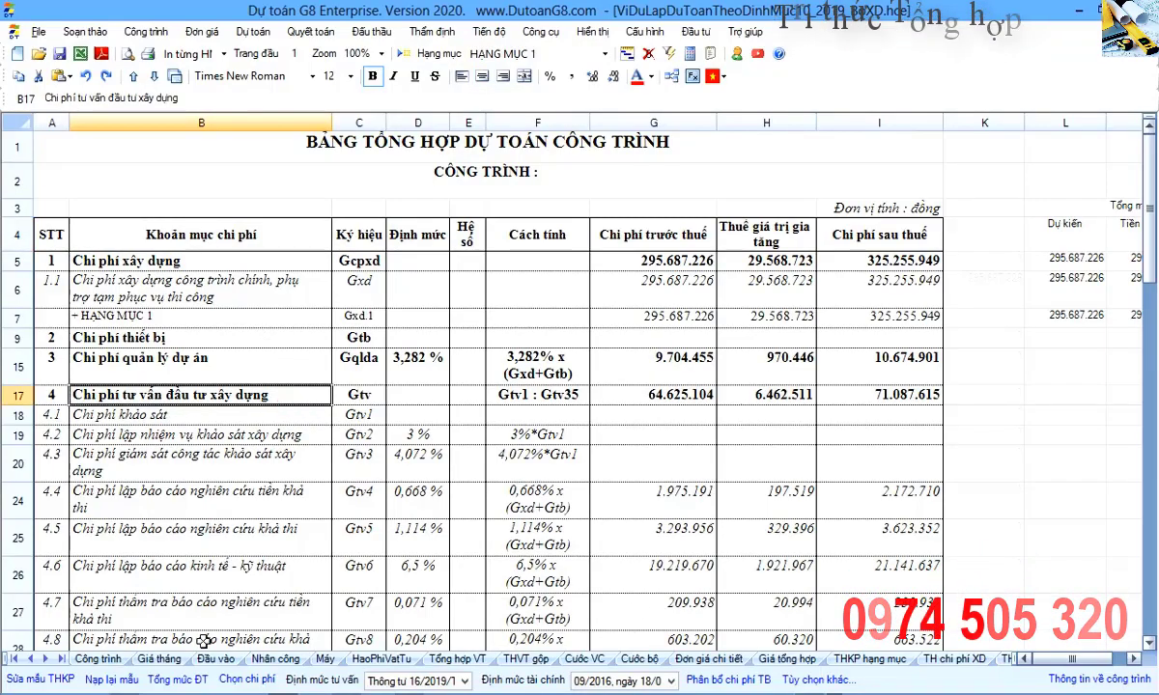
left_click(46, 666)
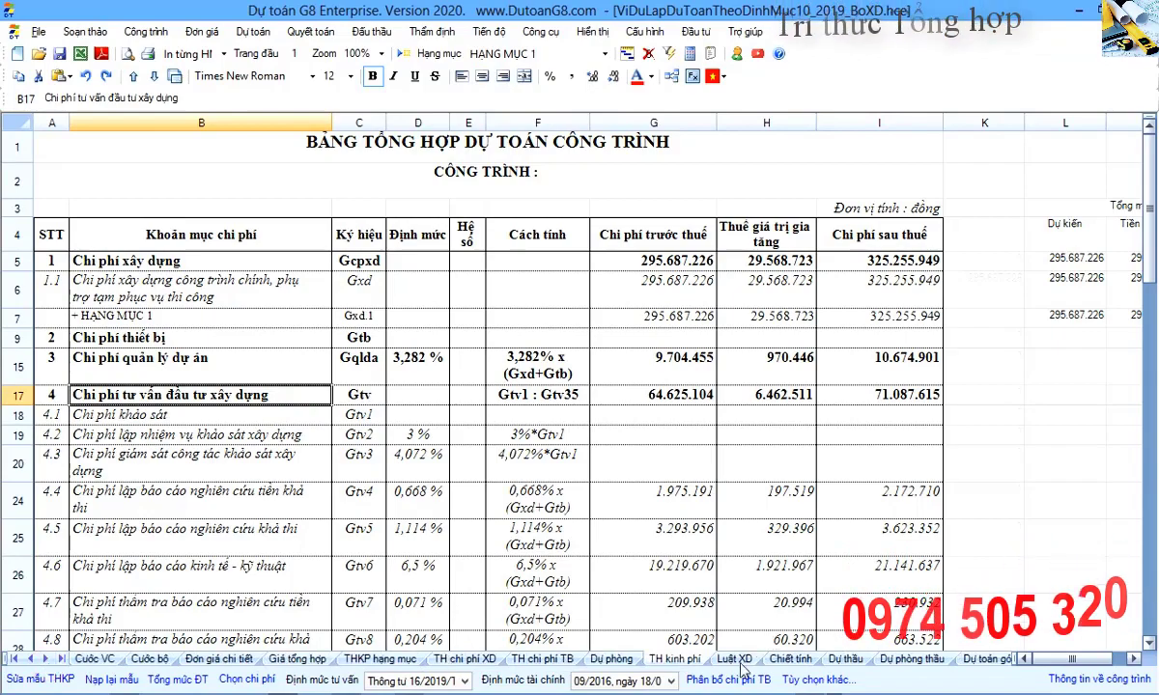
scroll(381, 333, "down", 7)
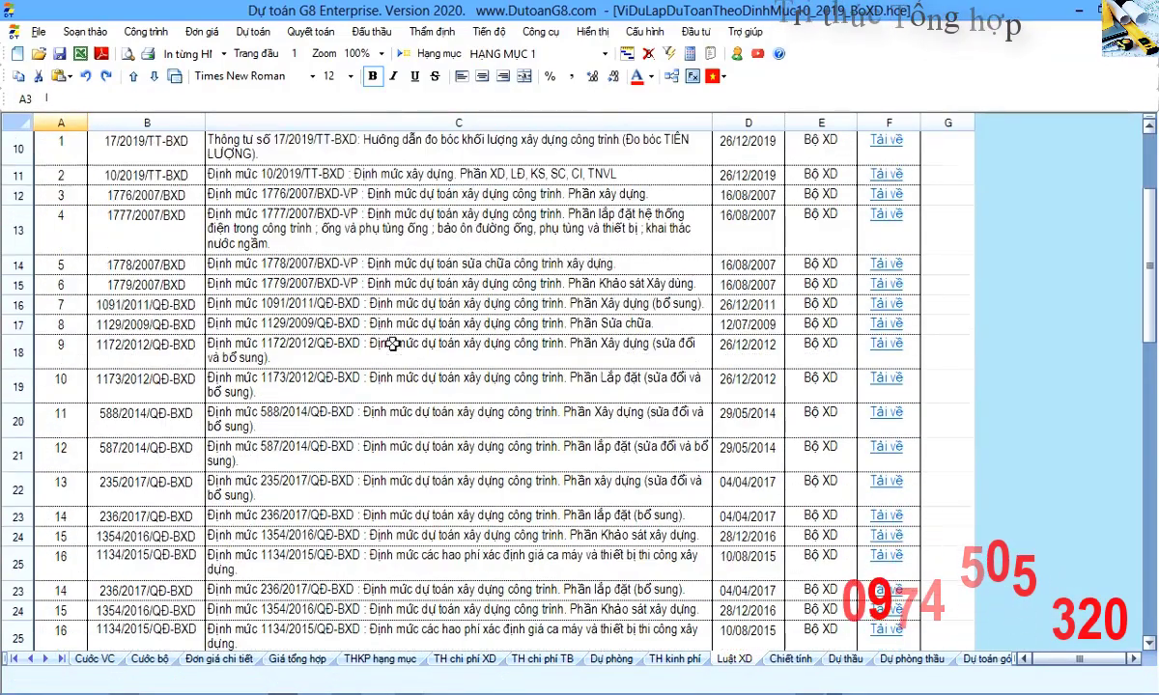
scroll(392, 344, "down", 2)
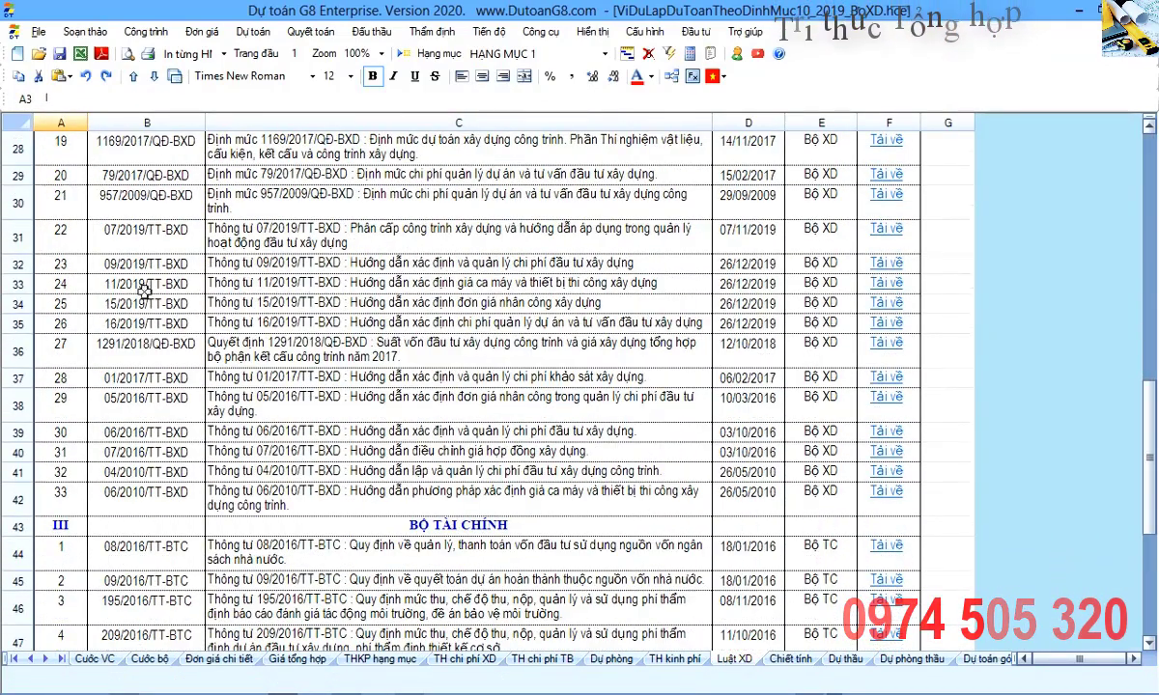
Point out the rows of circulars 09/2019, 11/2019, 15/2019 and 16/2019/TT-BXD on the Luật XD sheet.
left_click(18, 264)
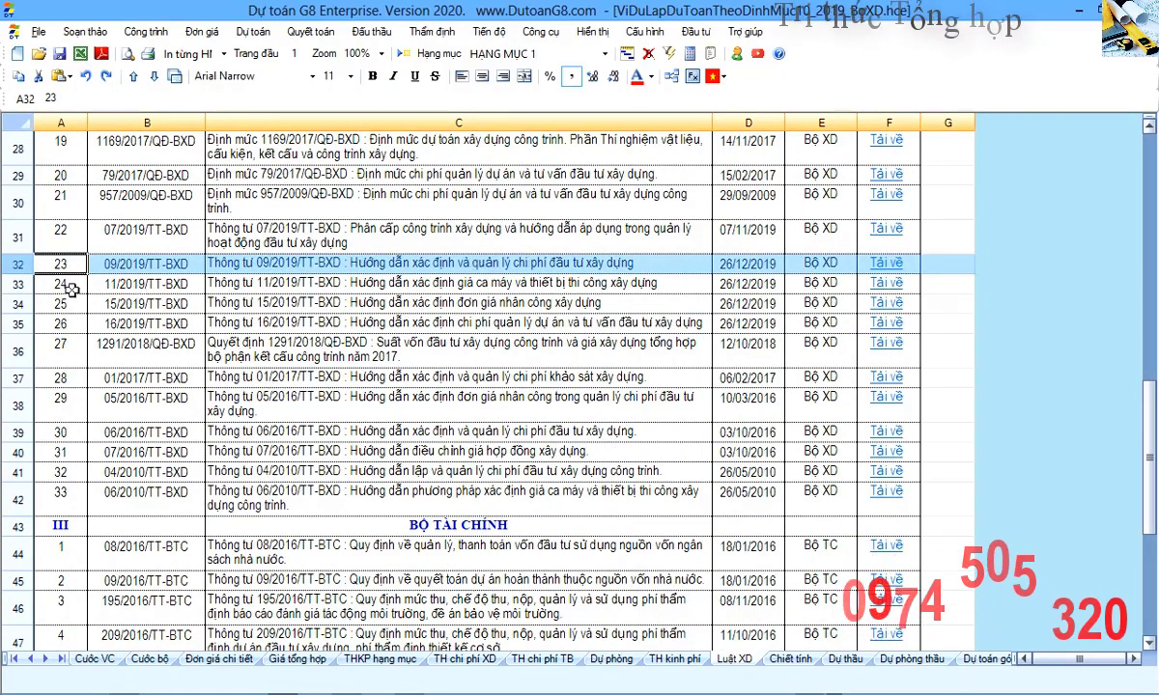
left_click(19, 281)
left_click(24, 304)
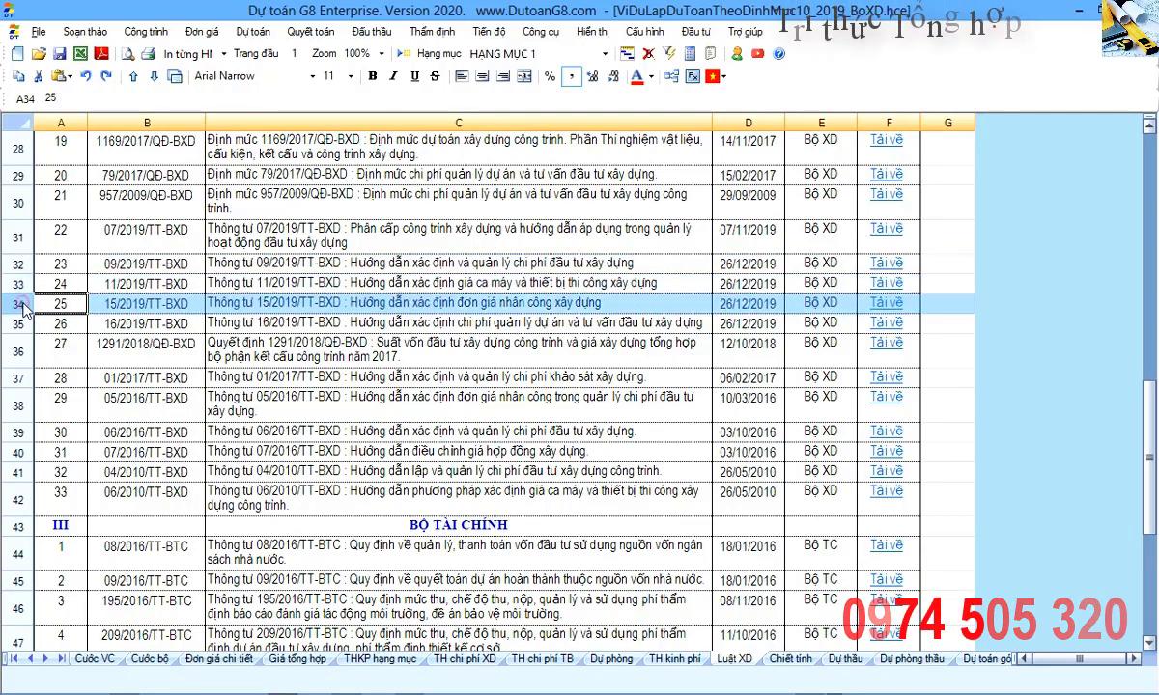
left_click(20, 323)
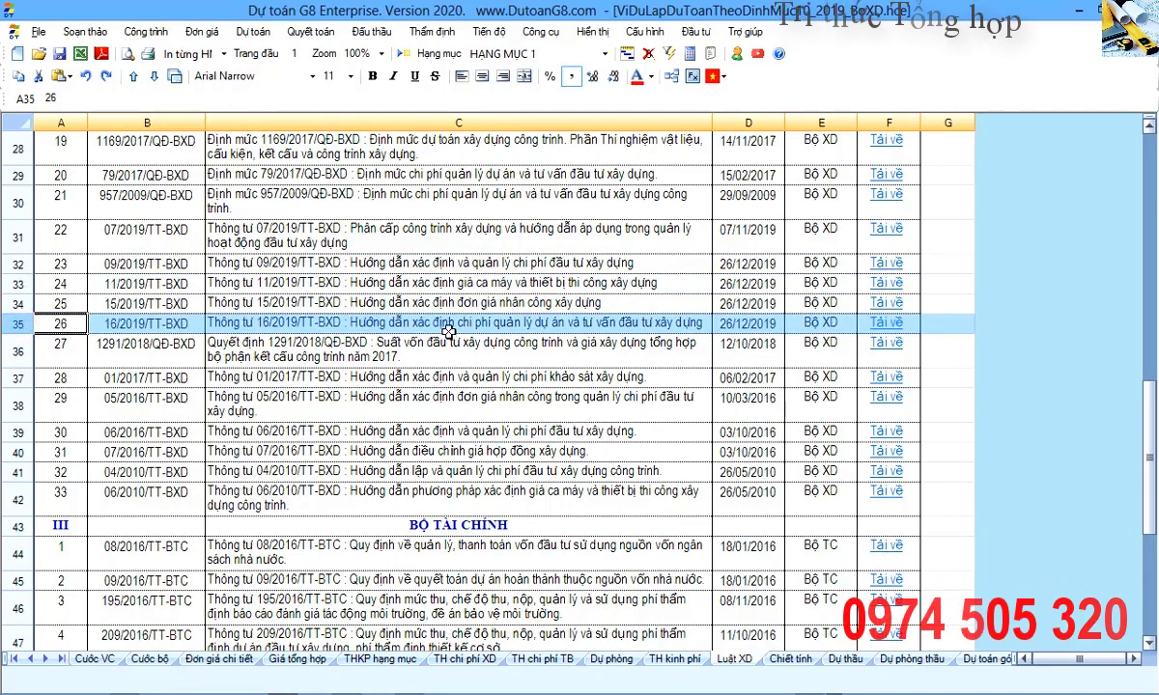
Open the Tải về link of Thông tư 15/2019/TT-BXD, view its details in the browser, and return to the Luật XD sheet.
left_click(299, 305)
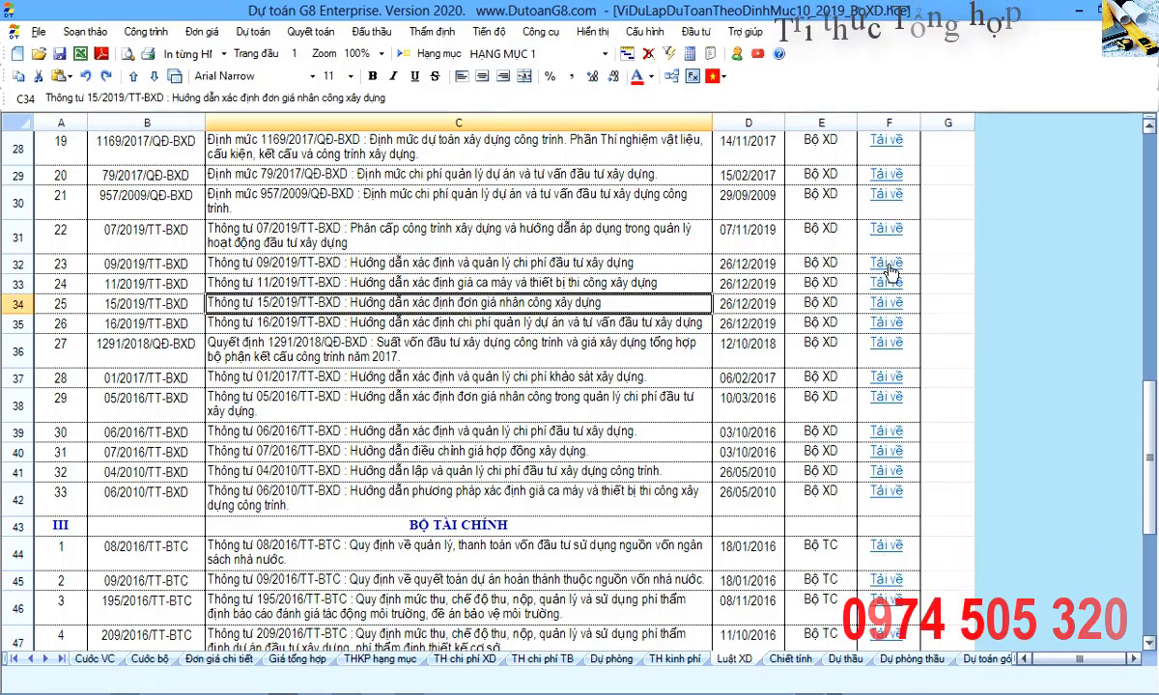
left_click(17, 303)
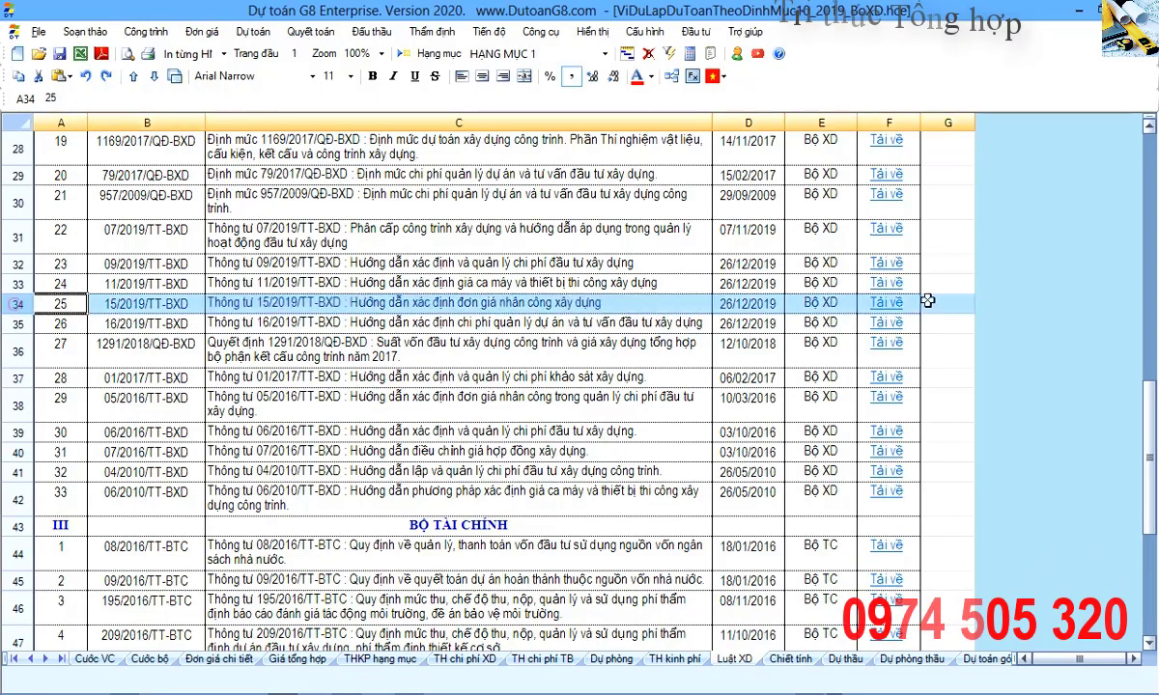
left_click(885, 303)
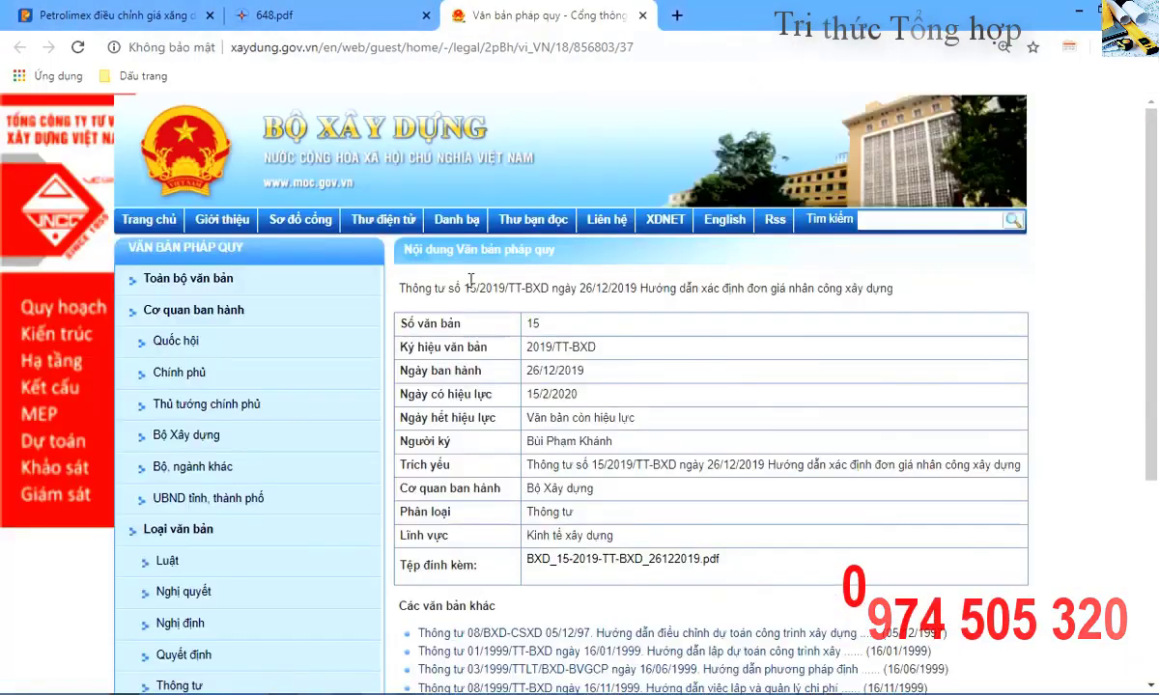
left_click_drag(463, 275, 584, 372)
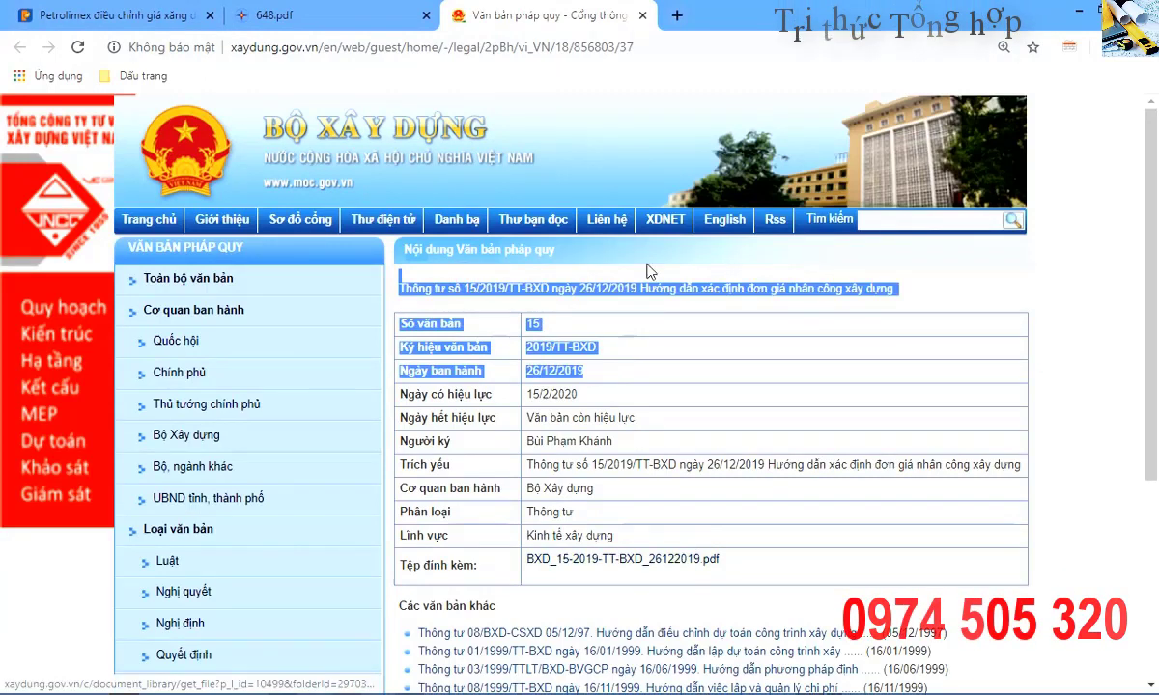
left_click(582, 171)
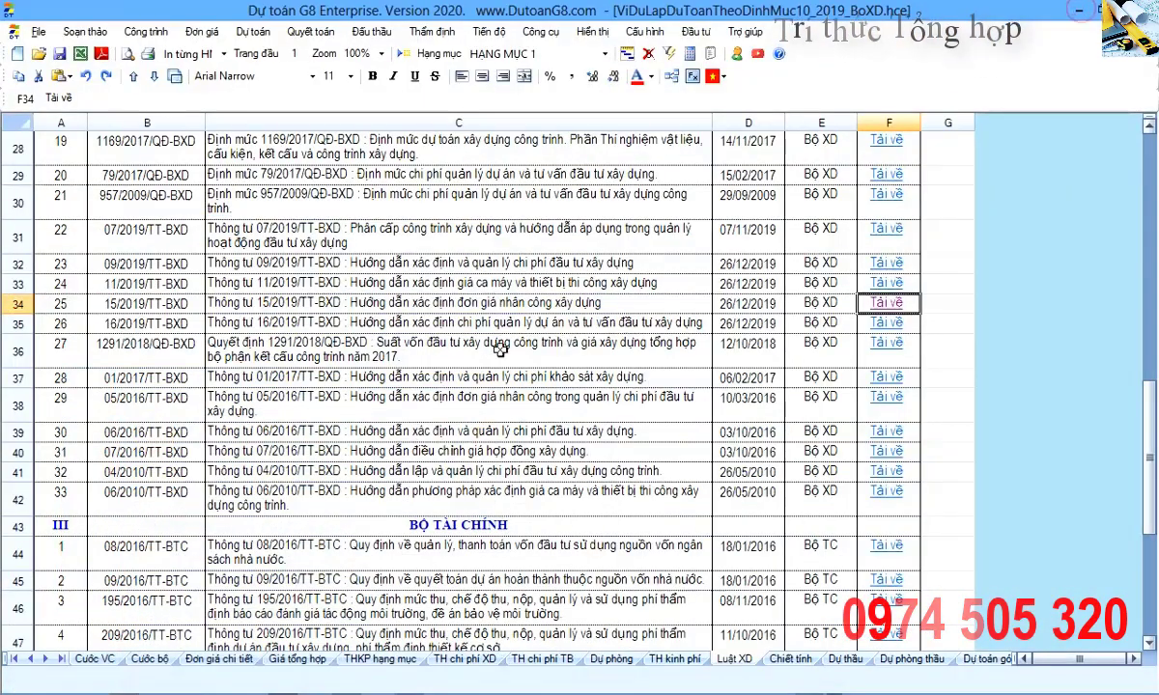
left_click(468, 343)
left_click(431, 300)
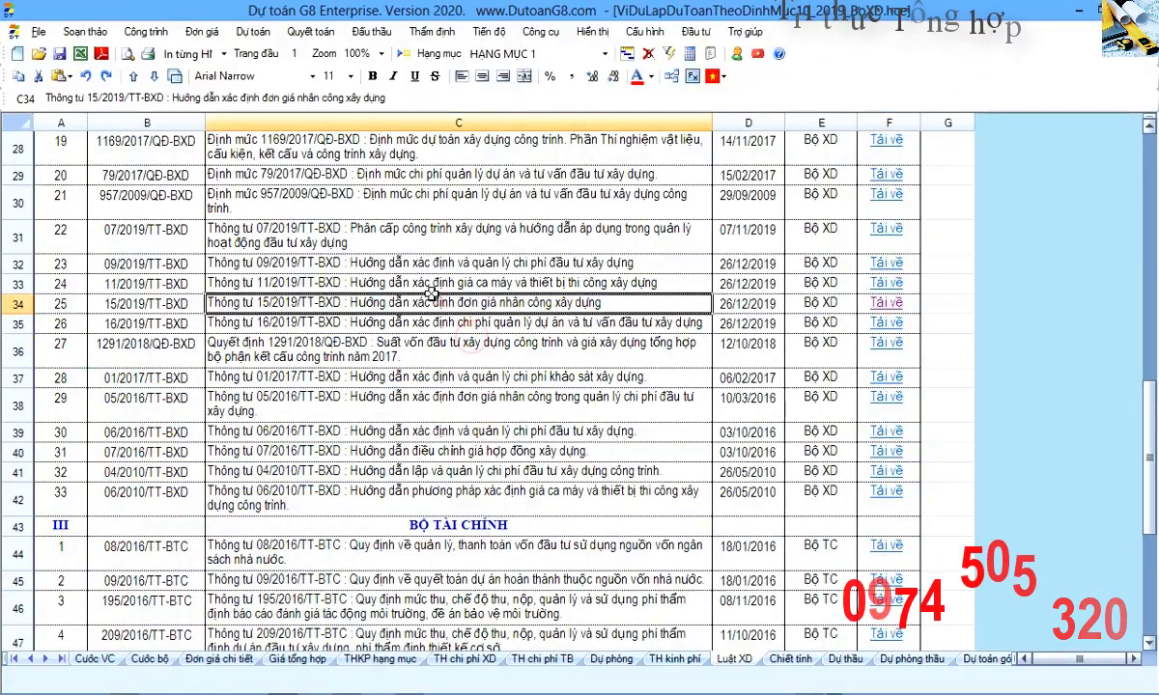
Switch to the PowerPoint topic slide to review its points on the 2019 circulars, and return to Dự toán G8.
left_click(349, 285)
left_click(332, 305)
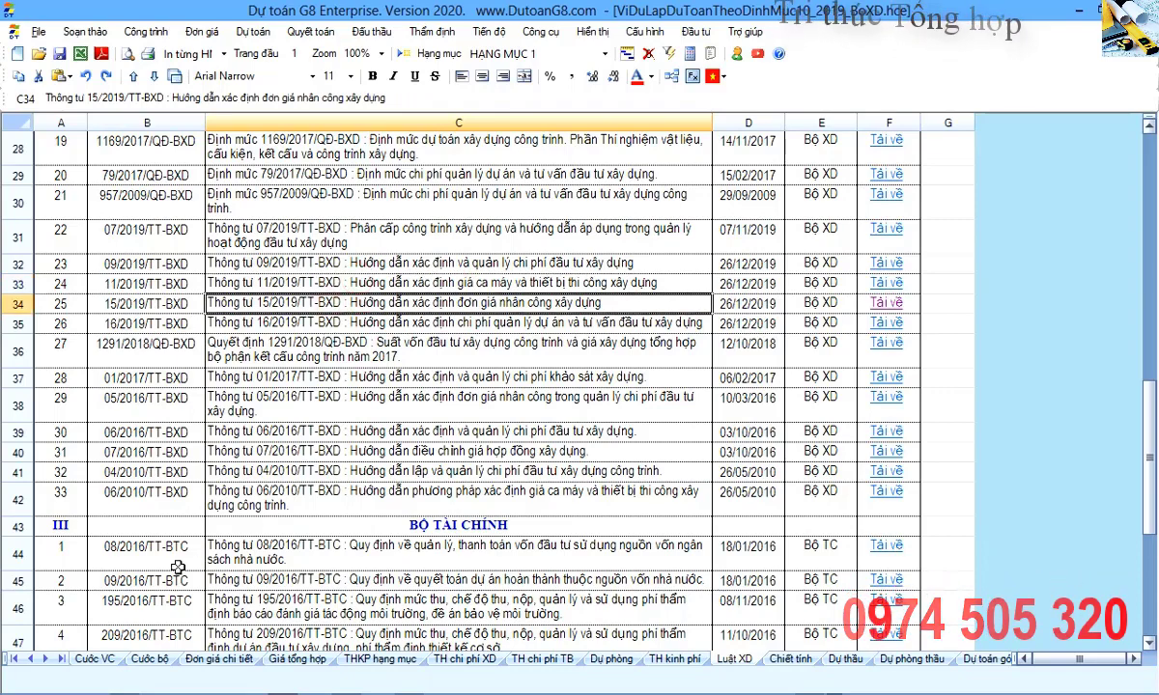
key("alt+Tab")
key("alt+Tab")
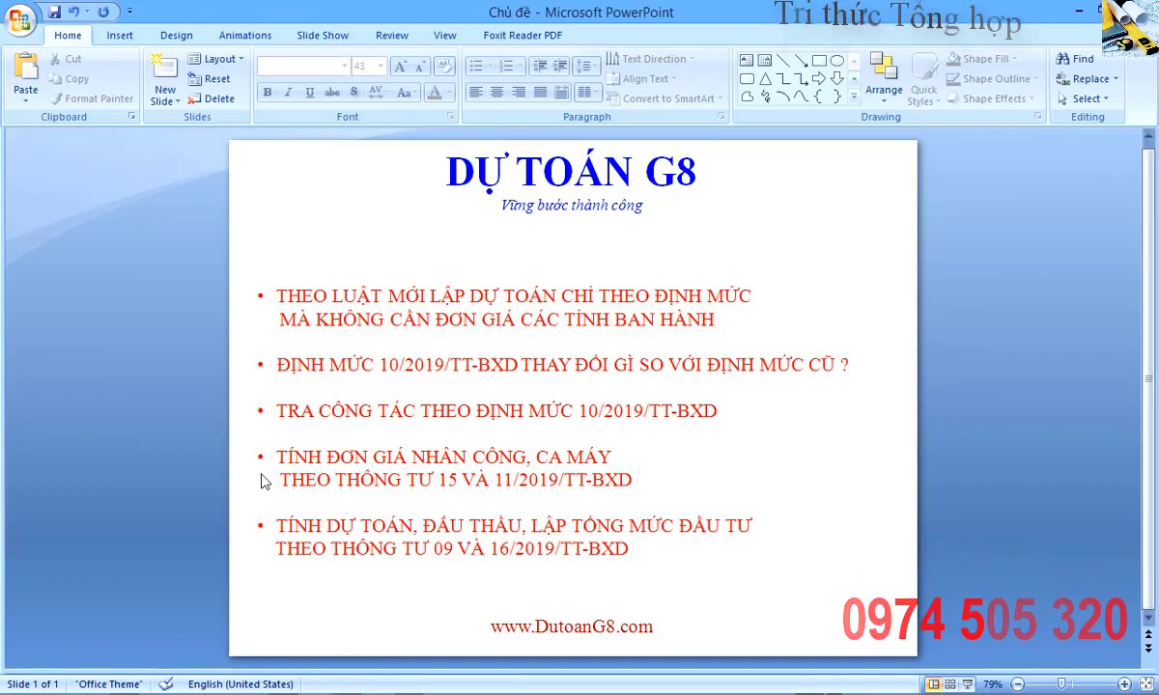
key("alt+Tab")
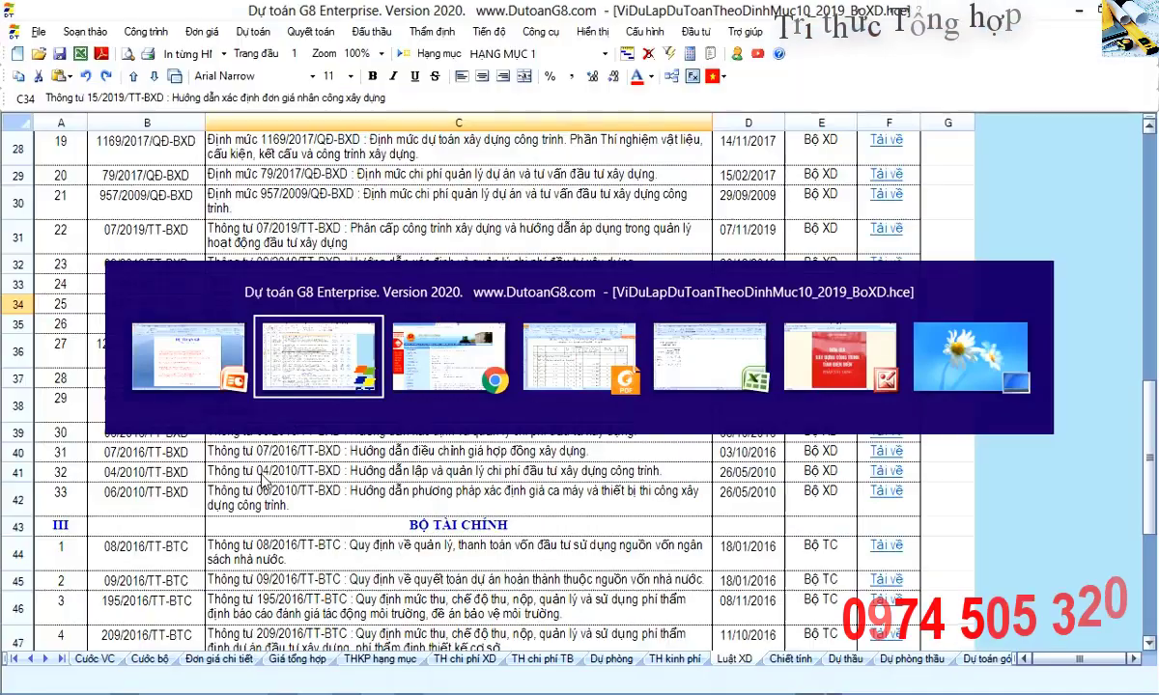
Open the Tác giả information, highlight the technical support contacts, and close the dialog.
left_click(753, 43)
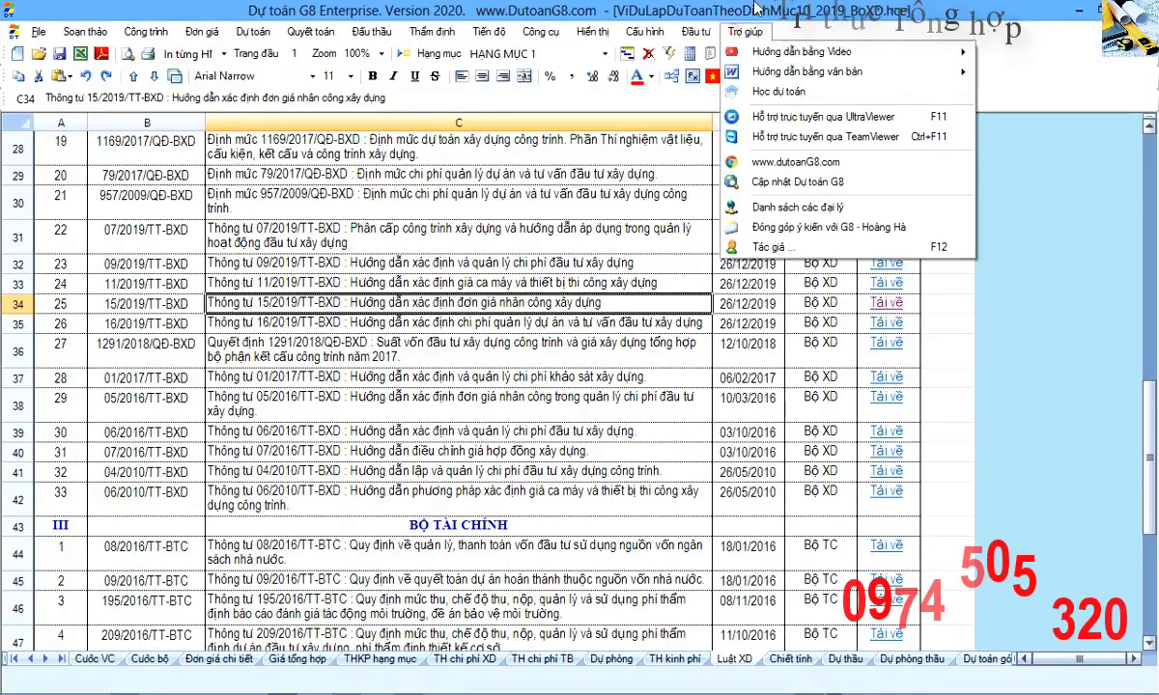
left_click(785, 251)
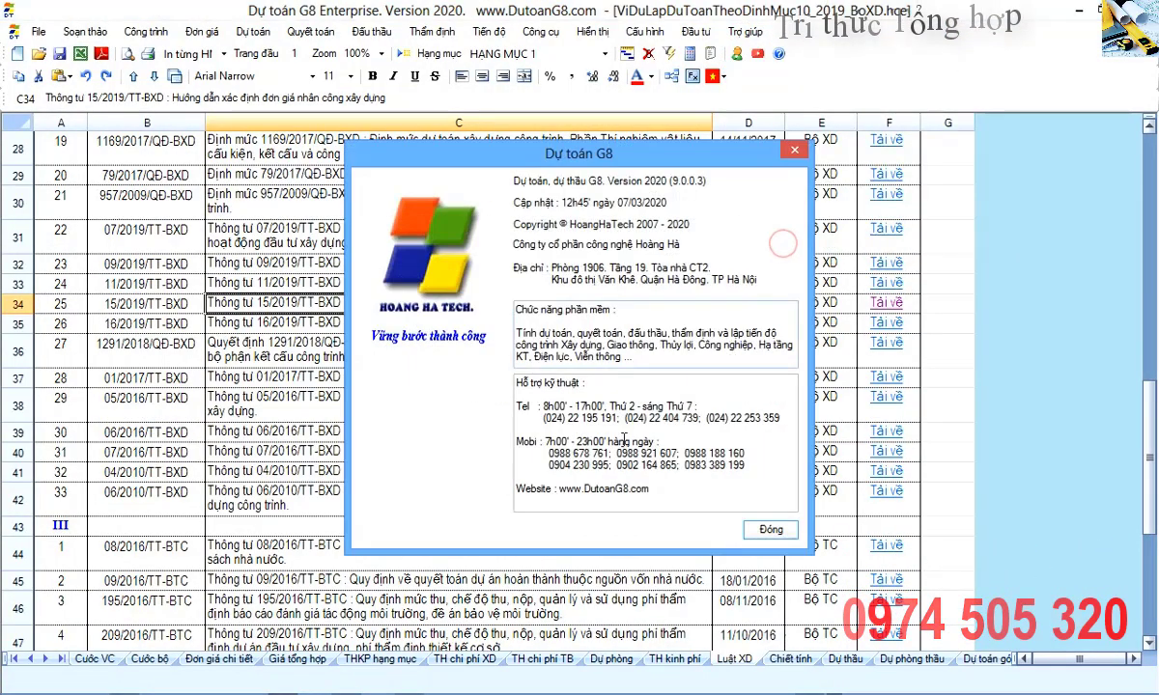
left_click_drag(521, 387, 743, 473)
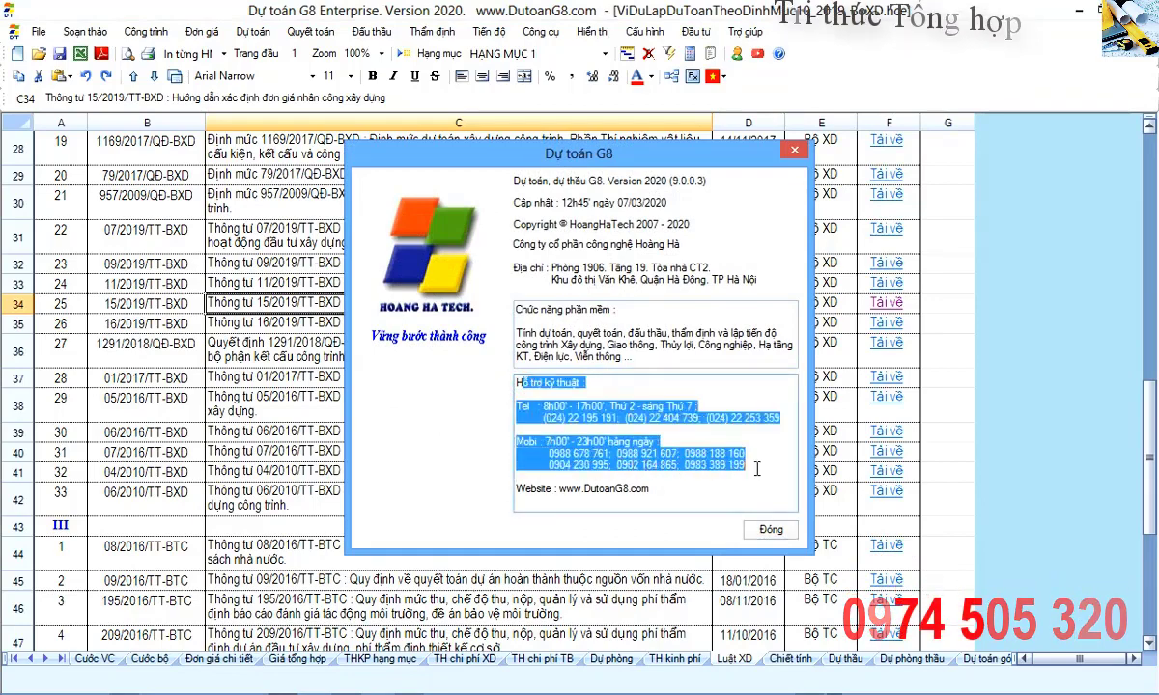
left_click(770, 529)
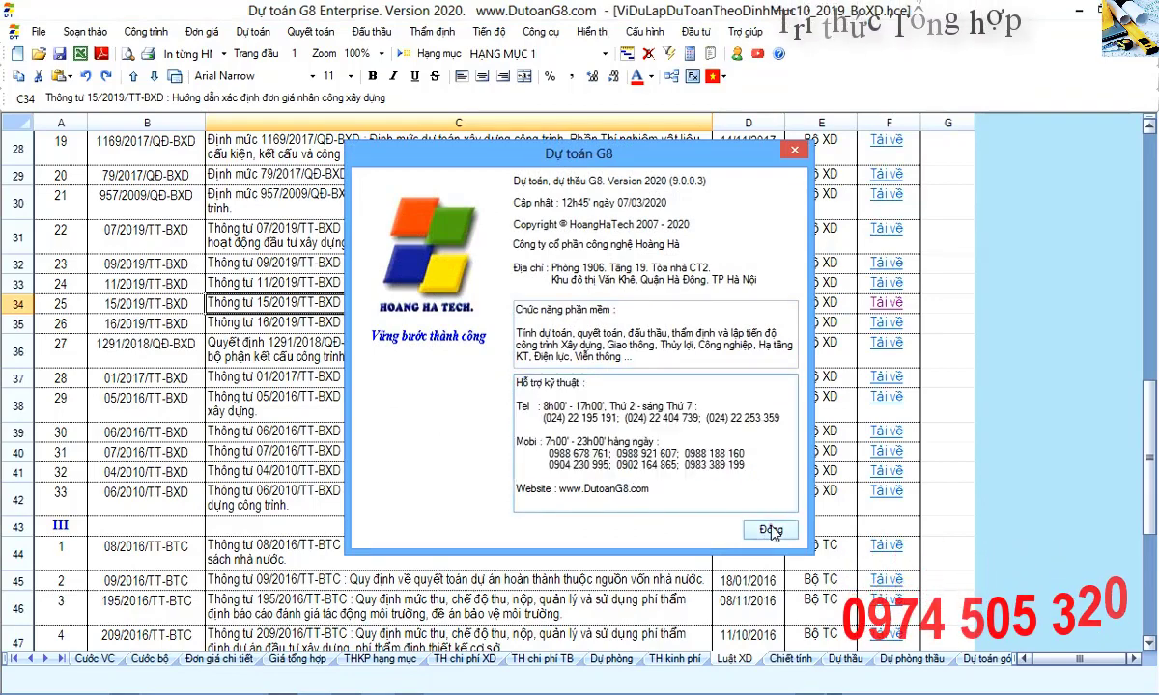
left_click(745, 30)
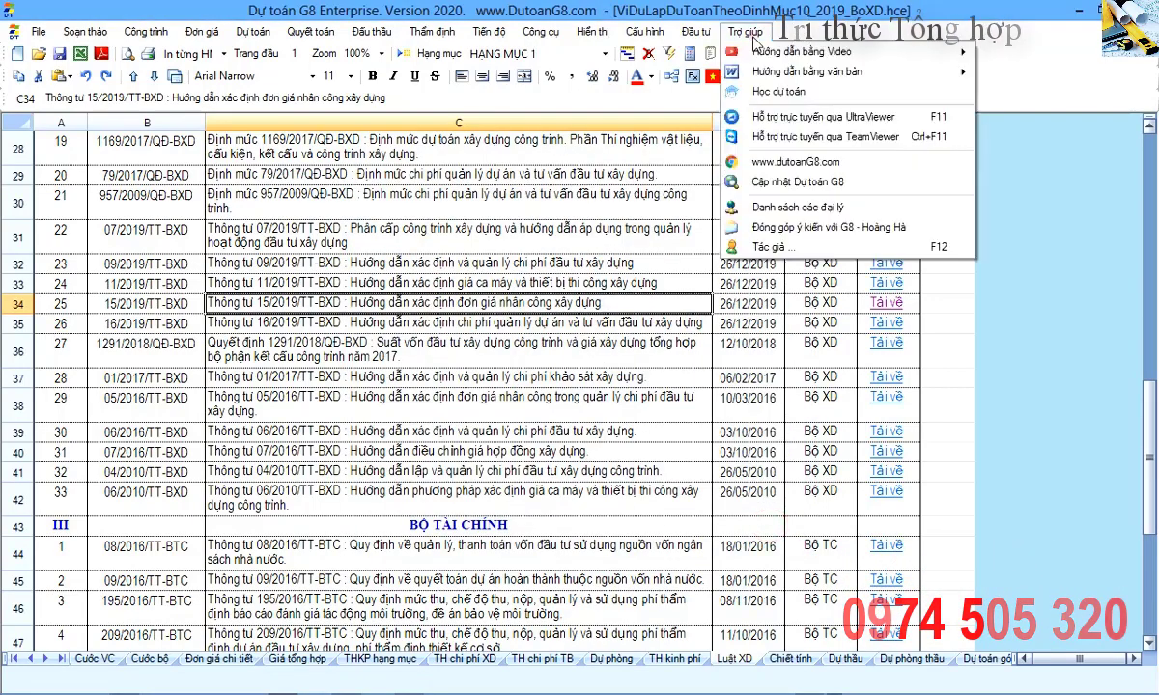
left_click(861, 166)
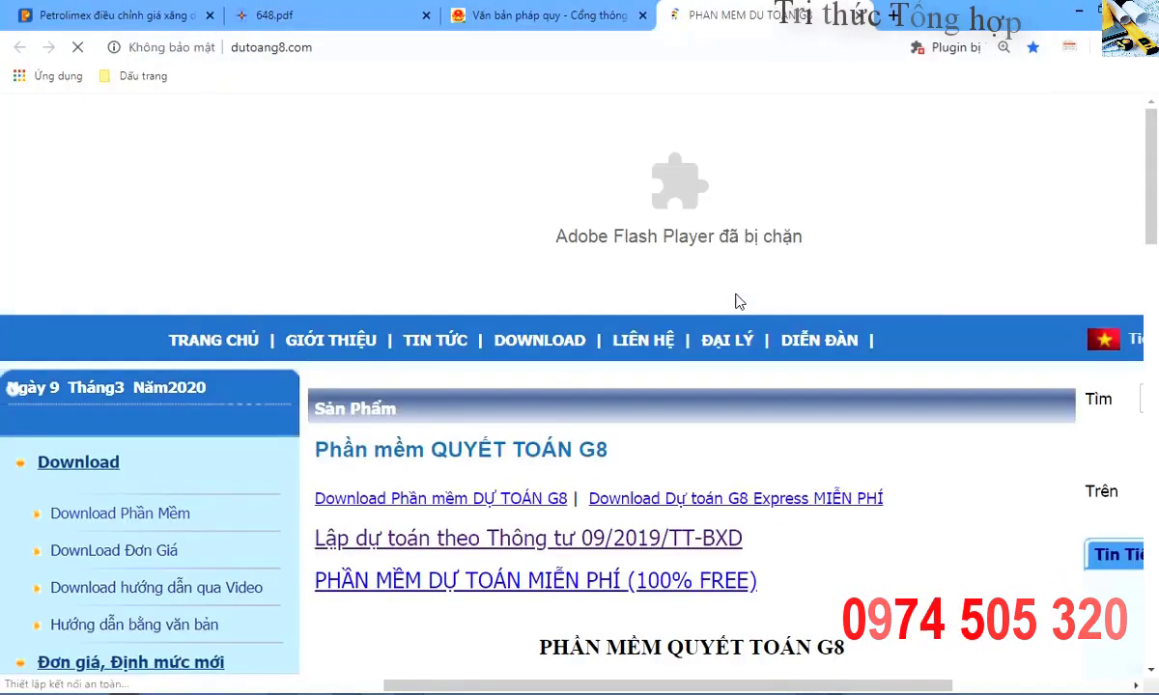
key("ctrl+minus")
key("ctrl+minus")
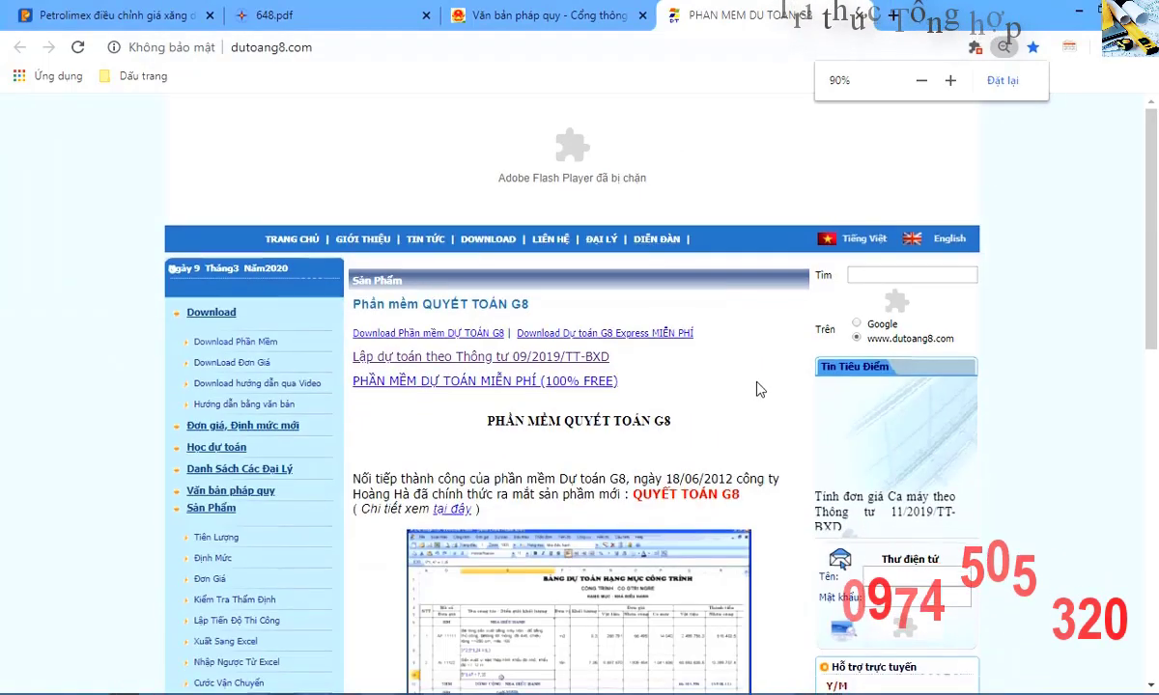
Look through the website's home page and point out the office and hotline numbers under Hỗ trợ điện thoại.
scroll(758, 390, "down", 3)
scroll(758, 385, "down", 8)
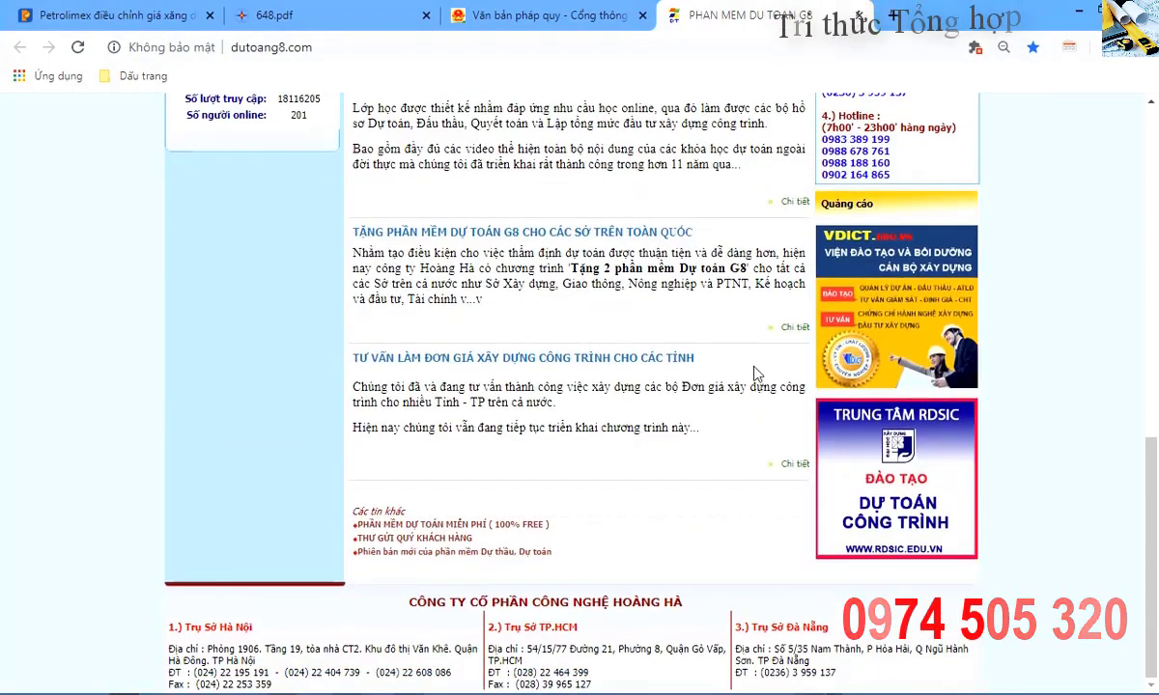
scroll(769, 359, "up", 3)
scroll(770, 359, "up", 3)
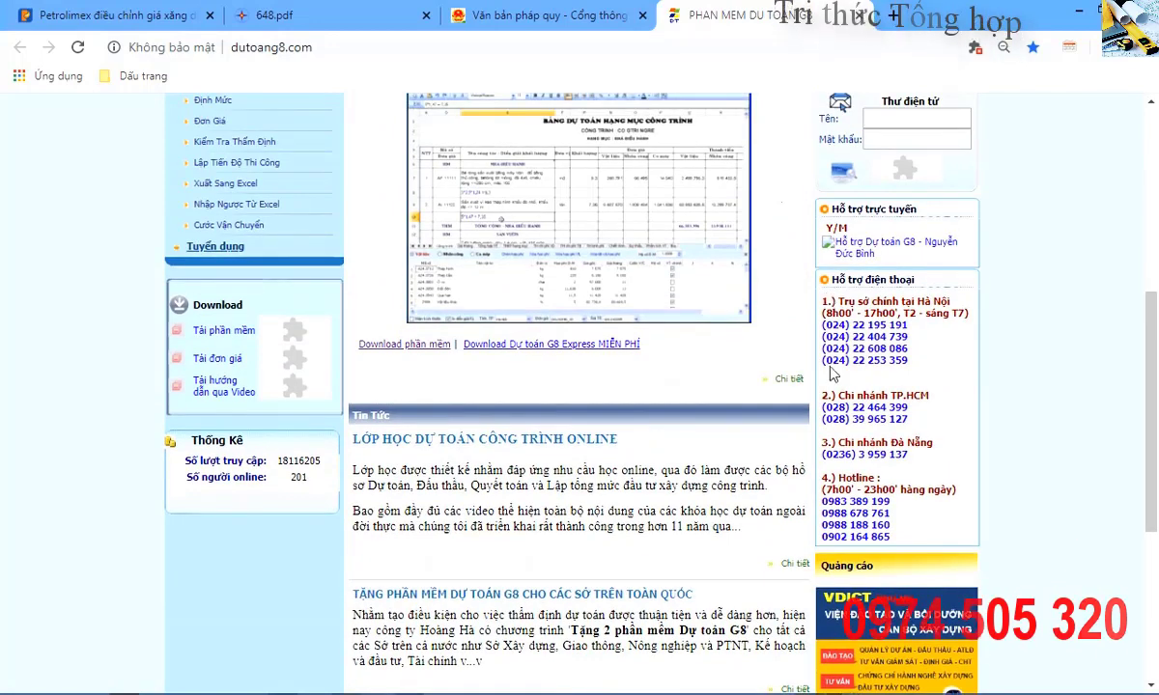
left_click_drag(832, 375, 838, 512)
left_click(1045, 509)
scroll(589, 258, "up", 8)
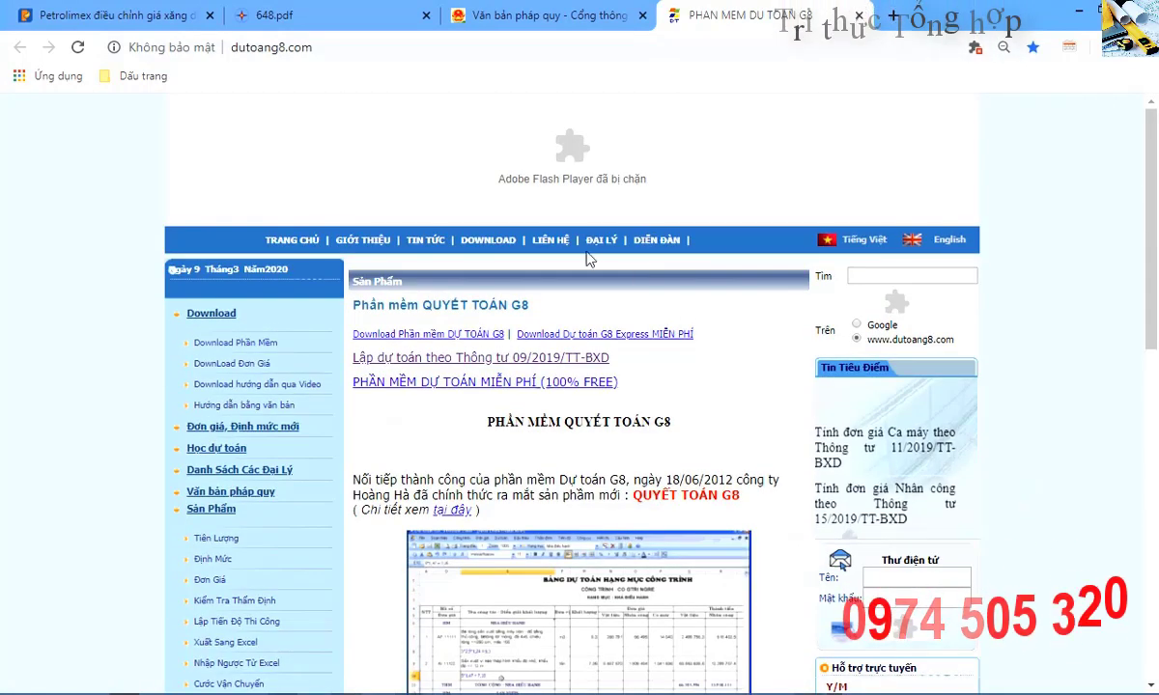
Open the website's Liên hệ page and review the head office, branch and agent contacts down to the message form.
left_click(550, 242)
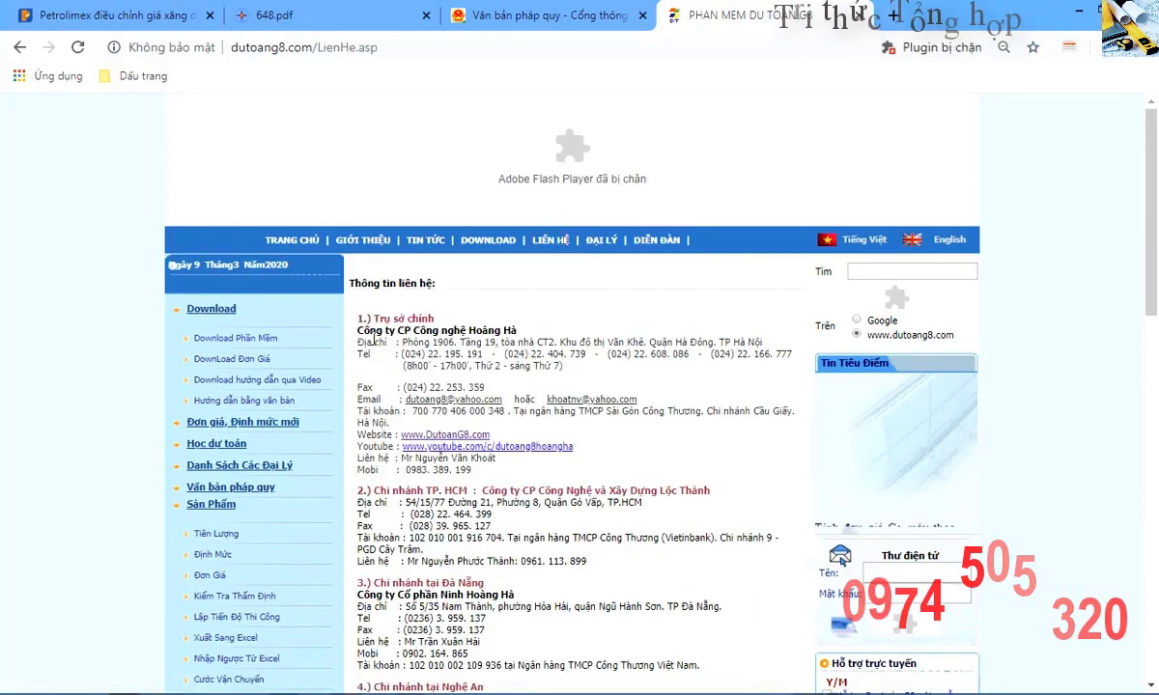
left_click_drag(374, 339, 636, 357)
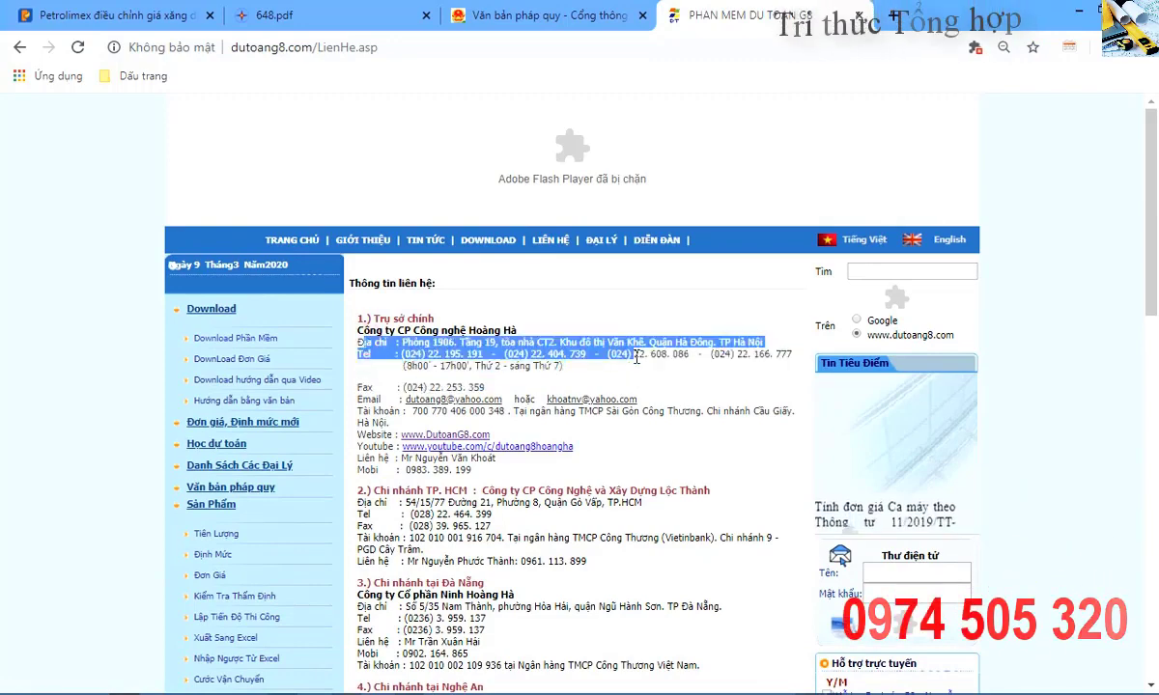
scroll(401, 379, "down", 2)
left_click(401, 379)
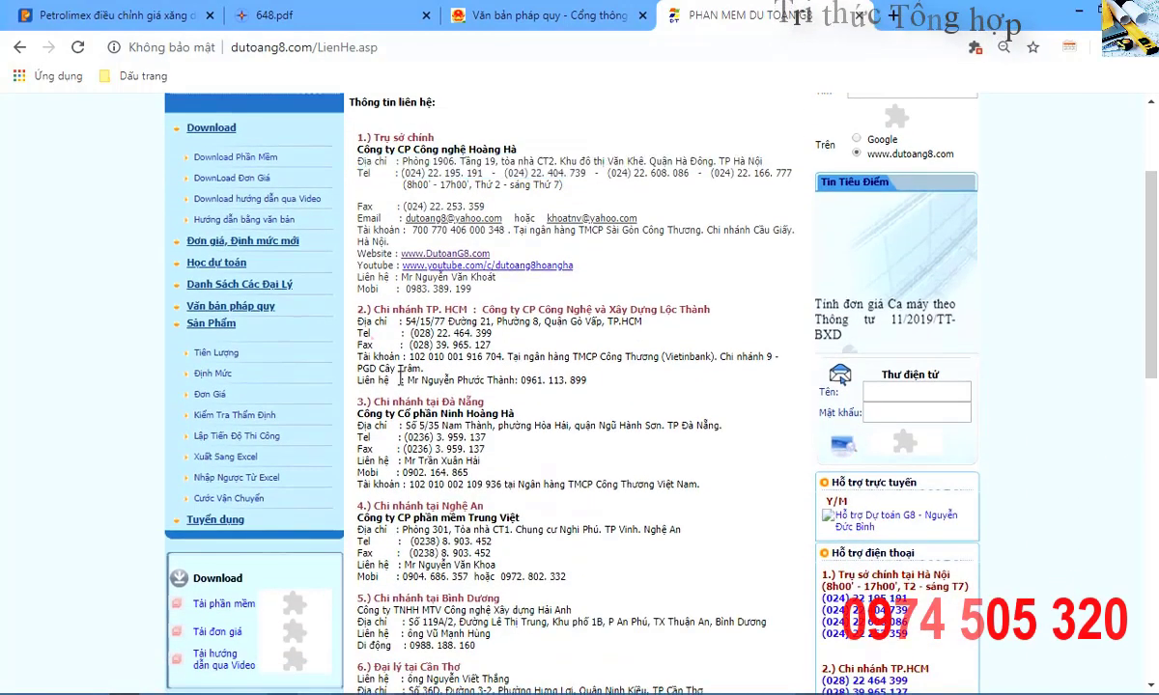
scroll(777, 299, "down", 2)
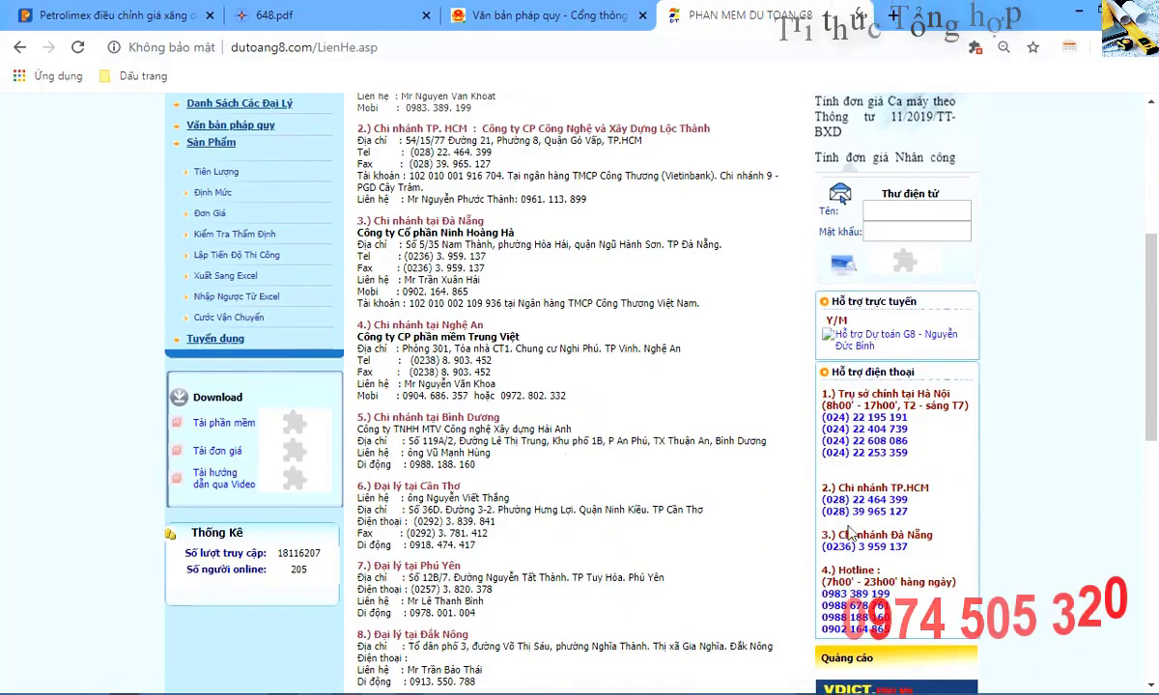
scroll(849, 533, "down", 6)
scroll(799, 522, "down", 2)
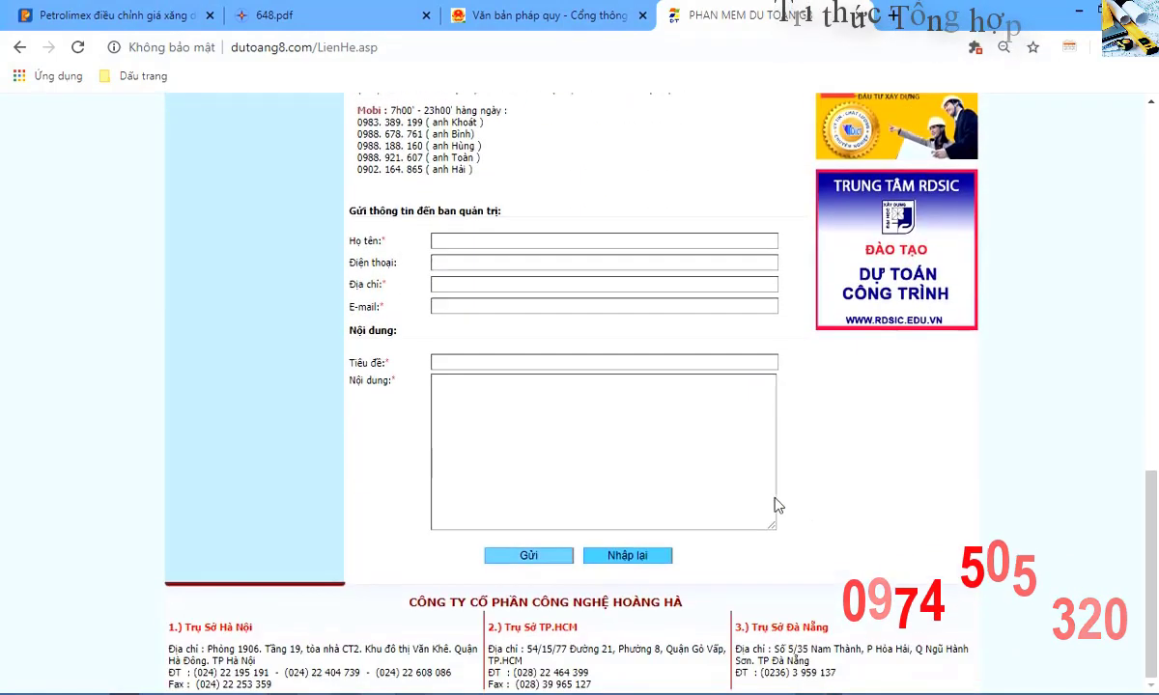